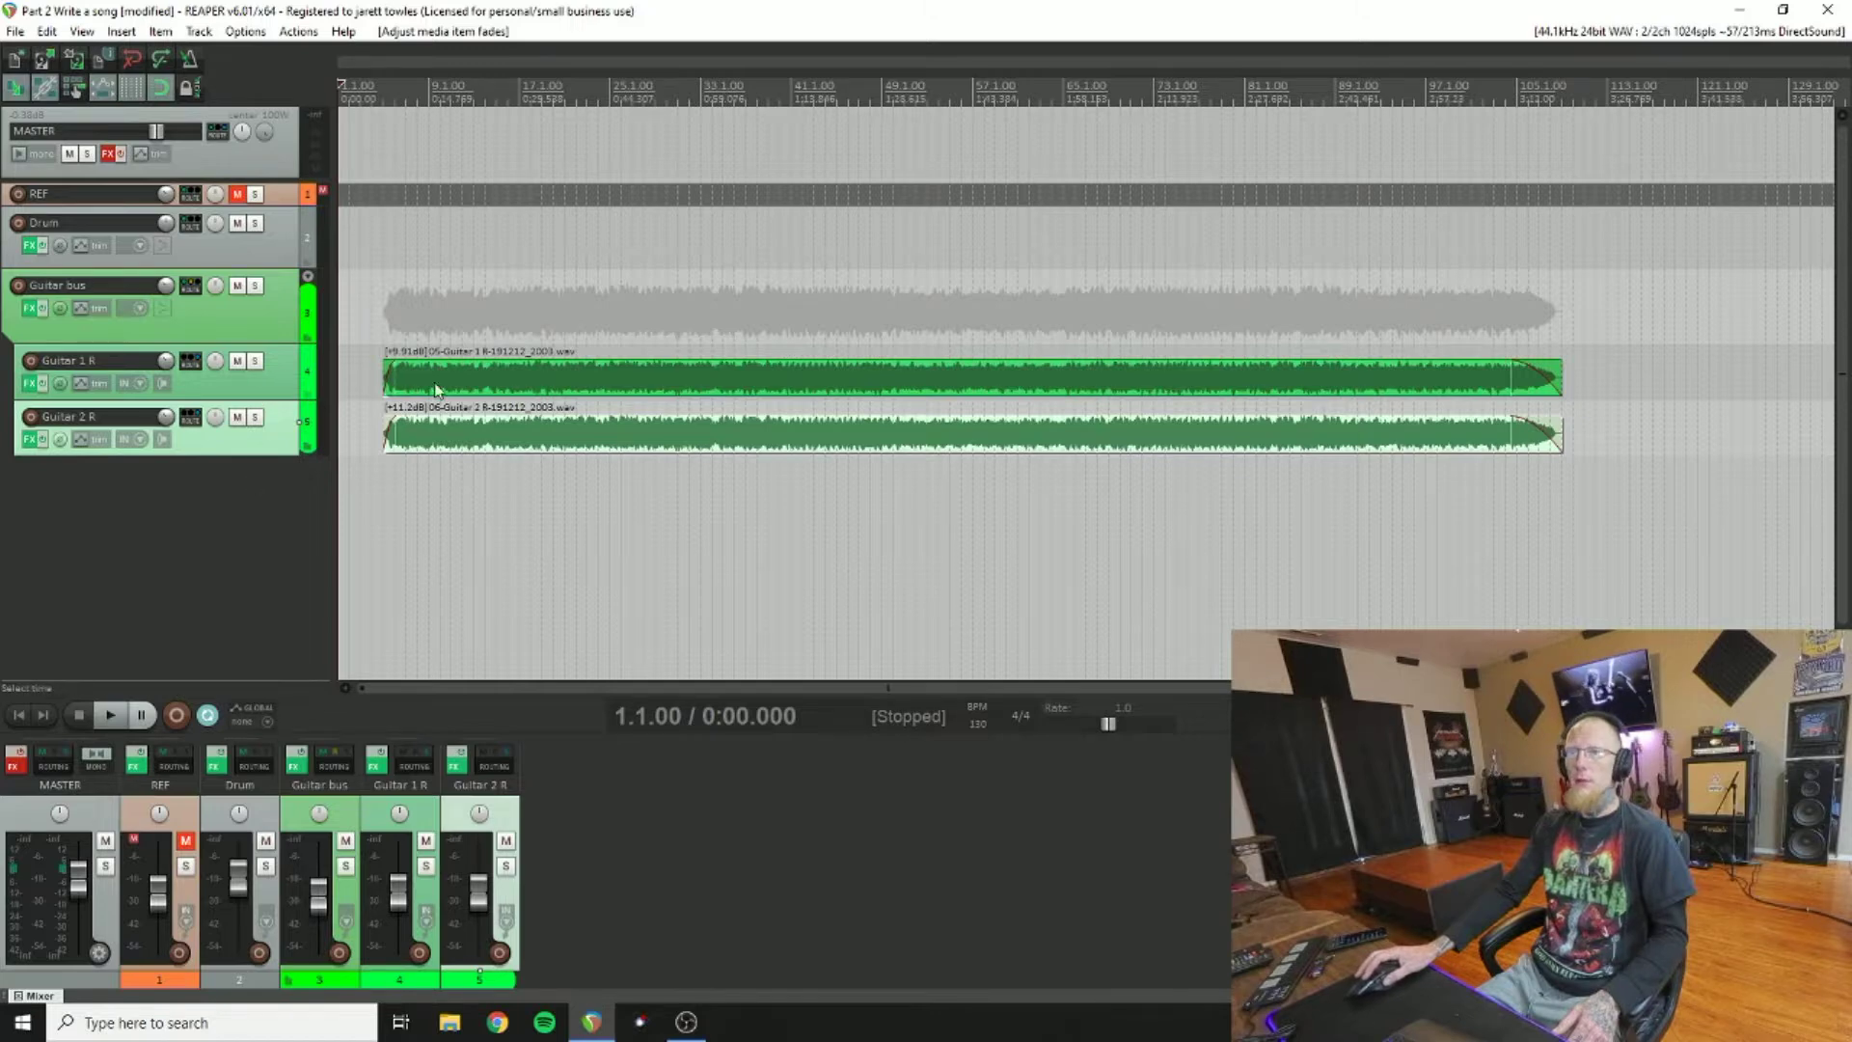
Step: Place the edit cursor at bar 5 (0:07.384), where the guitar items begin
left_click(383, 89)
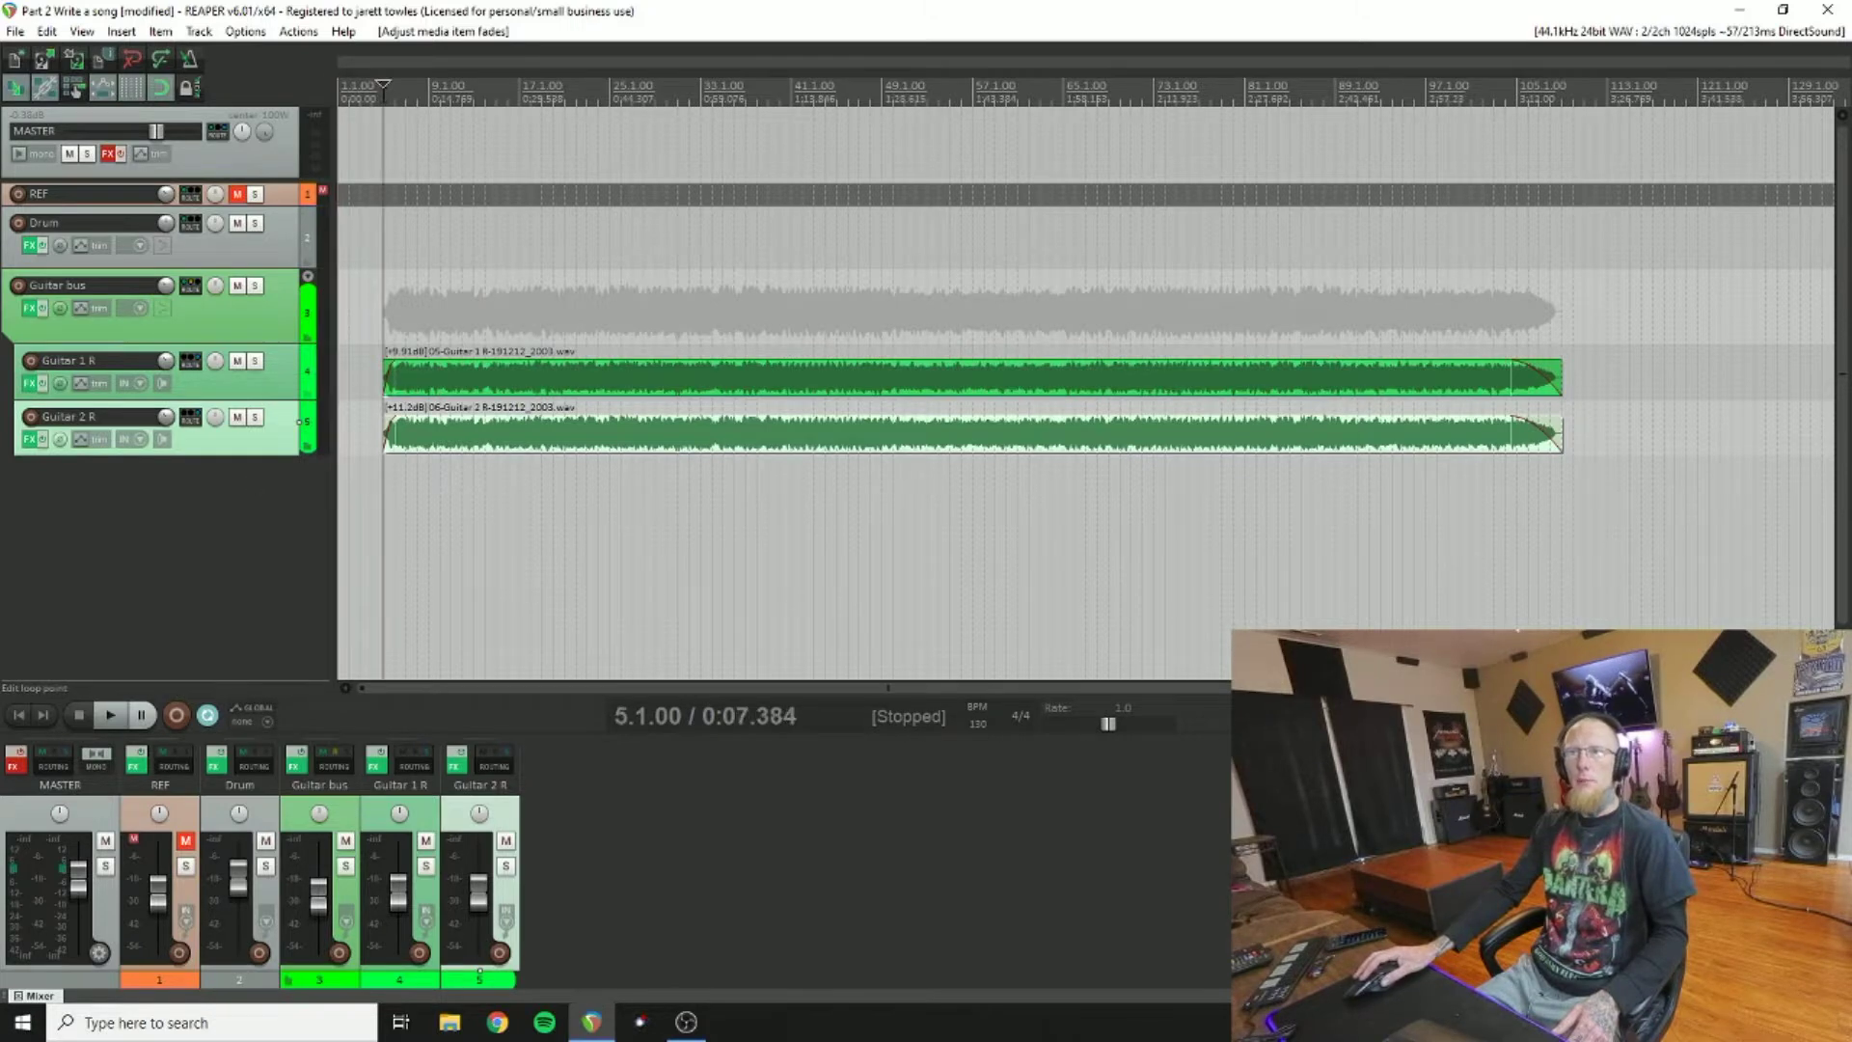
Step: Play the guitar tracks from bar 5, stop back at bar 5, then bring up the File menu
left_click(109, 716)
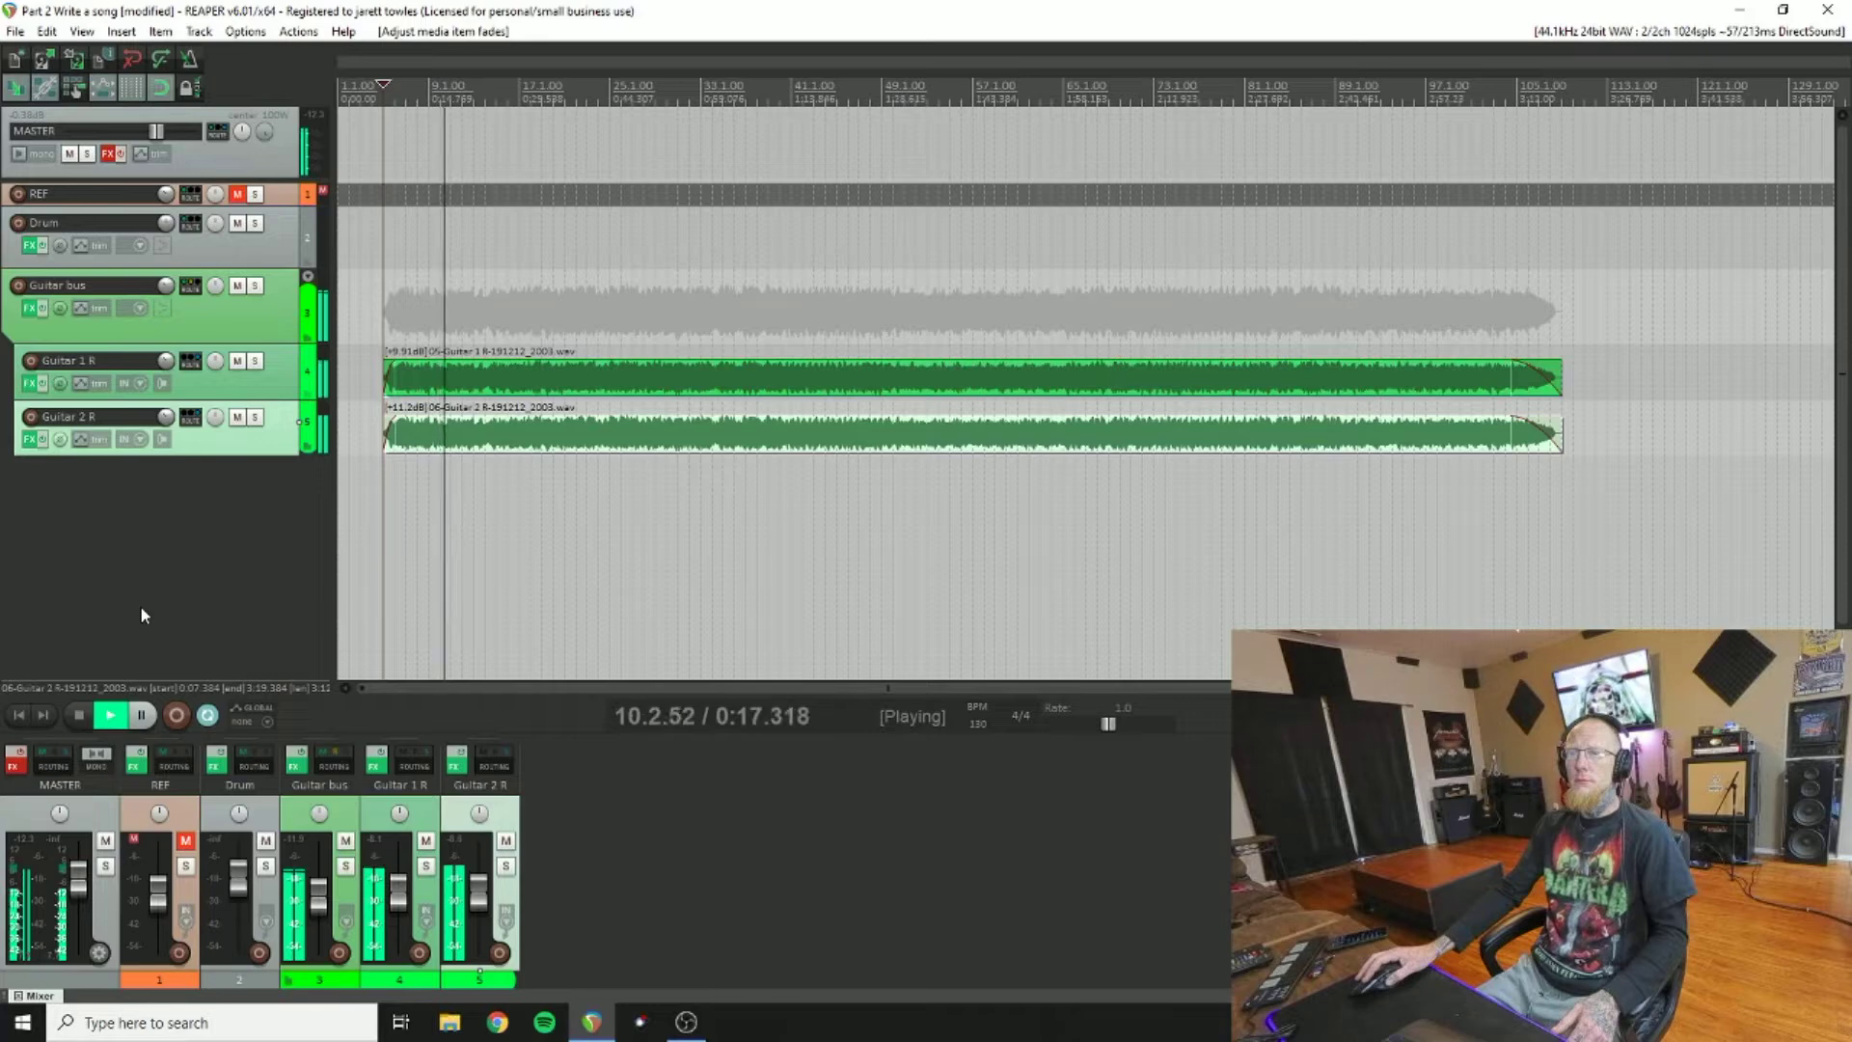
left_click(86, 715)
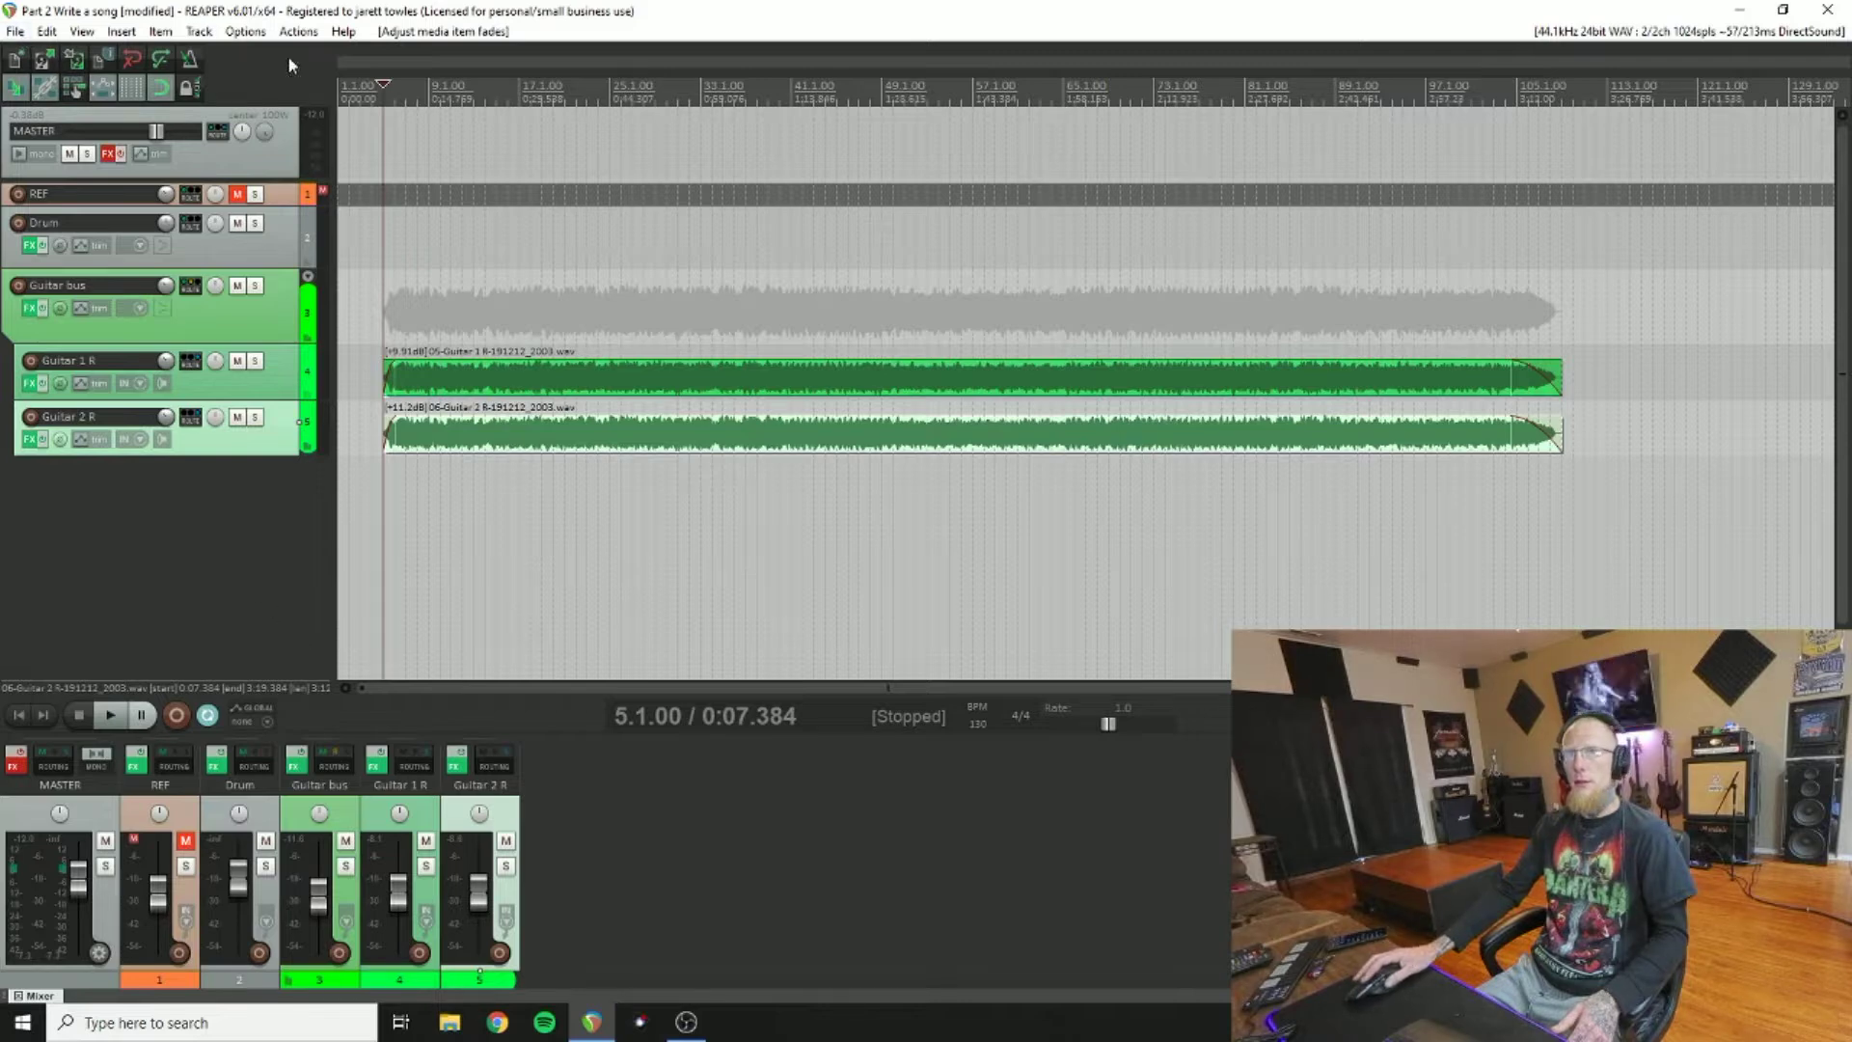
left_click(16, 30)
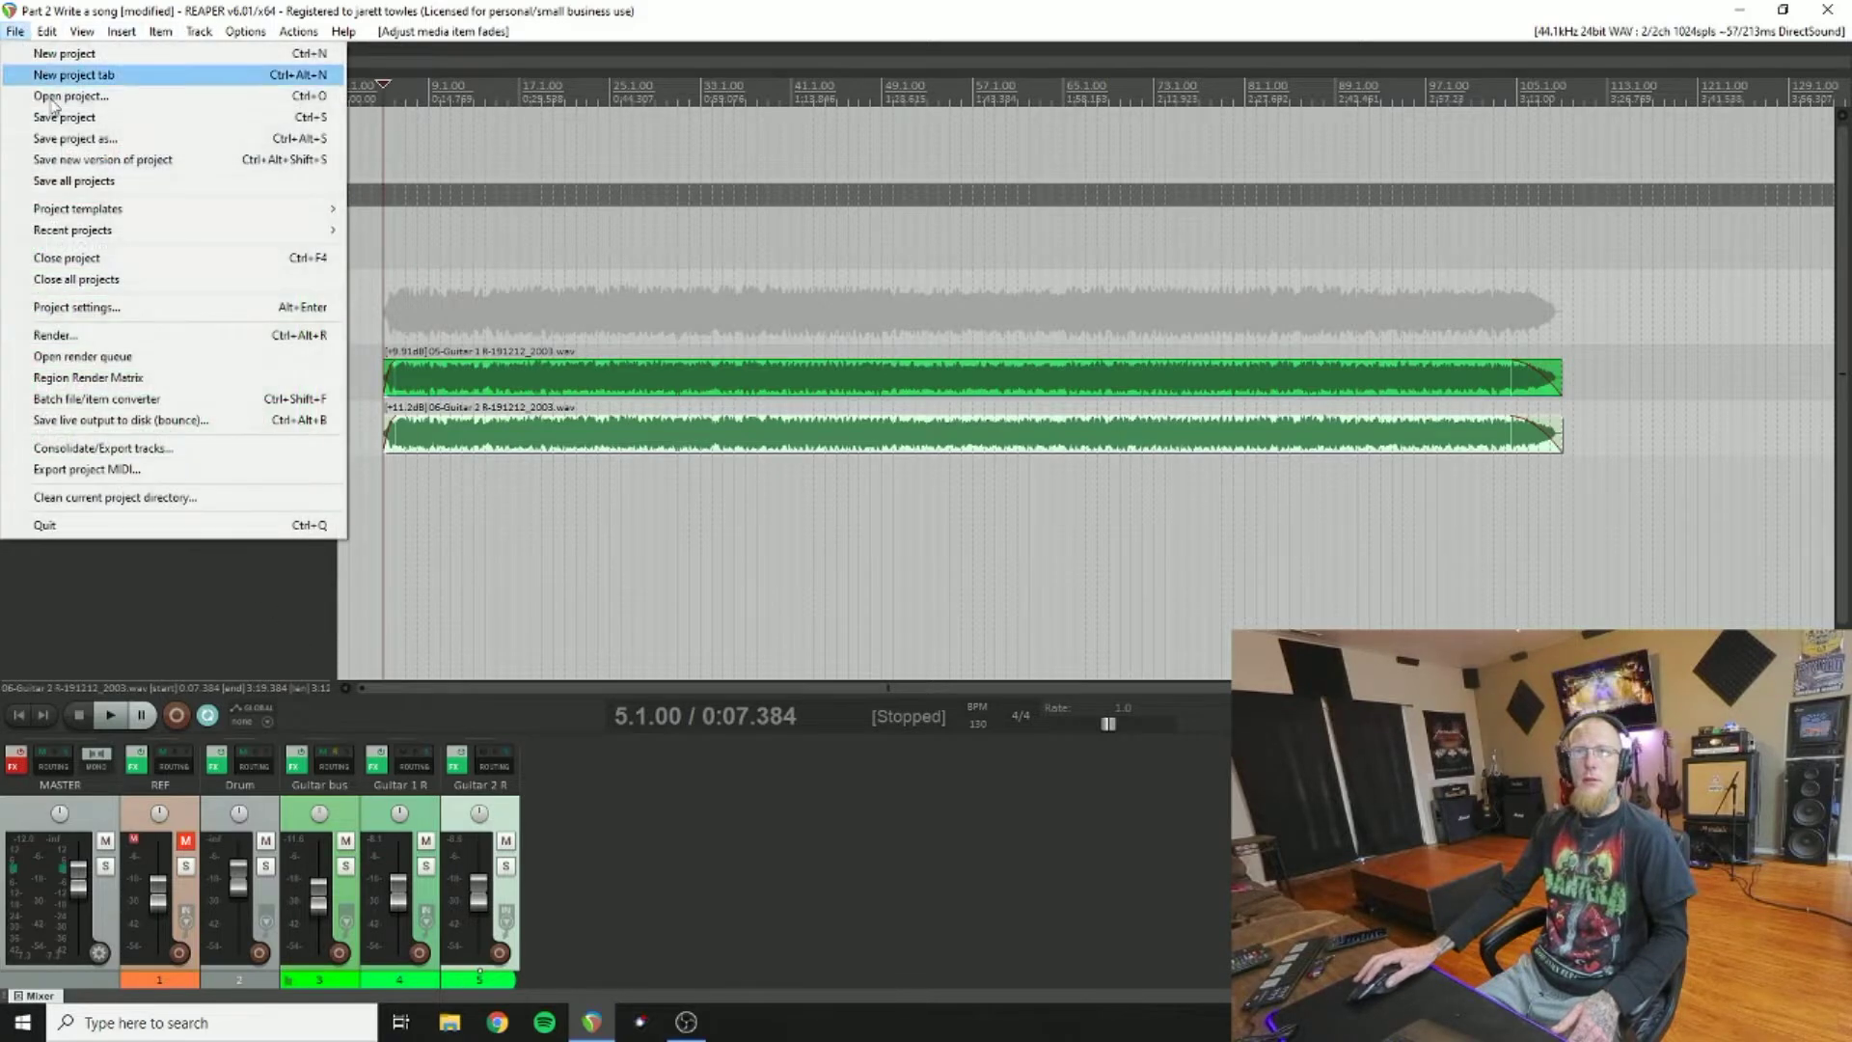
Step: Check Project Settings timebase, leaving items on Time and the tempo envelope on Beats
left_click(125, 309)
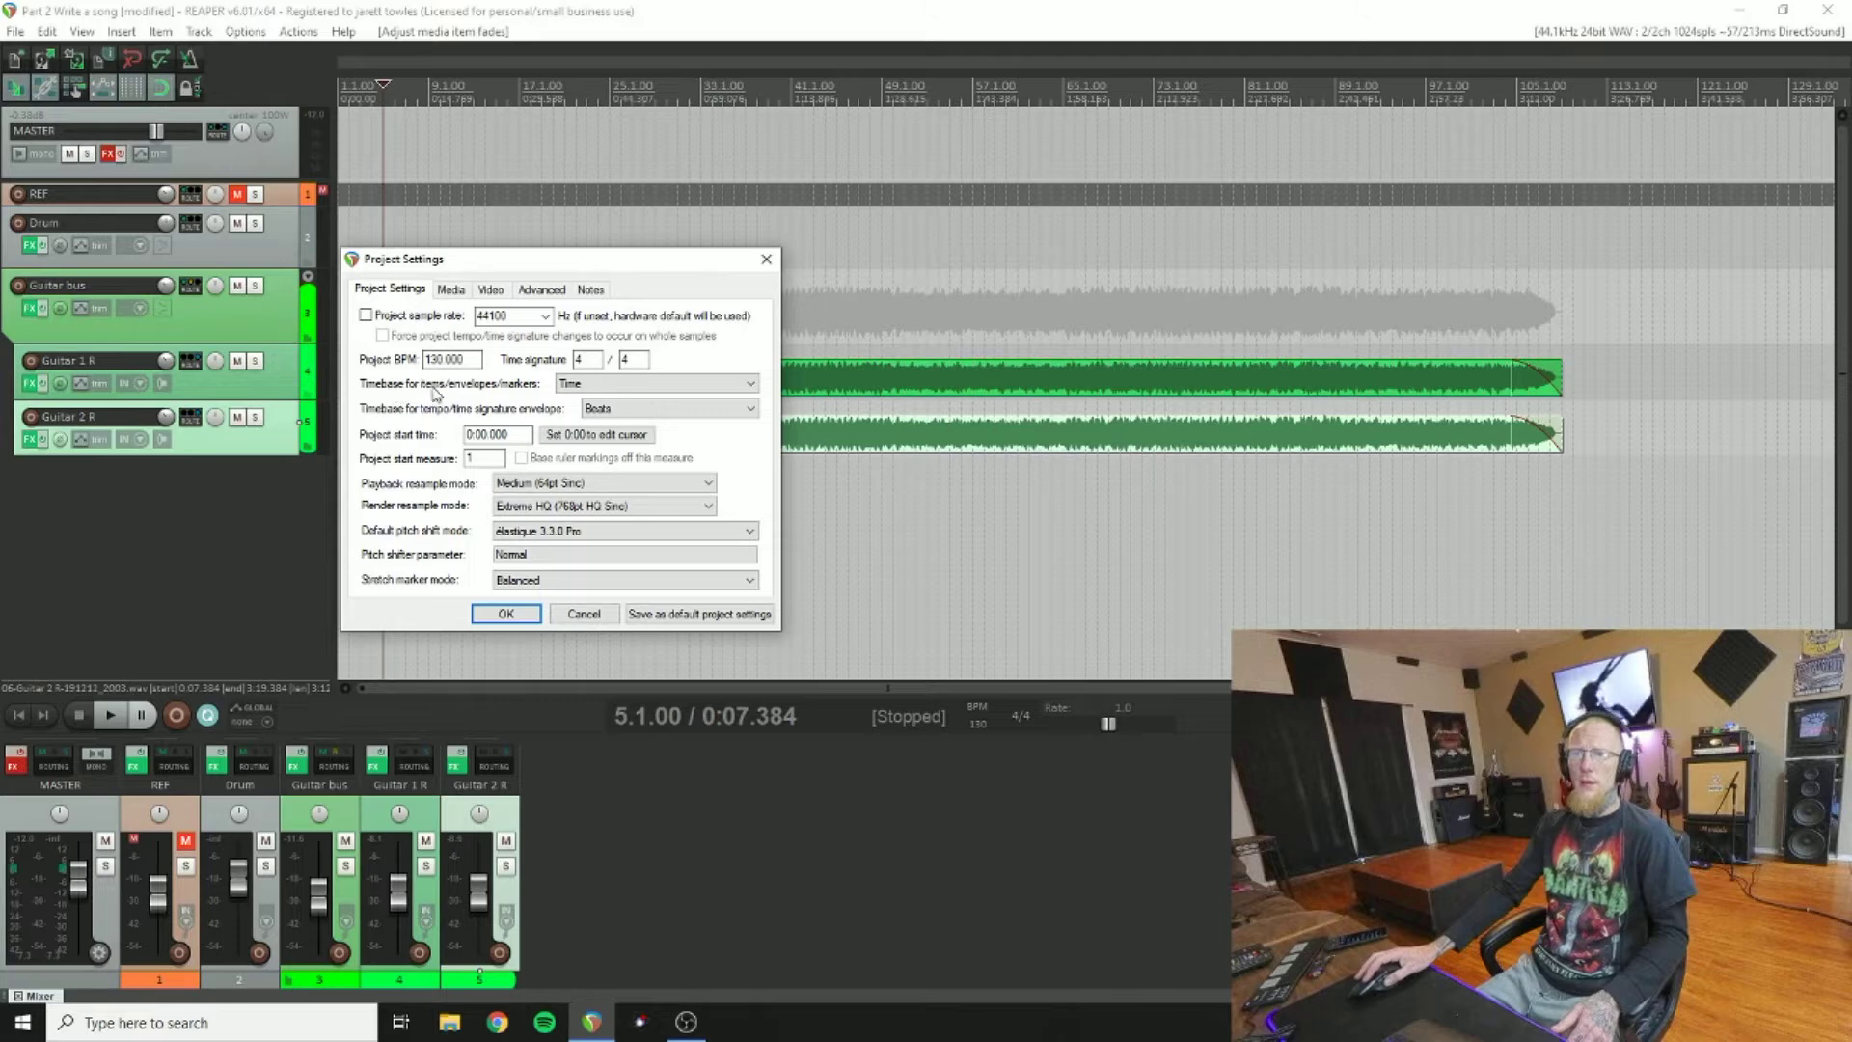
left_click(585, 384)
left_click(585, 384)
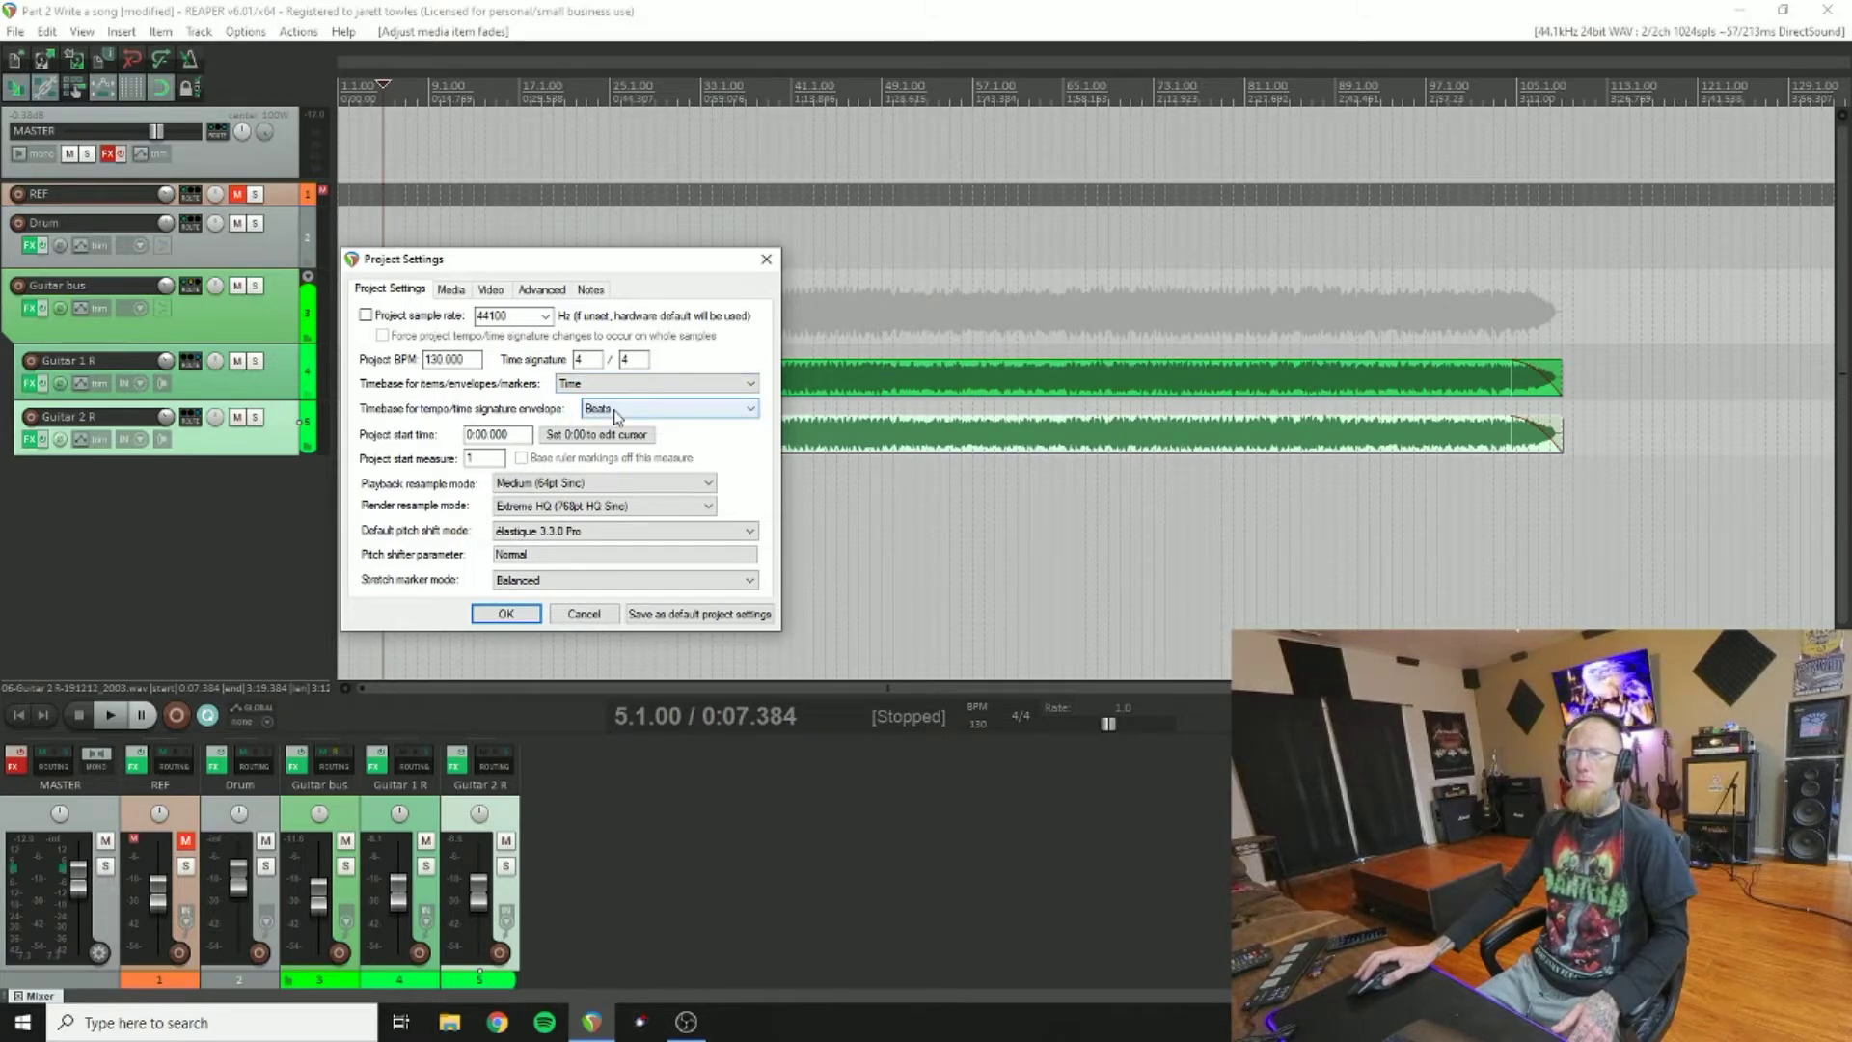
left_click(506, 613)
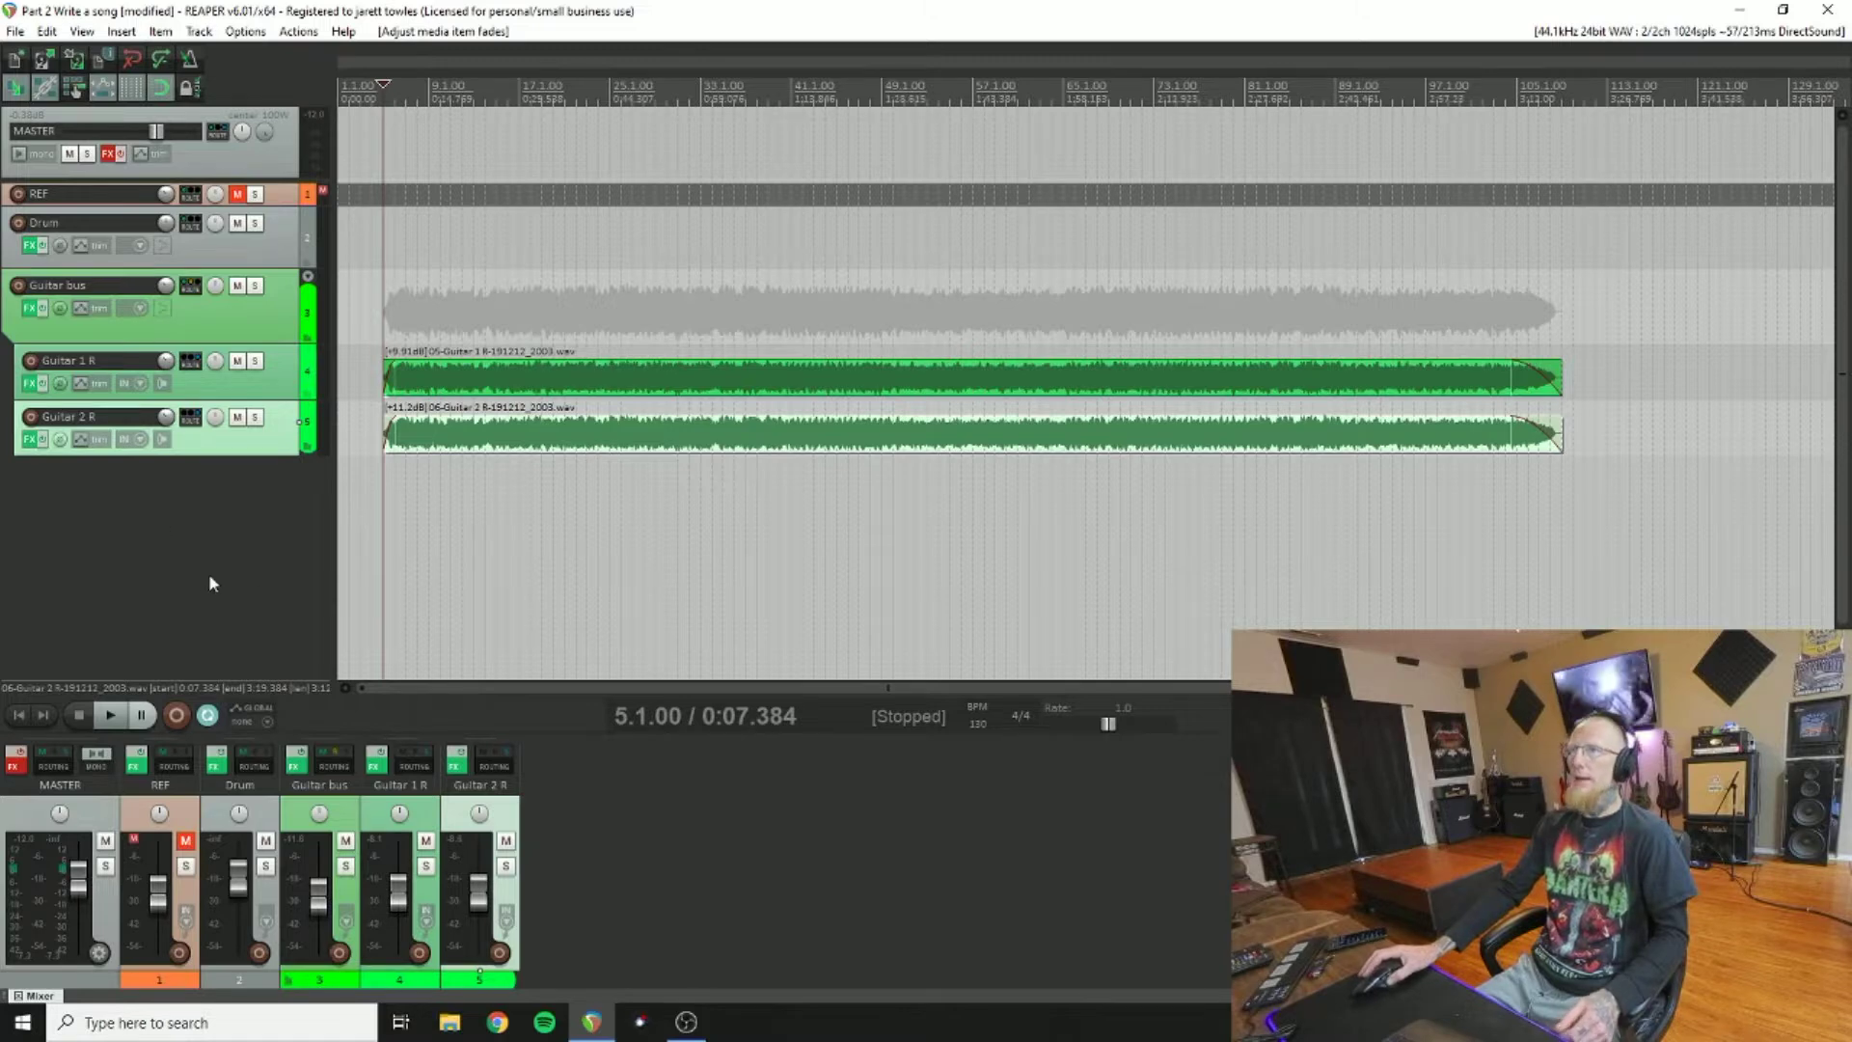
Step: Open EZdrummer 2 on the Drum track and scroll its Search results down to the Endings 01 grooves
left_click(33, 248)
left_click_drag(1098, 24, 1032, 33)
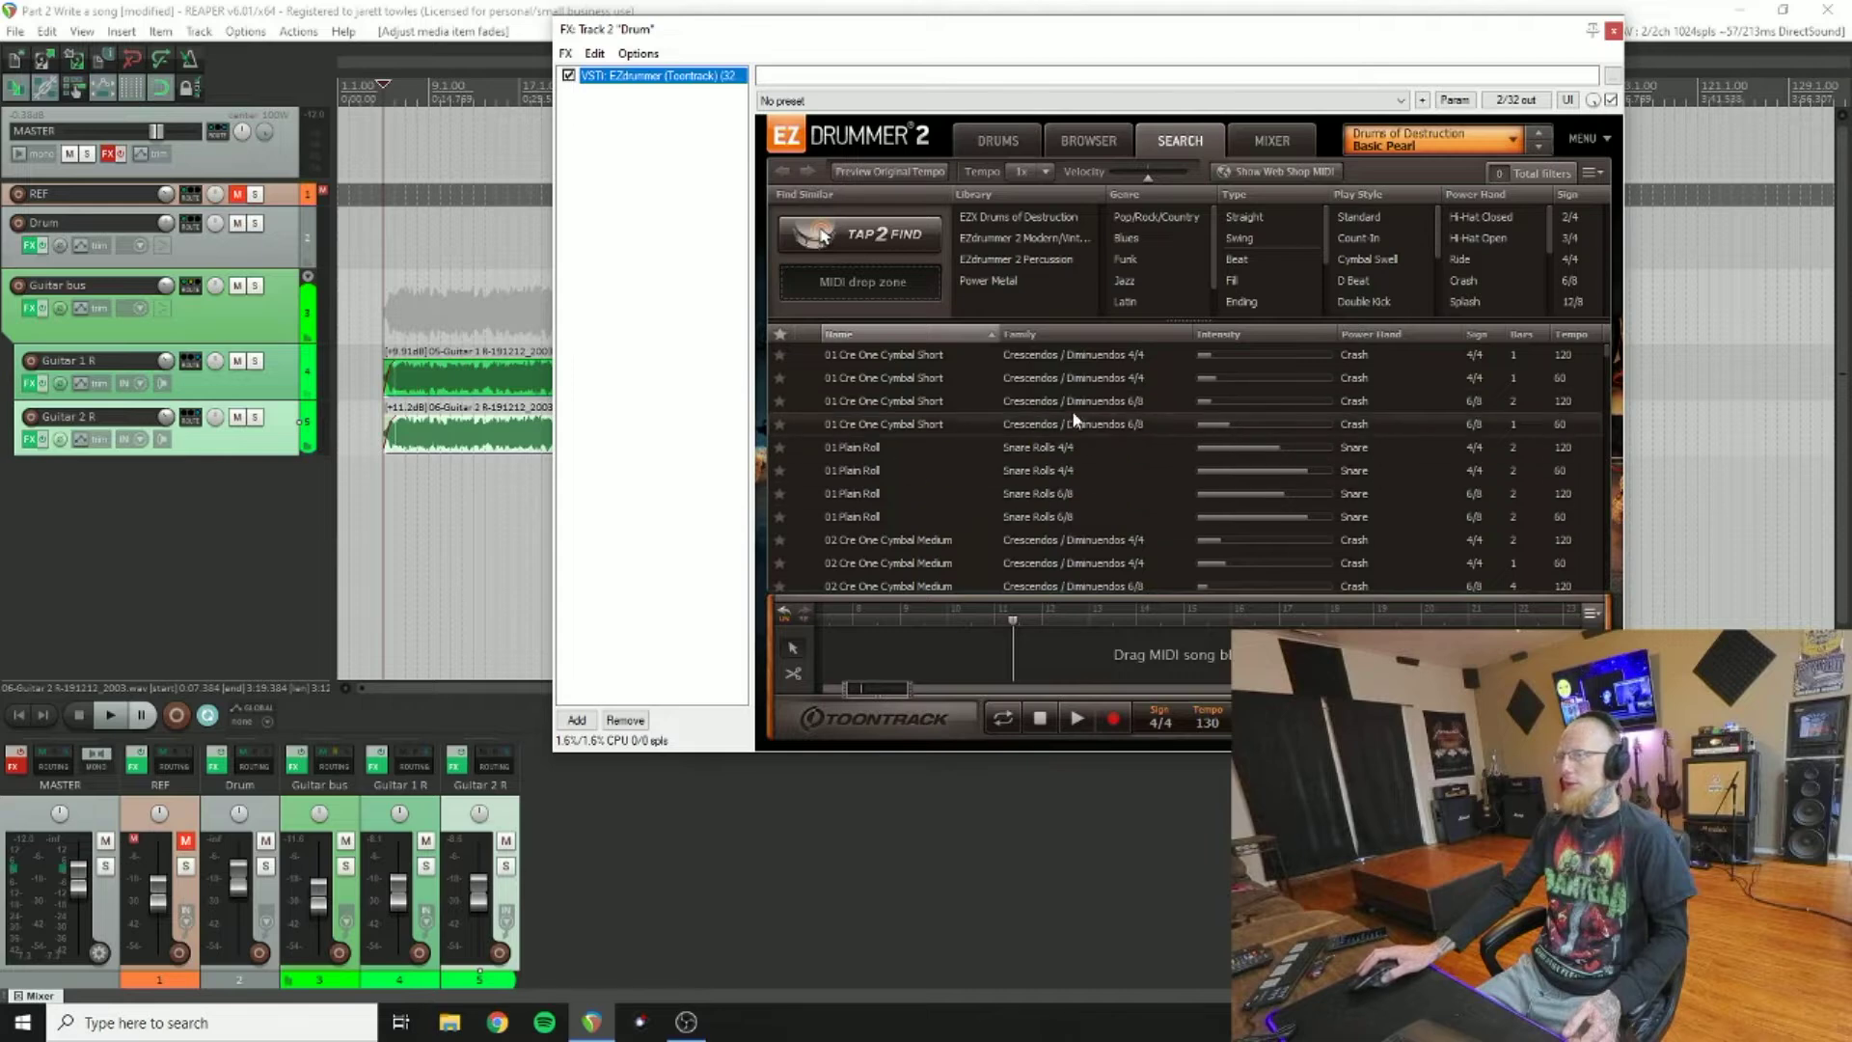
scroll(1074, 418, "down", 3)
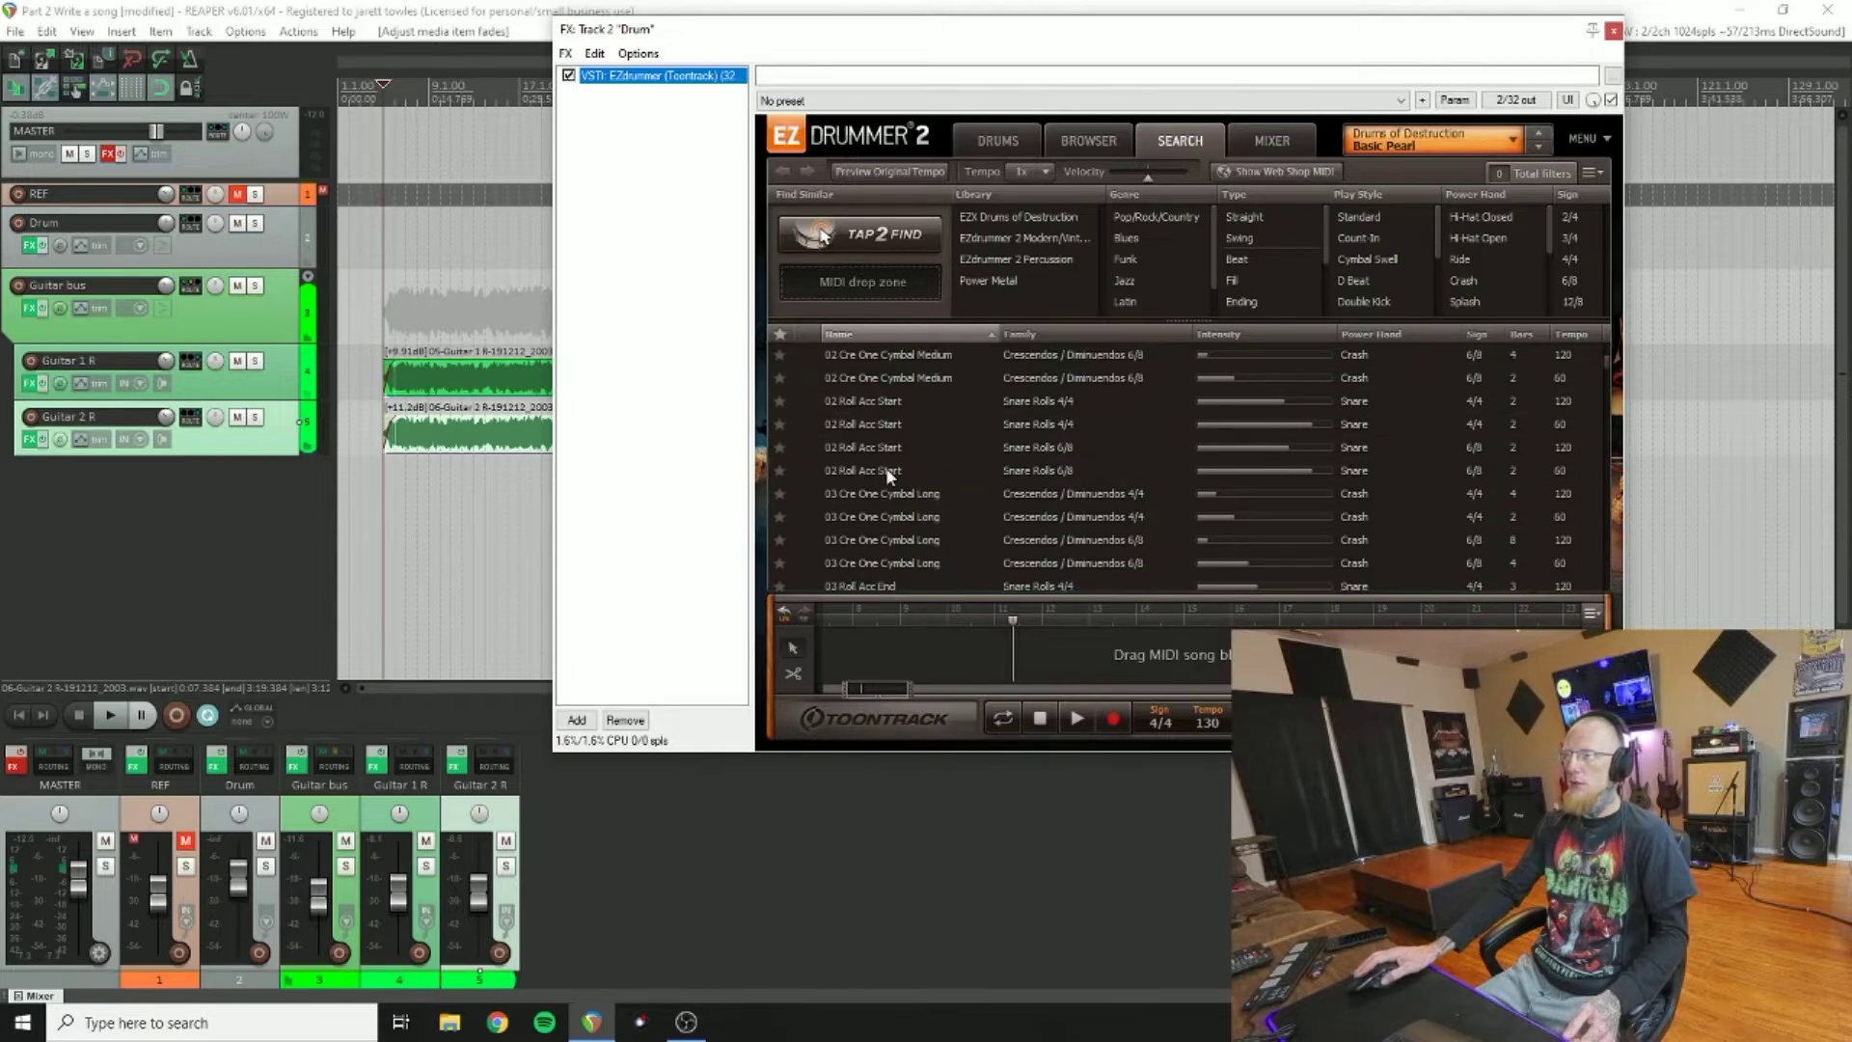
scroll(886, 467, "down", 15)
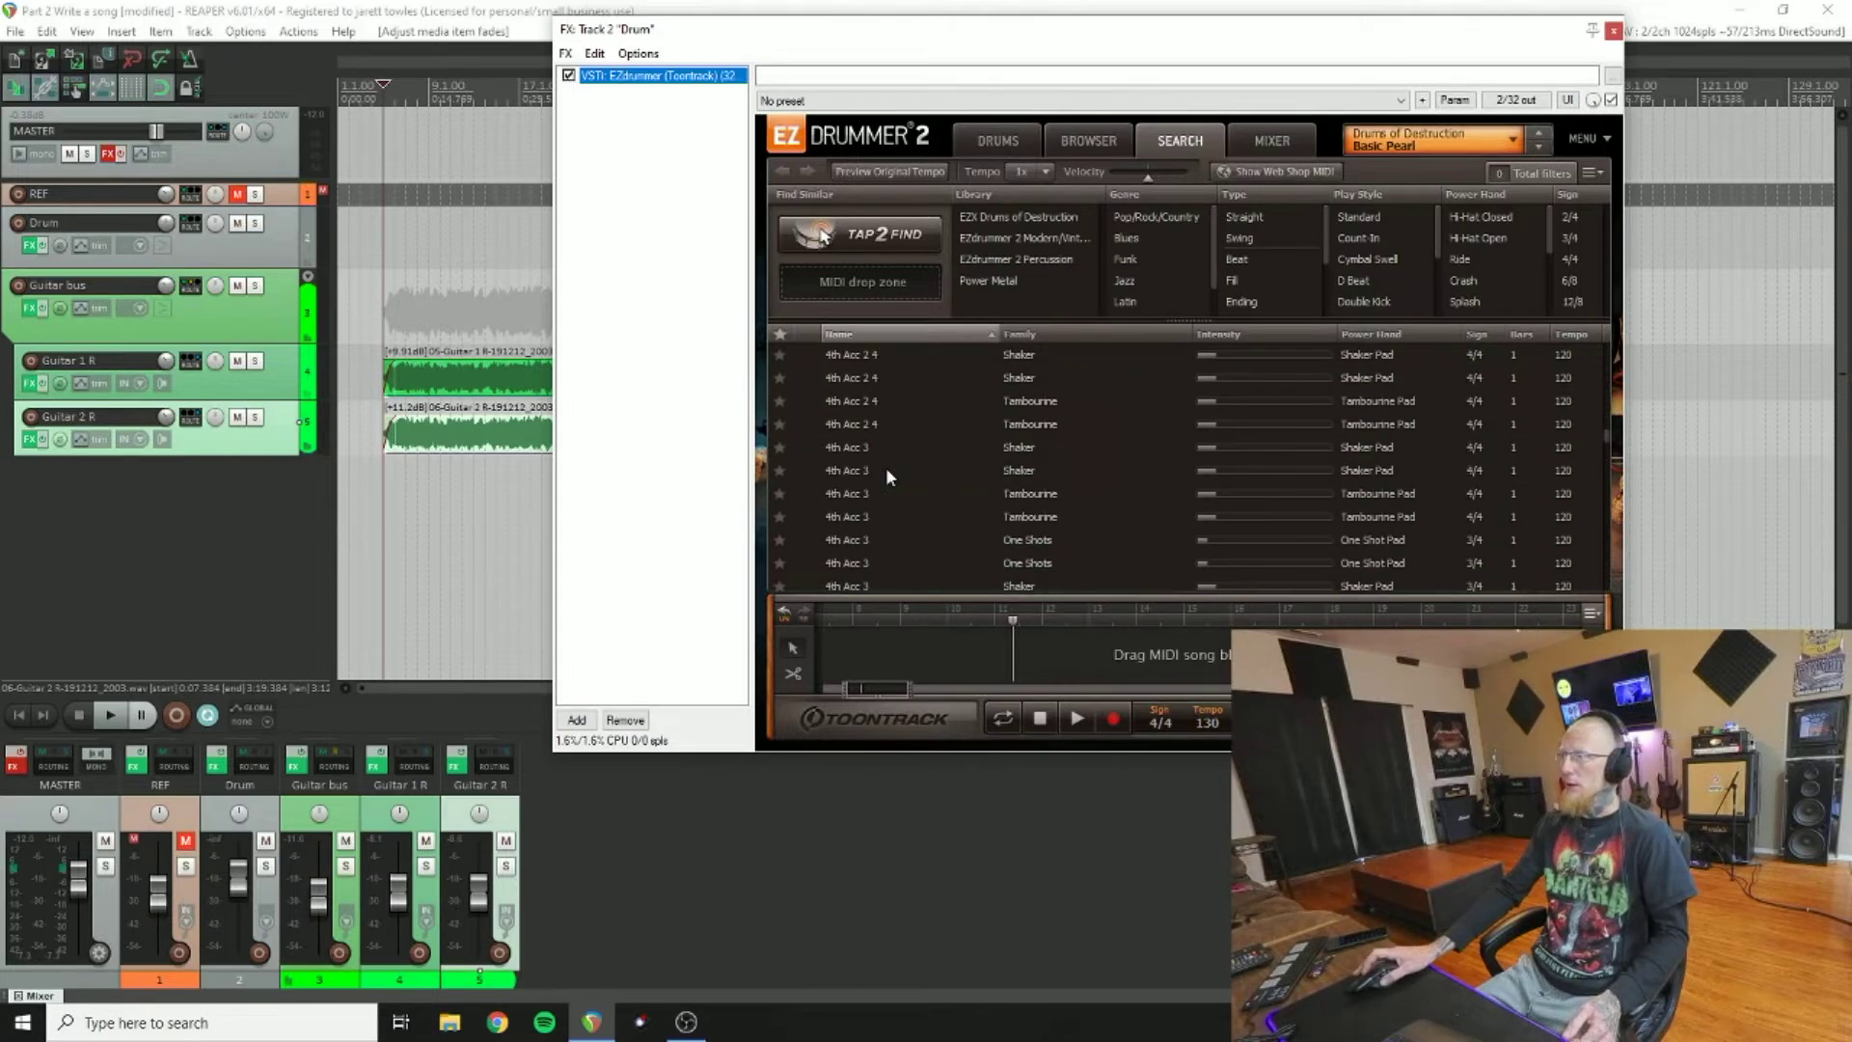
scroll(888, 473, "down", 15)
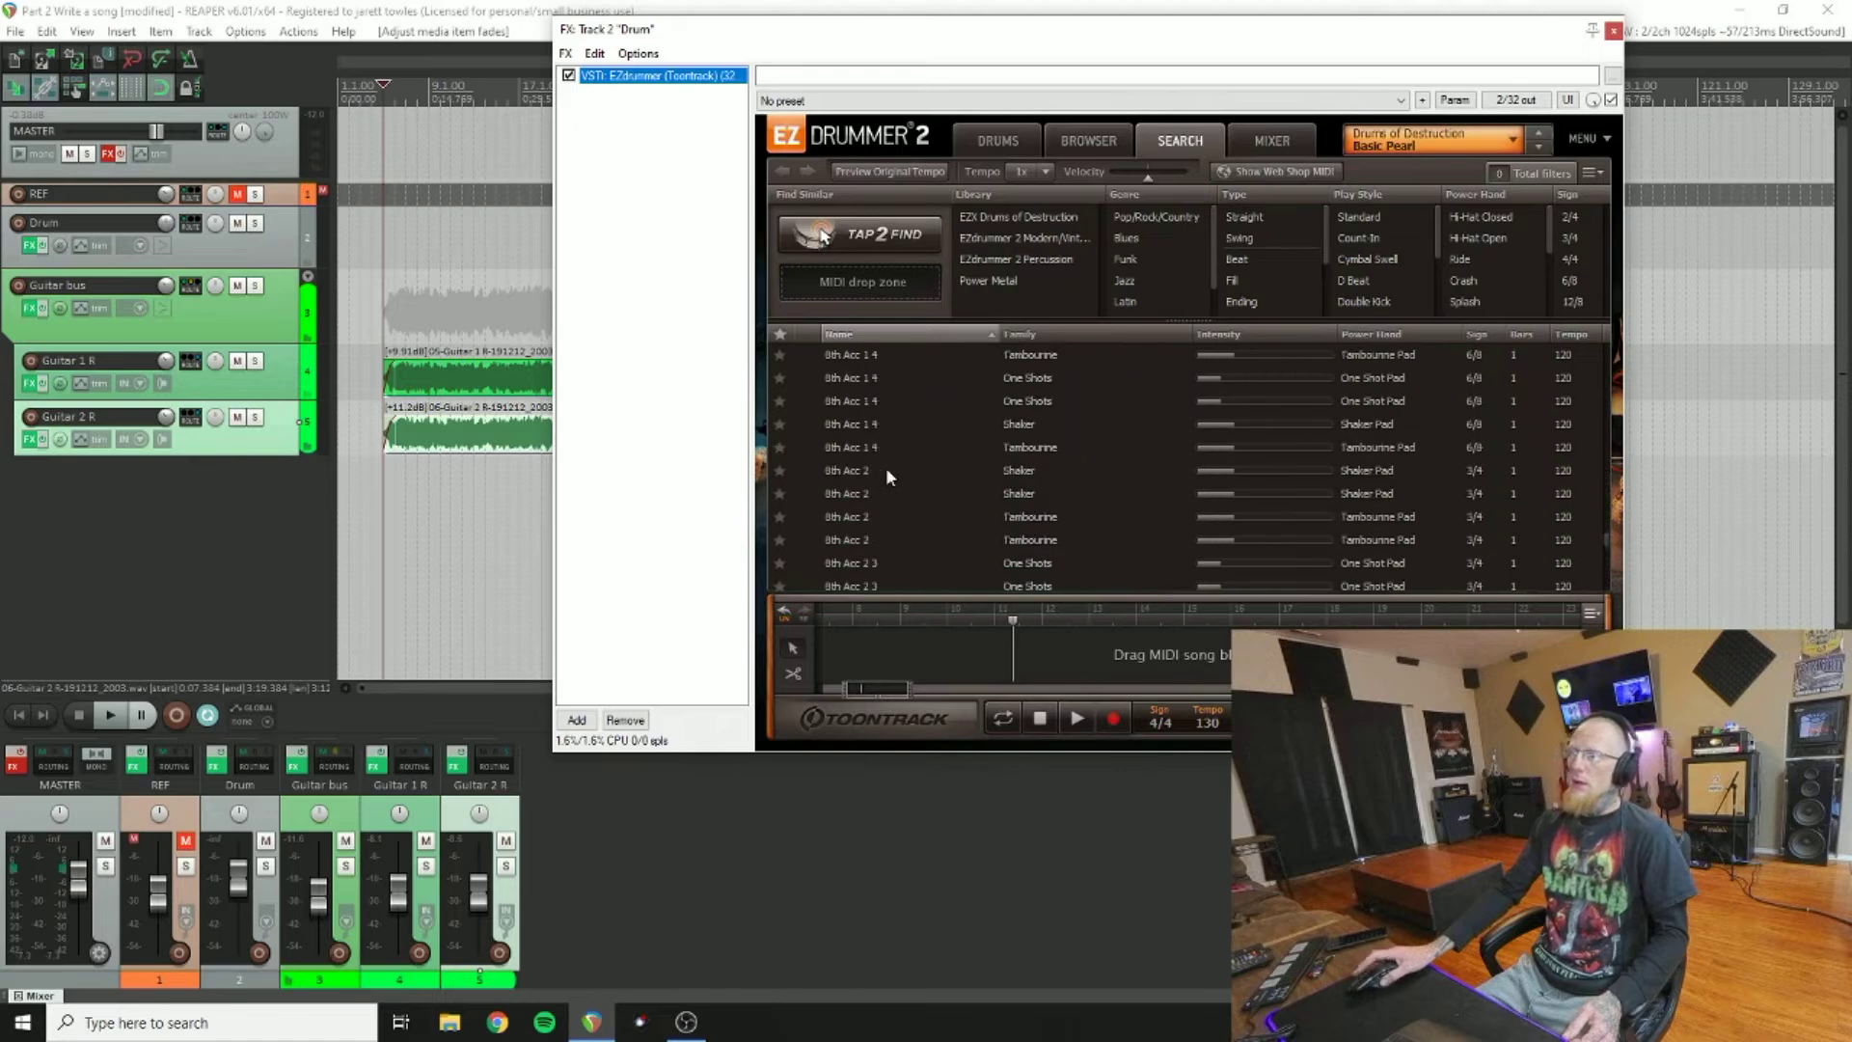
scroll(886, 473, "down", 15)
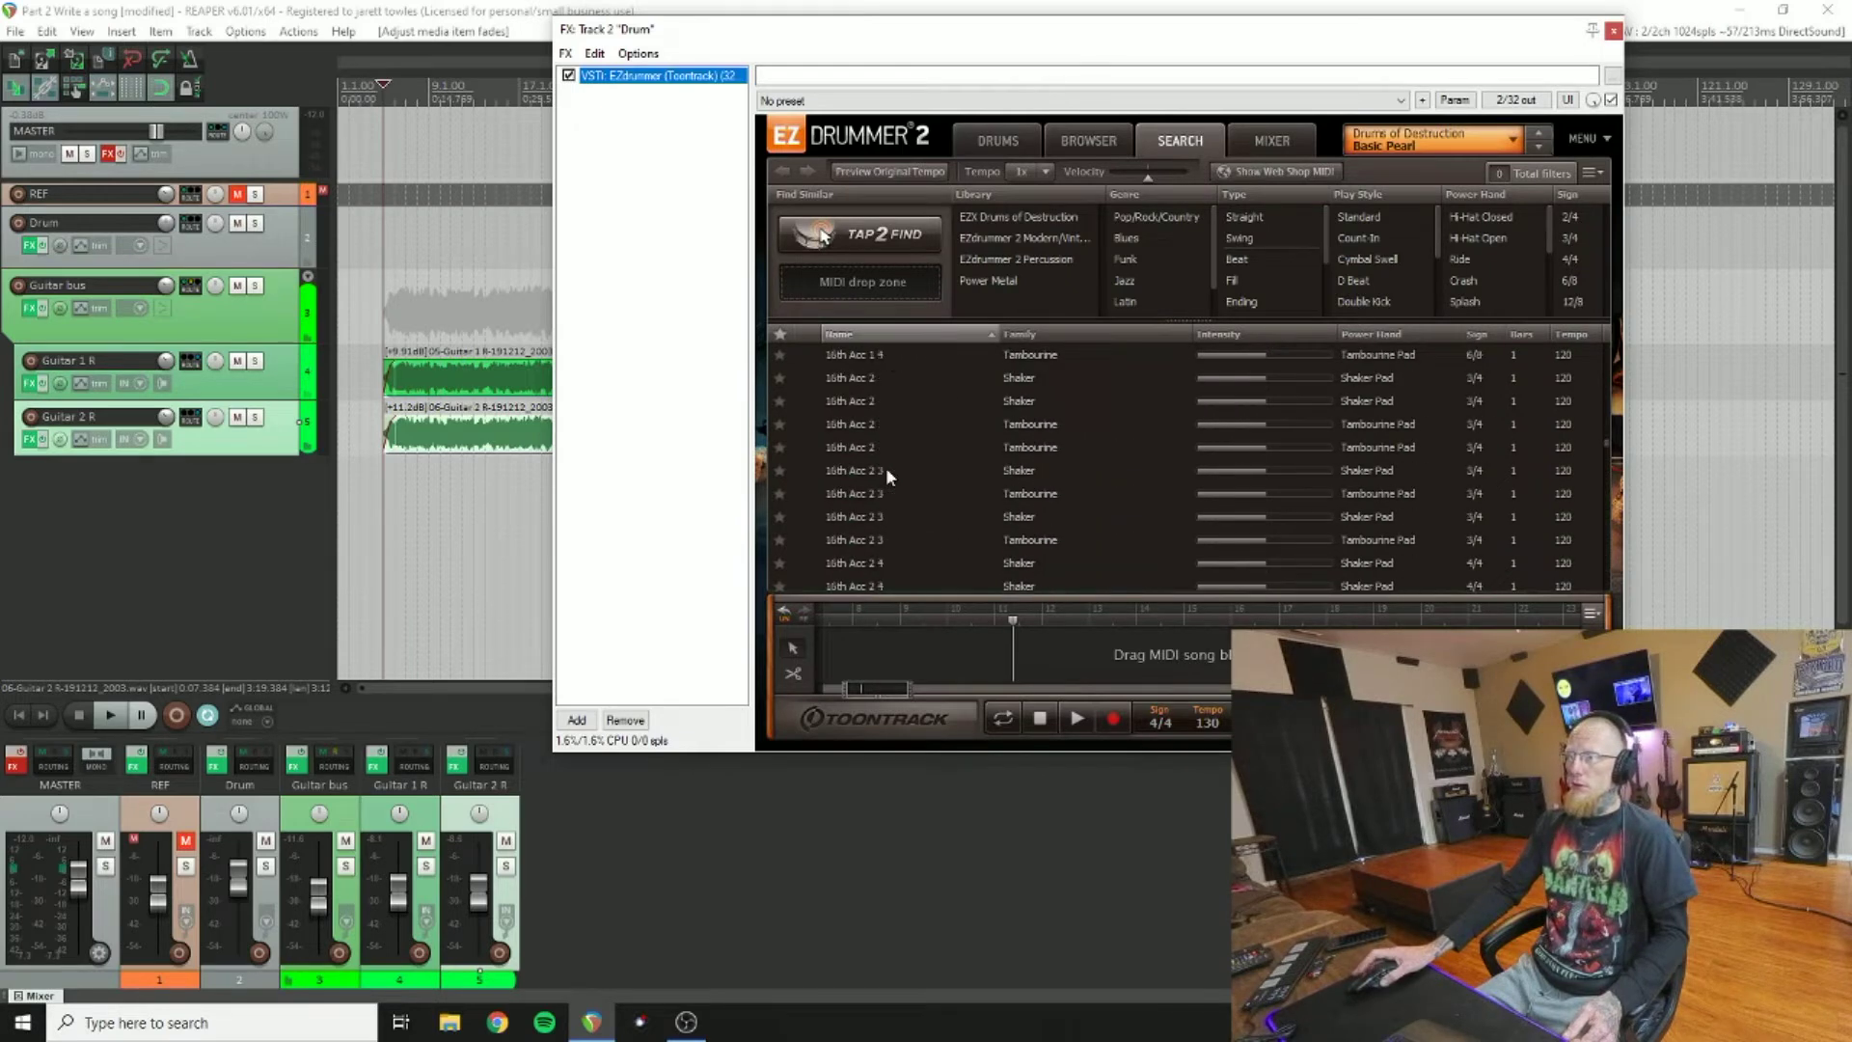
scroll(886, 473, "down", 12)
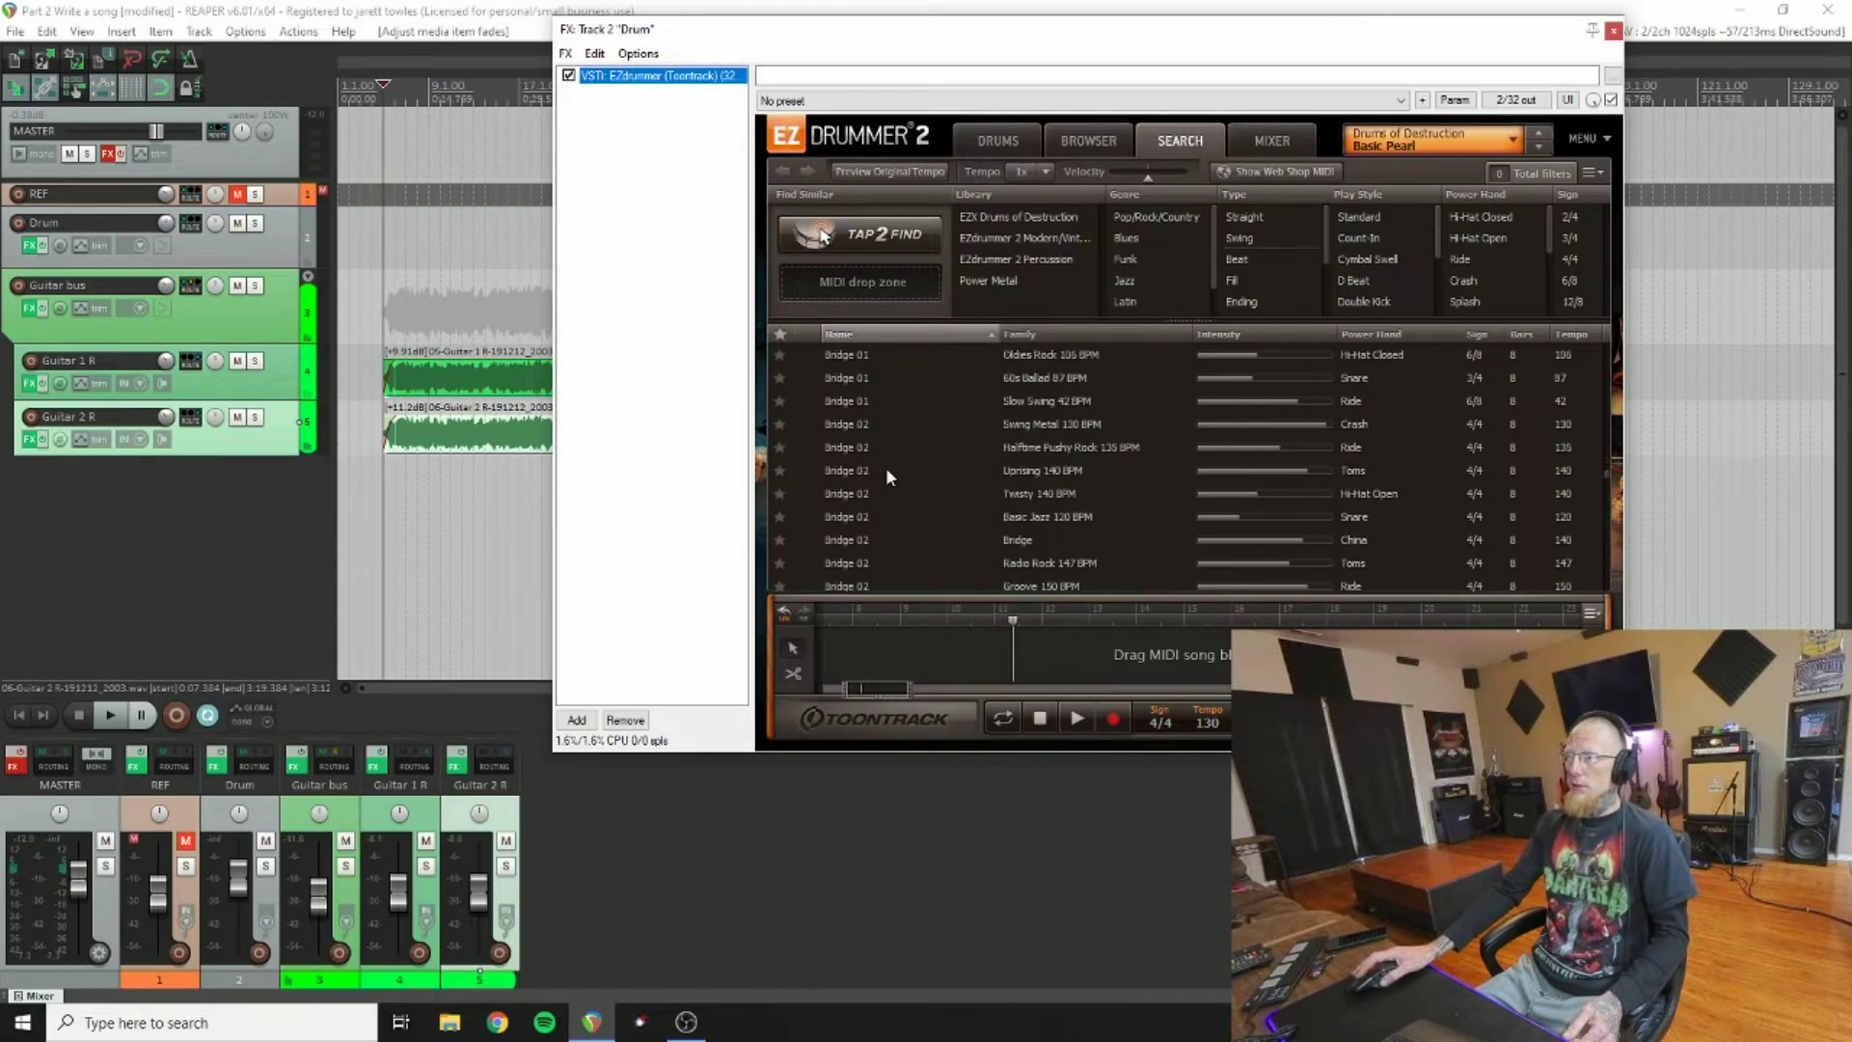
scroll(885, 475, "down", 12)
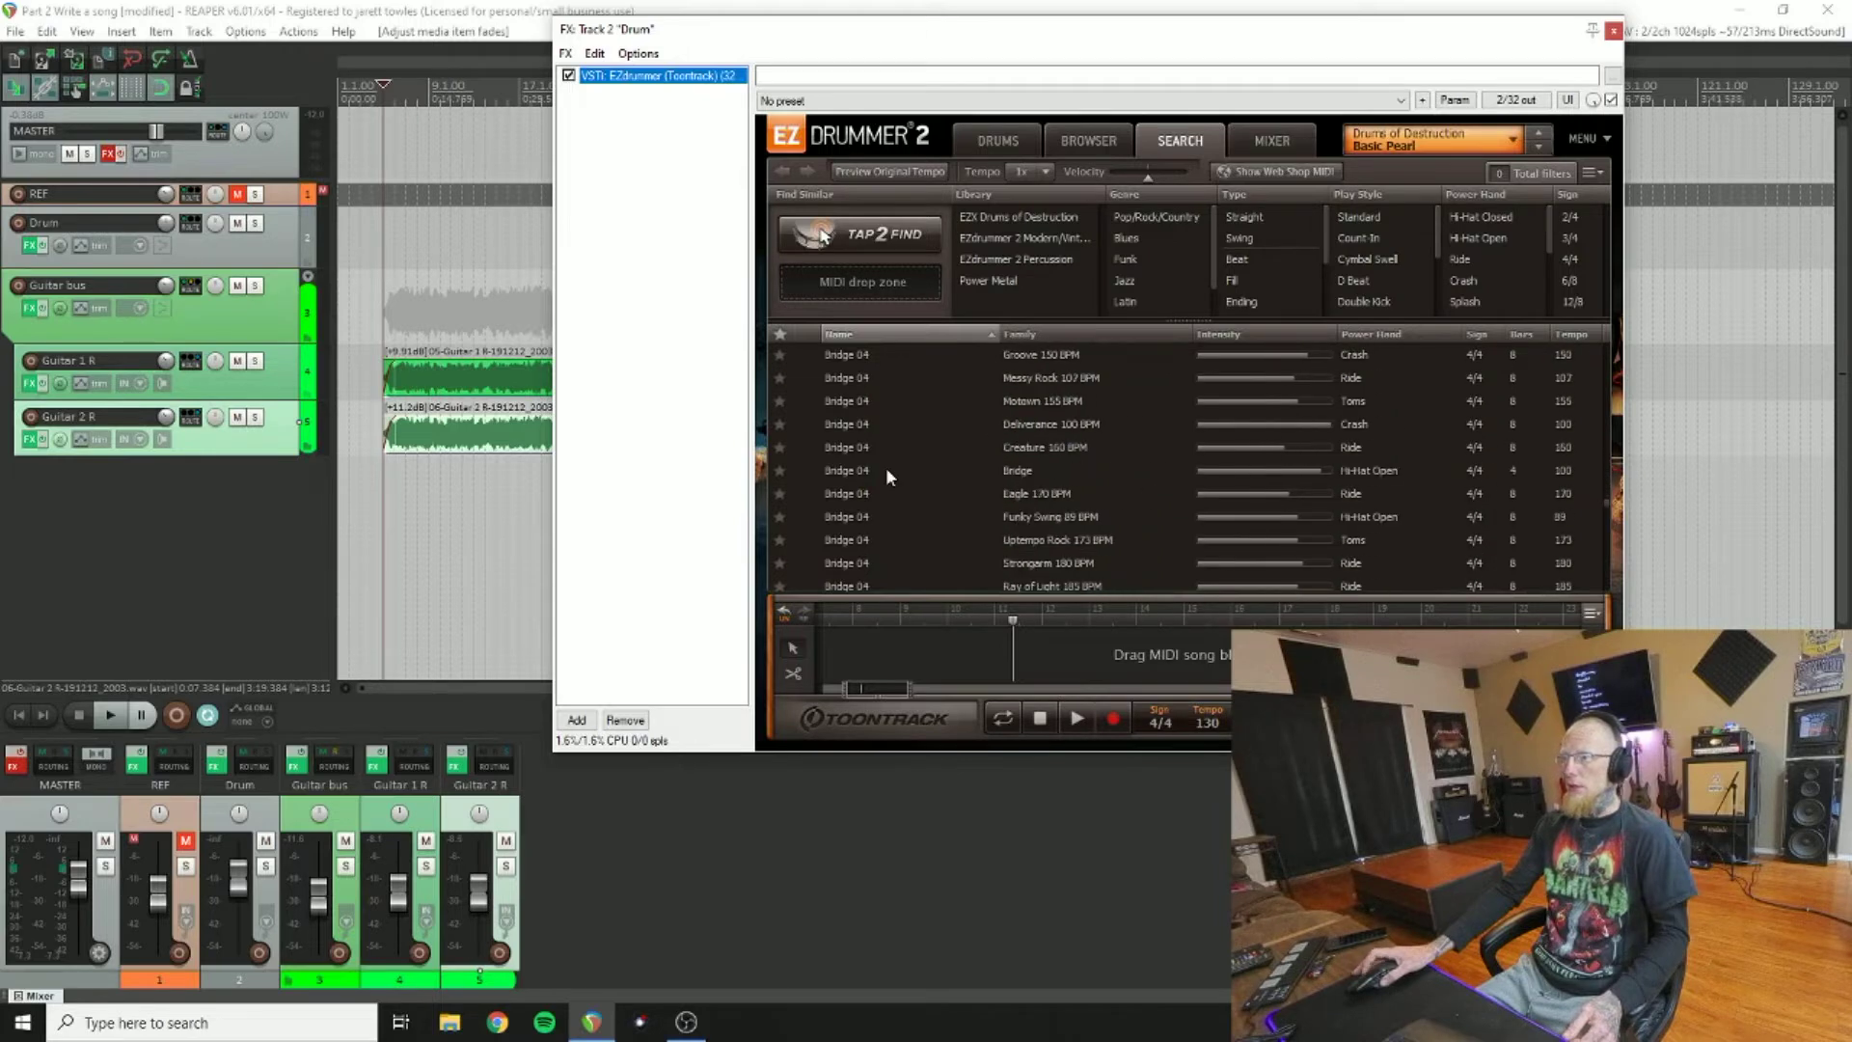
scroll(888, 473, "down", 12)
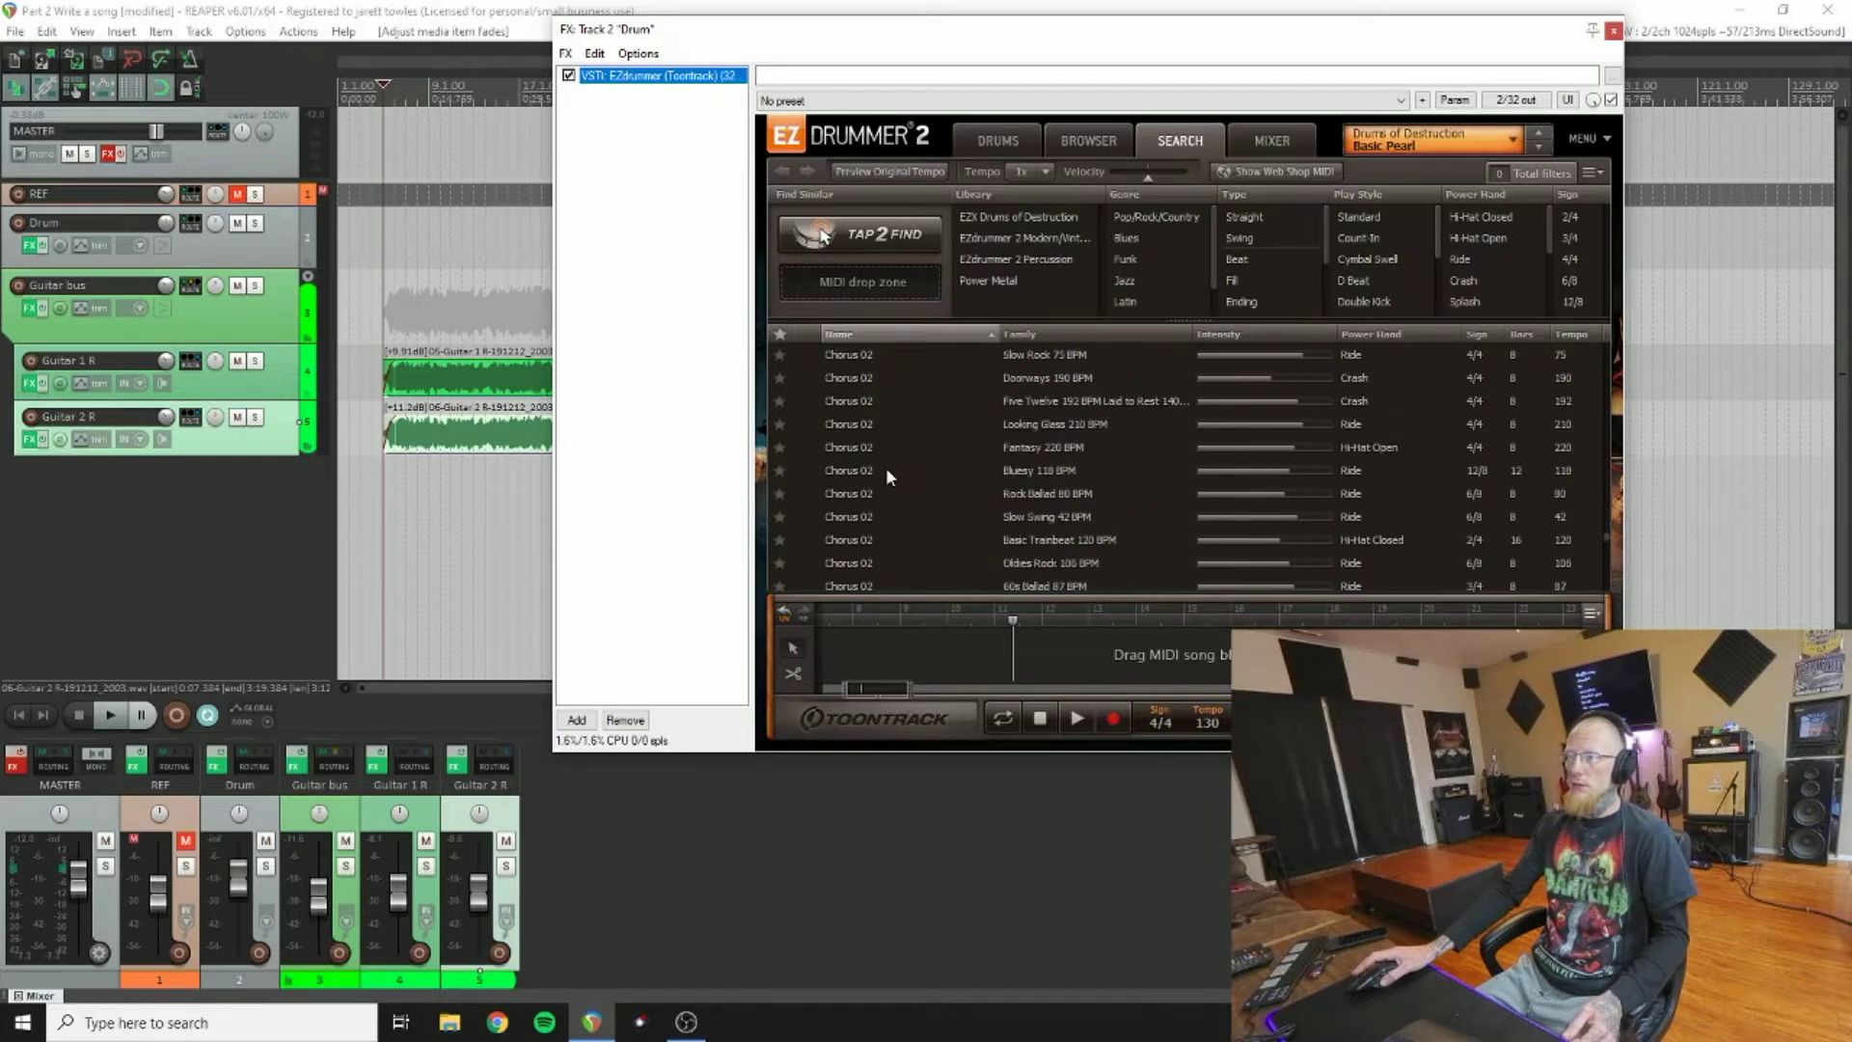
scroll(888, 473, "down", 12)
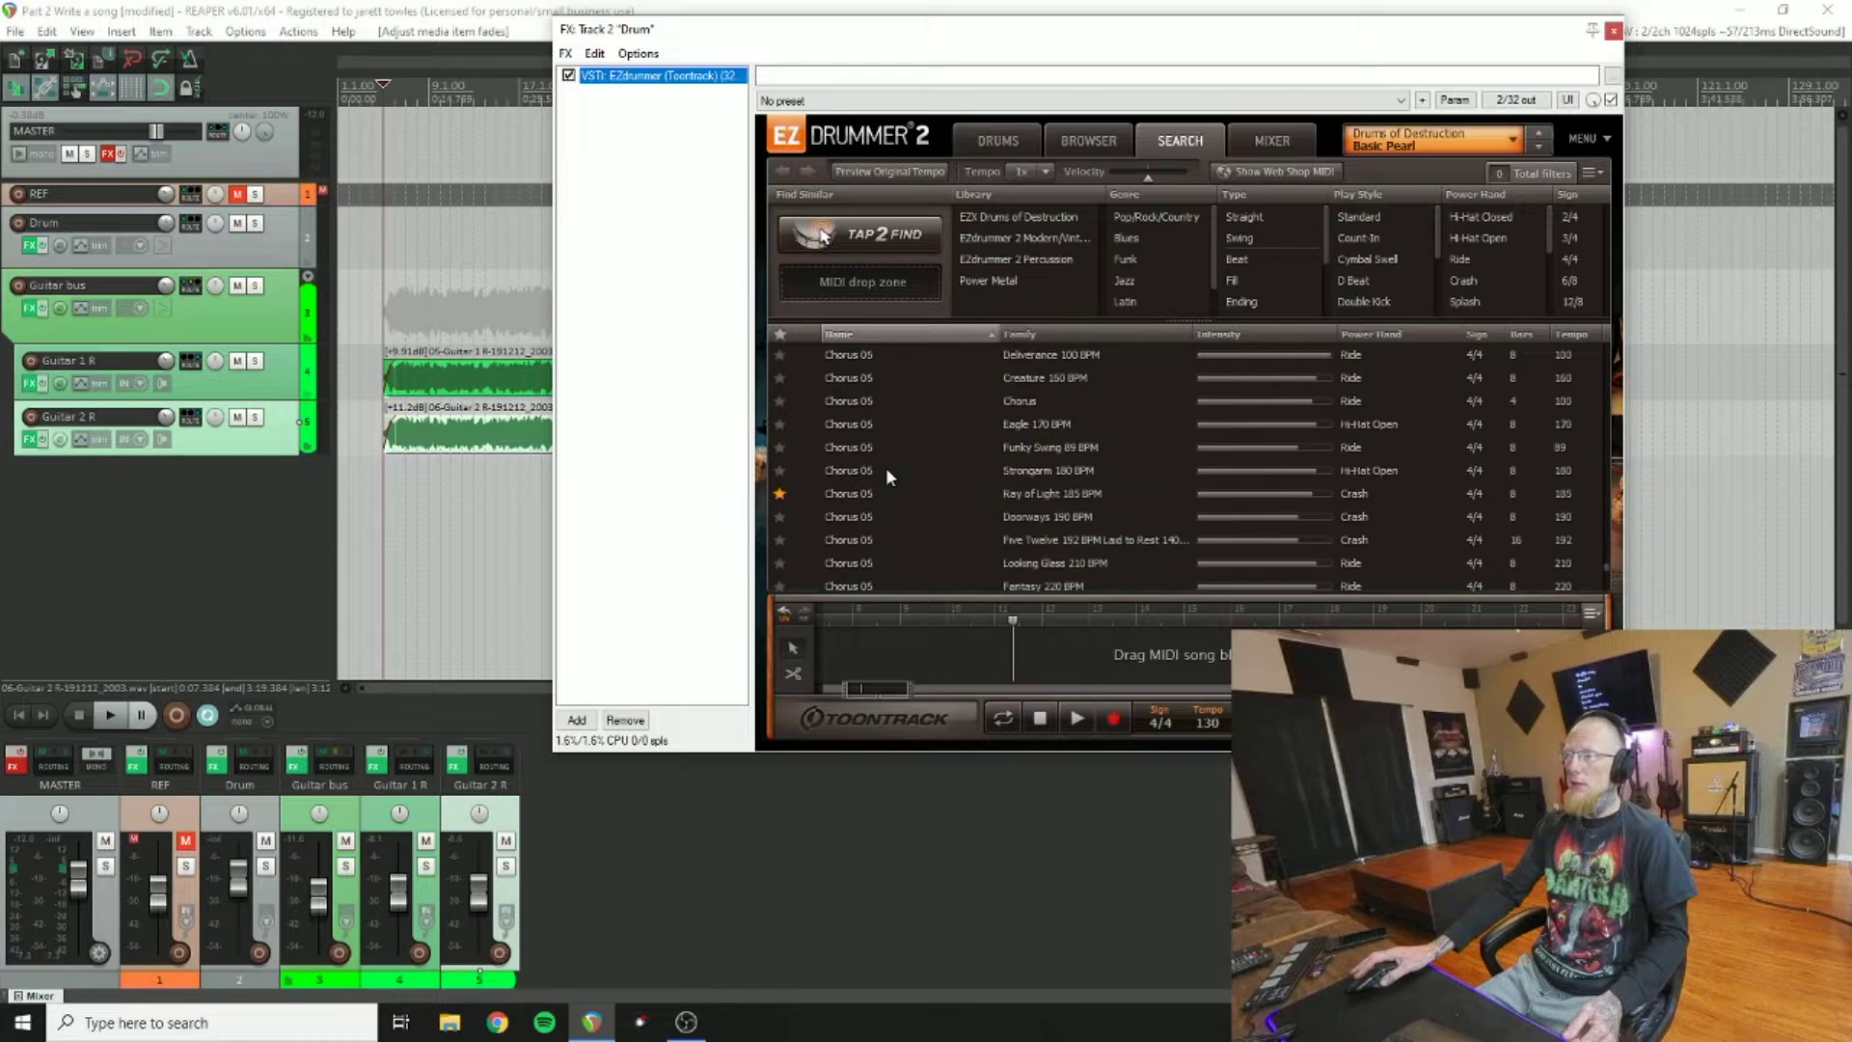
scroll(885, 476, "down", 10)
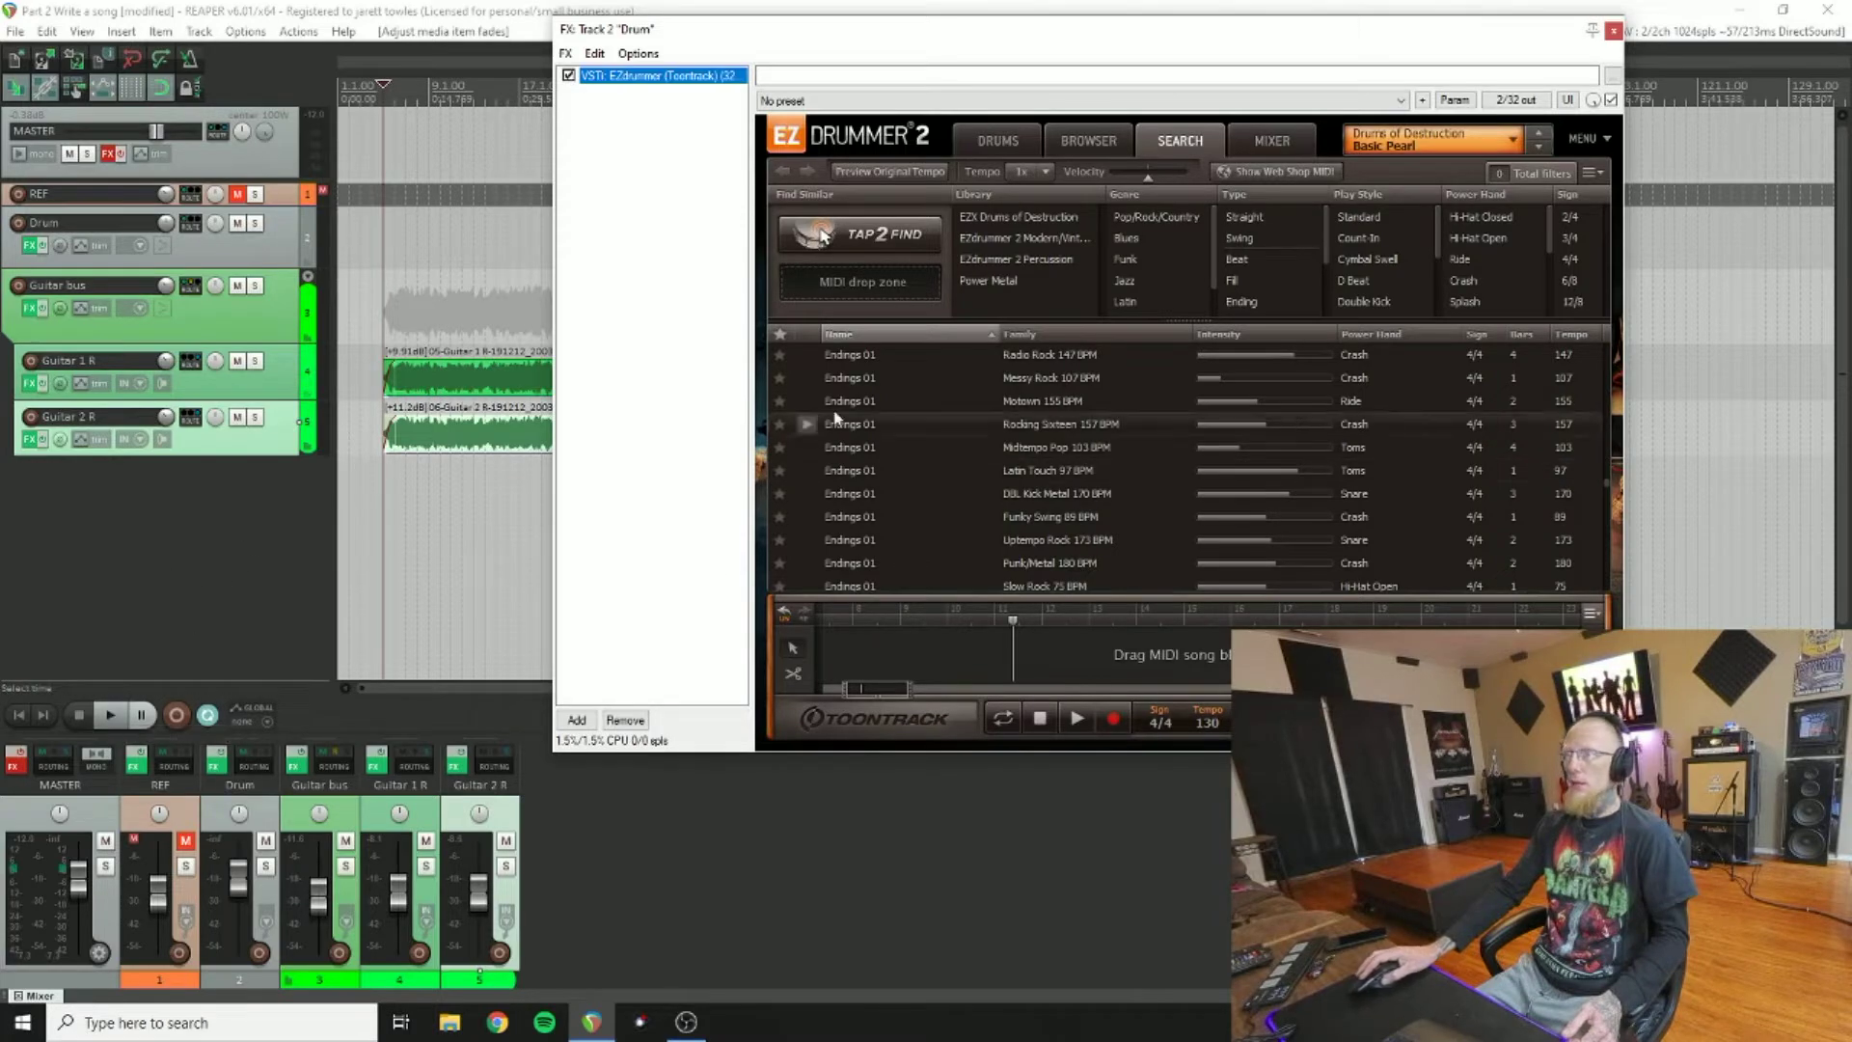
mouse_move(822, 48)
left_mouse_down()
mouse_move(928, 45)
mouse_move(878, 83)
mouse_move(790, 64)
left_mouse_up()
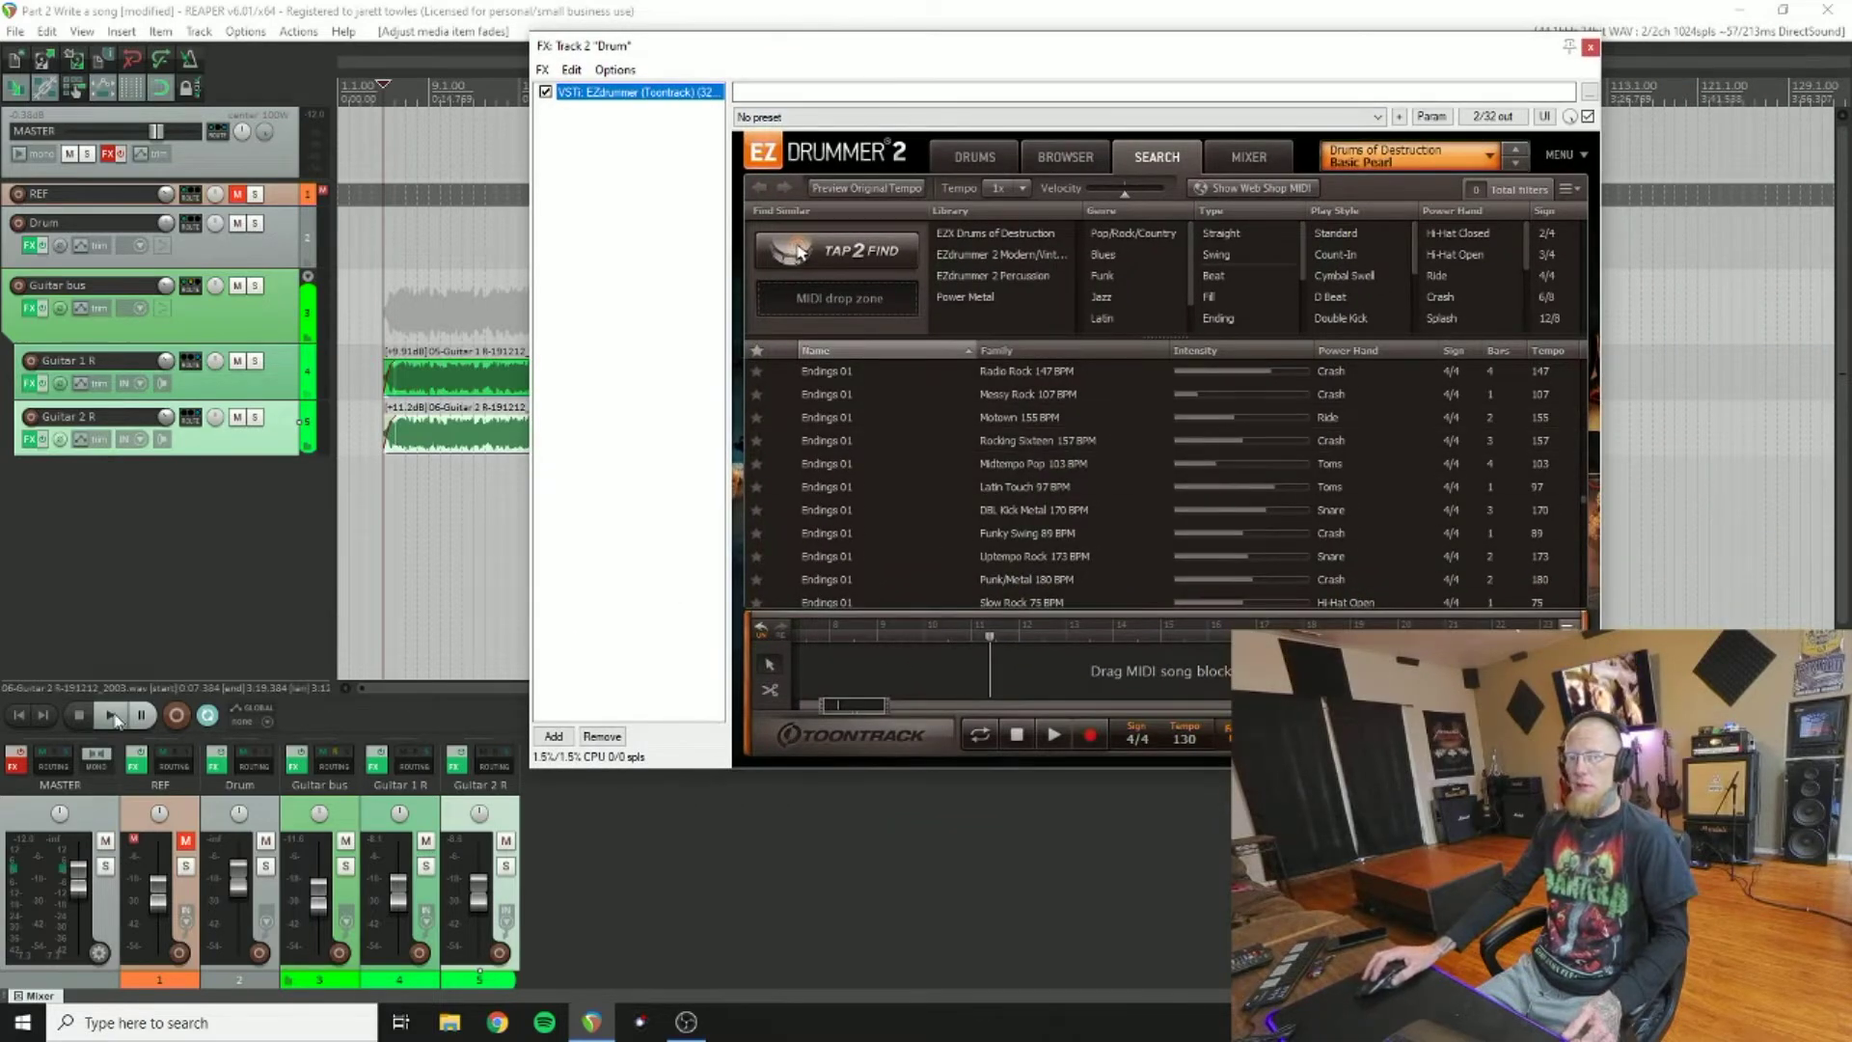
Step: Preview Endings 02 grooves (Latin Touch 97, Uptempo Rock 173, Basic Trainbeat 120, Bluesy 118 BPM) with the song
scroll(1050, 513, "down", 3)
scroll(1050, 513, "down", 5)
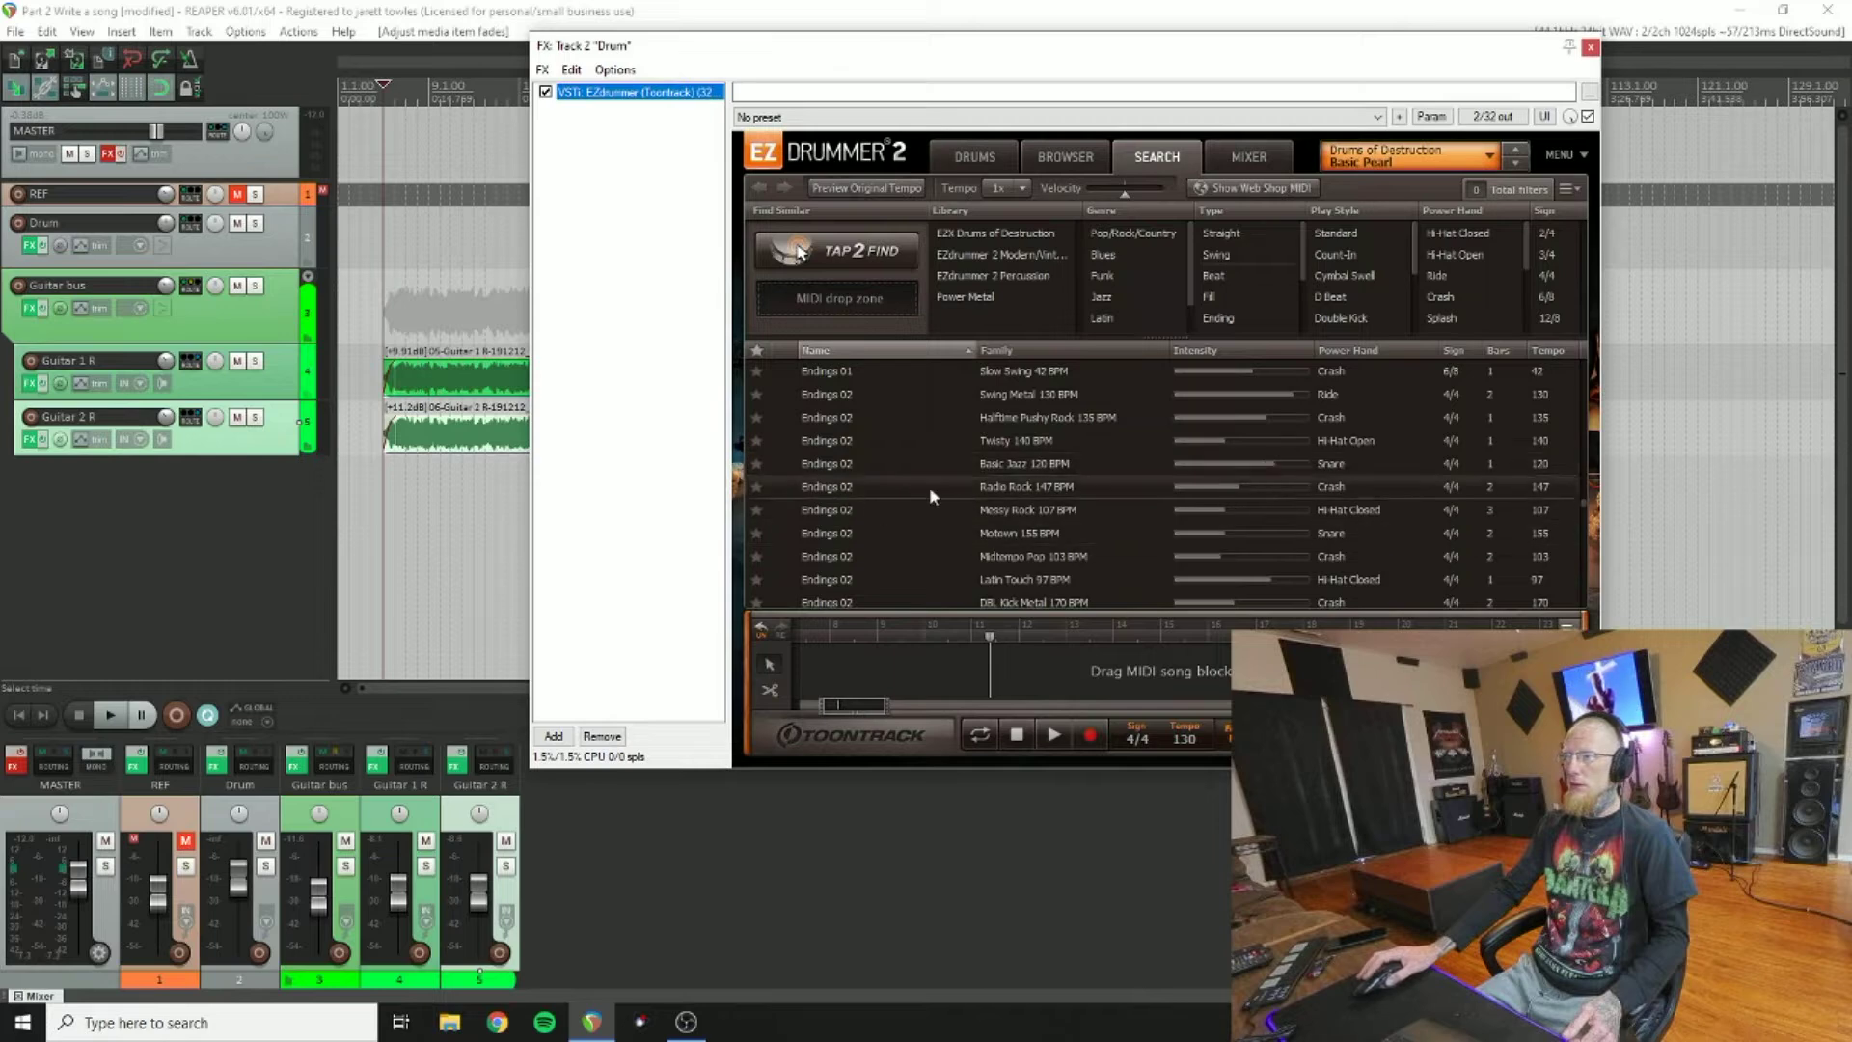
left_click(110, 715)
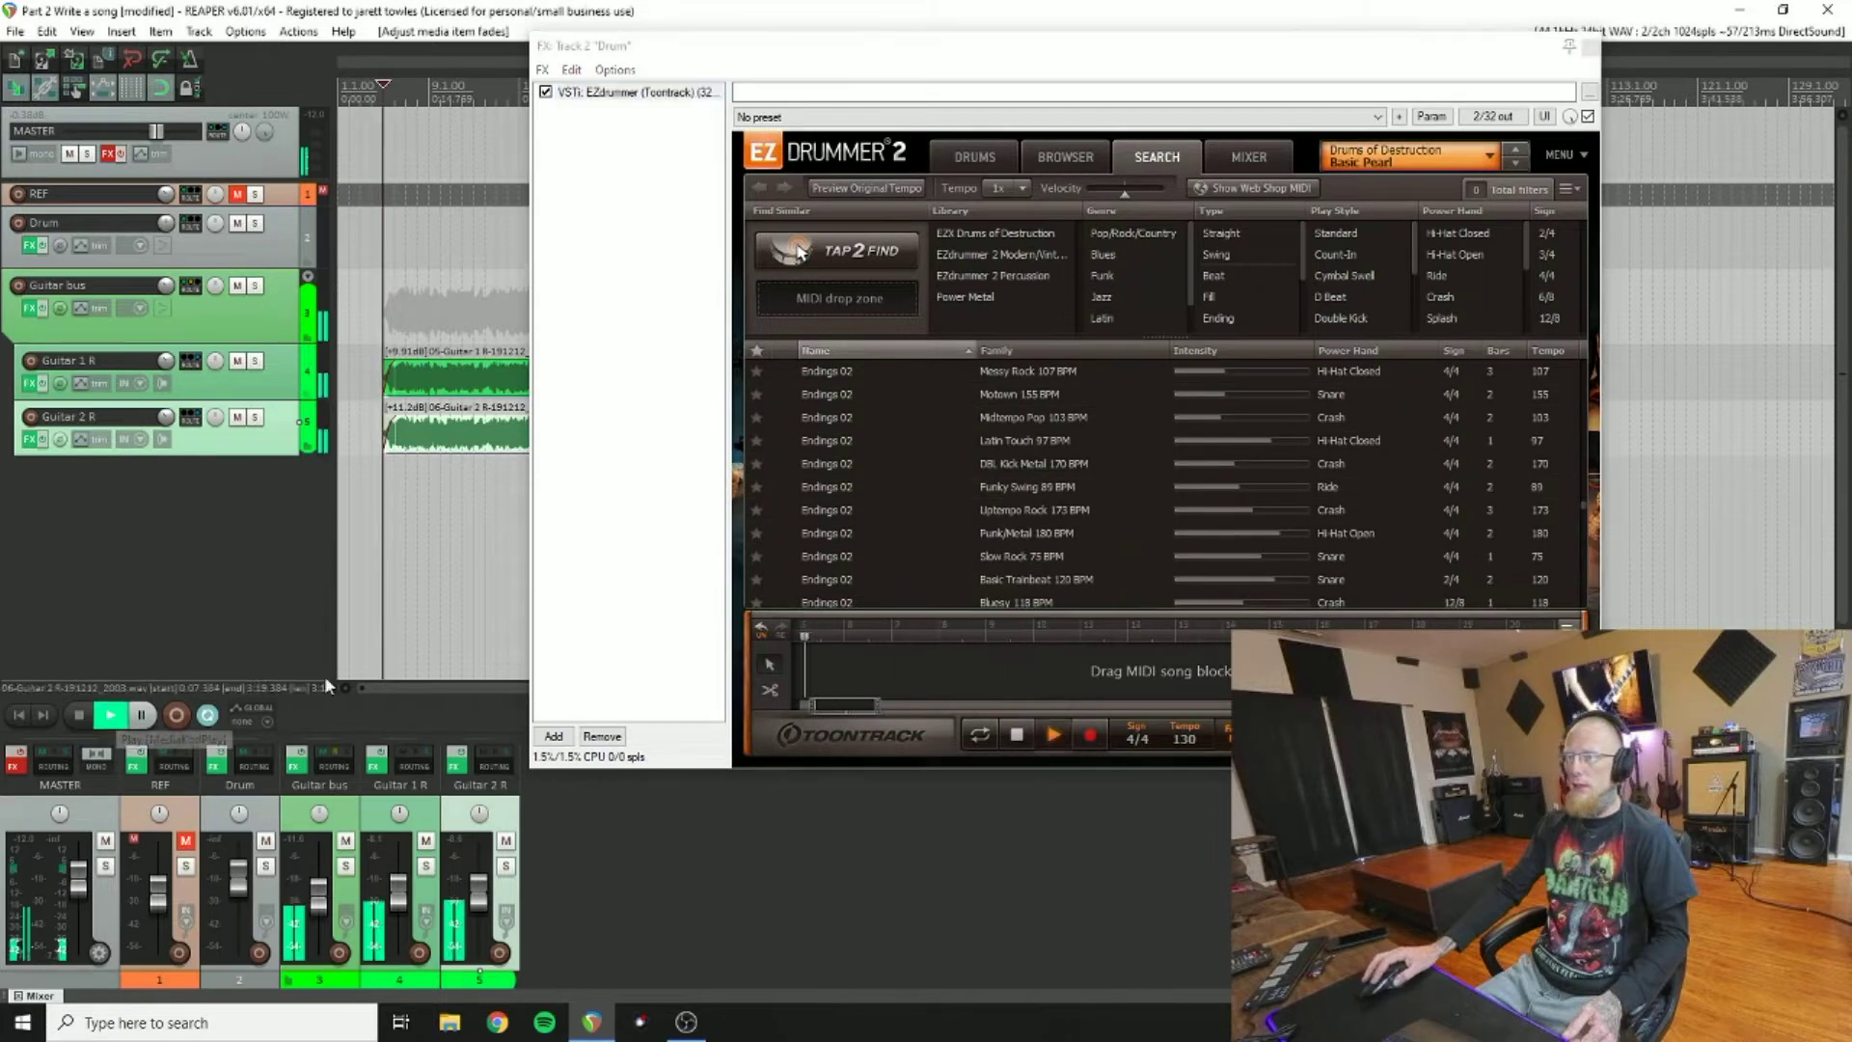
left_click(794, 440)
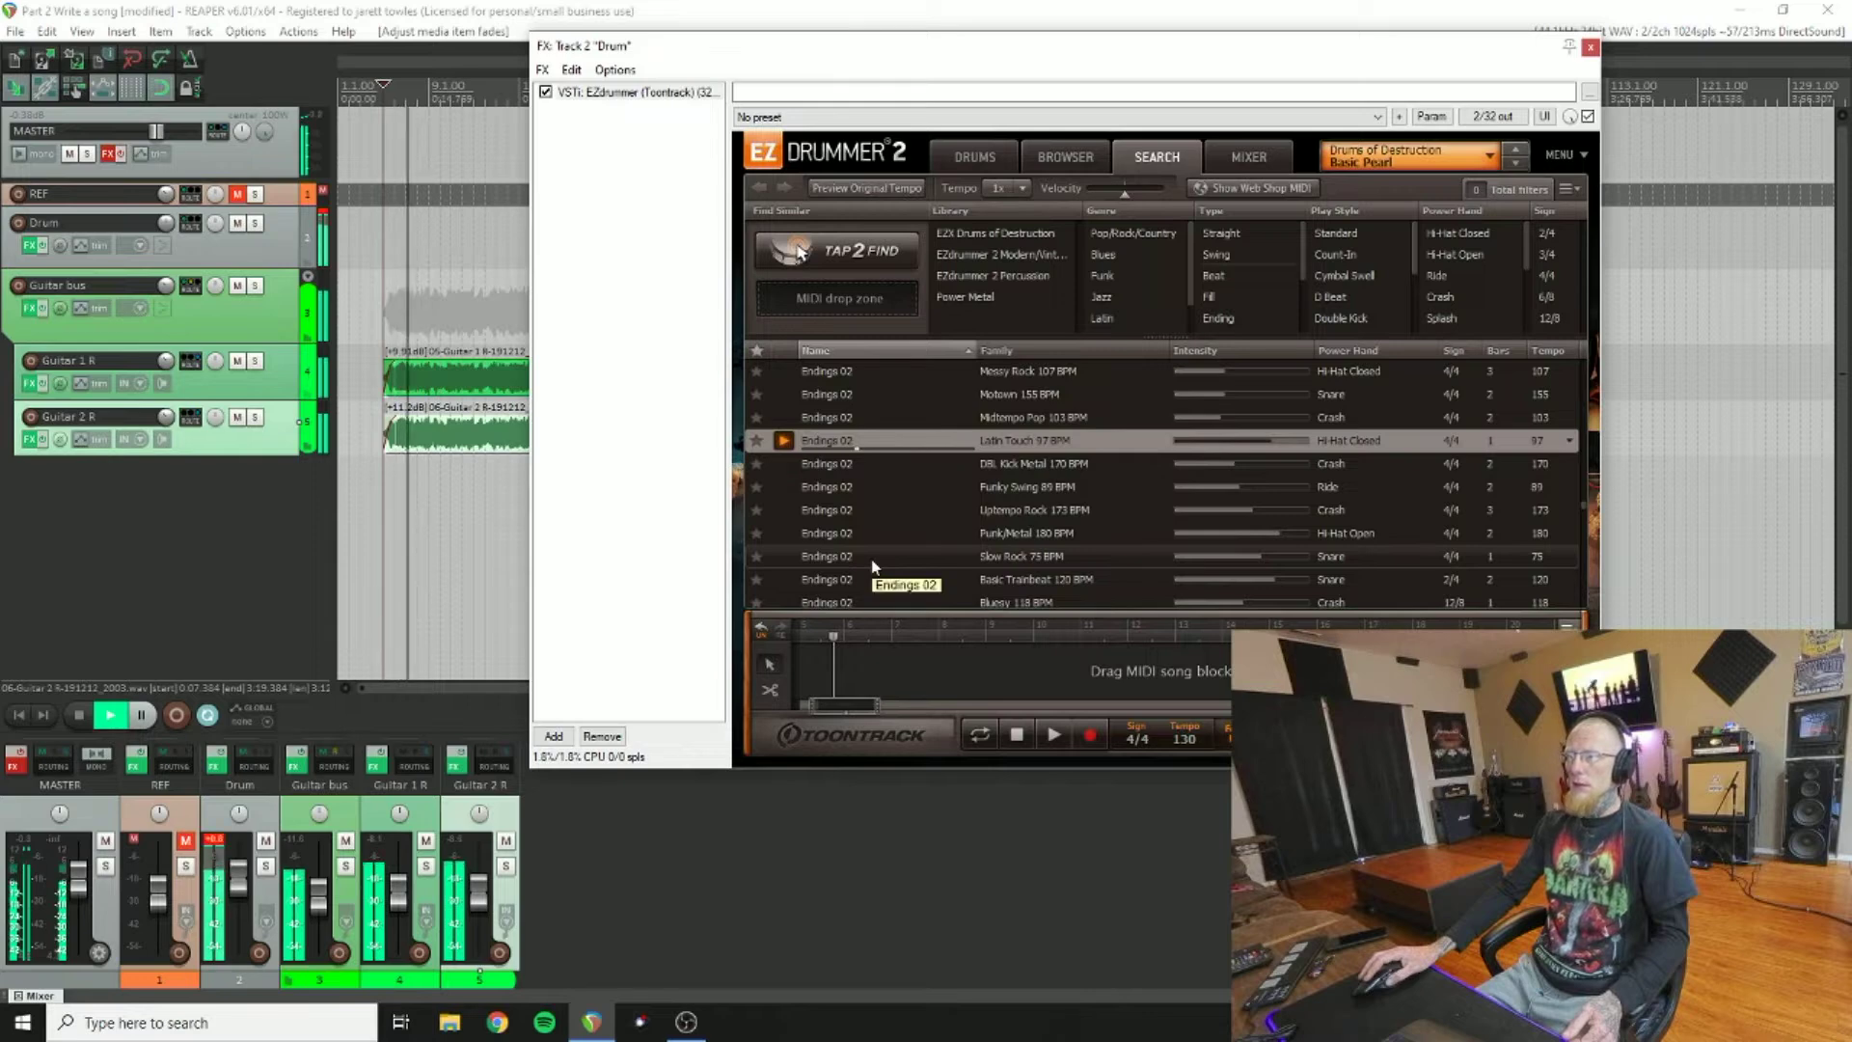
left_click(794, 510)
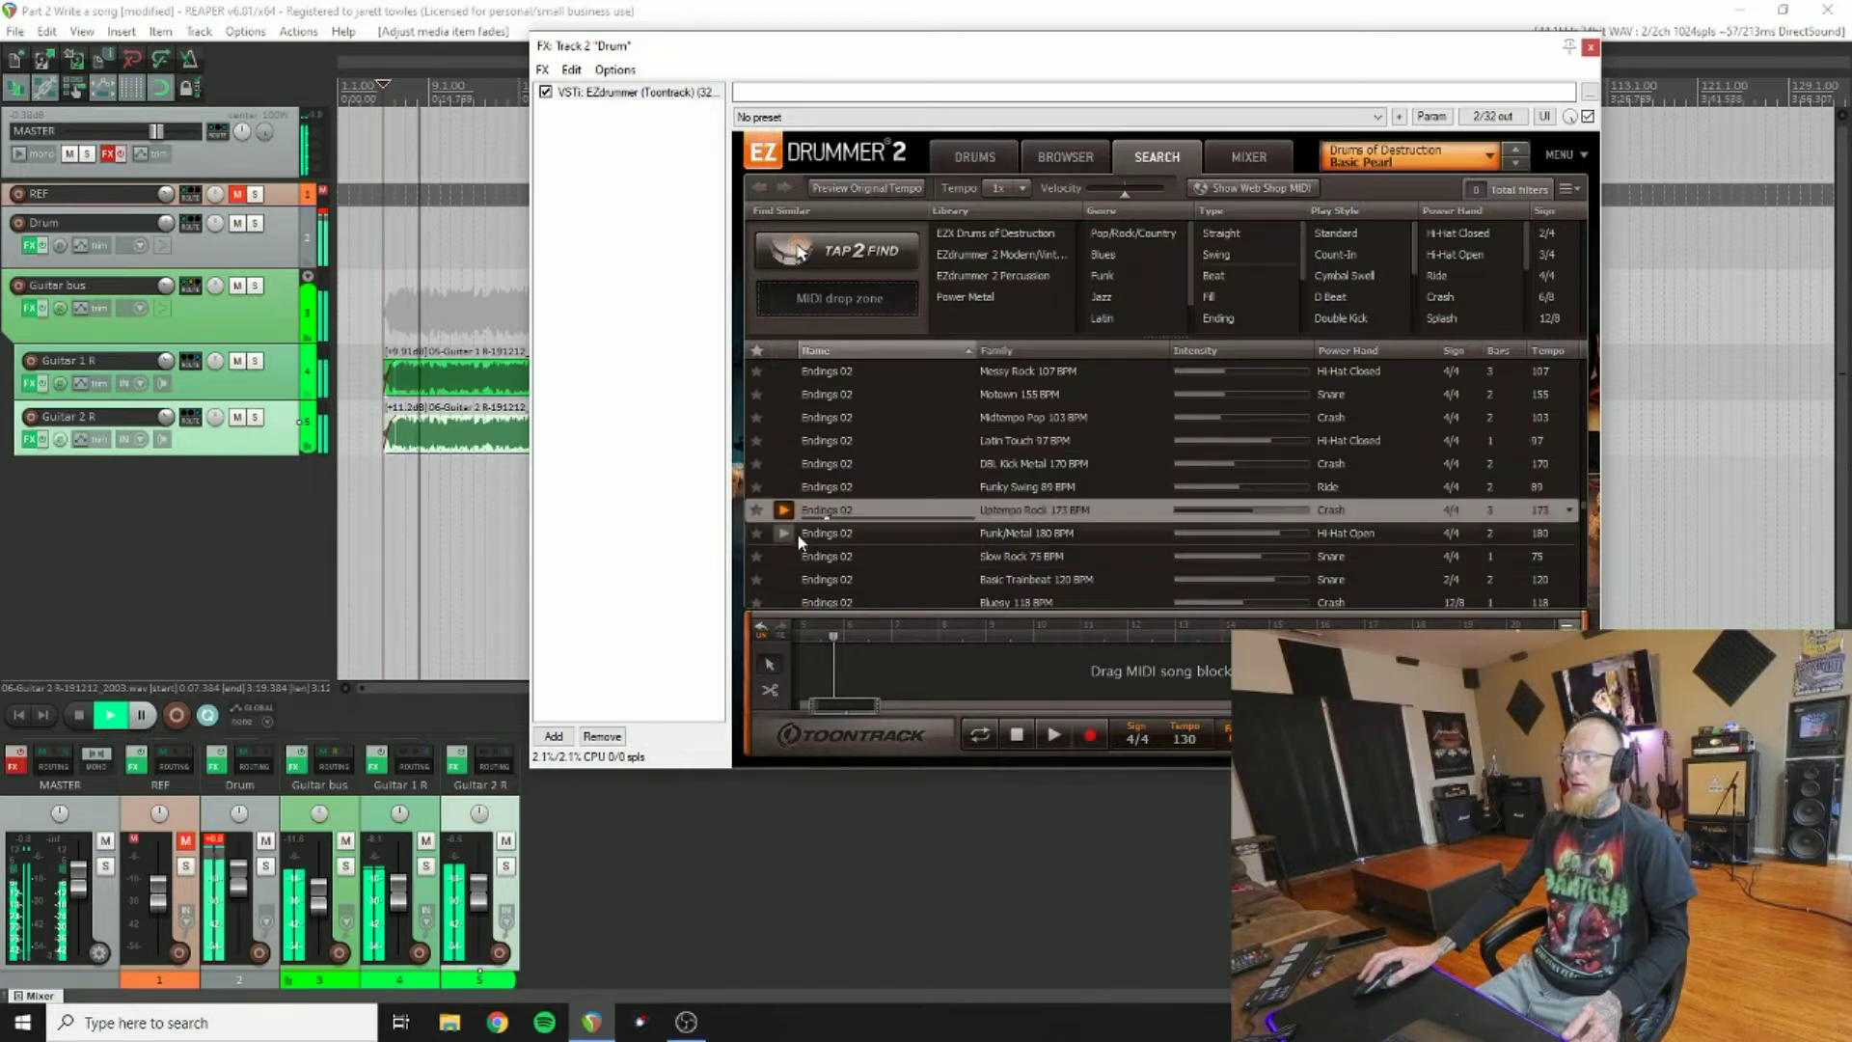
scroll(797, 558, "down", 2)
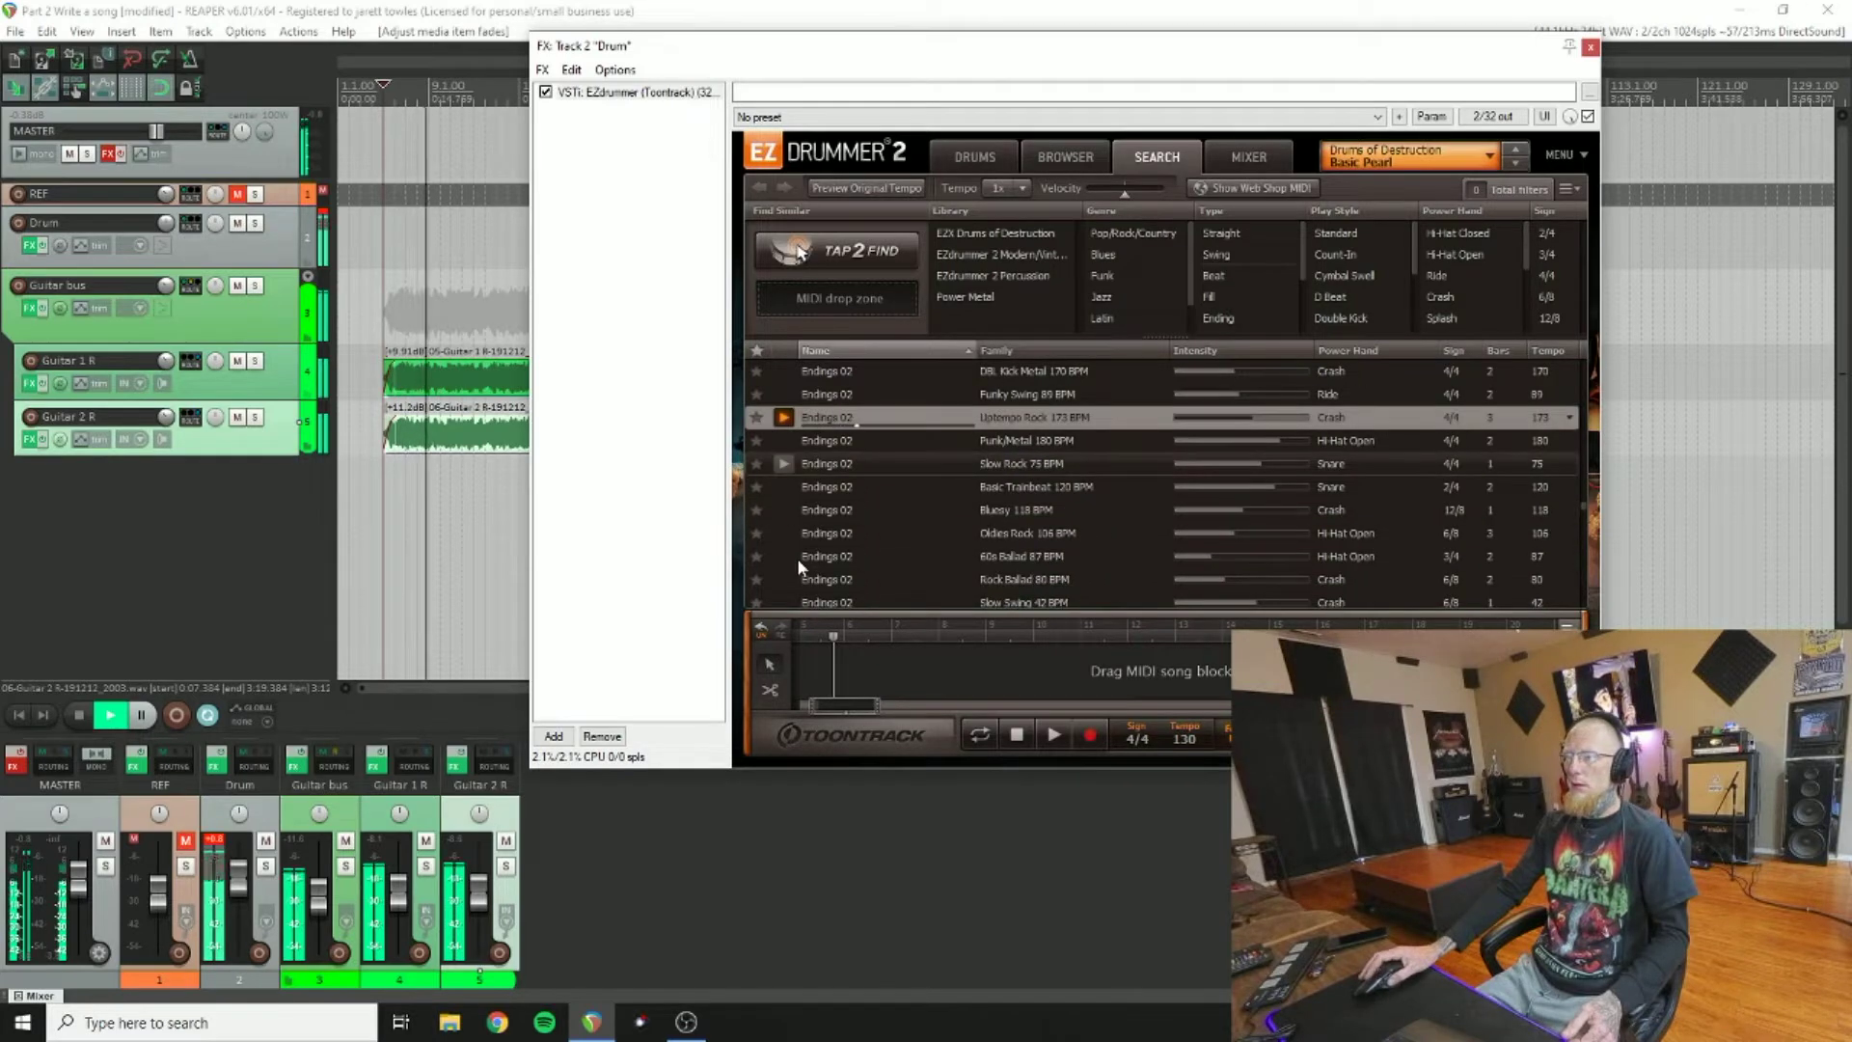
left_click(789, 490)
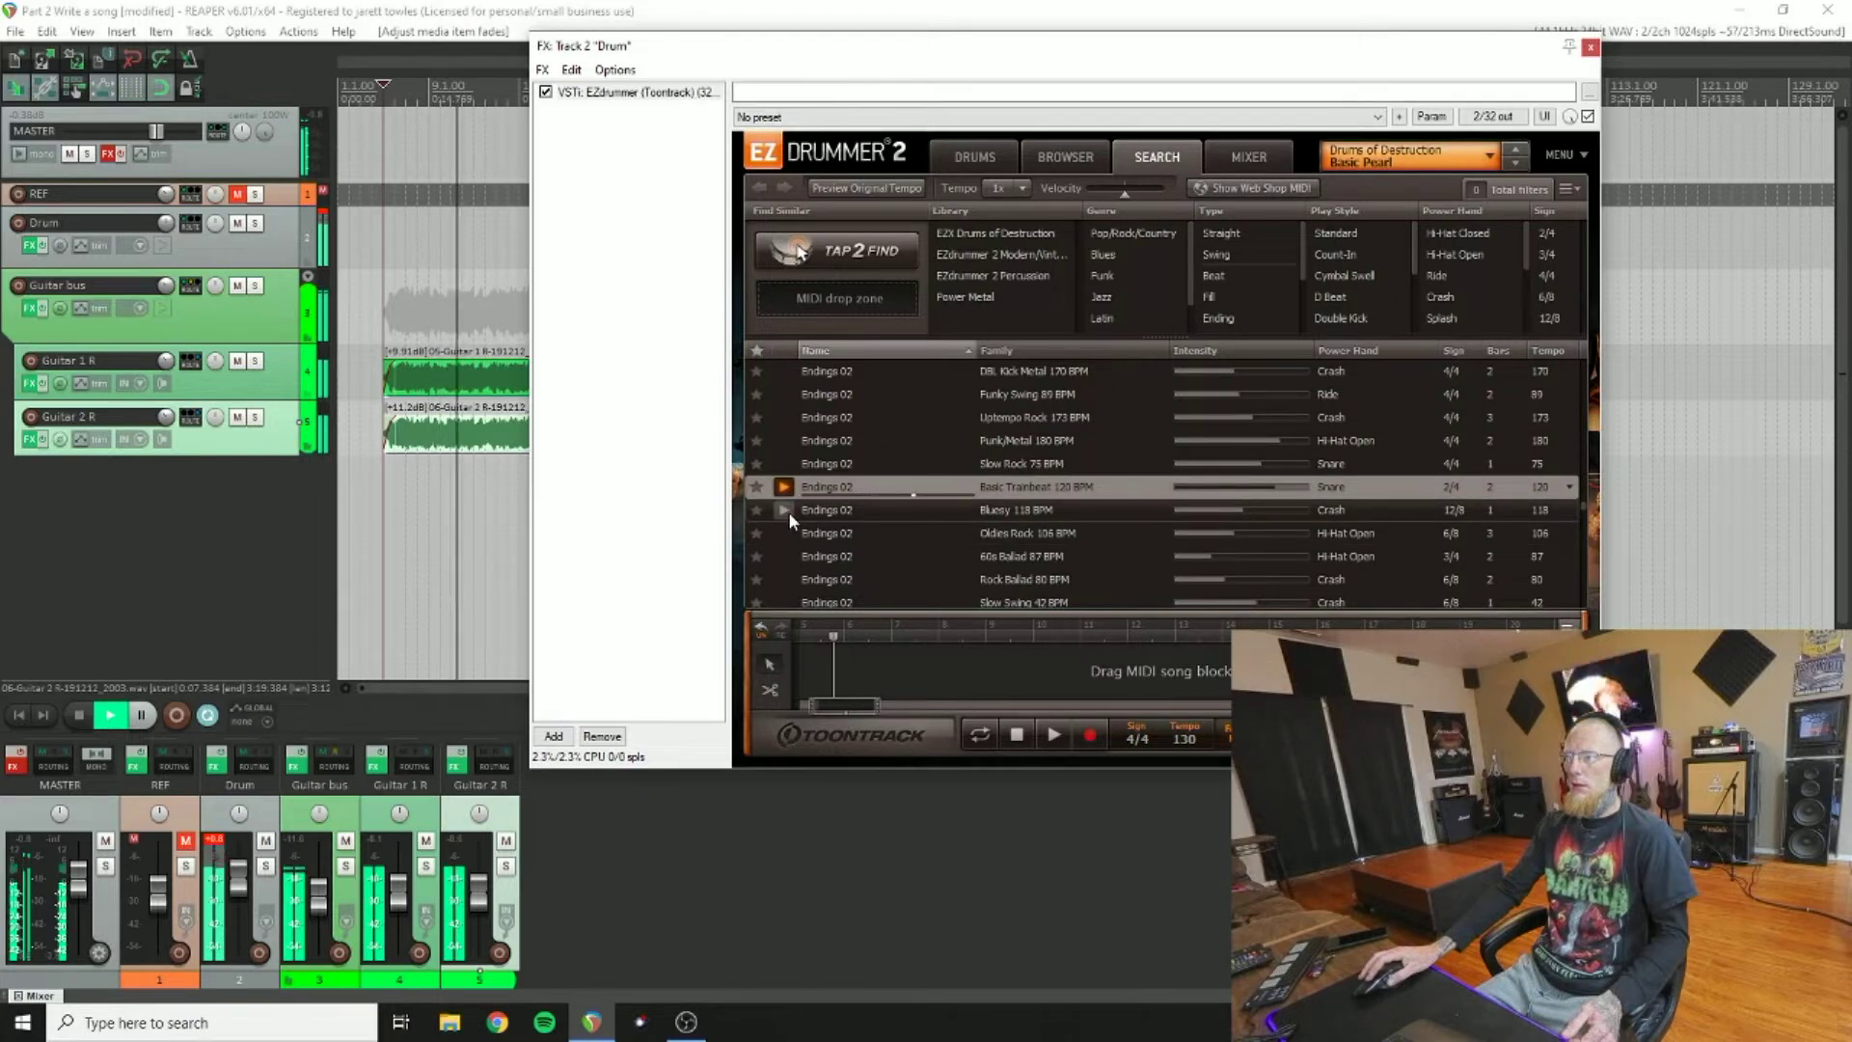
left_click(789, 511)
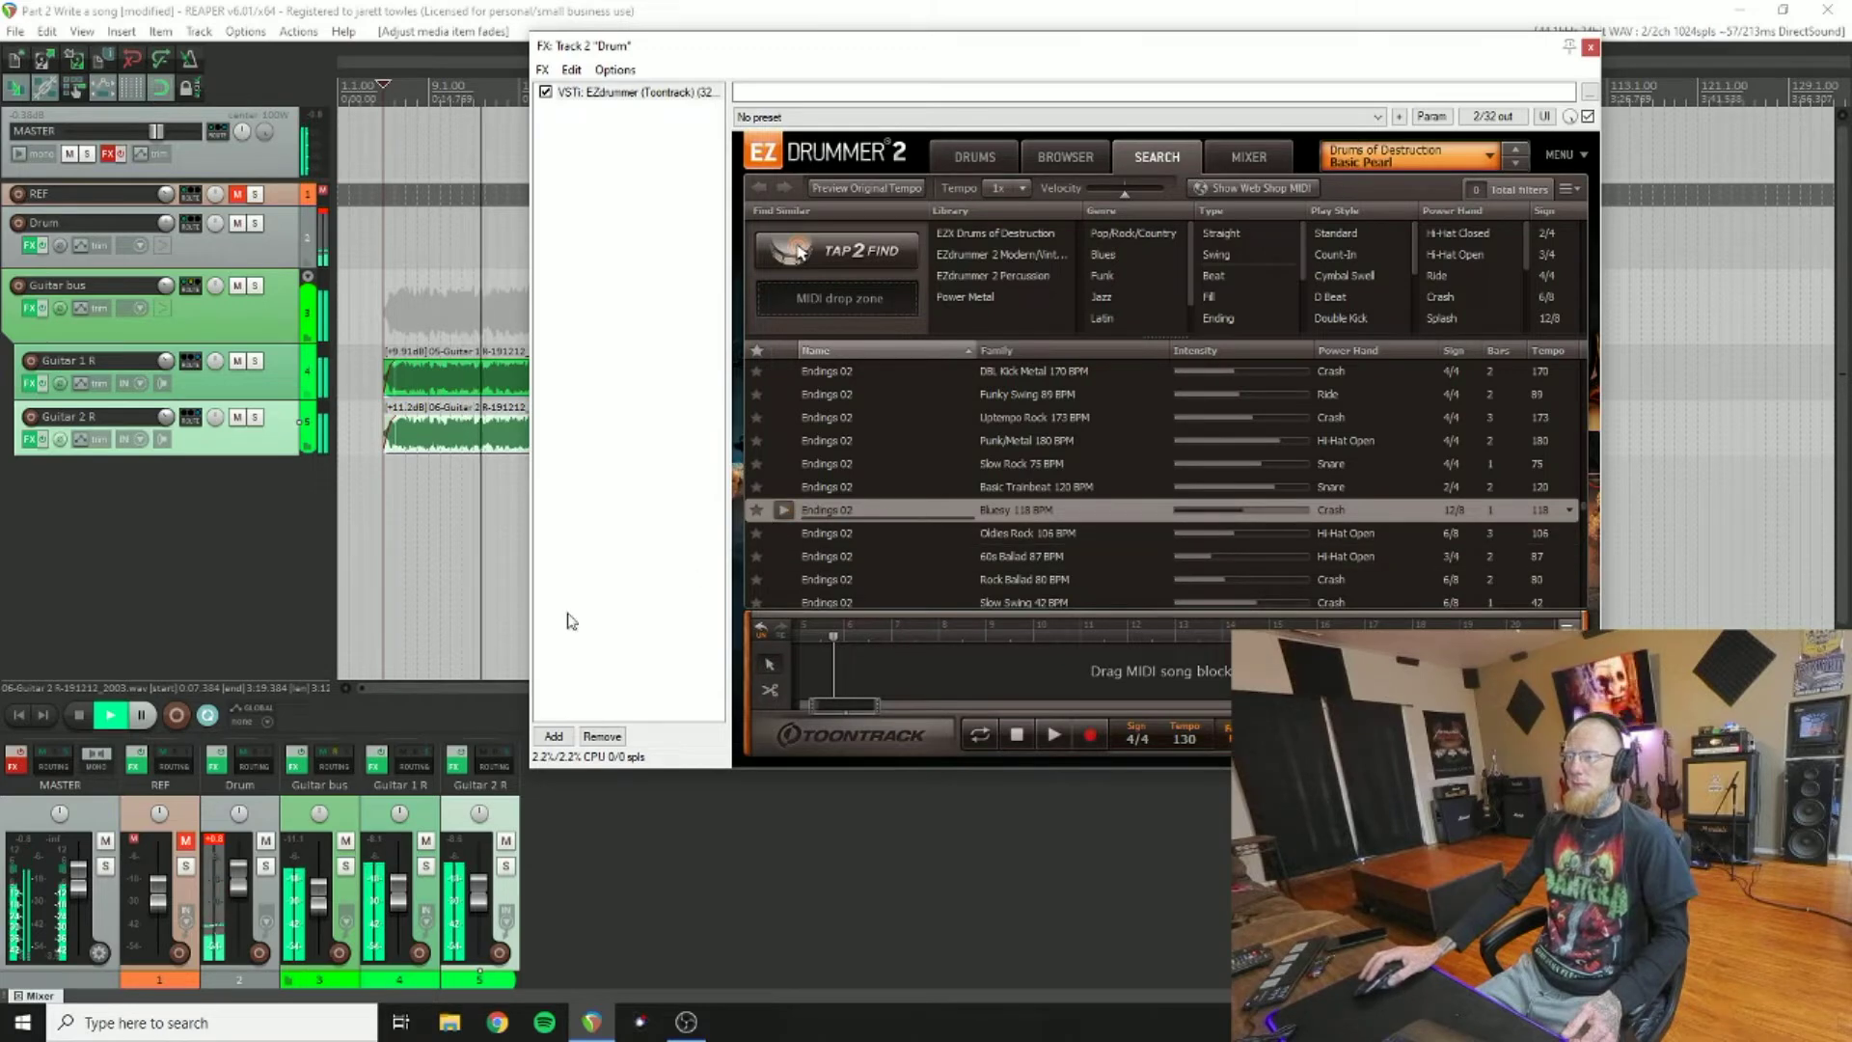
left_click(81, 715)
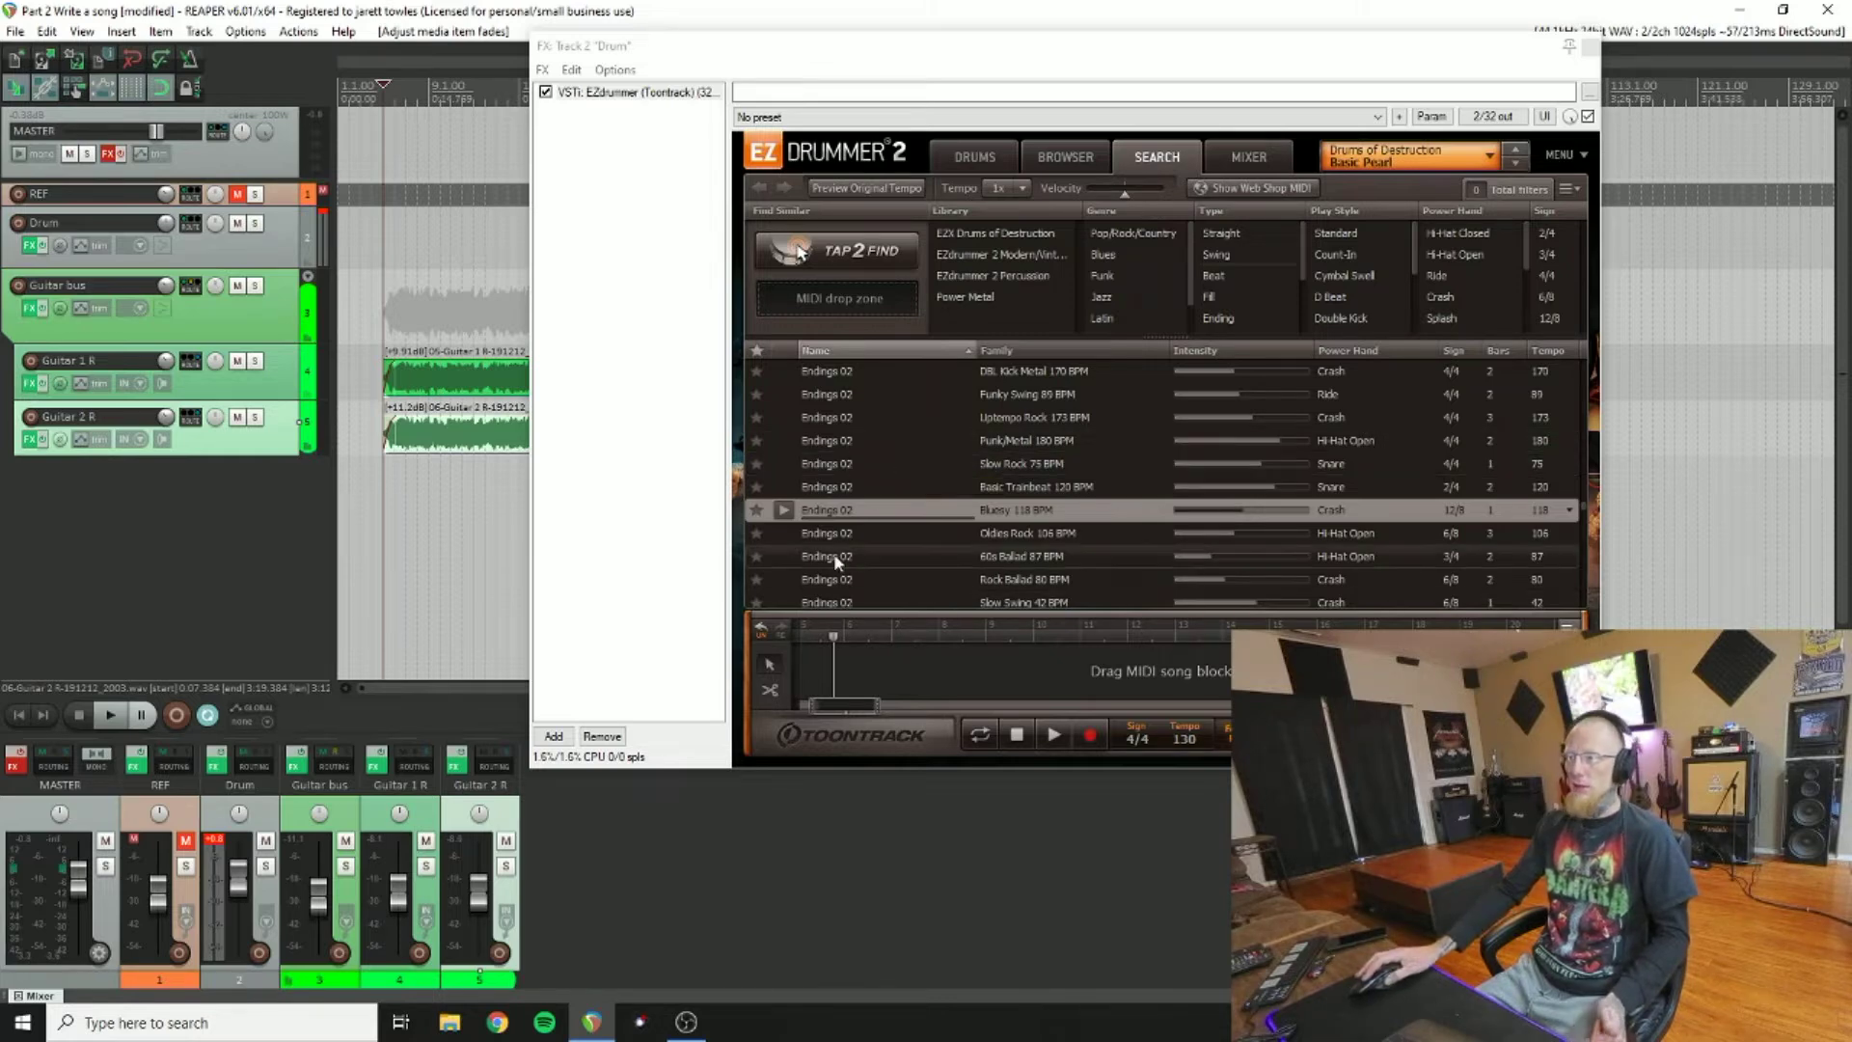
Step: Filter the groove list to show only starred favourites
scroll(911, 450, "down", 4)
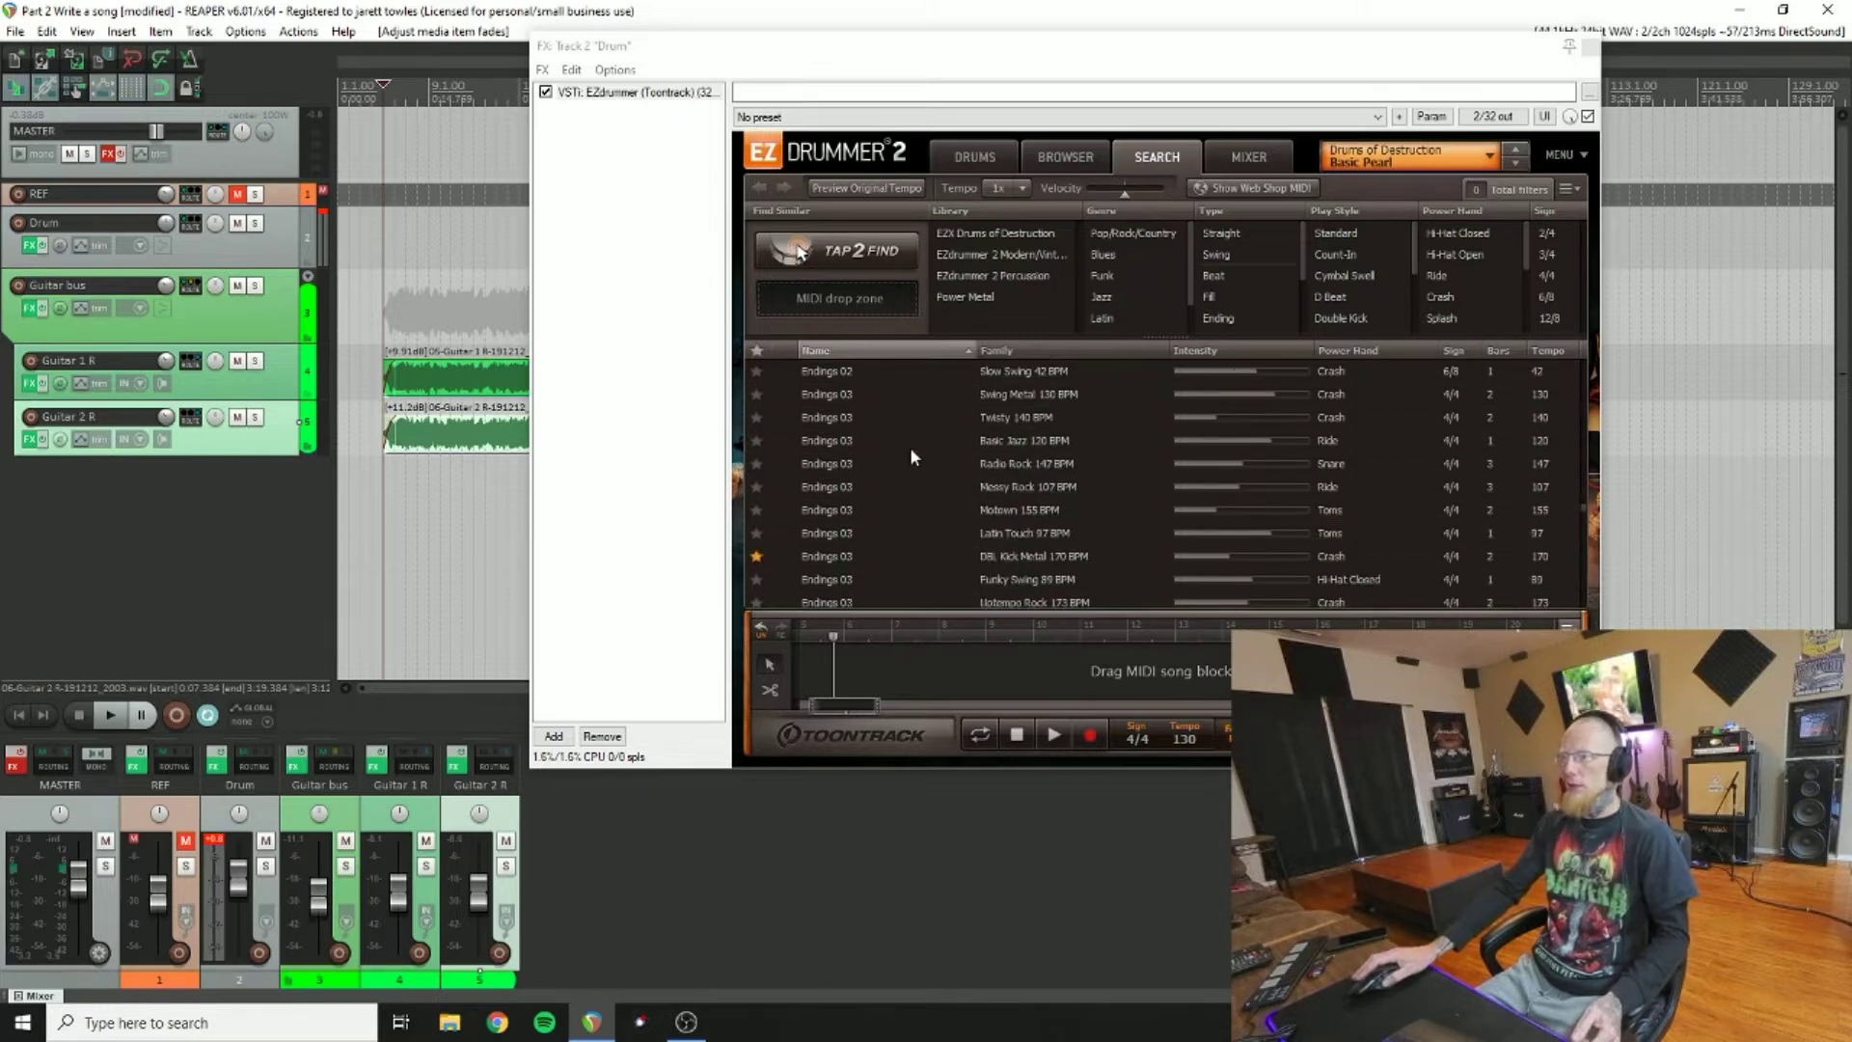
scroll(911, 450, "up", 6)
left_click(758, 350)
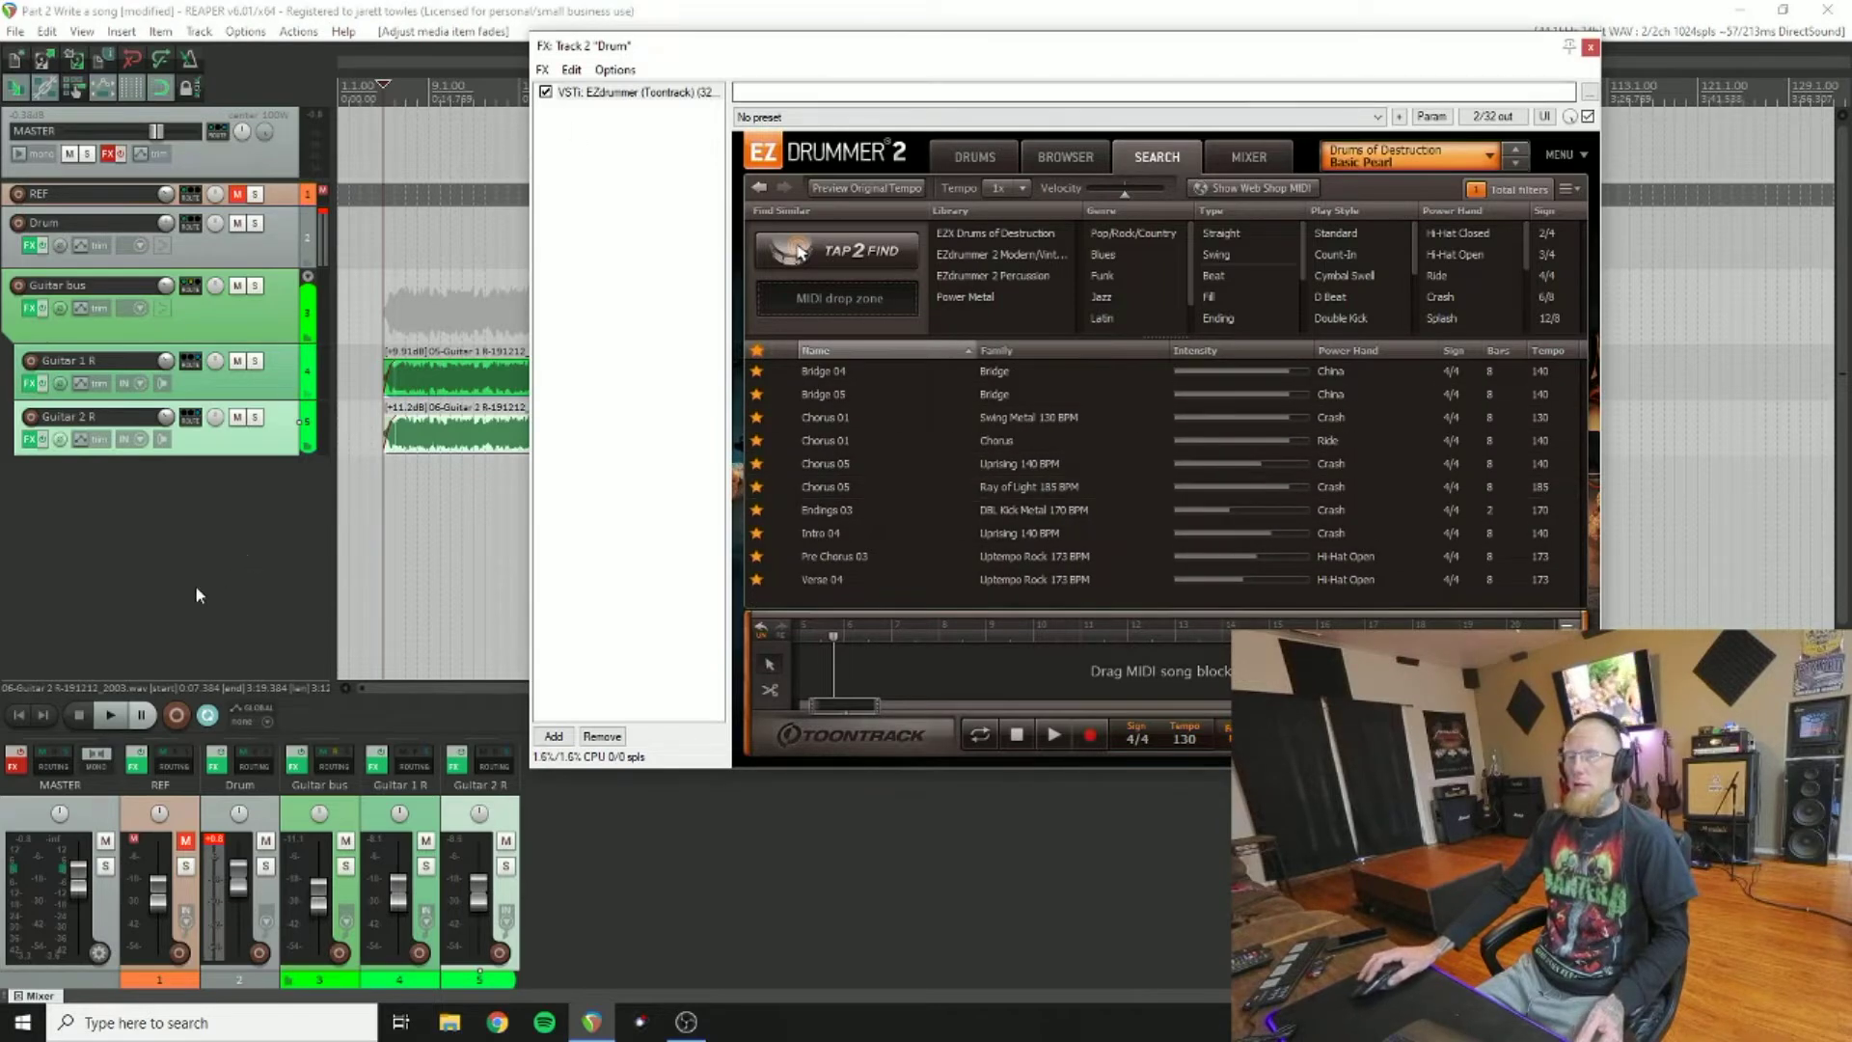
Step: Preview Intro 04 (Uprising 140 BPM) against the song, then drag it into the song track
left_click(112, 719)
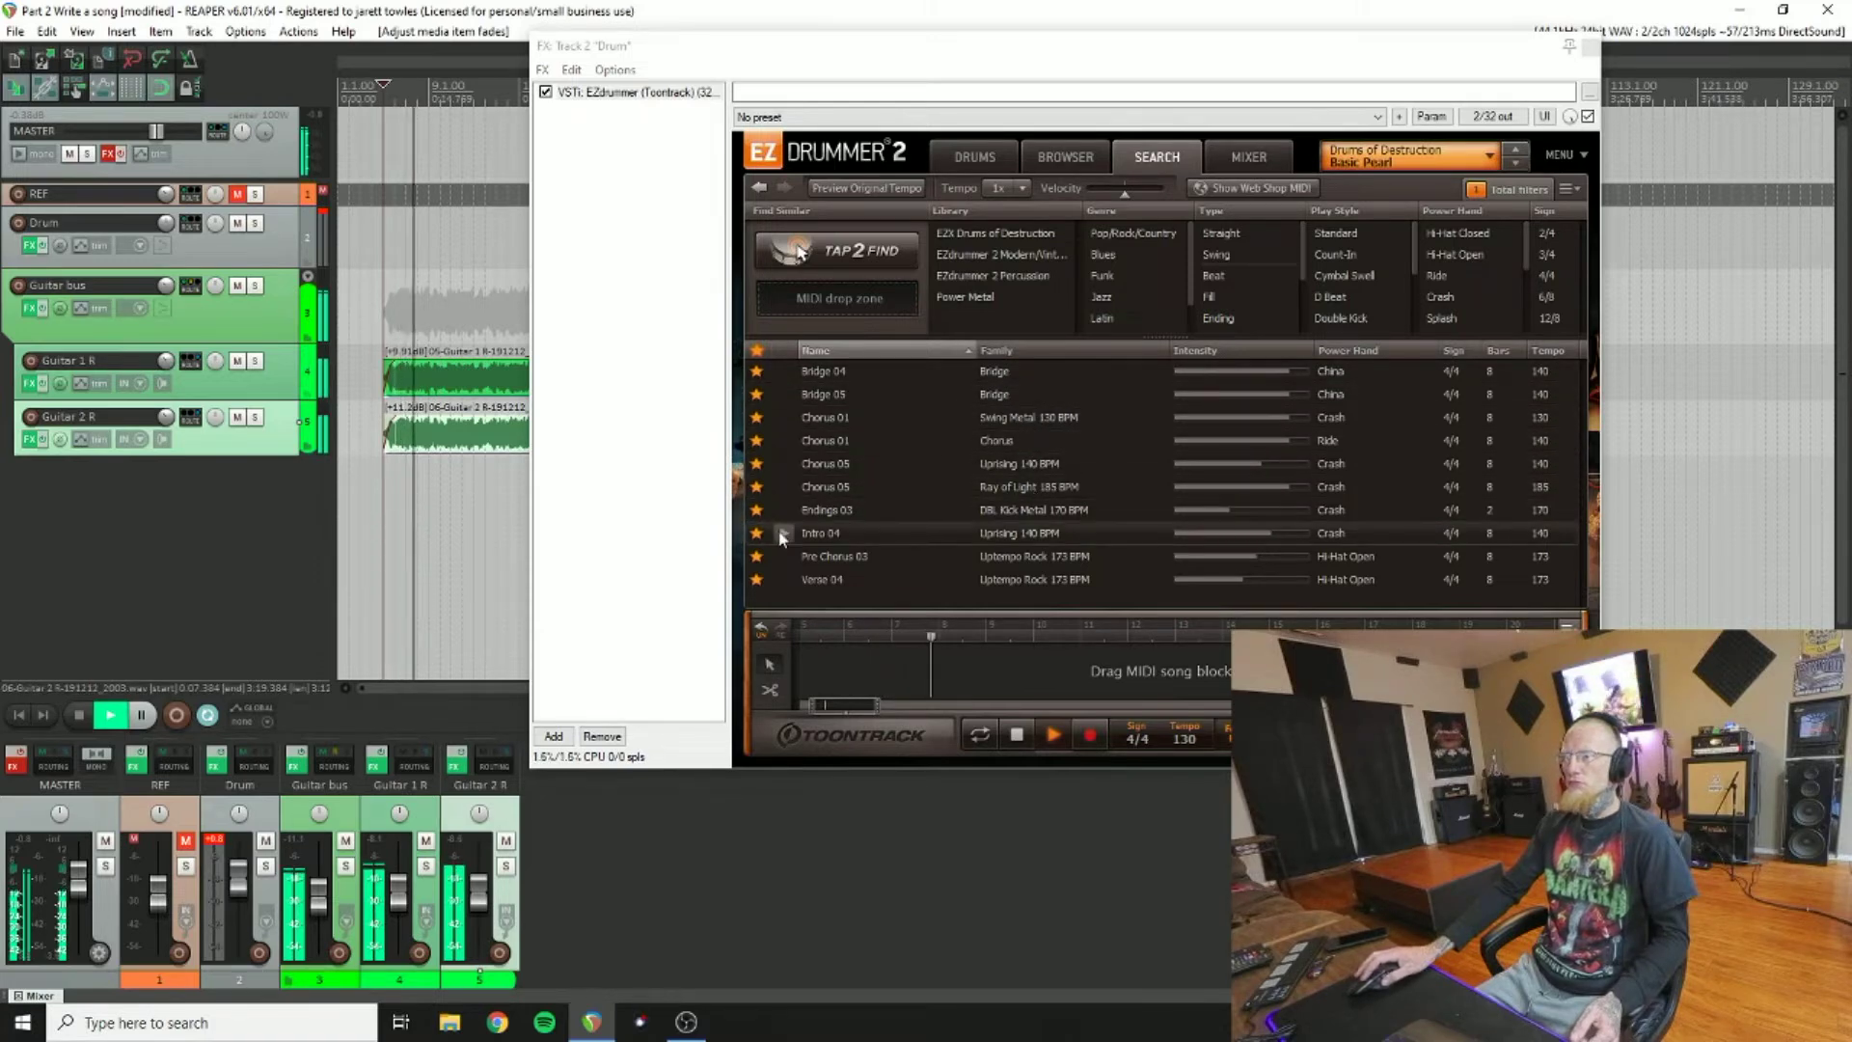
left_click(921, 533)
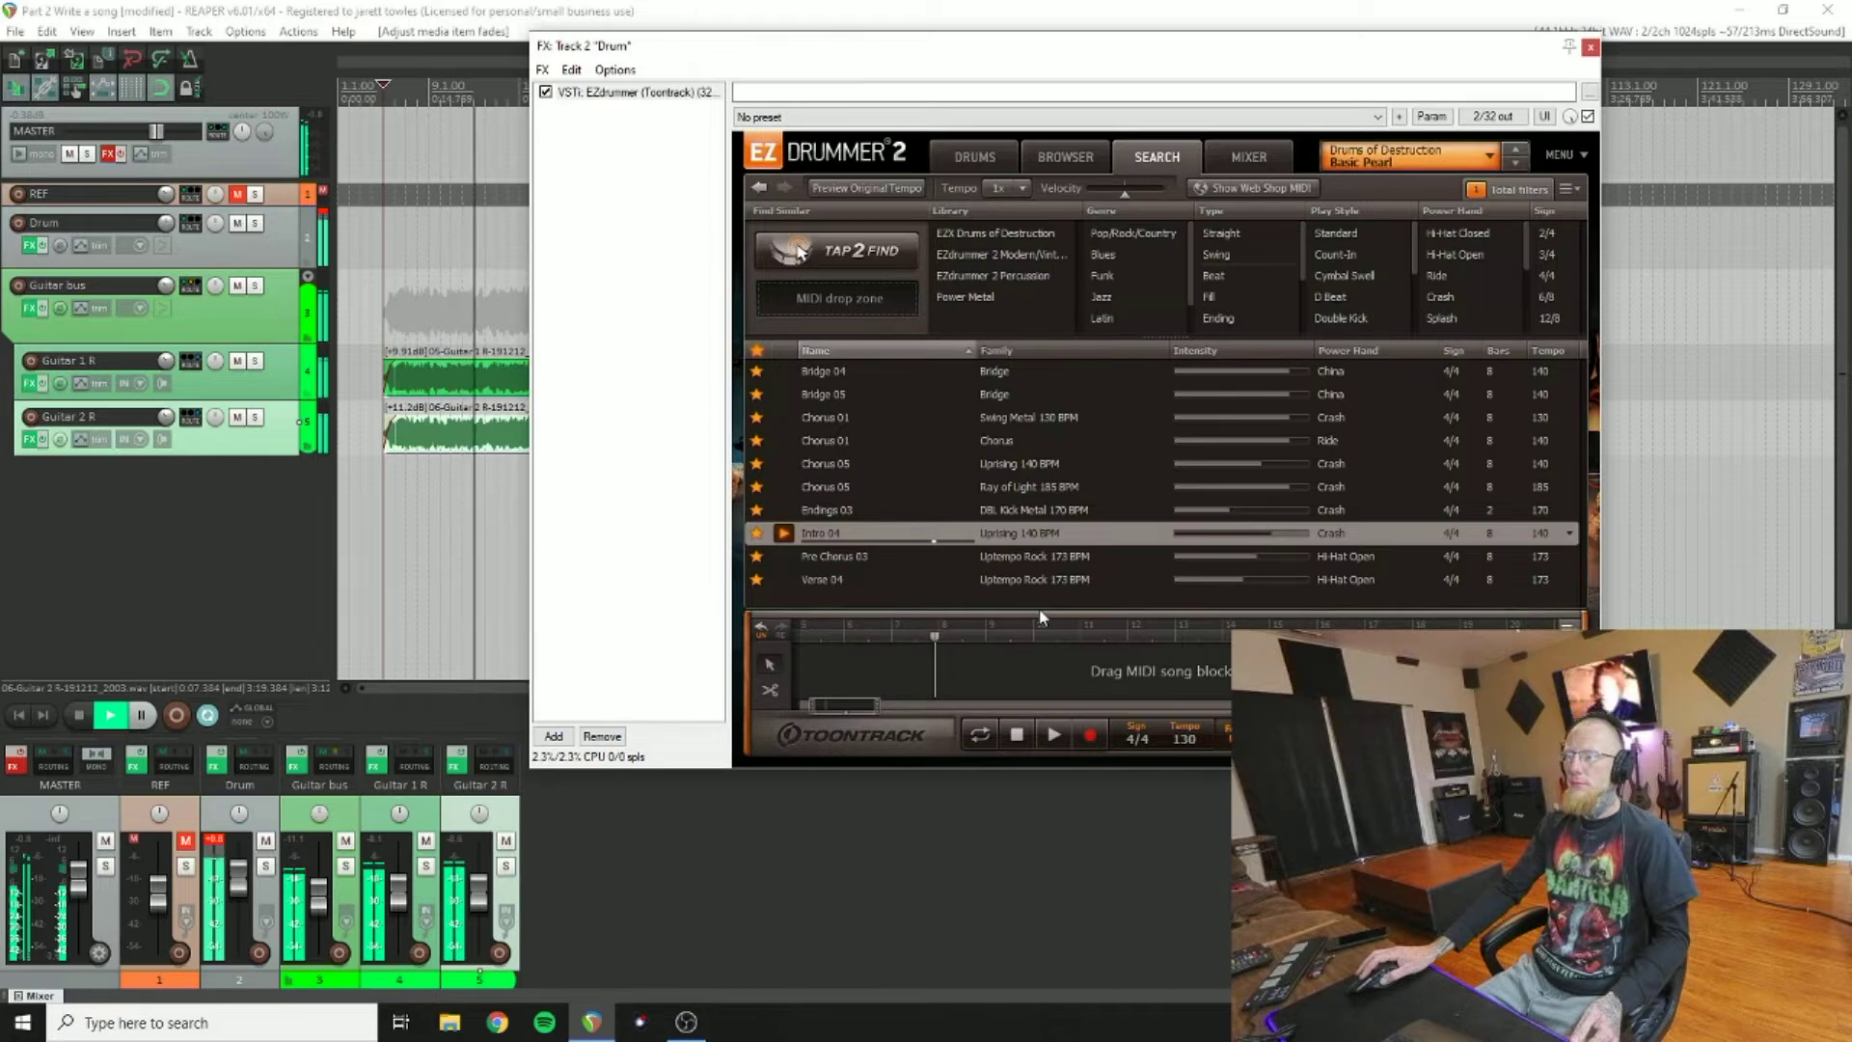
left_click(78, 715)
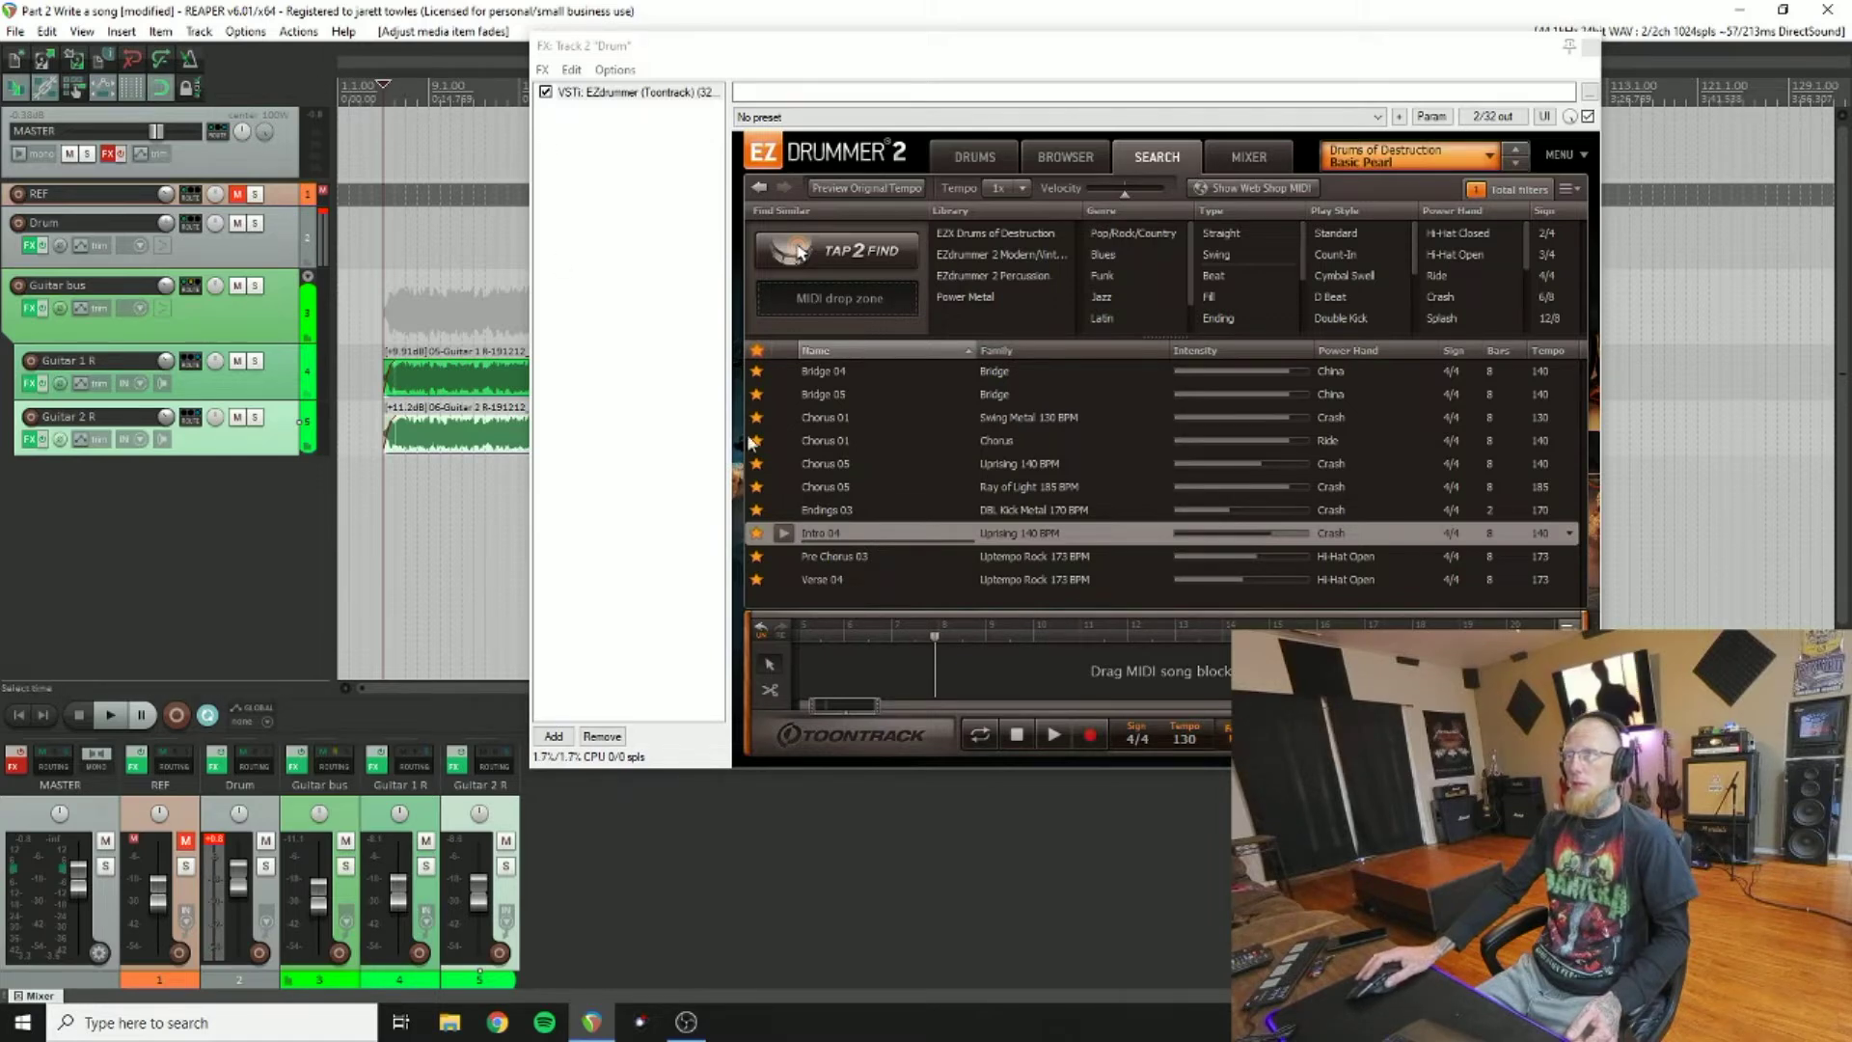
left_click_drag(810, 536, 872, 676)
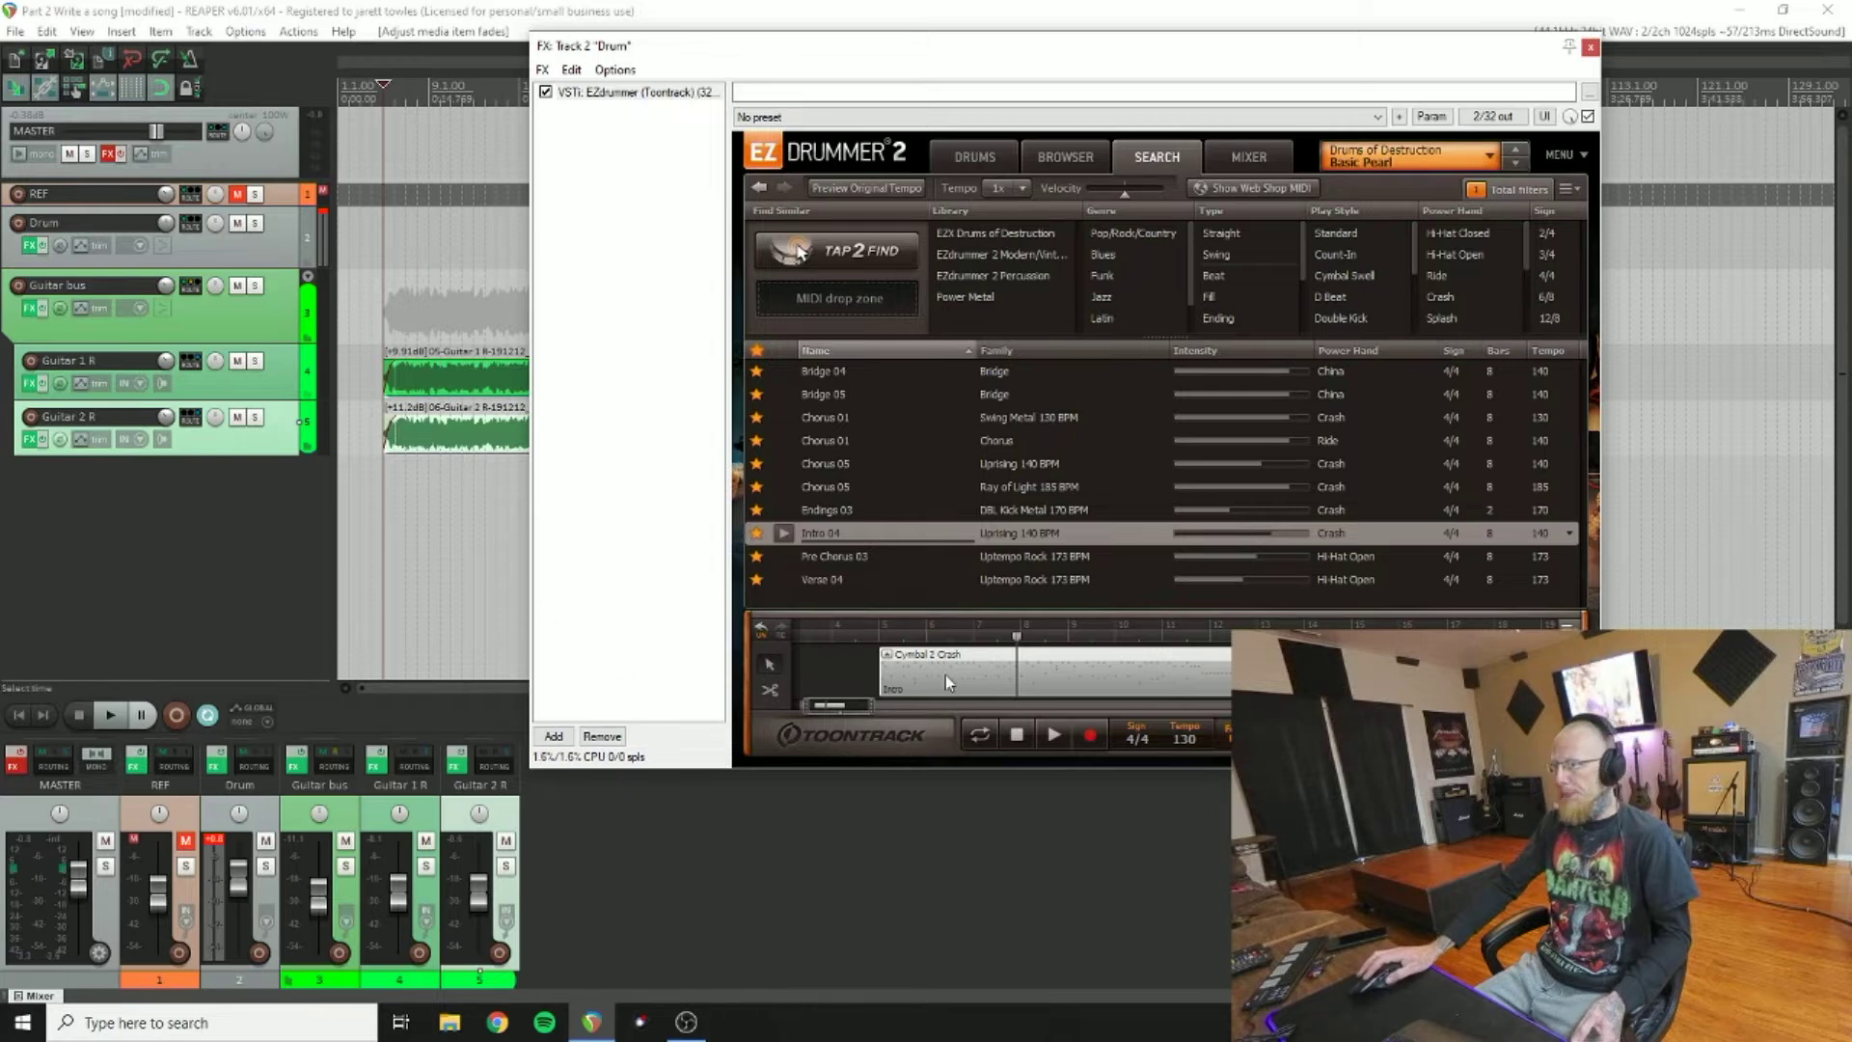
Step: Shift the Intro clip from bar 5 to bar 8 and play the song to check it
left_click(113, 716)
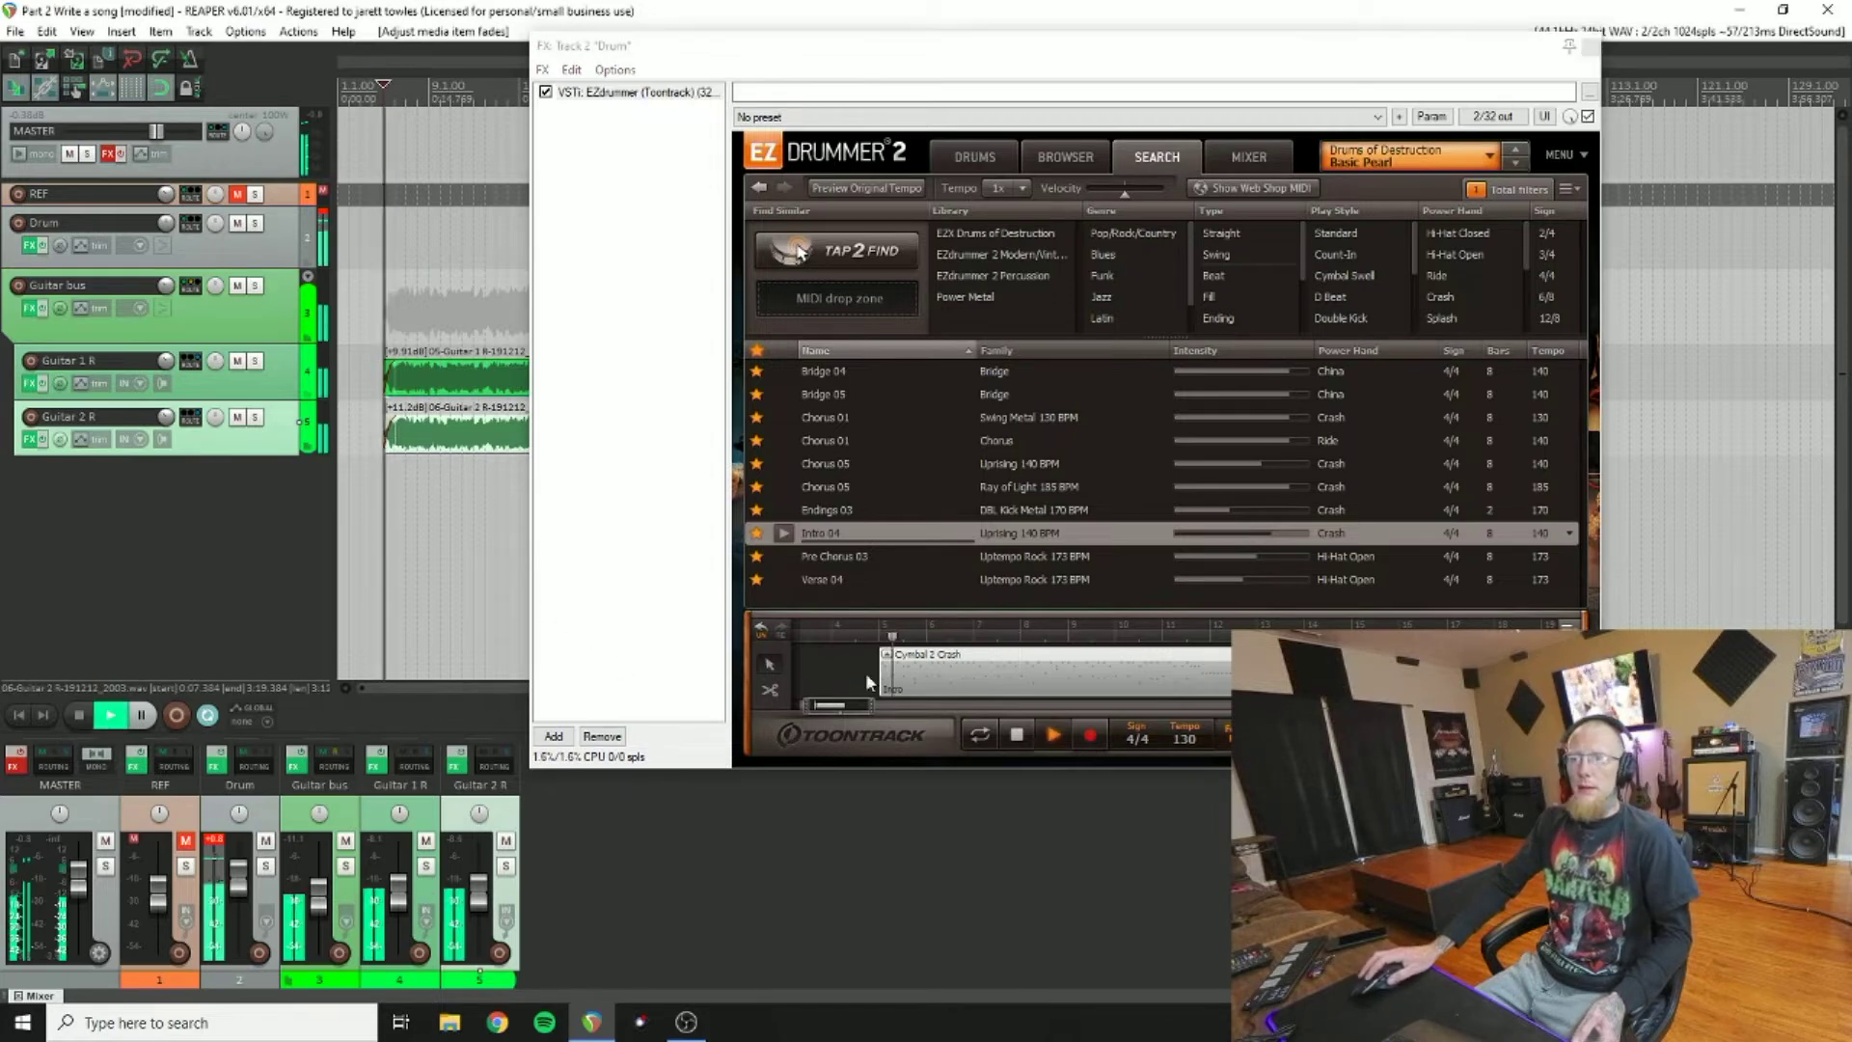
left_click(1068, 670)
left_click_drag(1068, 669, 1094, 663)
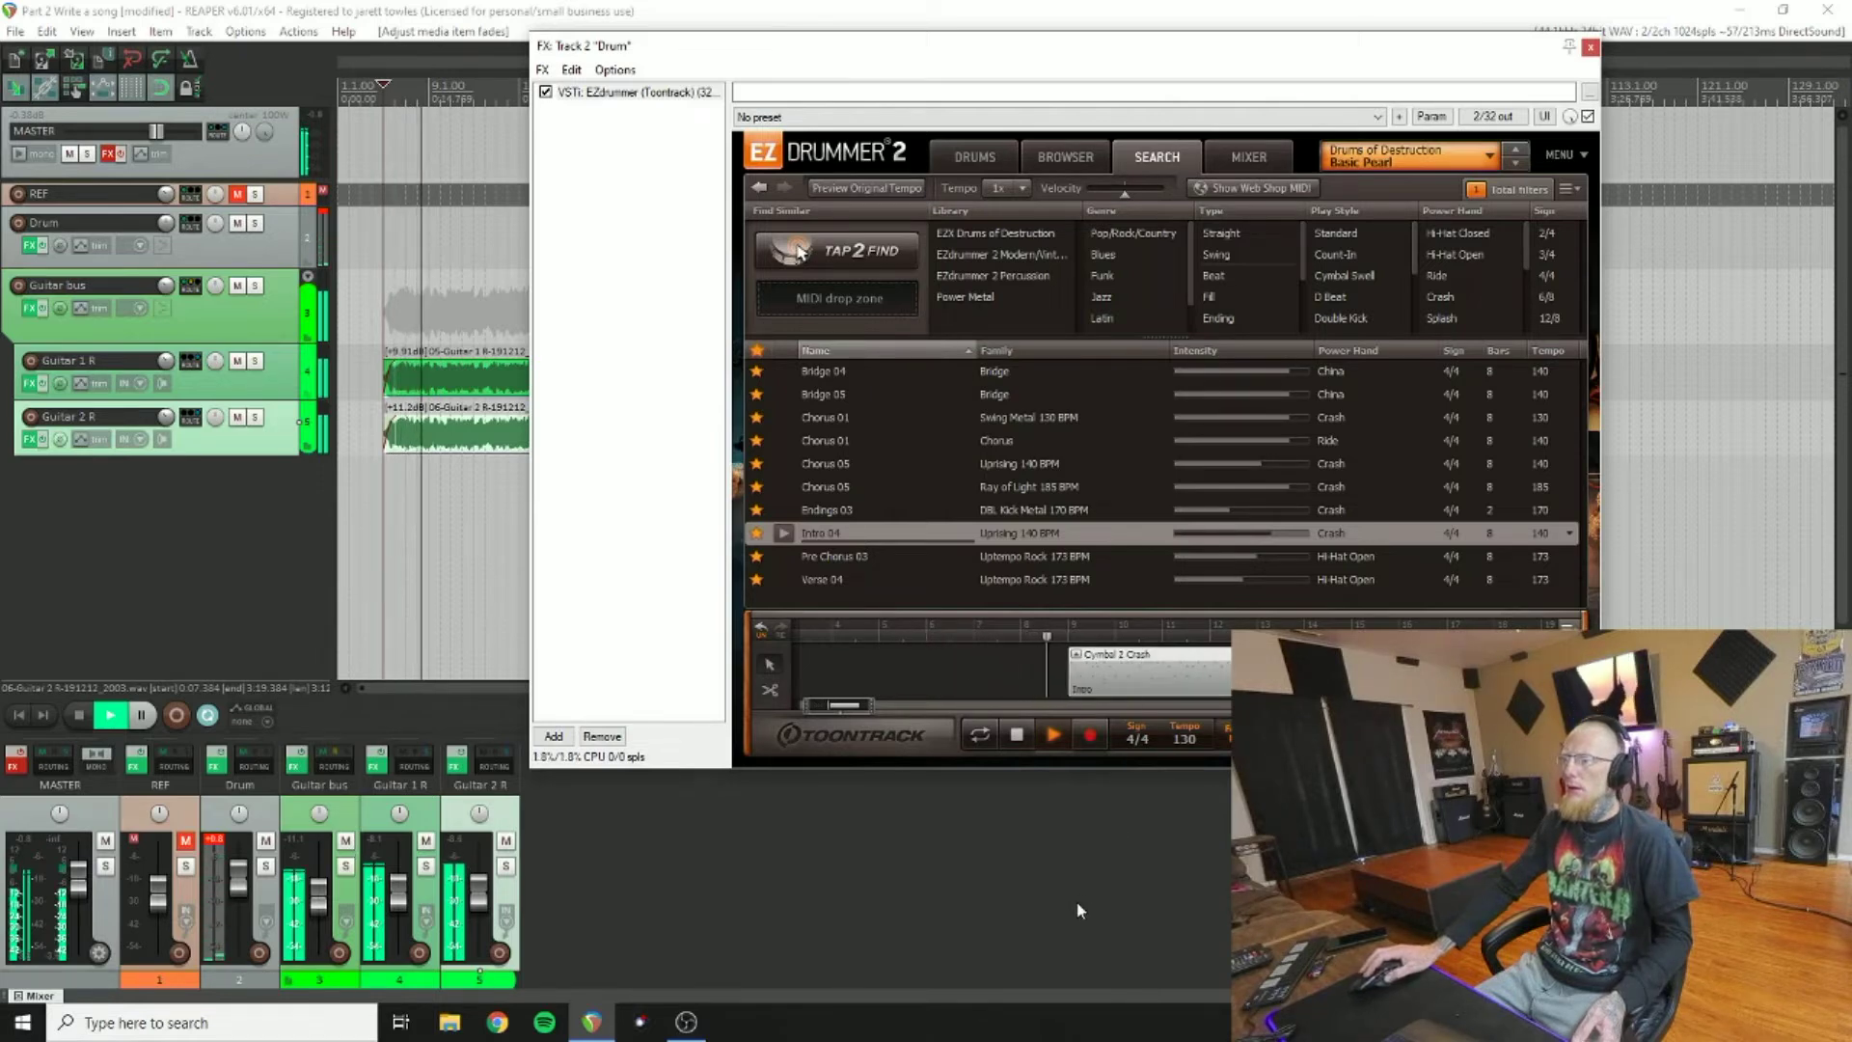
left_click(78, 714)
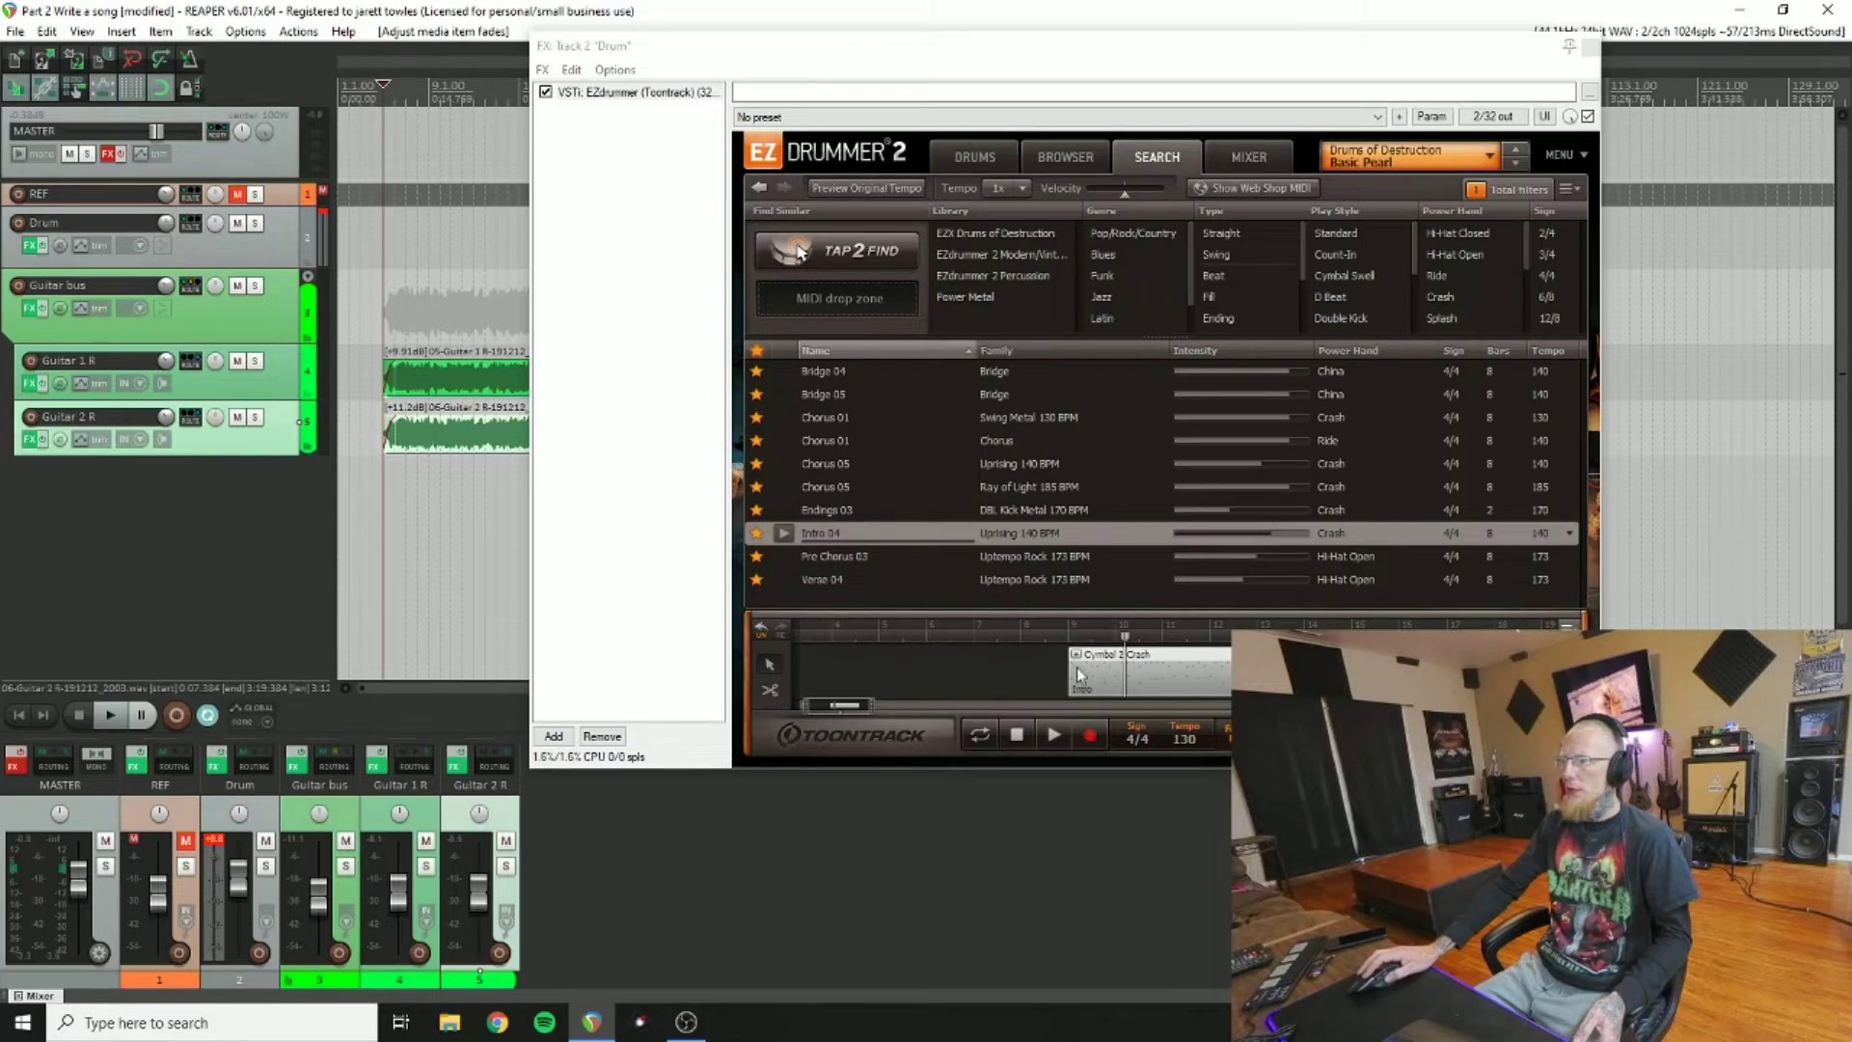
left_click(109, 715)
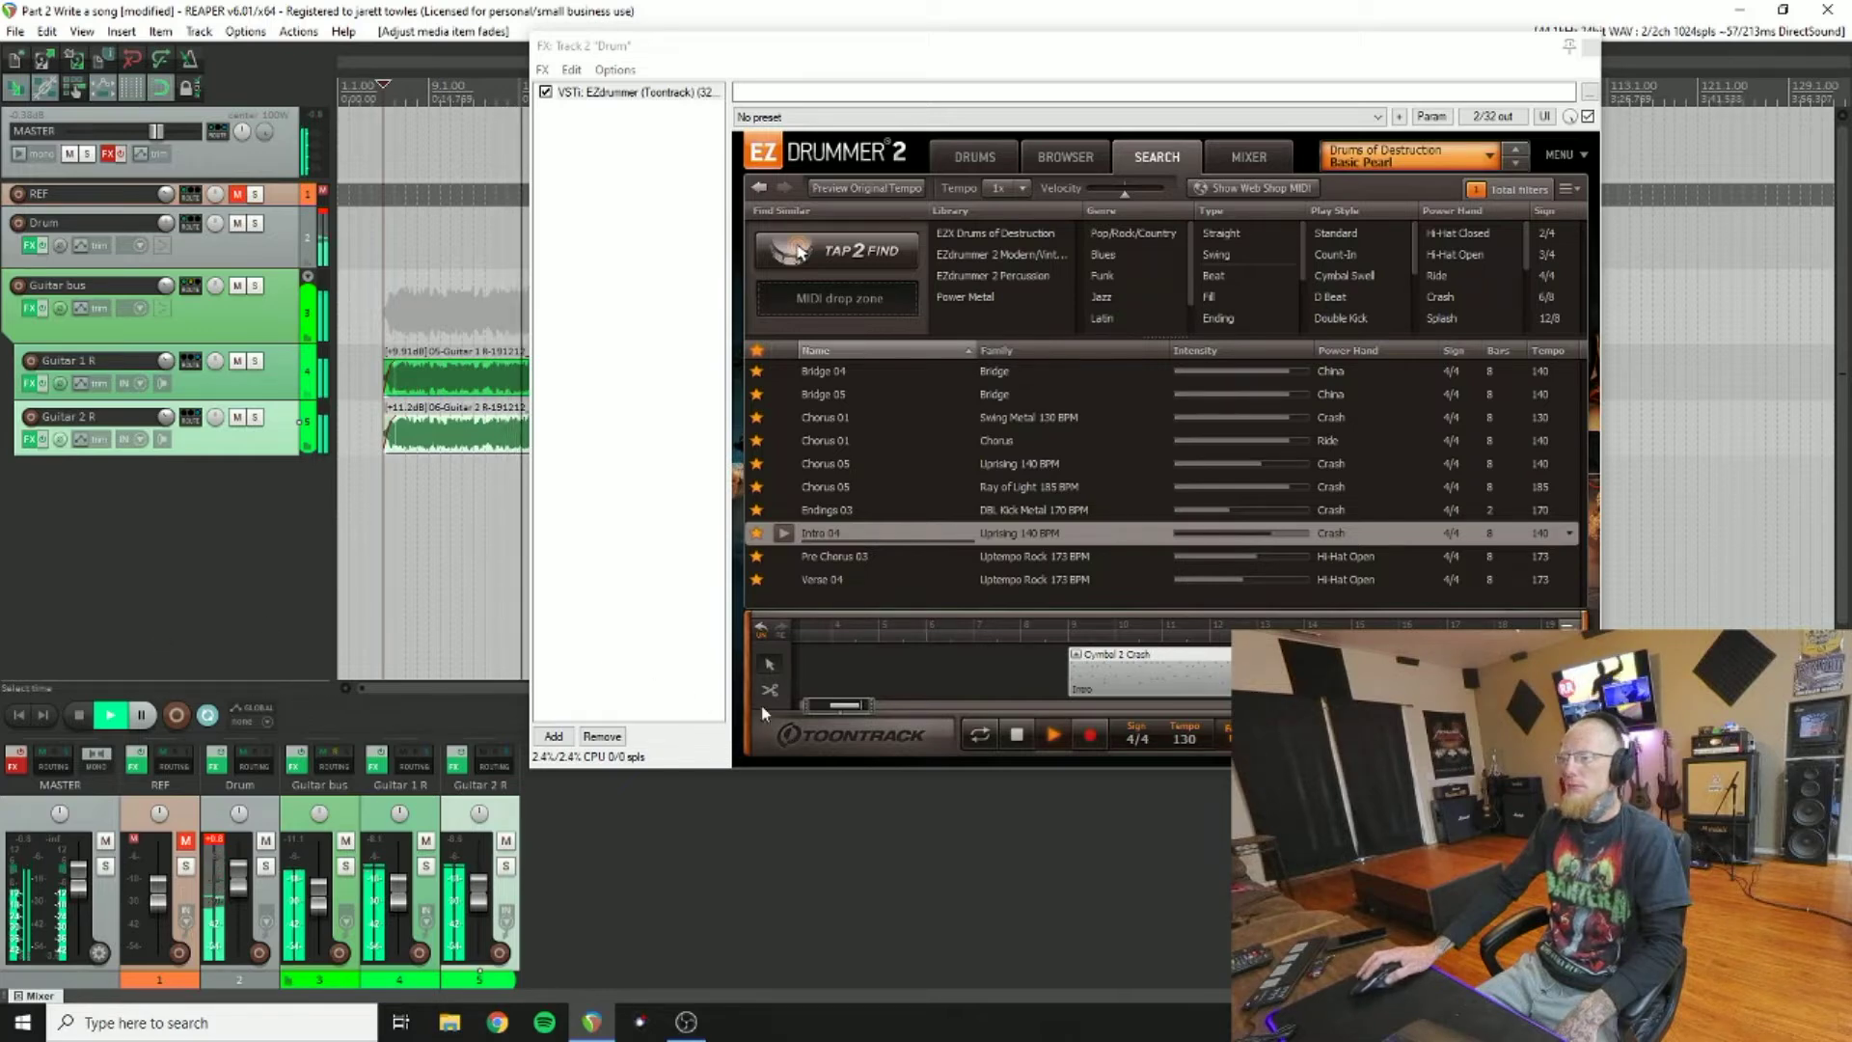
left_click(81, 715)
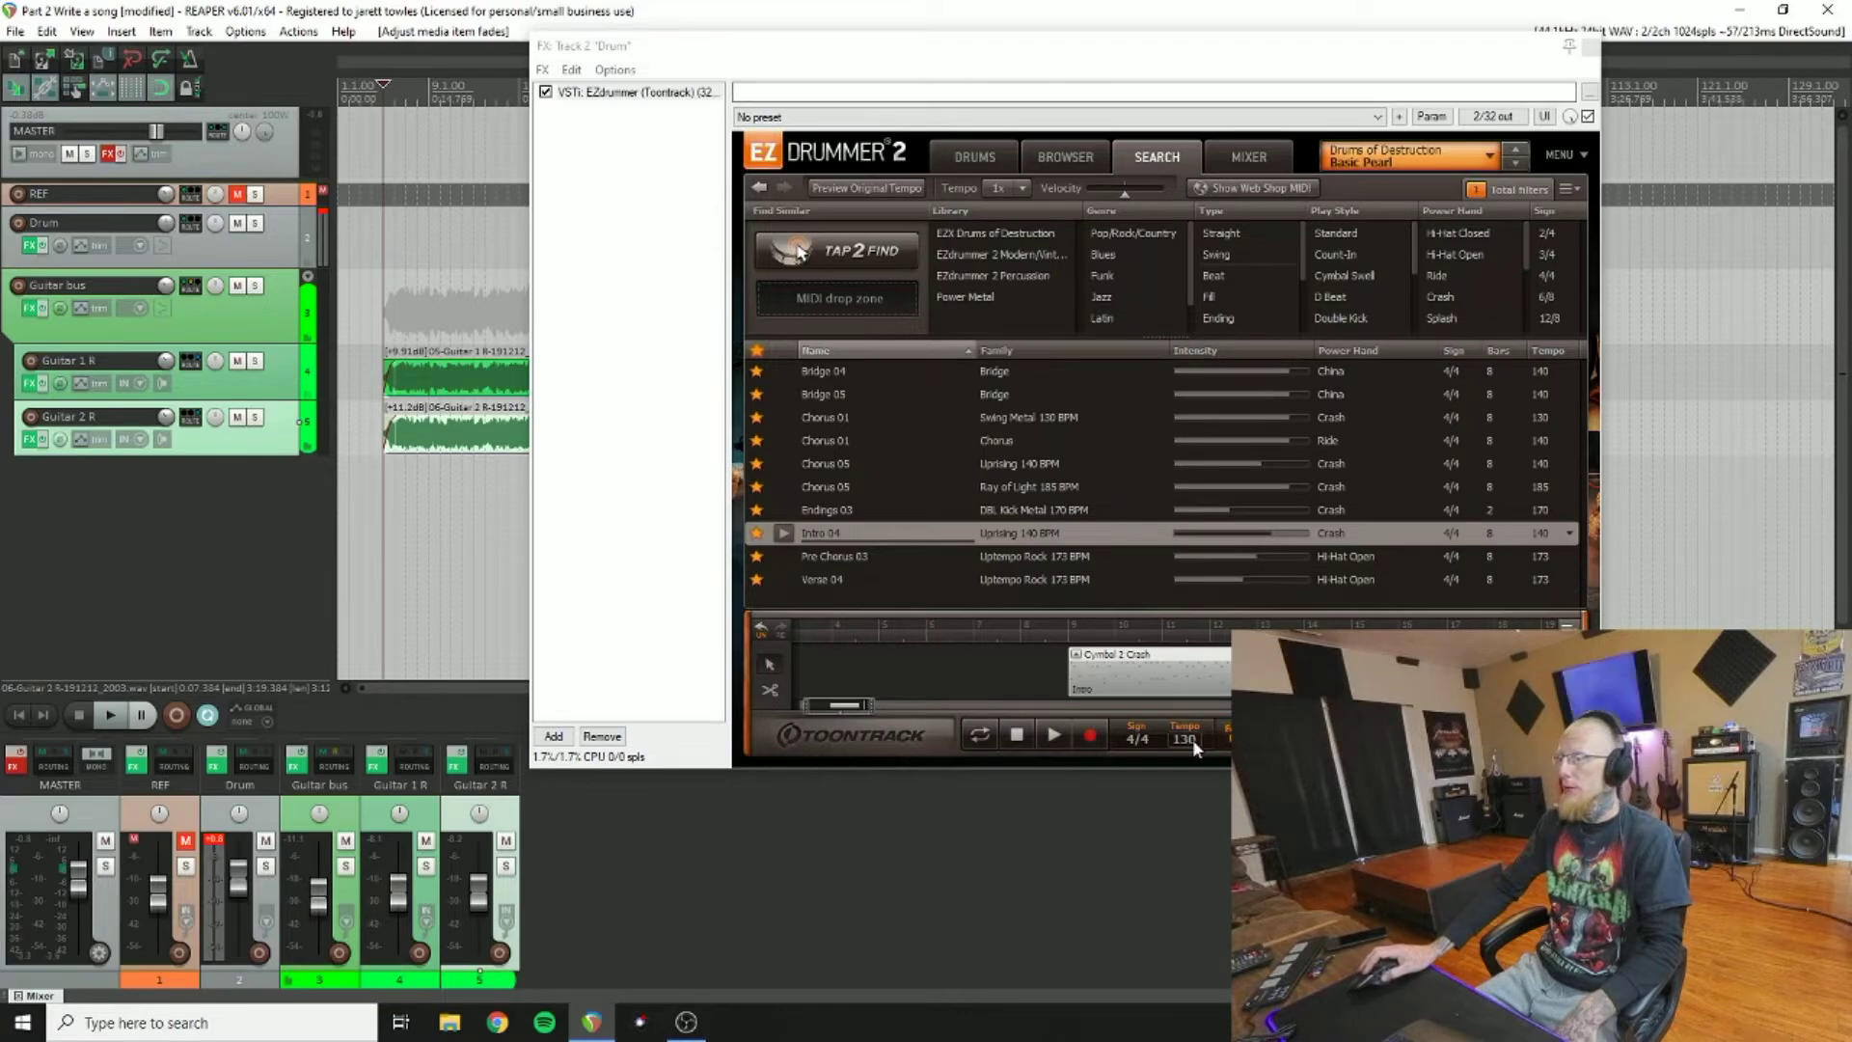
Step: Move the FX: Track 2 window aside and return the edit cursor to the project start
left_click_drag(973, 55, 885, 304)
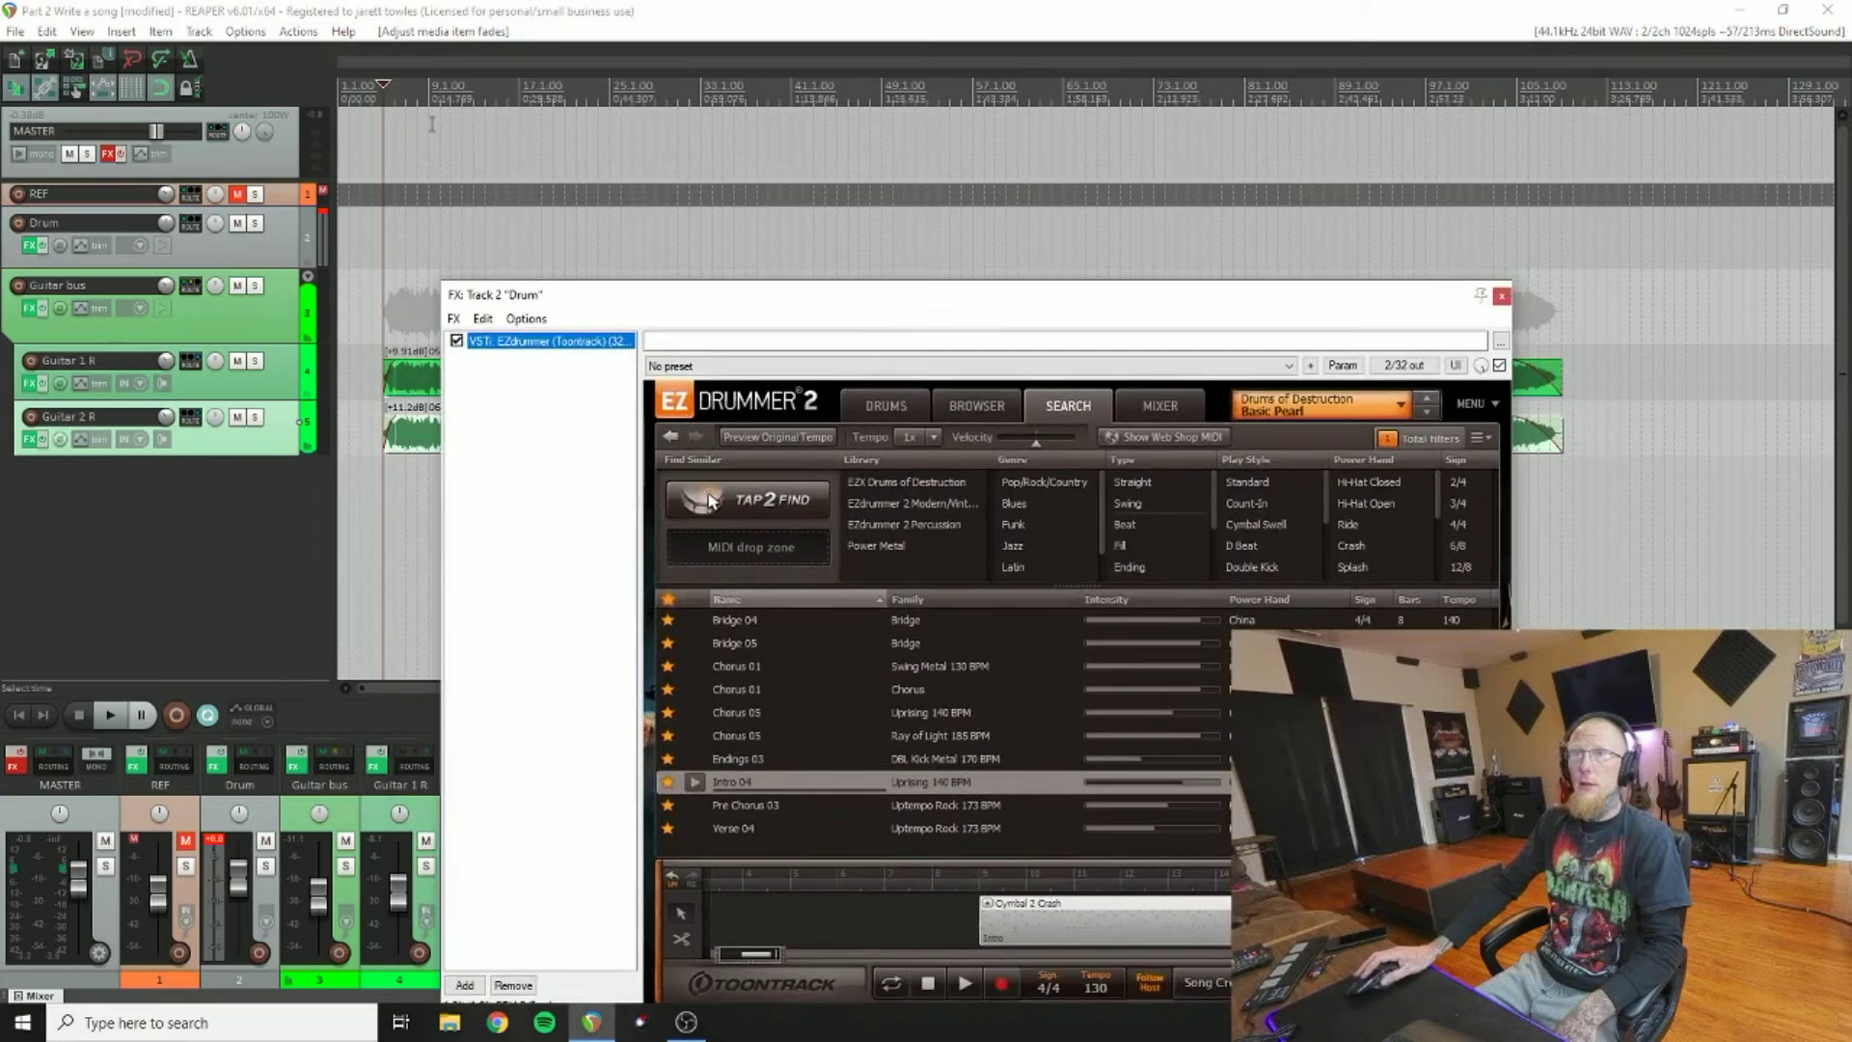
left_click(394, 690)
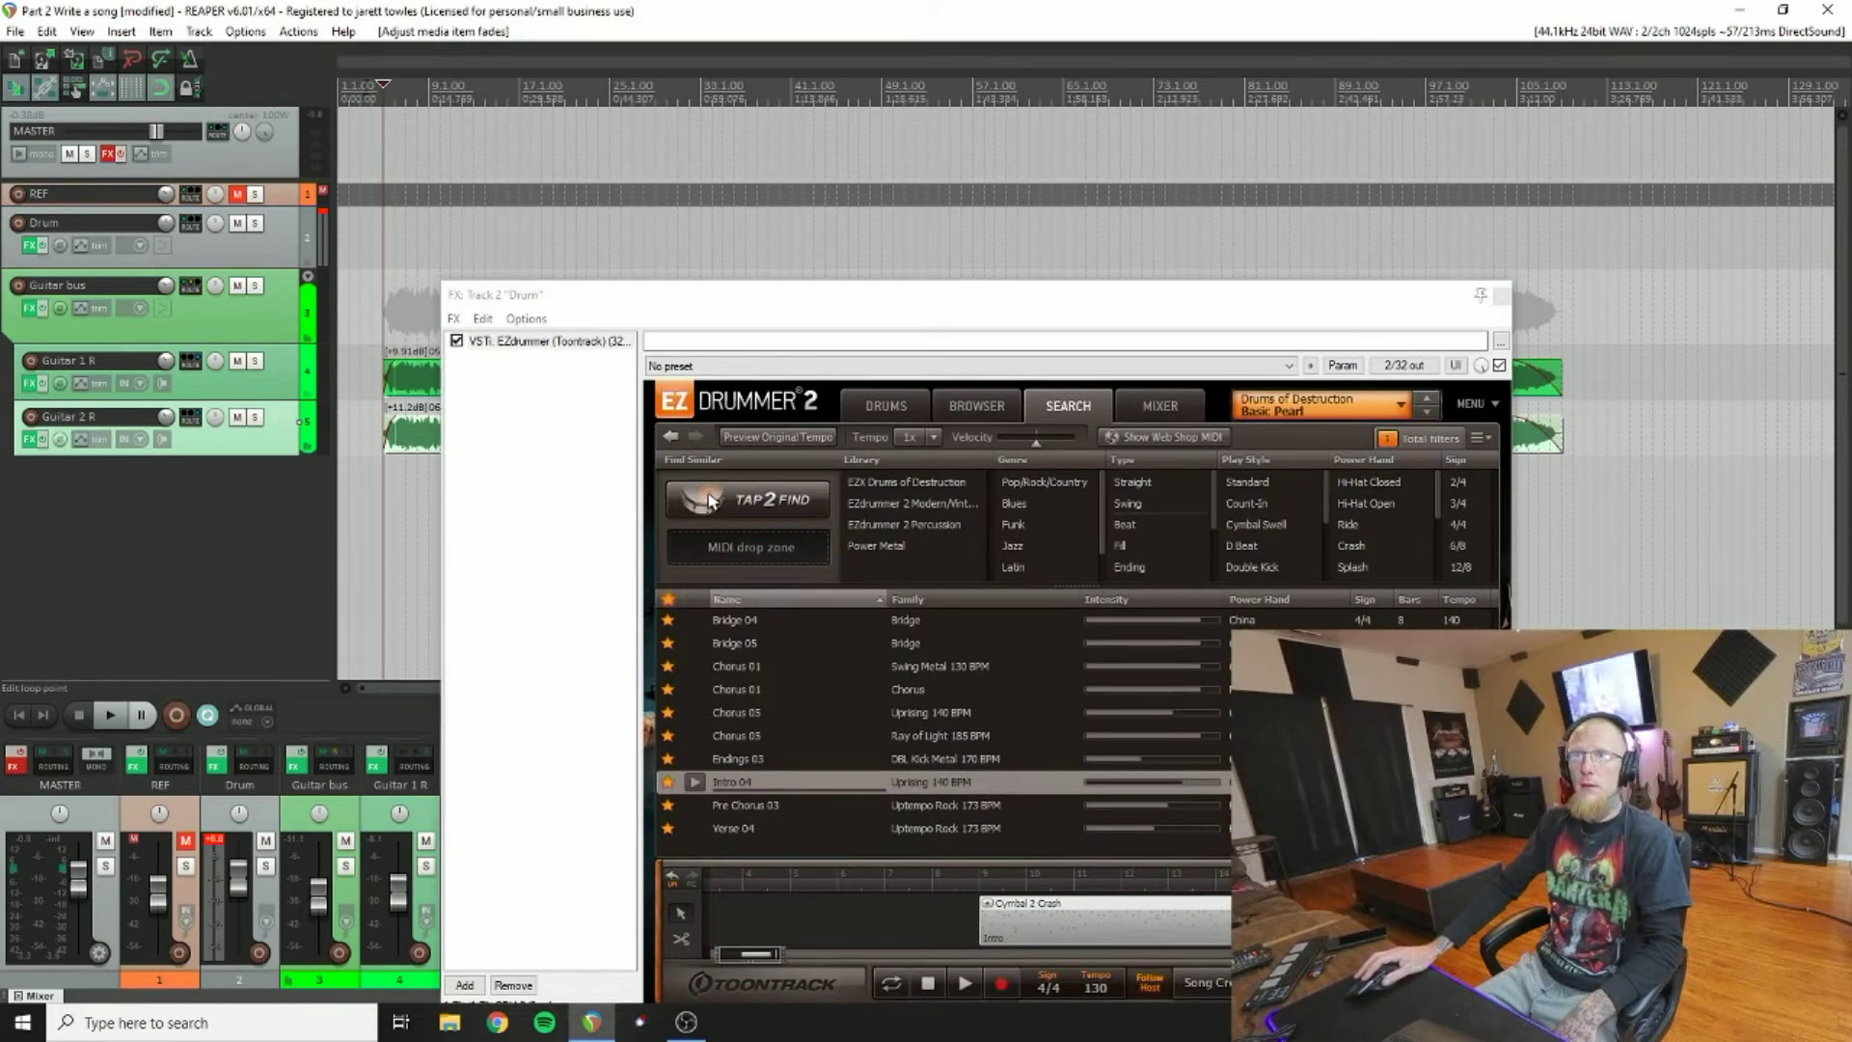
left_click(20, 716)
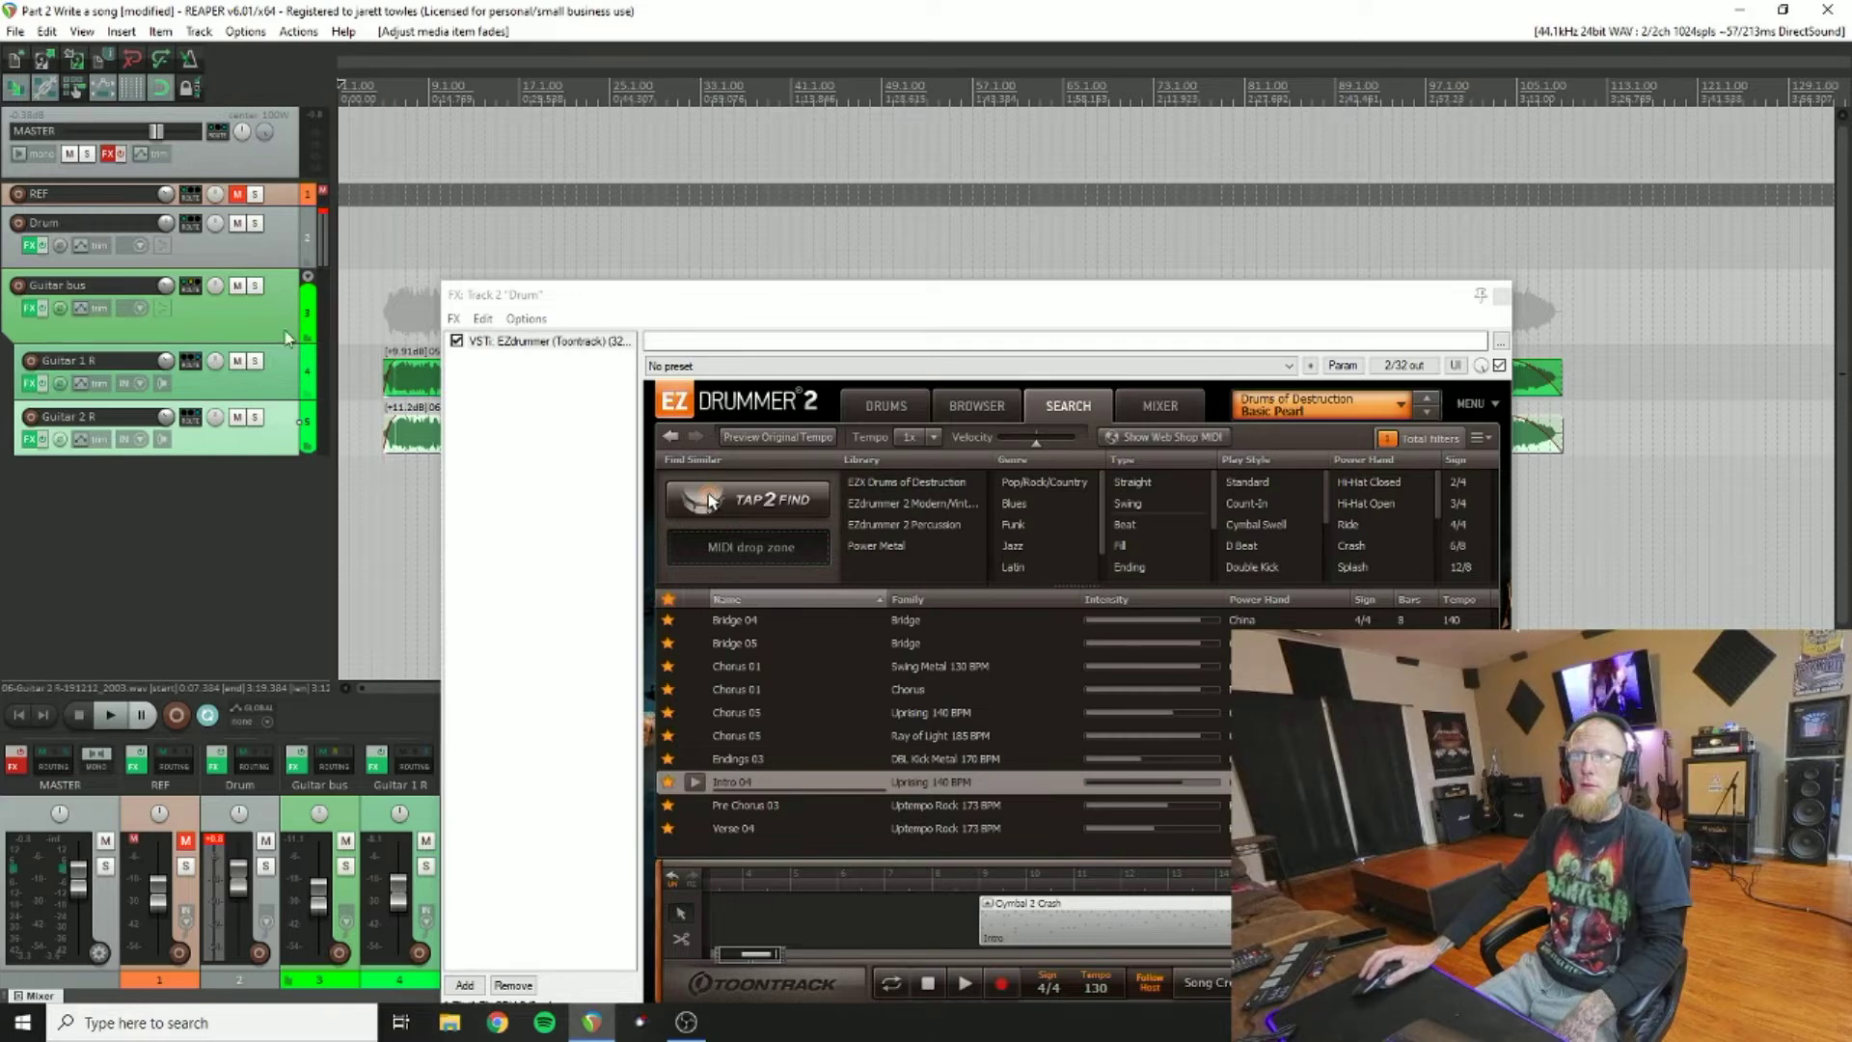
Step: Insert a plain marker at the start of the project
right_click(342, 106)
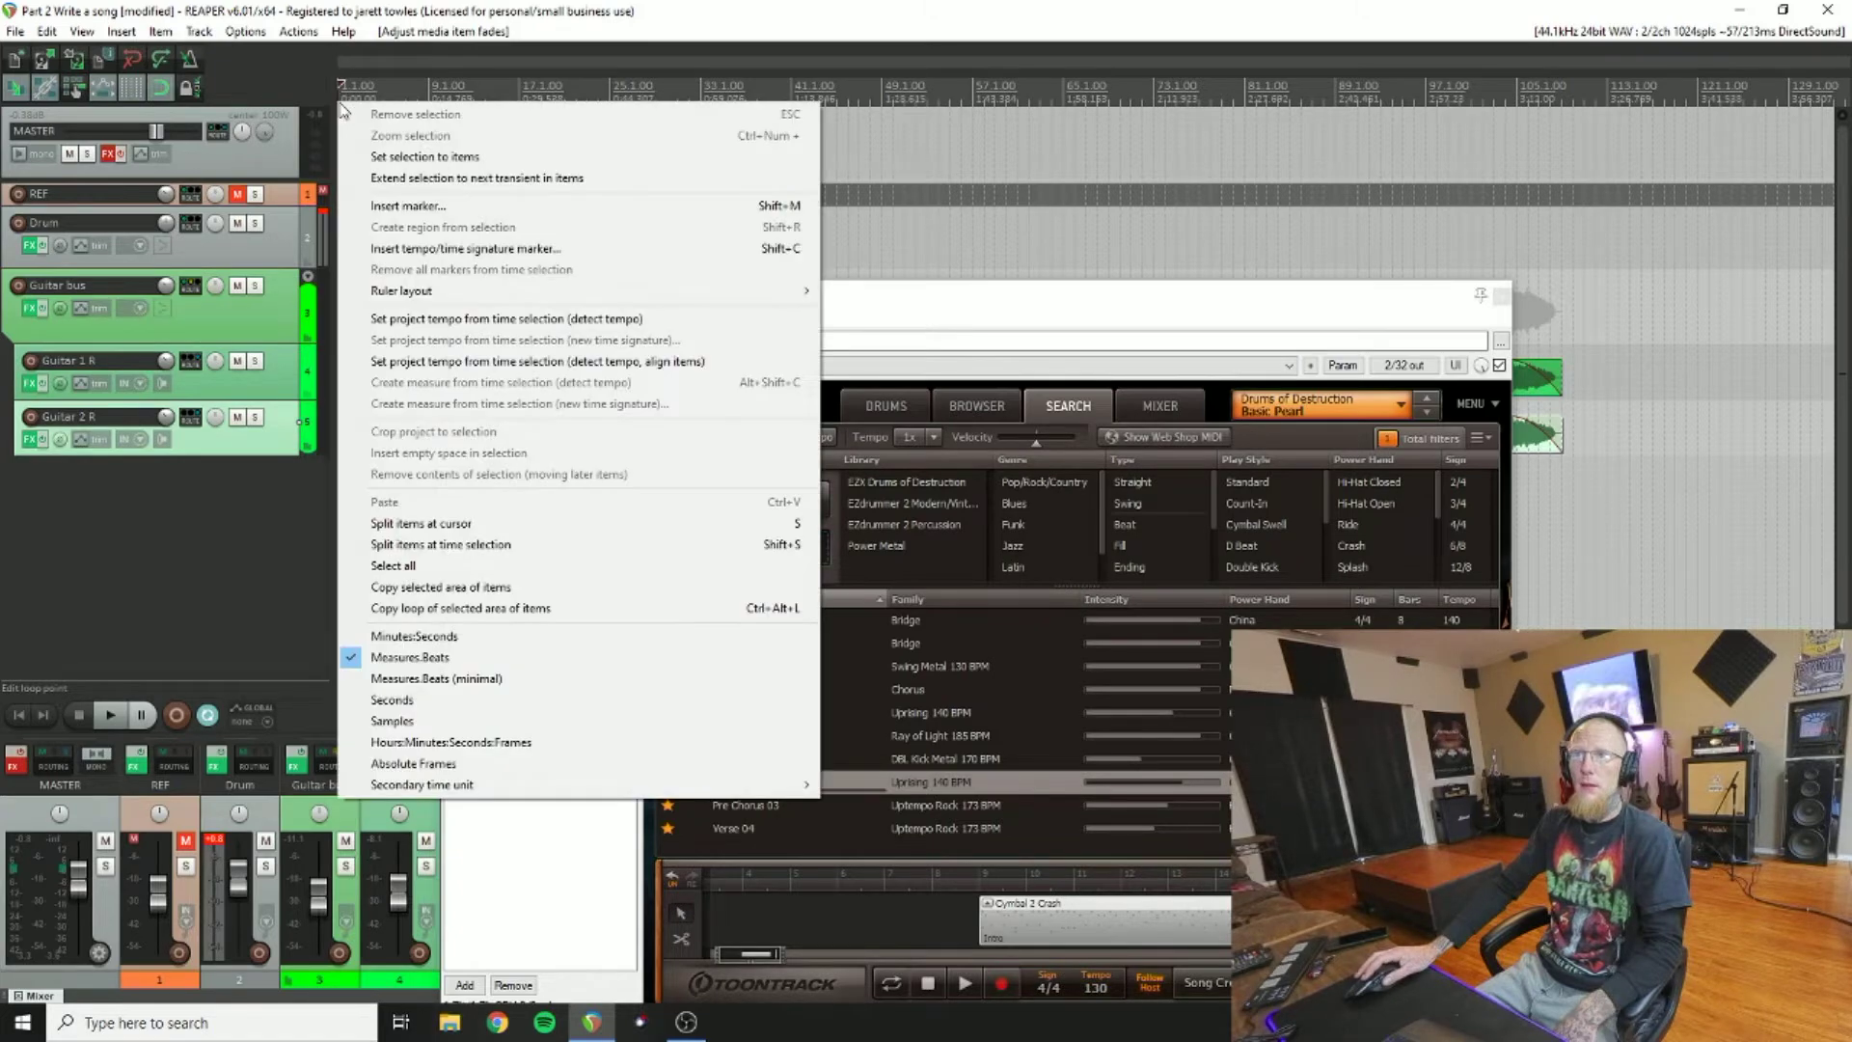
left_click(408, 205)
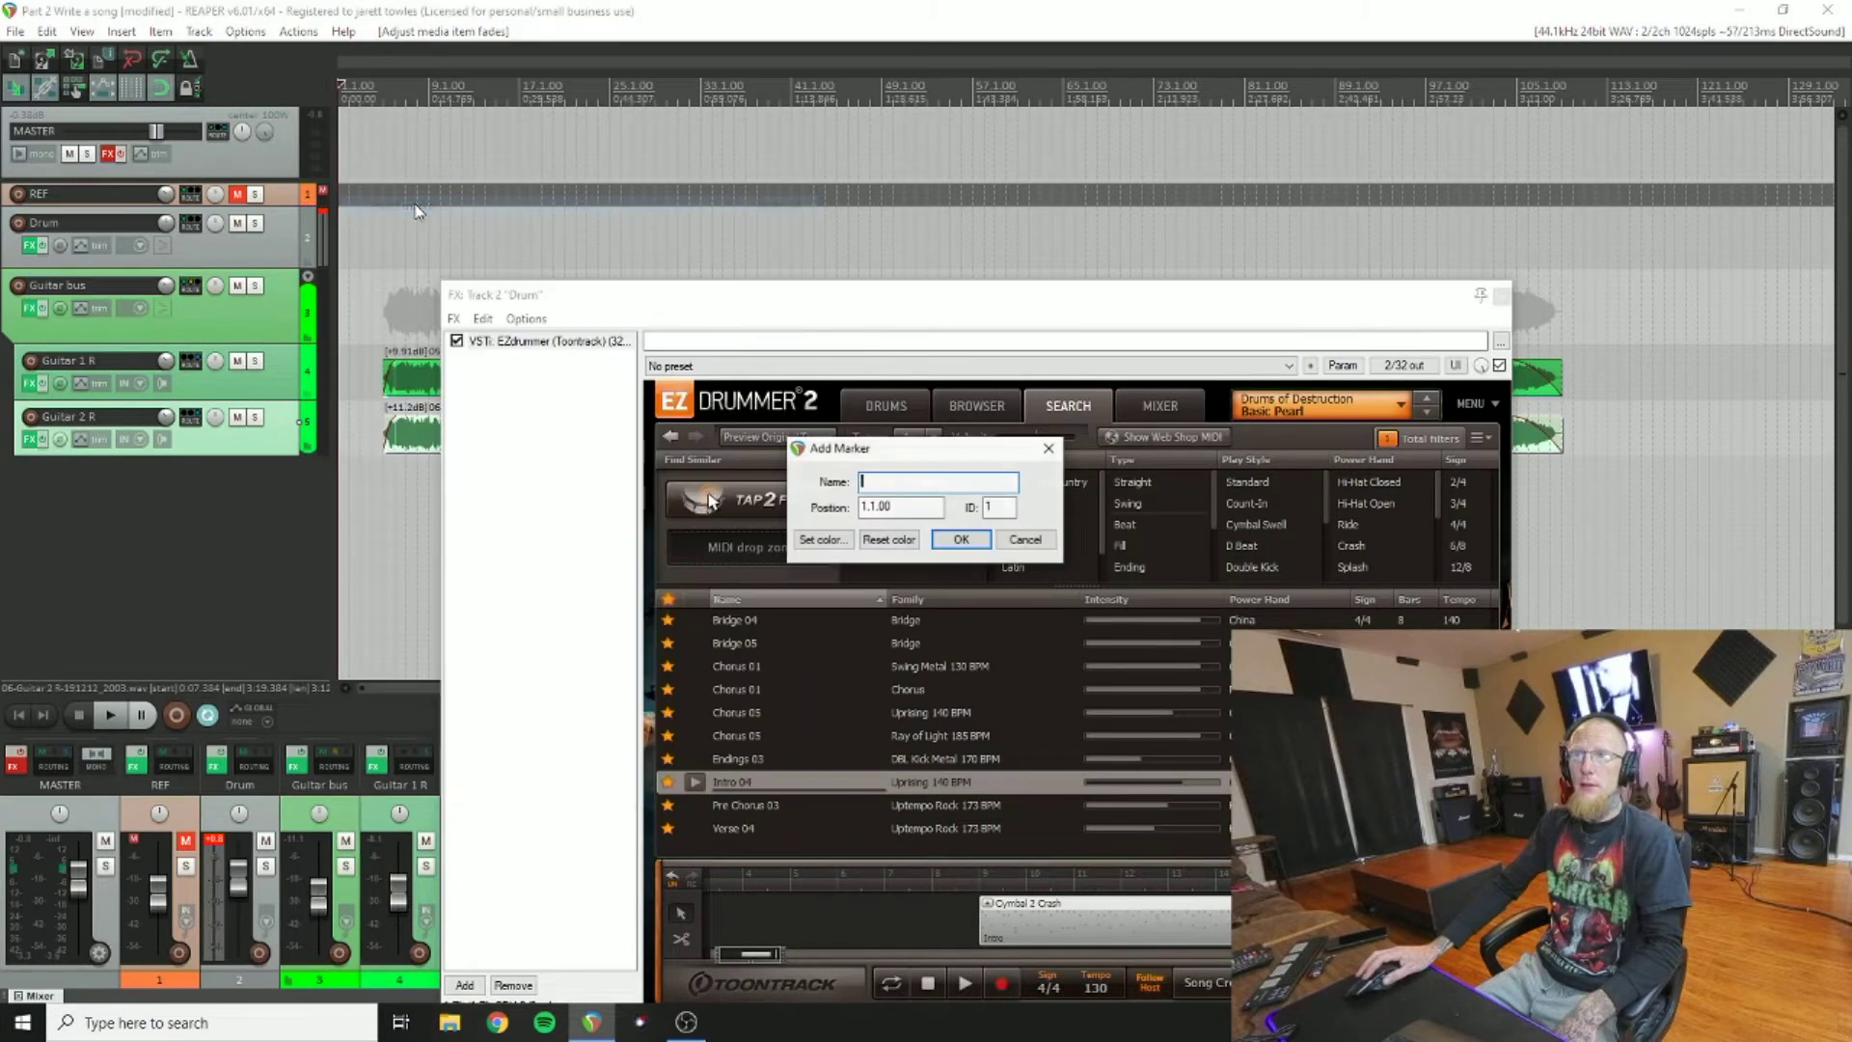
left_click(958, 540)
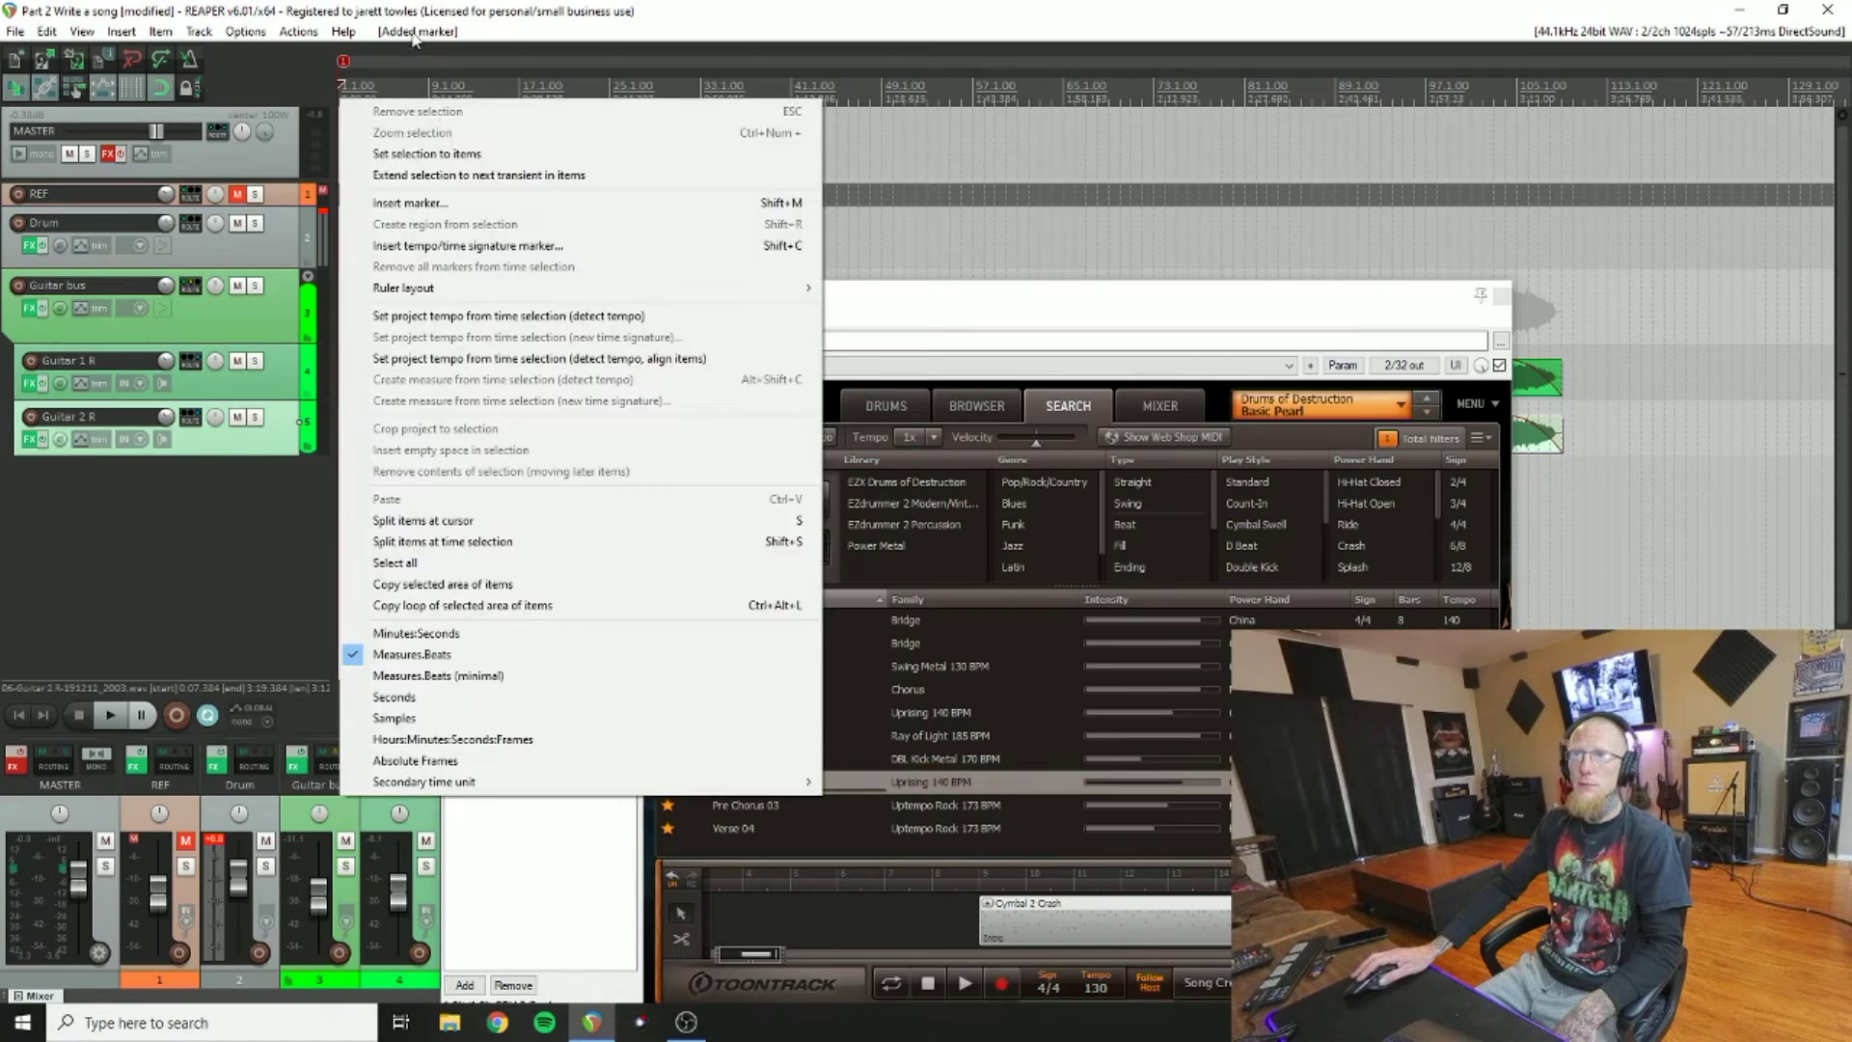
Step: Add a tempo marker at position 1 with a tempo of 130 BPM
left_click(420, 247)
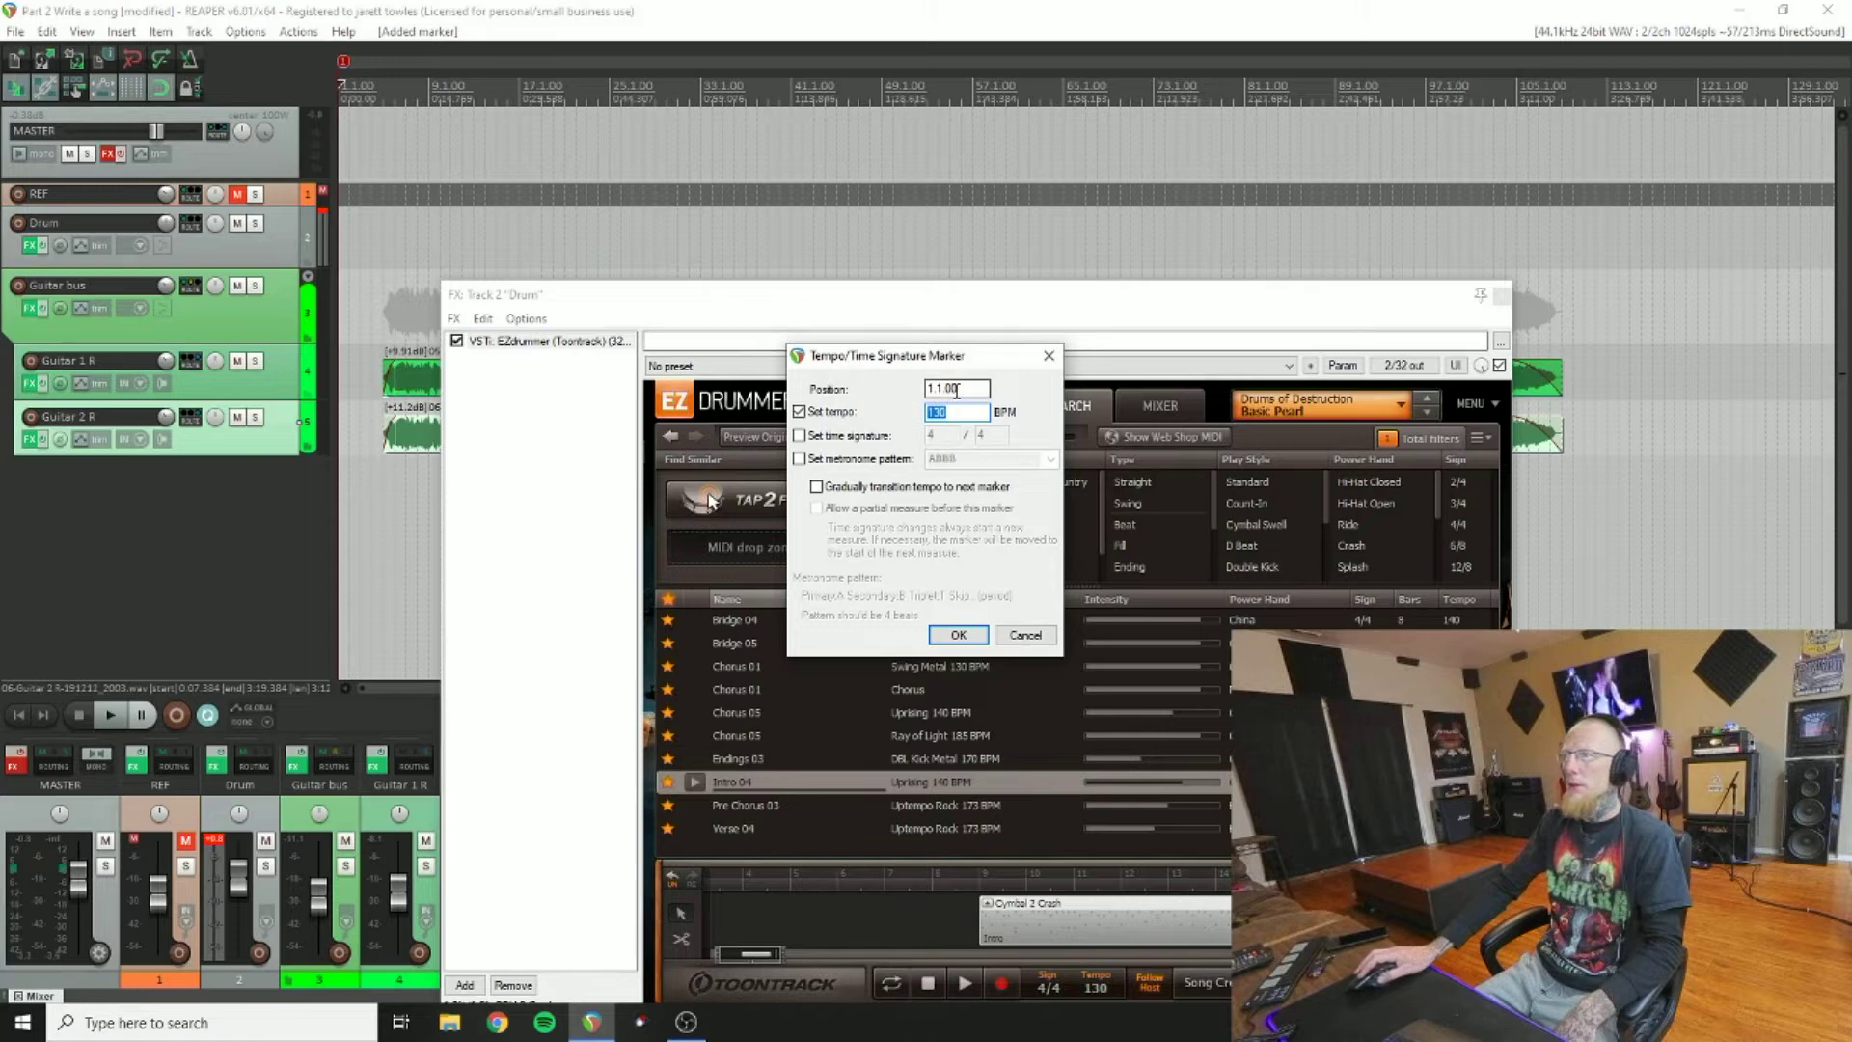
key("shift+Tab")
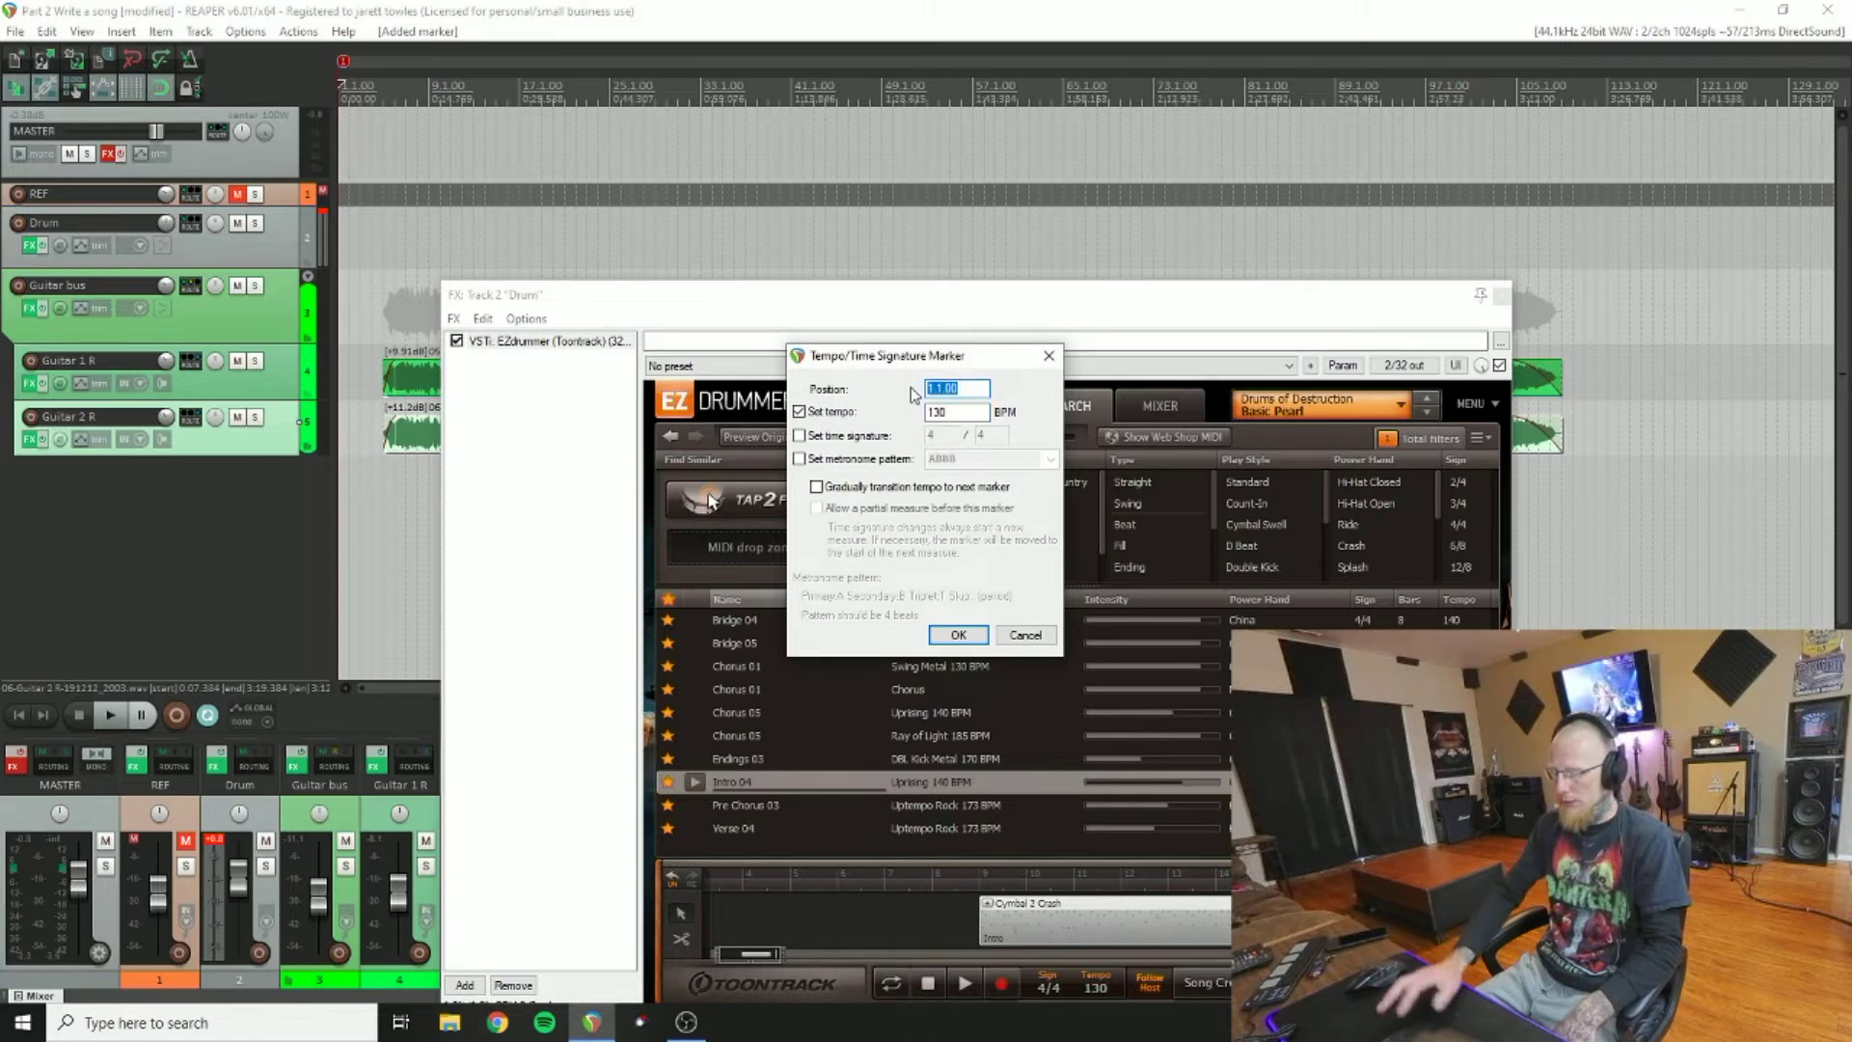
type("1")
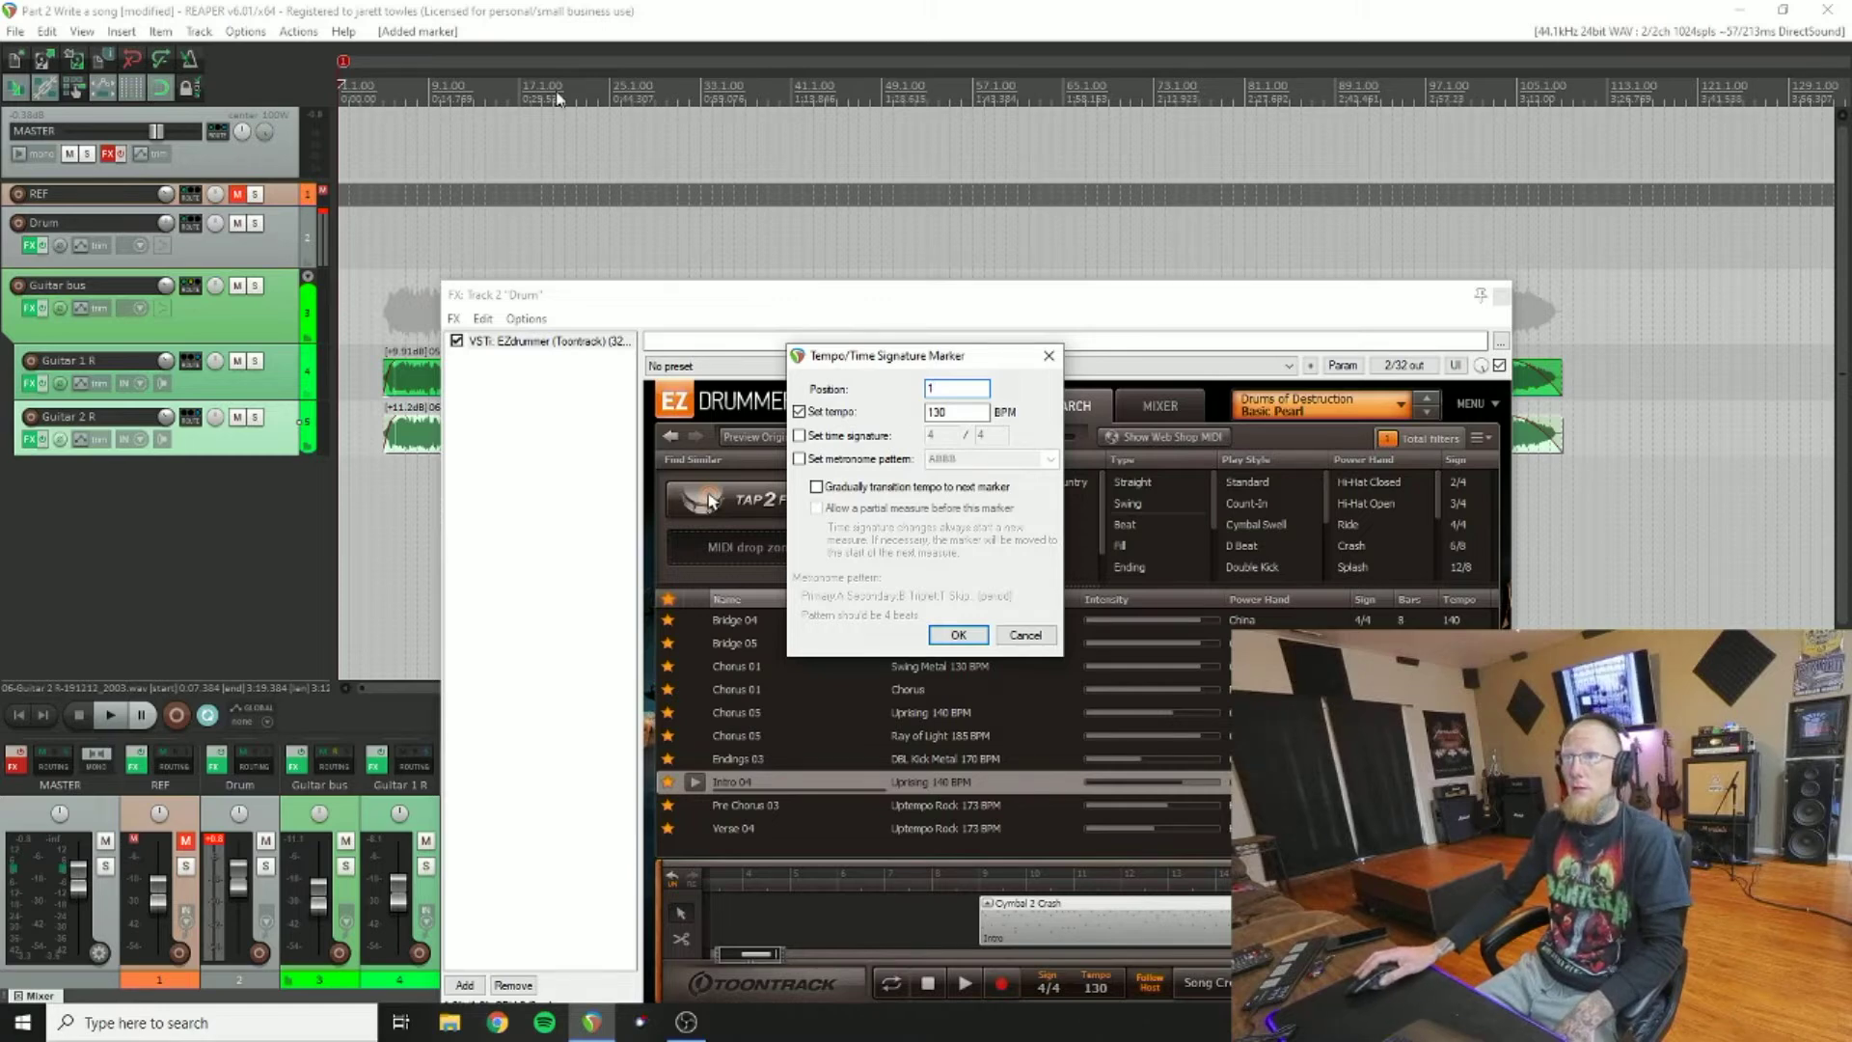
left_click(949, 406)
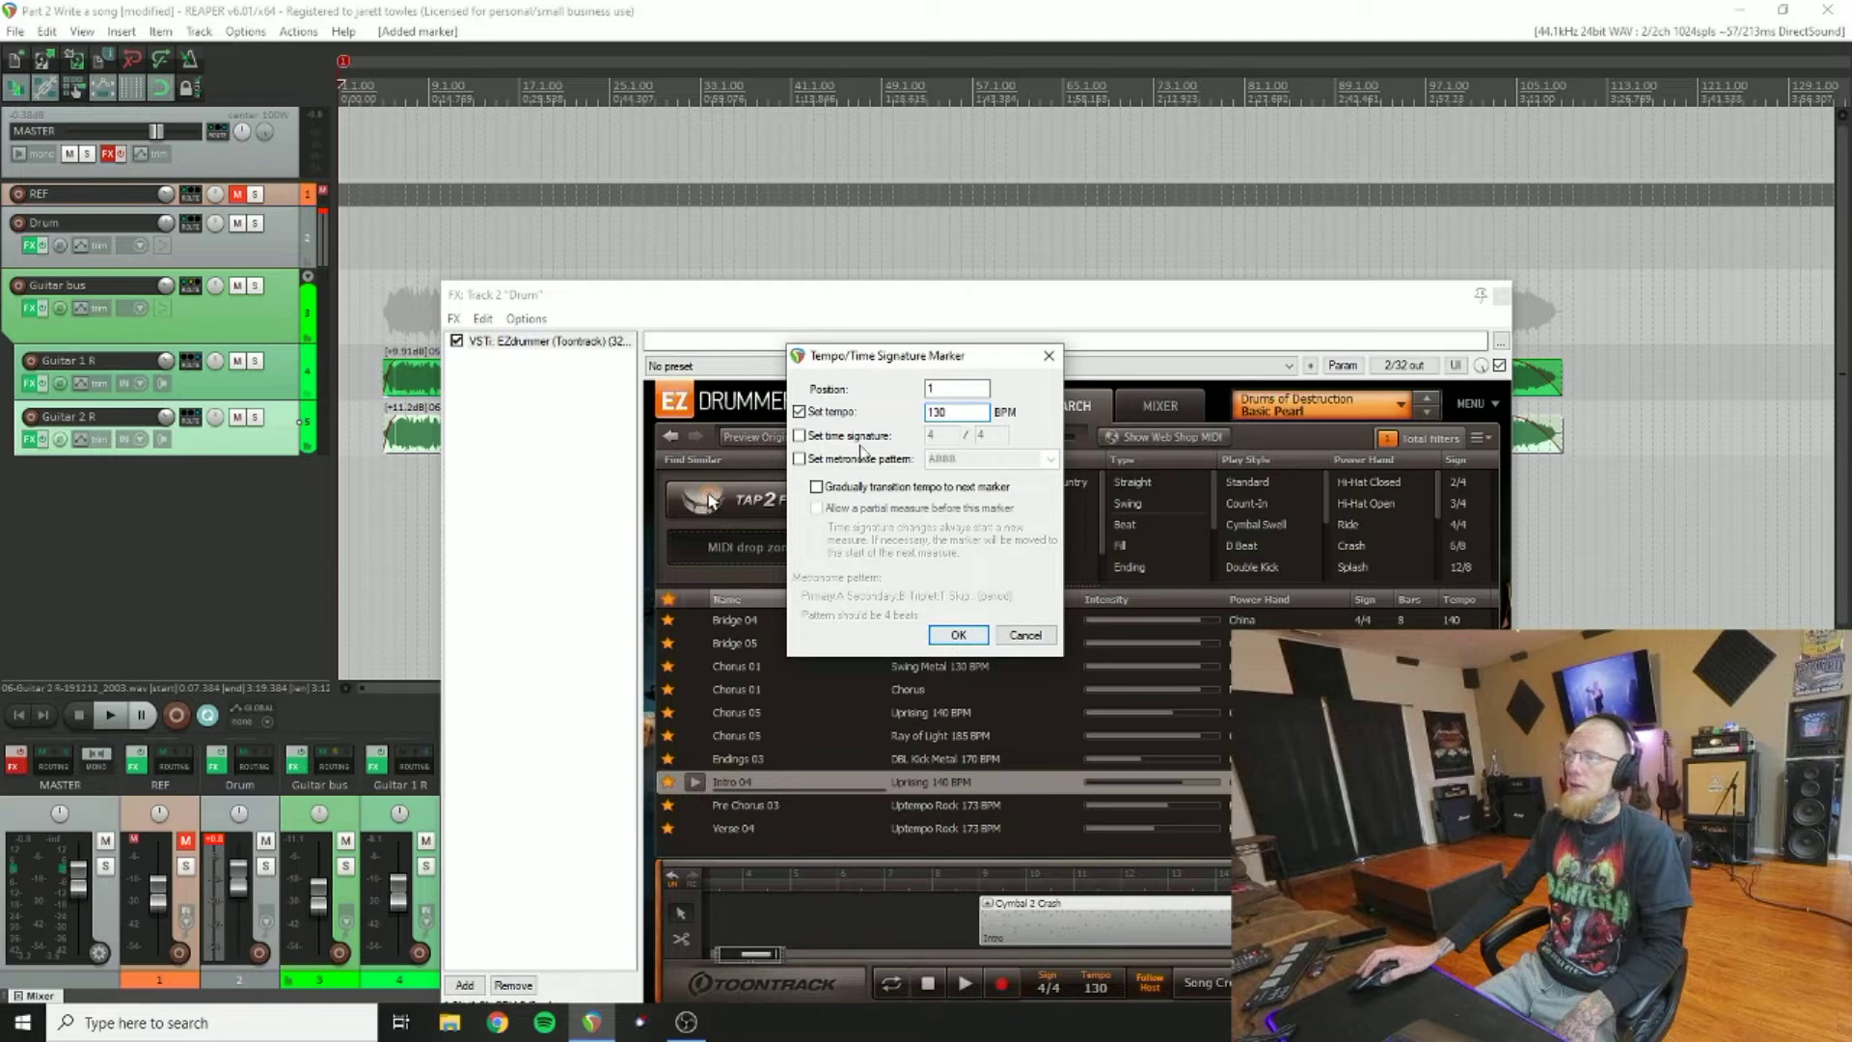
left_click(958, 635)
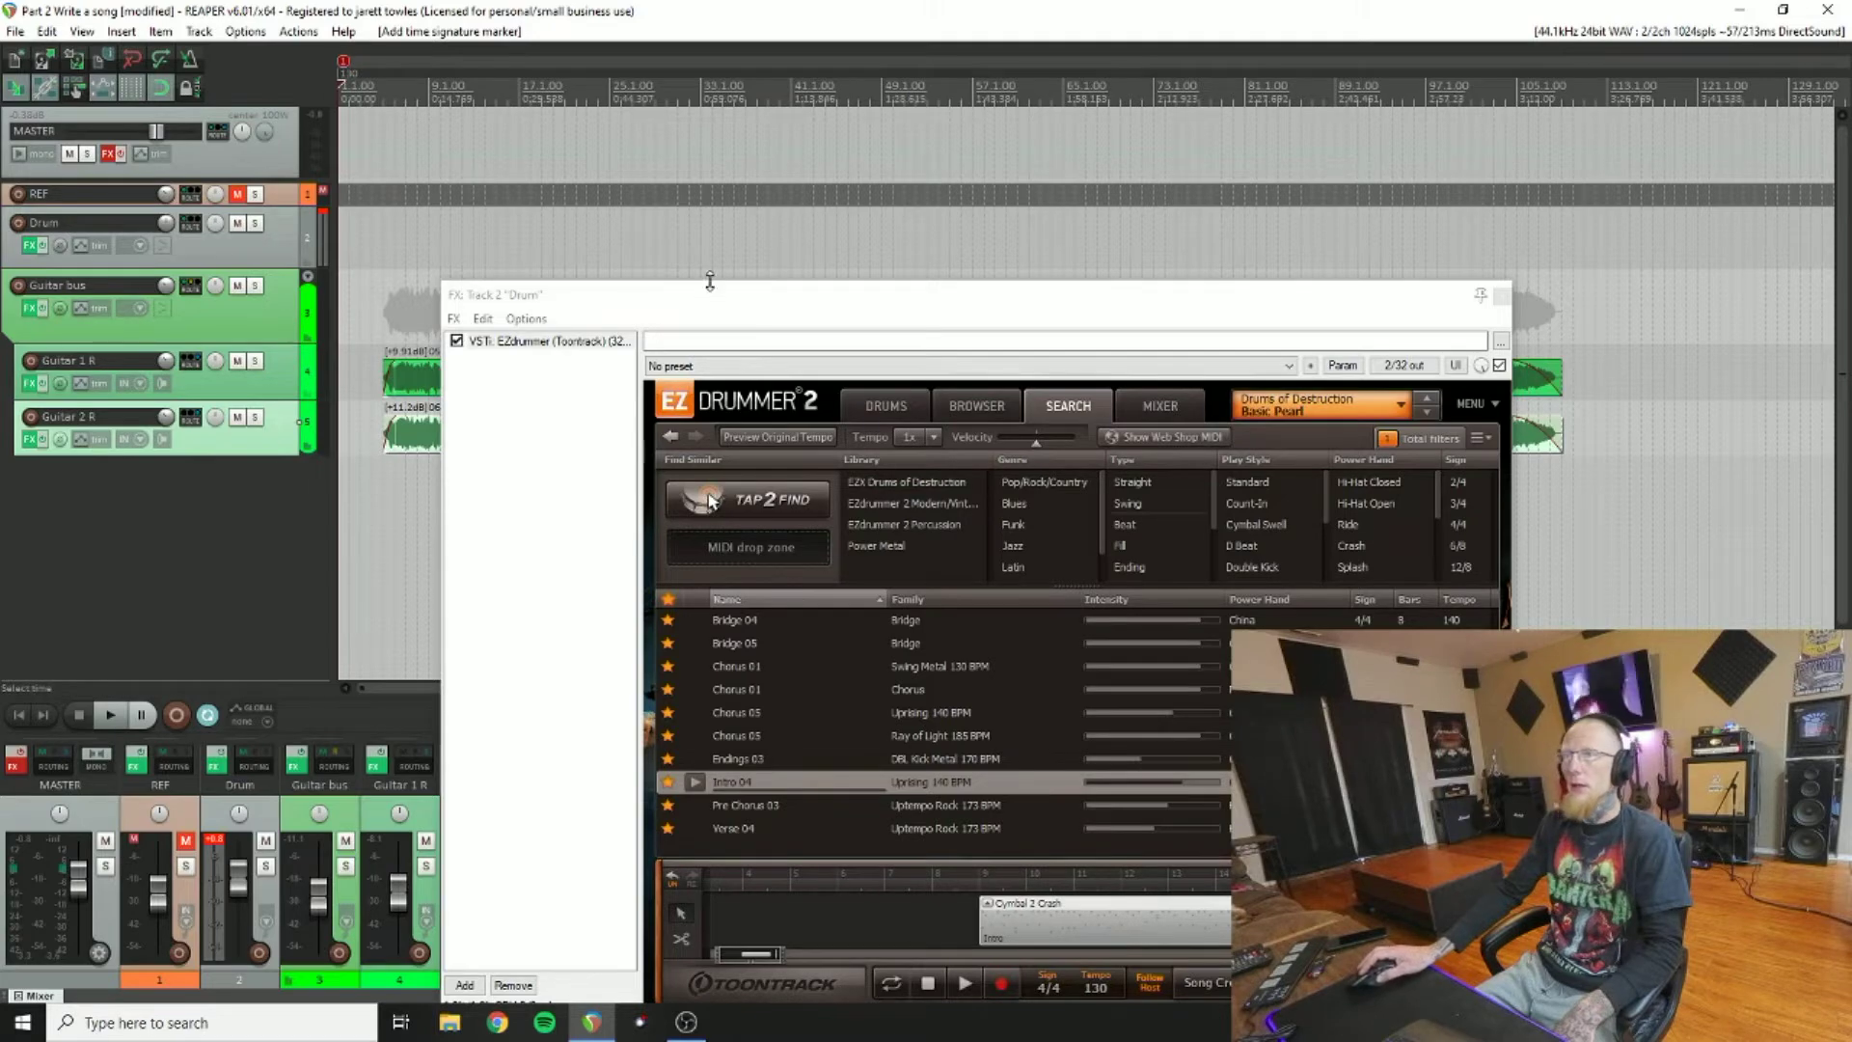
Step: Play the song and set the edit cursor at bar 17 (17.1.00), where the next section begins
left_click_drag(754, 309, 703, 490)
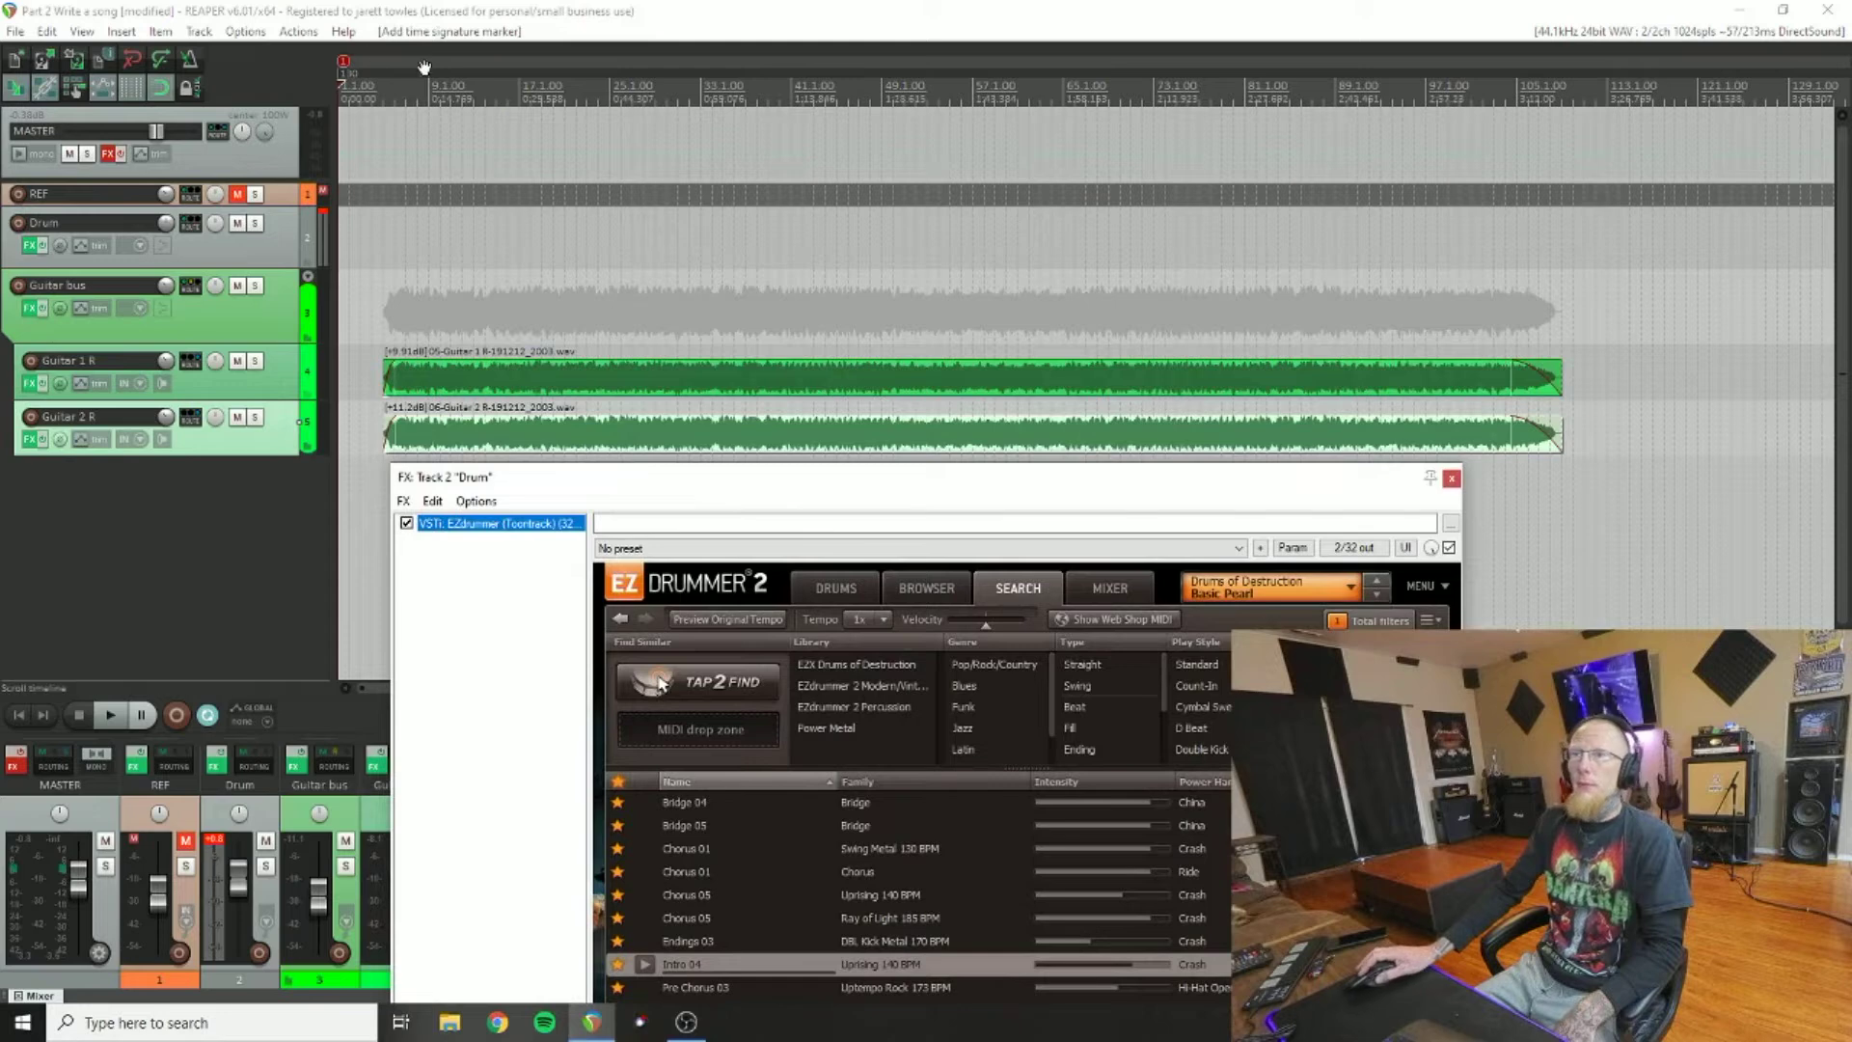
left_click(662, 683)
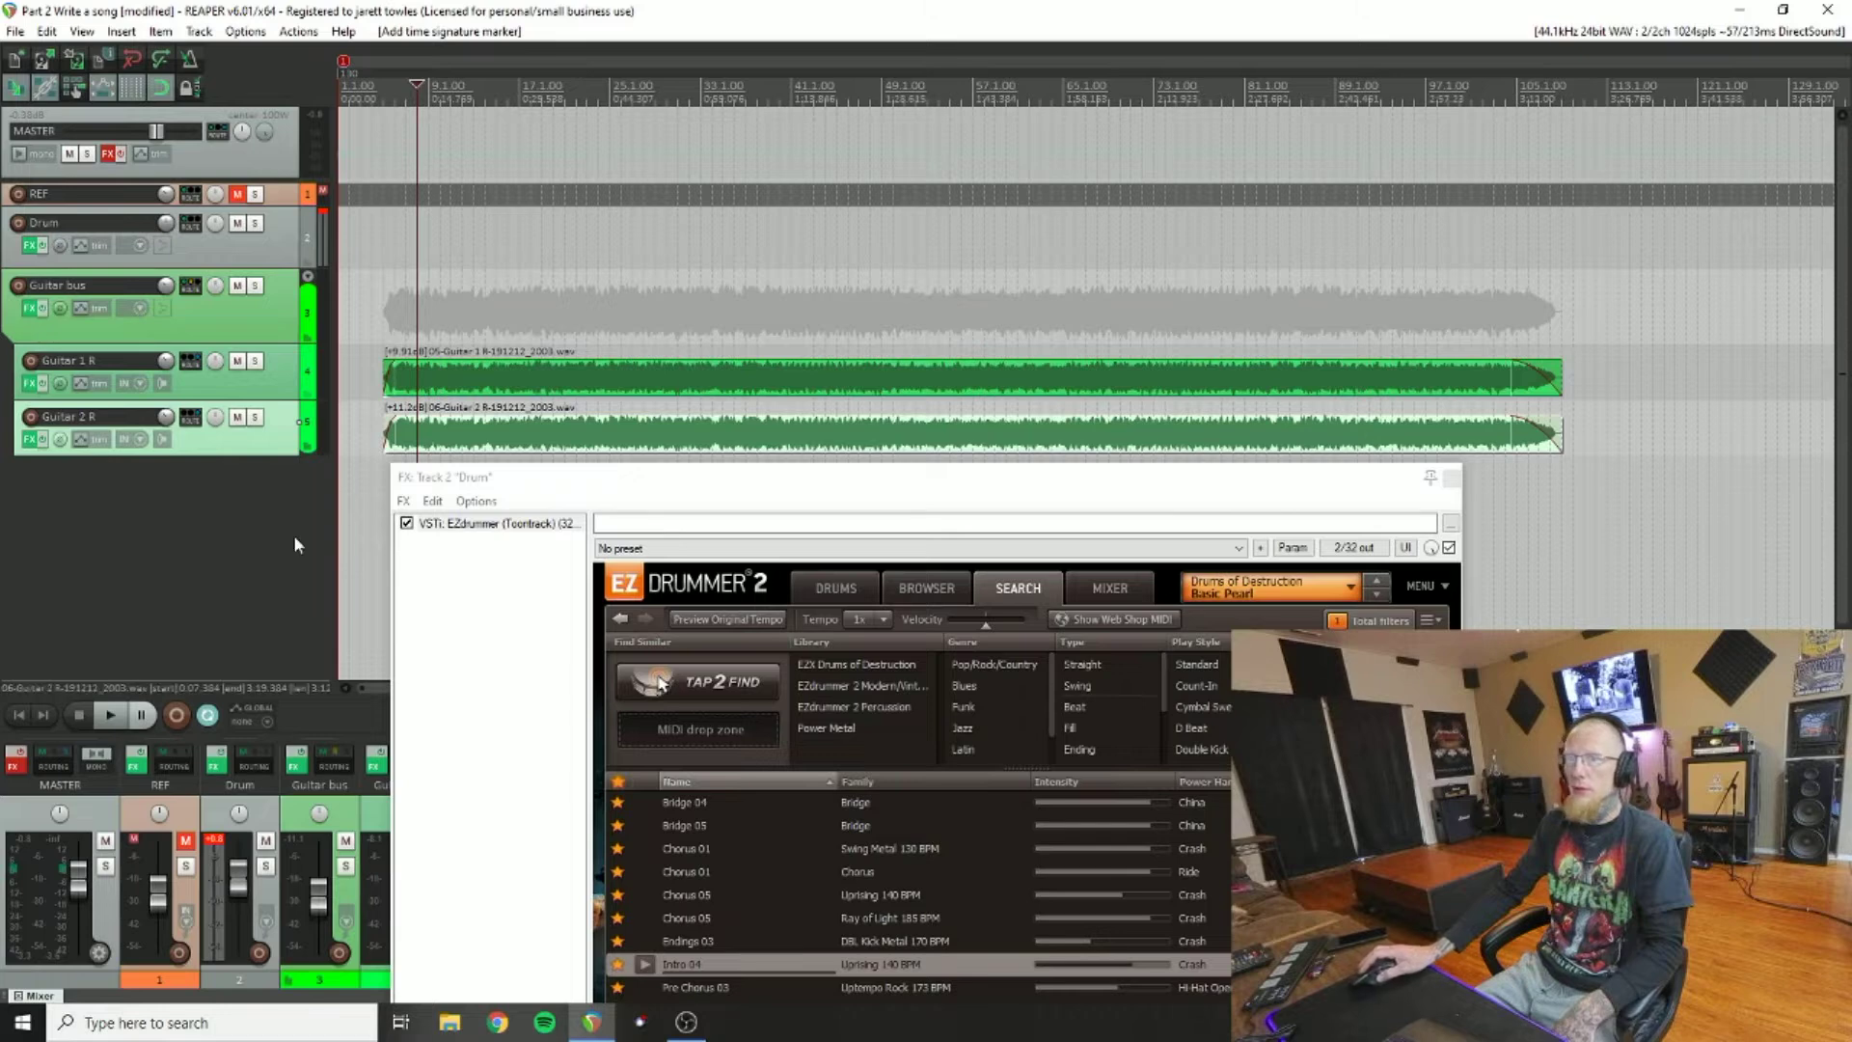
left_click(110, 714)
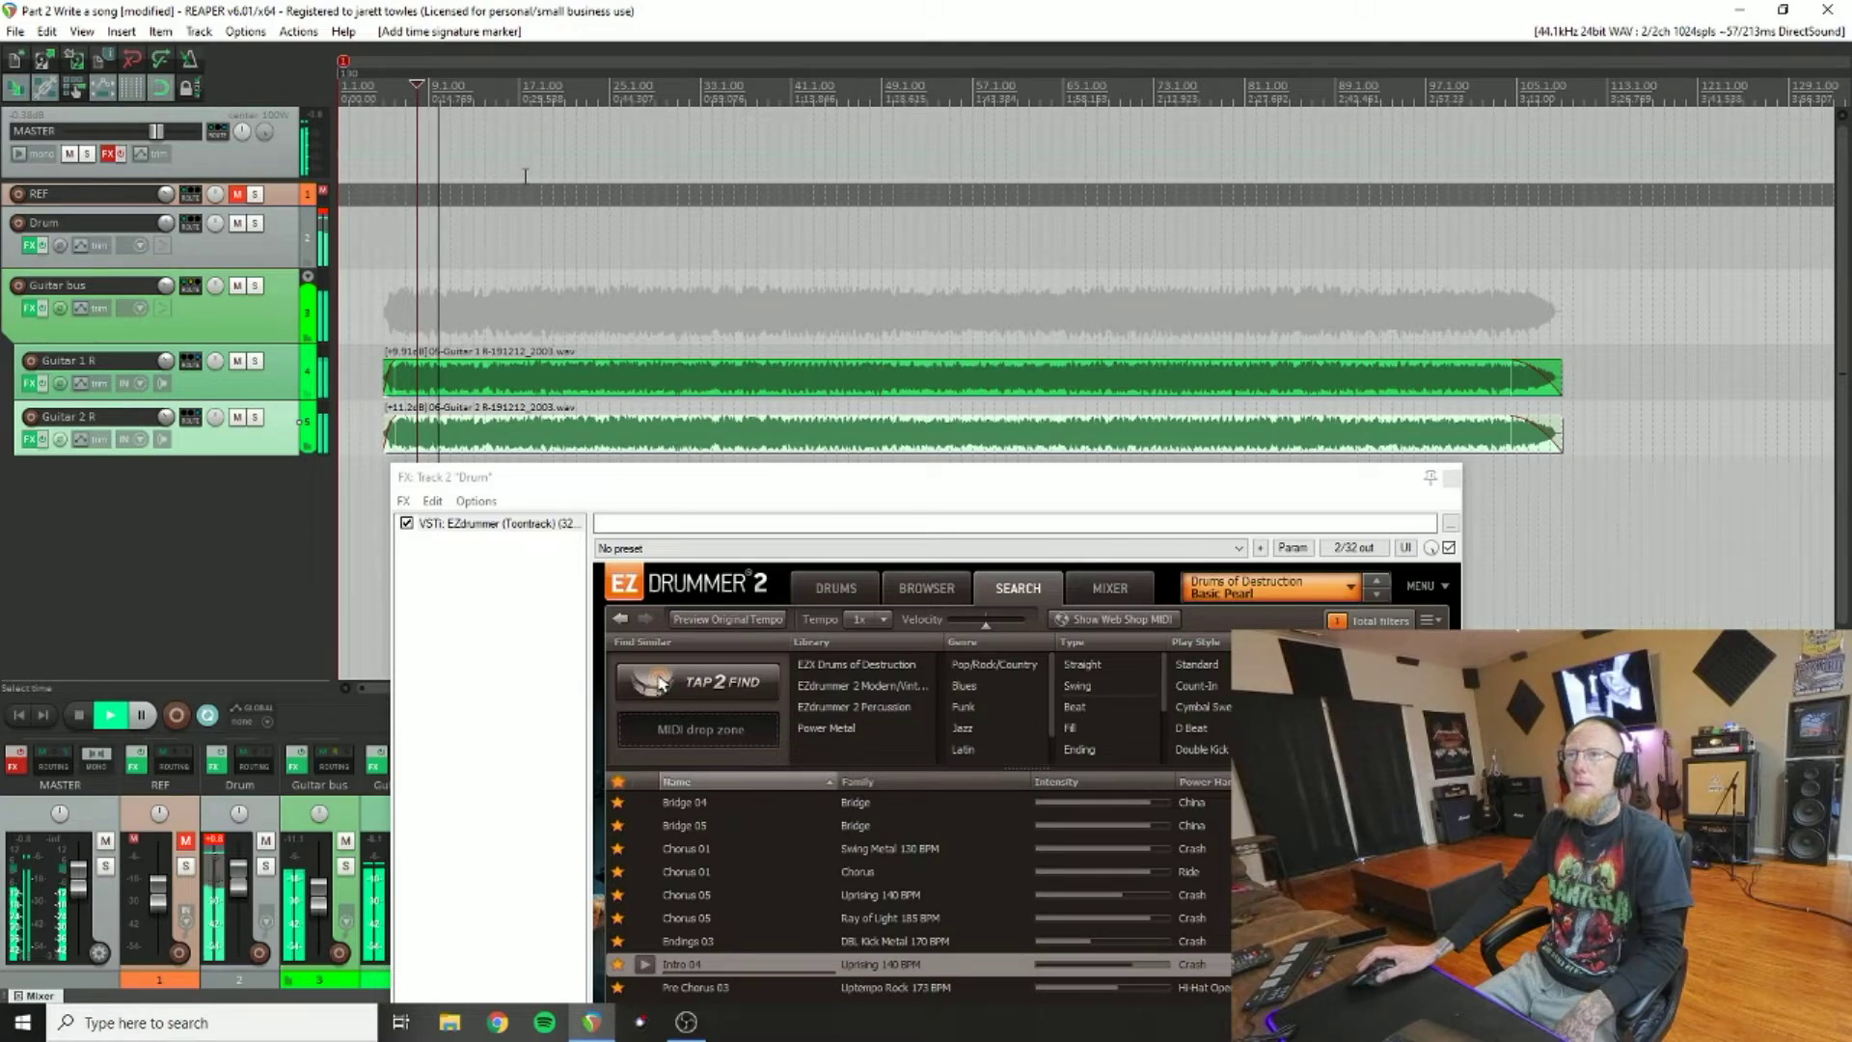
scroll(467, 262, "up", 5)
left_click_drag(842, 480, 864, 580)
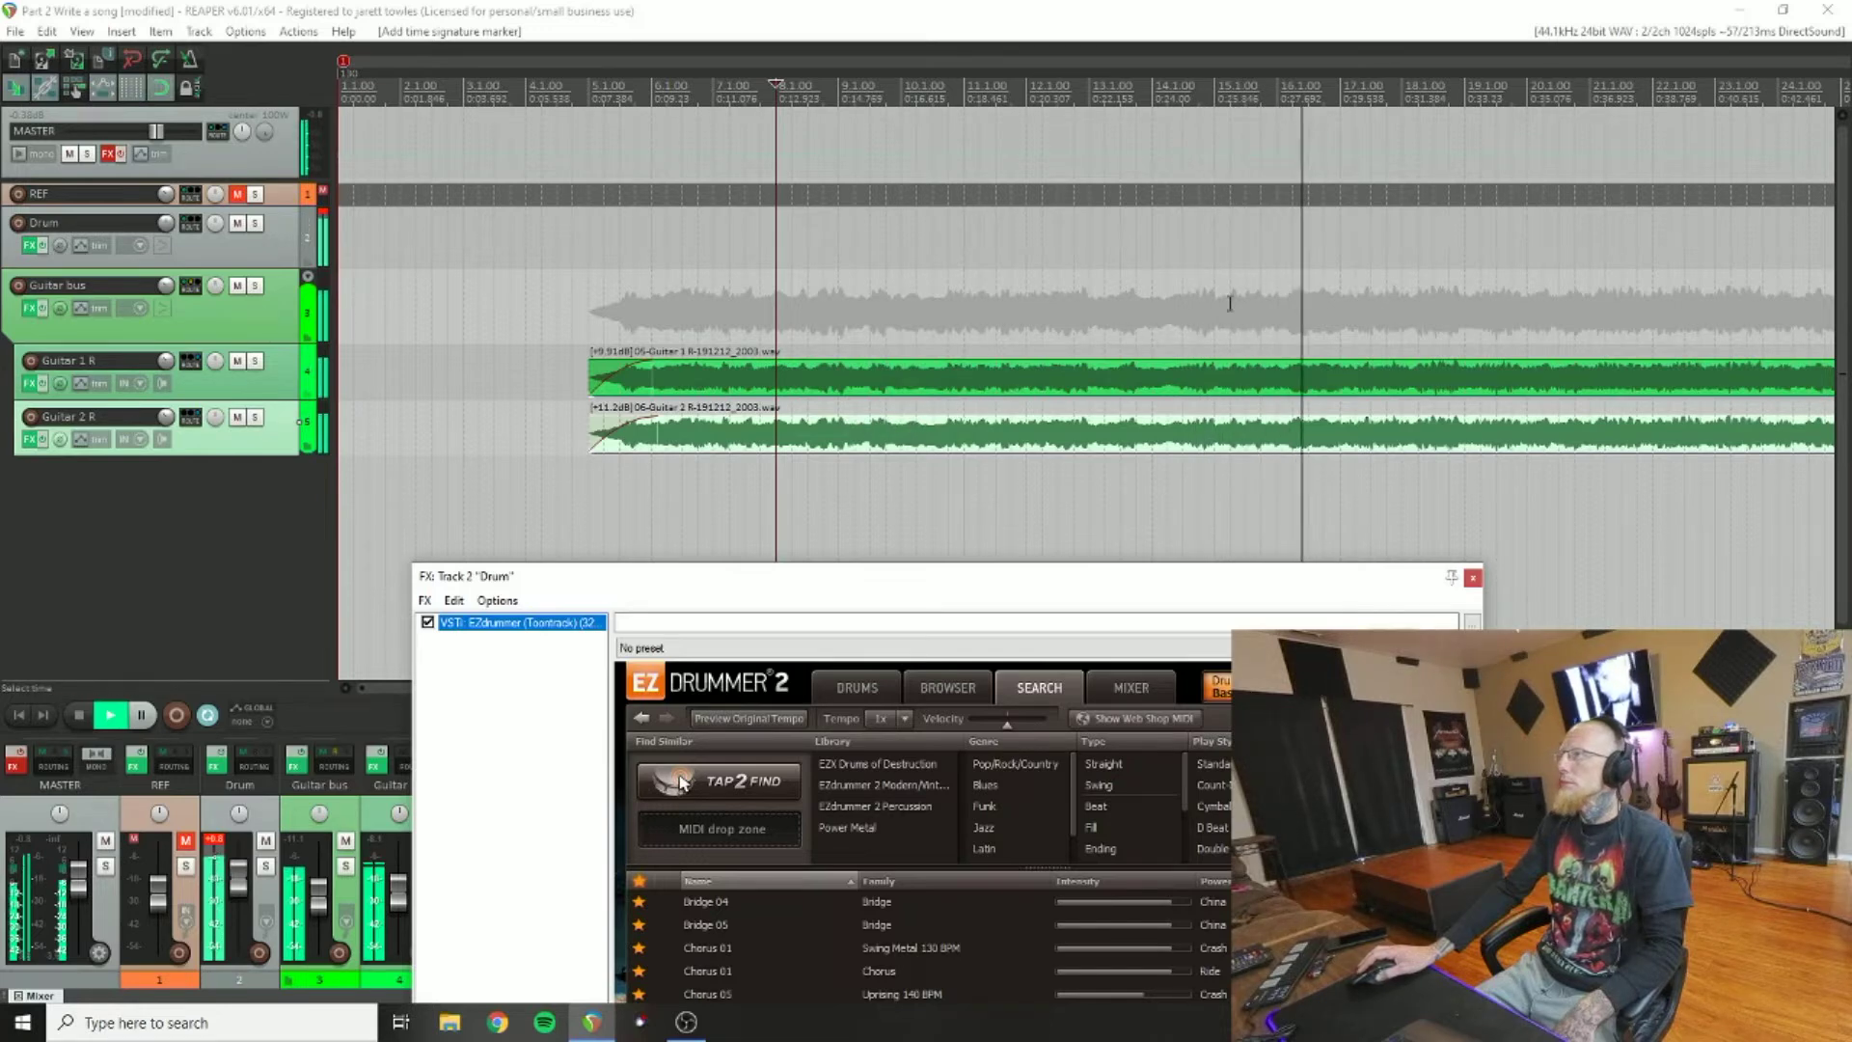
left_click(1352, 106)
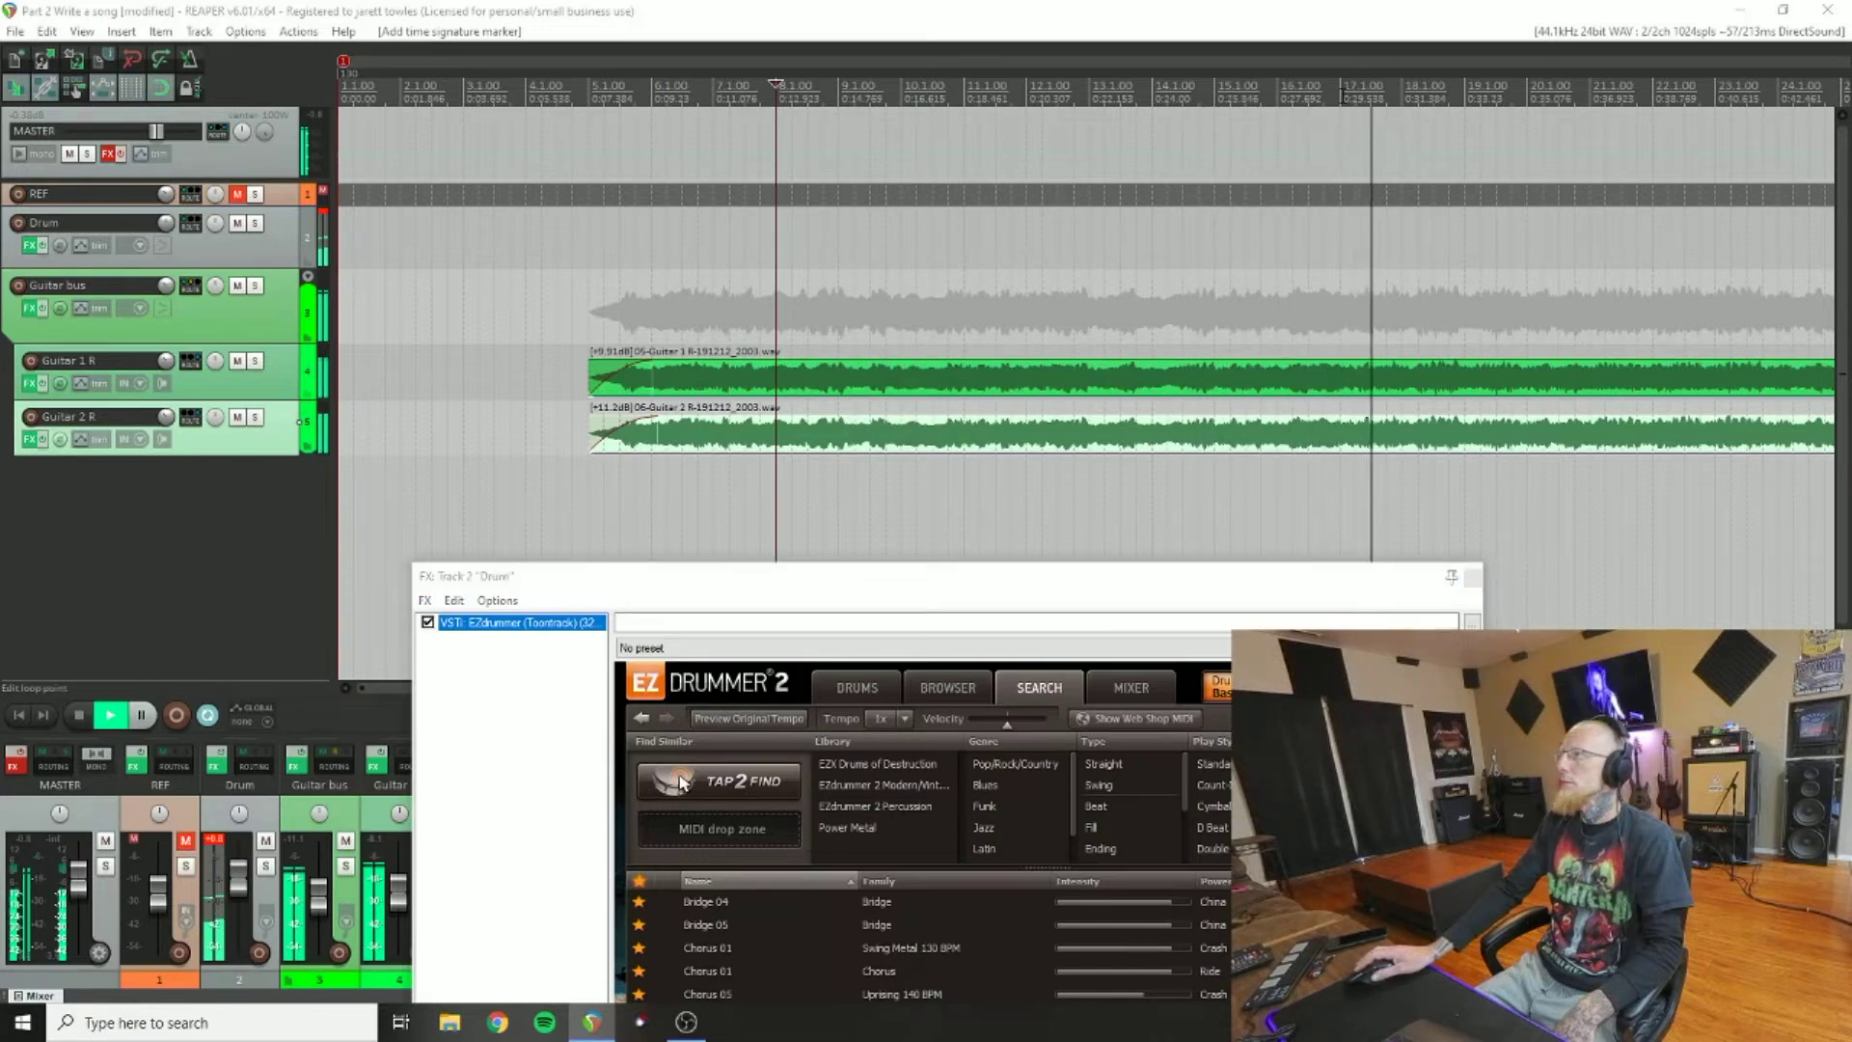
left_click(81, 712)
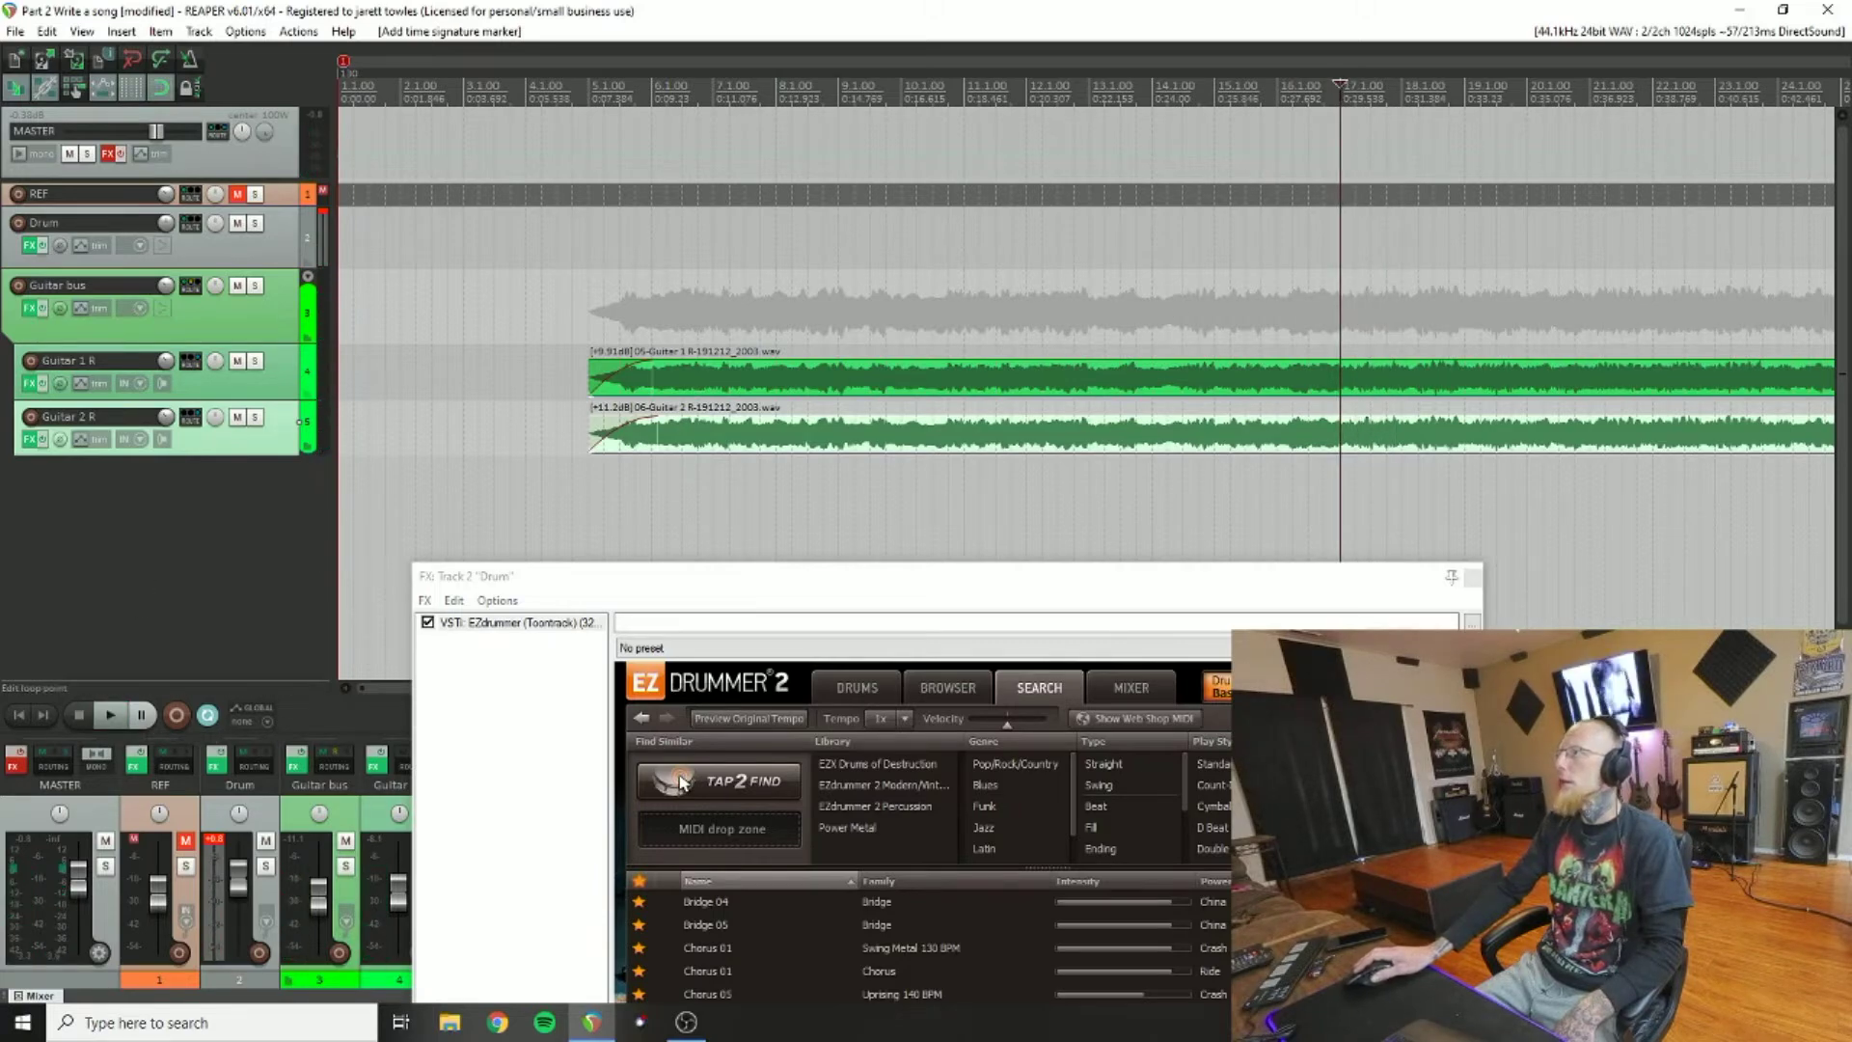
Step: Insert a 125 BPM tempo marker at bar 17 on the timeline
right_click(1341, 92)
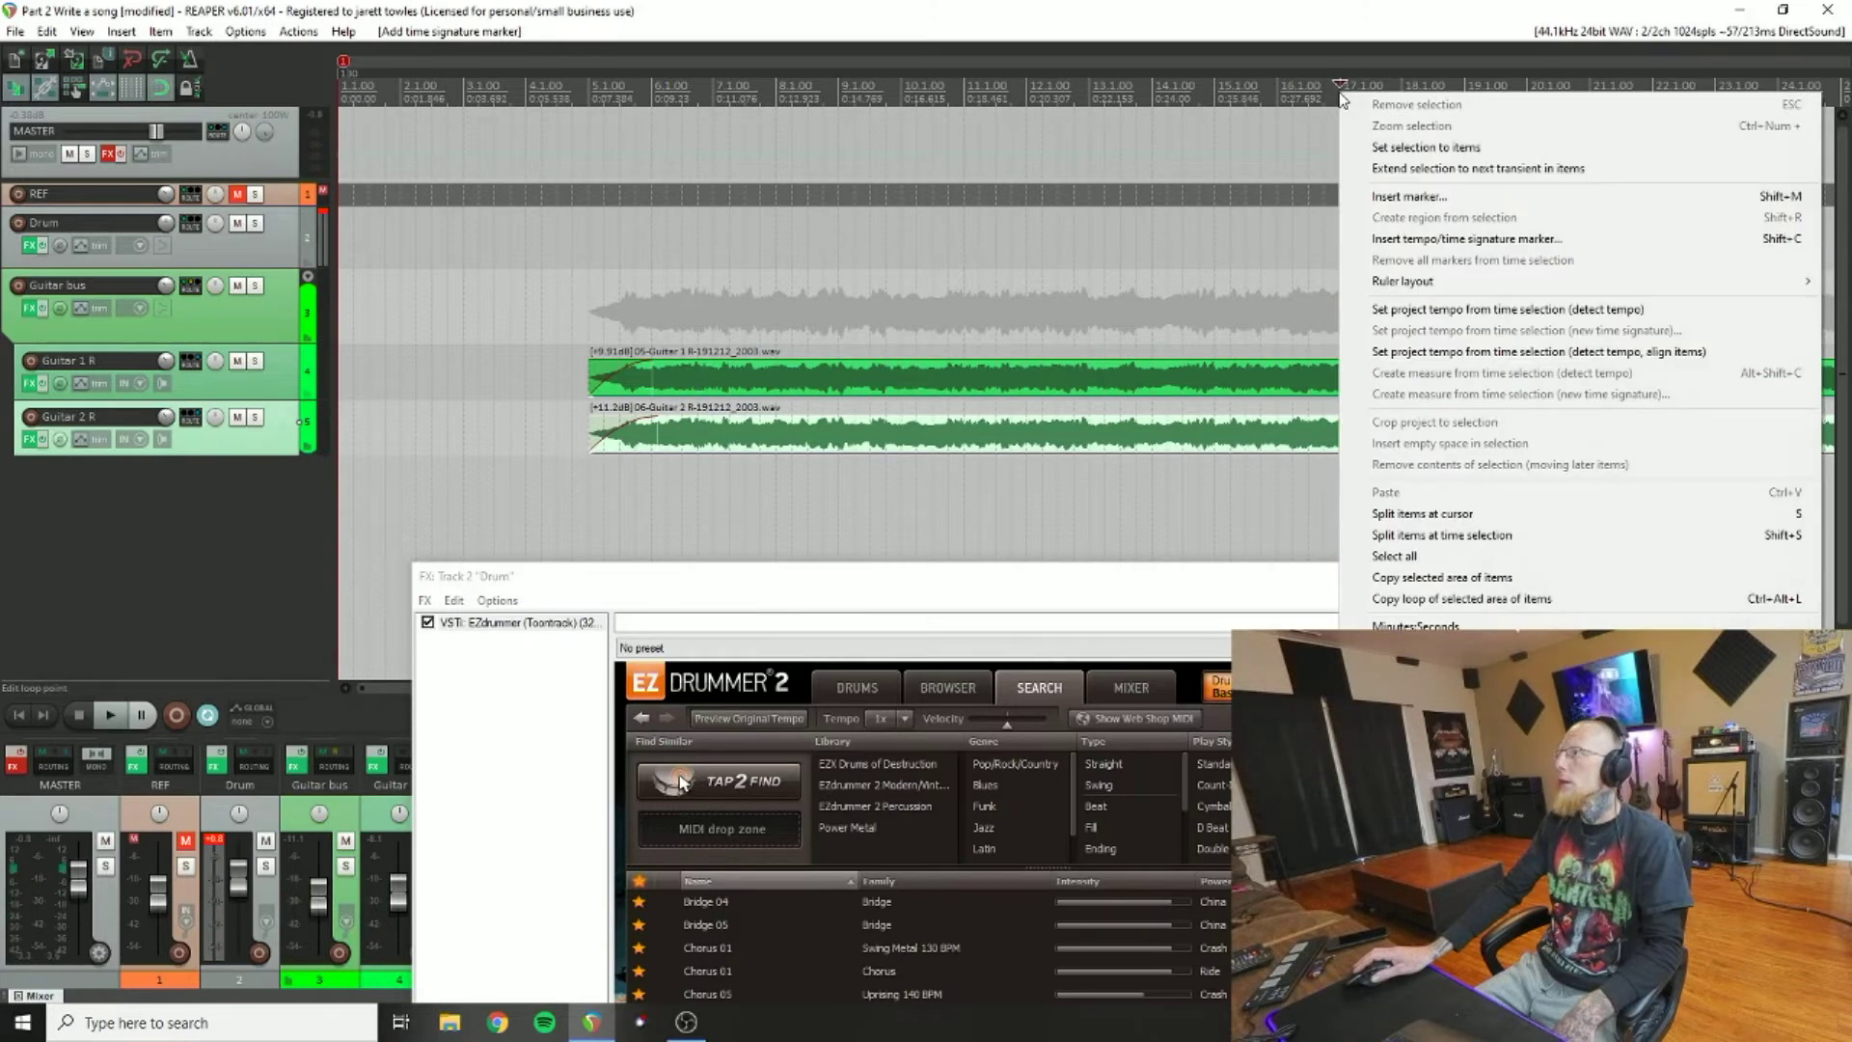
left_click(1409, 240)
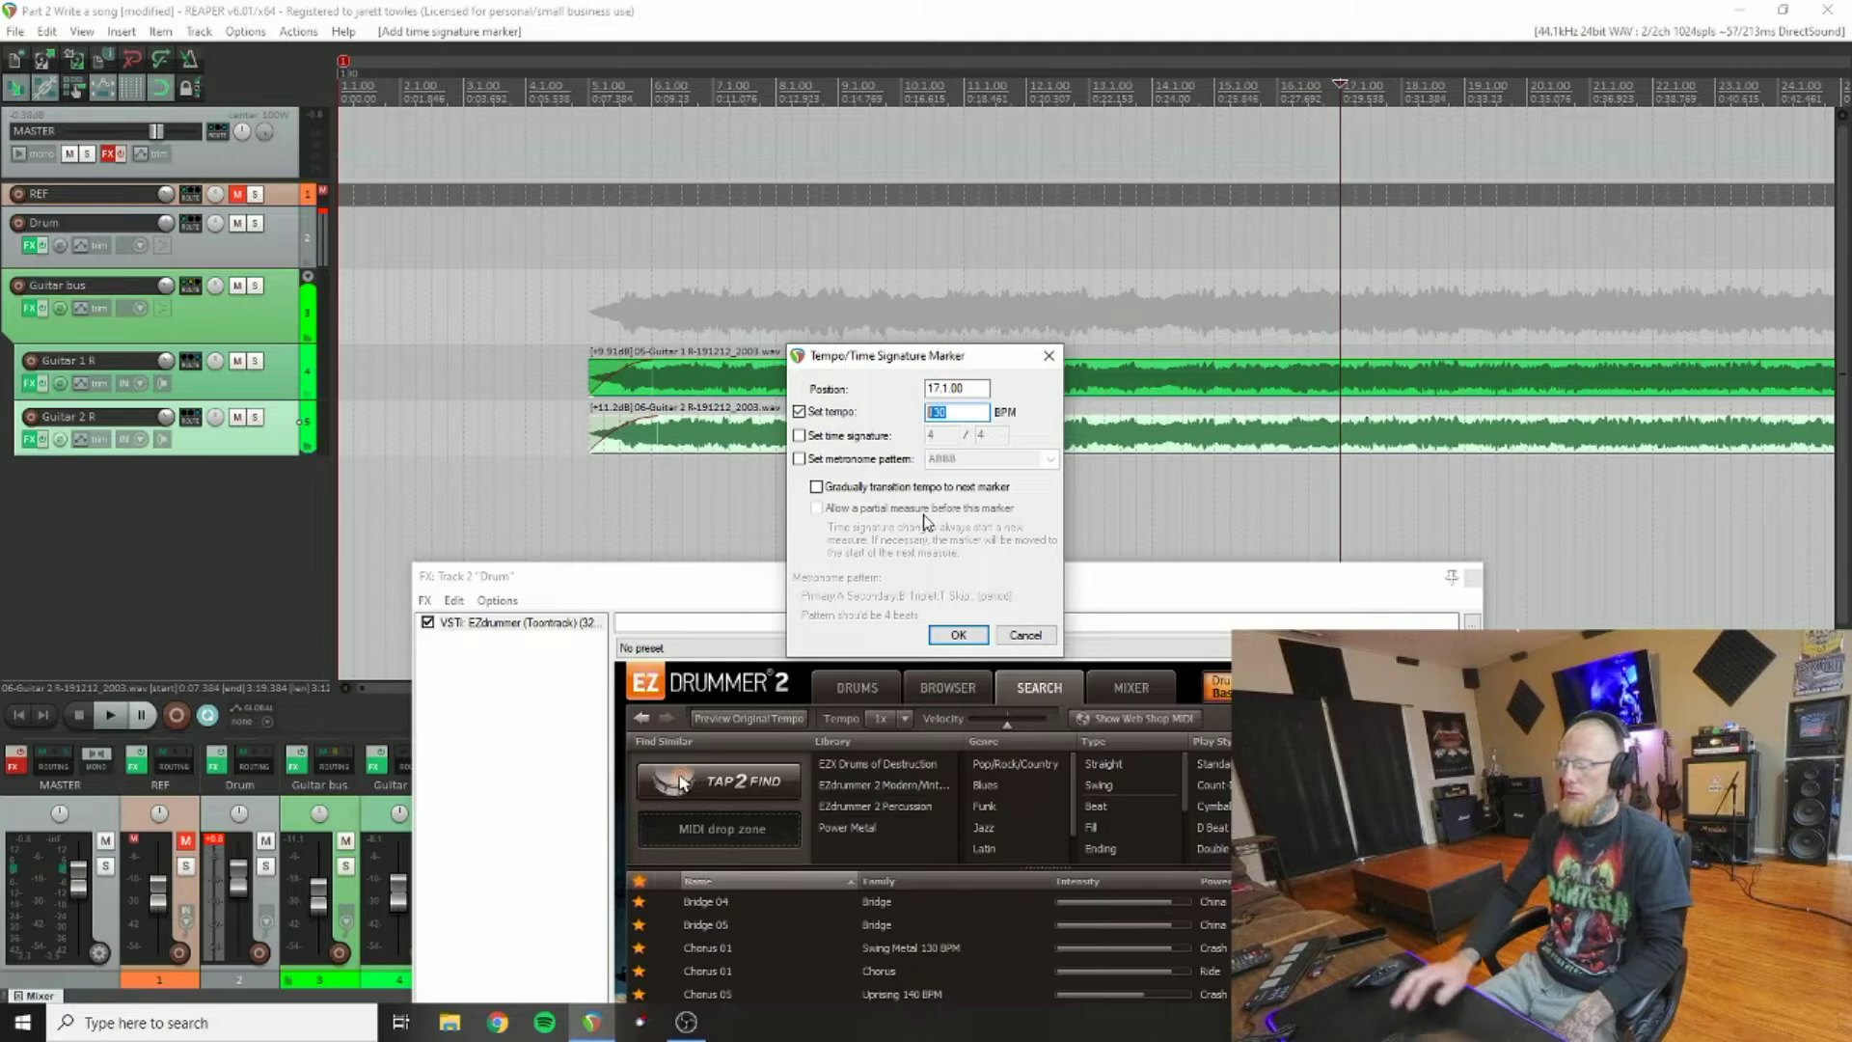
type("125")
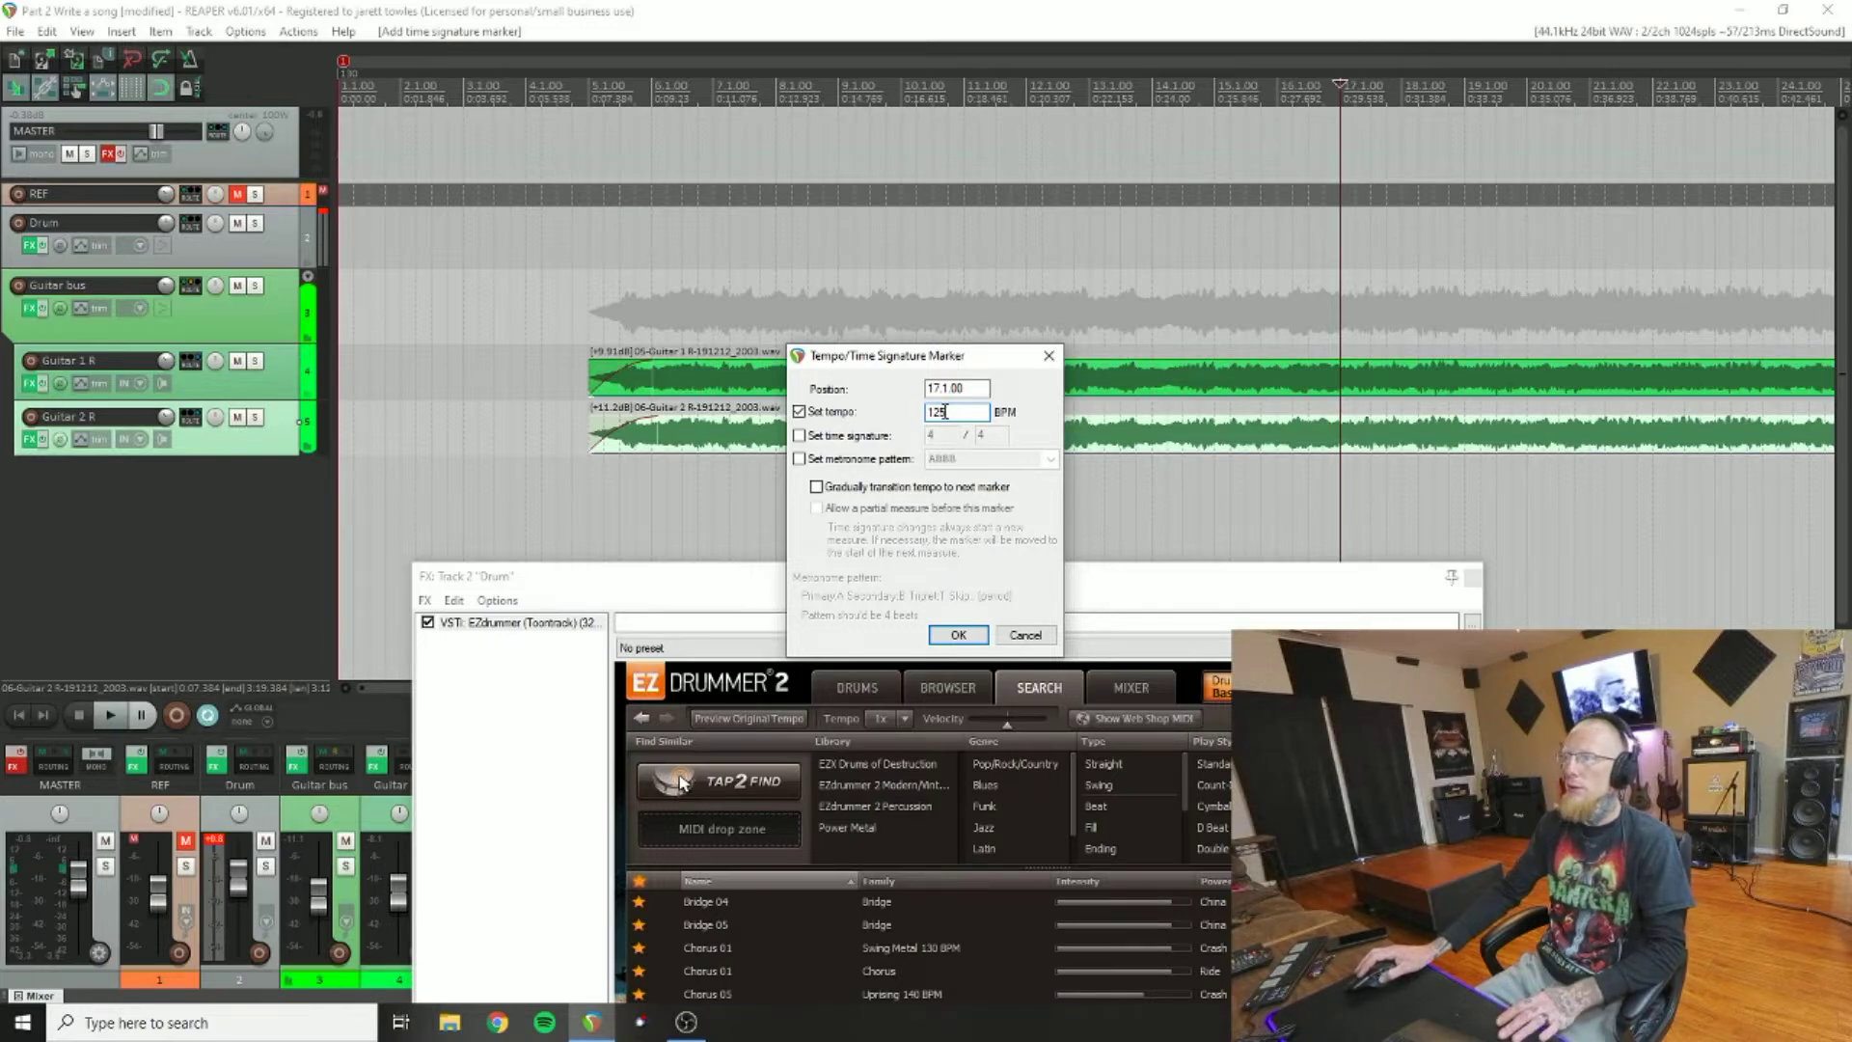
left_click(955, 635)
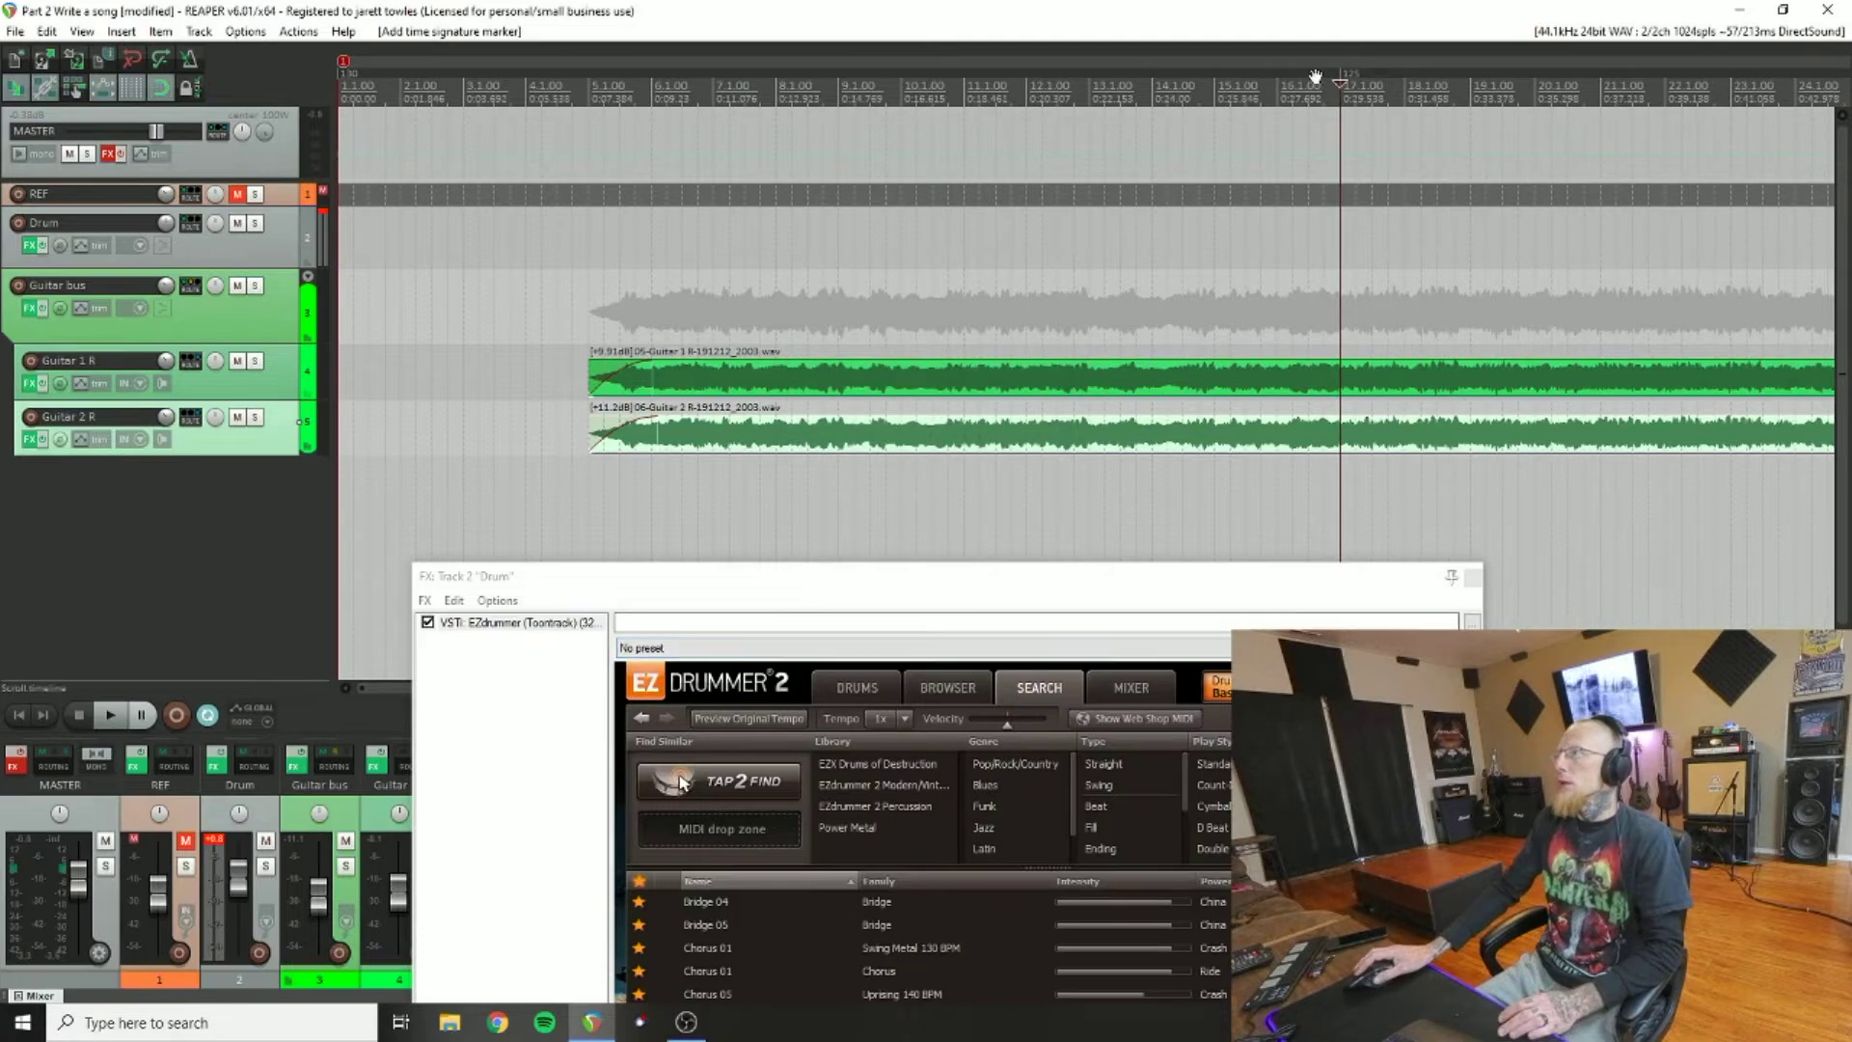
Step: Move the EZdrummer 2 window up over the arrangement and start song playback
left_click_drag(1013, 583, 1025, 93)
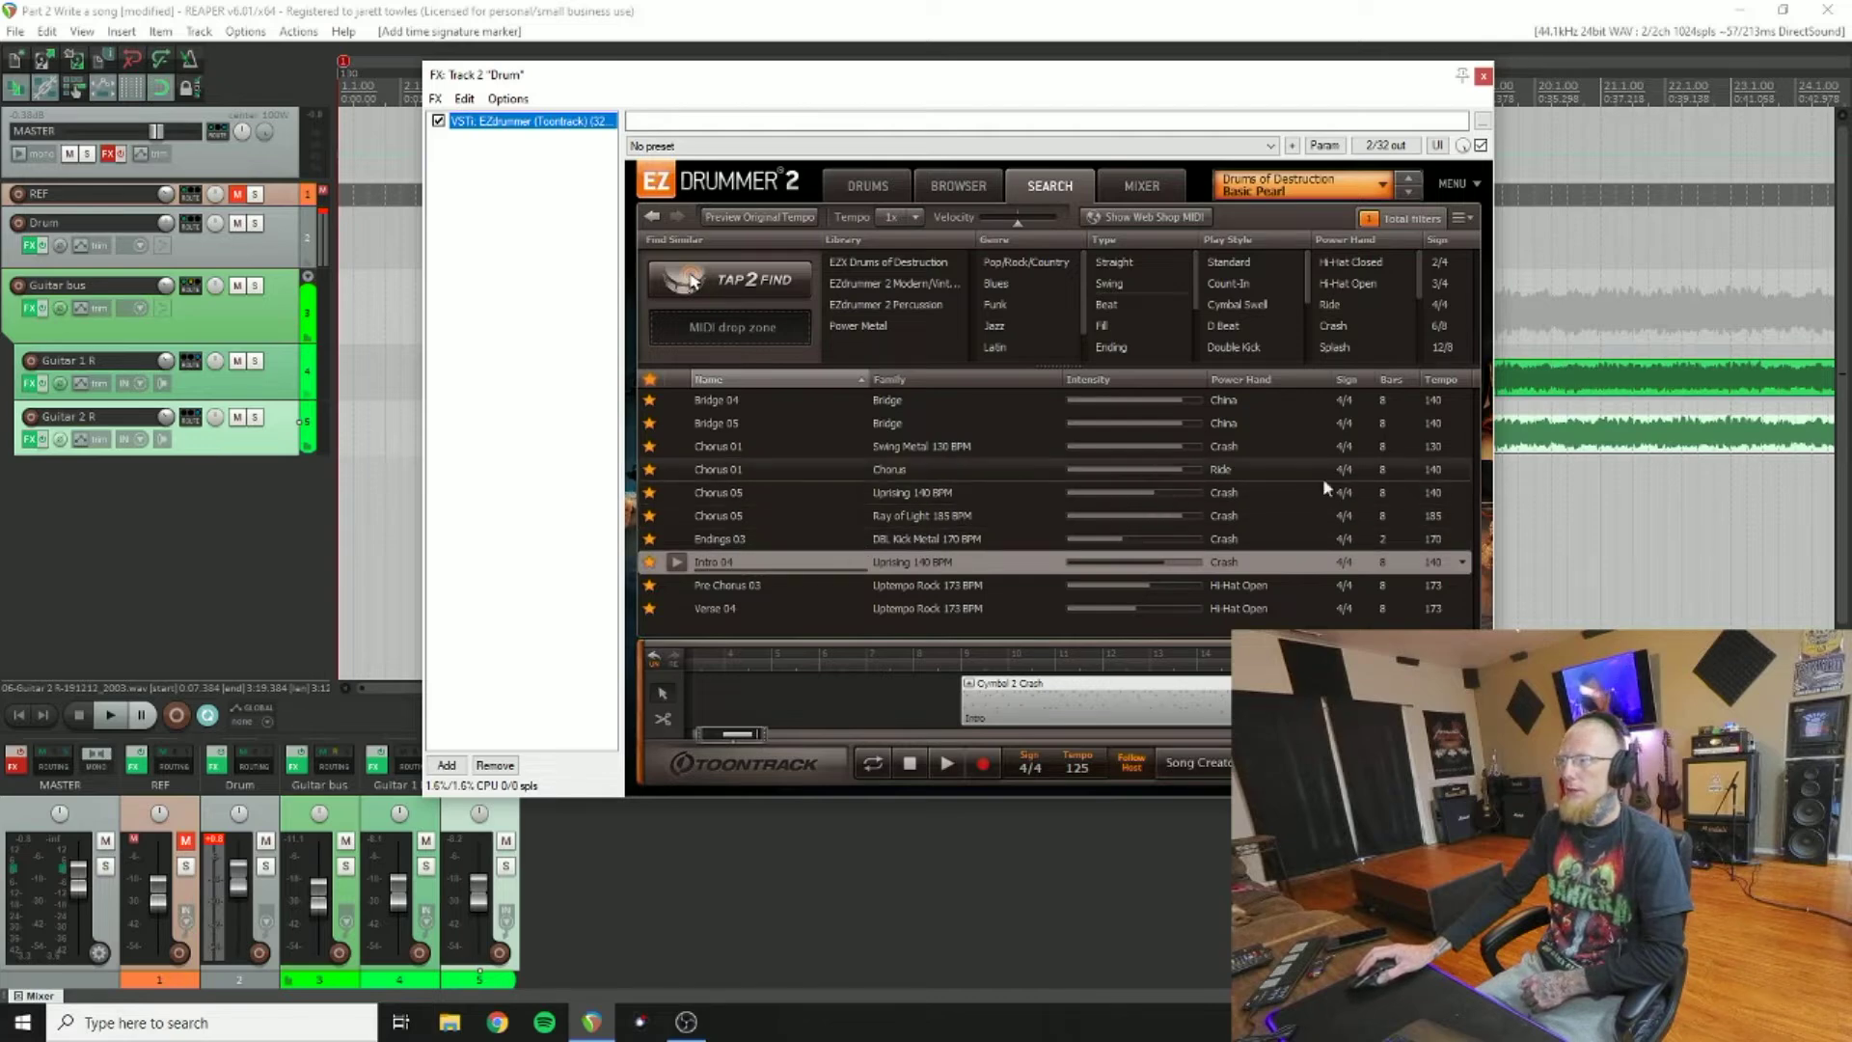
left_click_drag(738, 741, 743, 748)
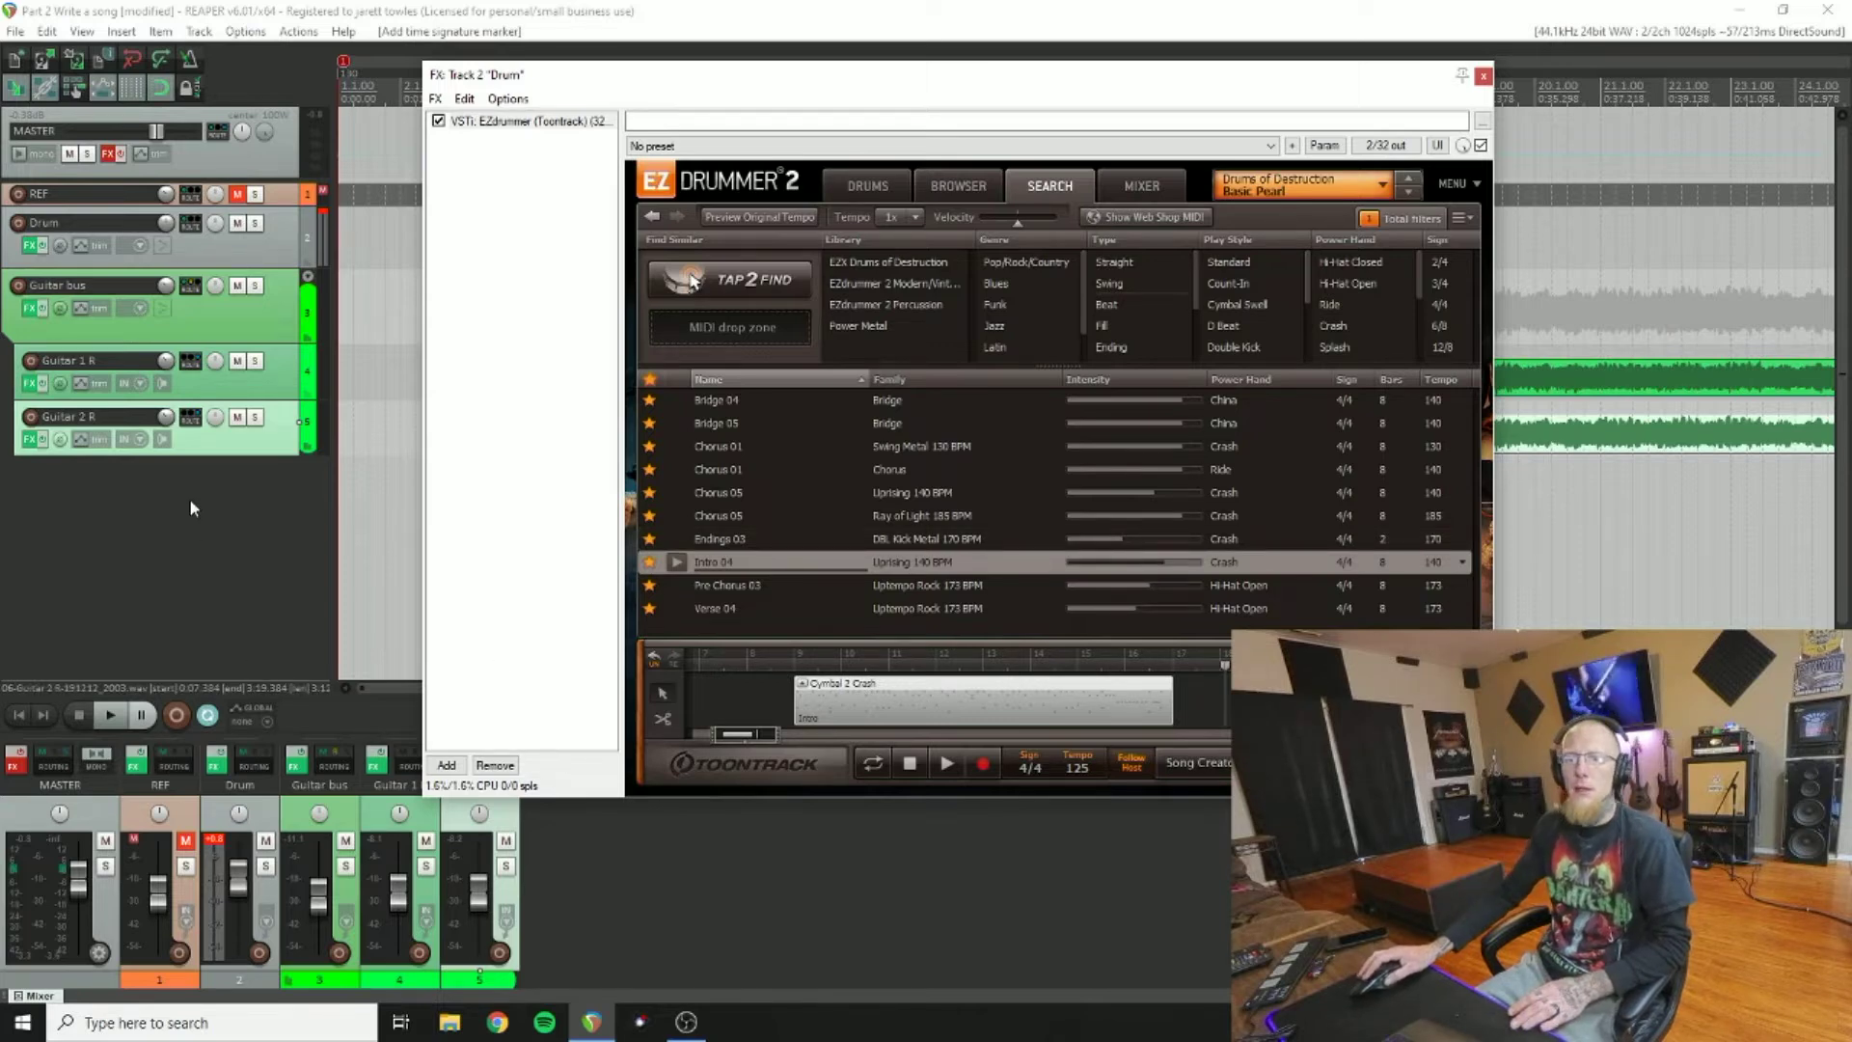
left_click(104, 714)
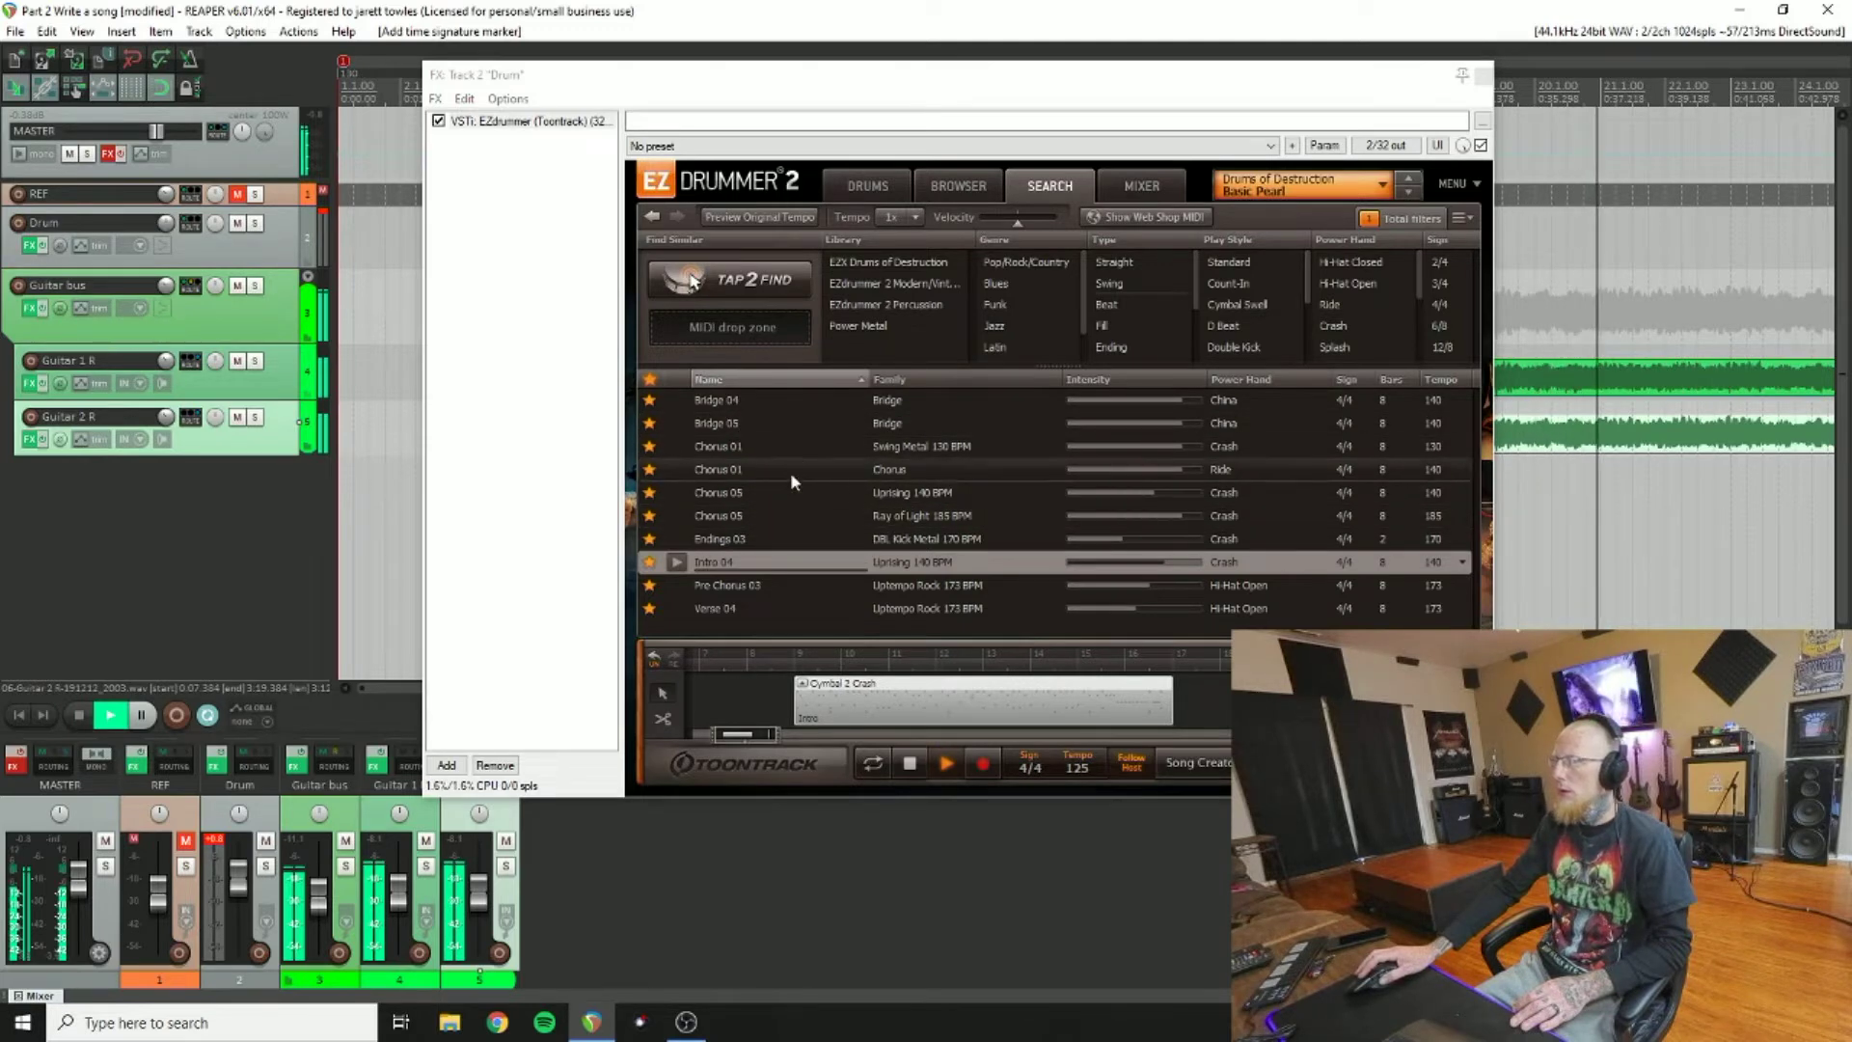
Step: Audition Bridge 04, Swing Metal Chorus 01, Chorus 01, Uprising and Ray of Light Chorus 05, and Endings 03
left_click(681, 403)
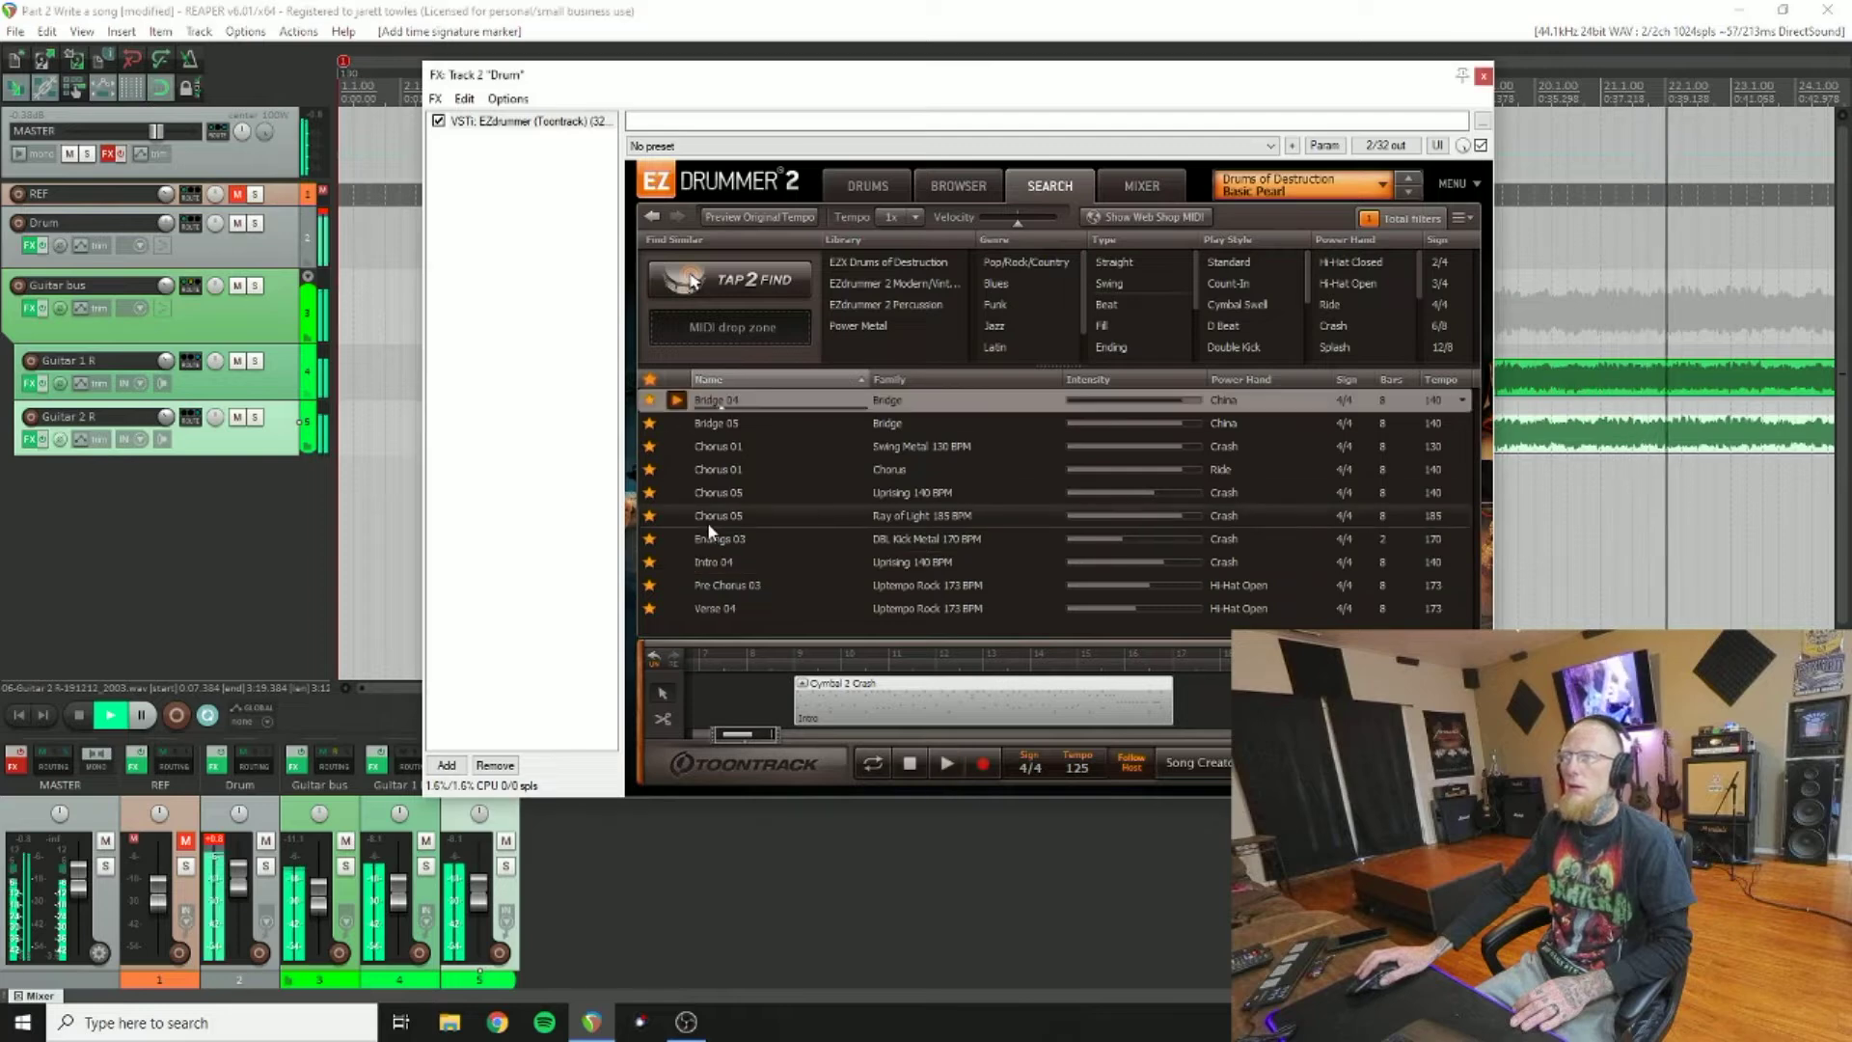
left_click(678, 447)
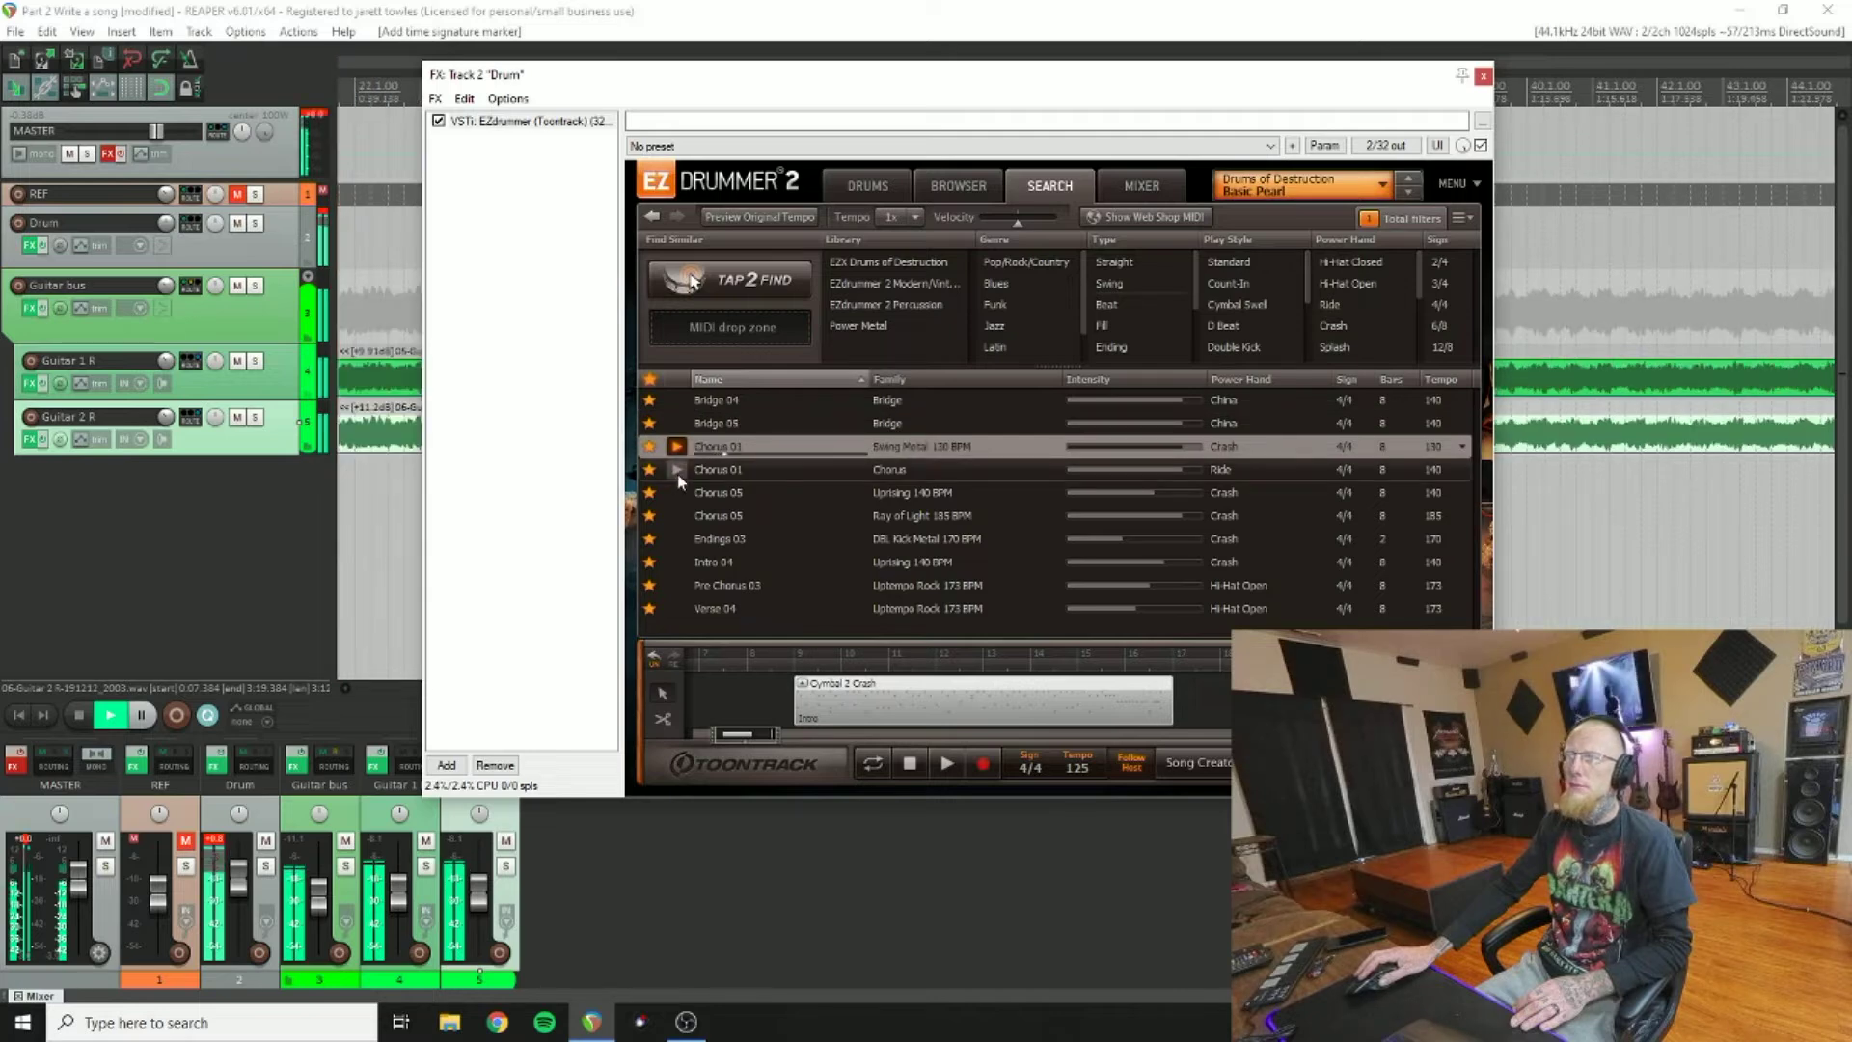
left_click(677, 470)
left_click(677, 493)
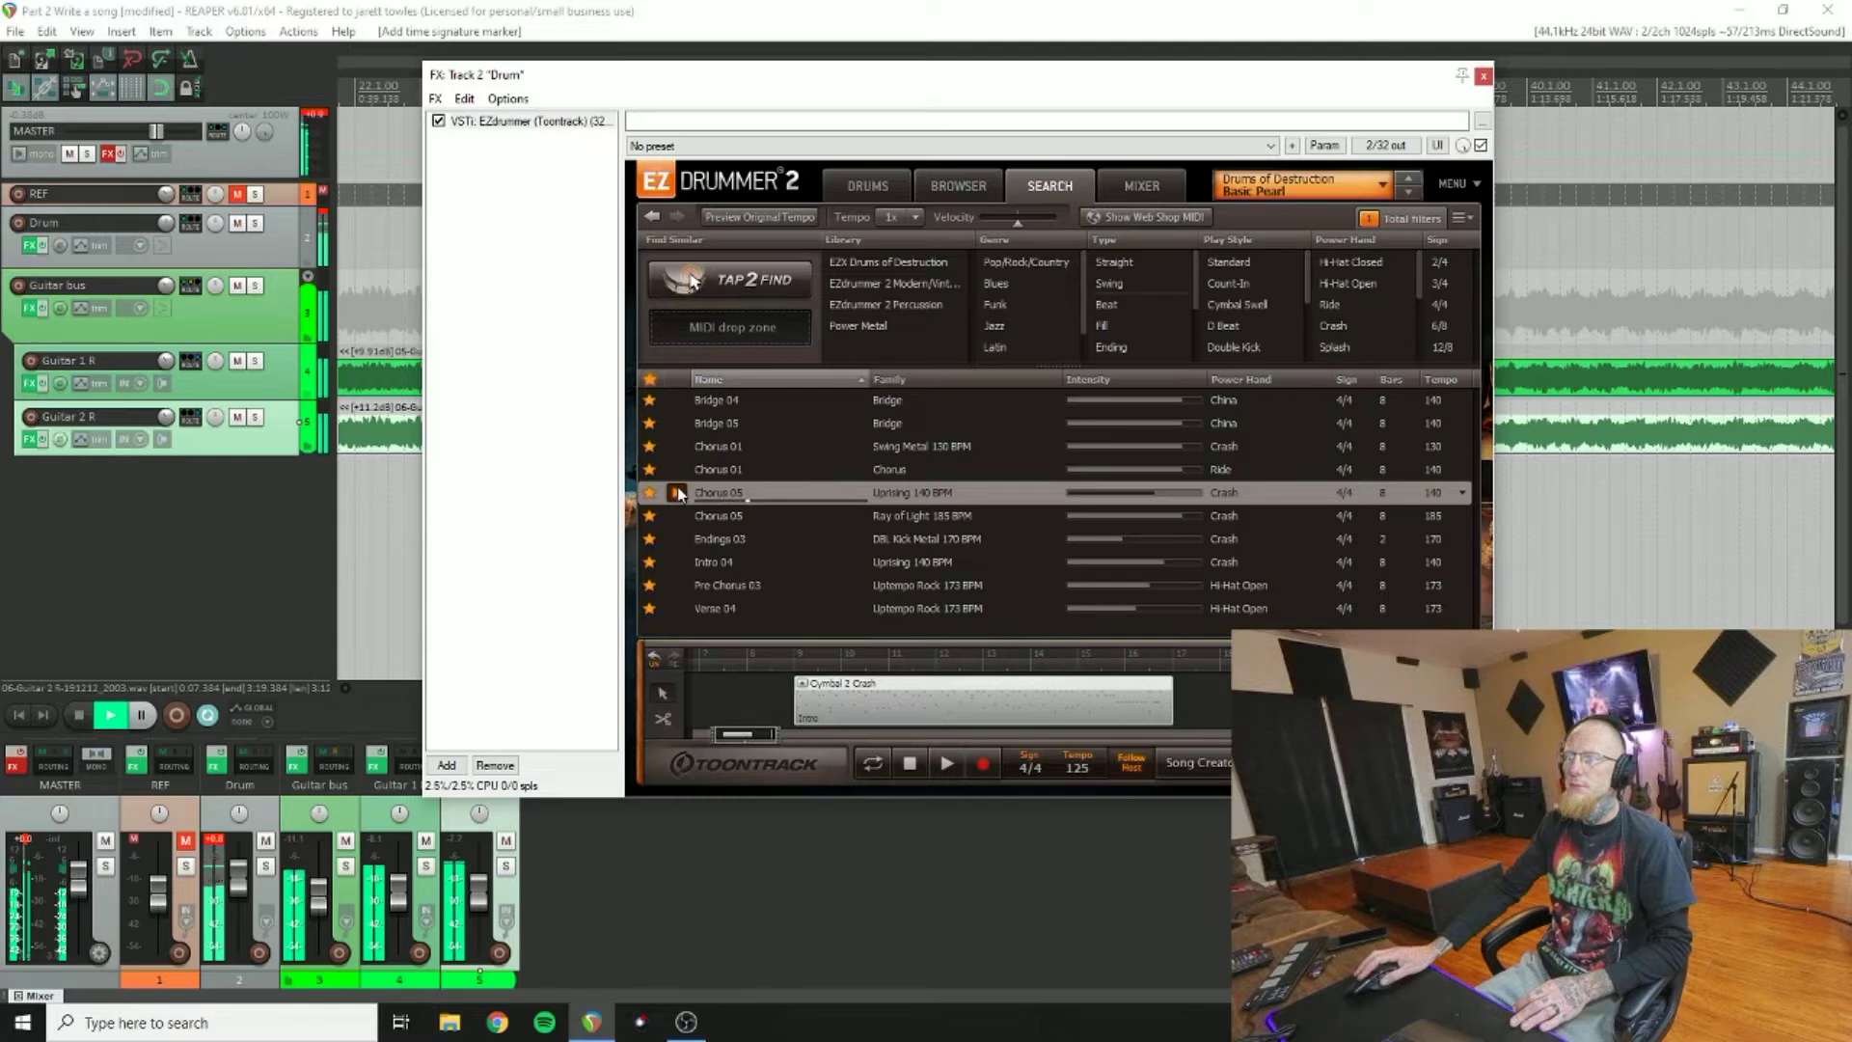
left_click(677, 516)
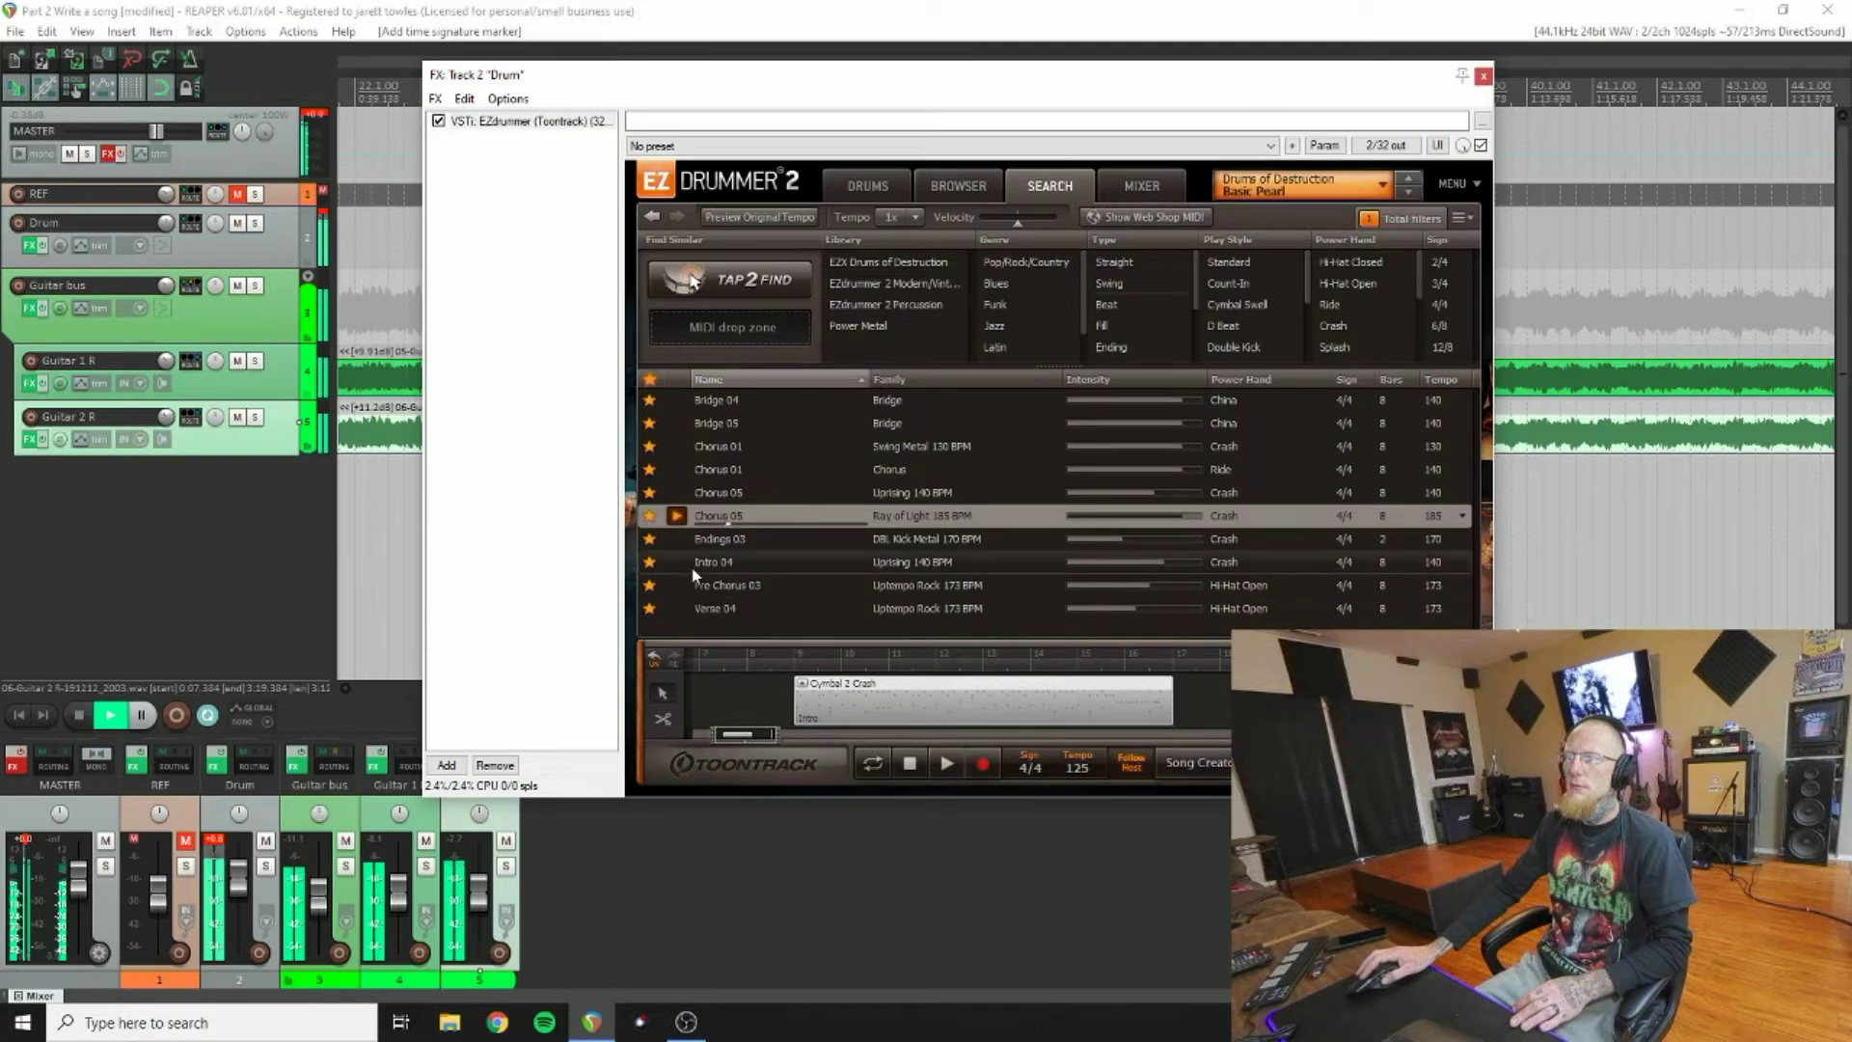
left_click(679, 538)
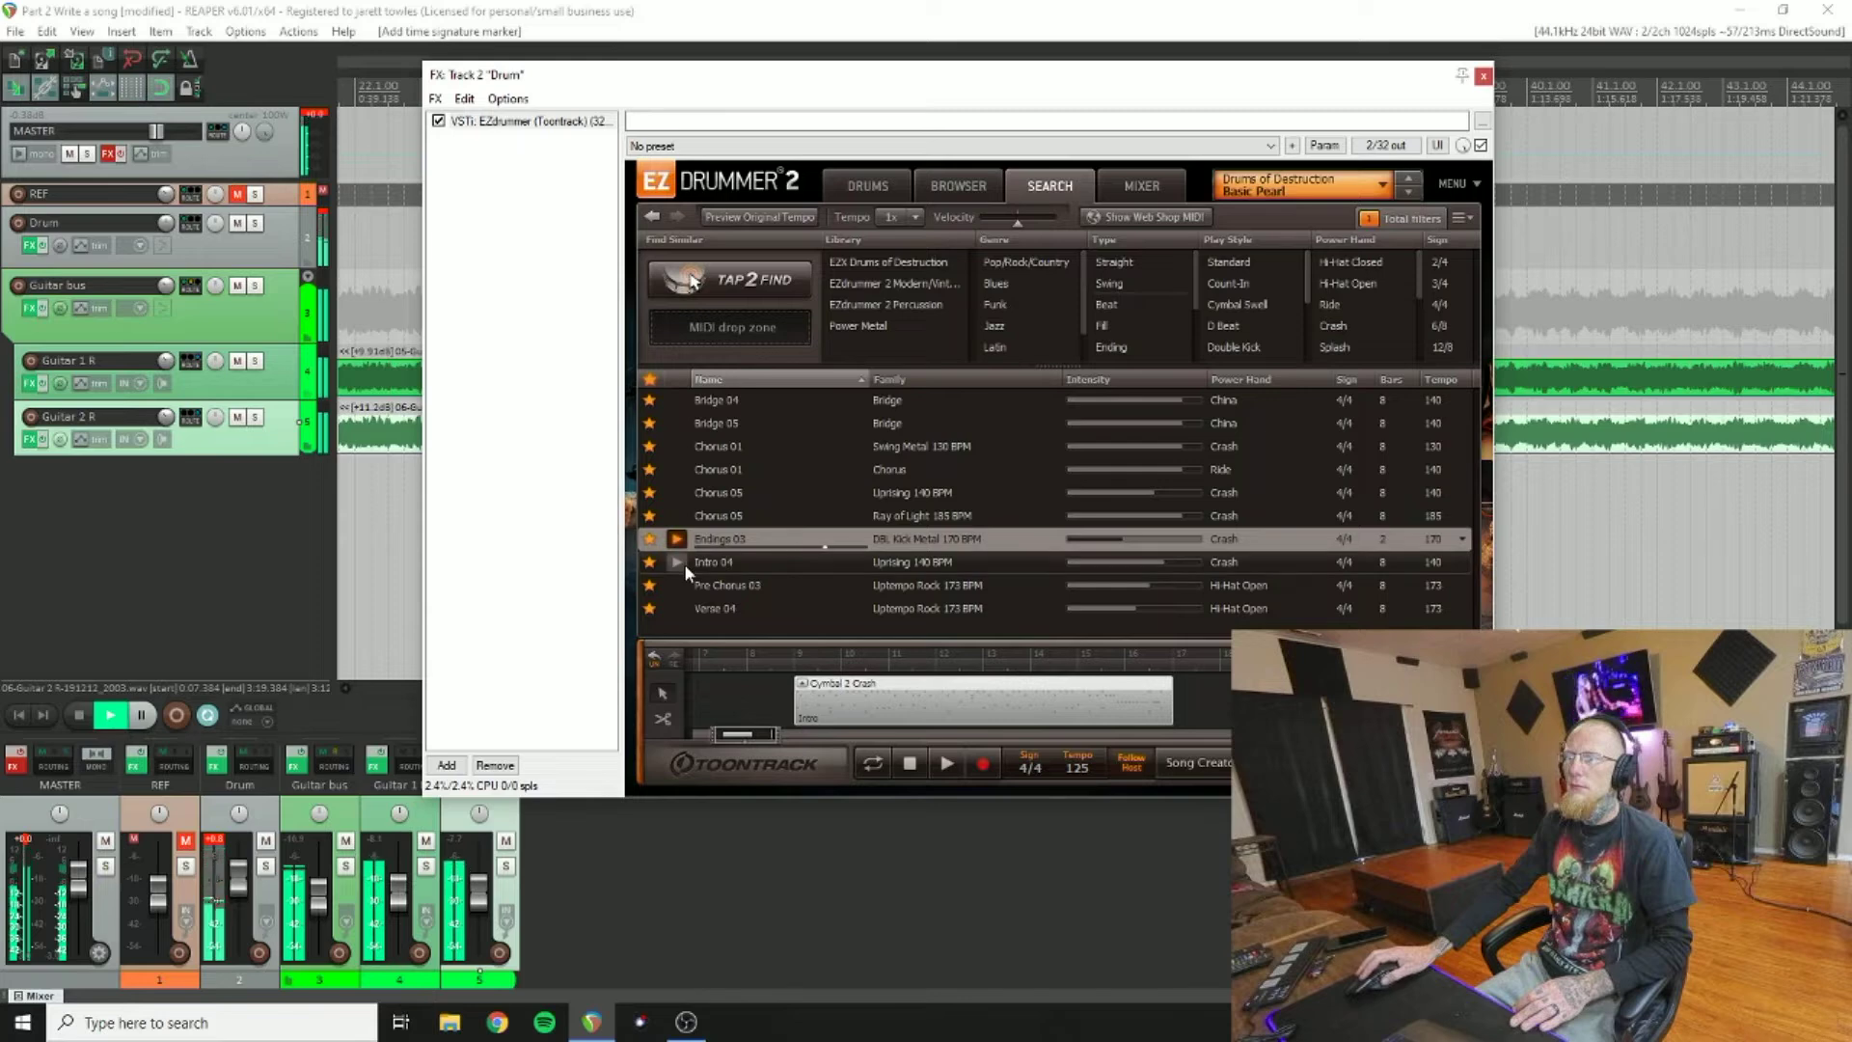
Step: Compare Pre Chorus 03 with Verse 04, place Pre Chorus 03 after the Intro, and stop playback
left_click(686, 586)
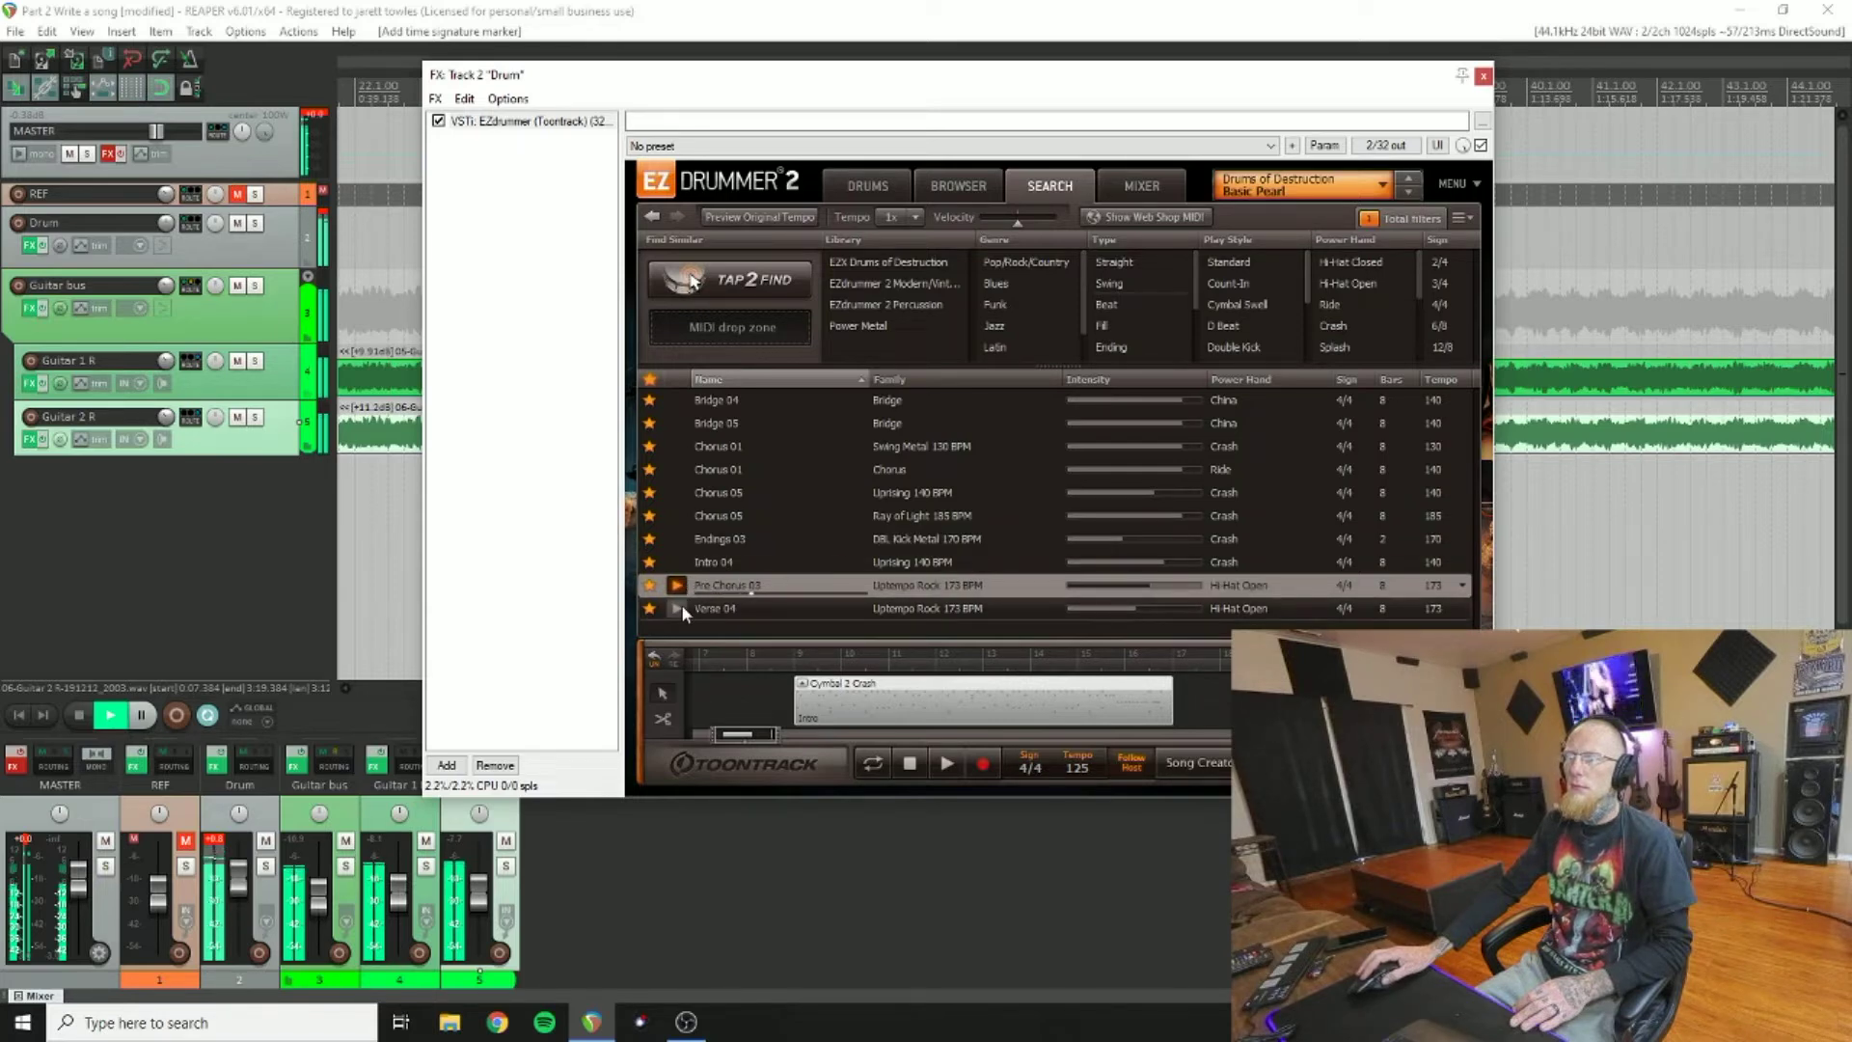
left_click(681, 606)
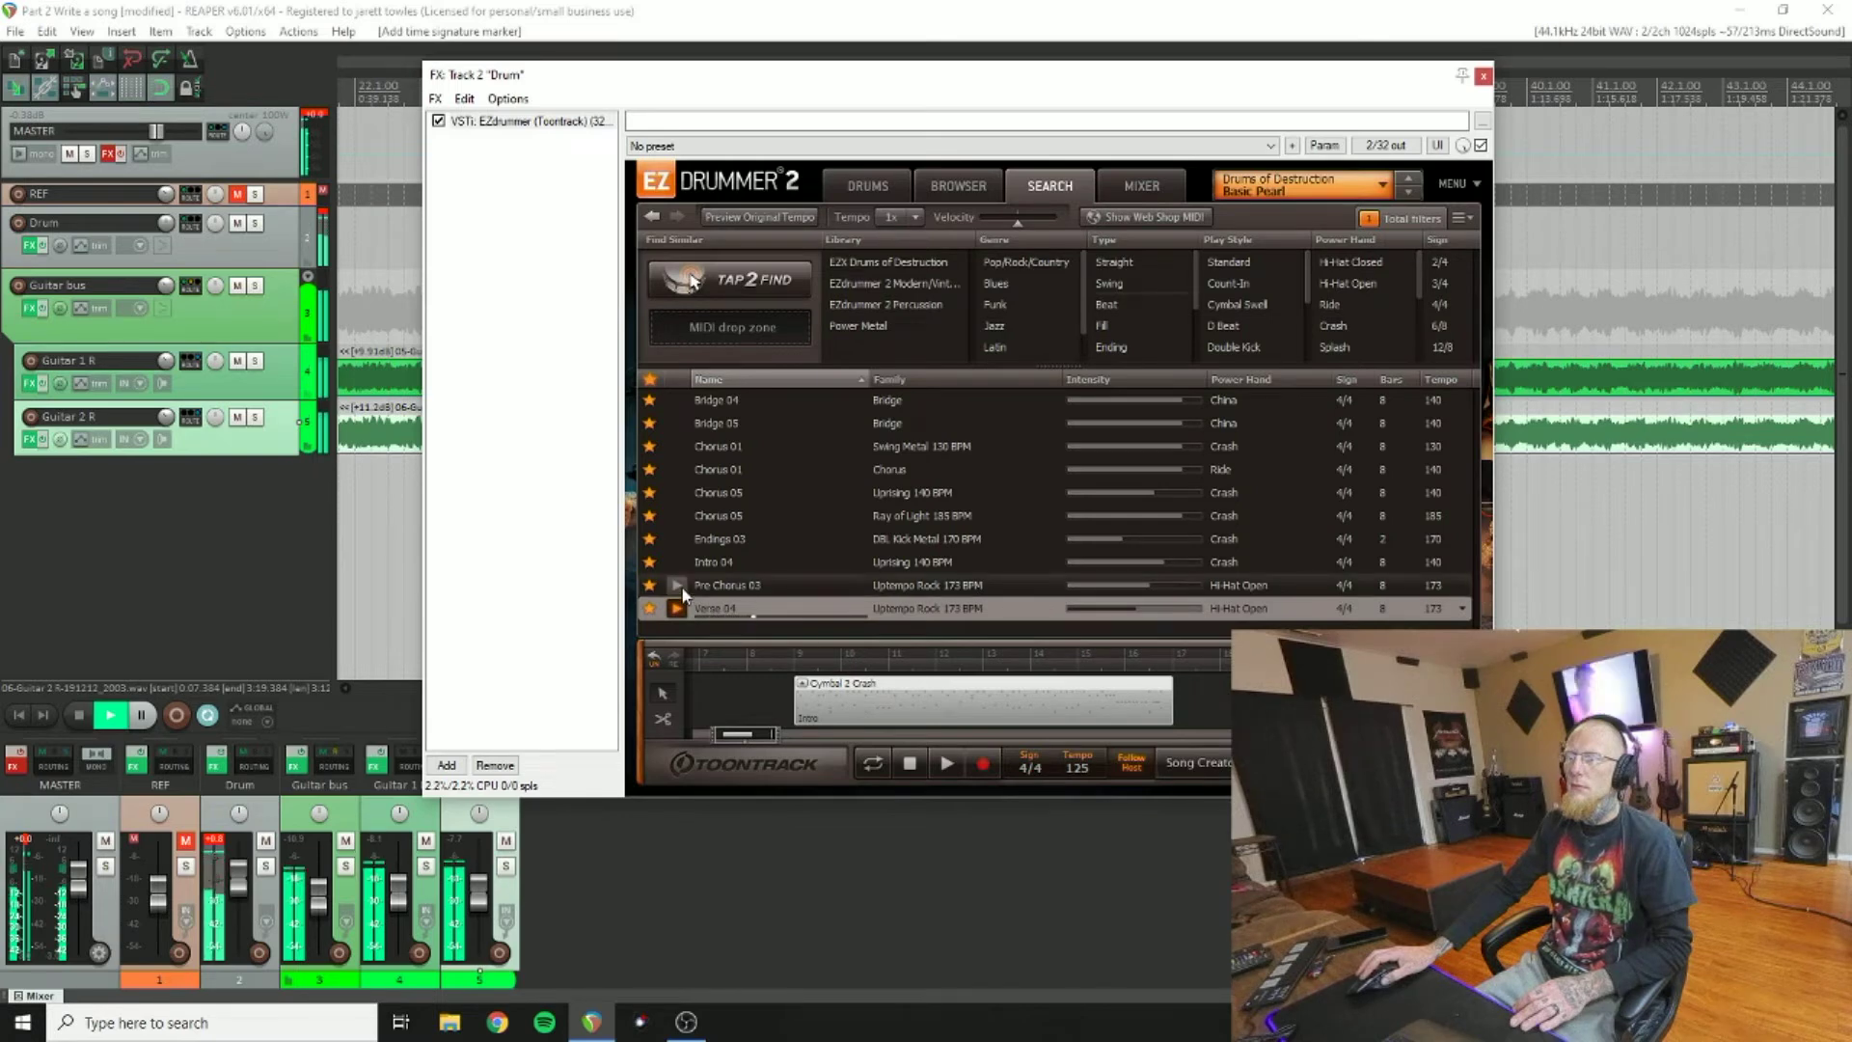
left_click(679, 587)
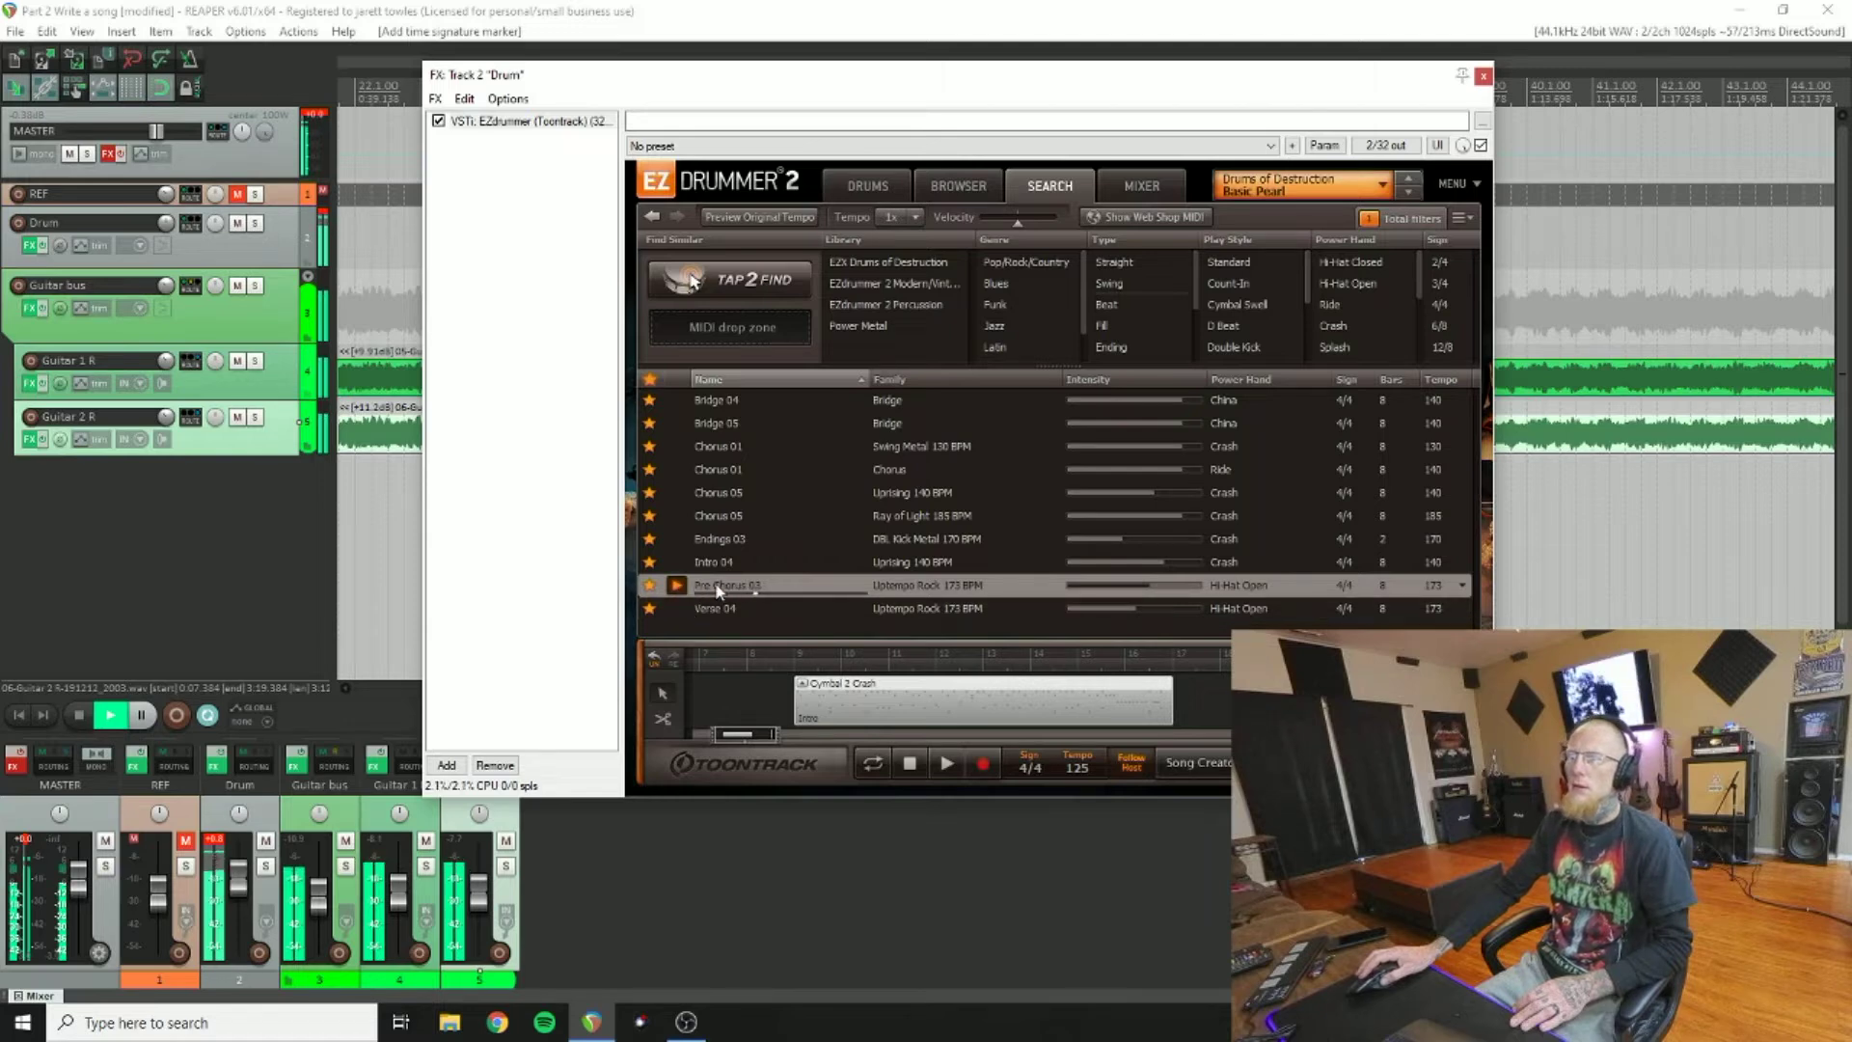
left_click_drag(716, 591, 1150, 695)
left_click(79, 715)
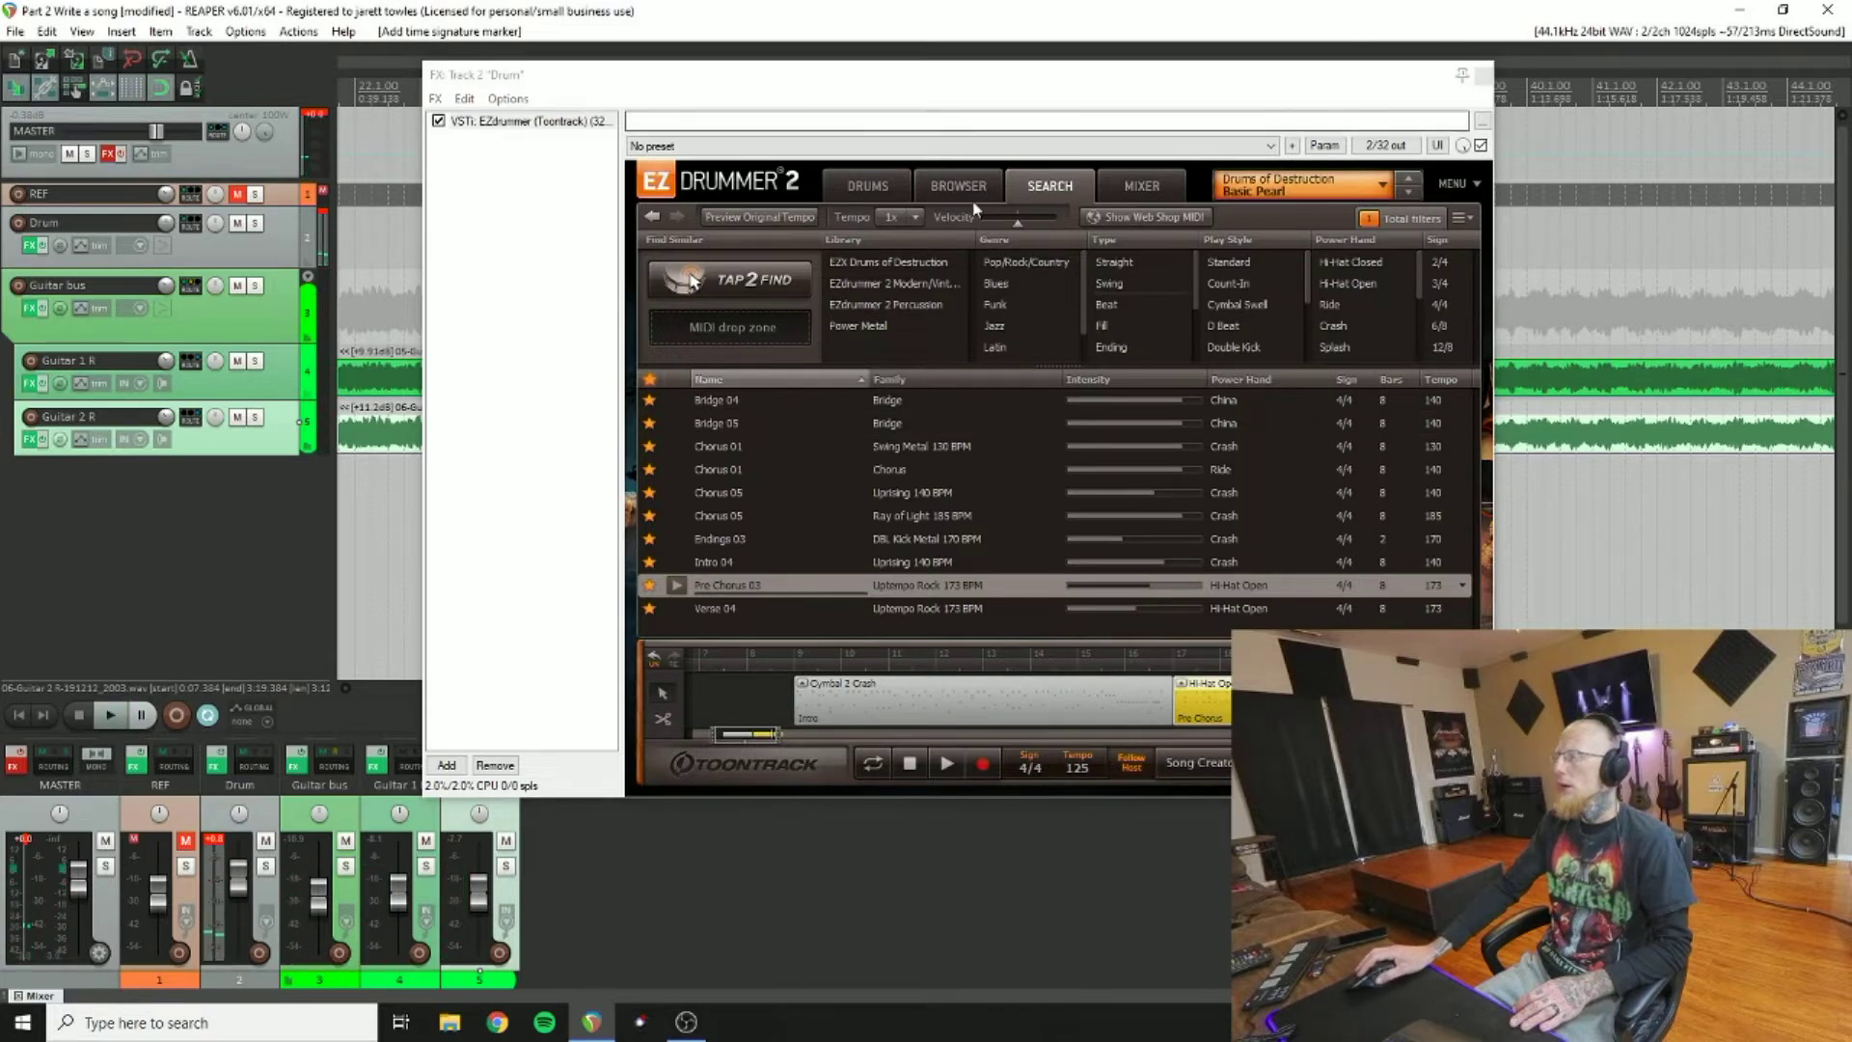
Step: Close the EZdrummer 2 window and play the song
left_click(1483, 78)
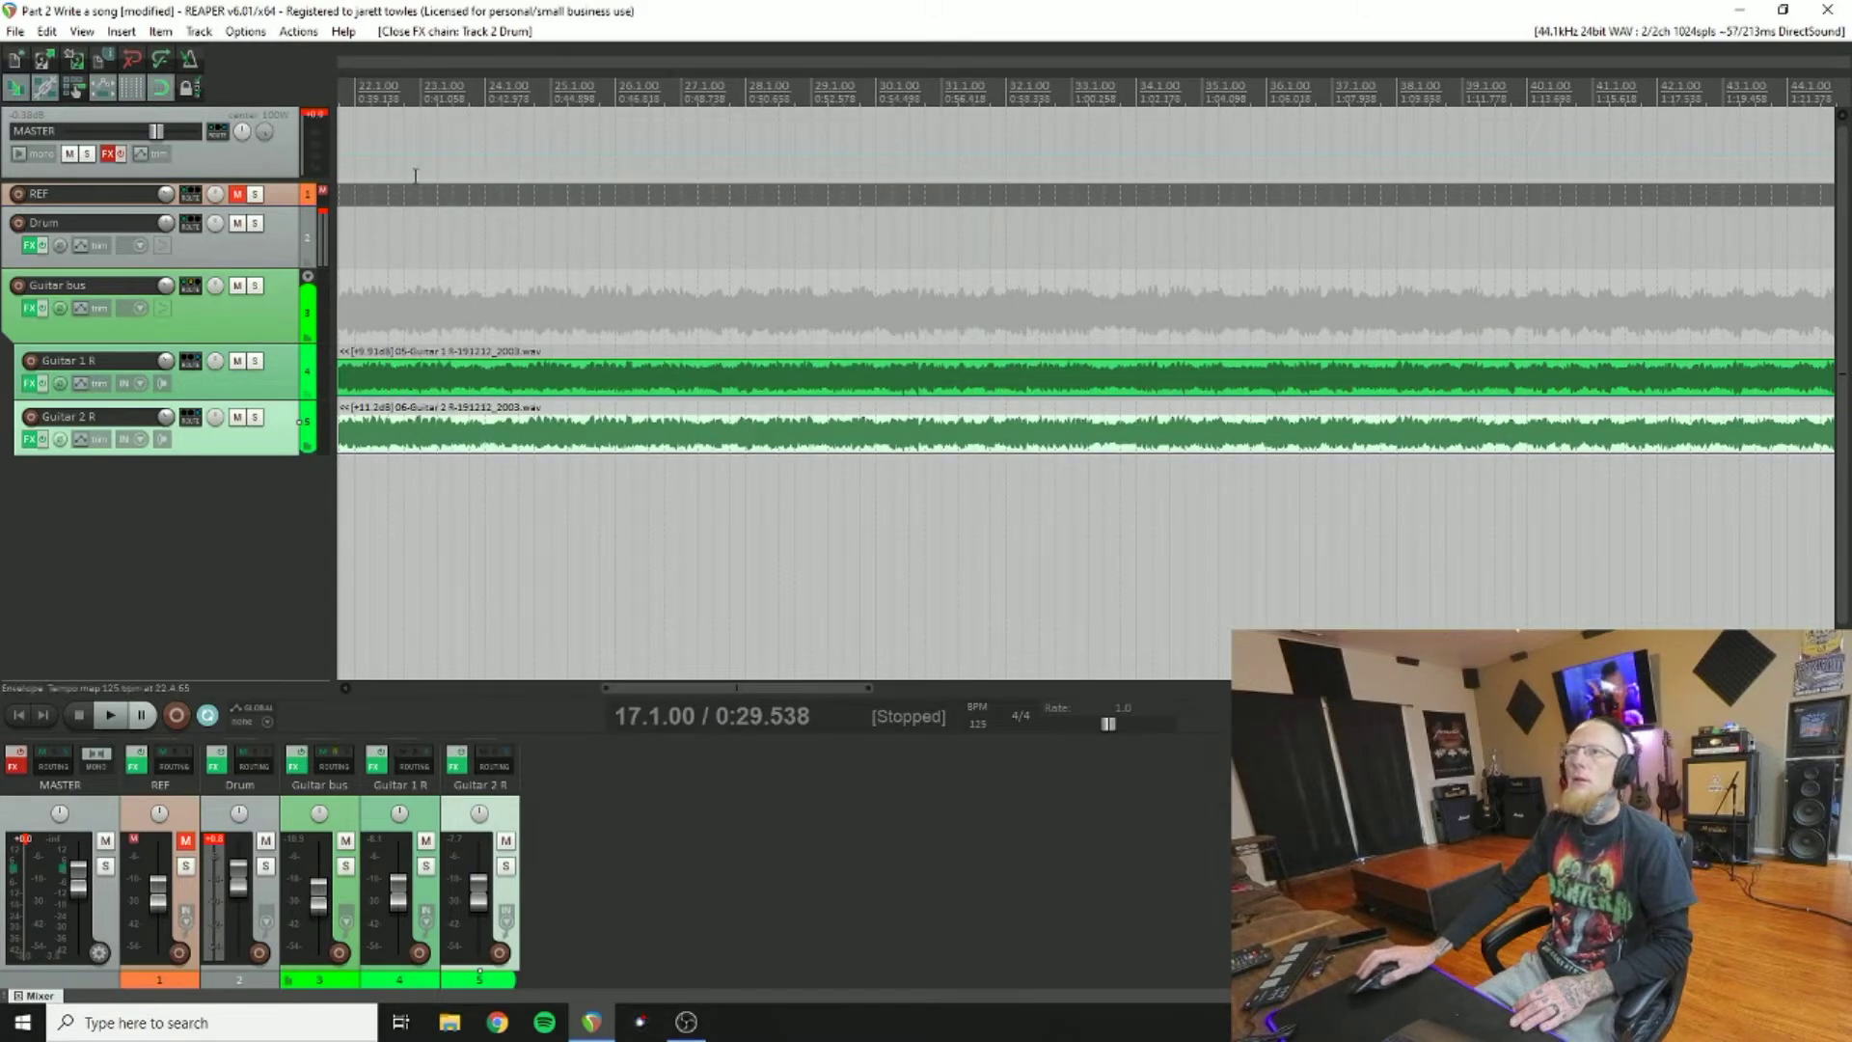
left_click_drag(657, 688, 492, 701)
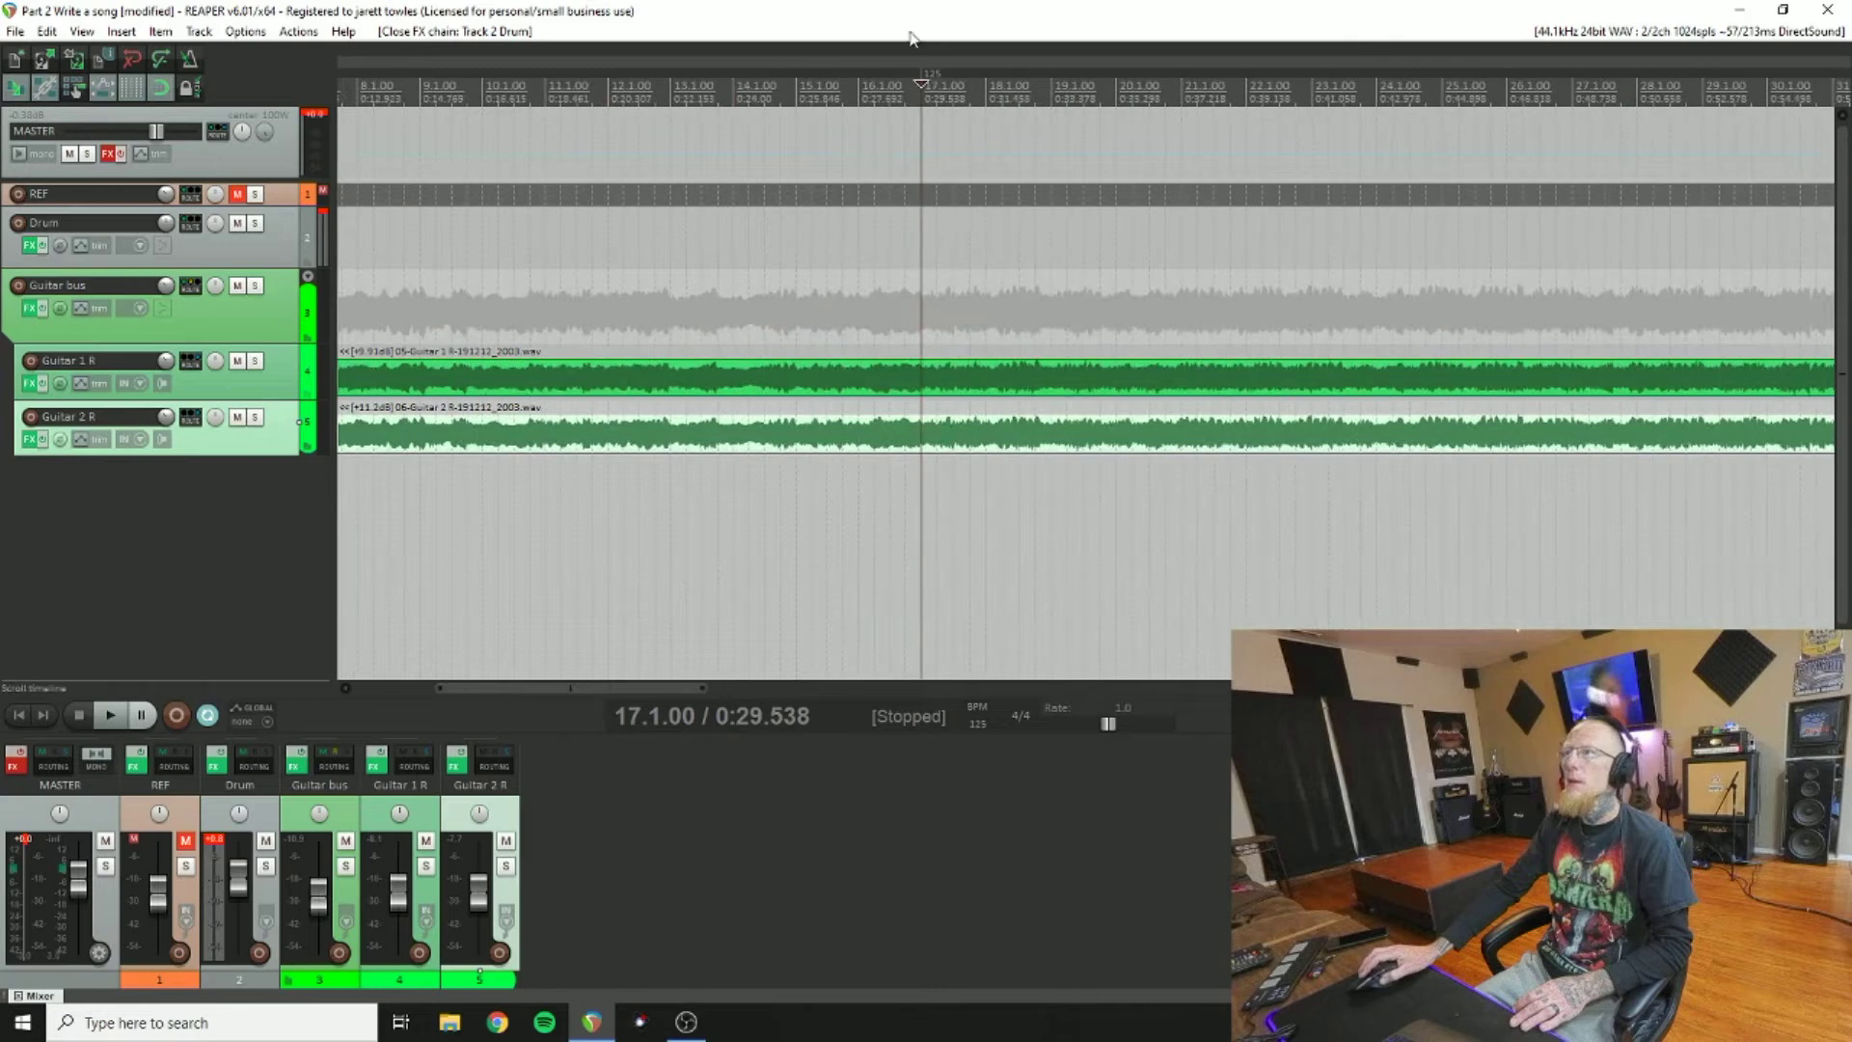
left_click(114, 719)
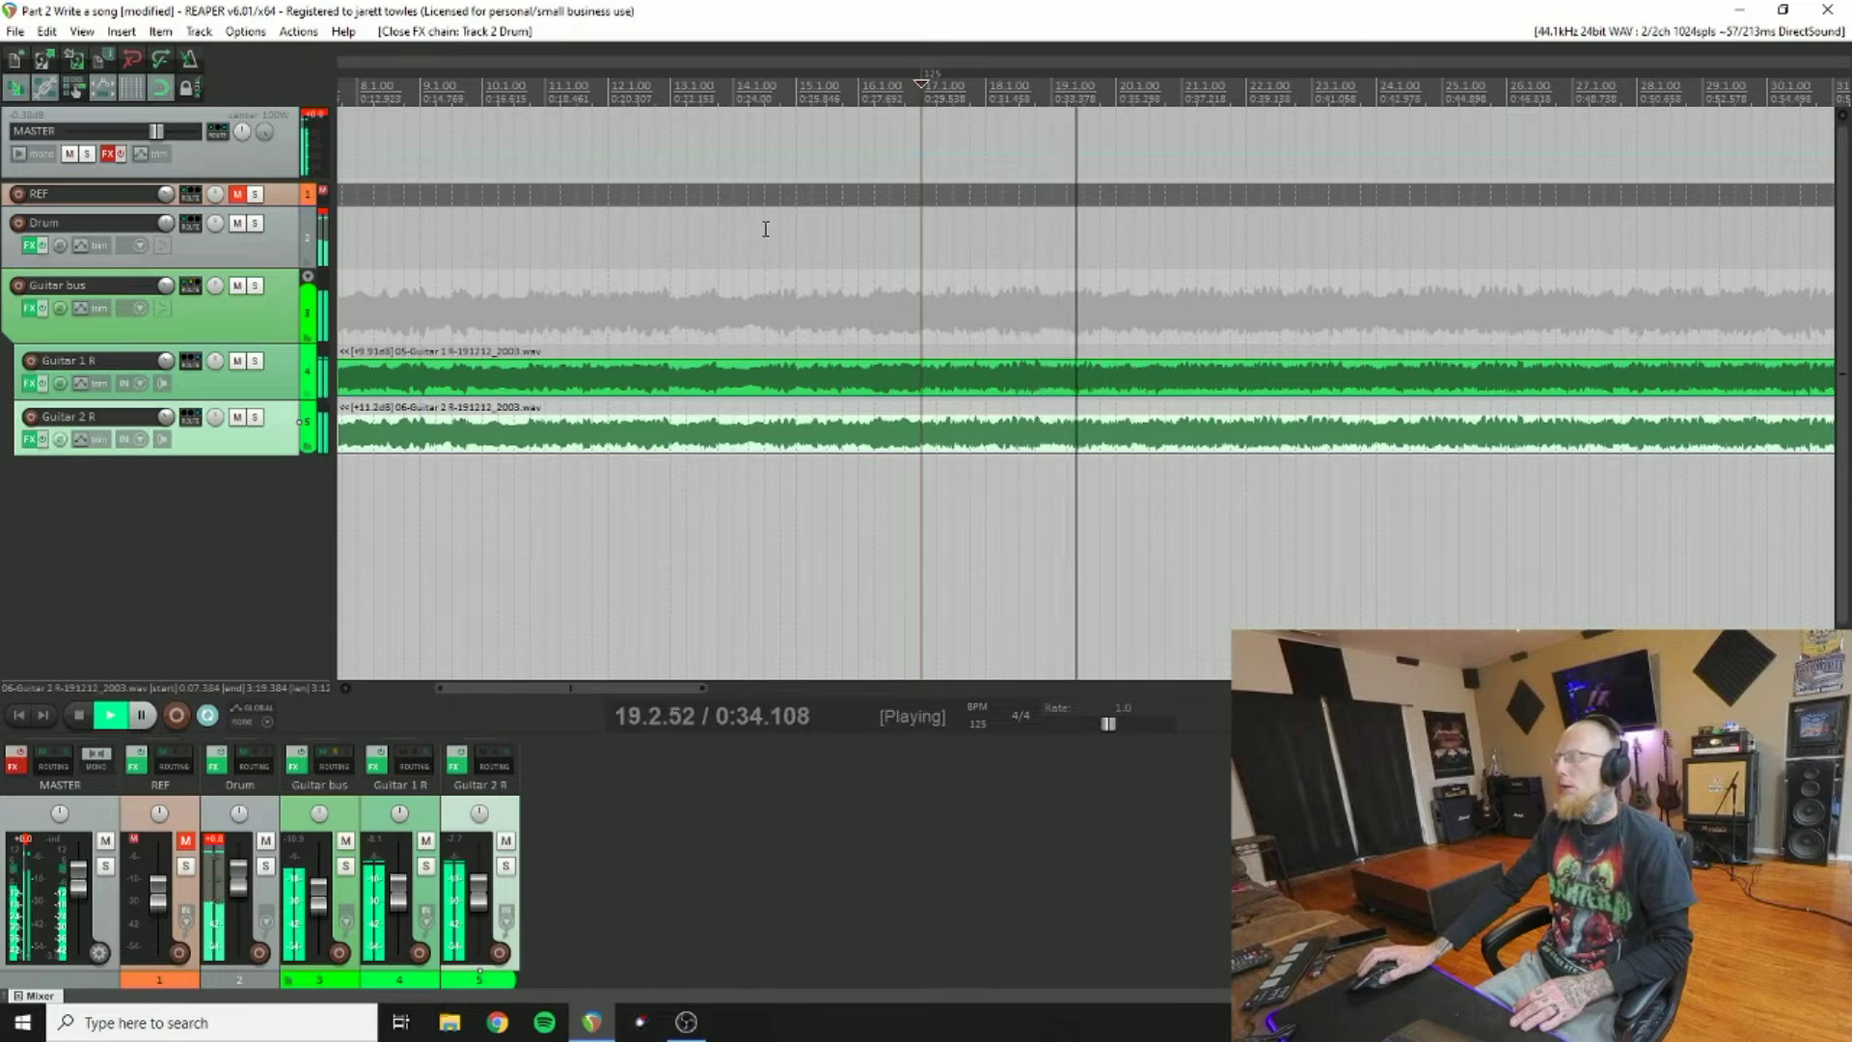
Step: Change the bar 17 tempo marker from 125 to 135 BPM
double_click(935, 76)
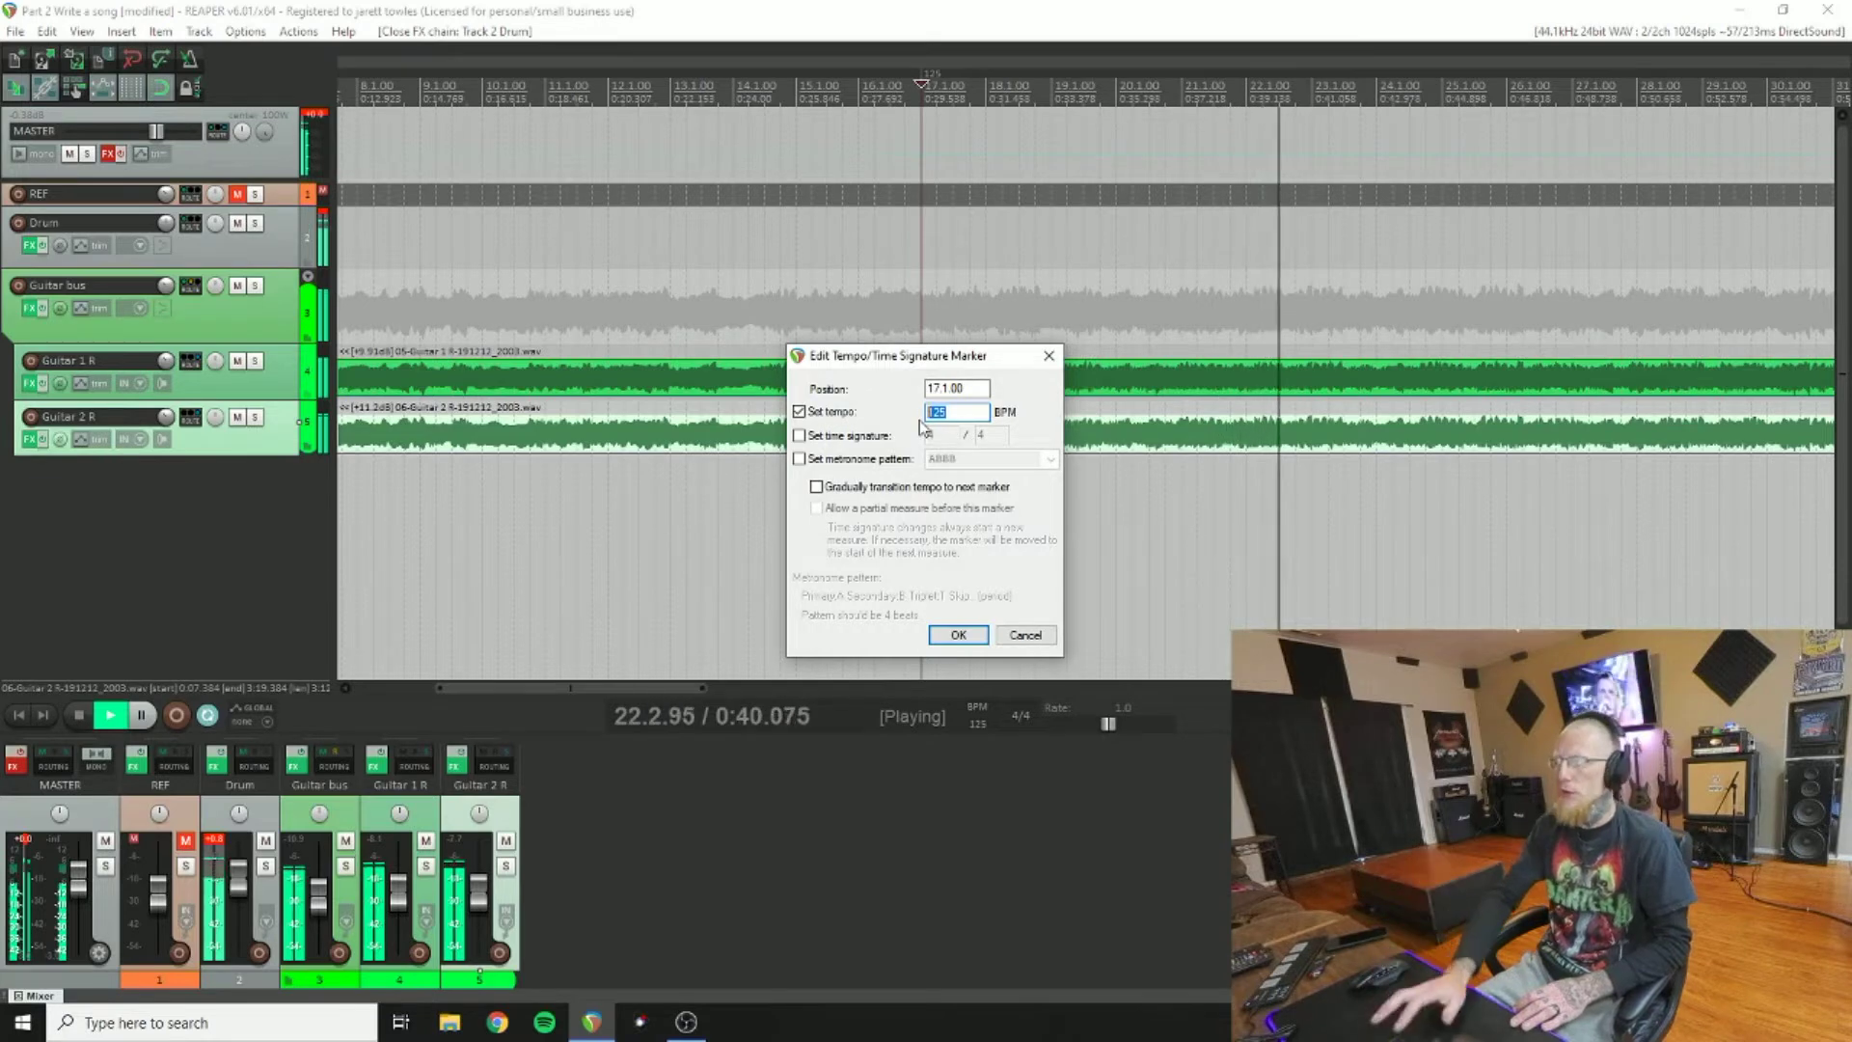
type("135")
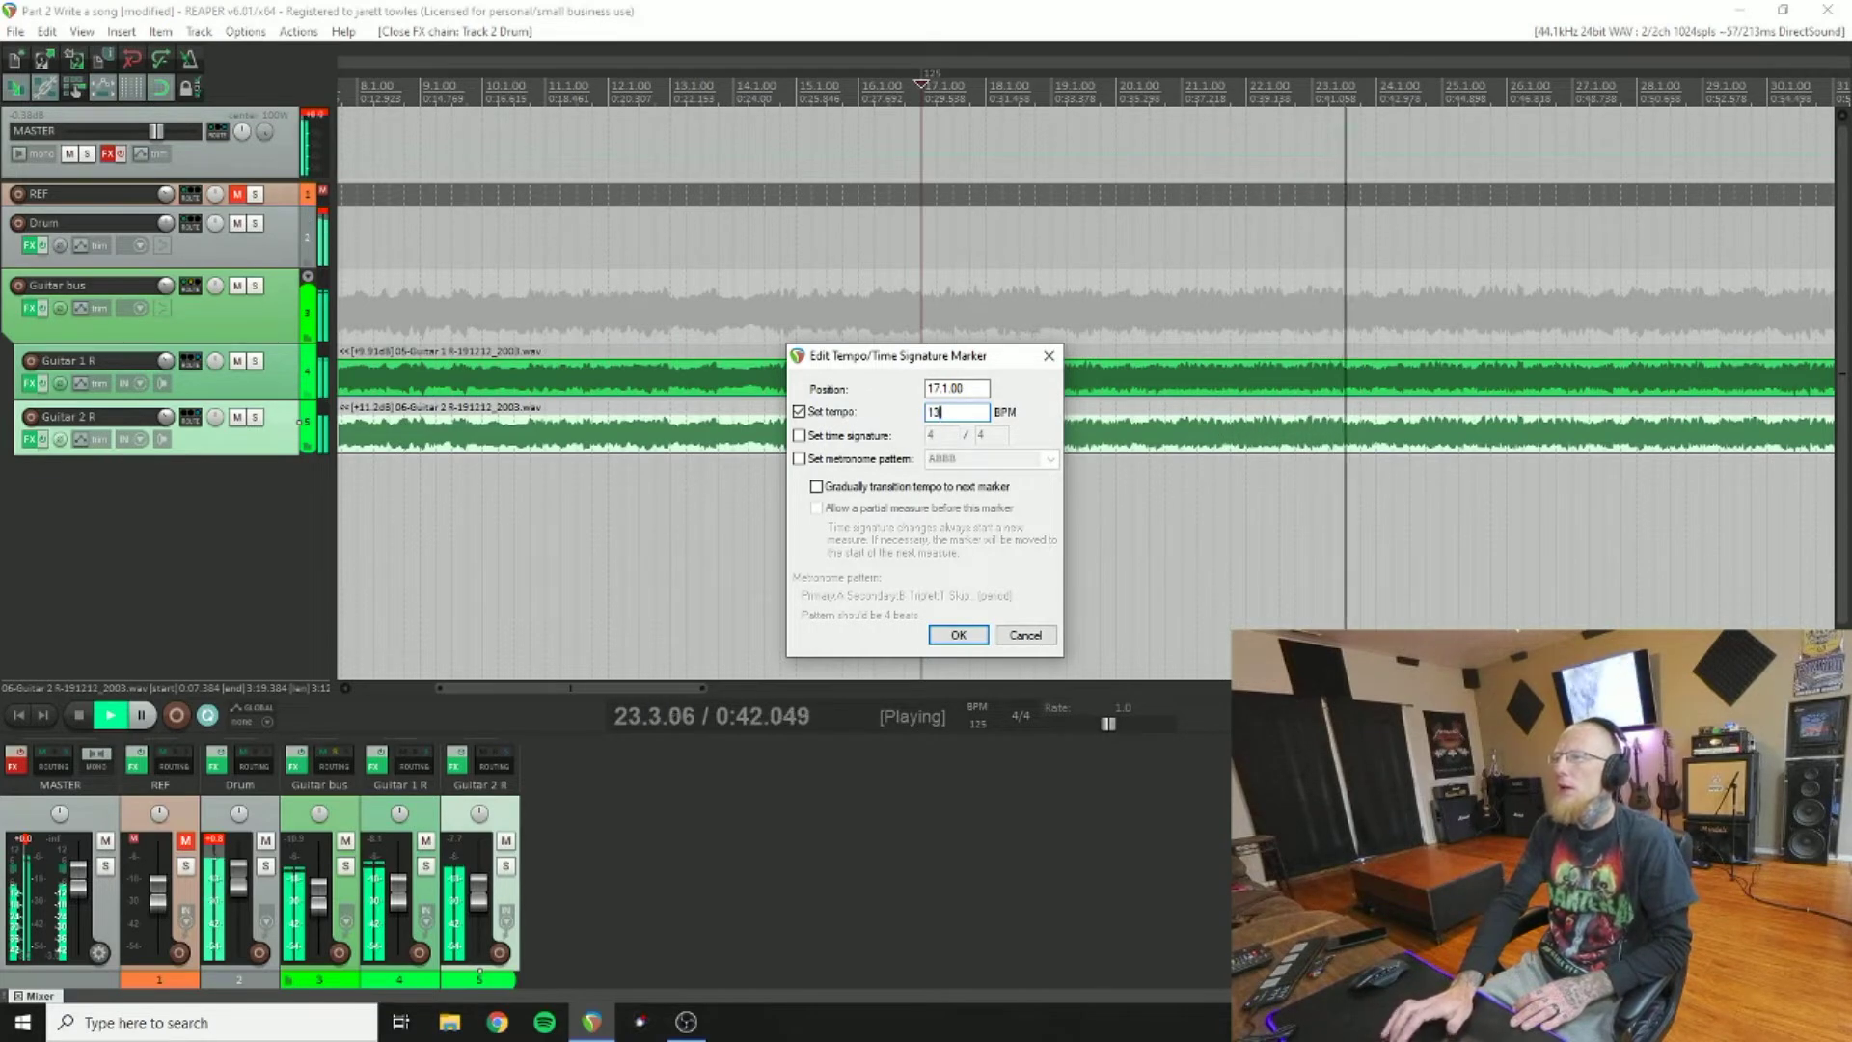
left_click(958, 635)
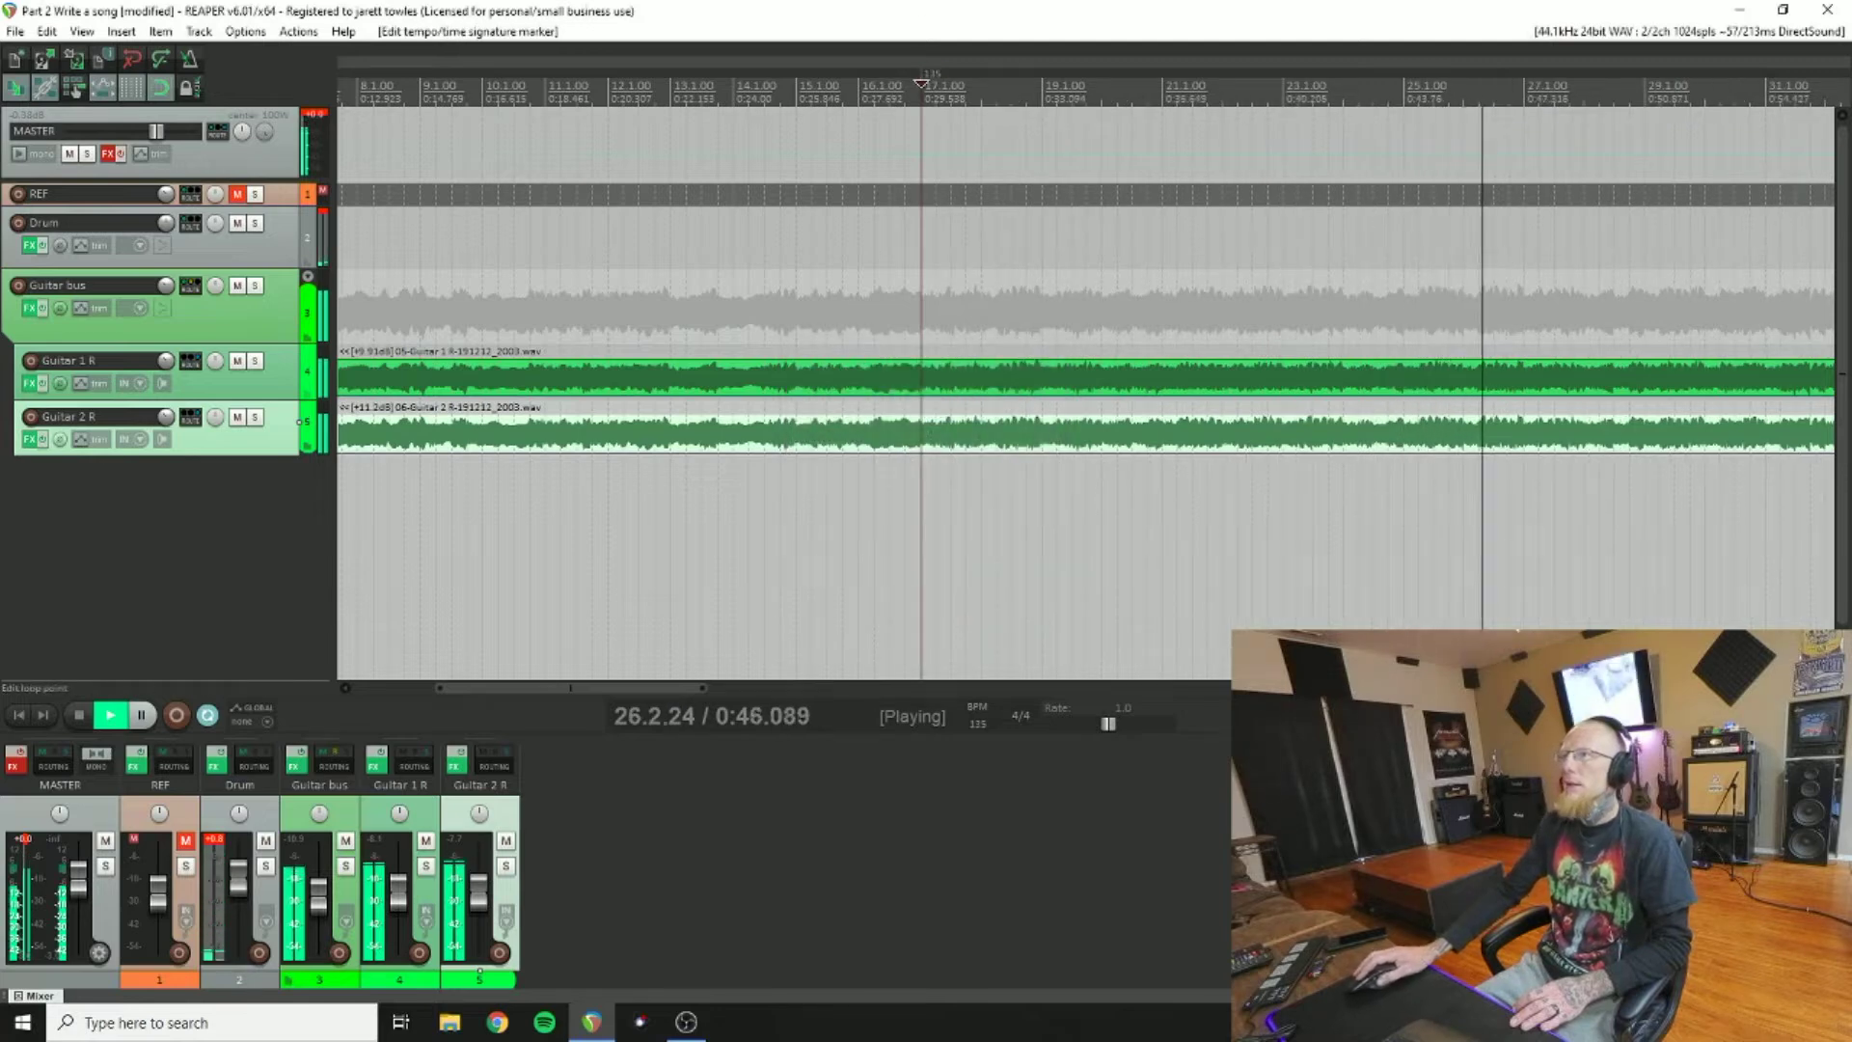
Step: Replay from the bar 17 tempo change and stop with the play position at bar 33
left_click(922, 95)
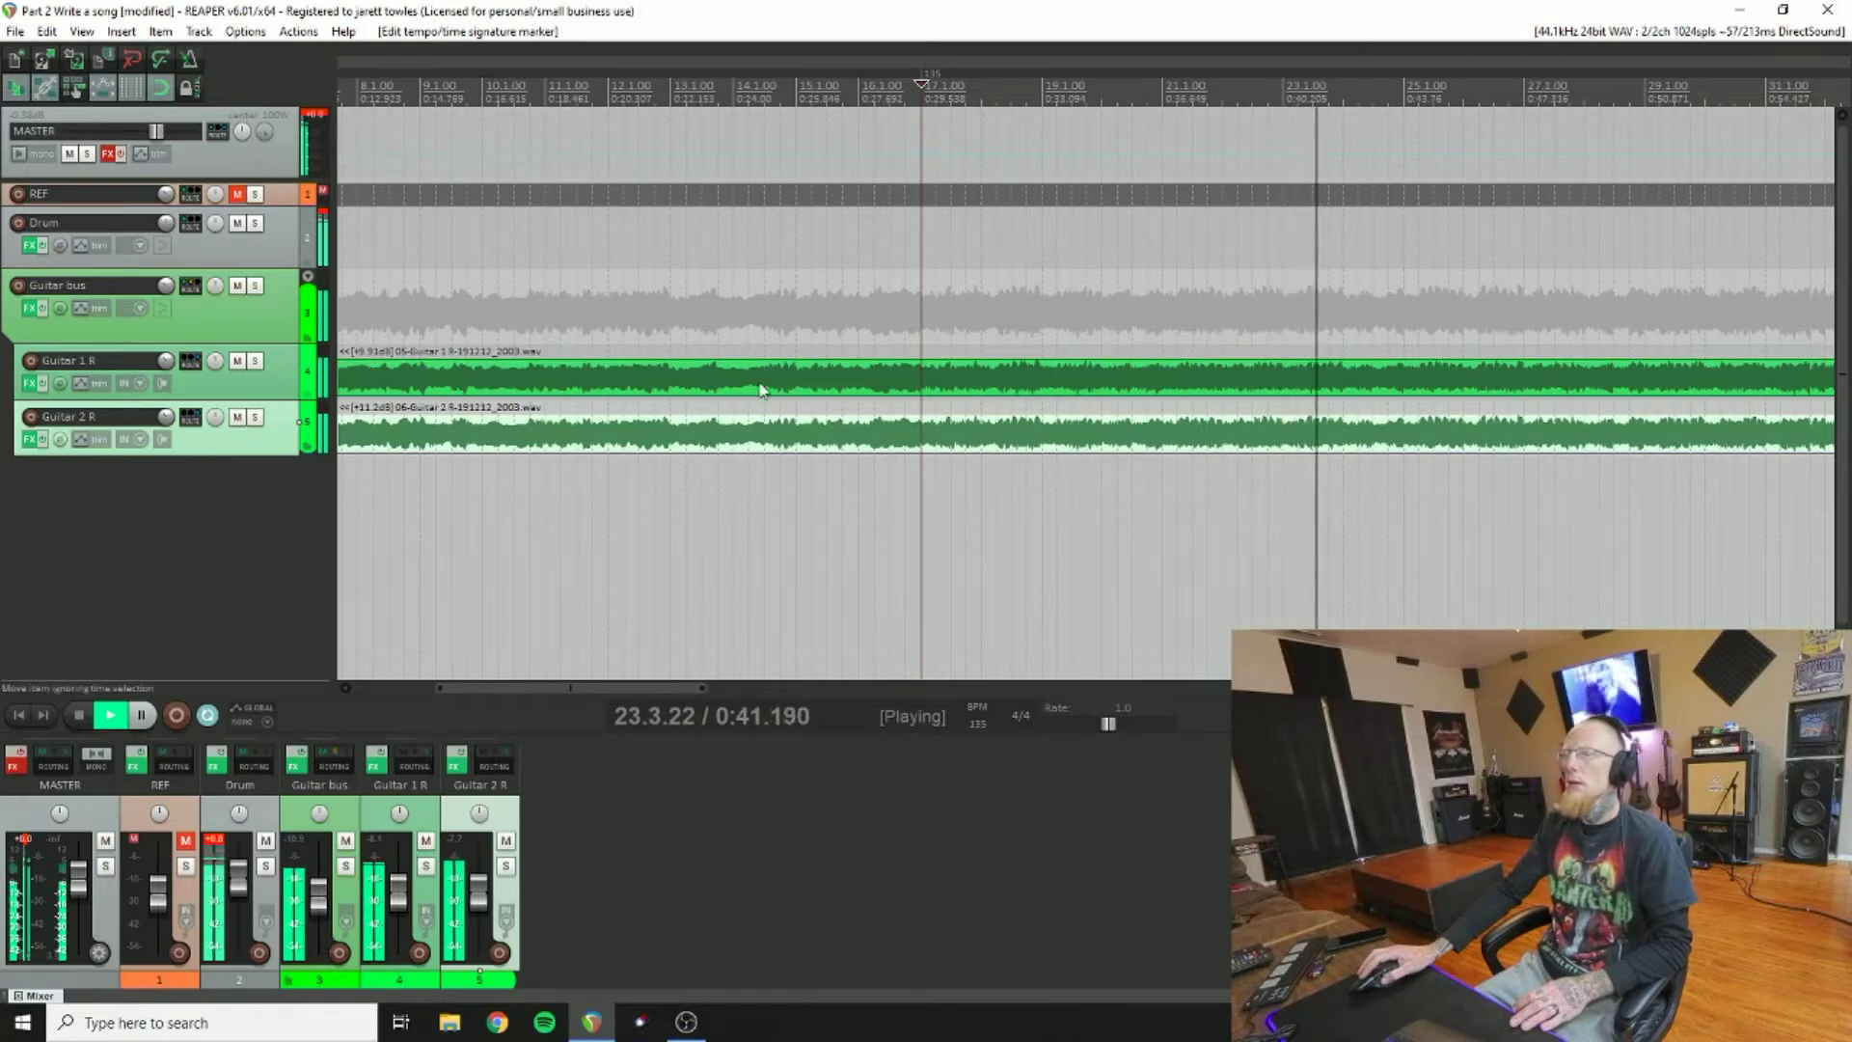
left_click_drag(515, 686, 679, 688)
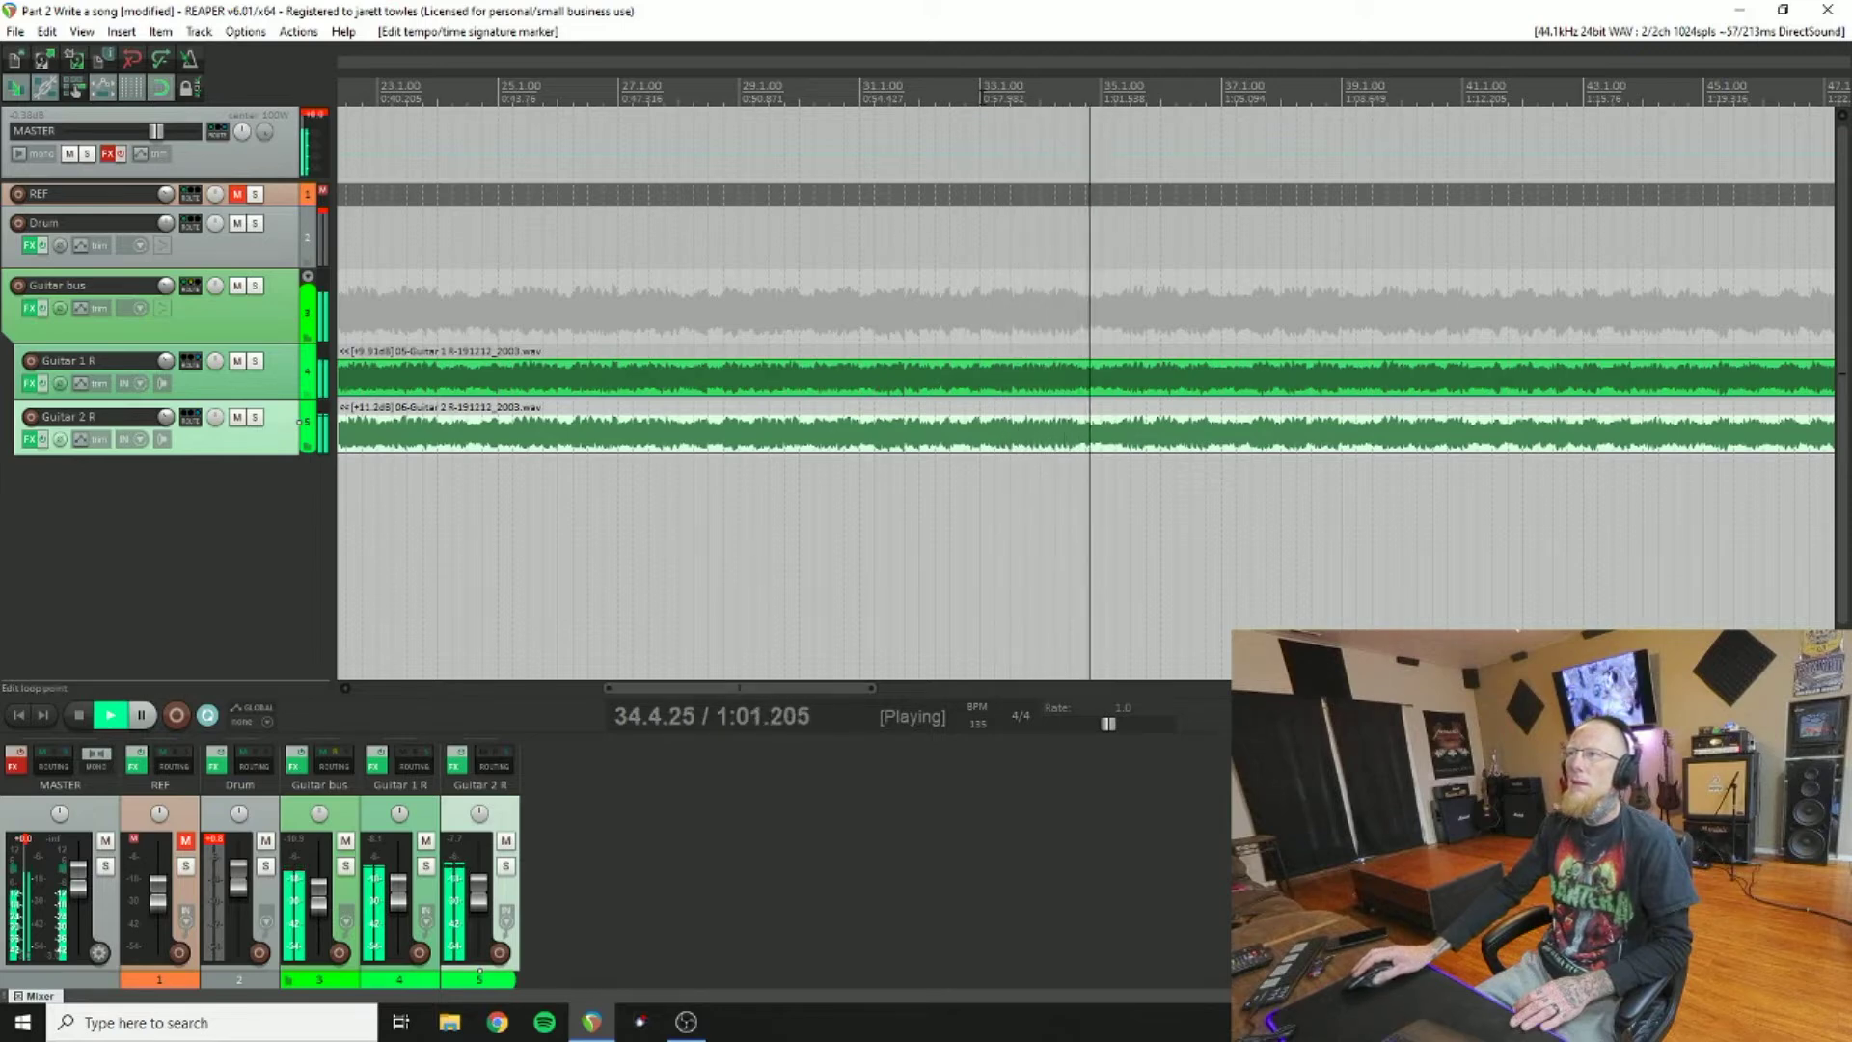
left_click(981, 88)
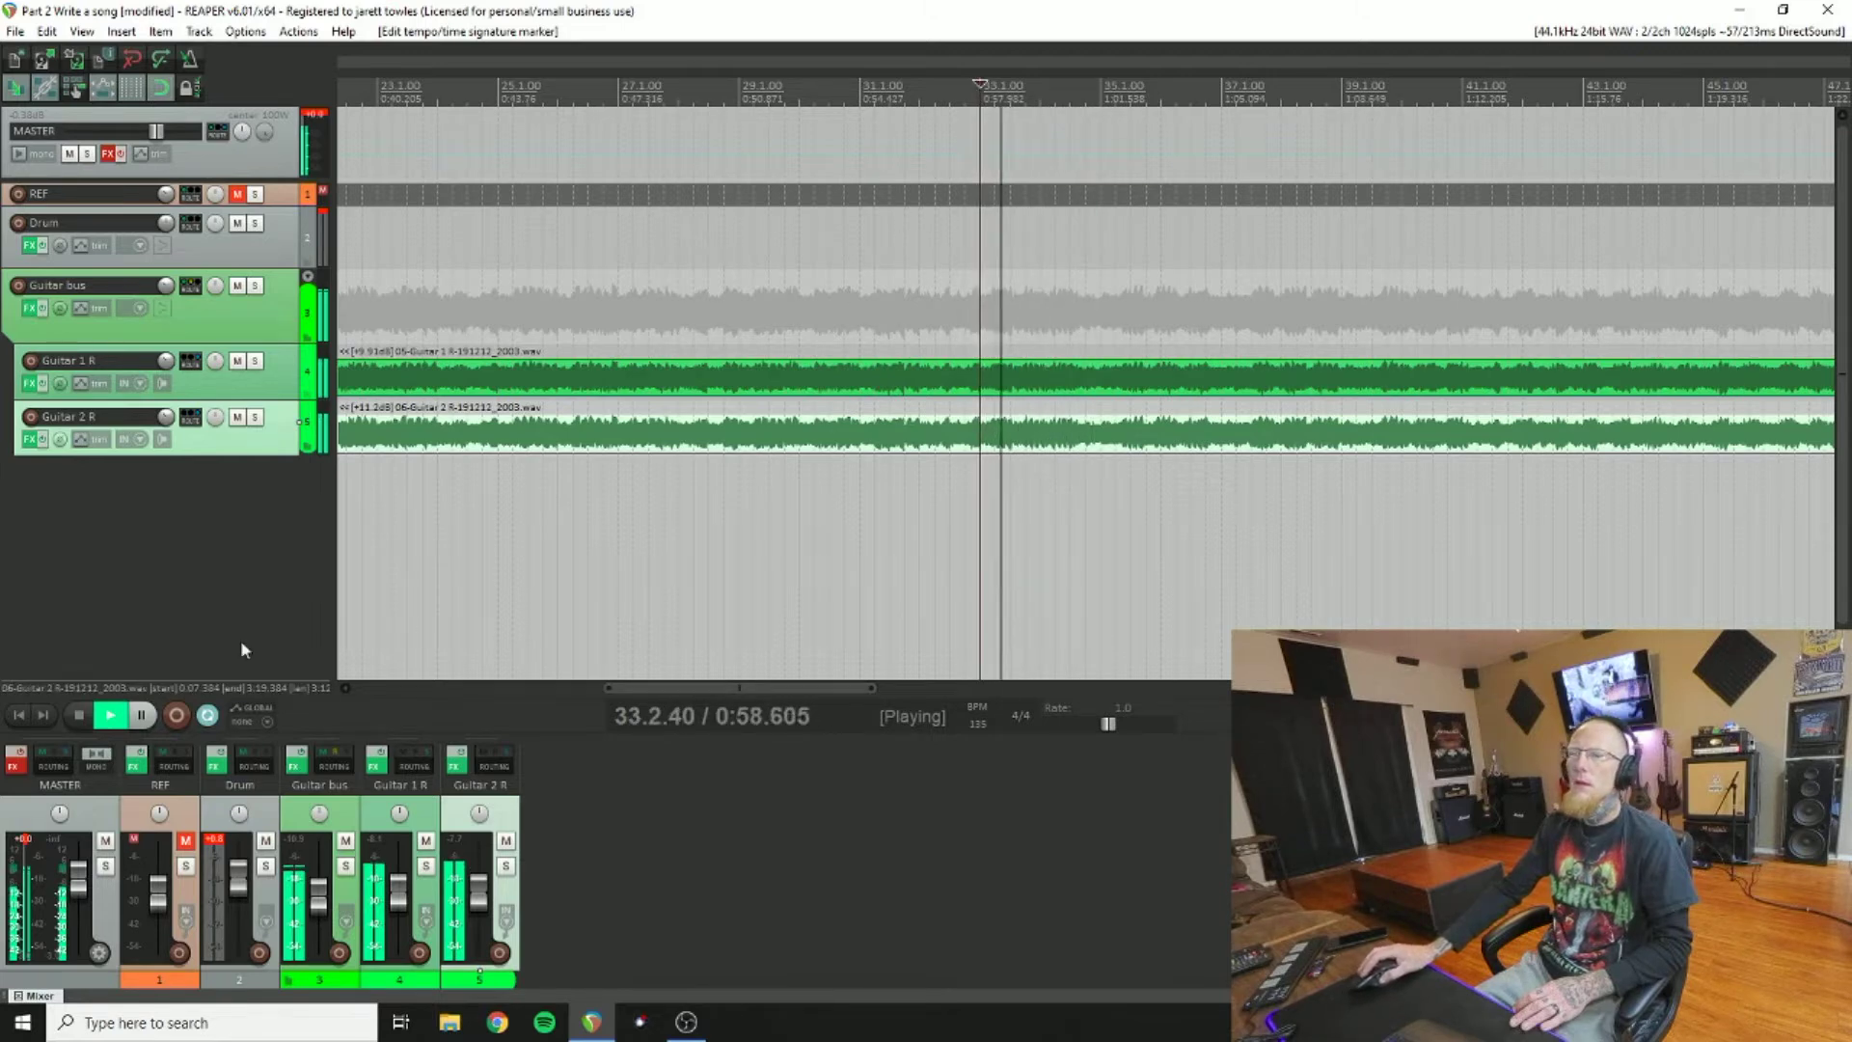
left_click(84, 714)
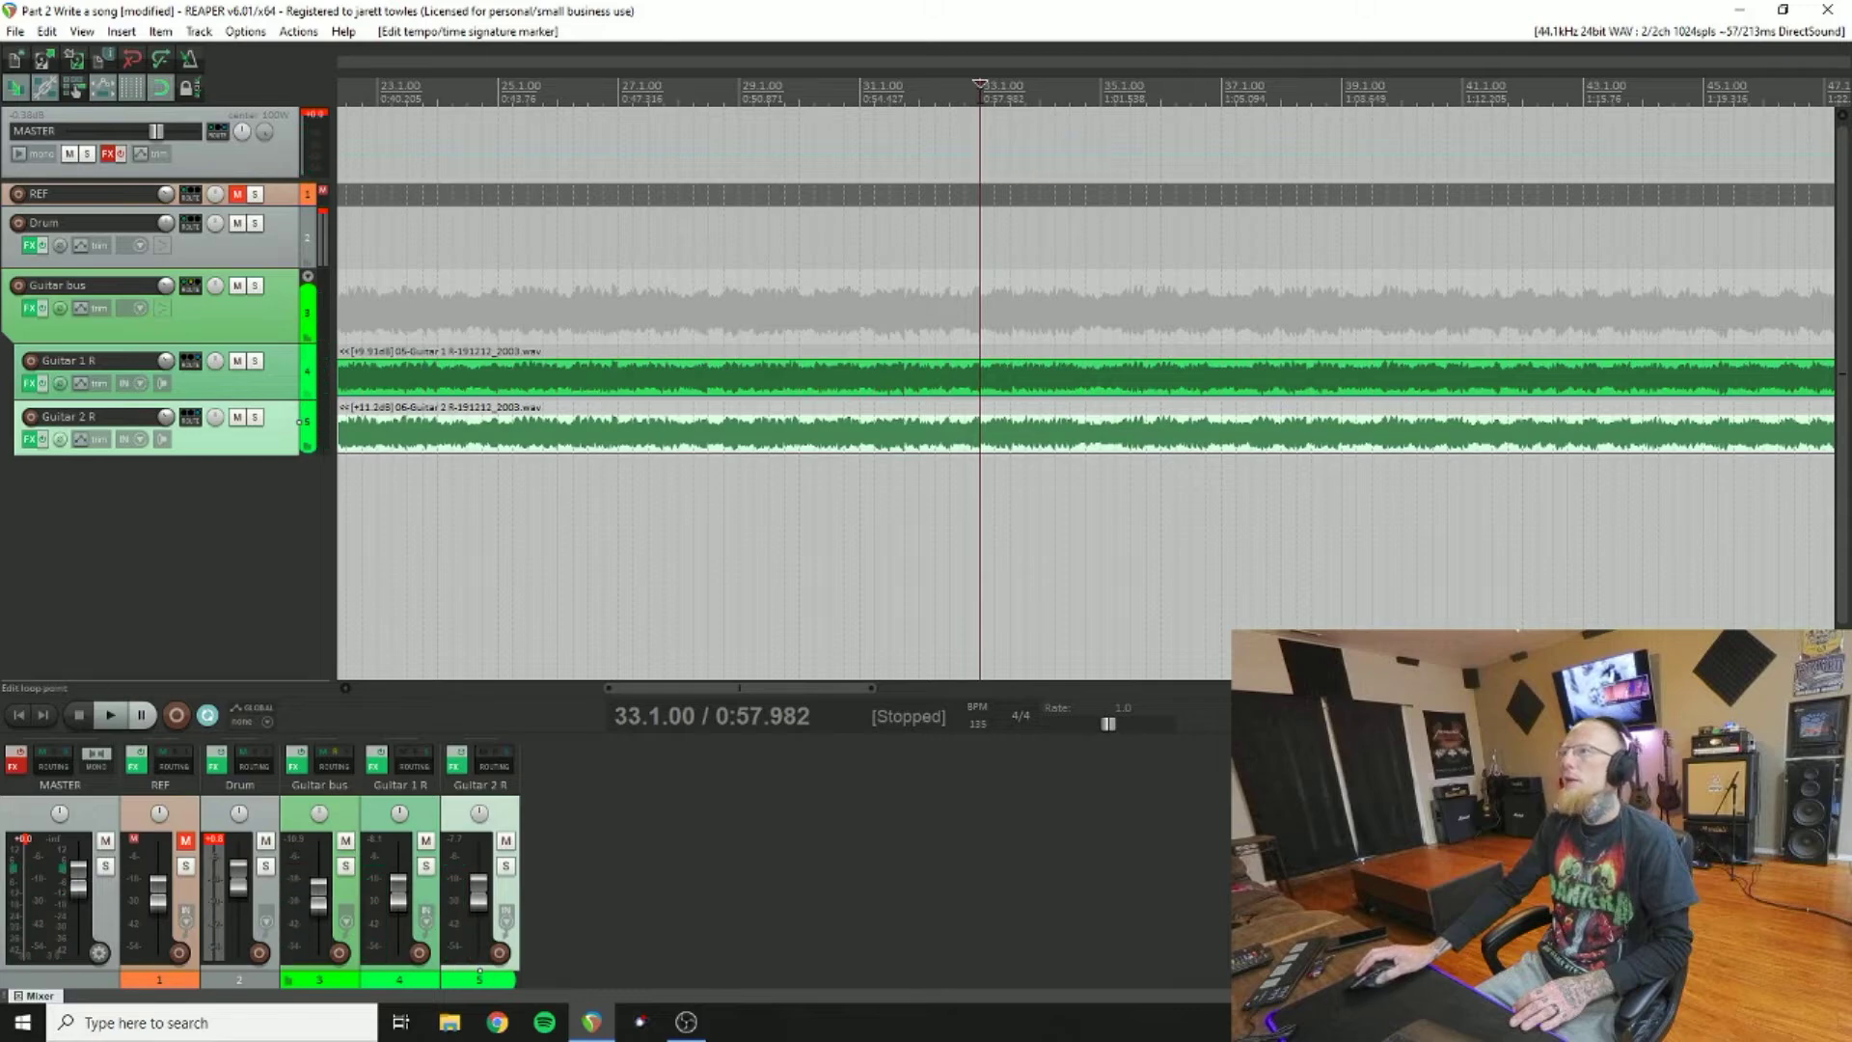
Step: Insert a 130 BPM tempo marker at bar 33
right_click(980, 87)
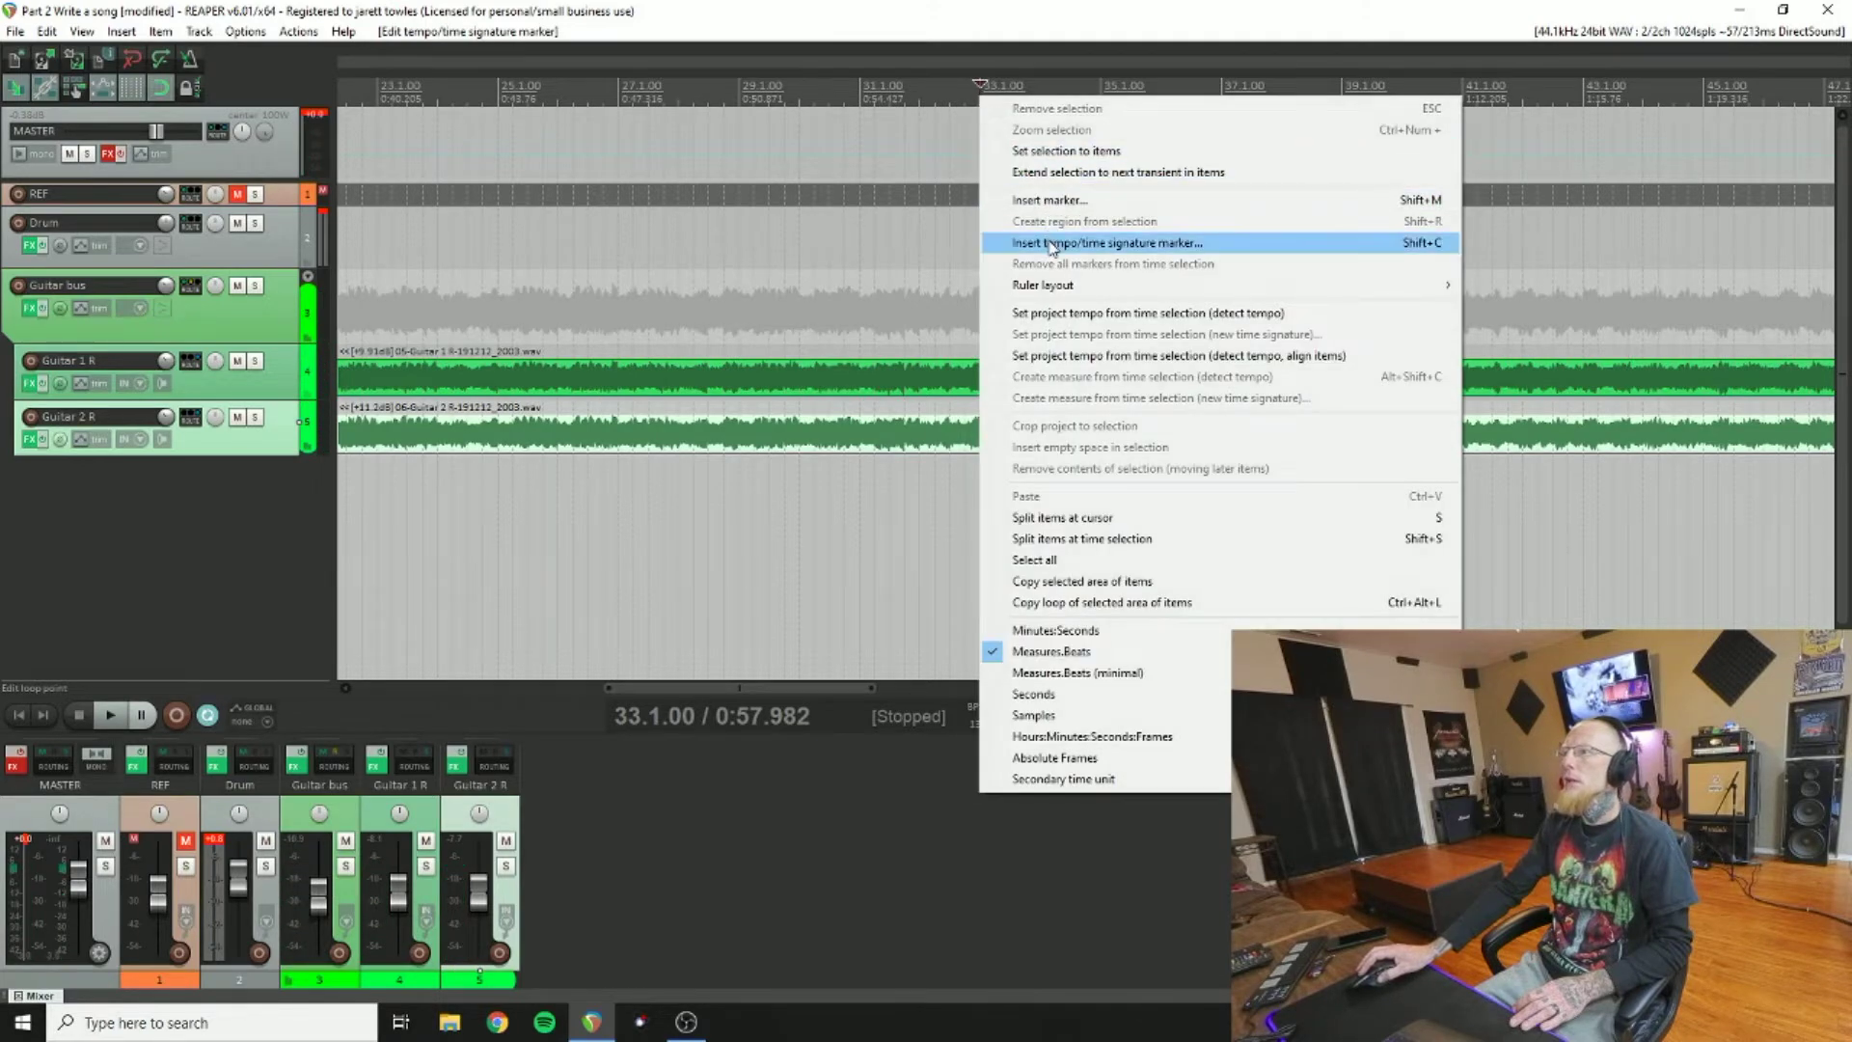
left_click(994, 241)
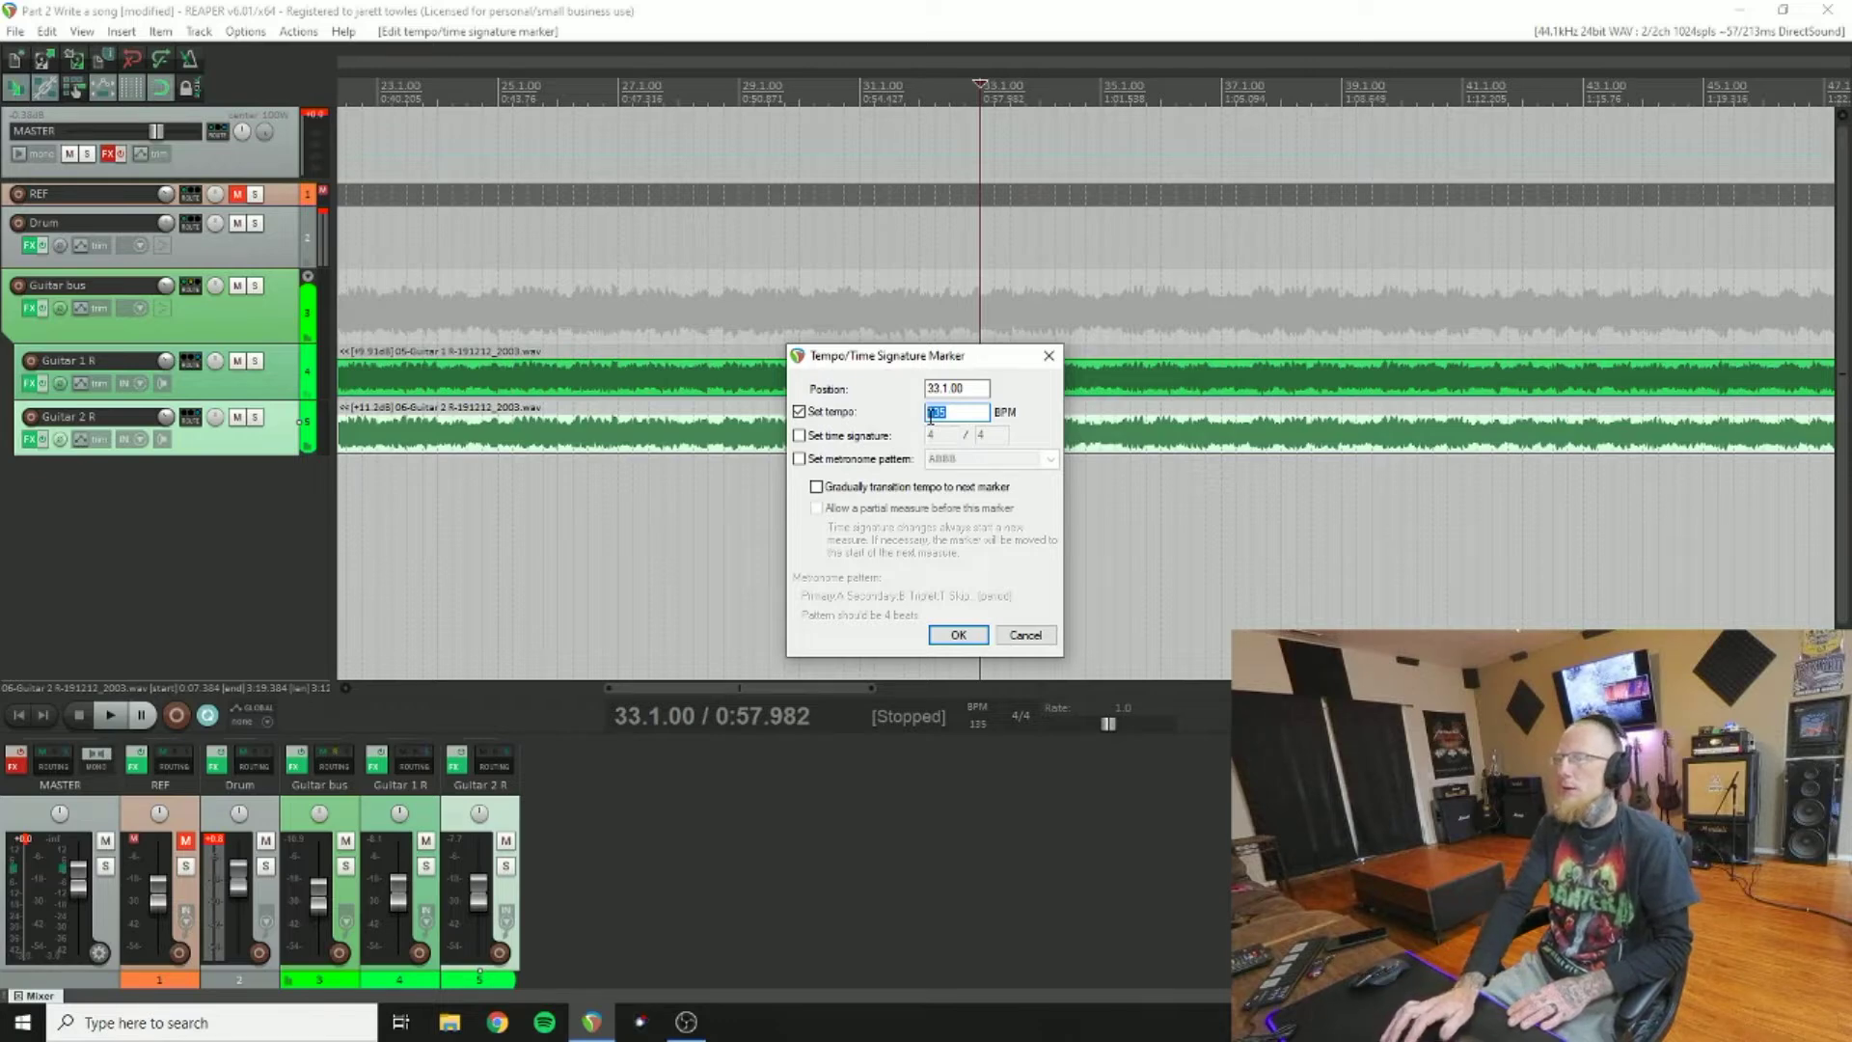
type("0")
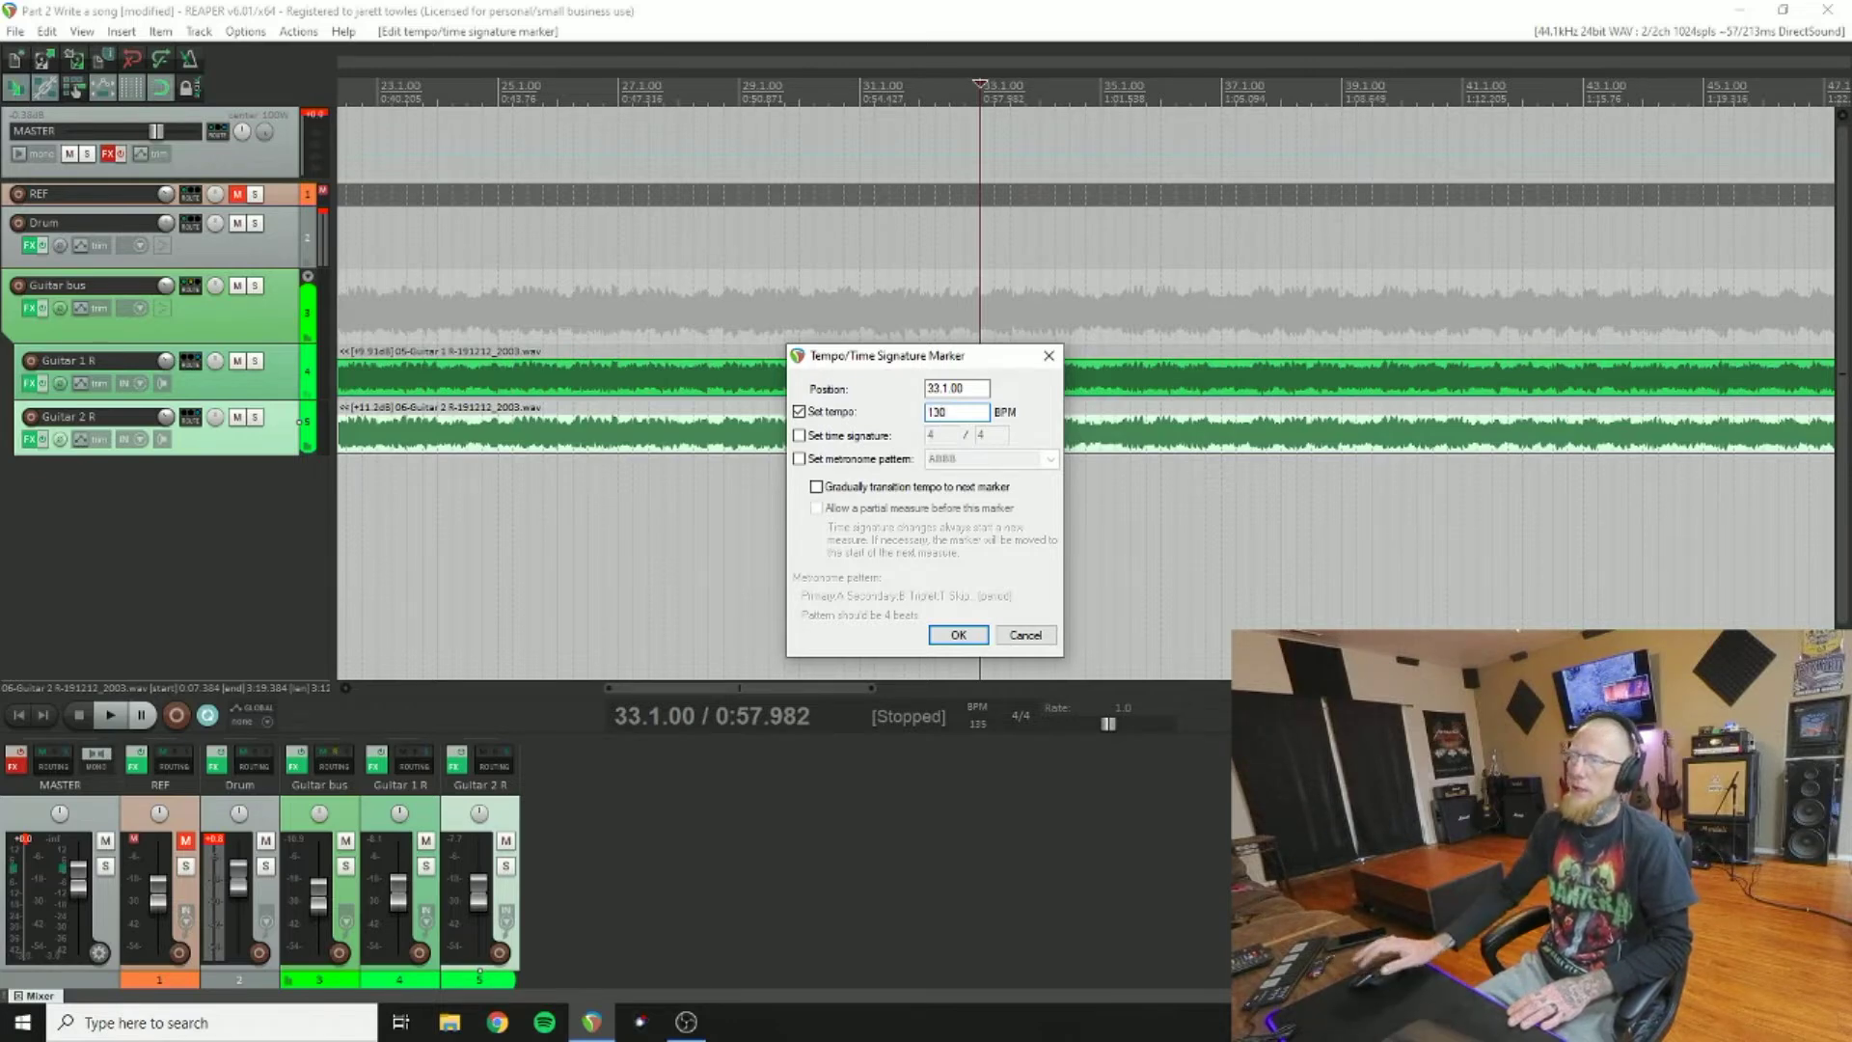
left_click(976, 639)
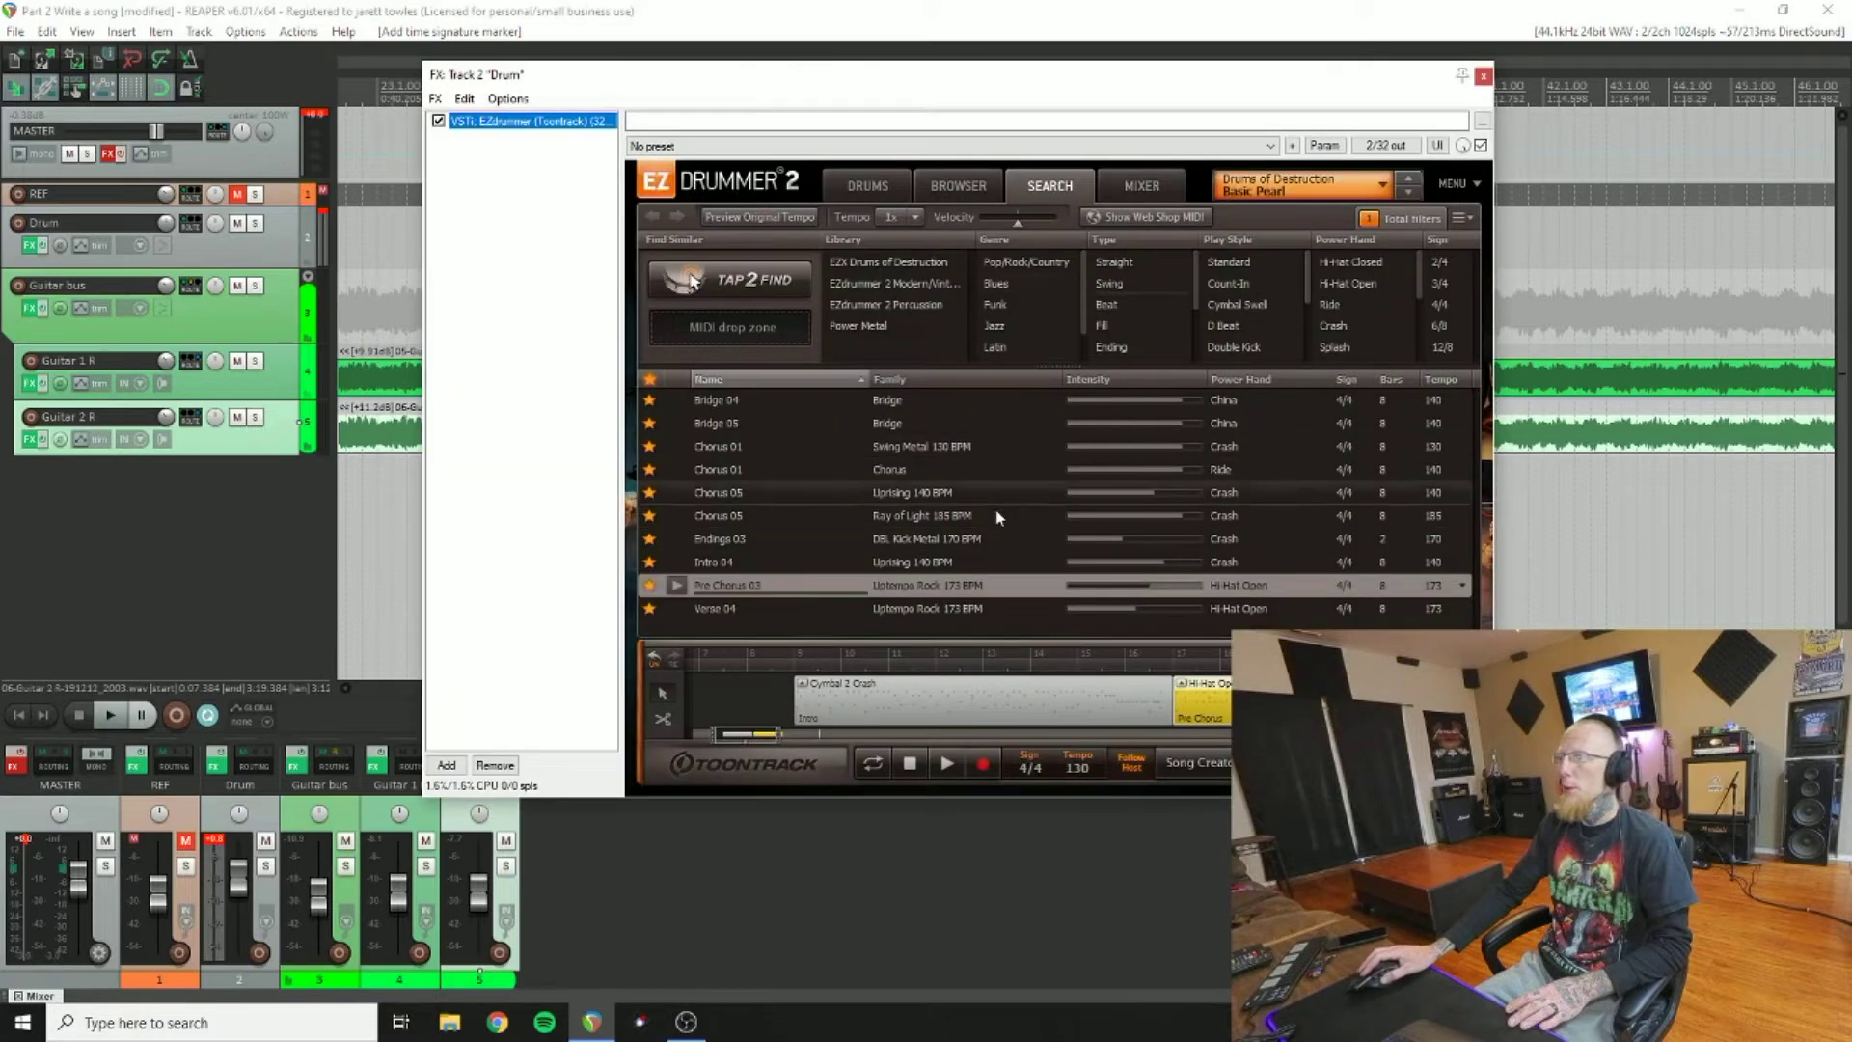
Step: Add the Verse 04 groove to EZdrummer's song track and start playback
left_click_drag(720, 739, 759, 739)
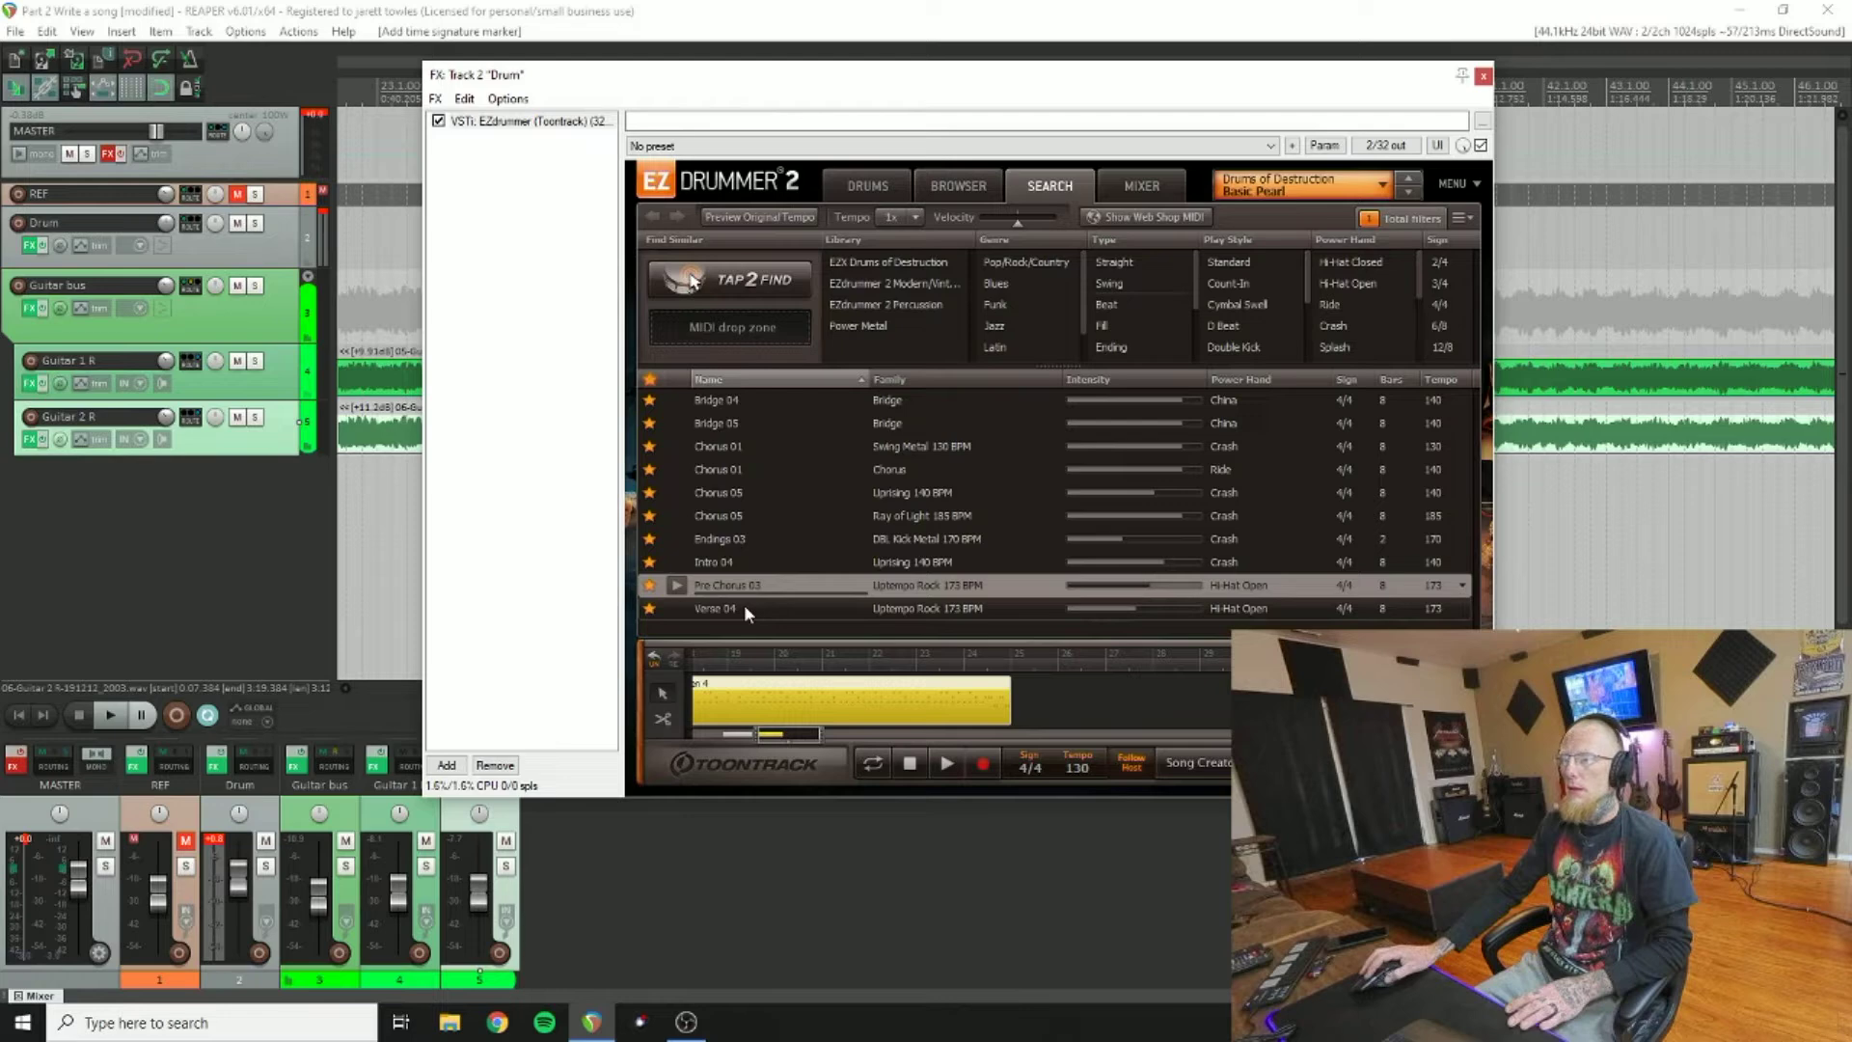
left_click_drag(743, 604, 1021, 696)
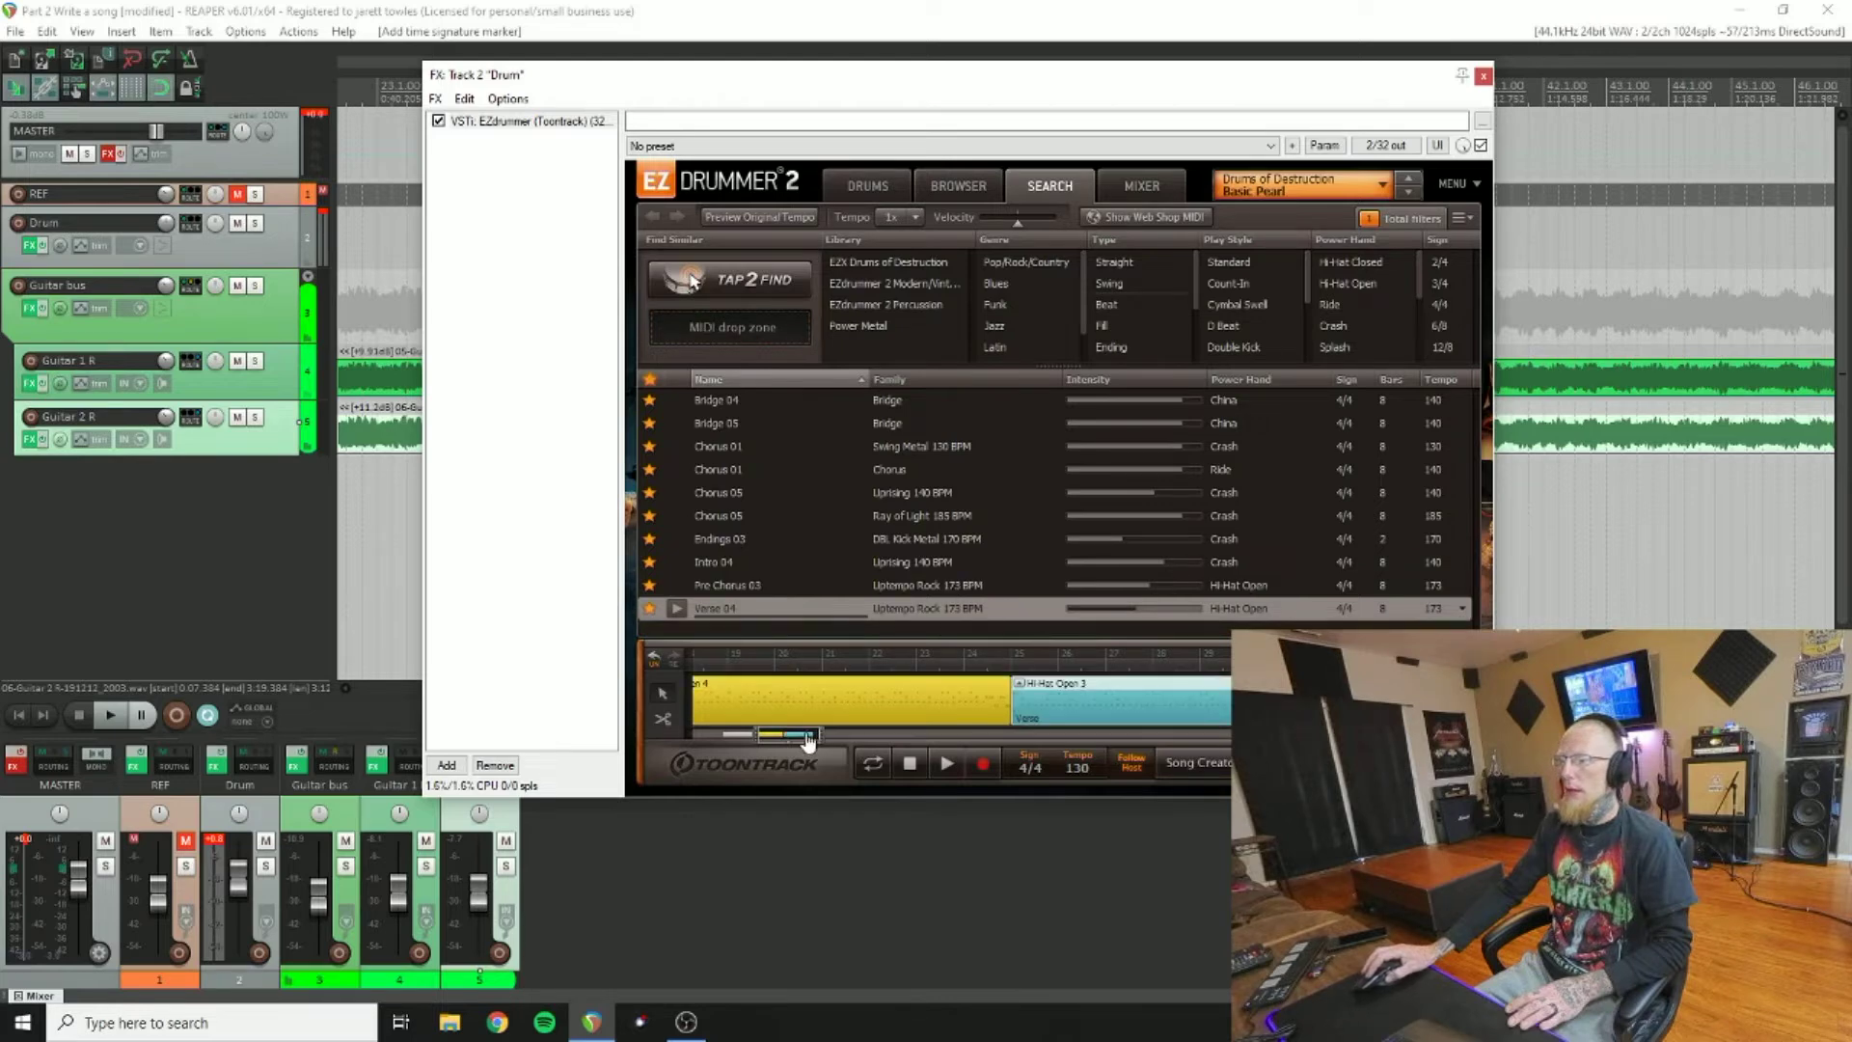
left_click_drag(807, 739, 842, 745)
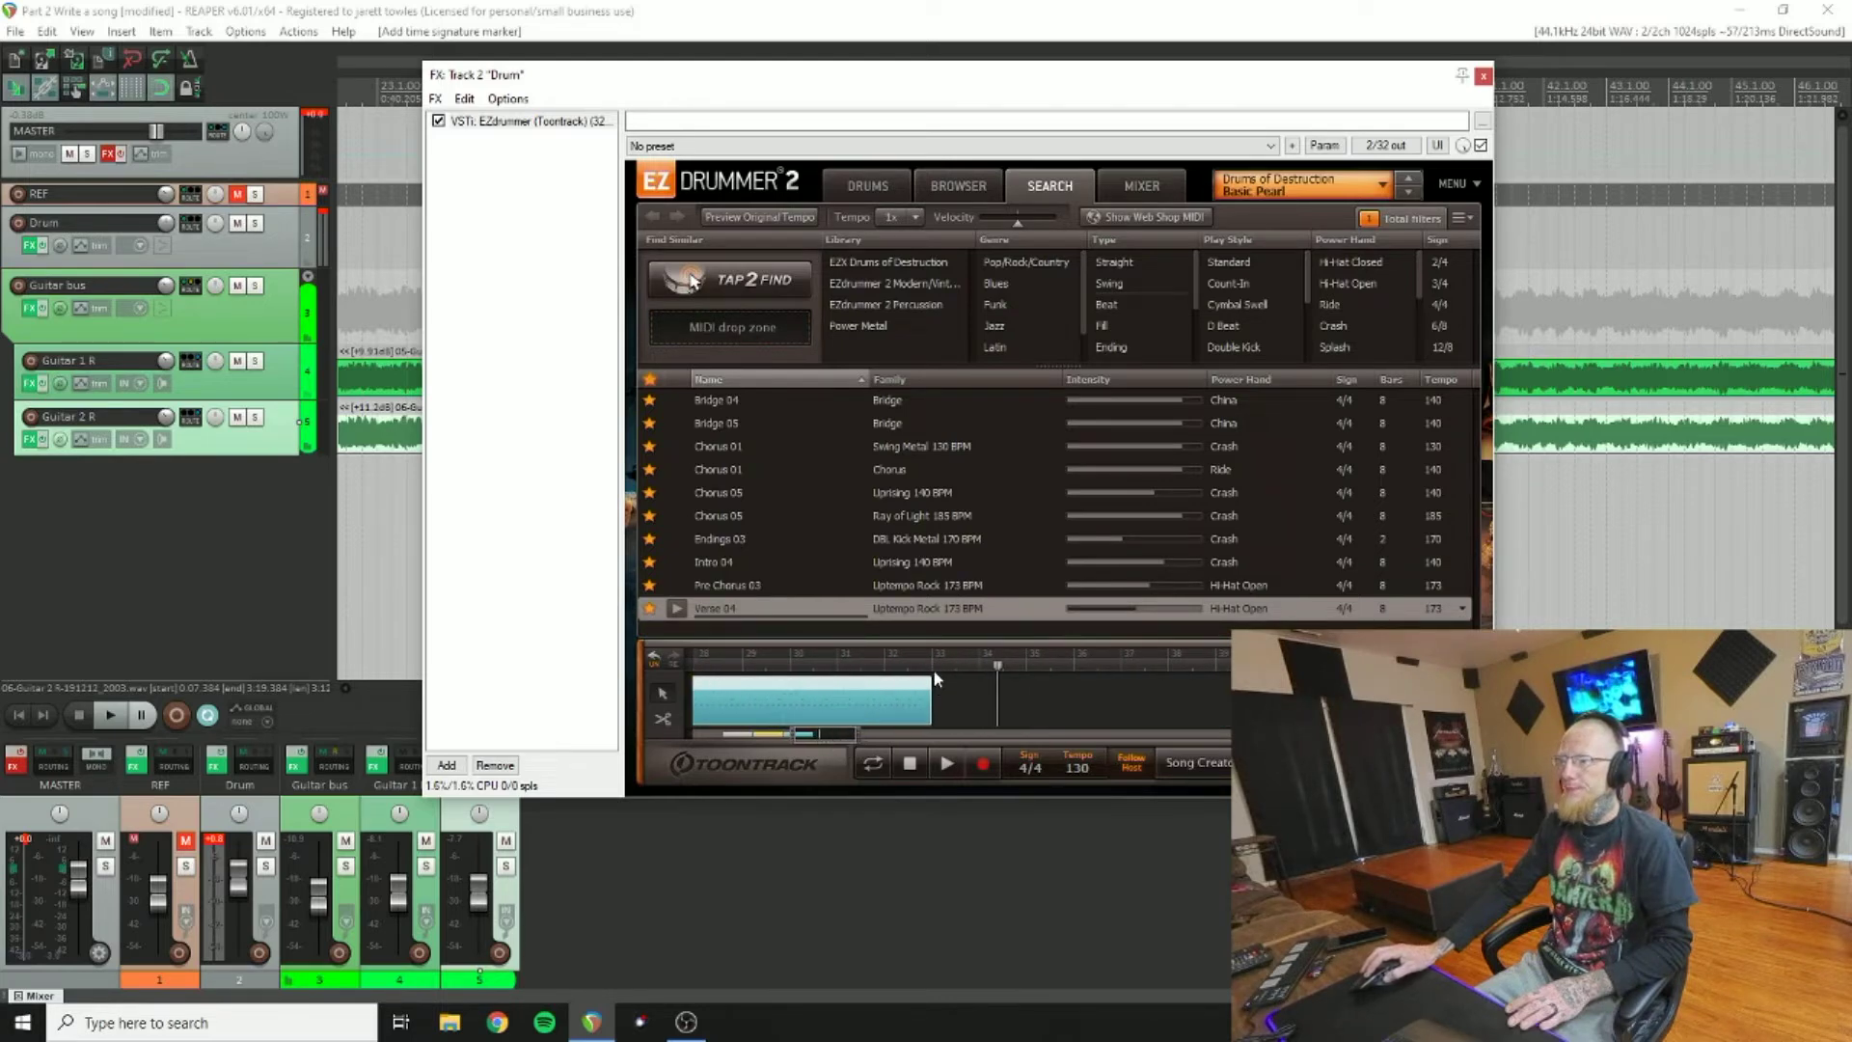
left_click(106, 718)
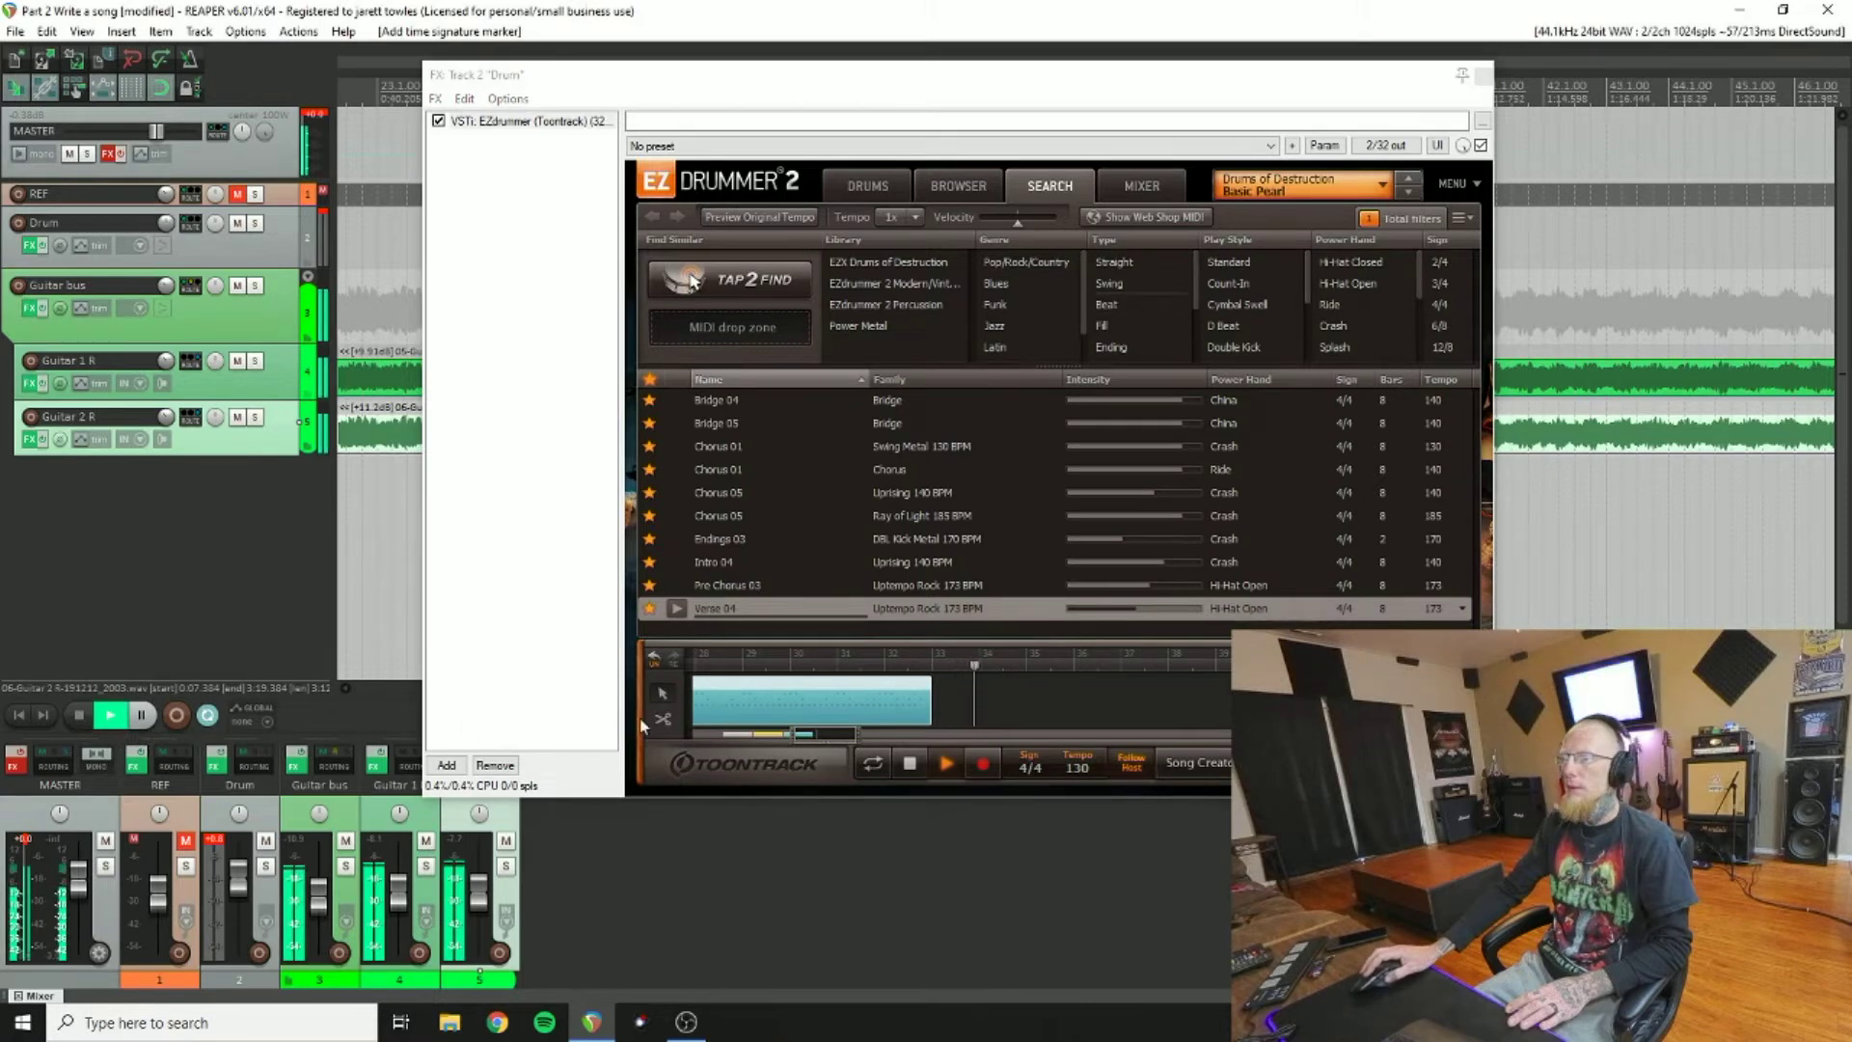
Step: Audition Bridge 04, Bridge 05, Swing Metal Chorus 01 and Chorus 01, then stop playback
left_click(697, 401)
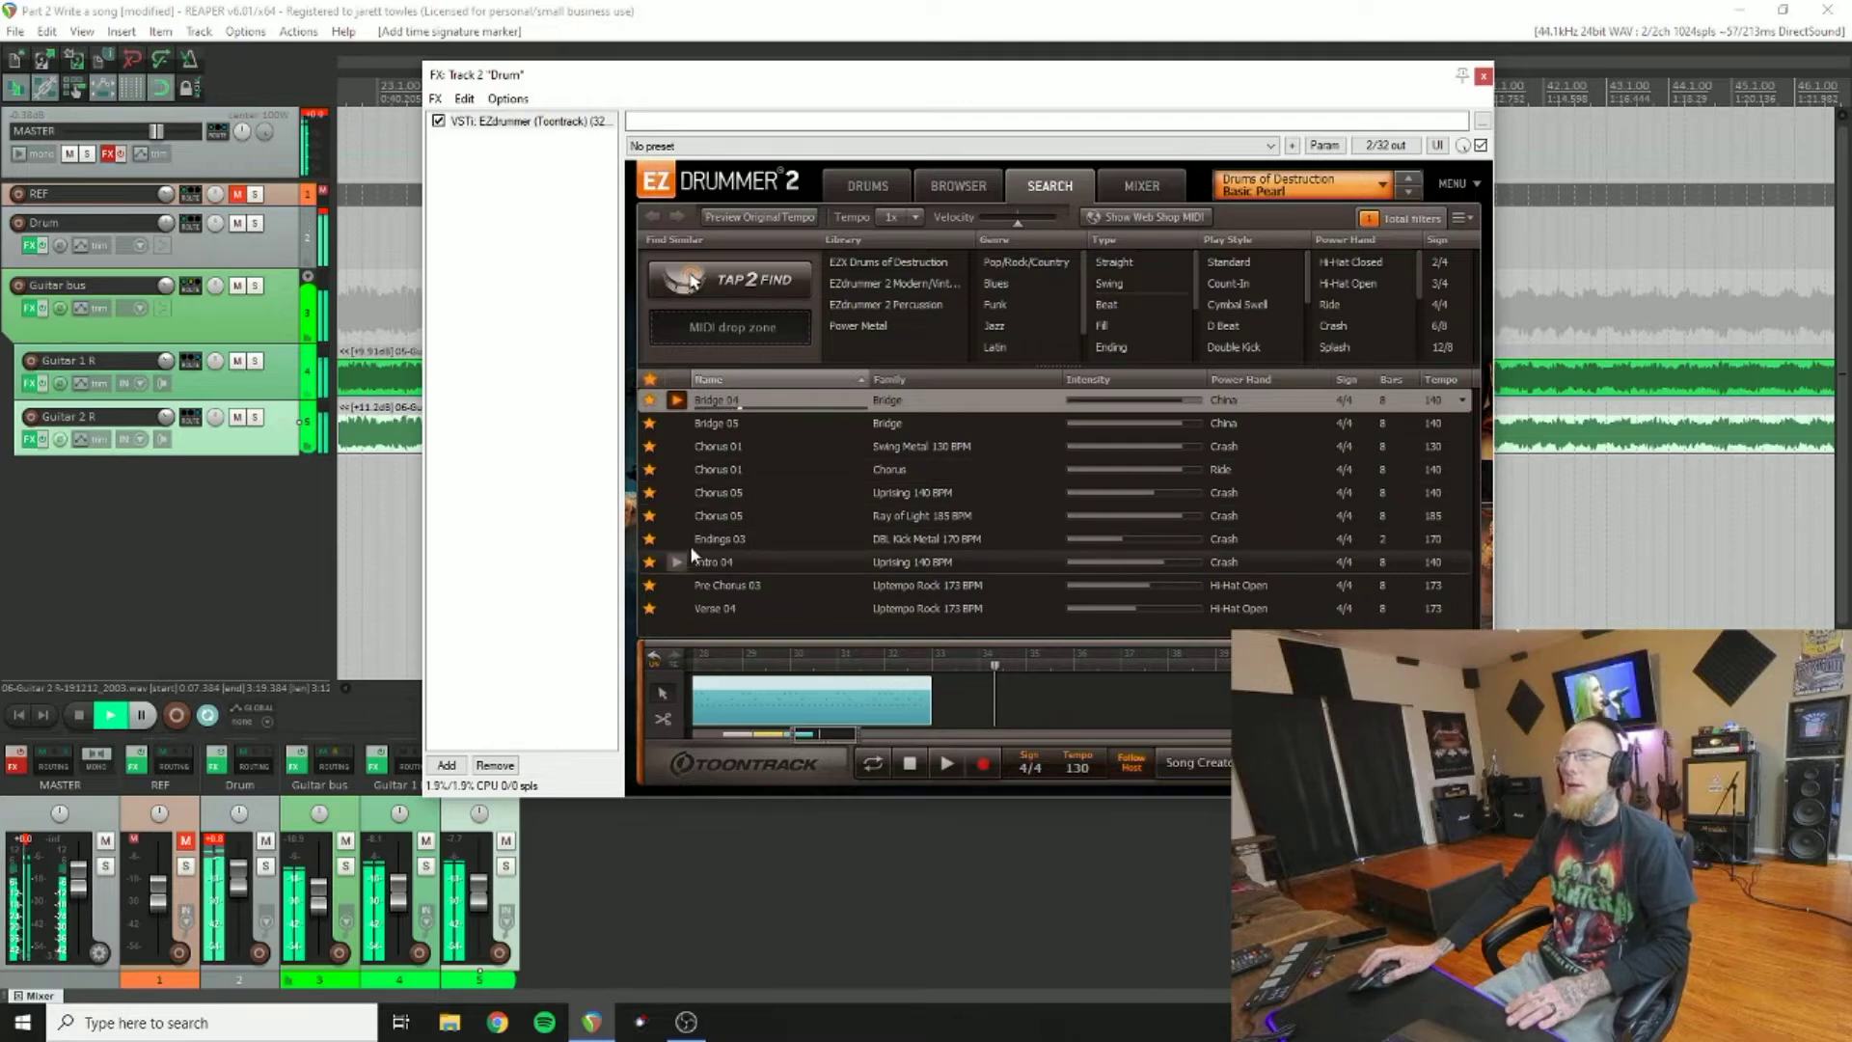
left_click(680, 424)
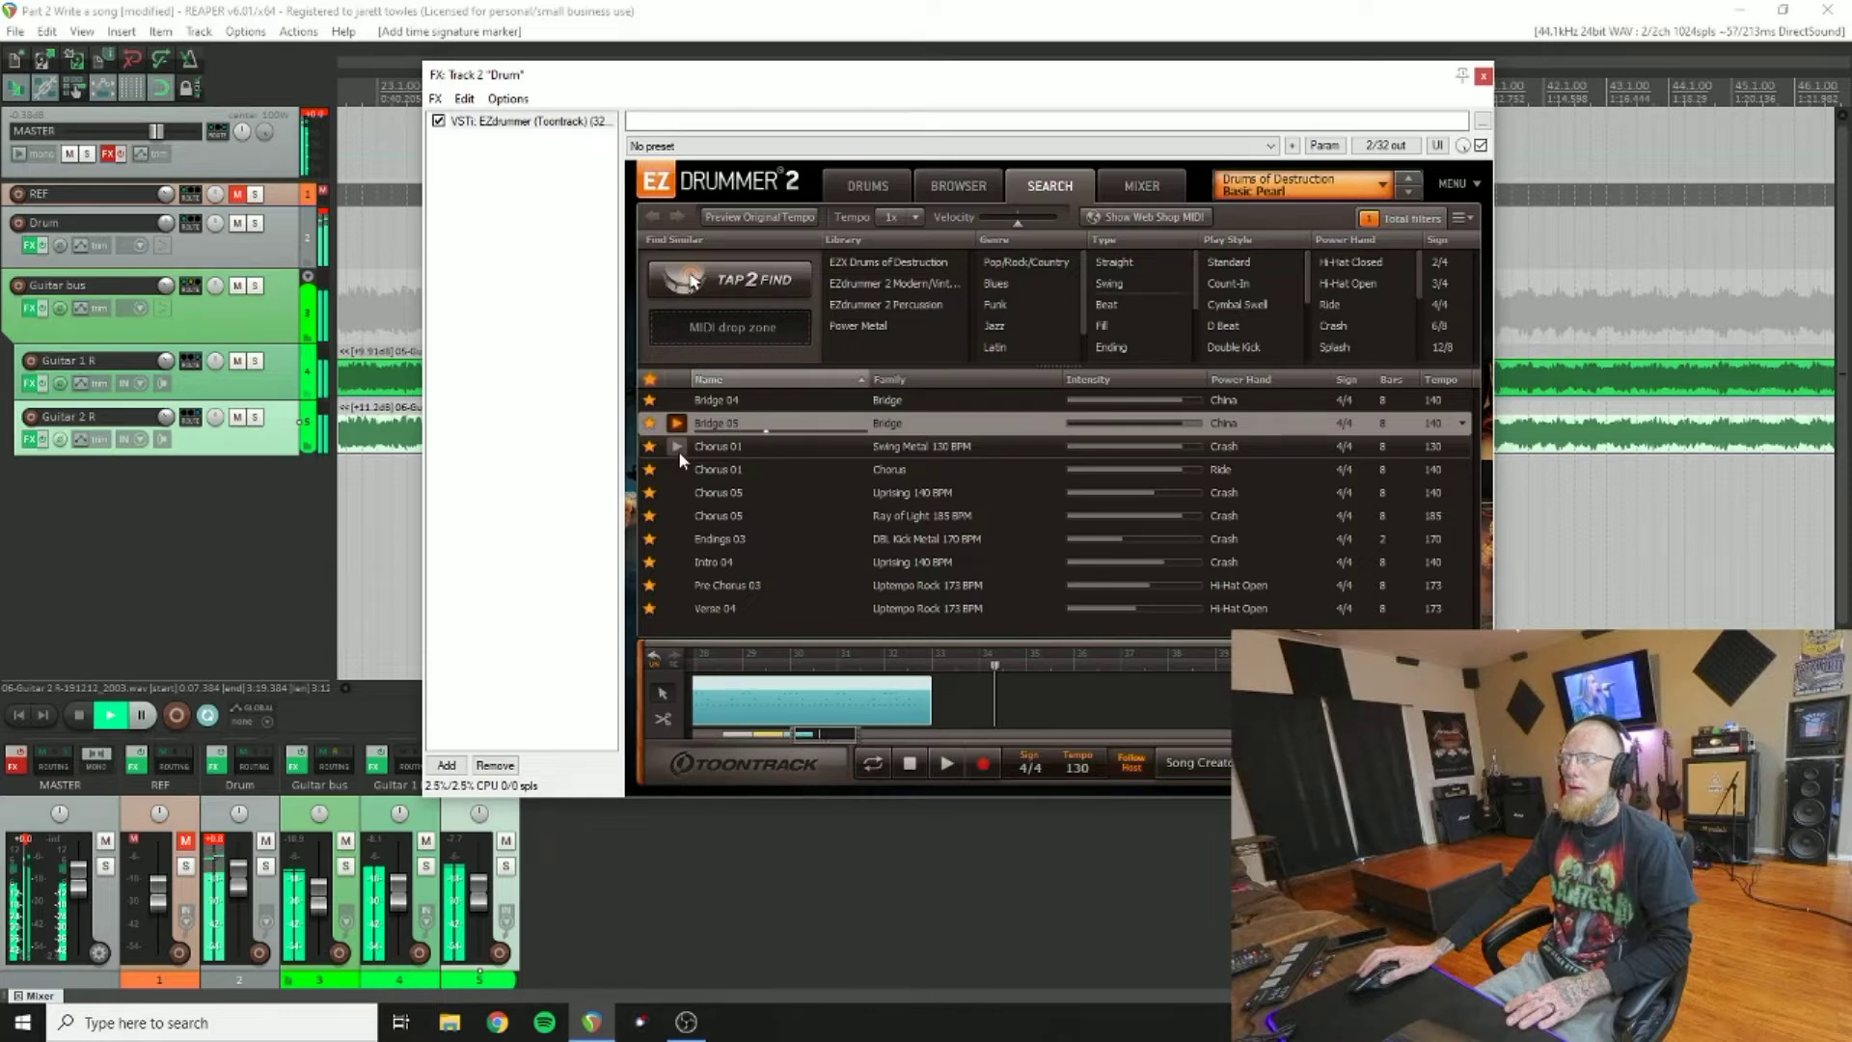
left_click(681, 432)
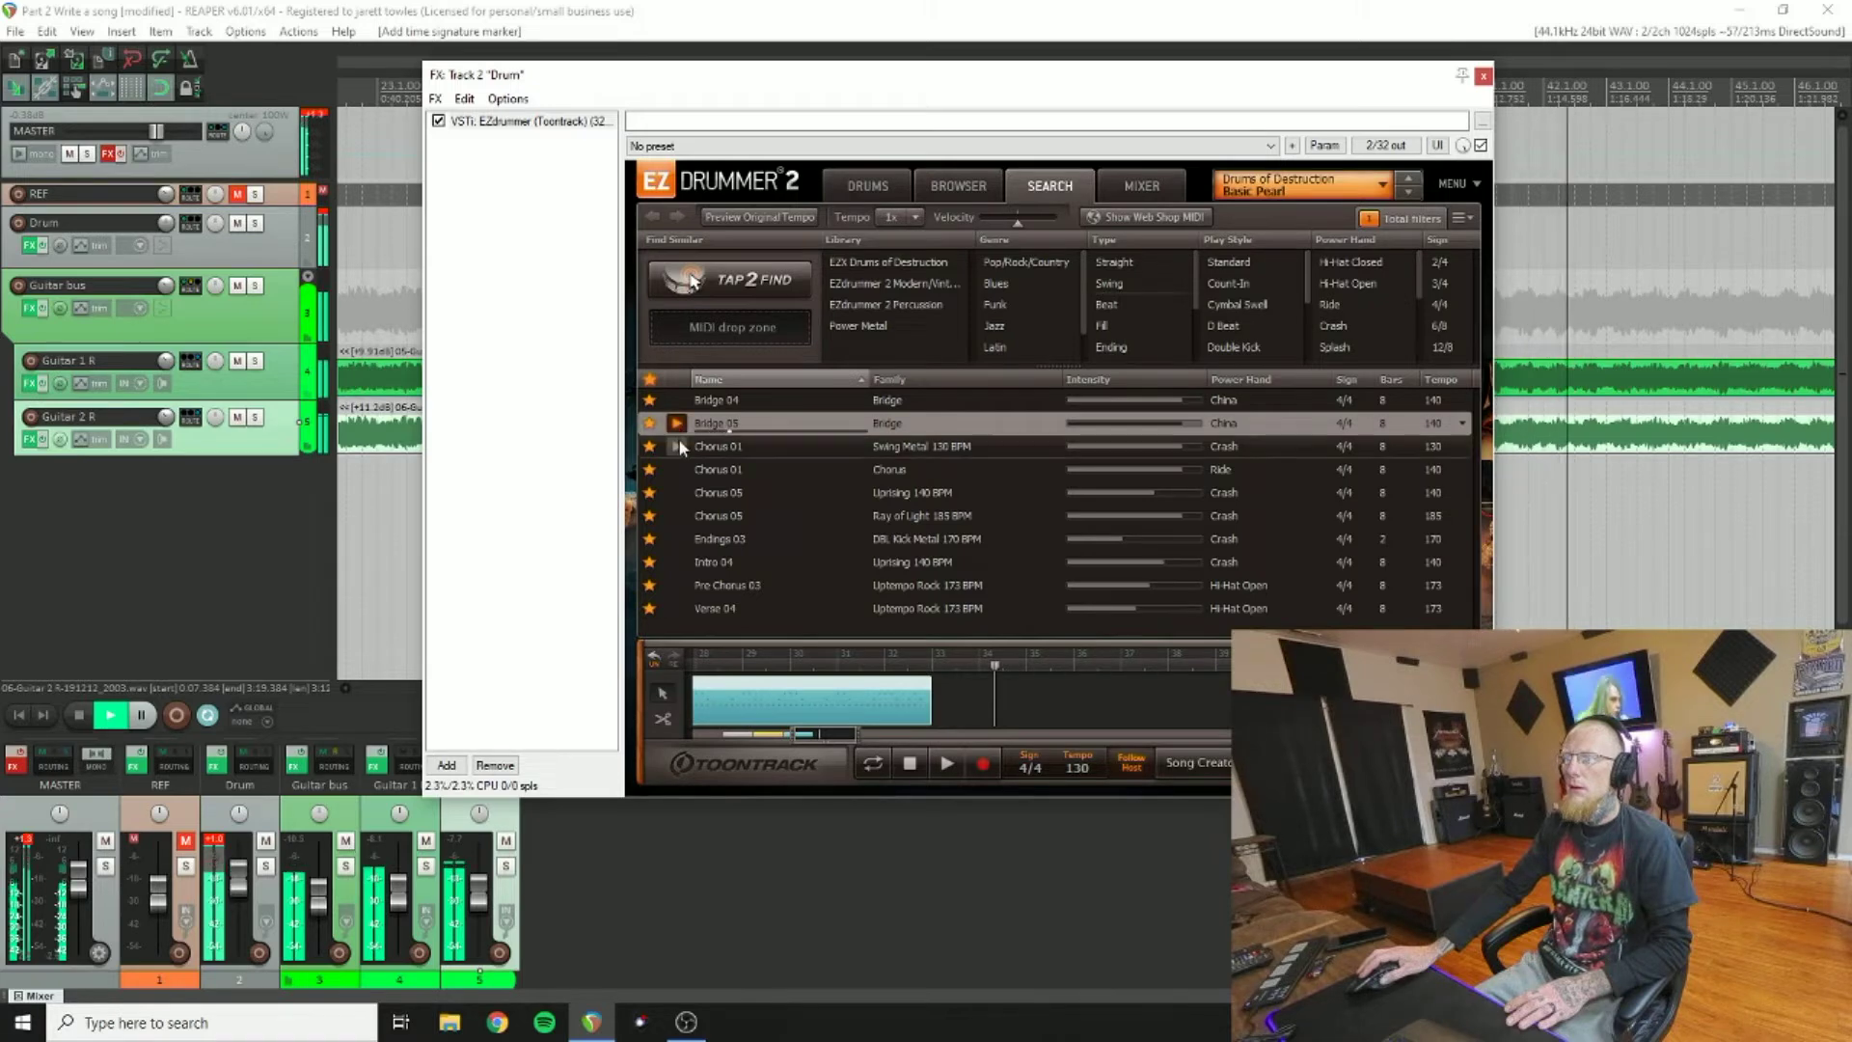
left_click(683, 401)
left_click(681, 446)
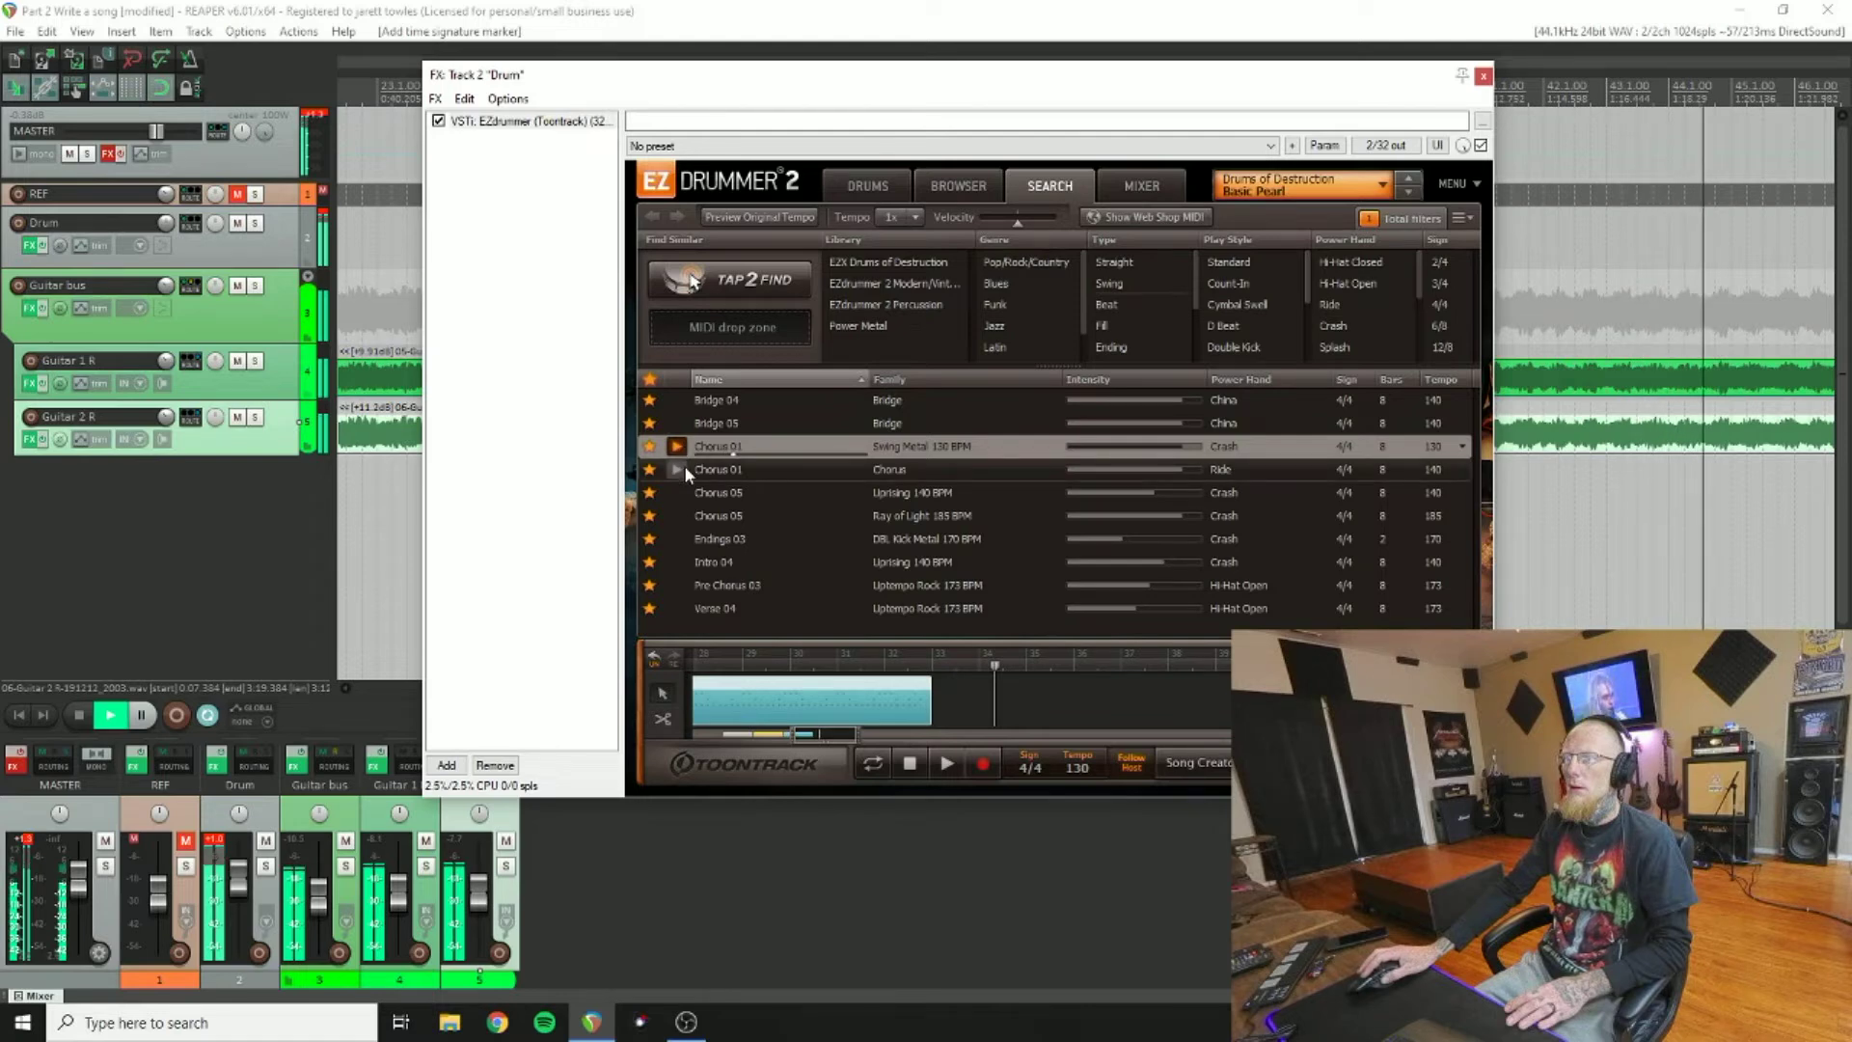
left_click(678, 469)
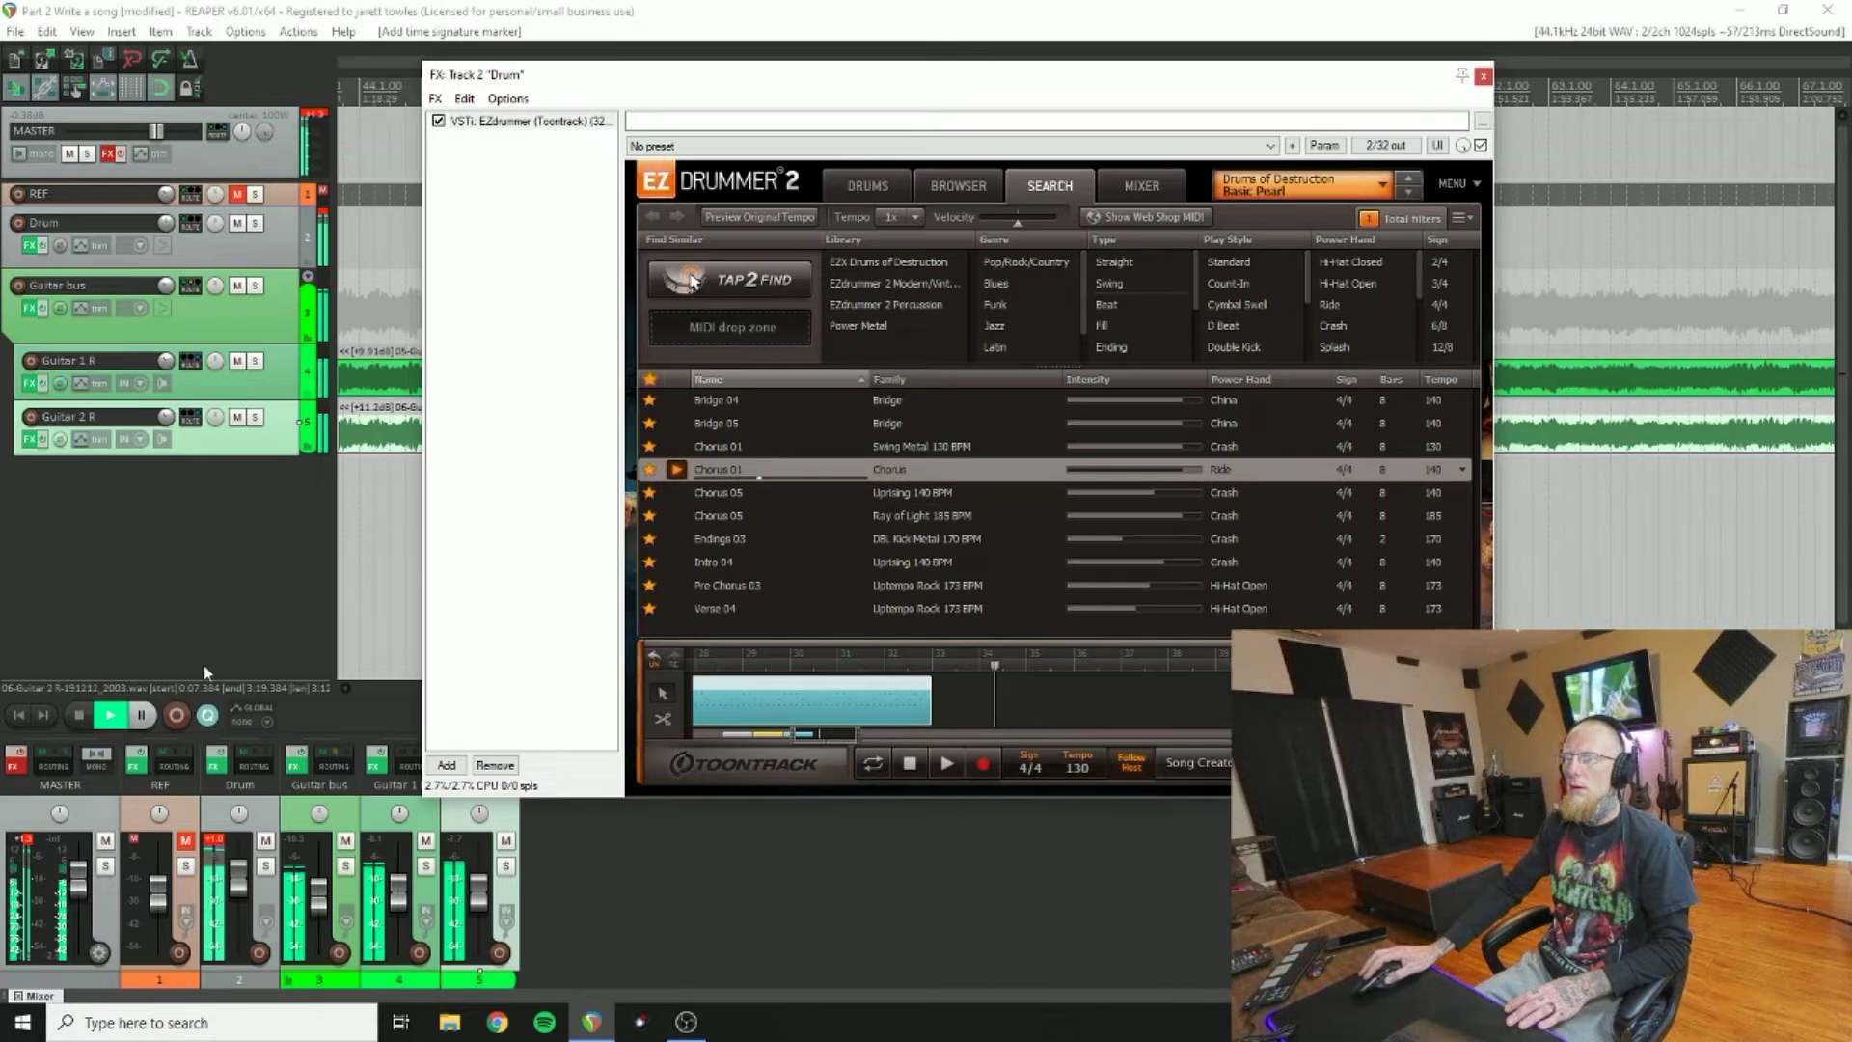
left_click(74, 718)
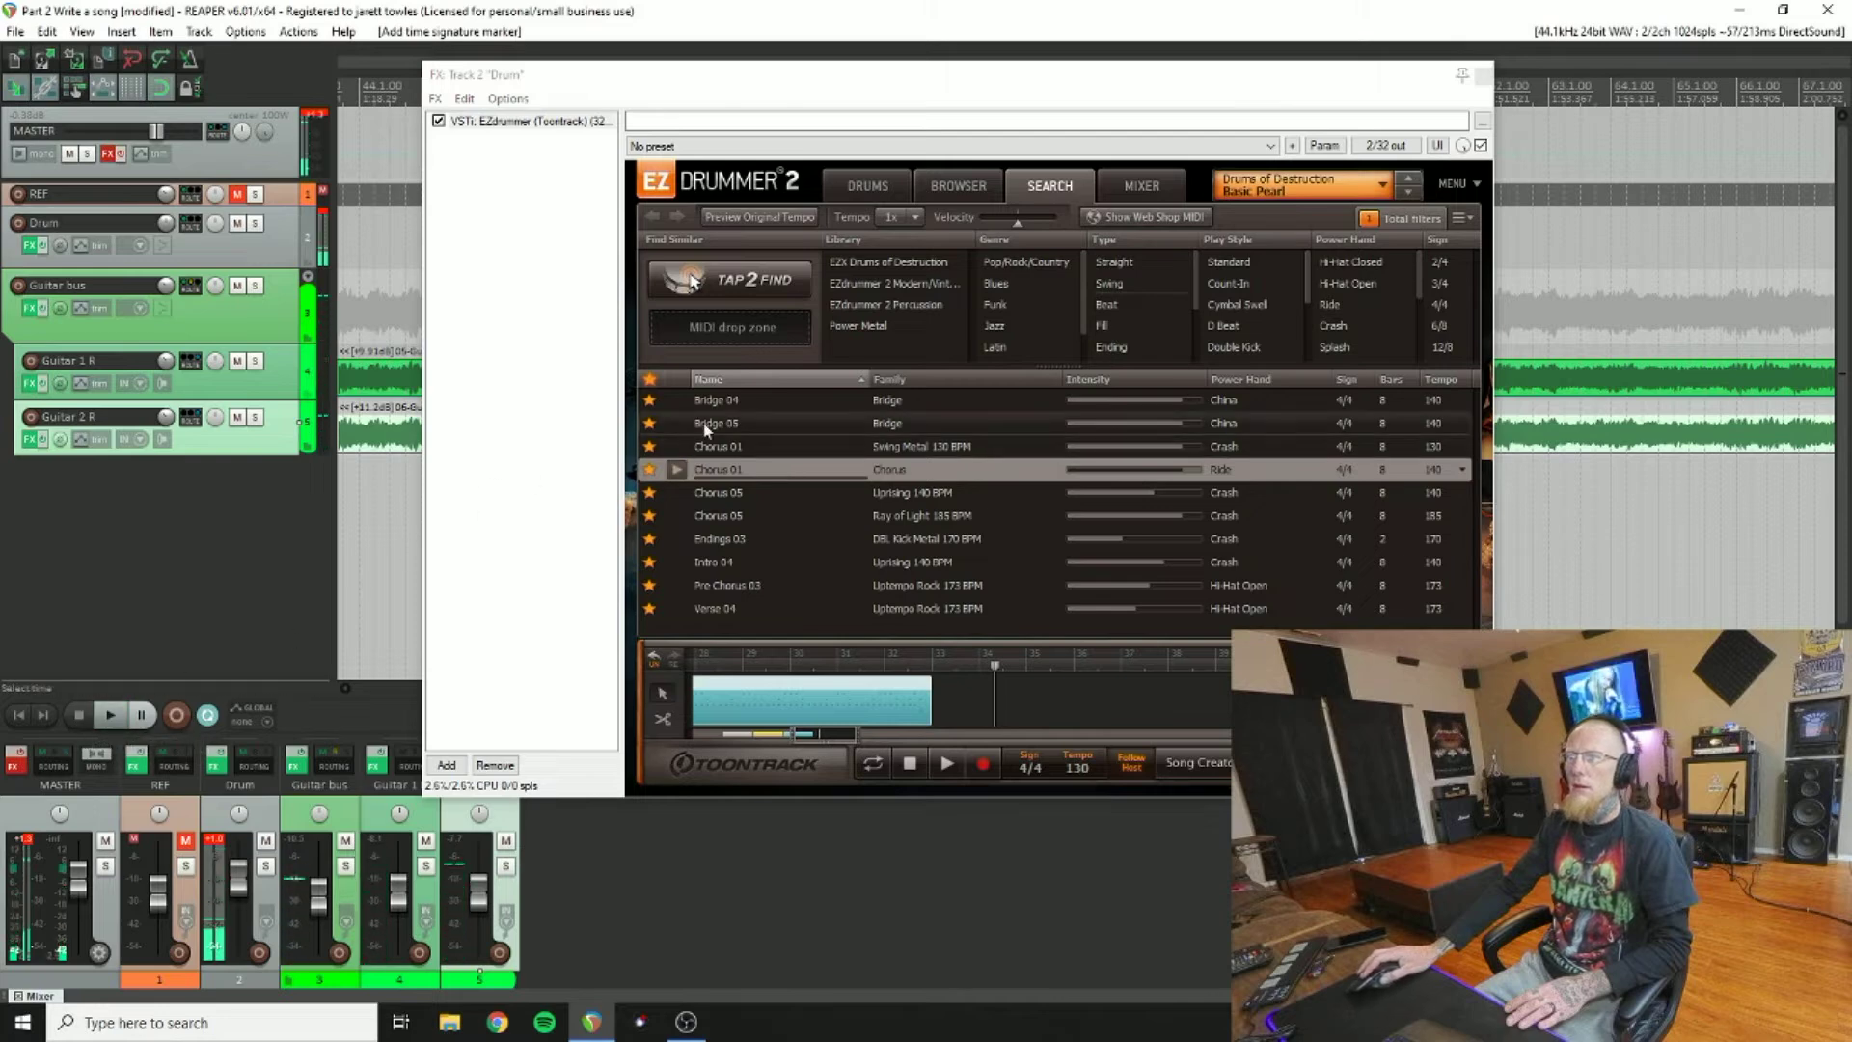
Step: Place Bridge 04 into the song track, listen to it, and close the drum plugin
left_click_drag(730, 410, 934, 676)
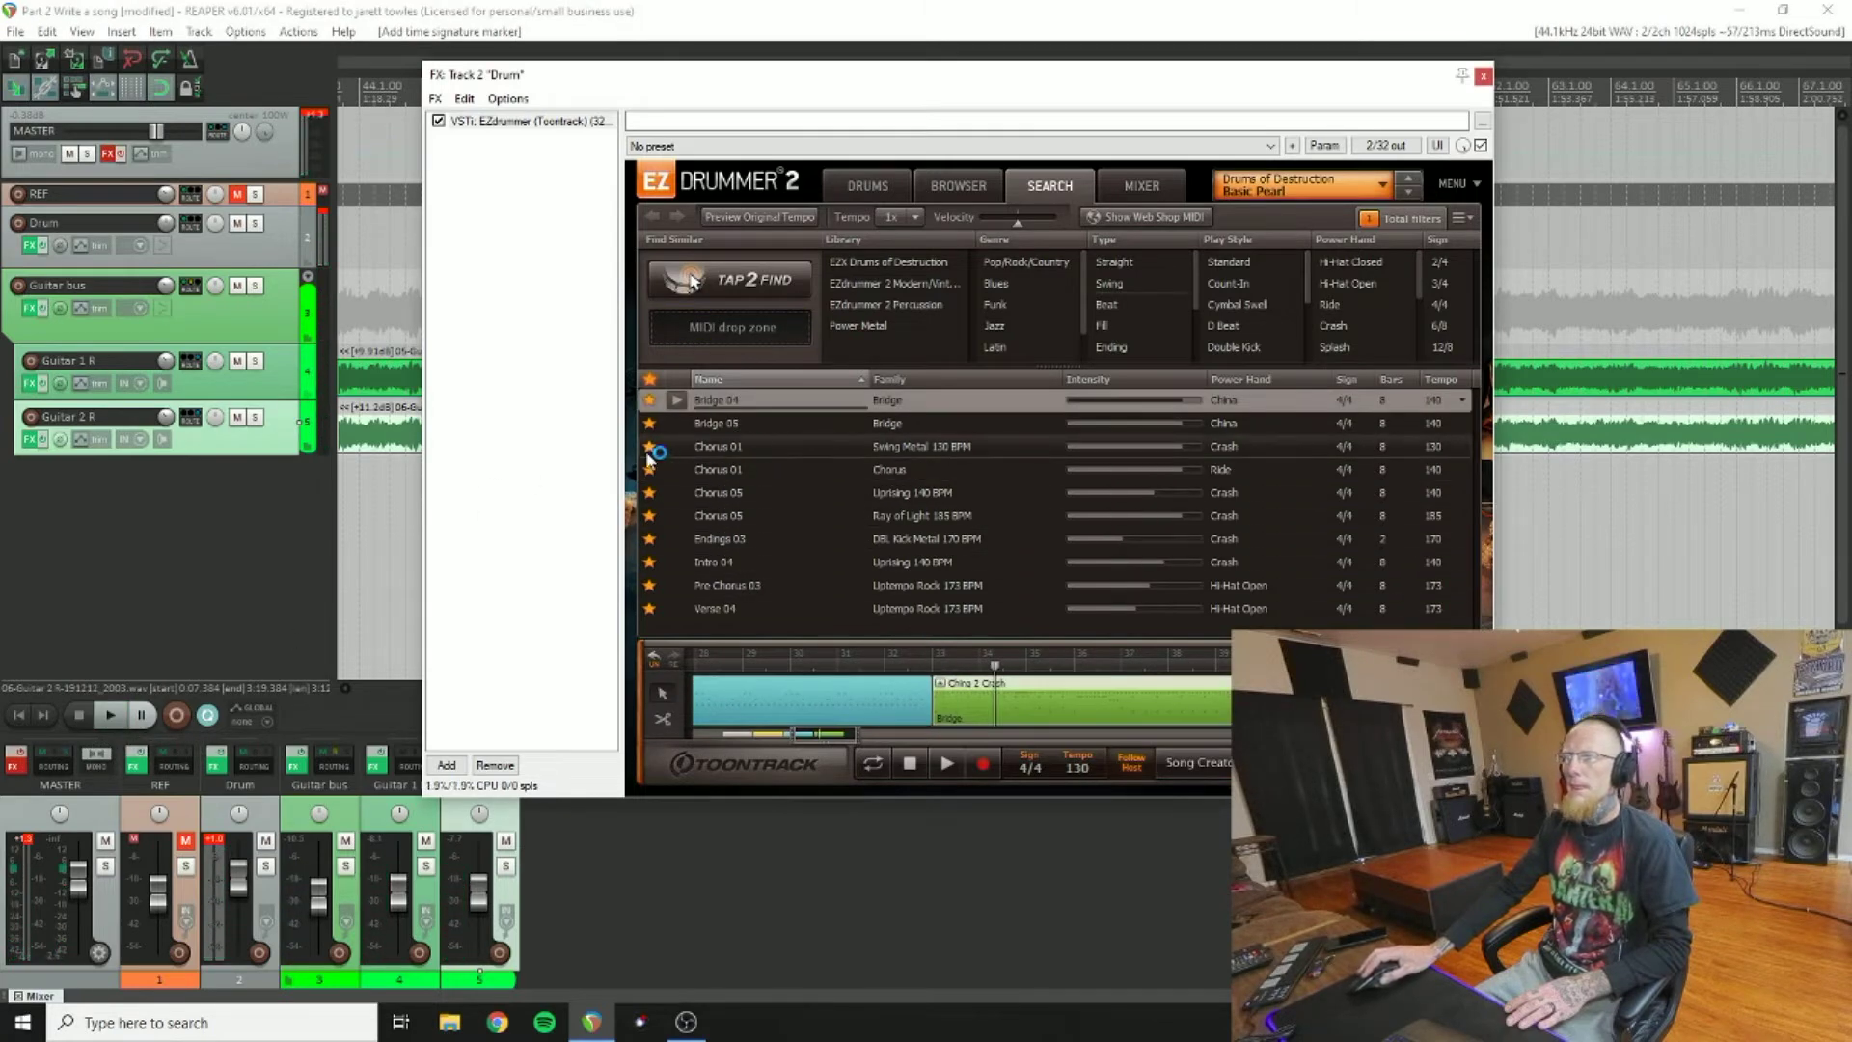
left_click(115, 714)
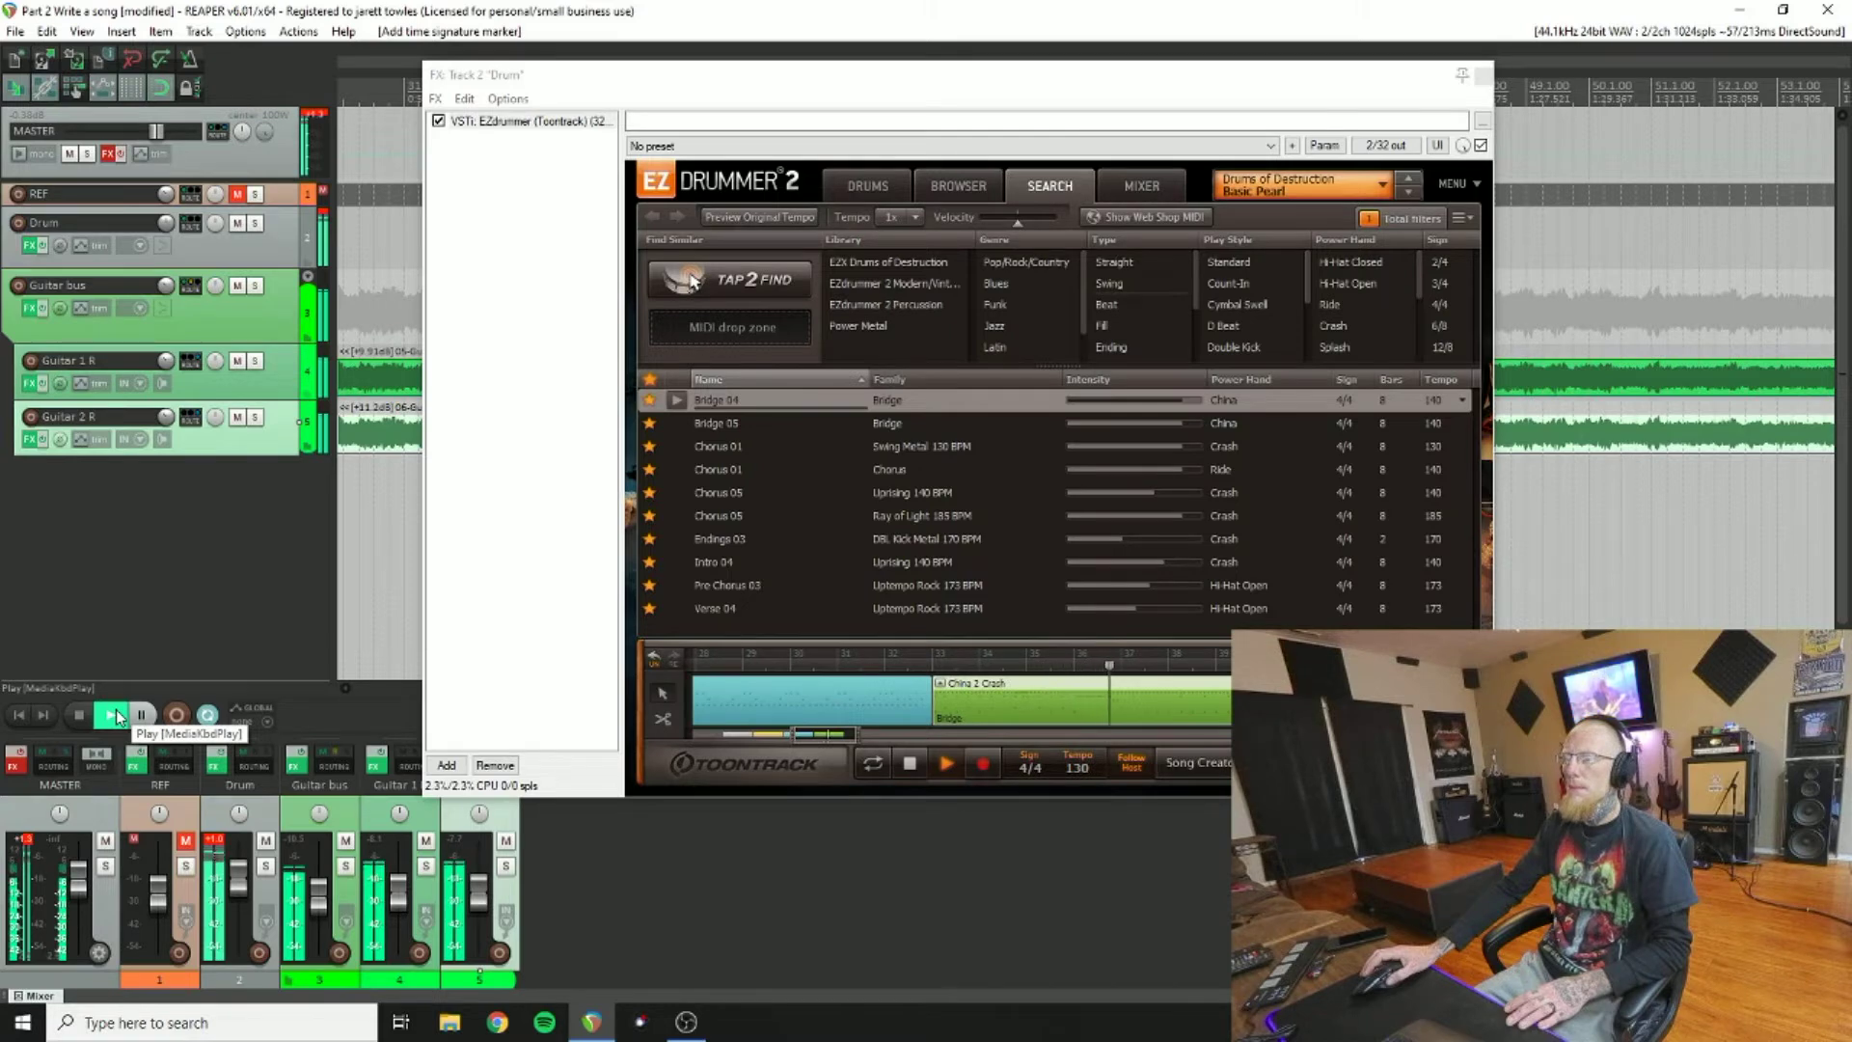
left_click(83, 718)
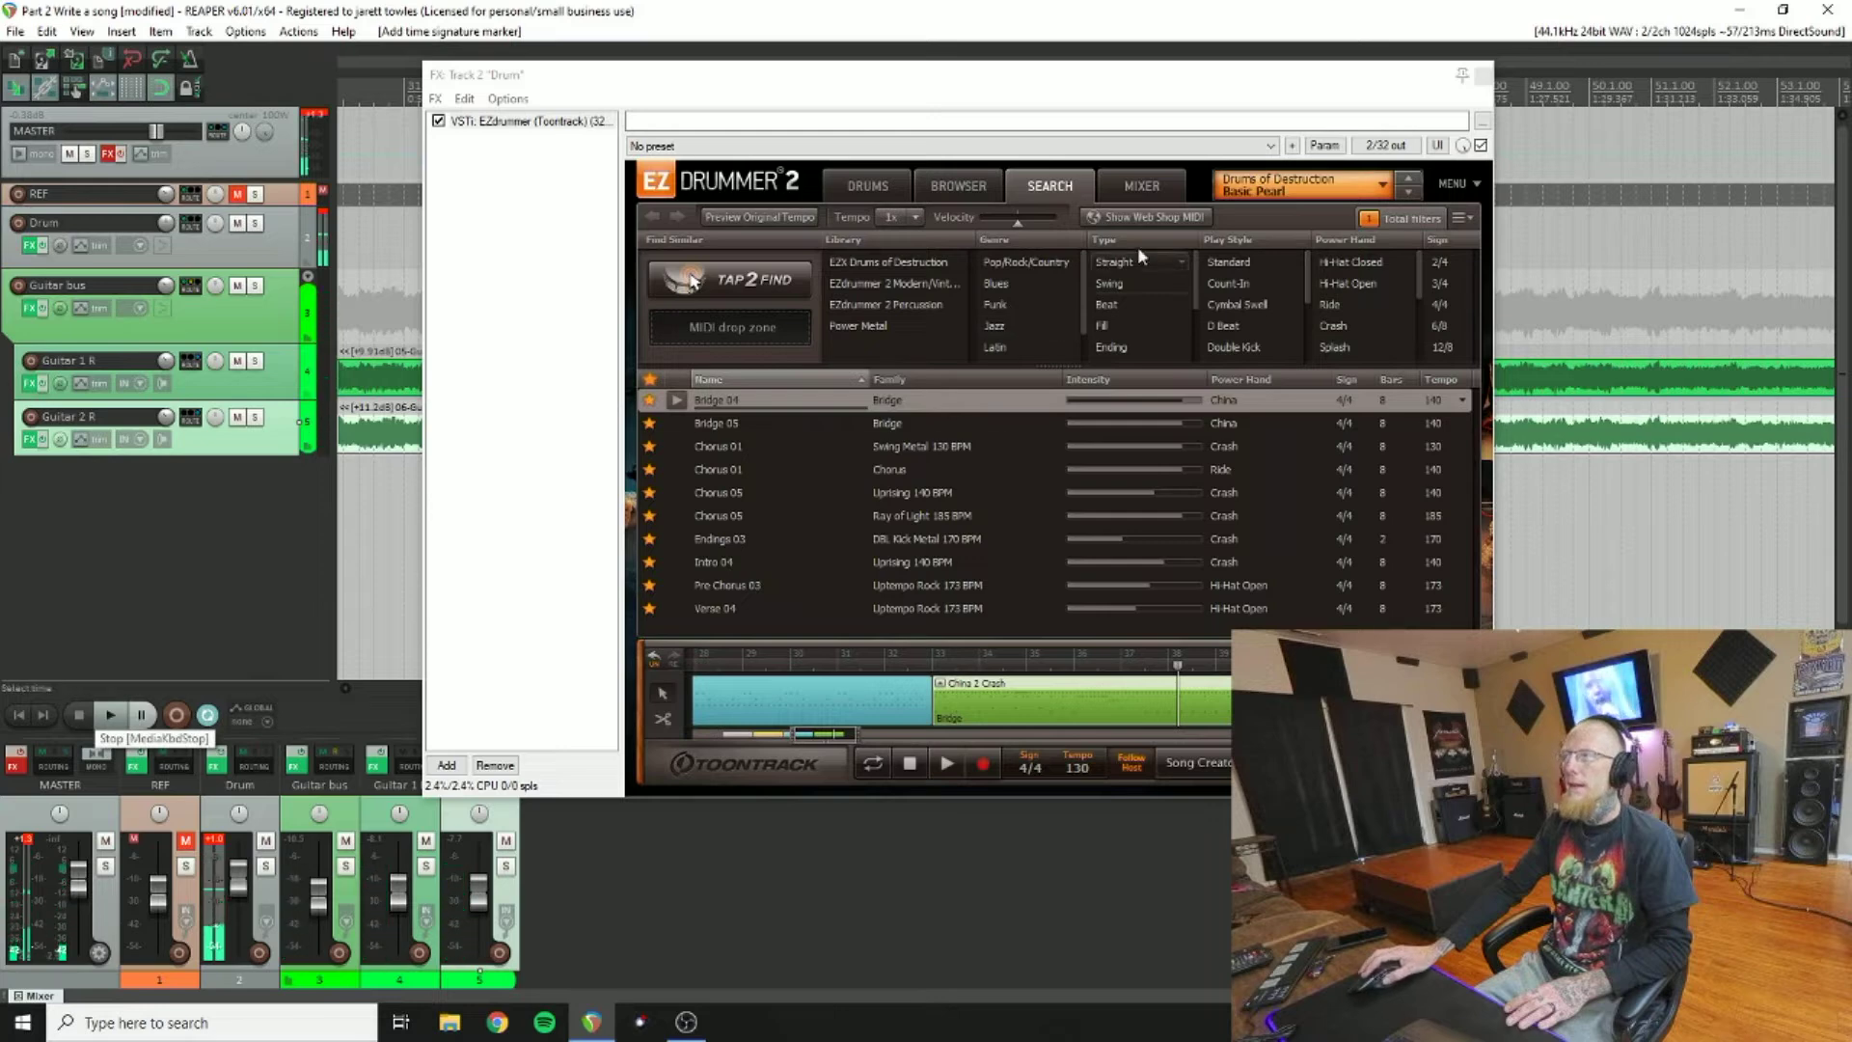
left_click(1484, 75)
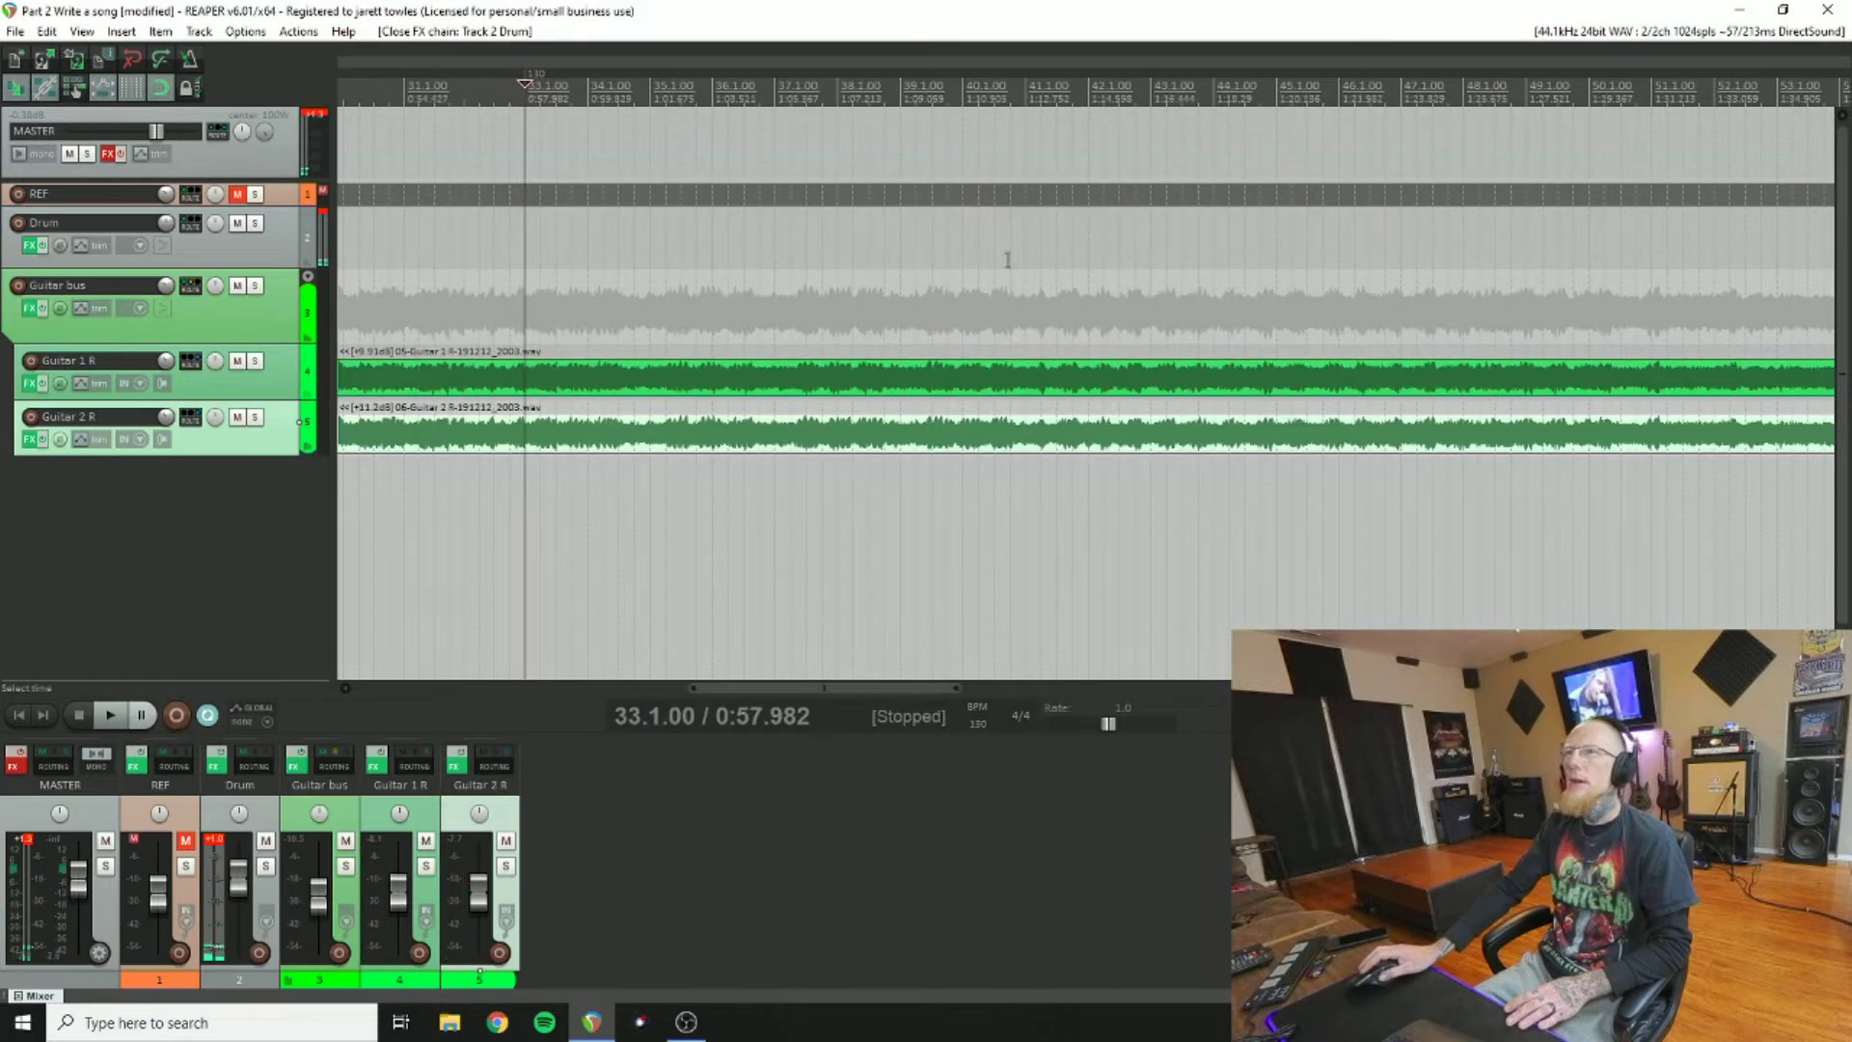
Step: Change the bar 33 tempo marker to 125 BPM, play, and reopen EZdrummer on the Drum track
double_click(536, 82)
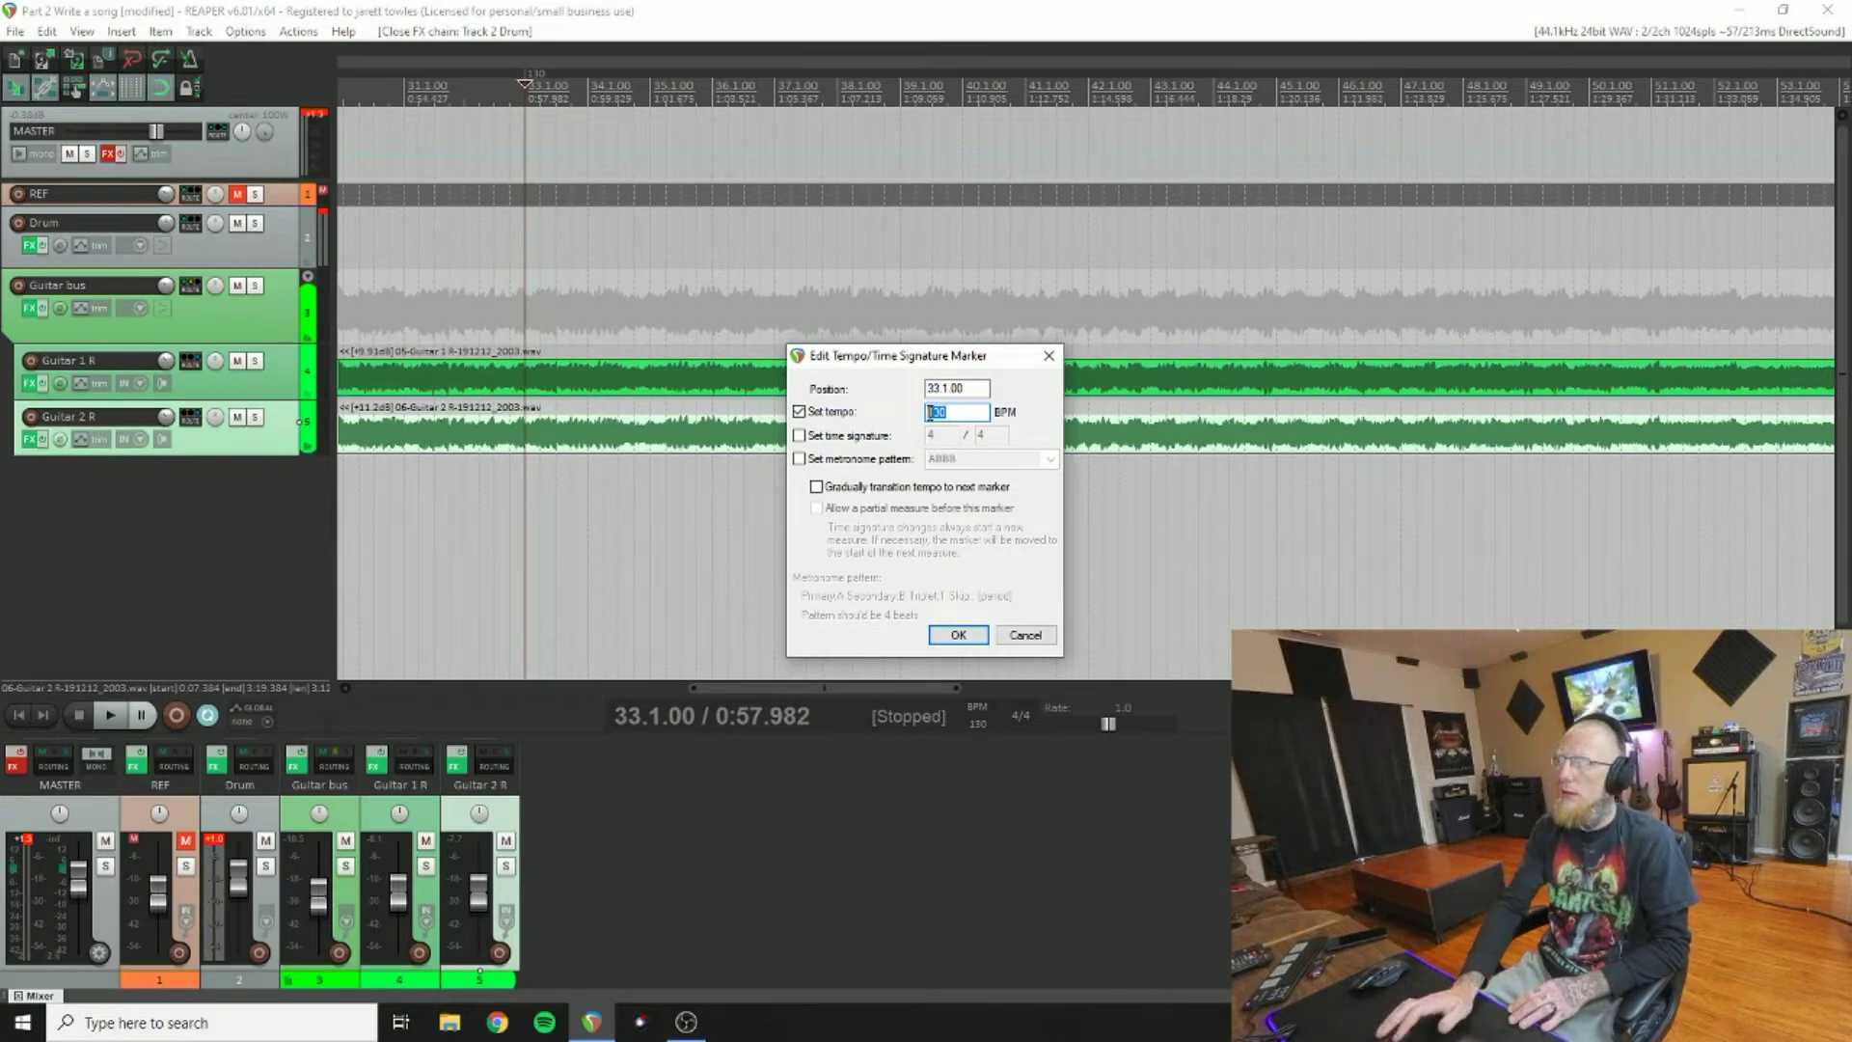
type("25")
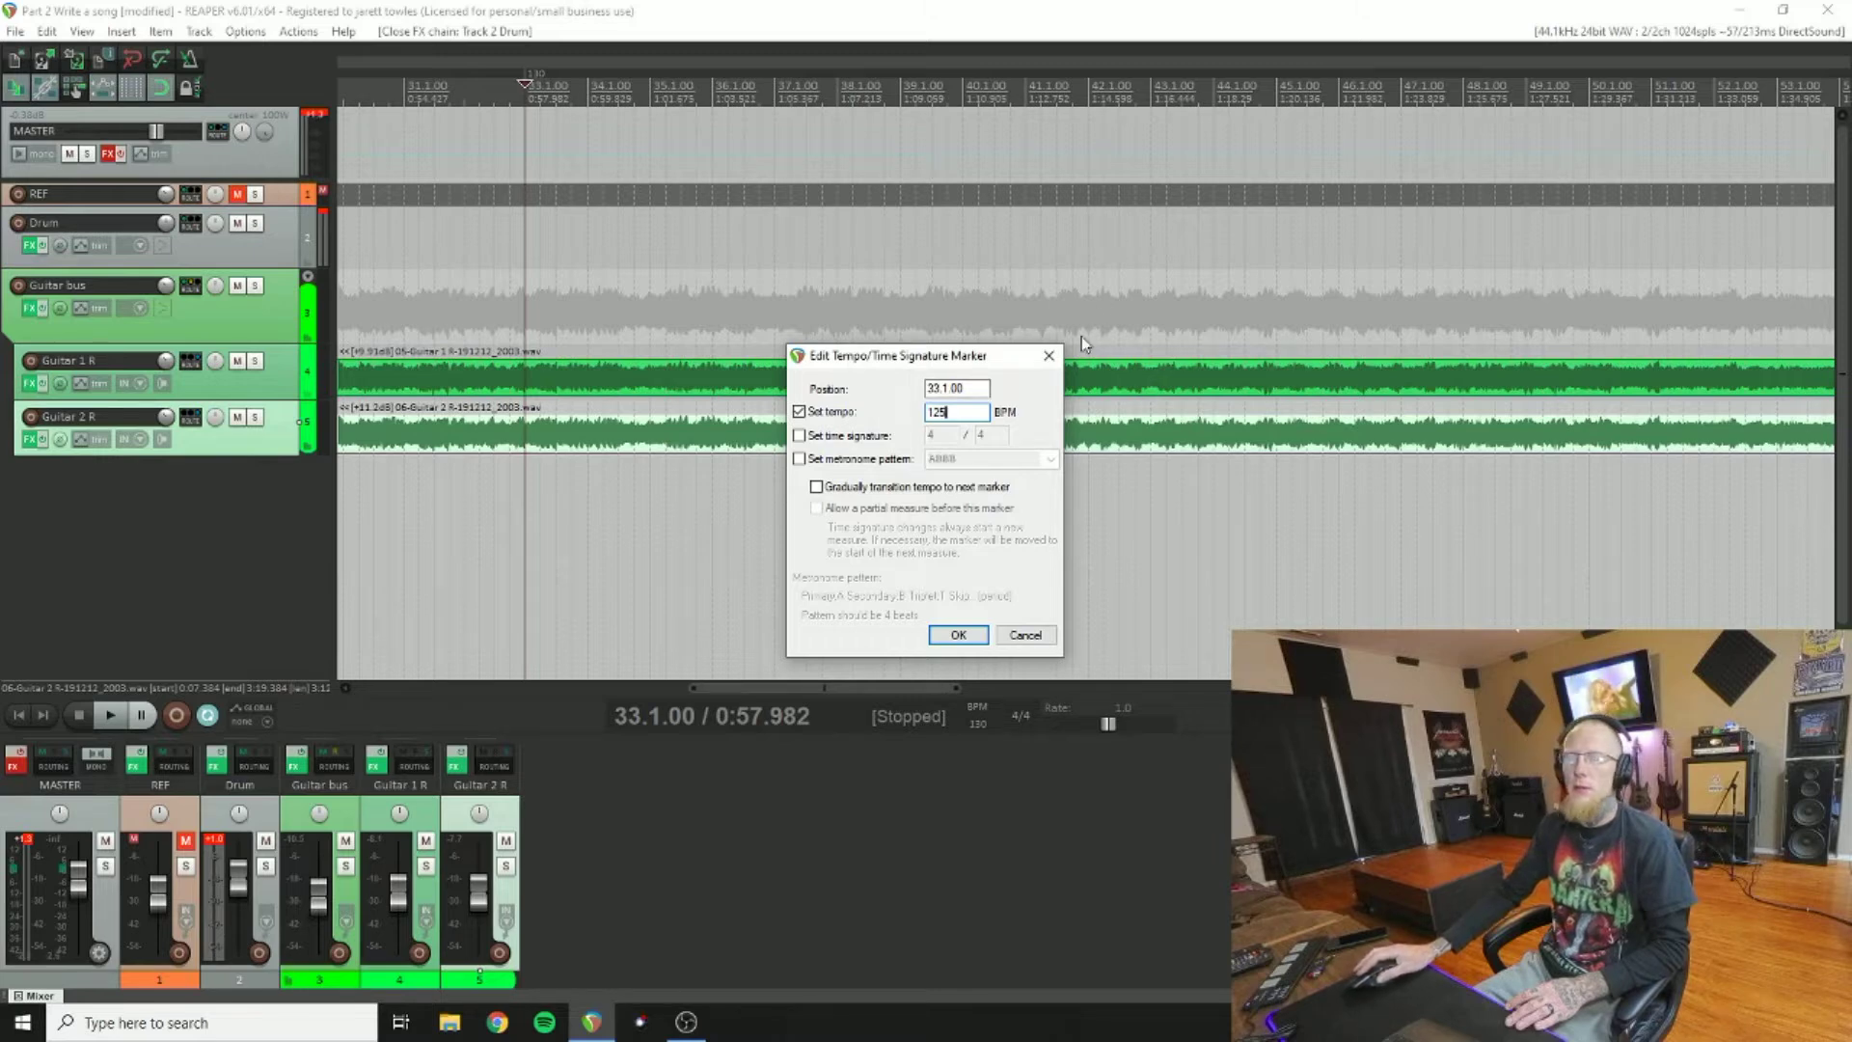
left_click(952, 639)
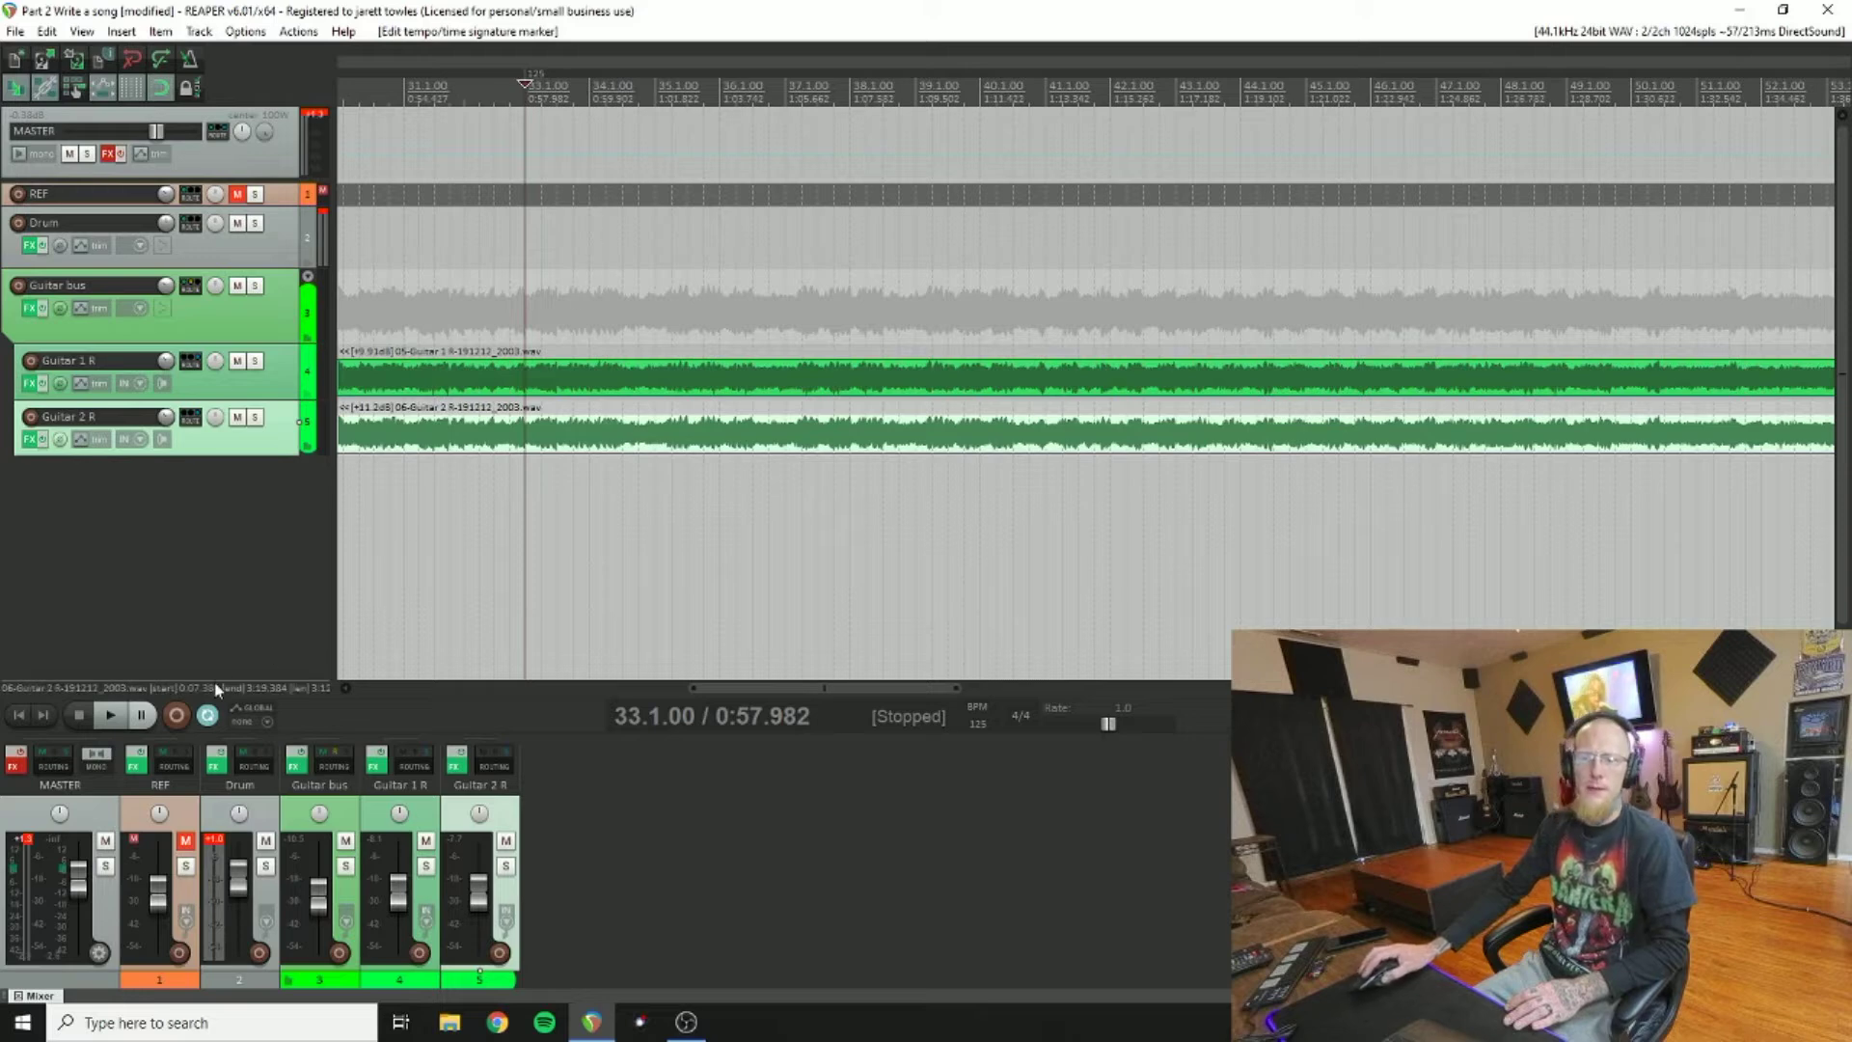
key("space")
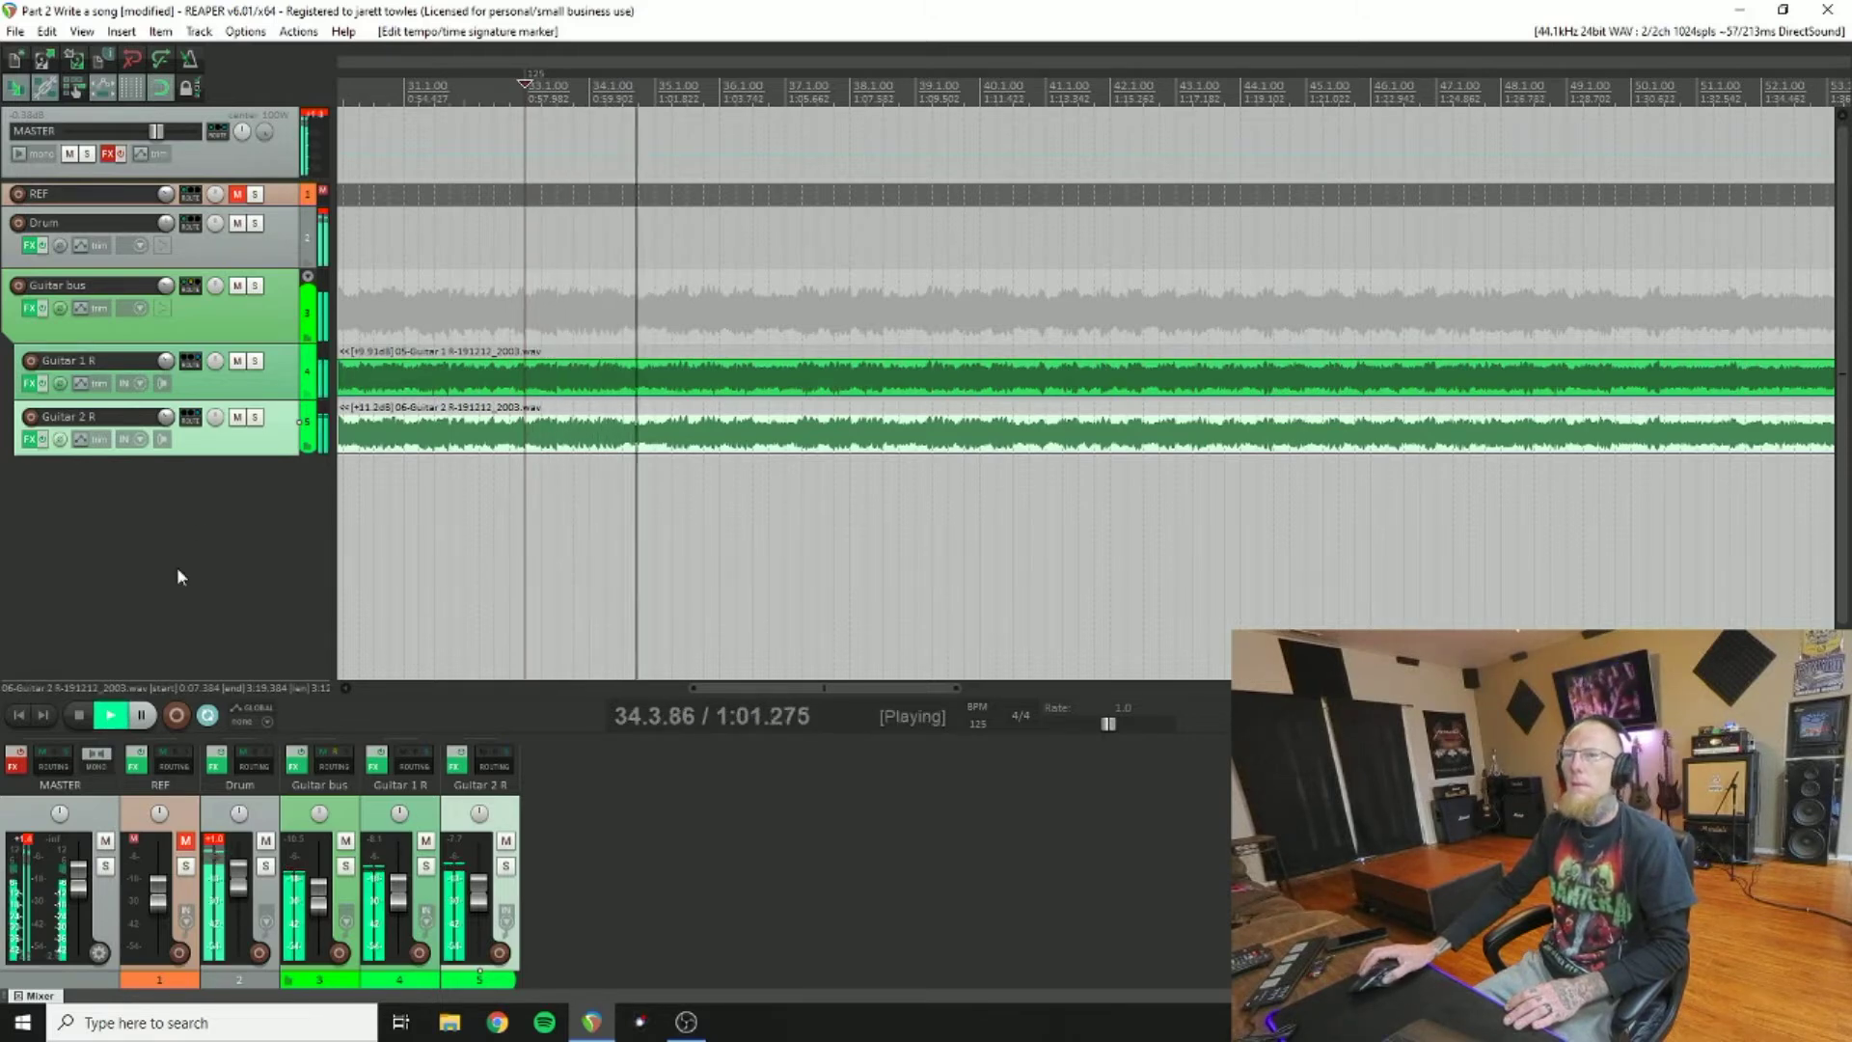
left_click(30, 248)
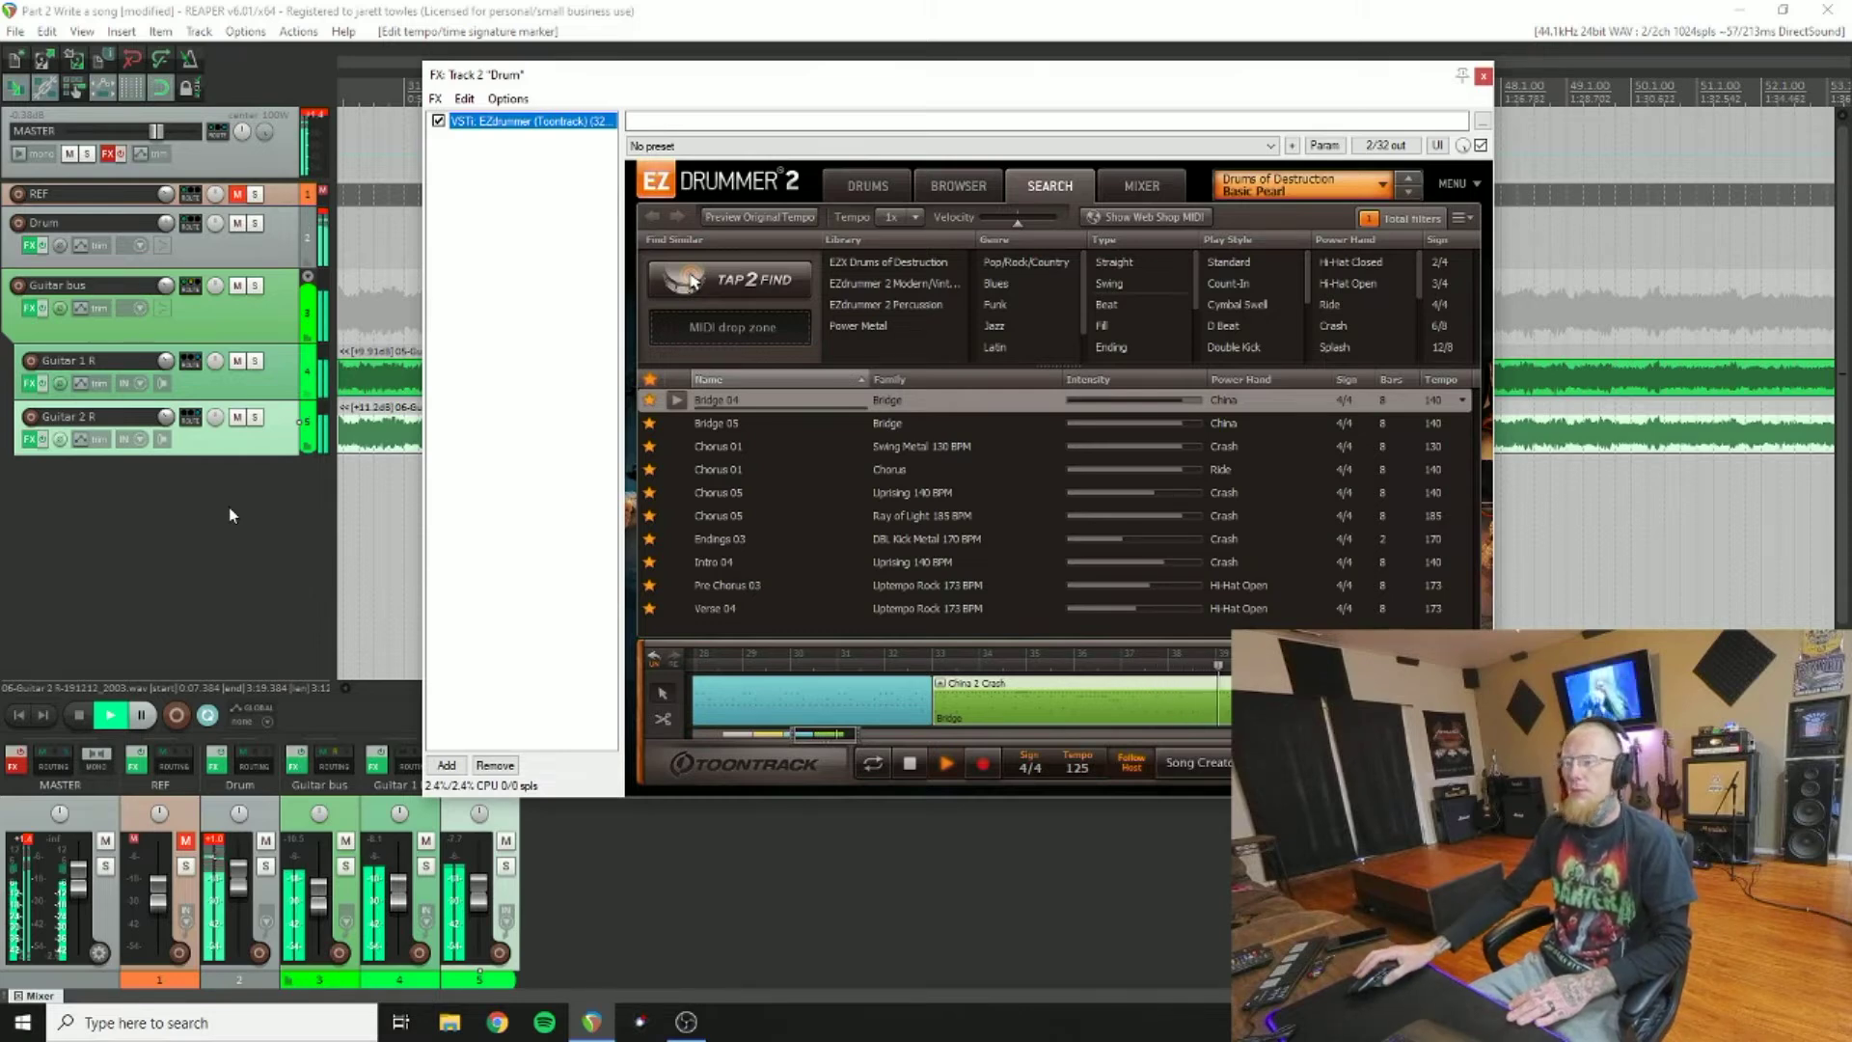
Step: Preview Swing Metal Chorus 01, place it after the Bridge block, and stop playback
left_click_drag(808, 737, 837, 739)
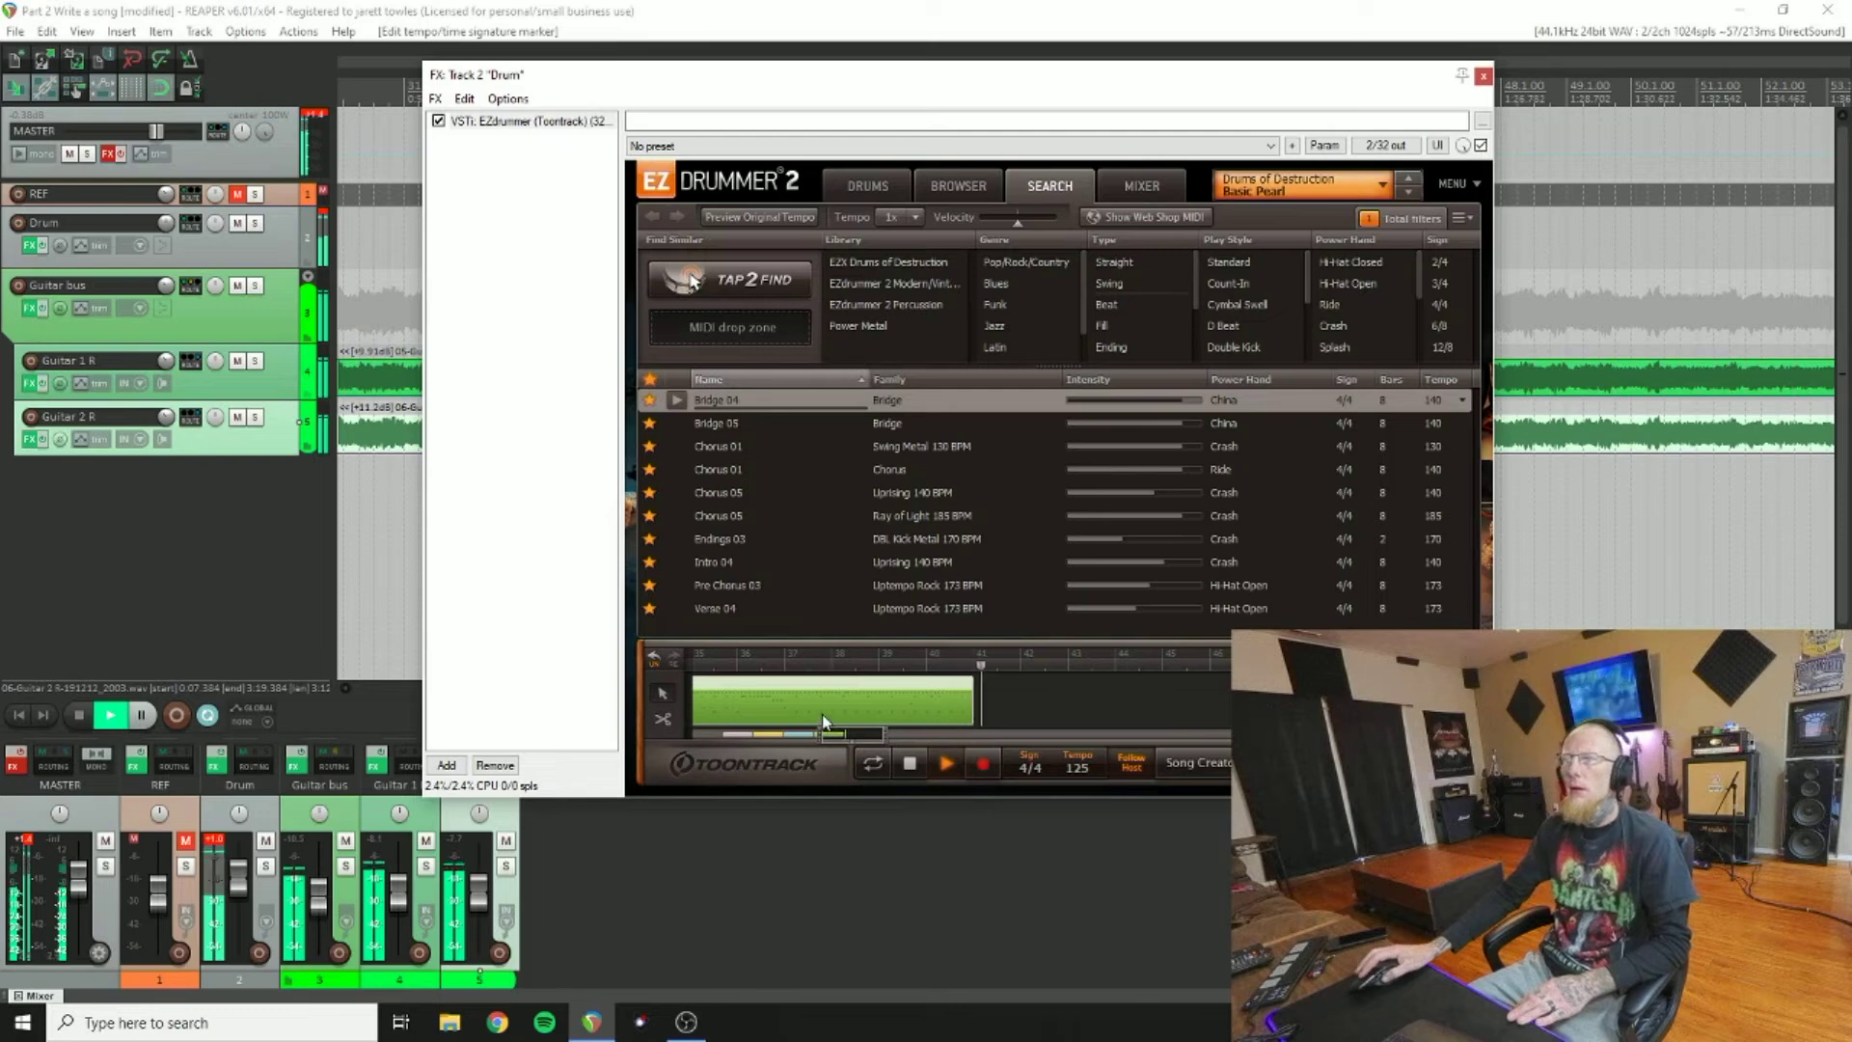
left_click(676, 446)
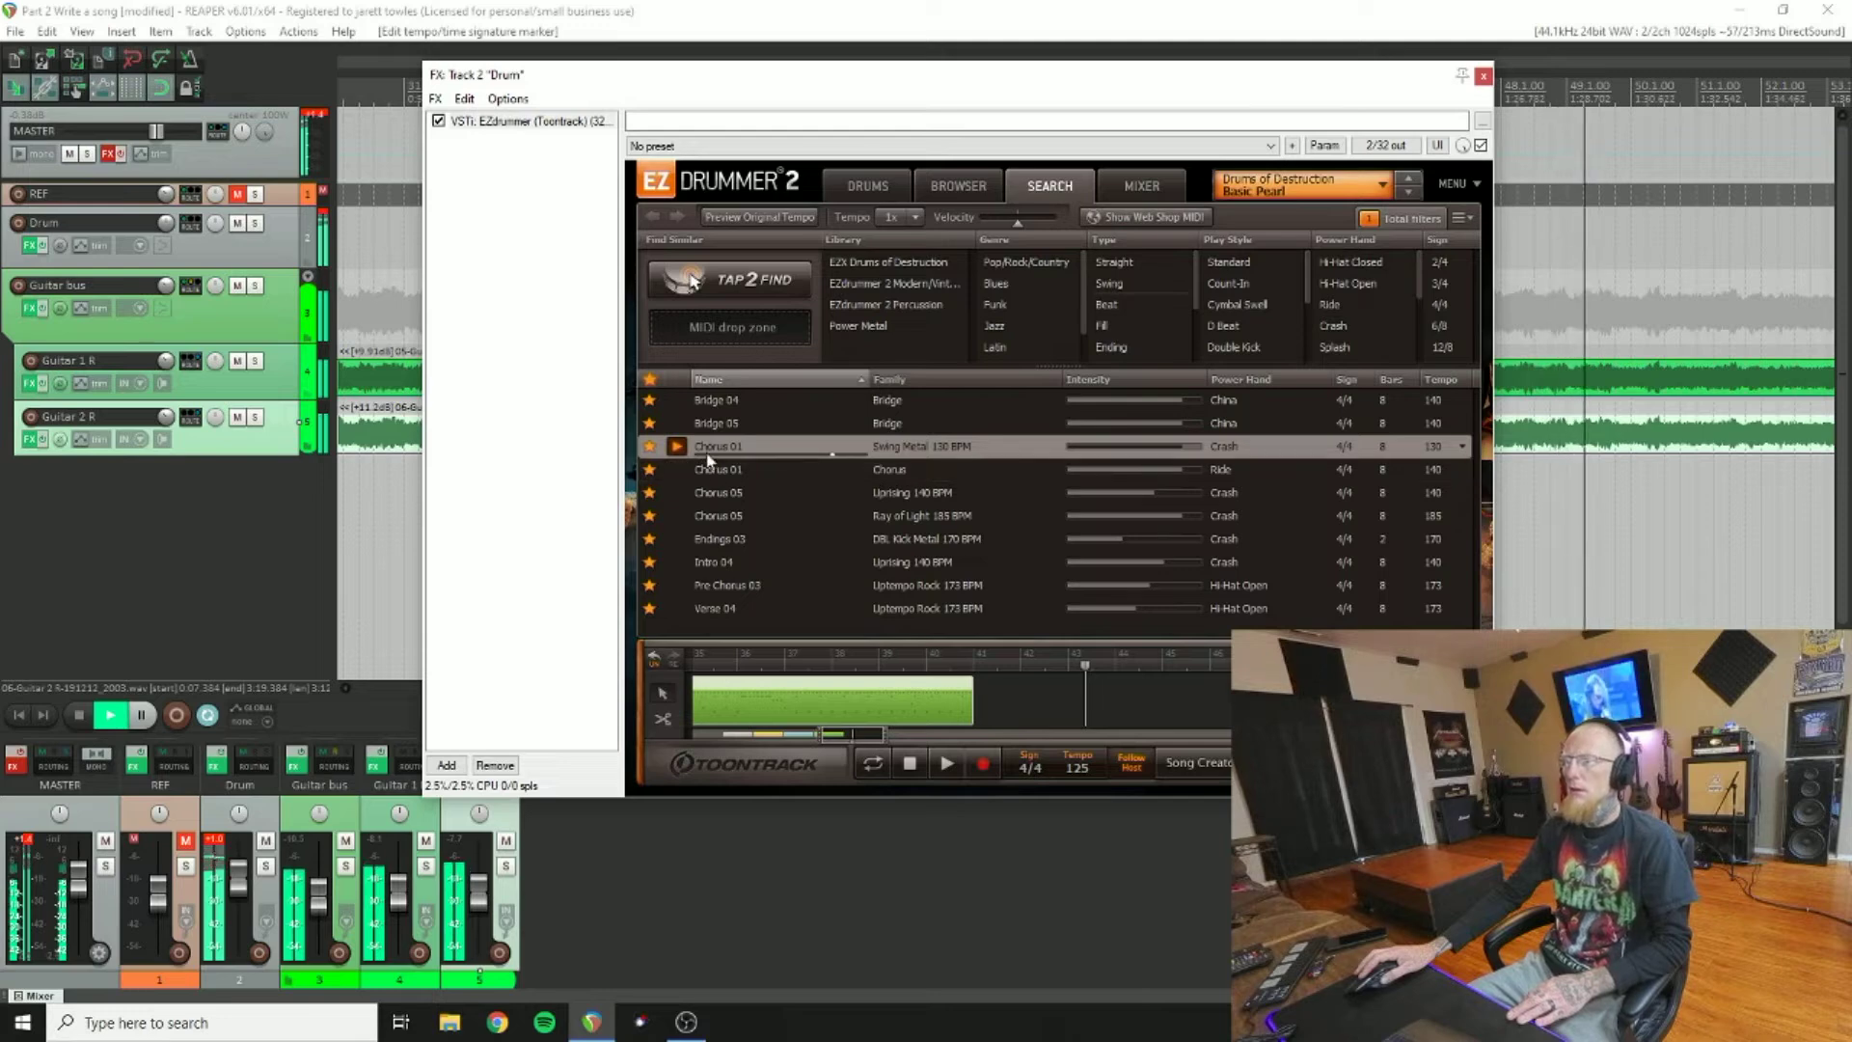
left_click_drag(709, 448, 986, 661)
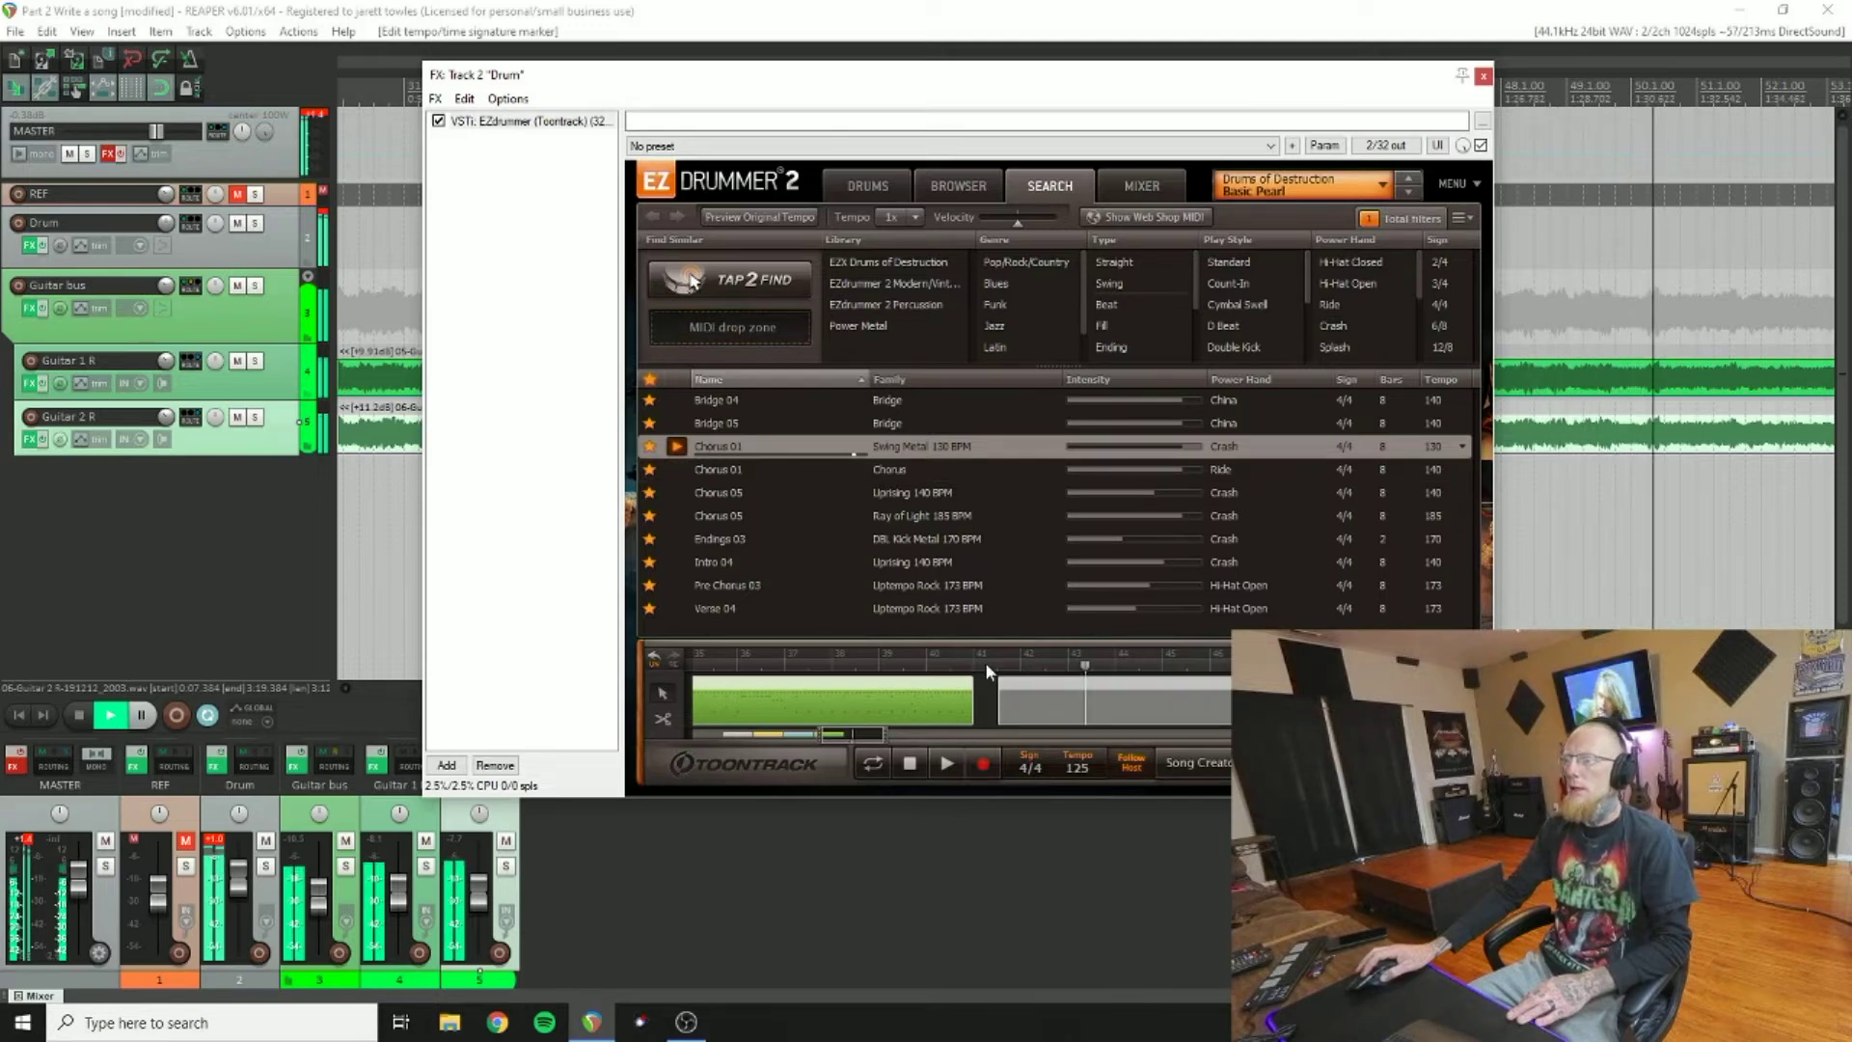
left_click(81, 715)
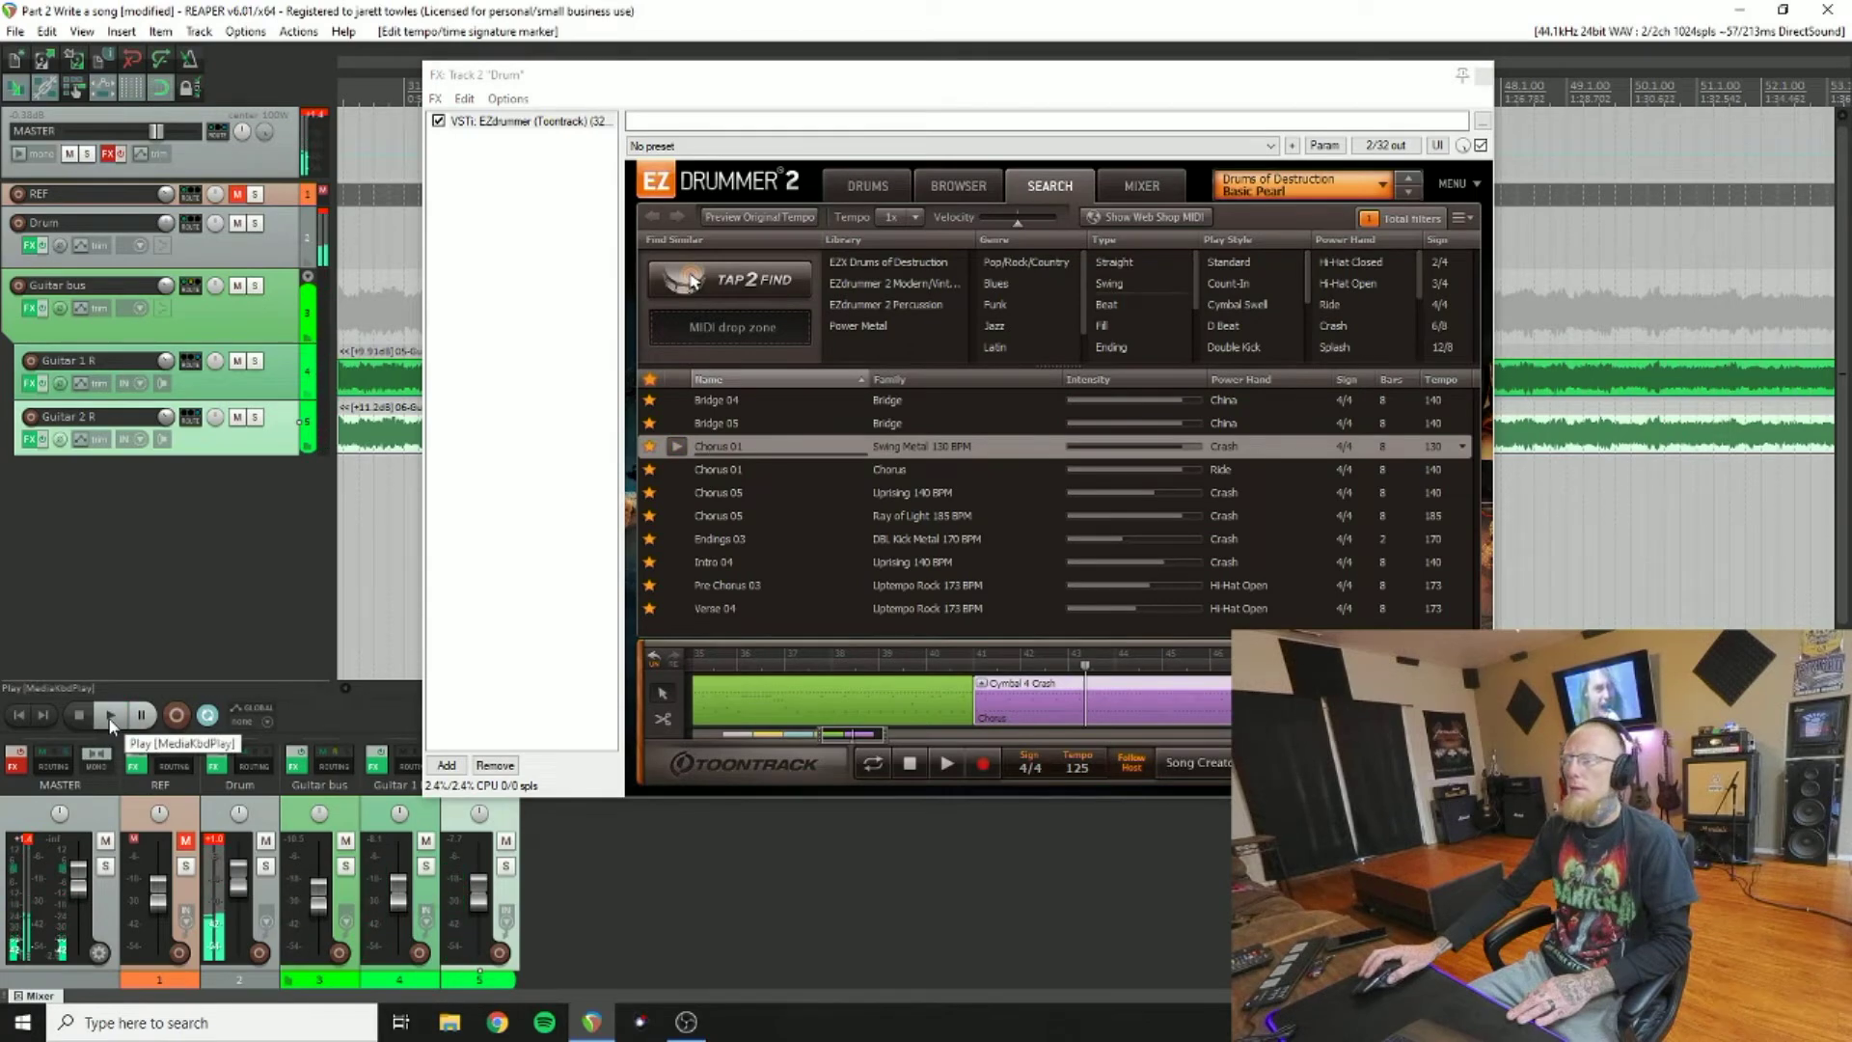
Step: Replay the song from around bar 39, then close the drum plugin window
left_click(109, 715)
left_click_drag(932, 89, 924, 262)
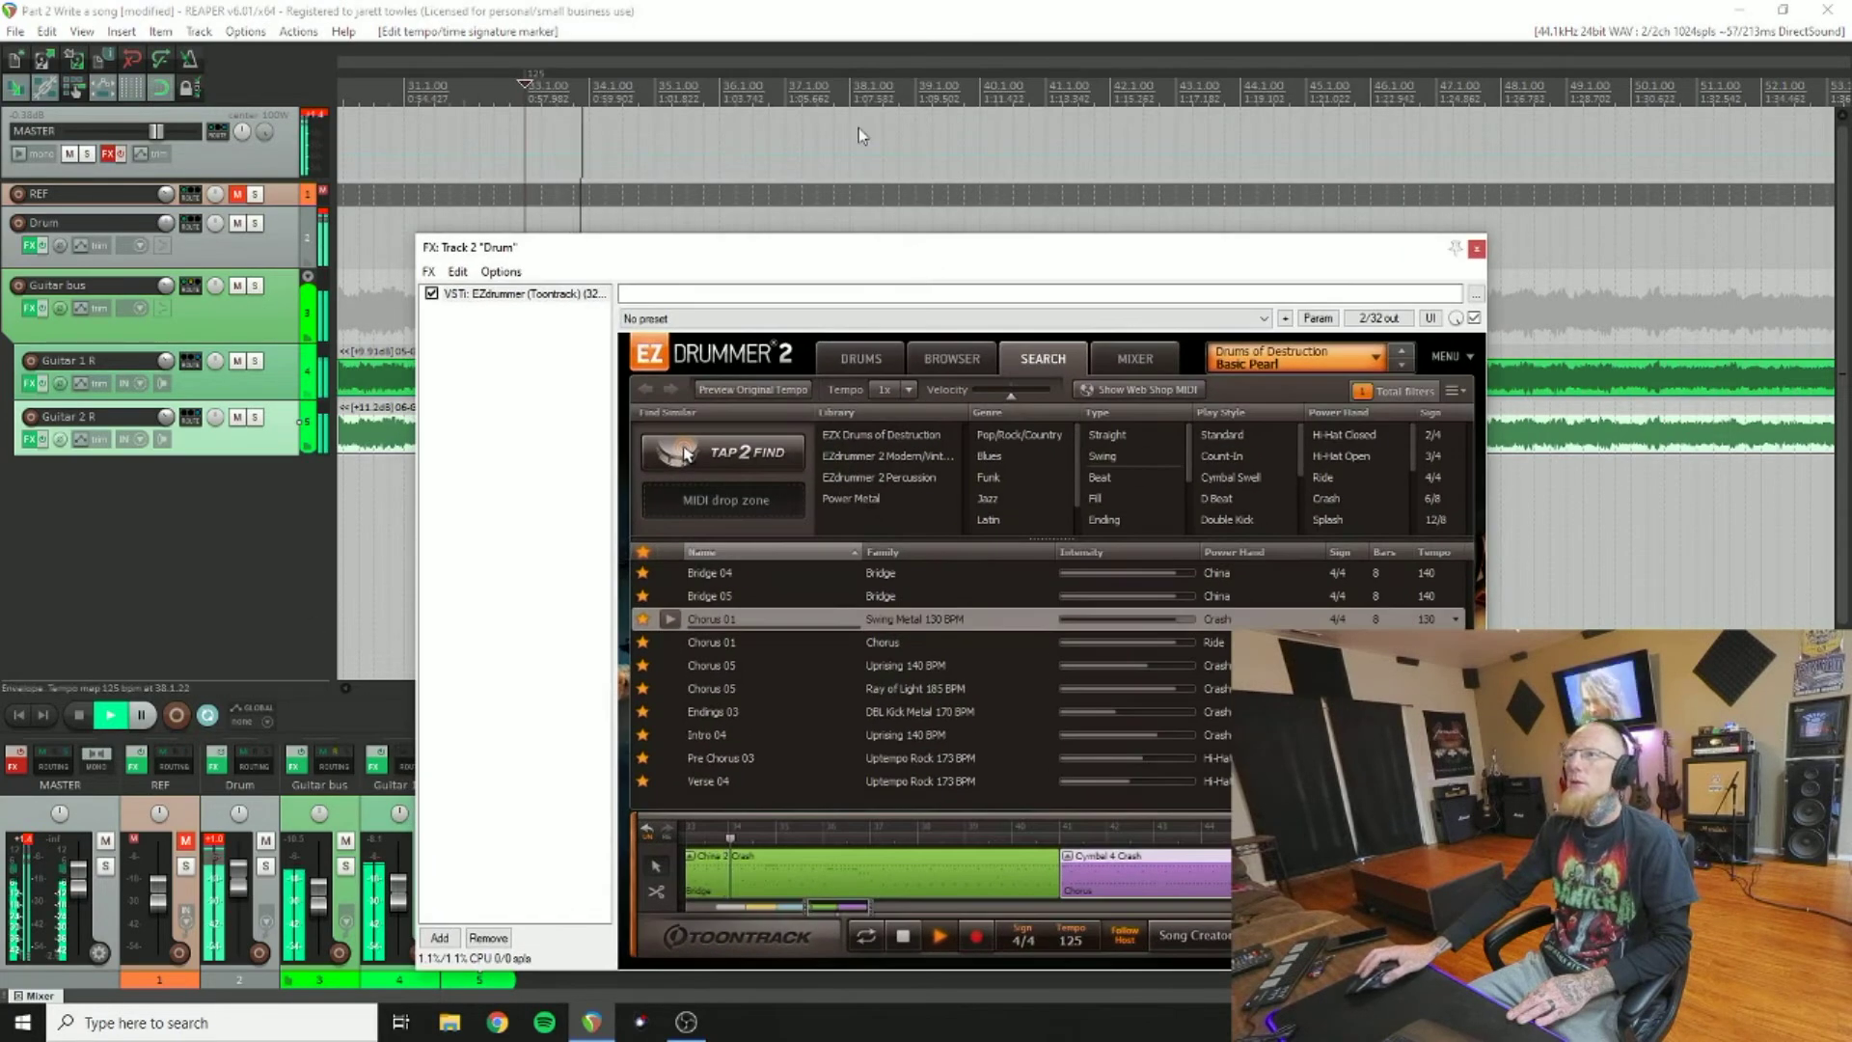
left_click(932, 95)
left_click(910, 259)
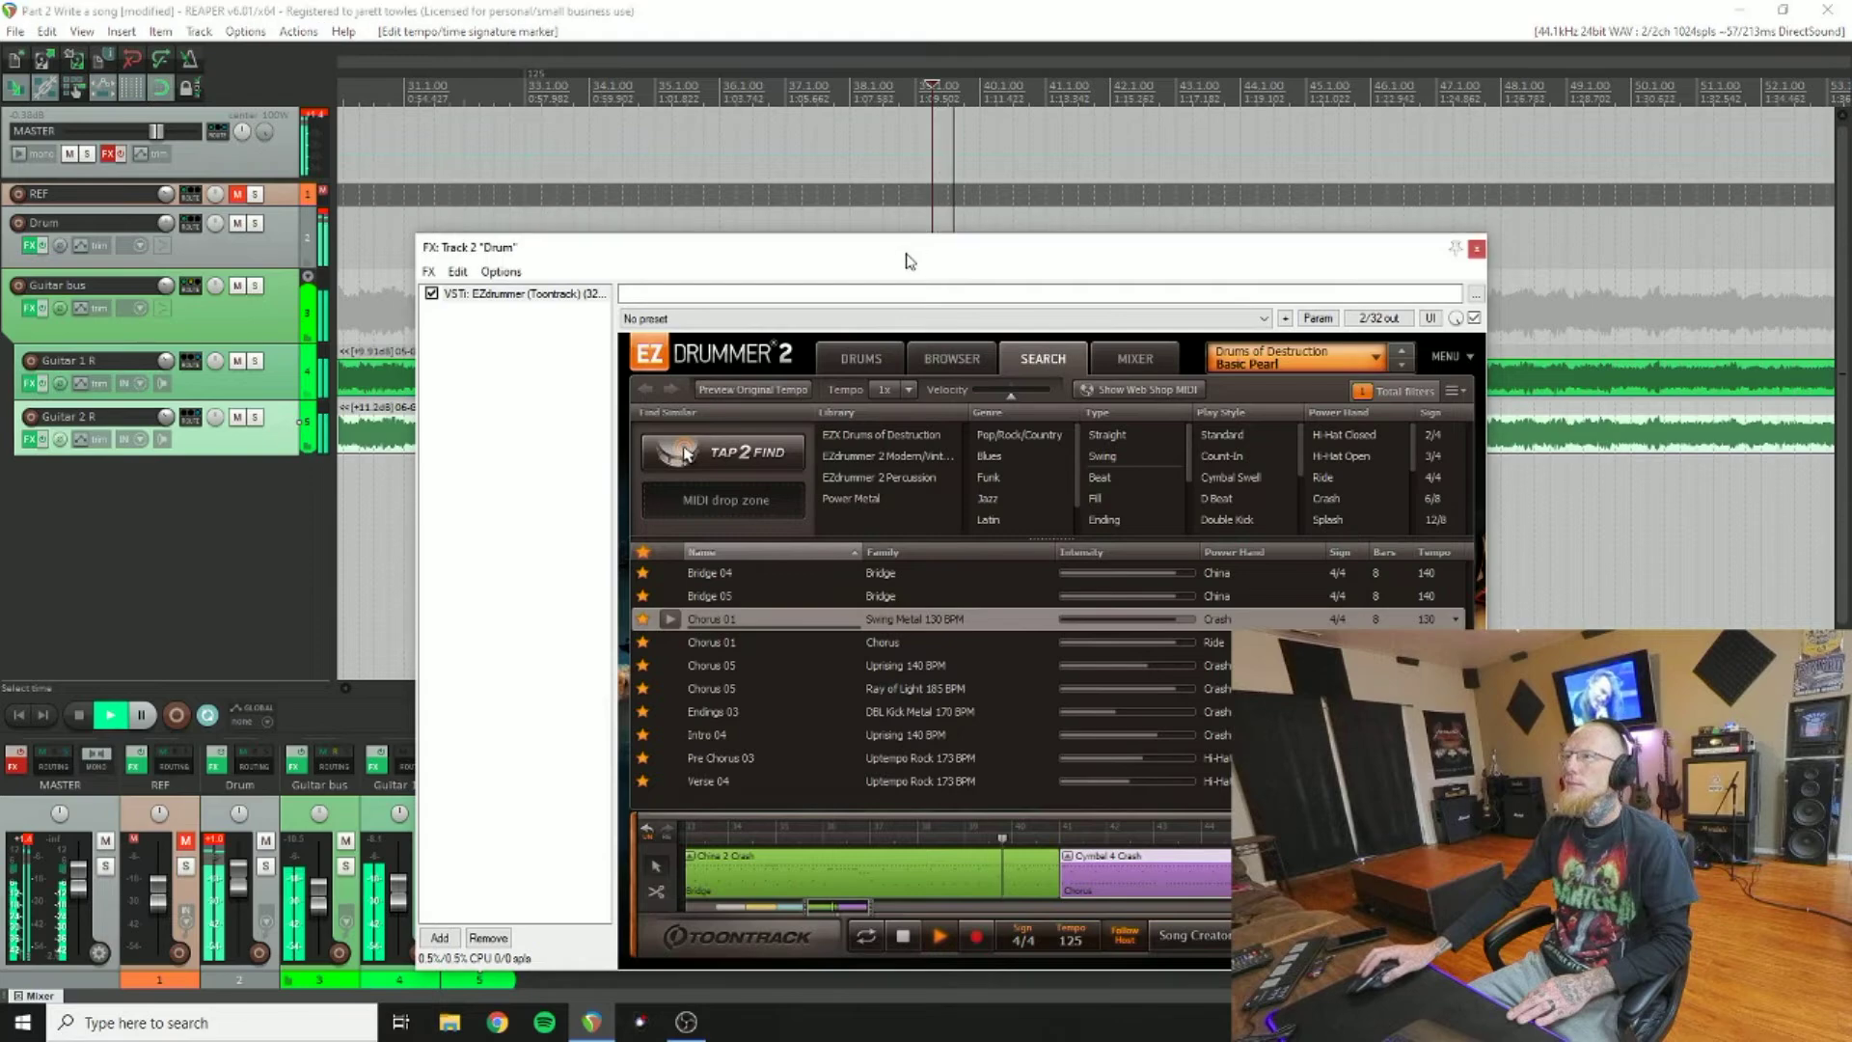
left_click_drag(910, 261, 839, 165)
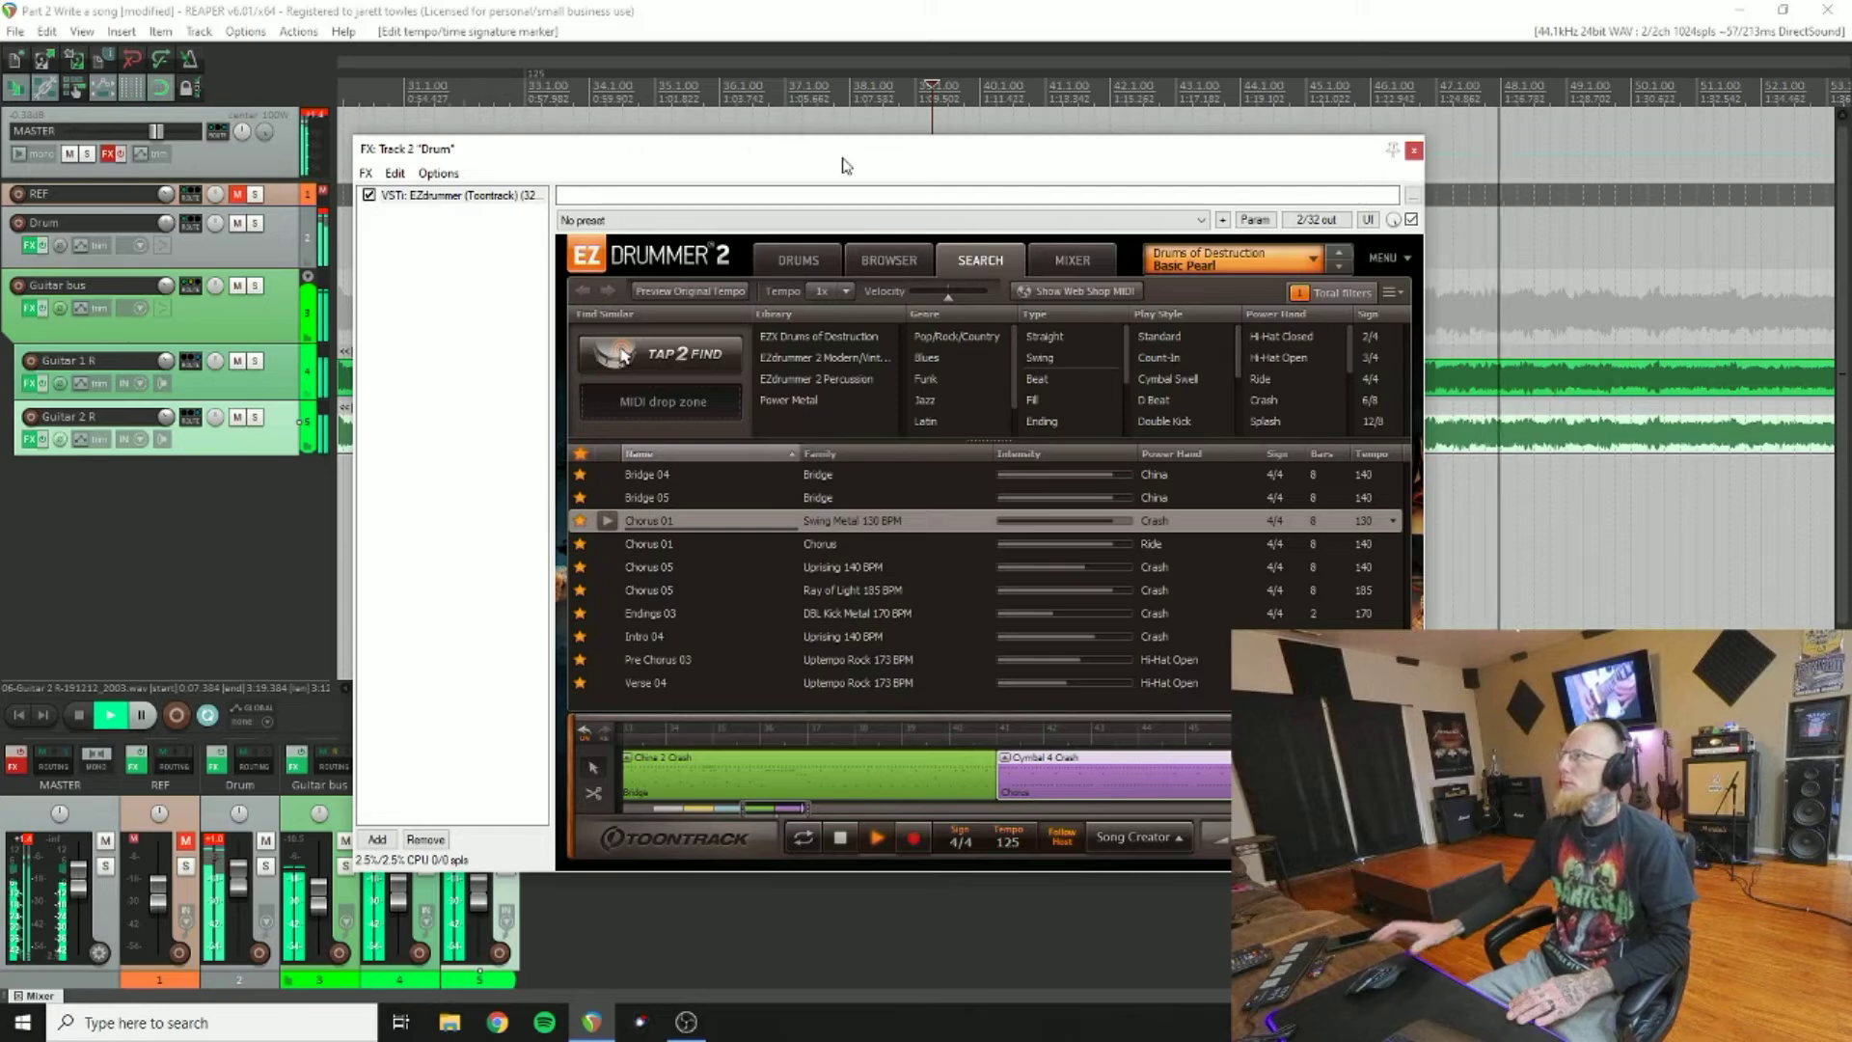
left_click(1415, 151)
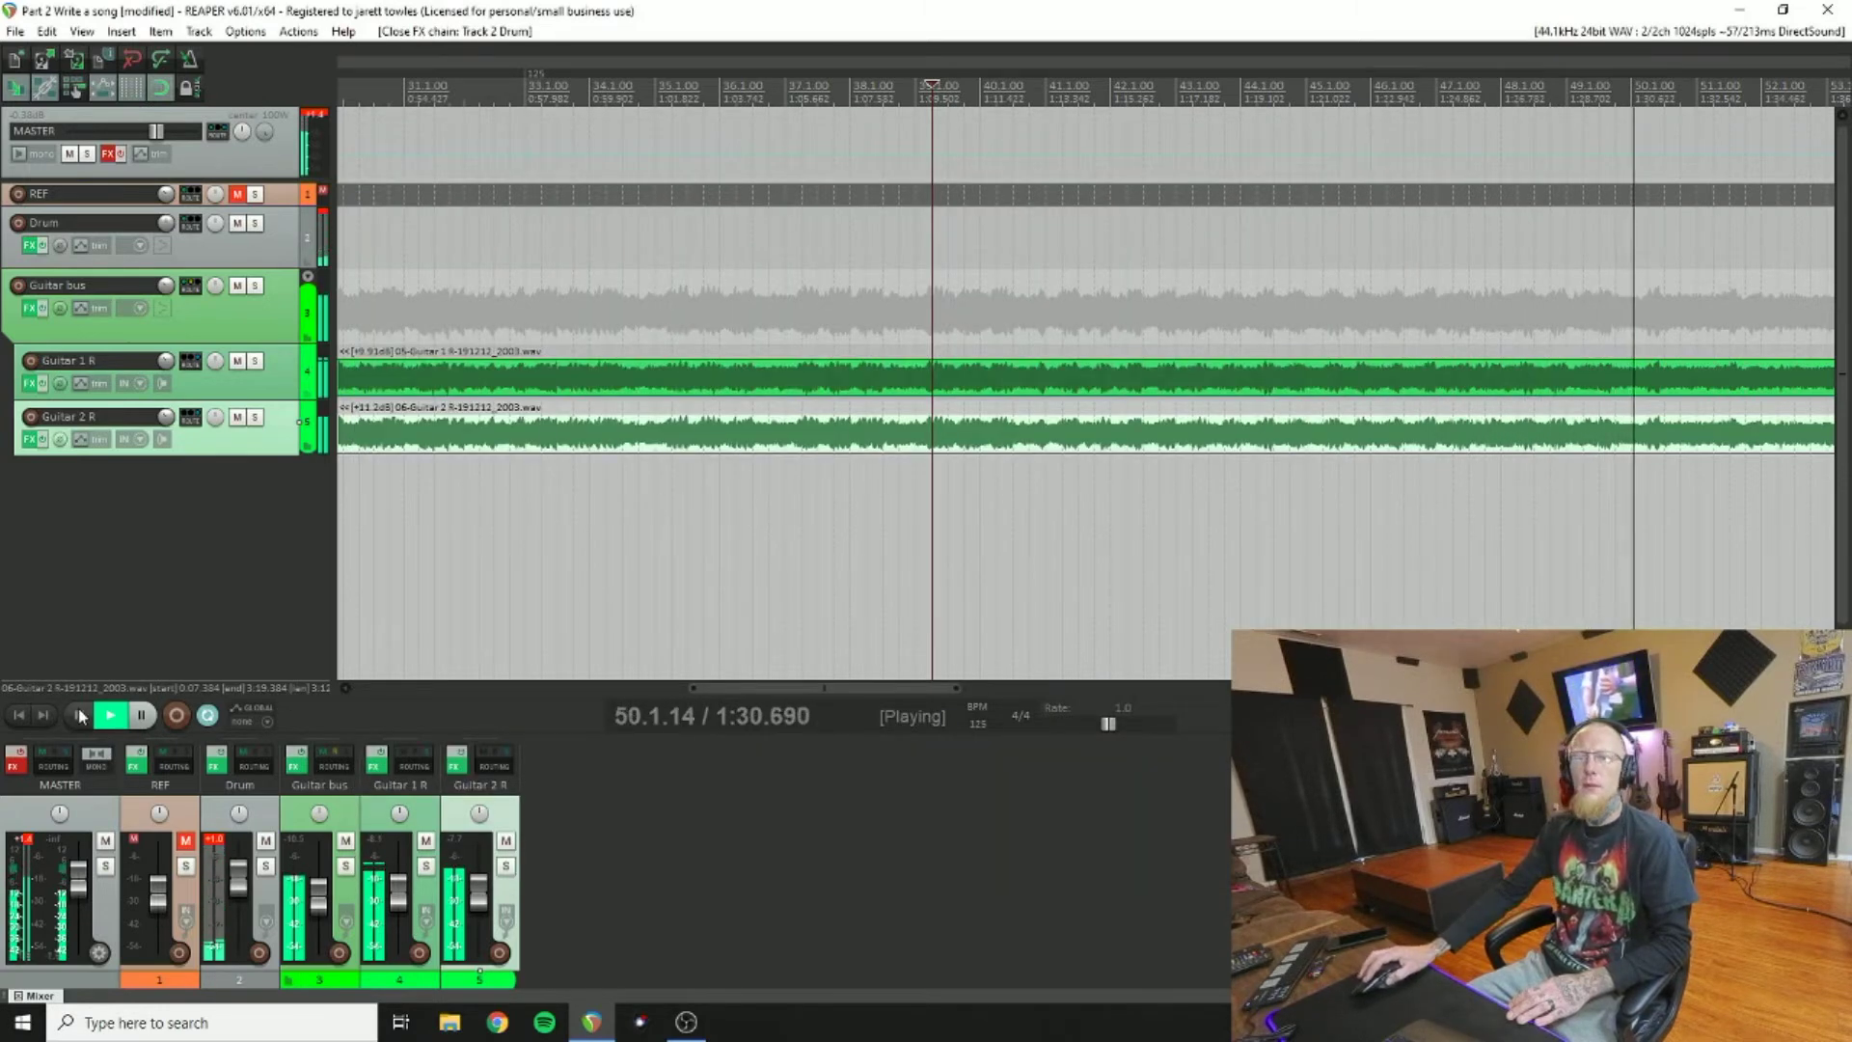
Step: Stop playback and insert a 130 BPM tempo marker at bar 49
left_click(79, 715)
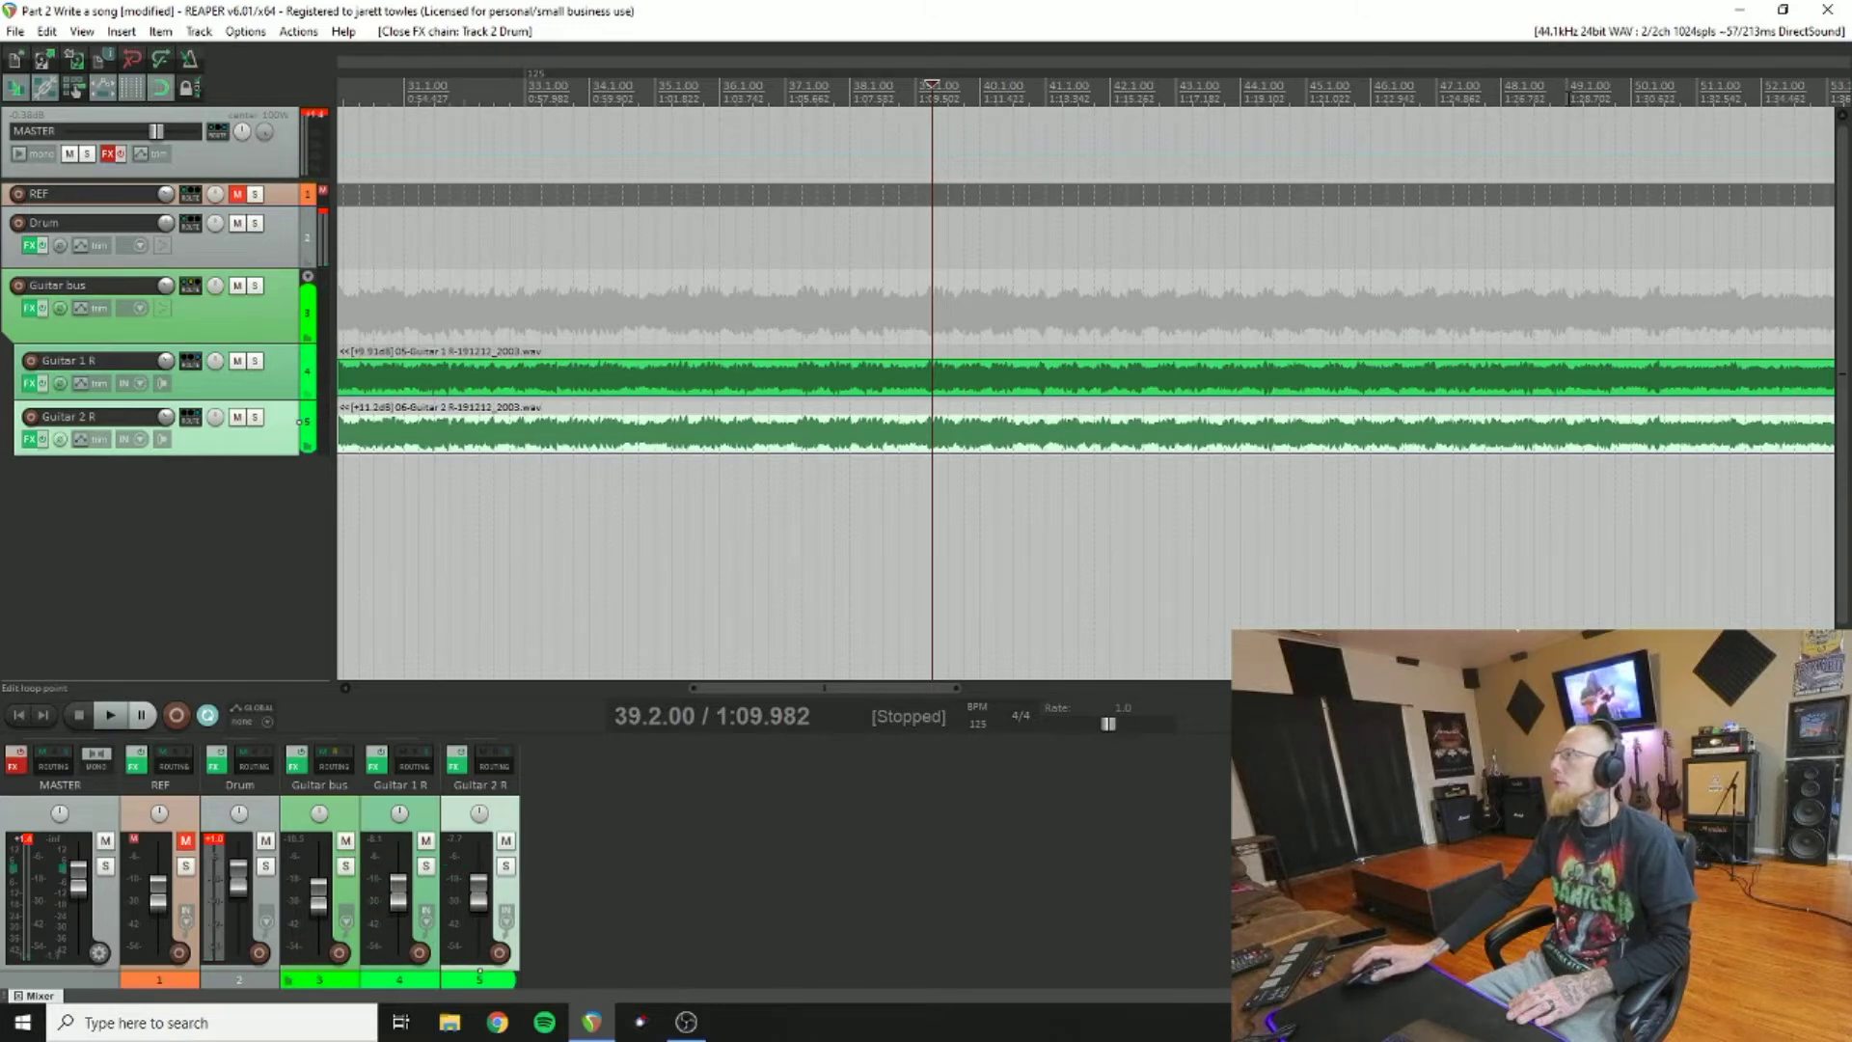
left_click(1568, 93)
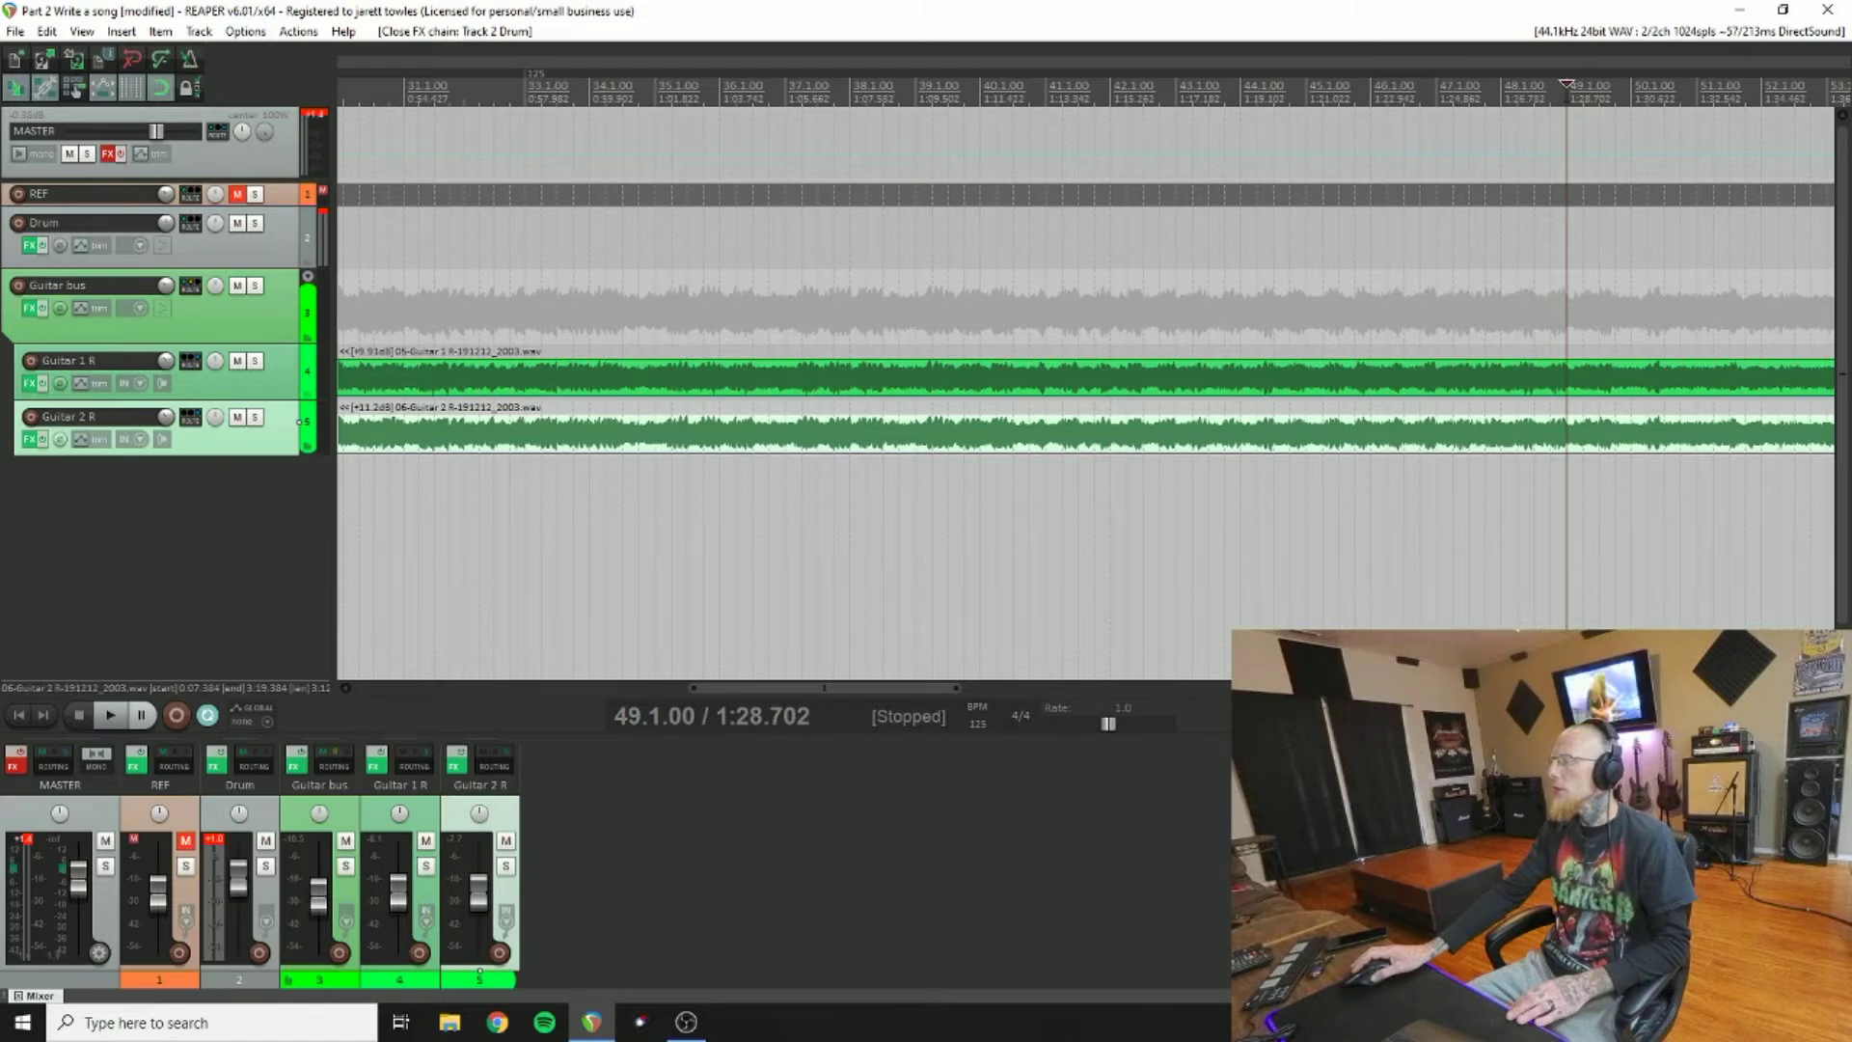
right_click(1567, 92)
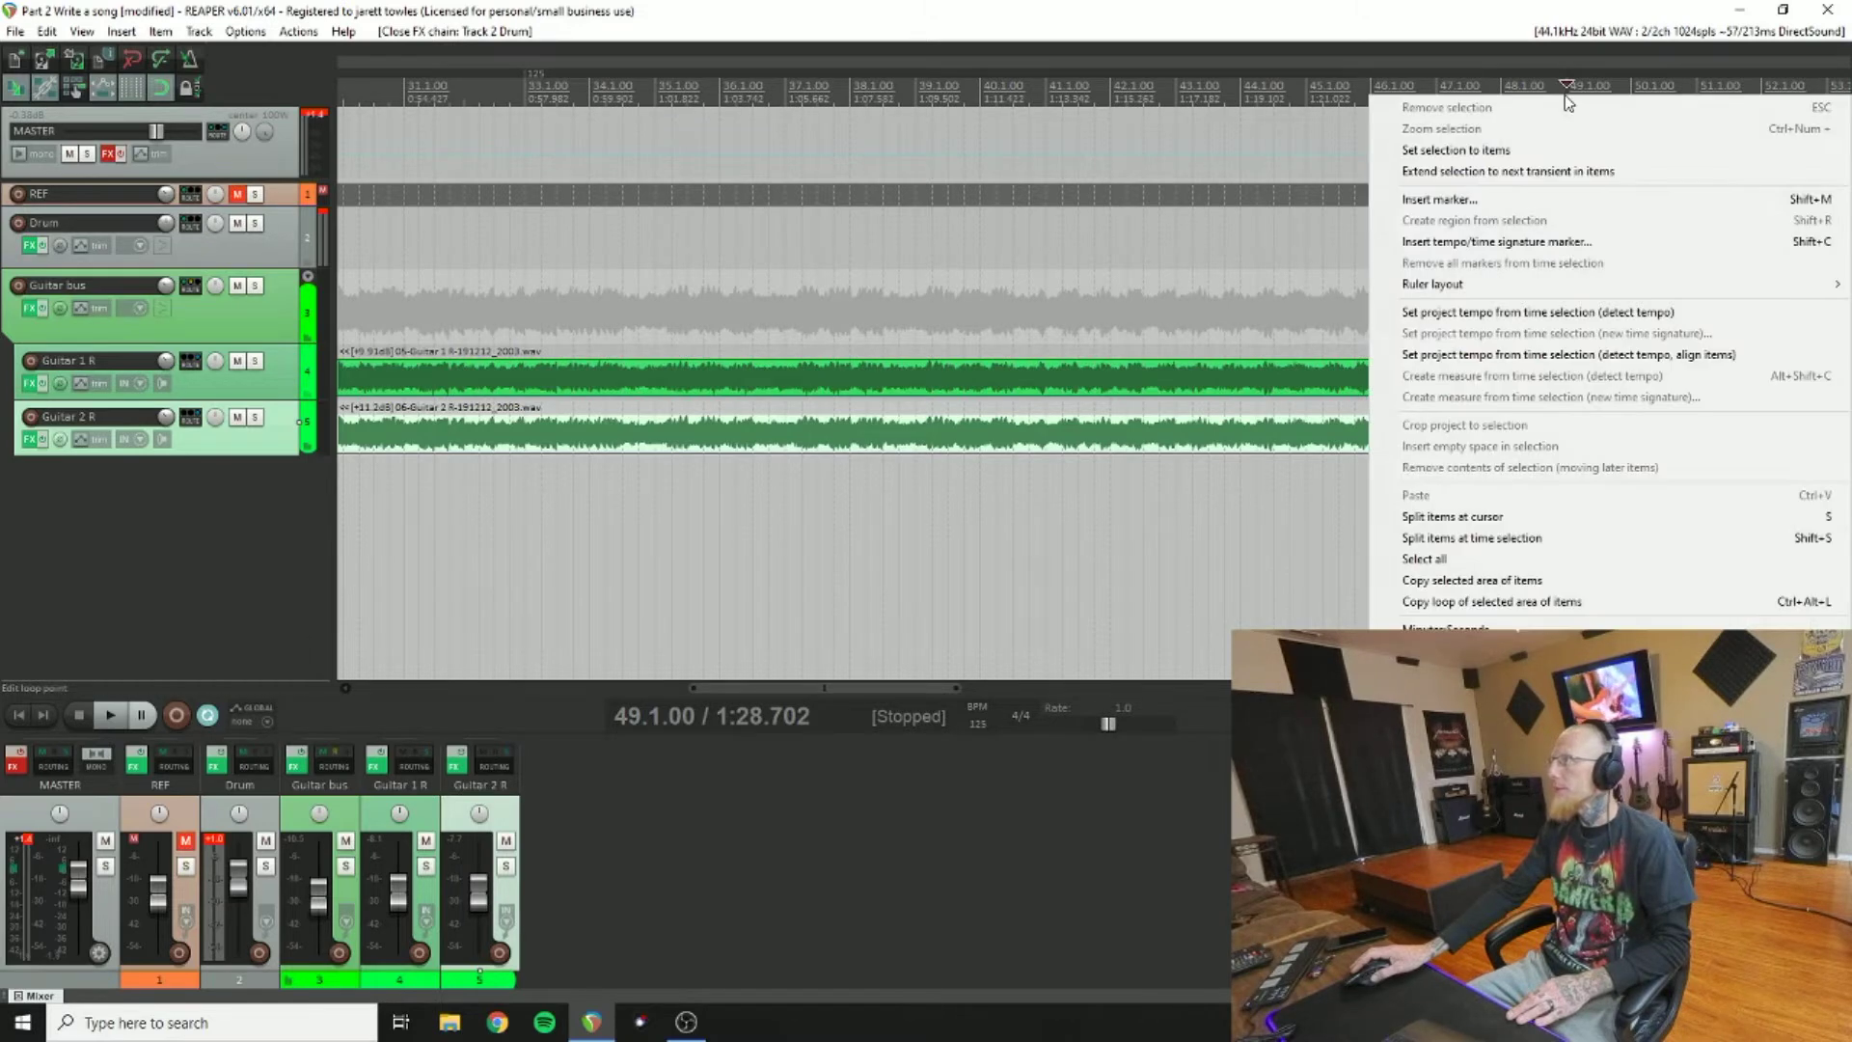
left_click(1498, 242)
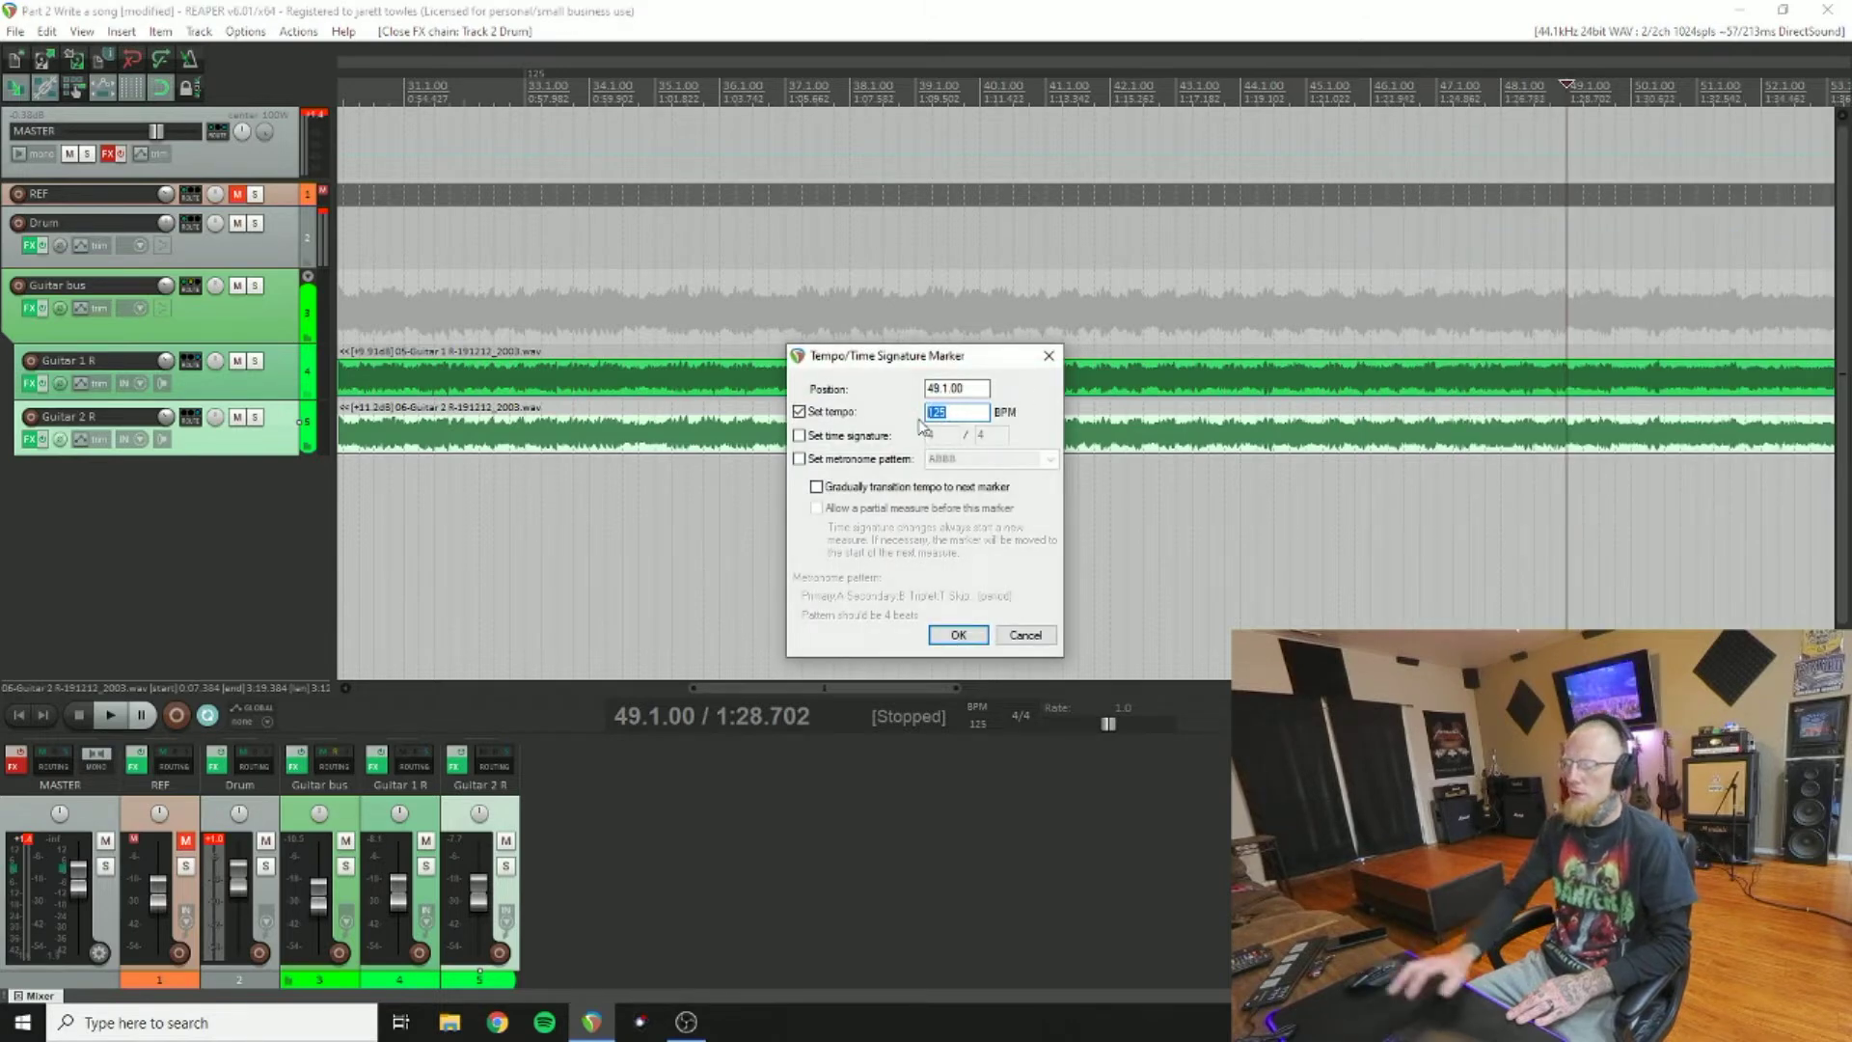
type("130")
key("Return")
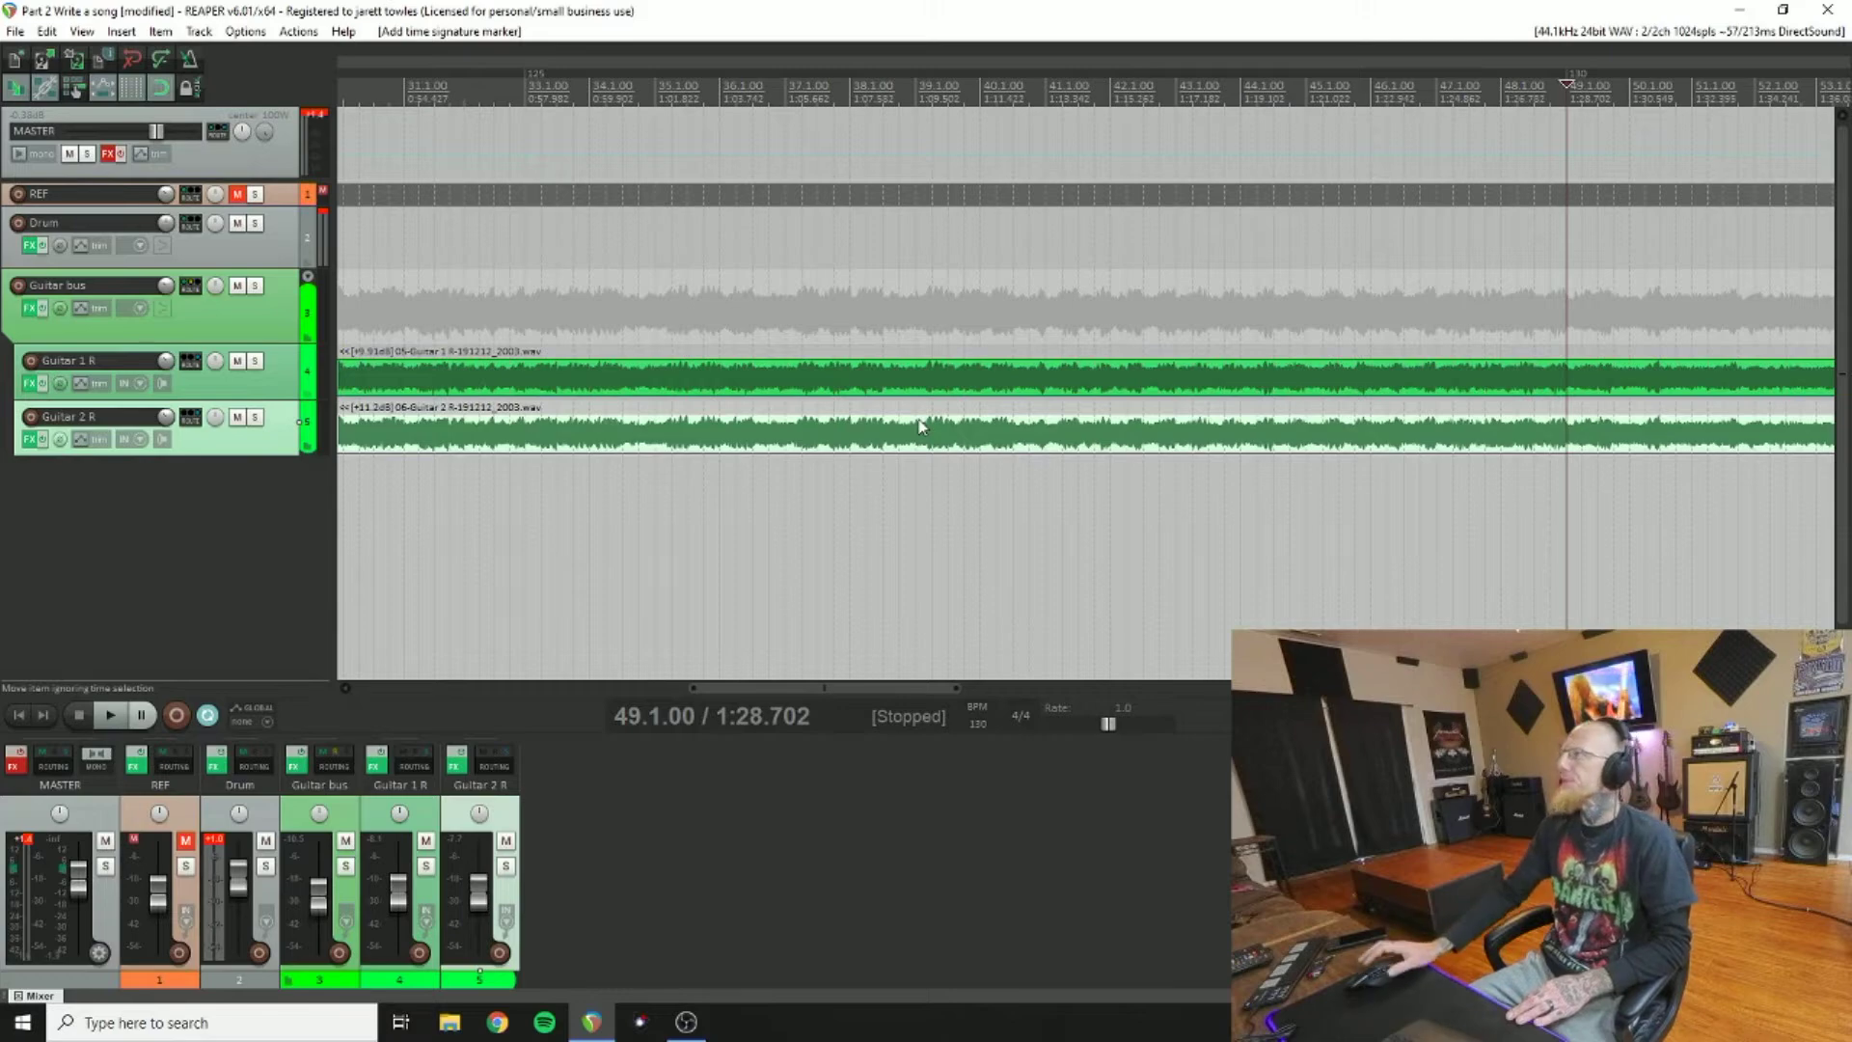
Step: Open EZdrummer 2 on the Drum track and audition the Chorus, Pre Chorus 03 and Verse 04 grooves during playback
left_click(30, 246)
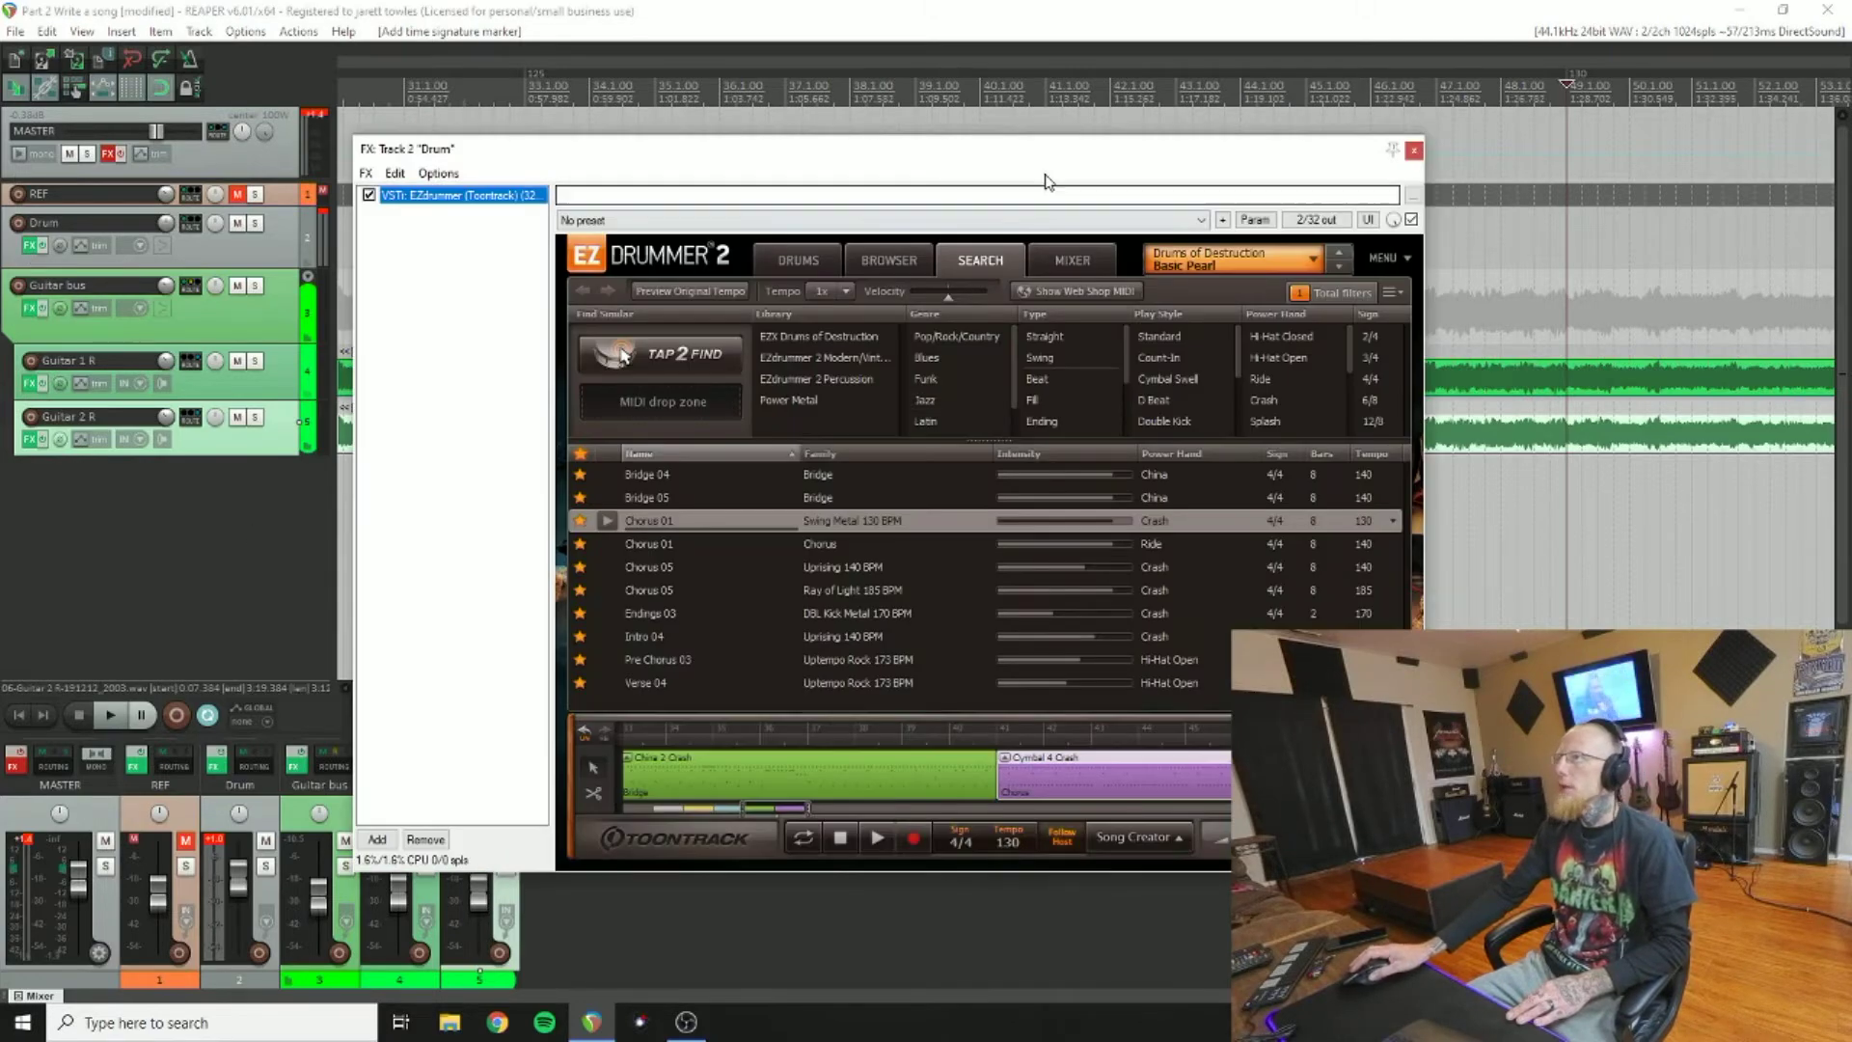
left_click_drag(1040, 156, 1043, 97)
left_click_drag(752, 750, 786, 754)
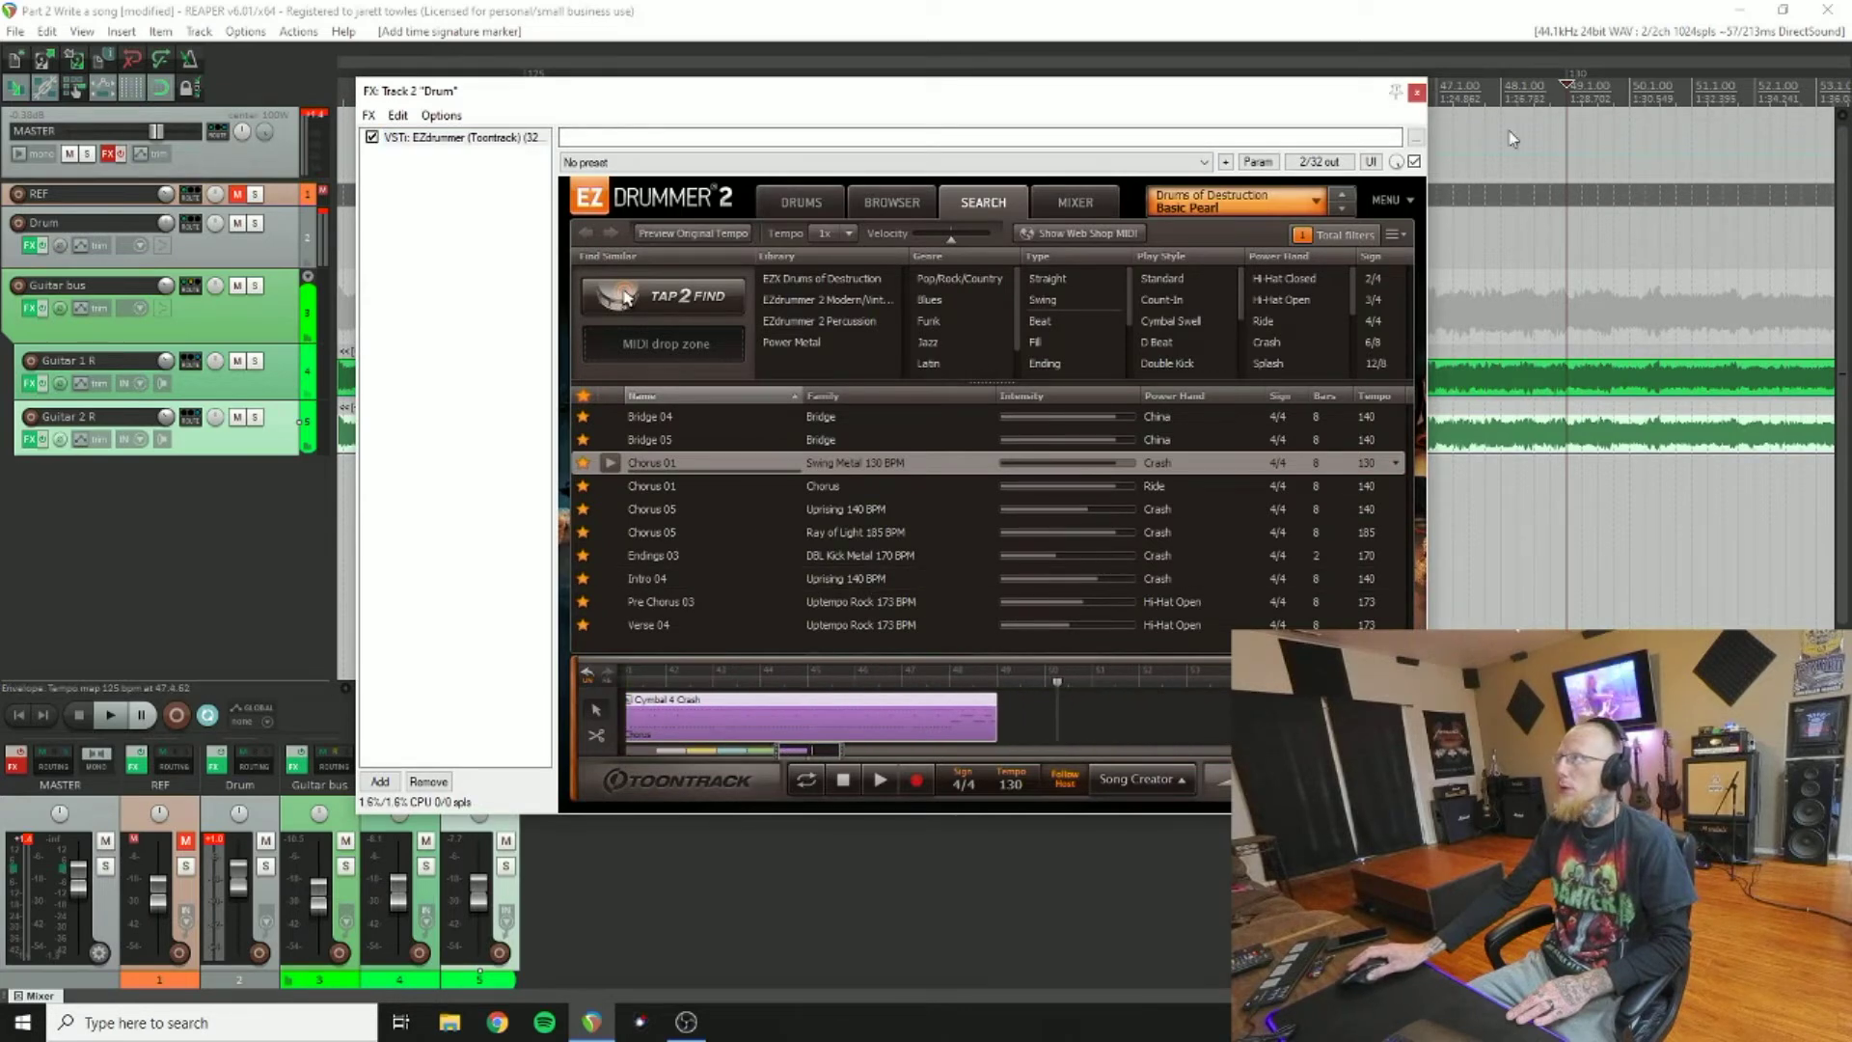
left_click(109, 715)
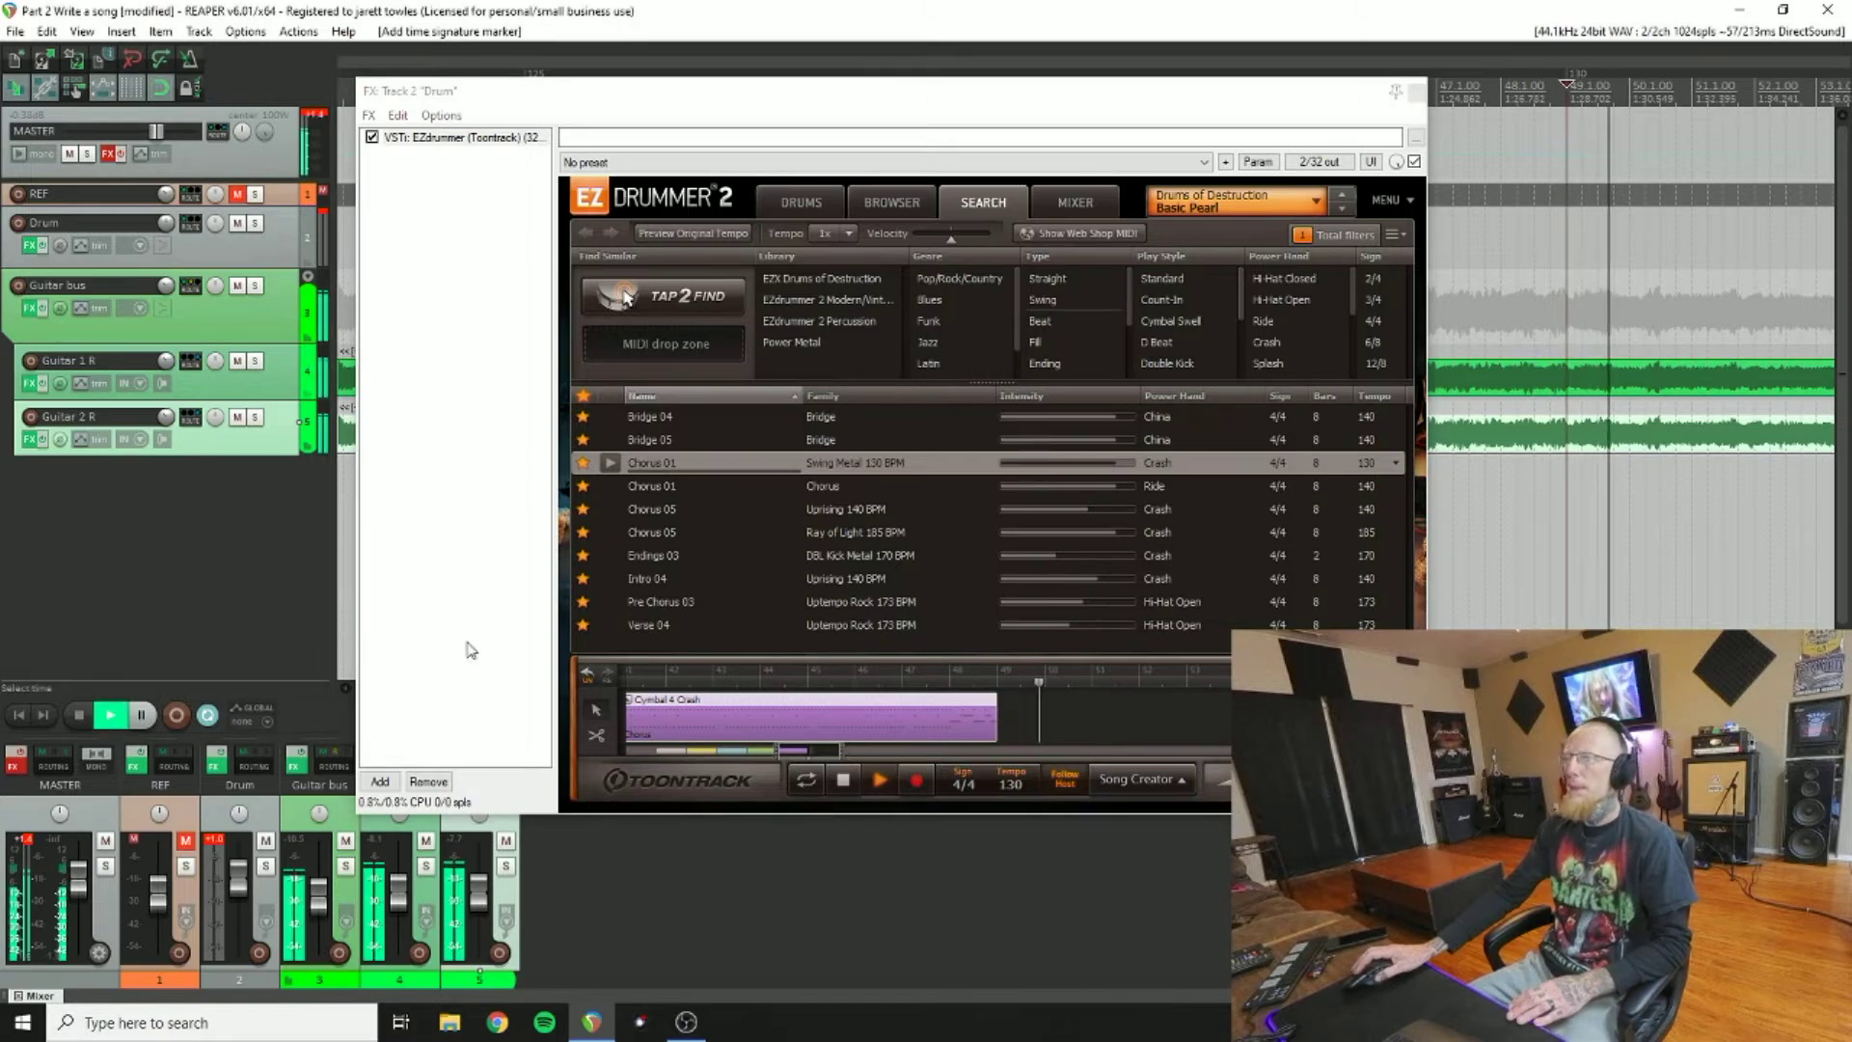
left_click(614, 509)
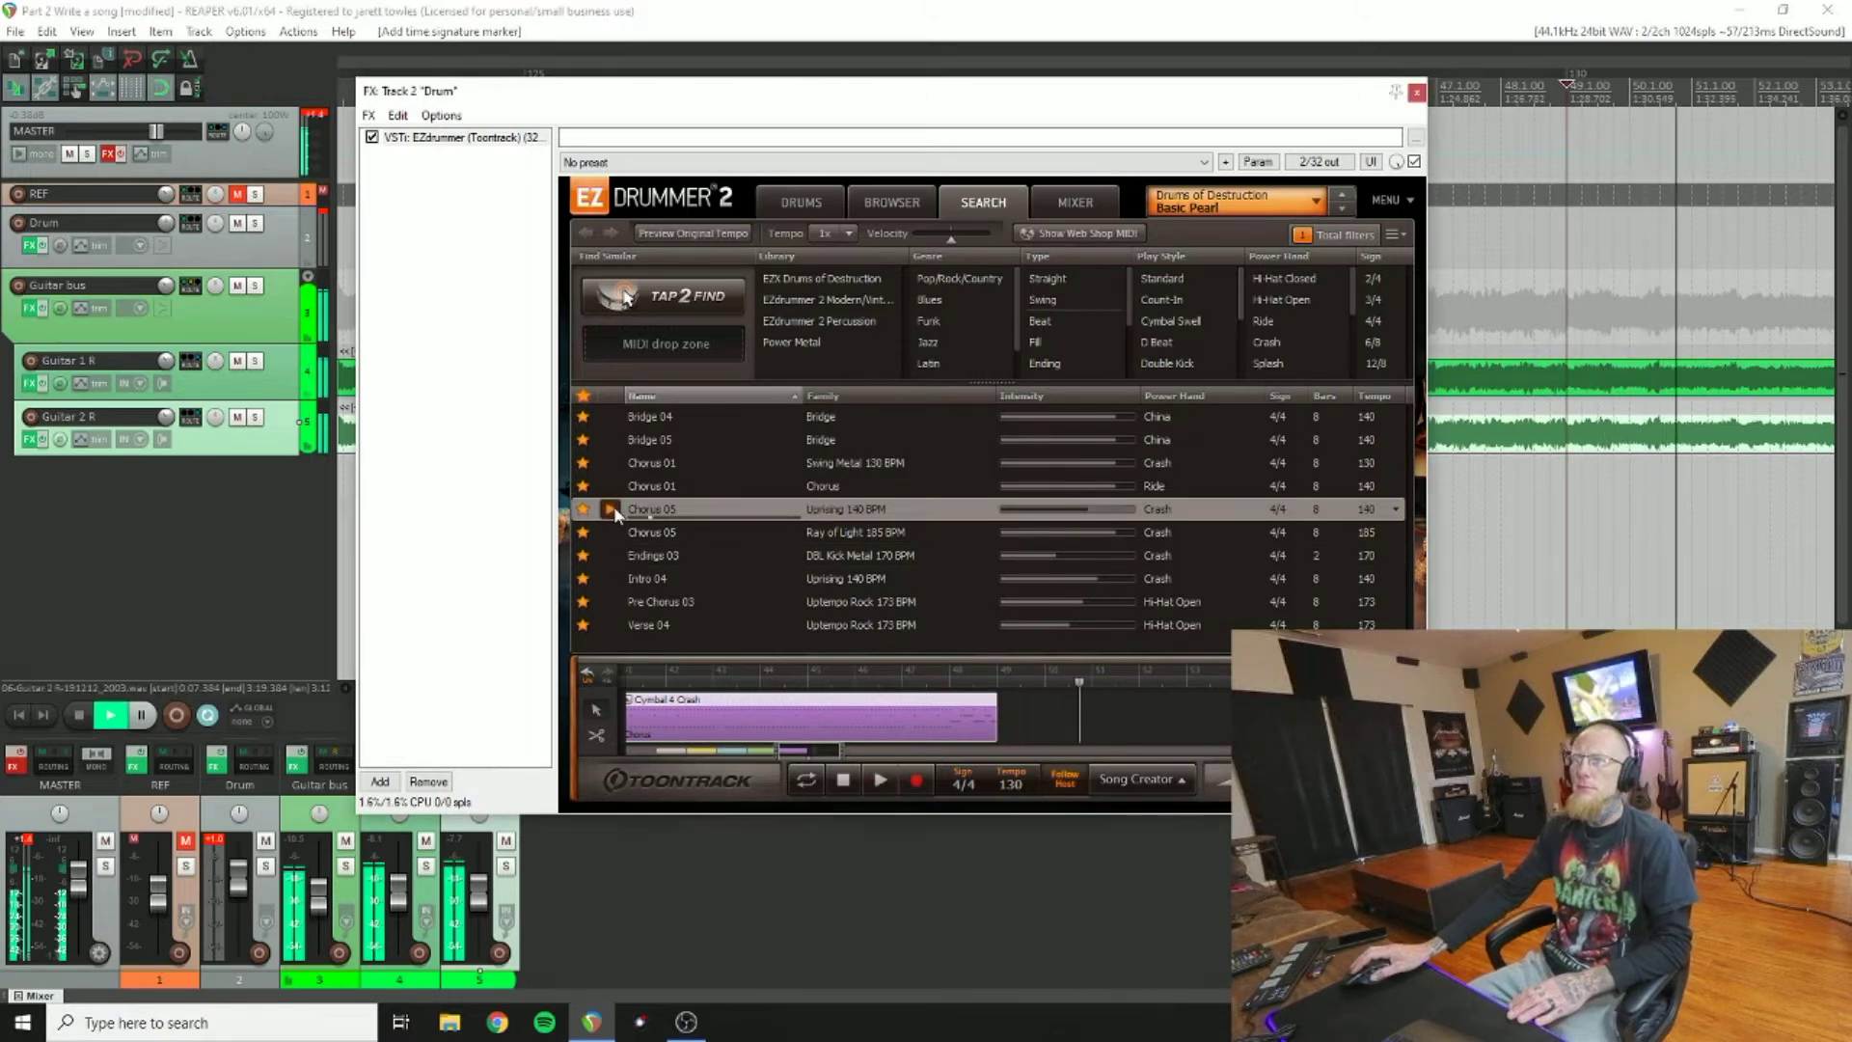
left_click(612, 490)
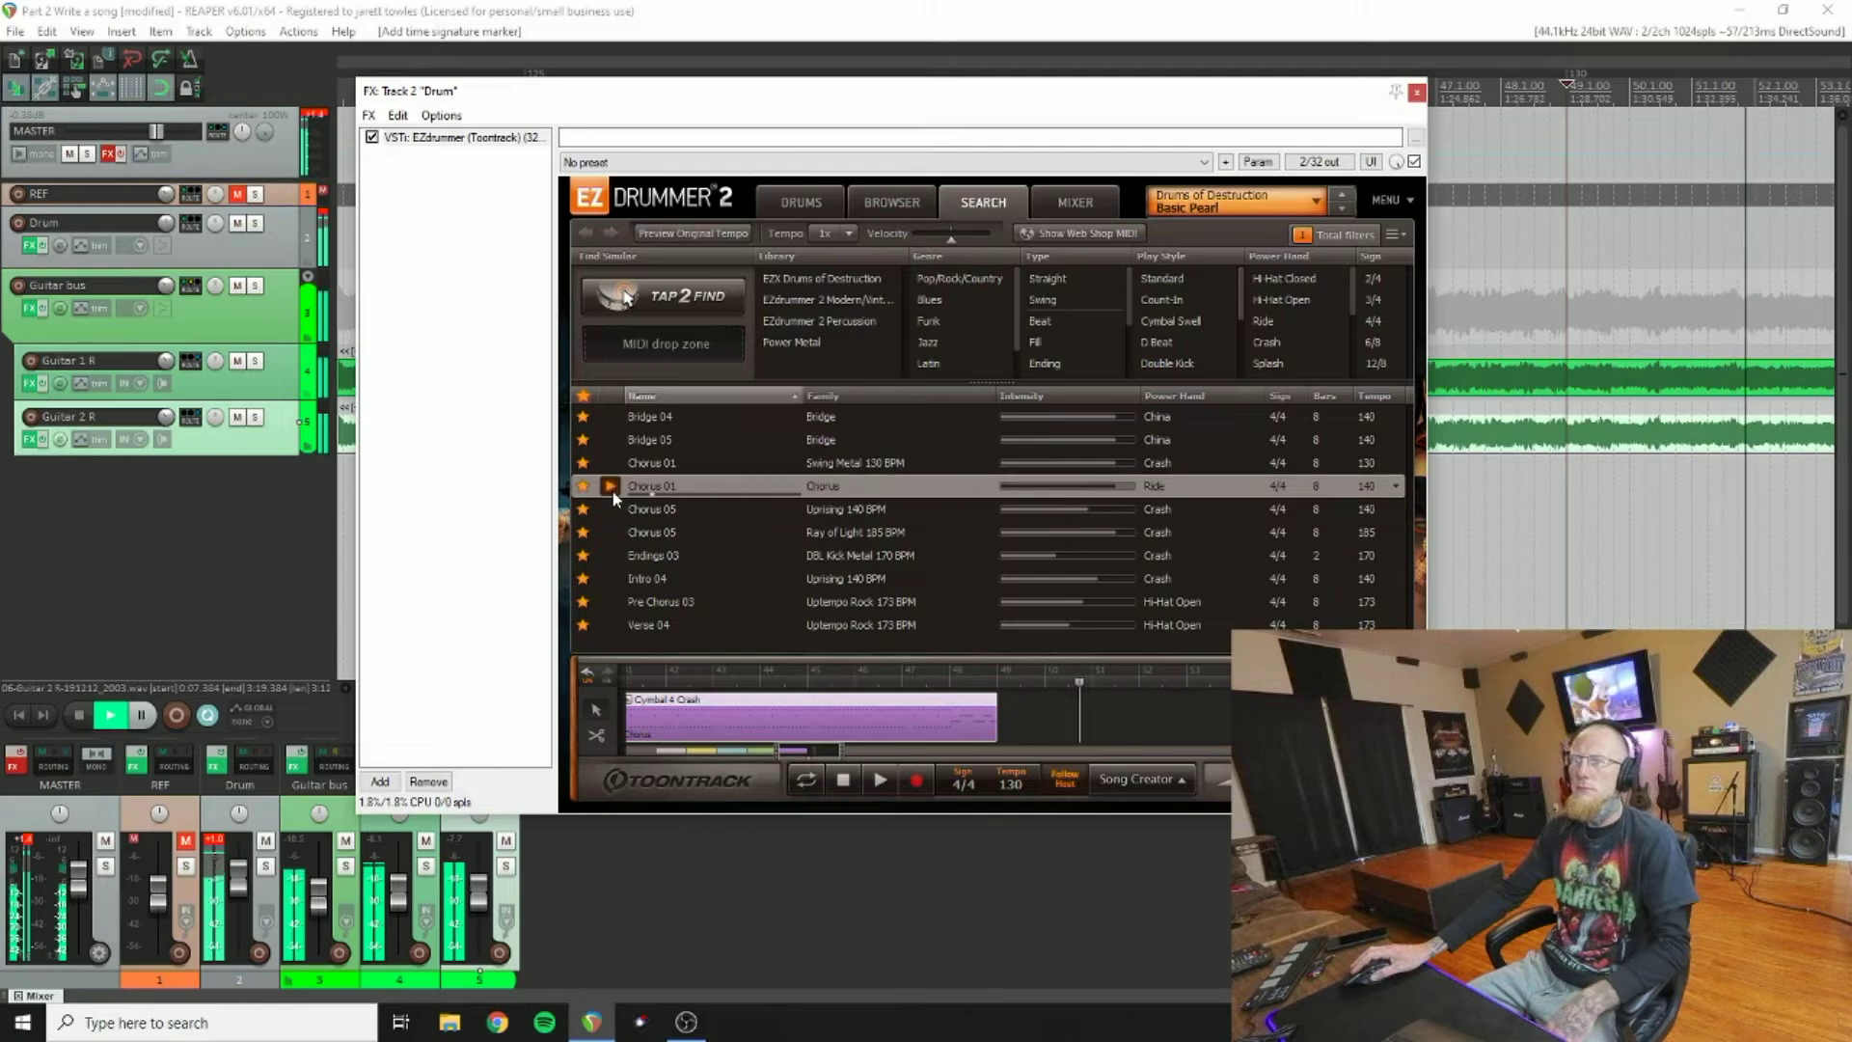
left_click(616, 532)
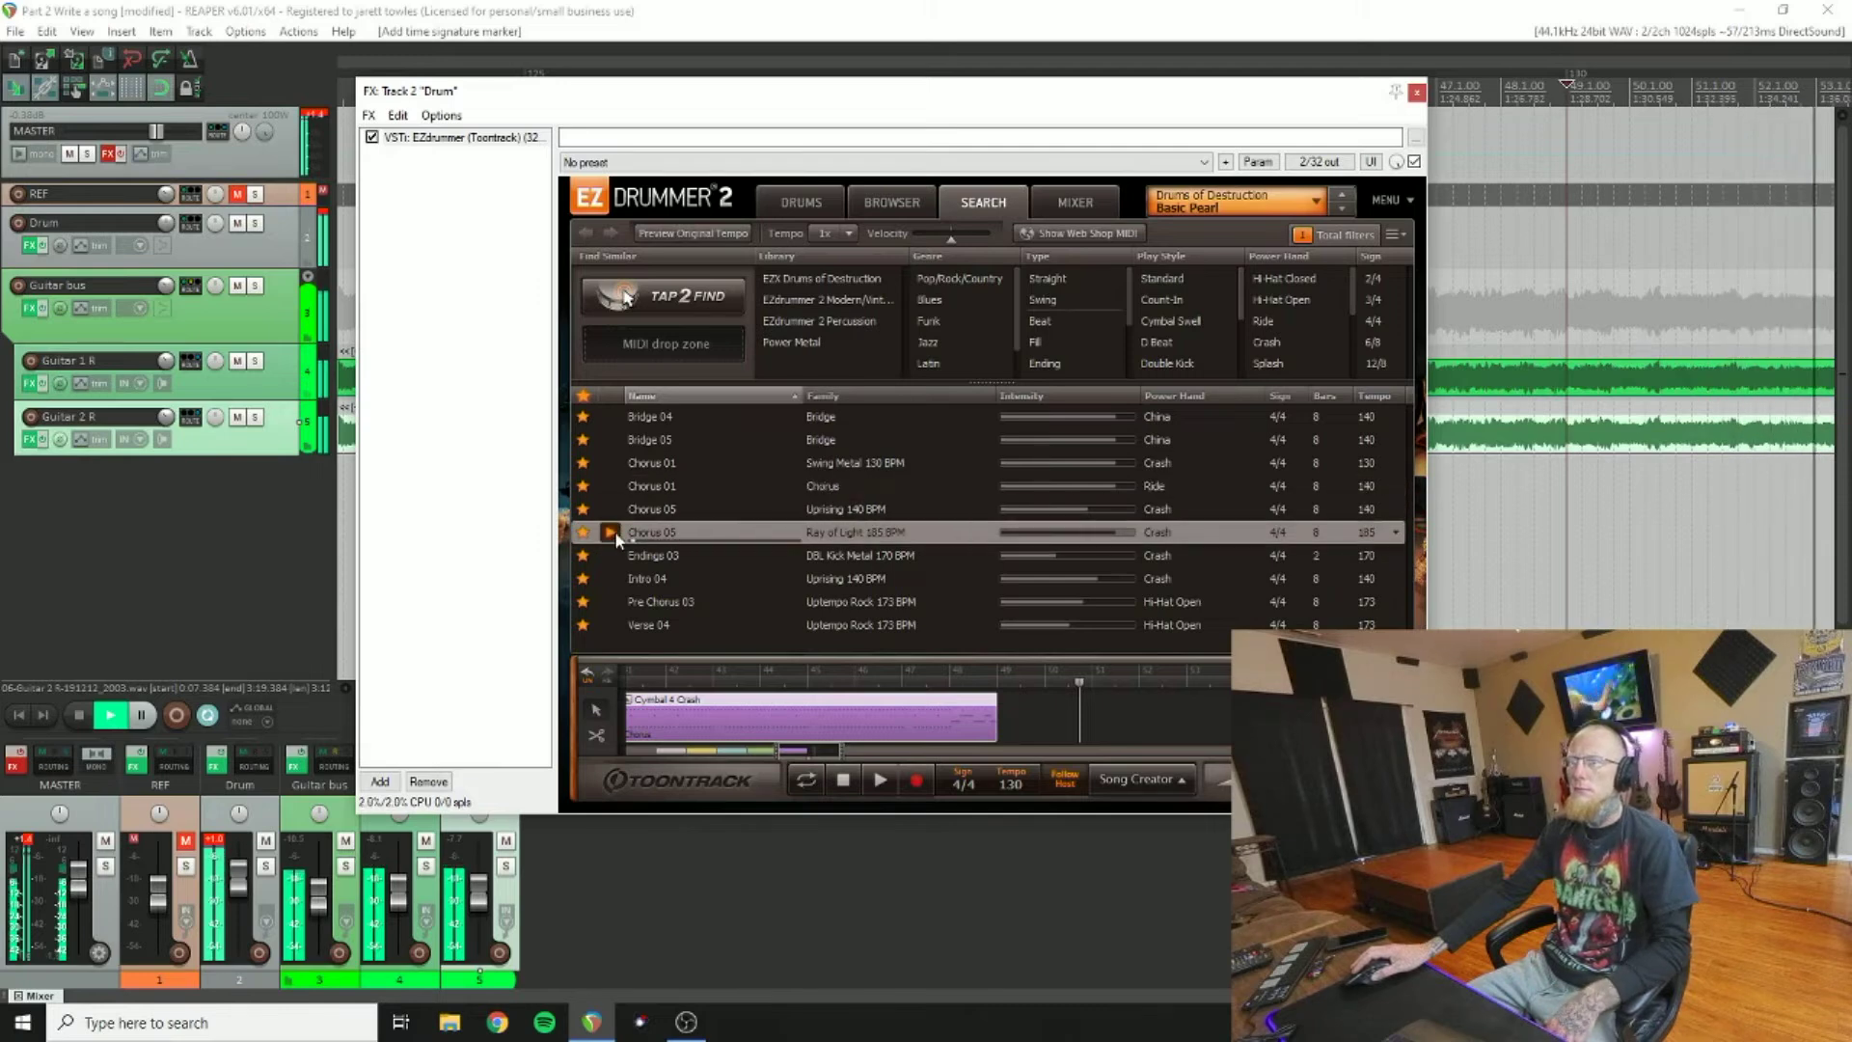
left_click(615, 602)
left_click(615, 625)
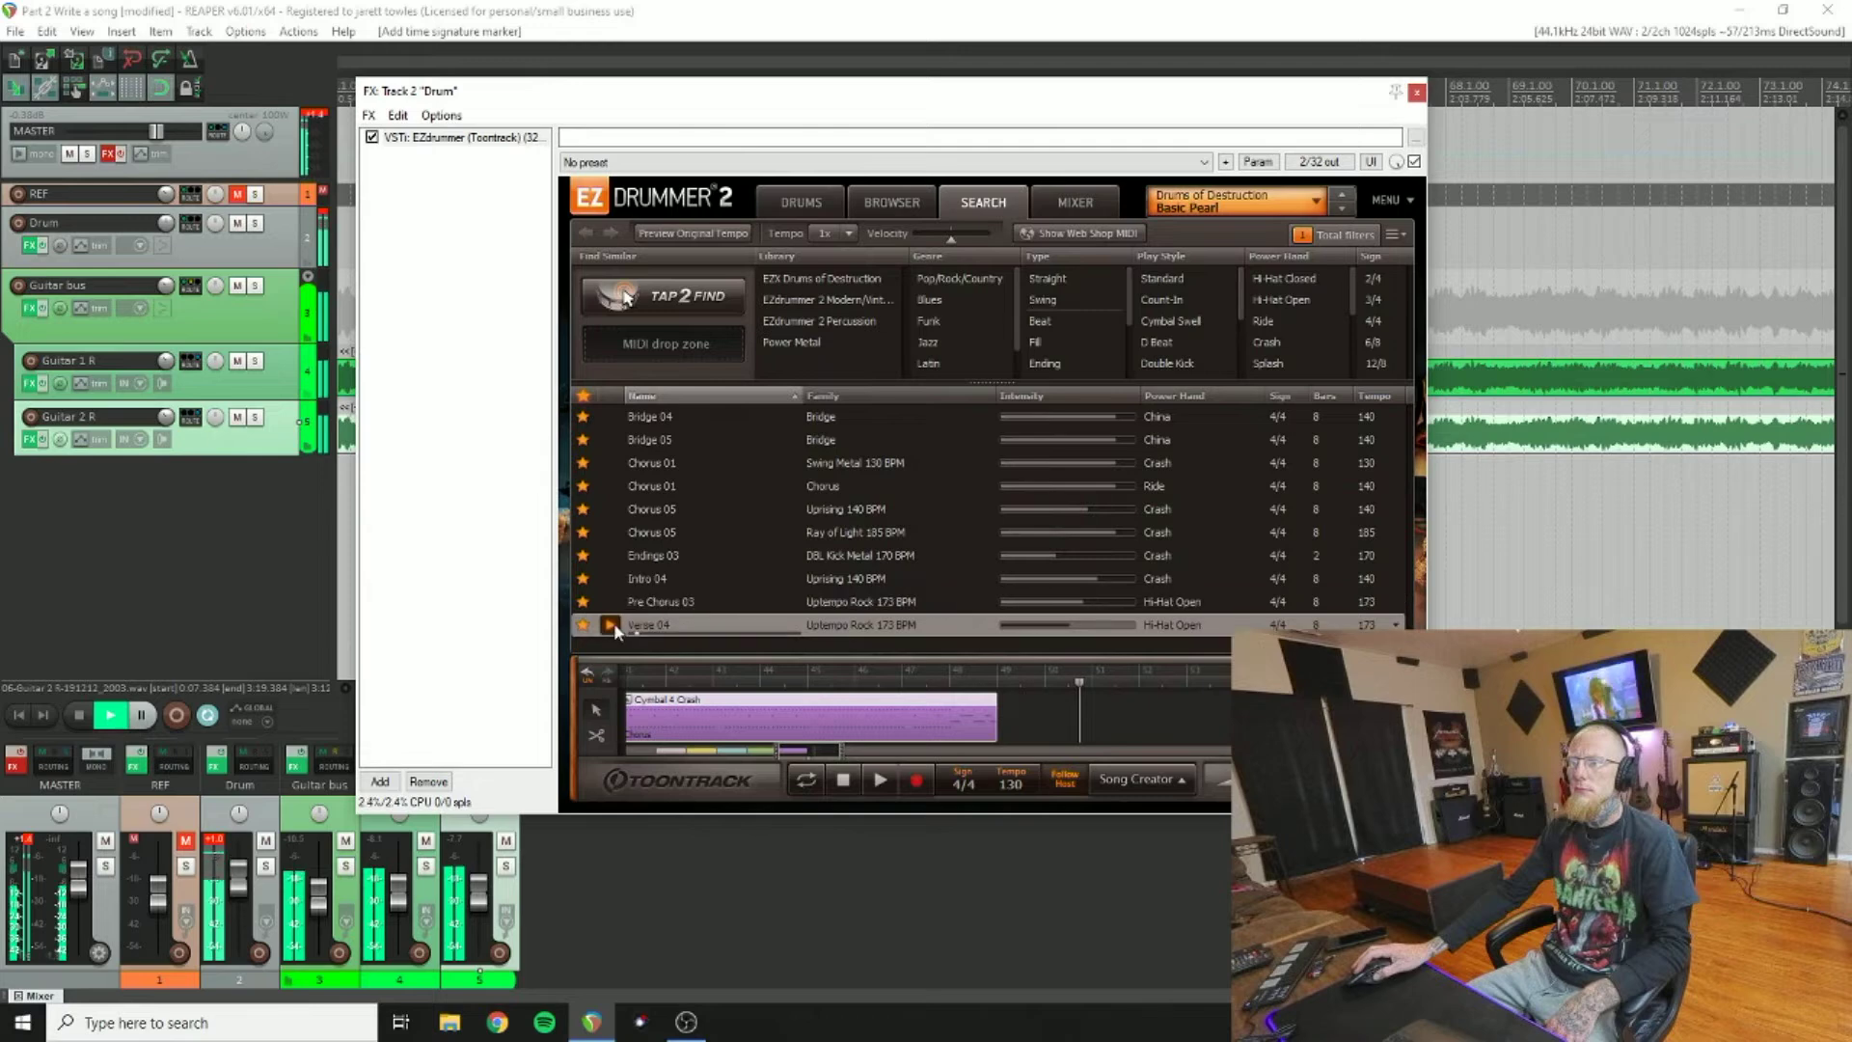
left_click(616, 604)
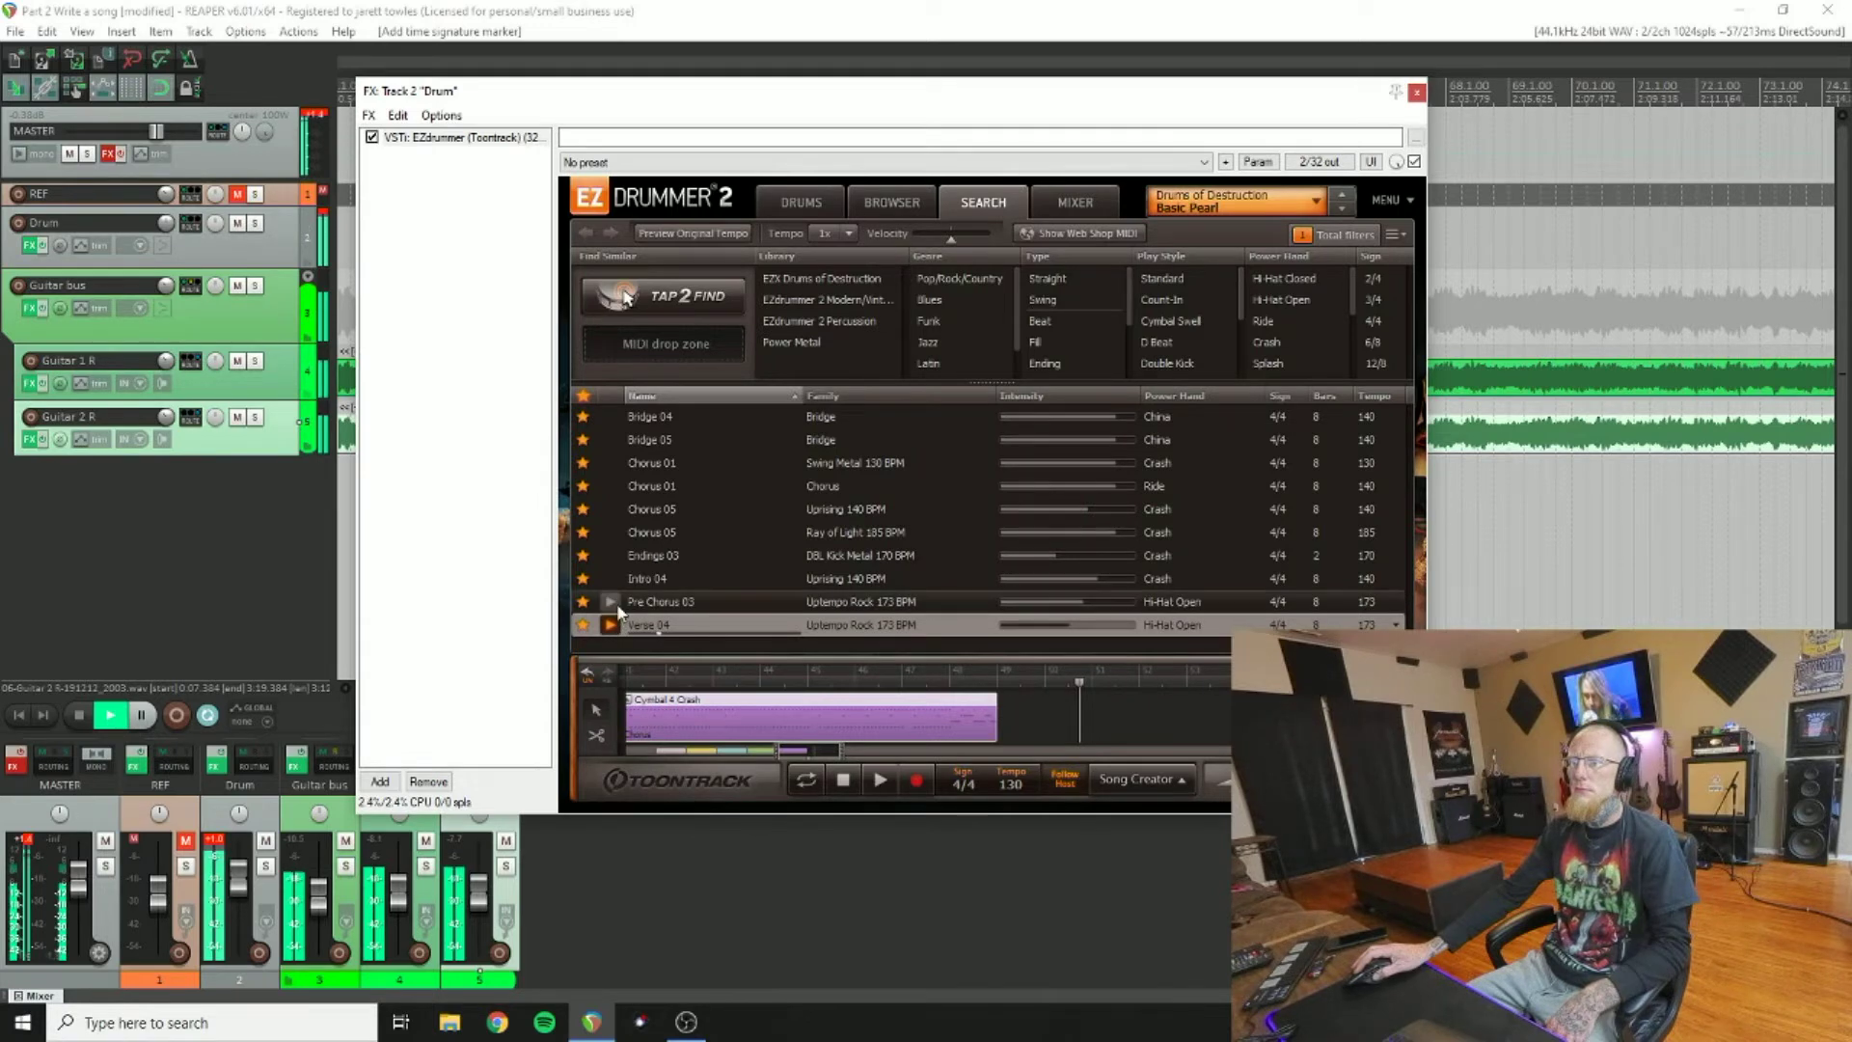
left_click(614, 509)
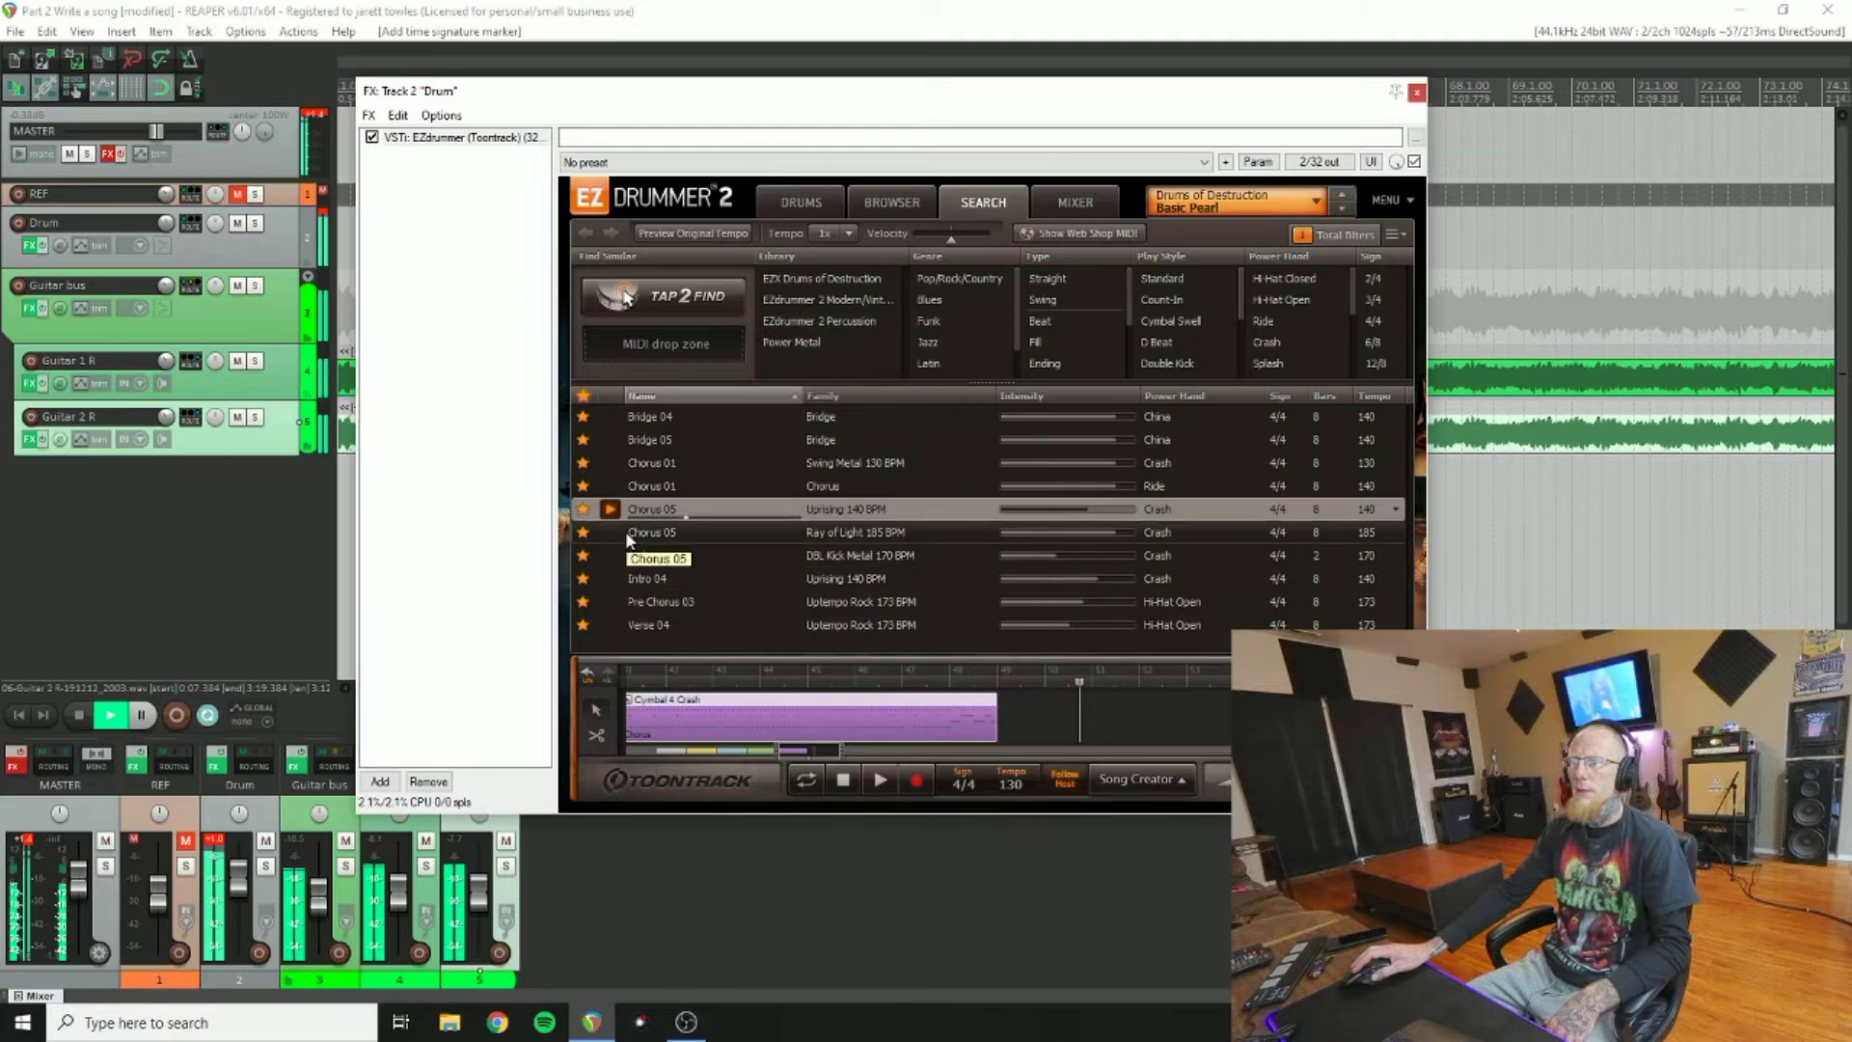
Step: Drag the Chorus 05 Uprising 140 BPM groove into the song timeline and stop playback
left_click_drag(645, 507, 975, 687)
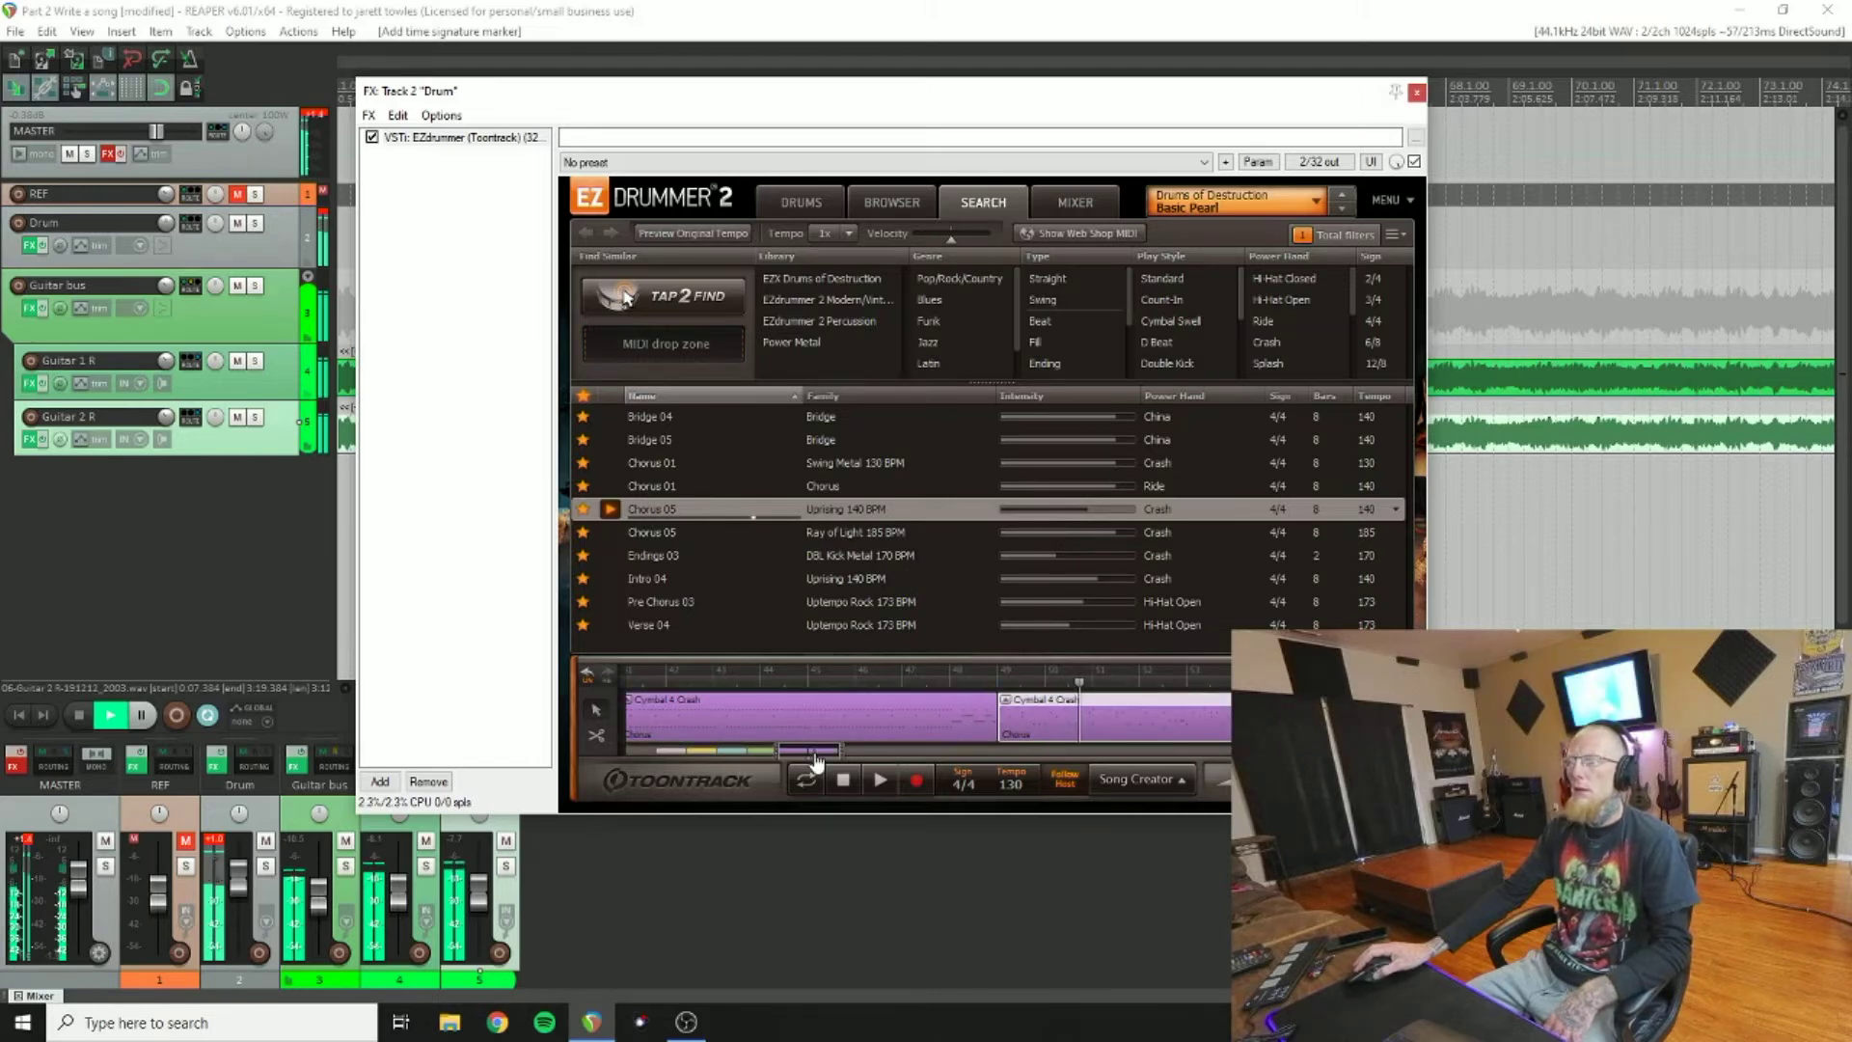
left_click_drag(815, 762, 859, 762)
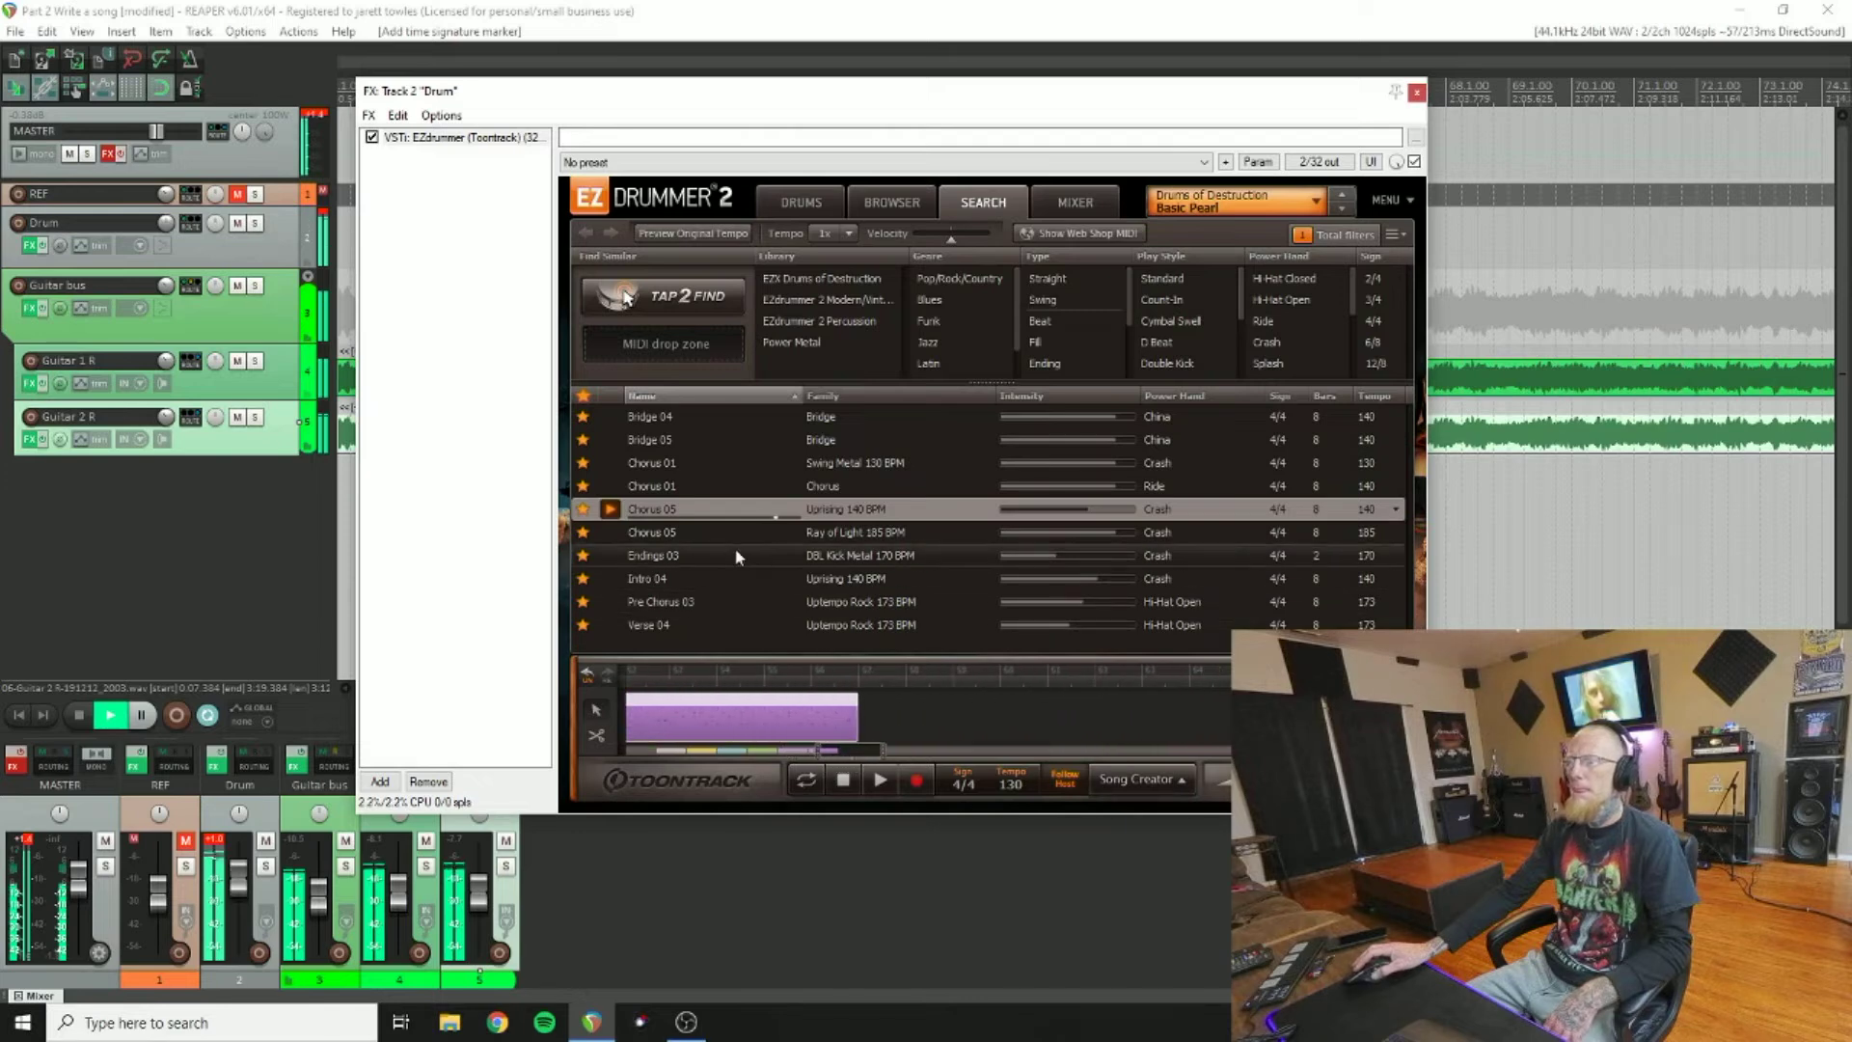
left_click_drag(669, 519, 865, 694)
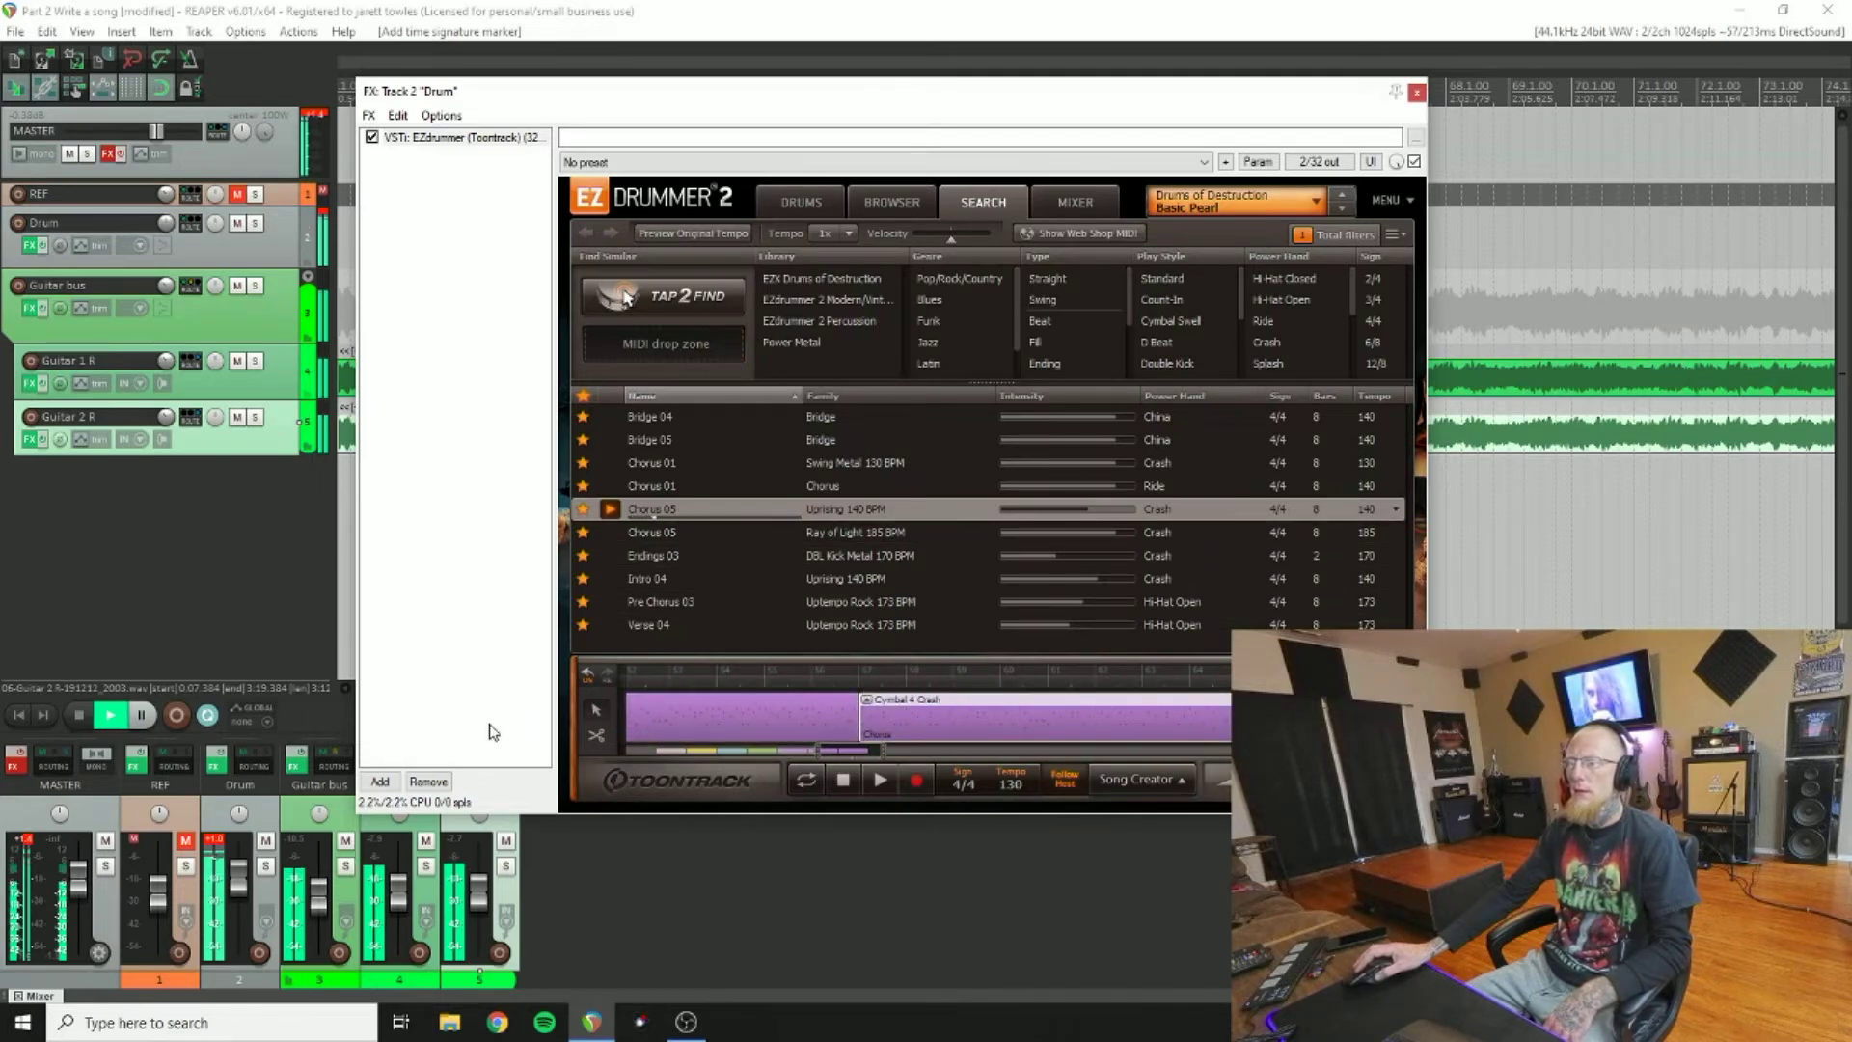
left_click(81, 716)
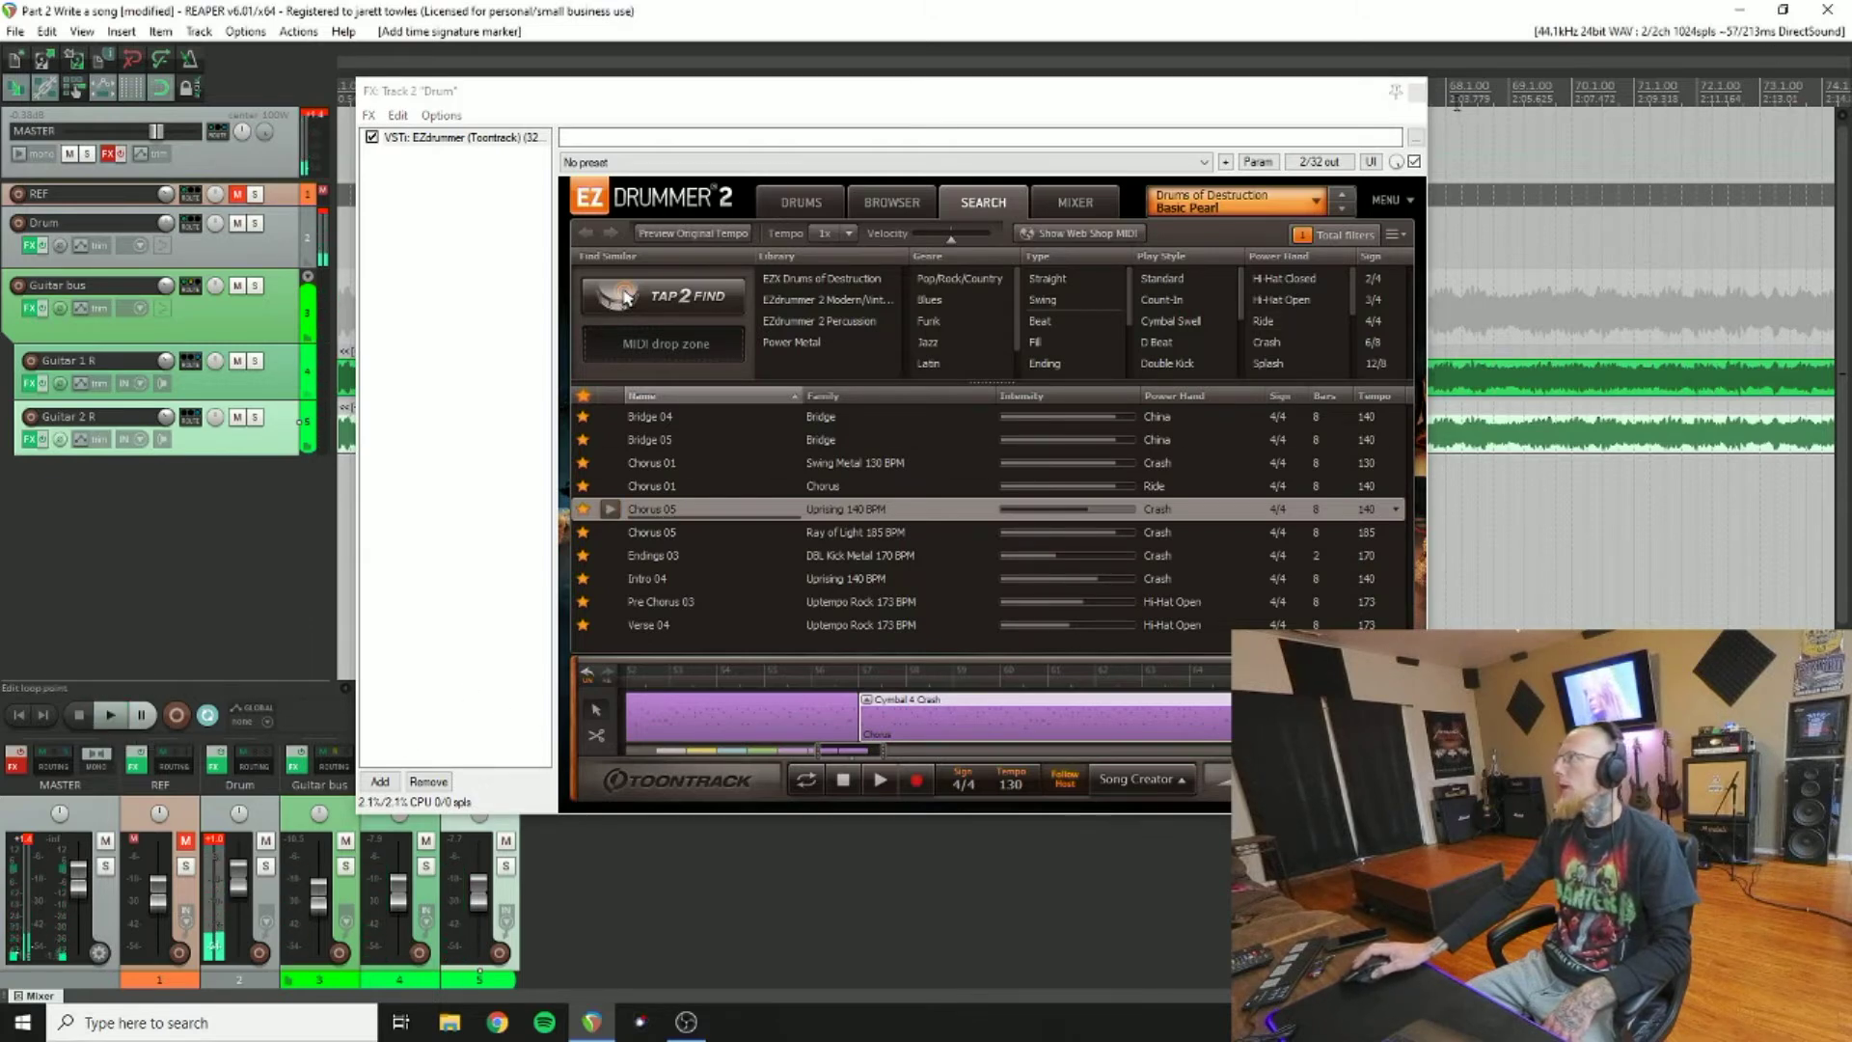
left_click_drag(1348, 102, 1386, 96)
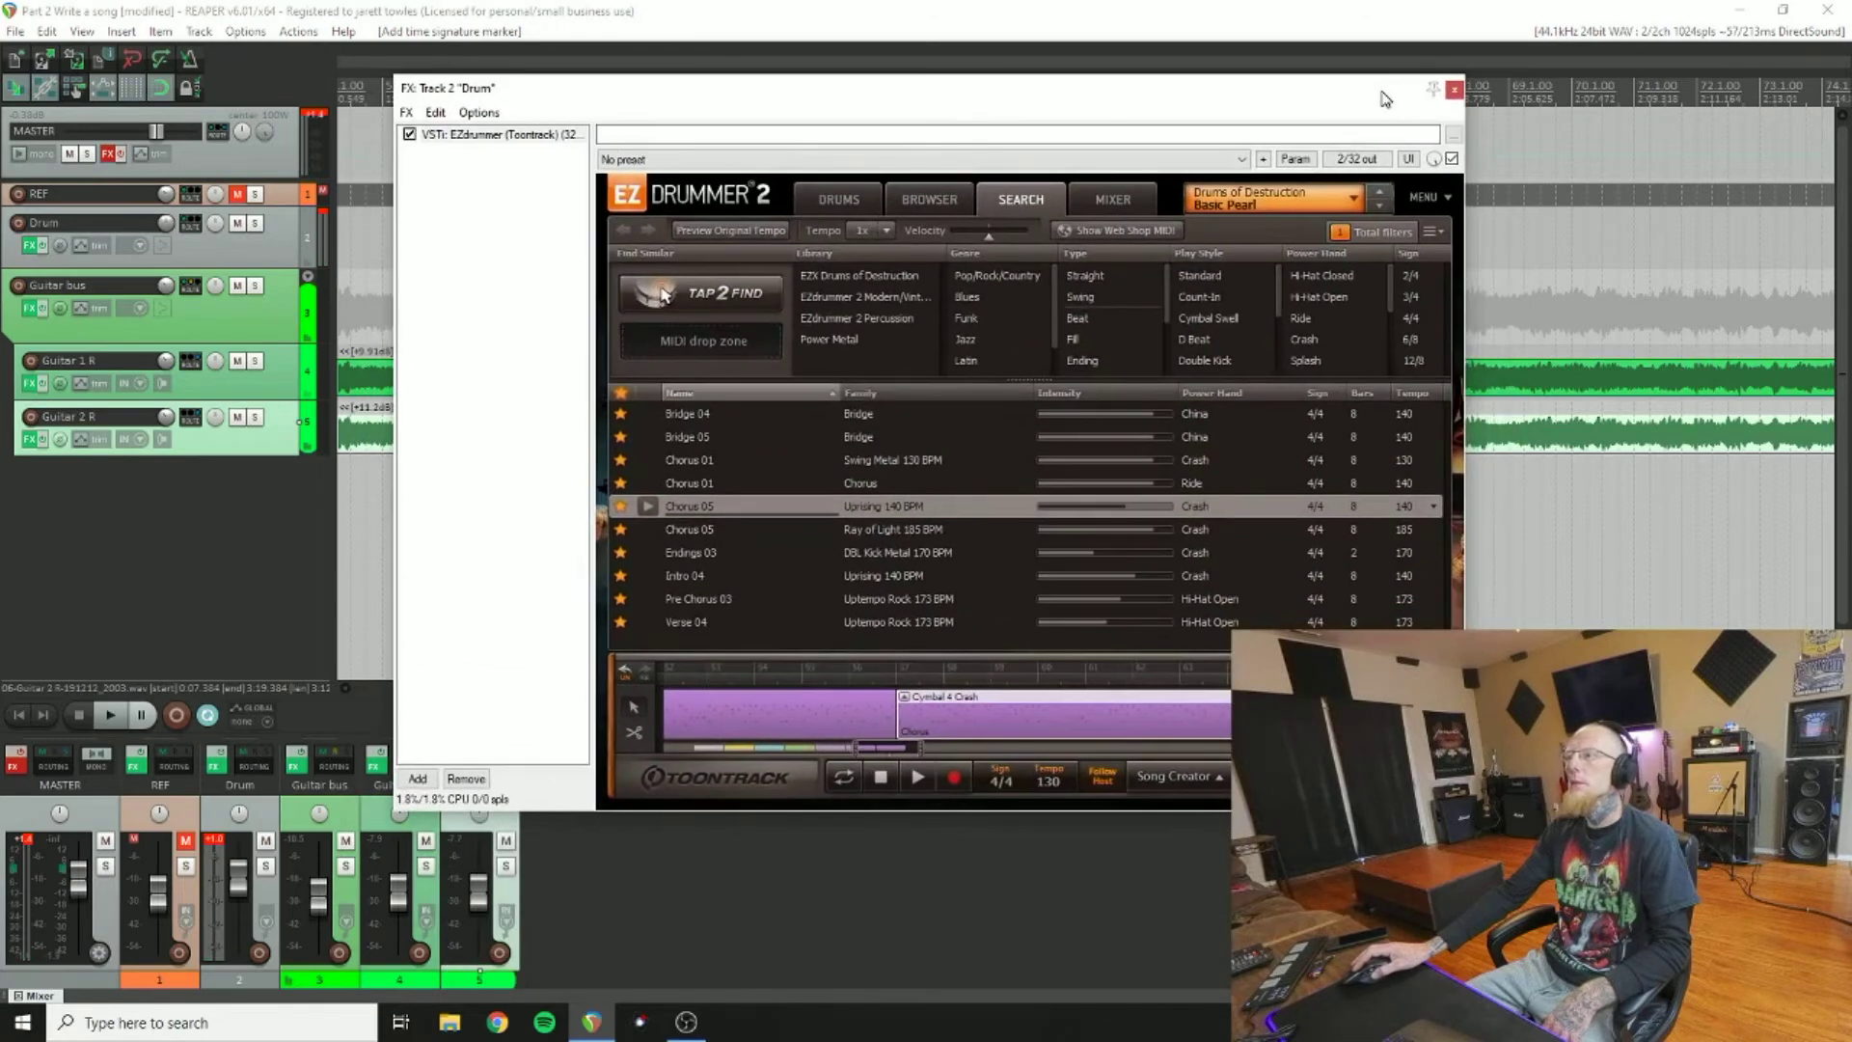
left_click_drag(905, 754, 877, 755)
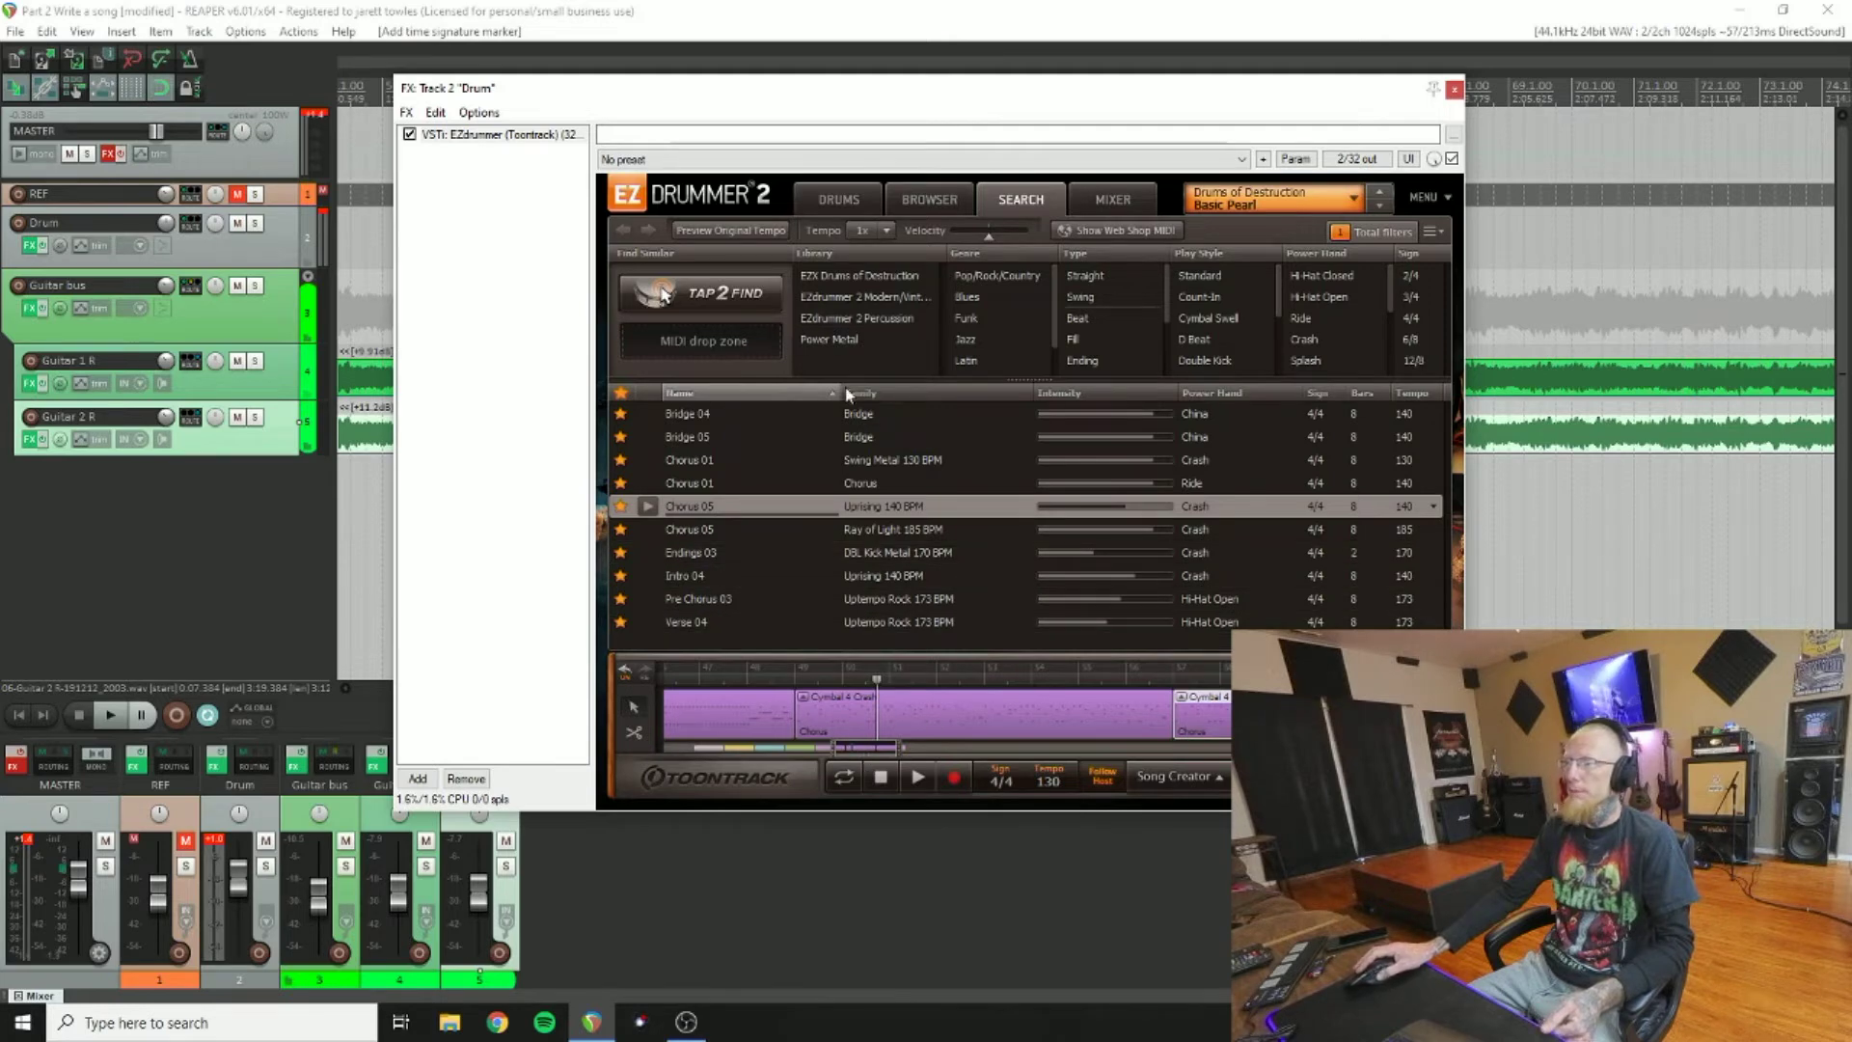
right_click(1426, 716)
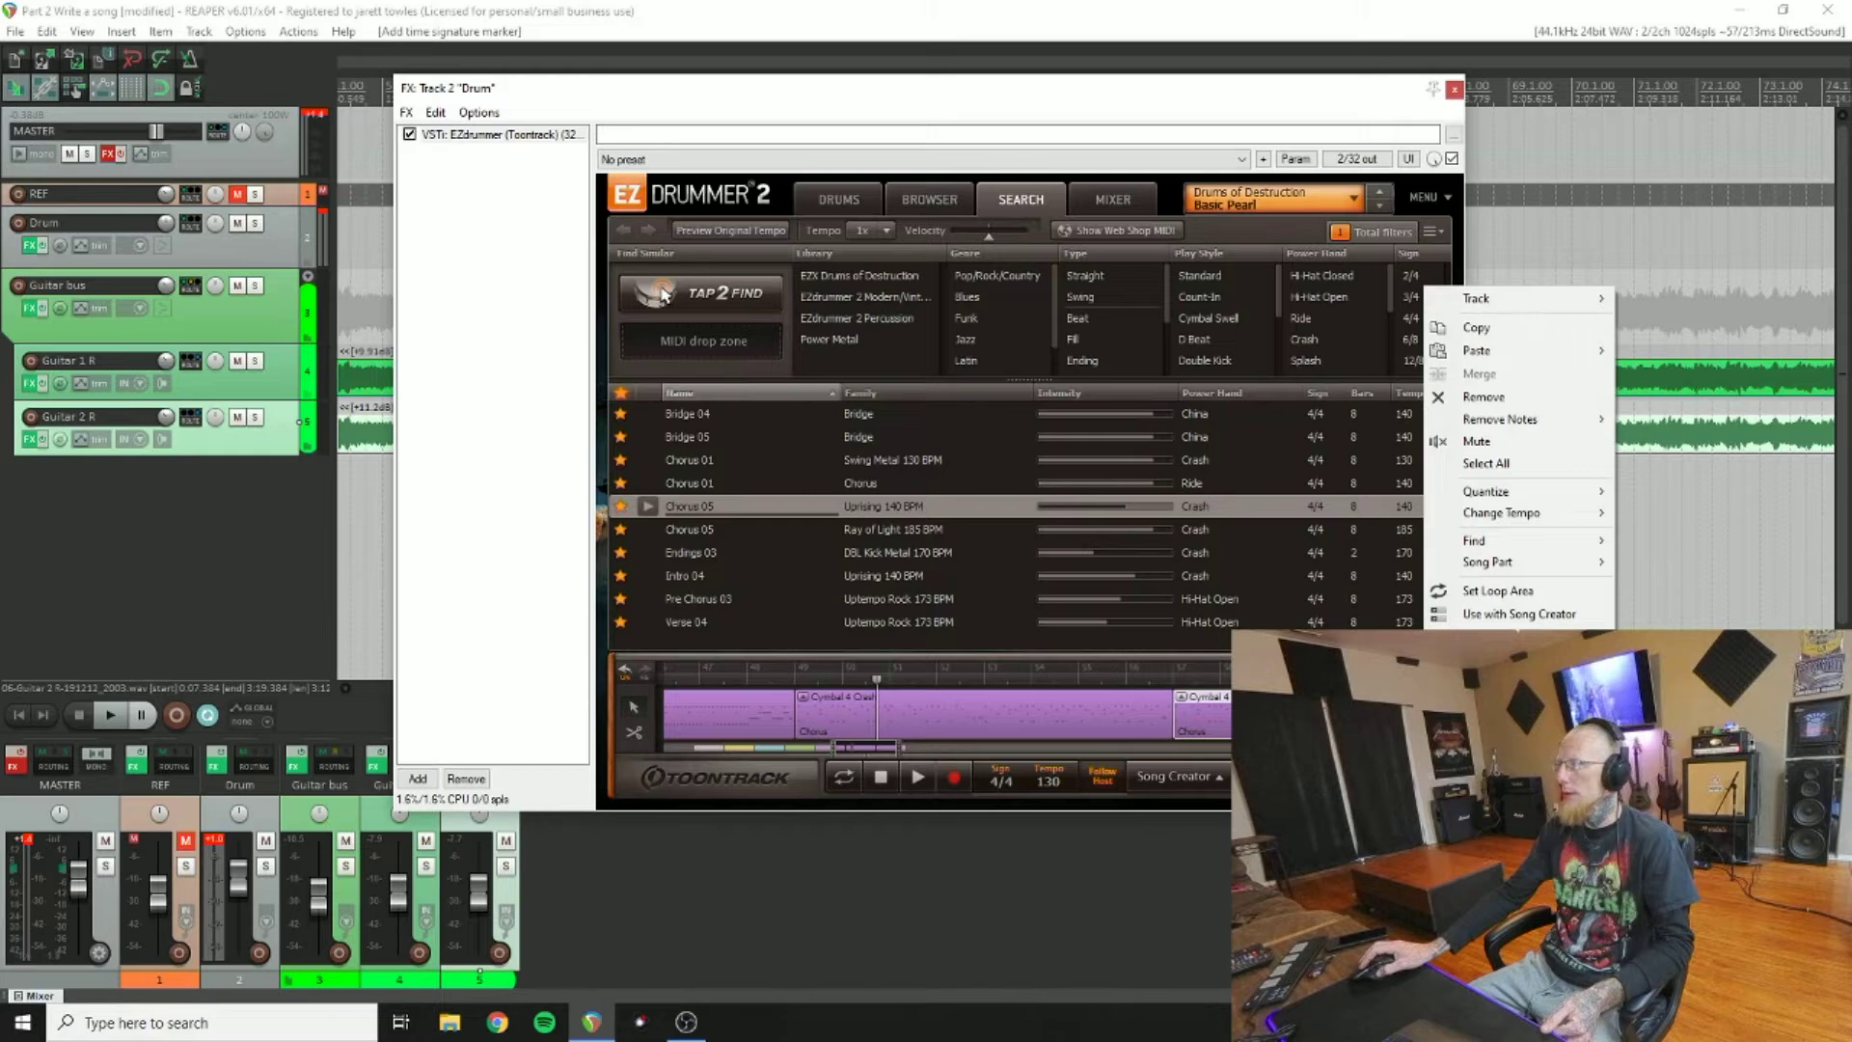
left_click(1196, 774)
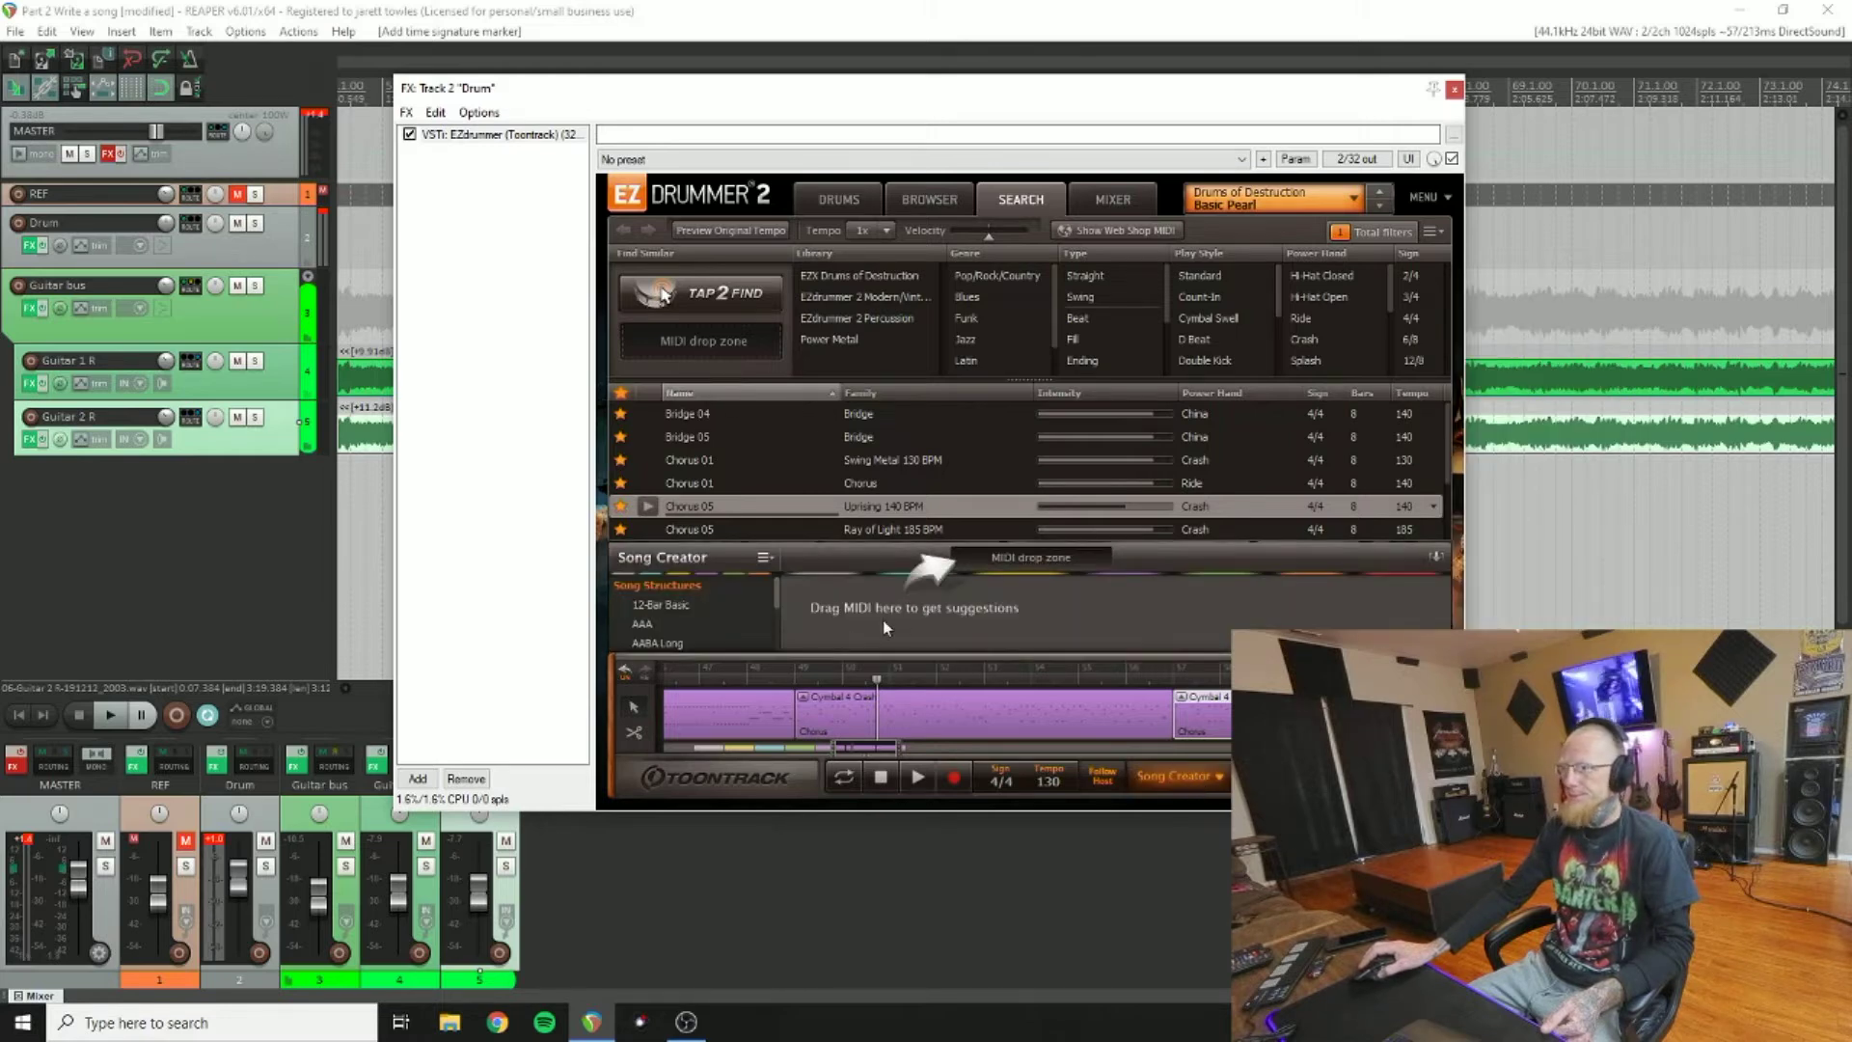
left_click_drag(1201, 714, 1008, 562)
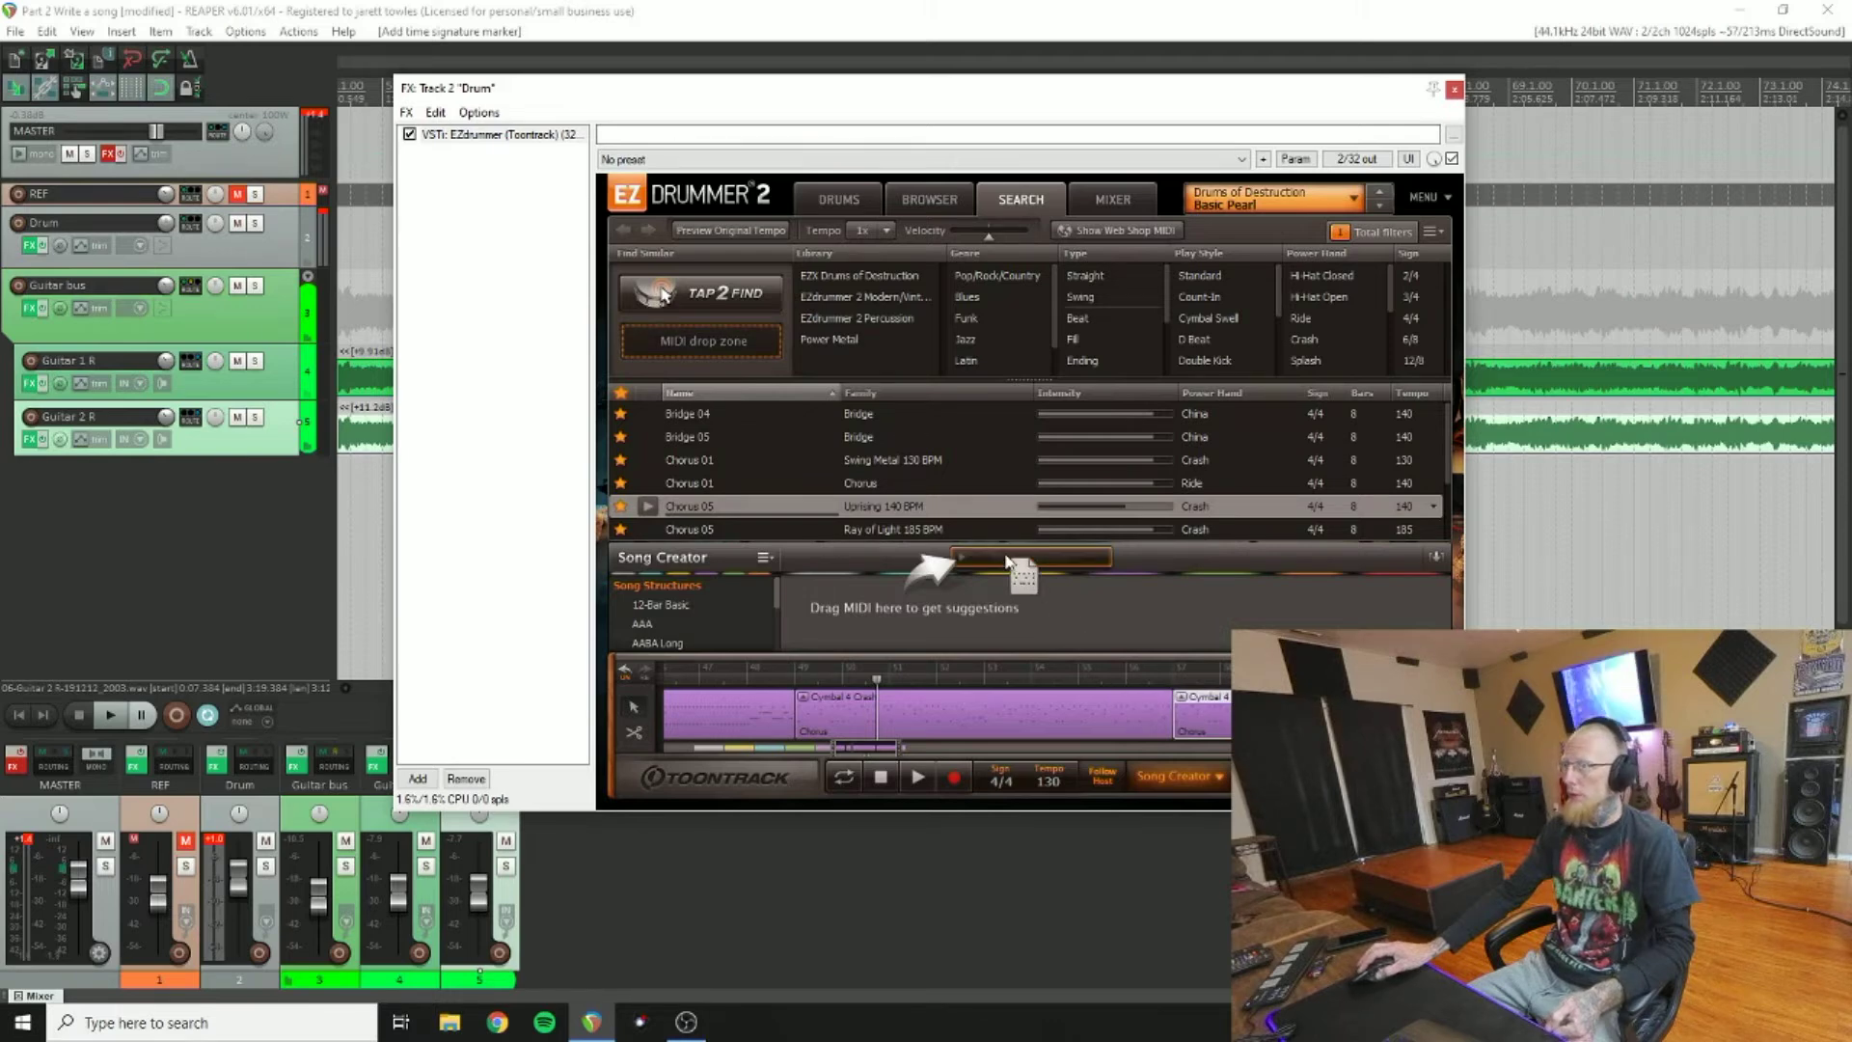
left_click_drag(1008, 561, 1005, 558)
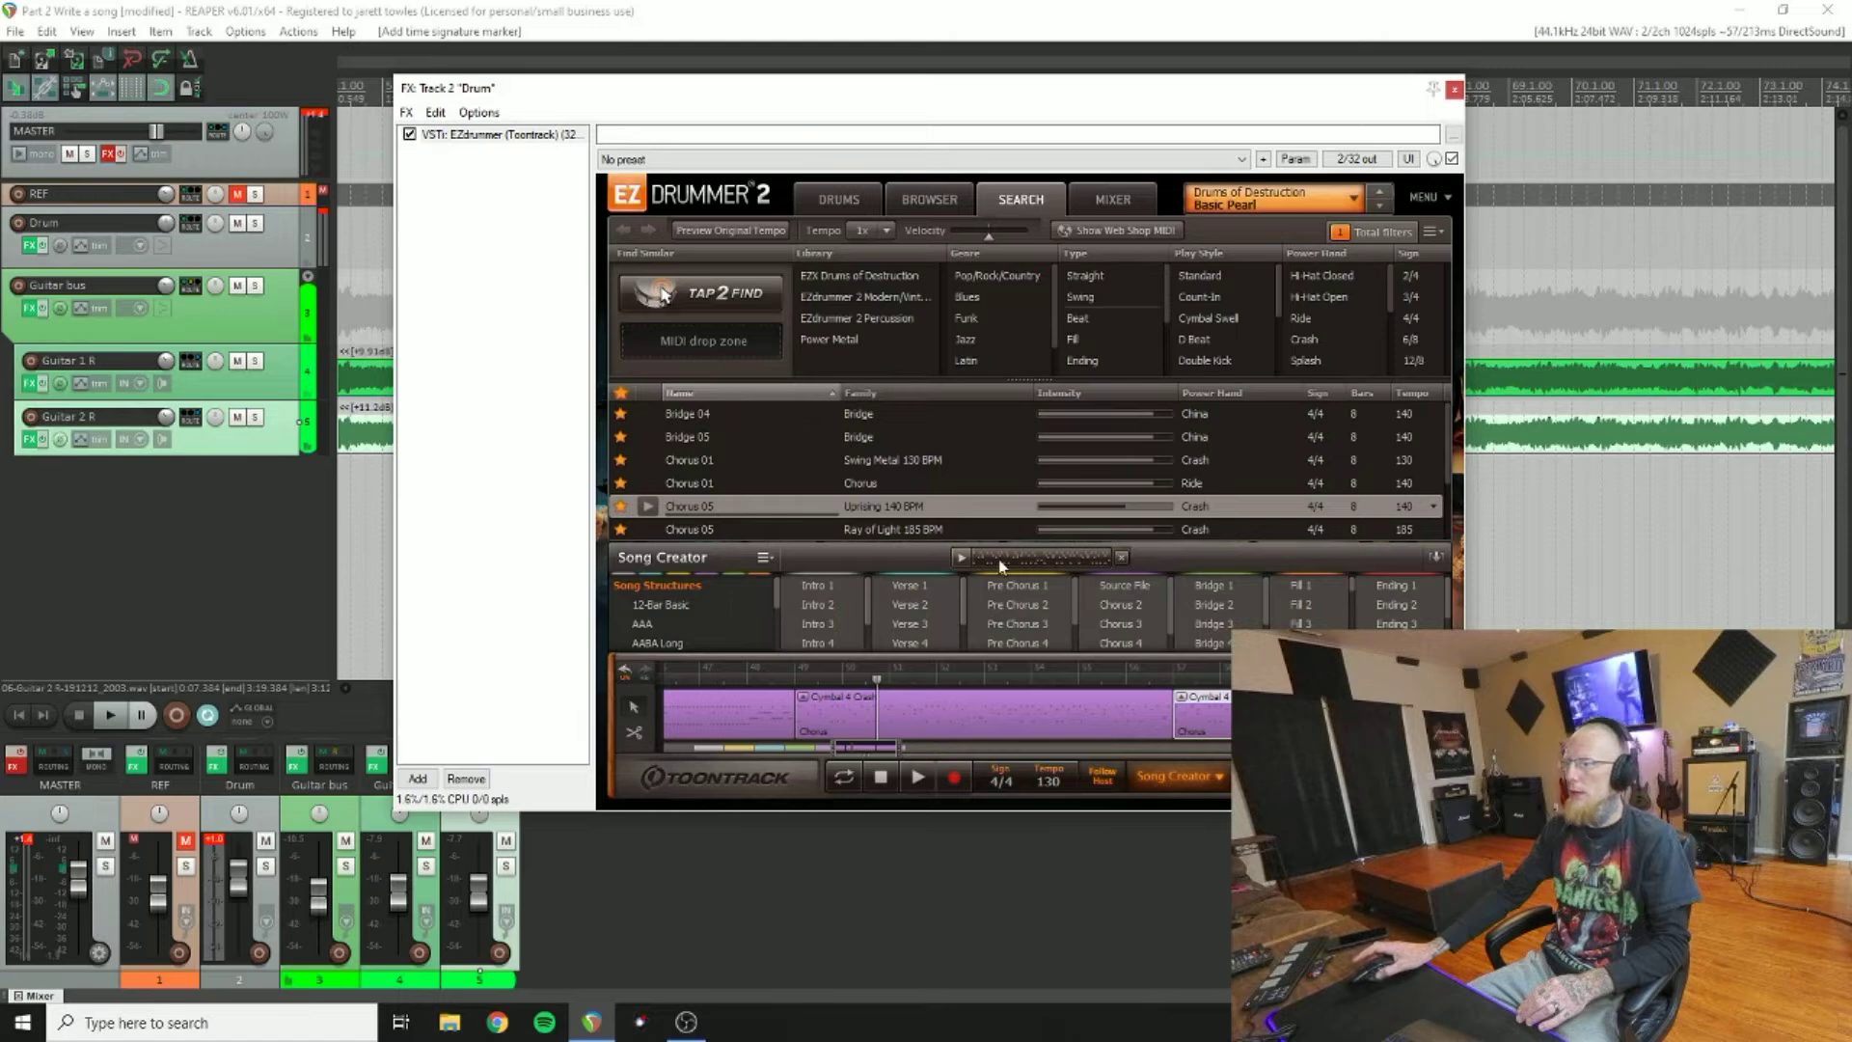
scroll(832, 610, "up", 2)
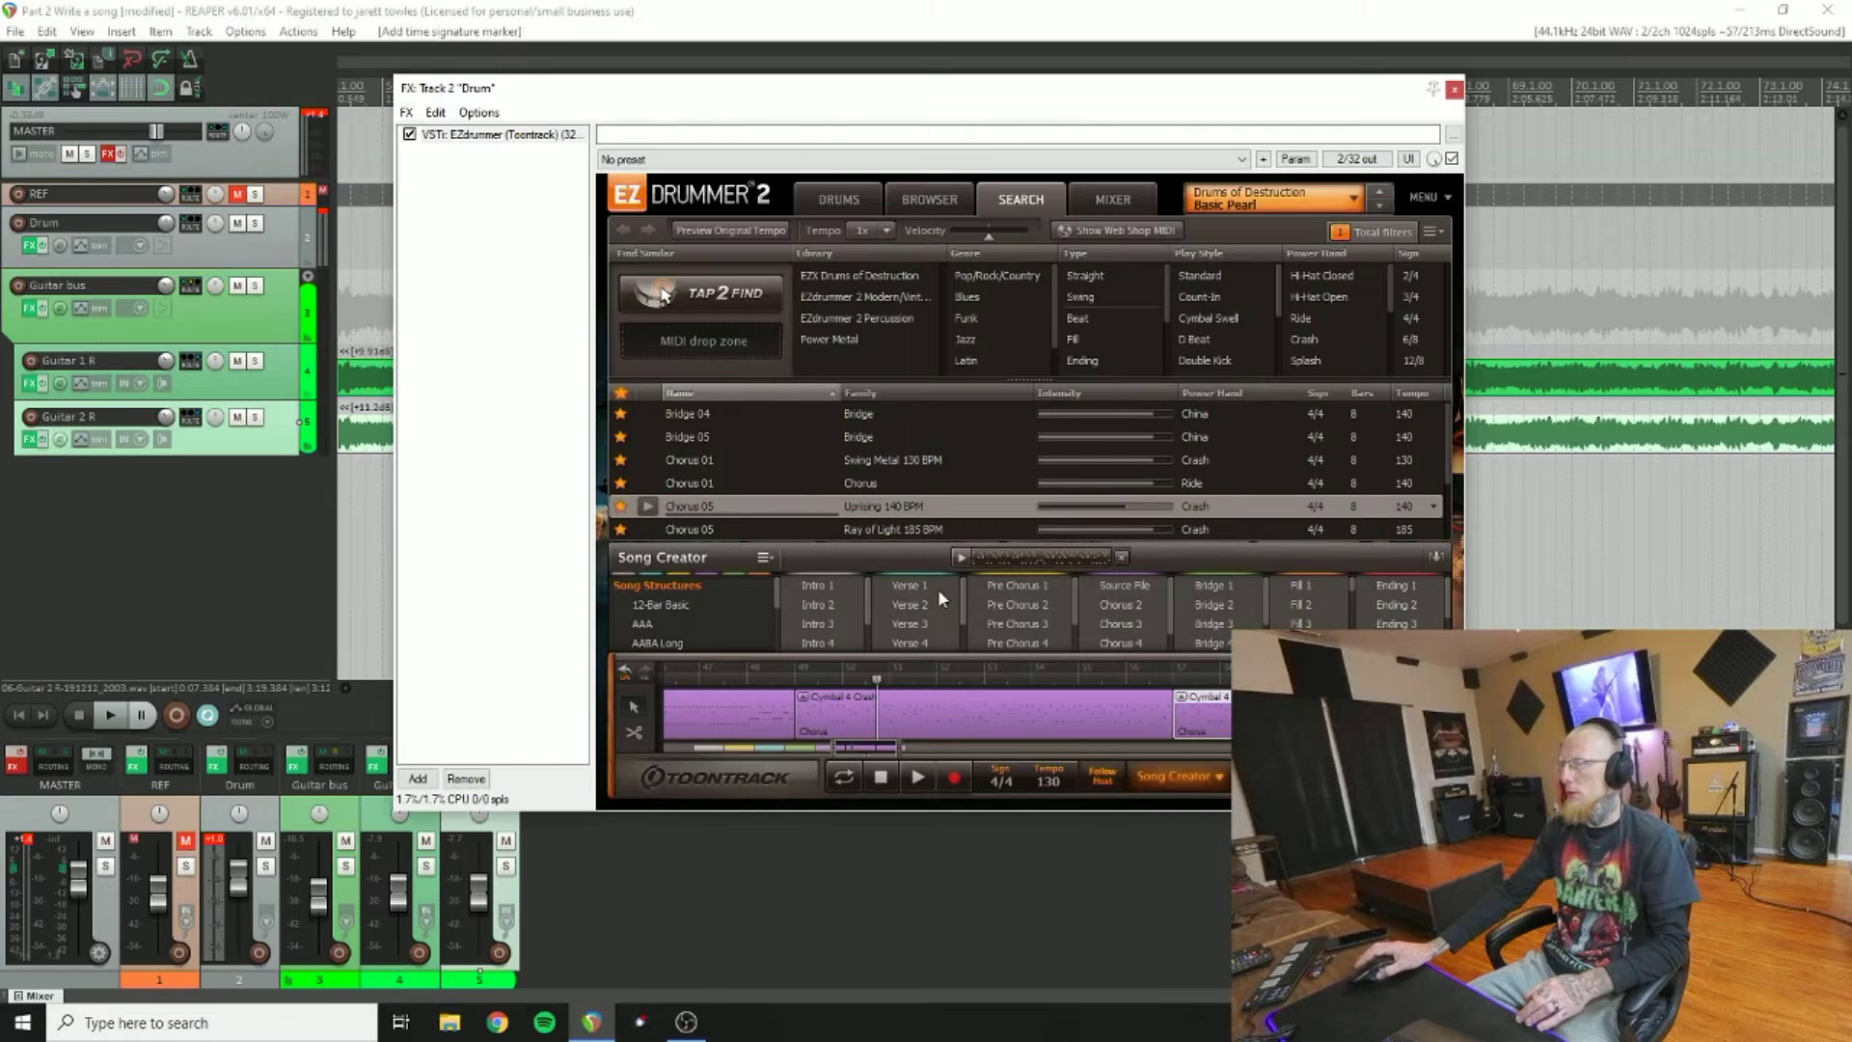
scroll(938, 593, "down", 2)
left_click(894, 622)
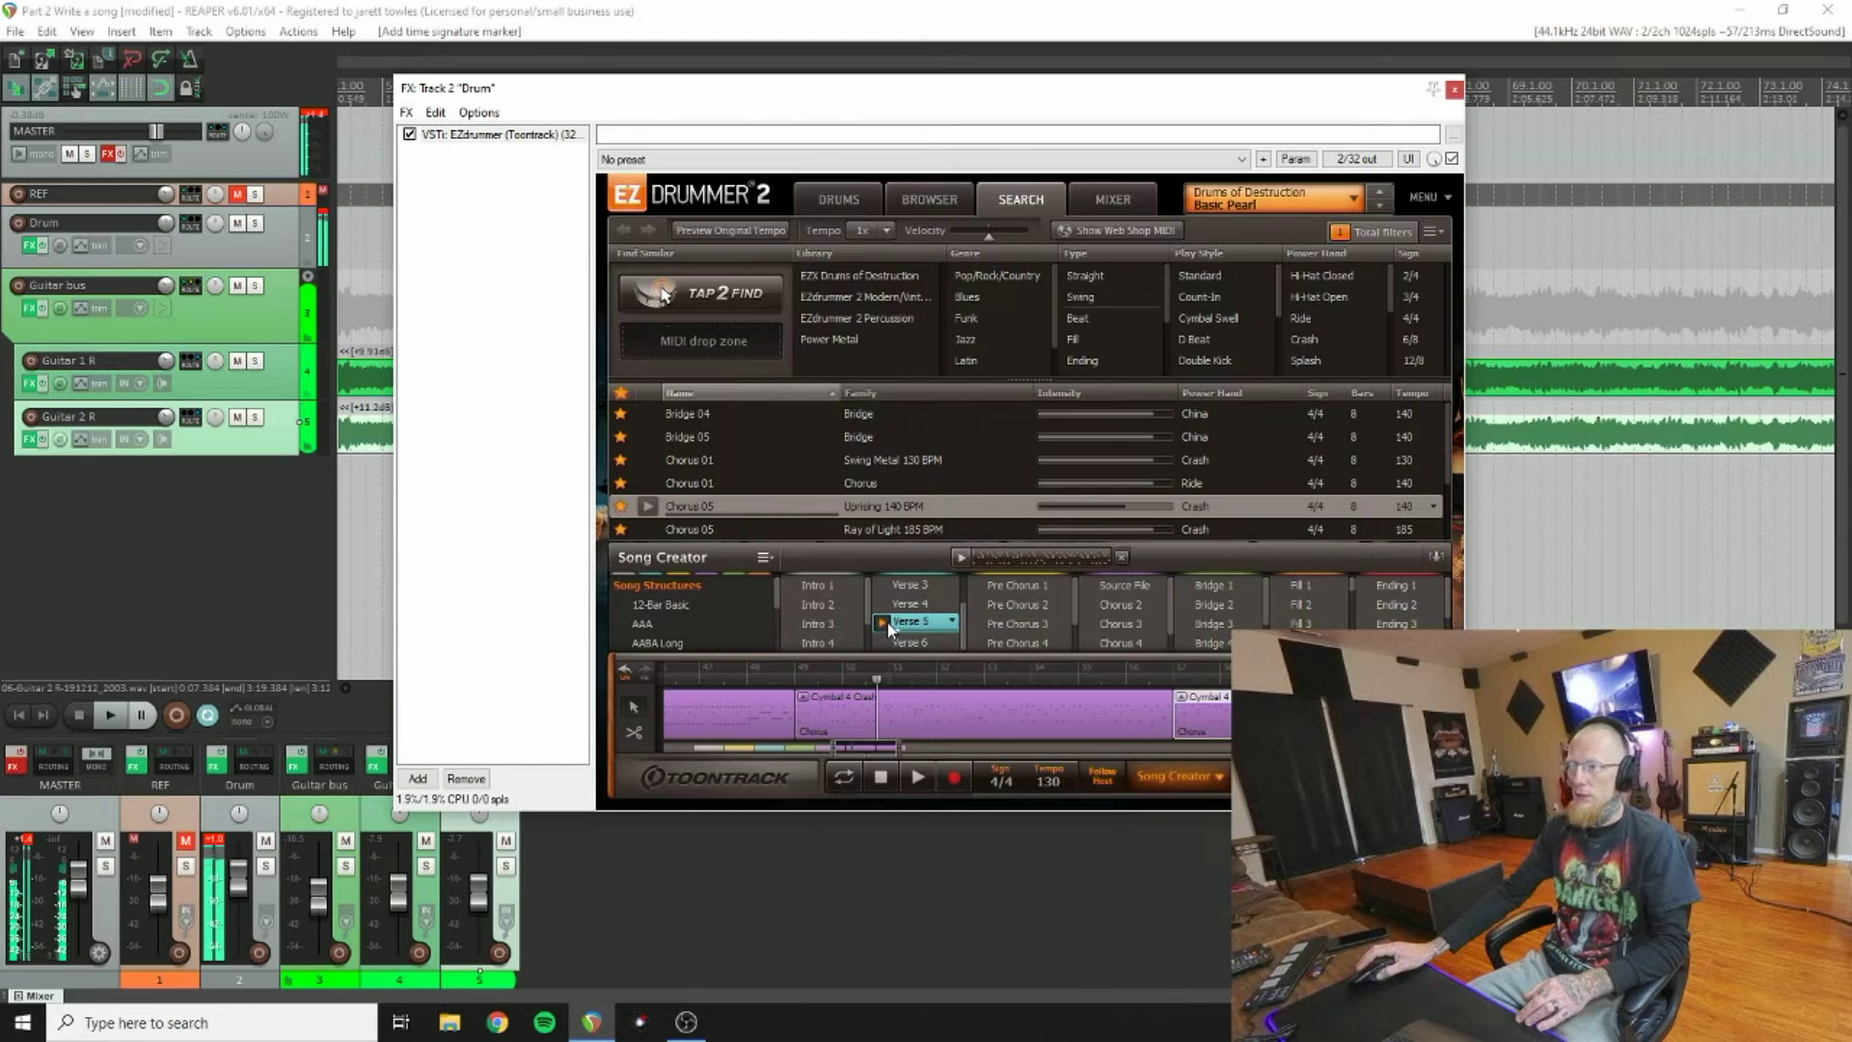
left_click(884, 603)
left_click(884, 583)
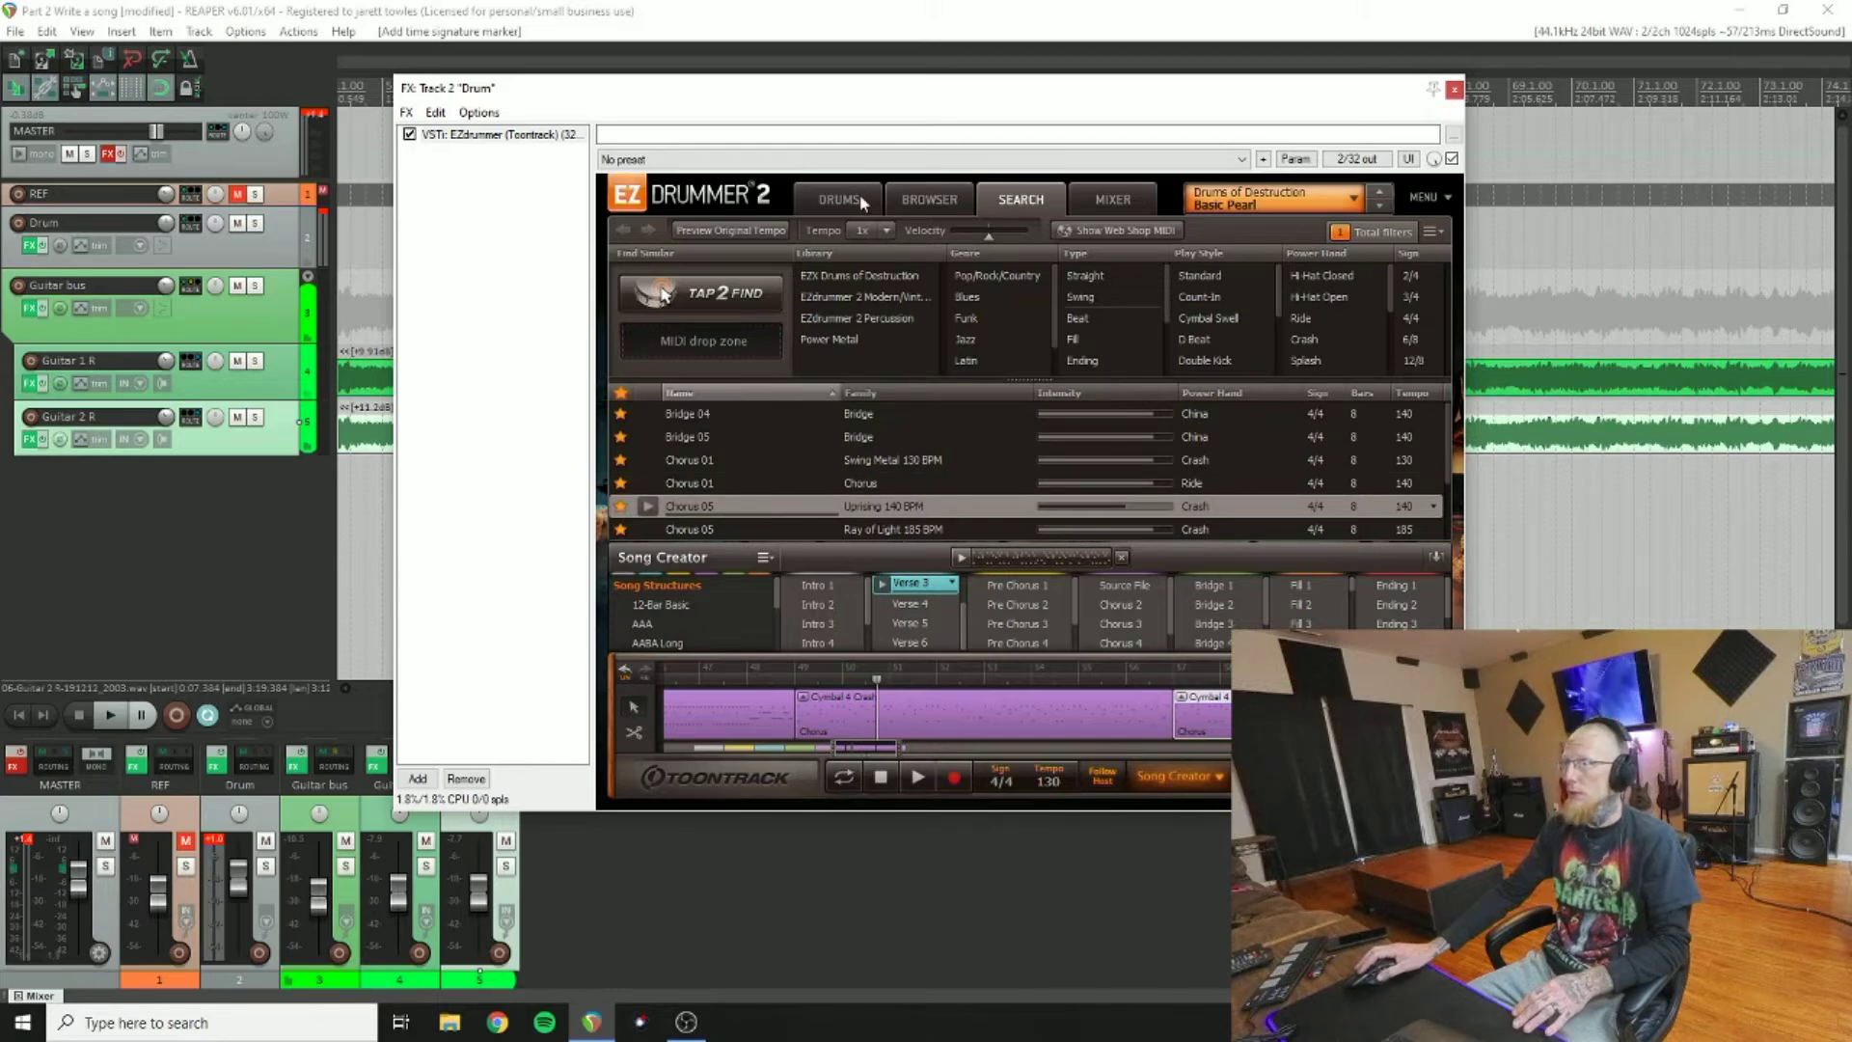
right_click(1423, 714)
left_click(1476, 677)
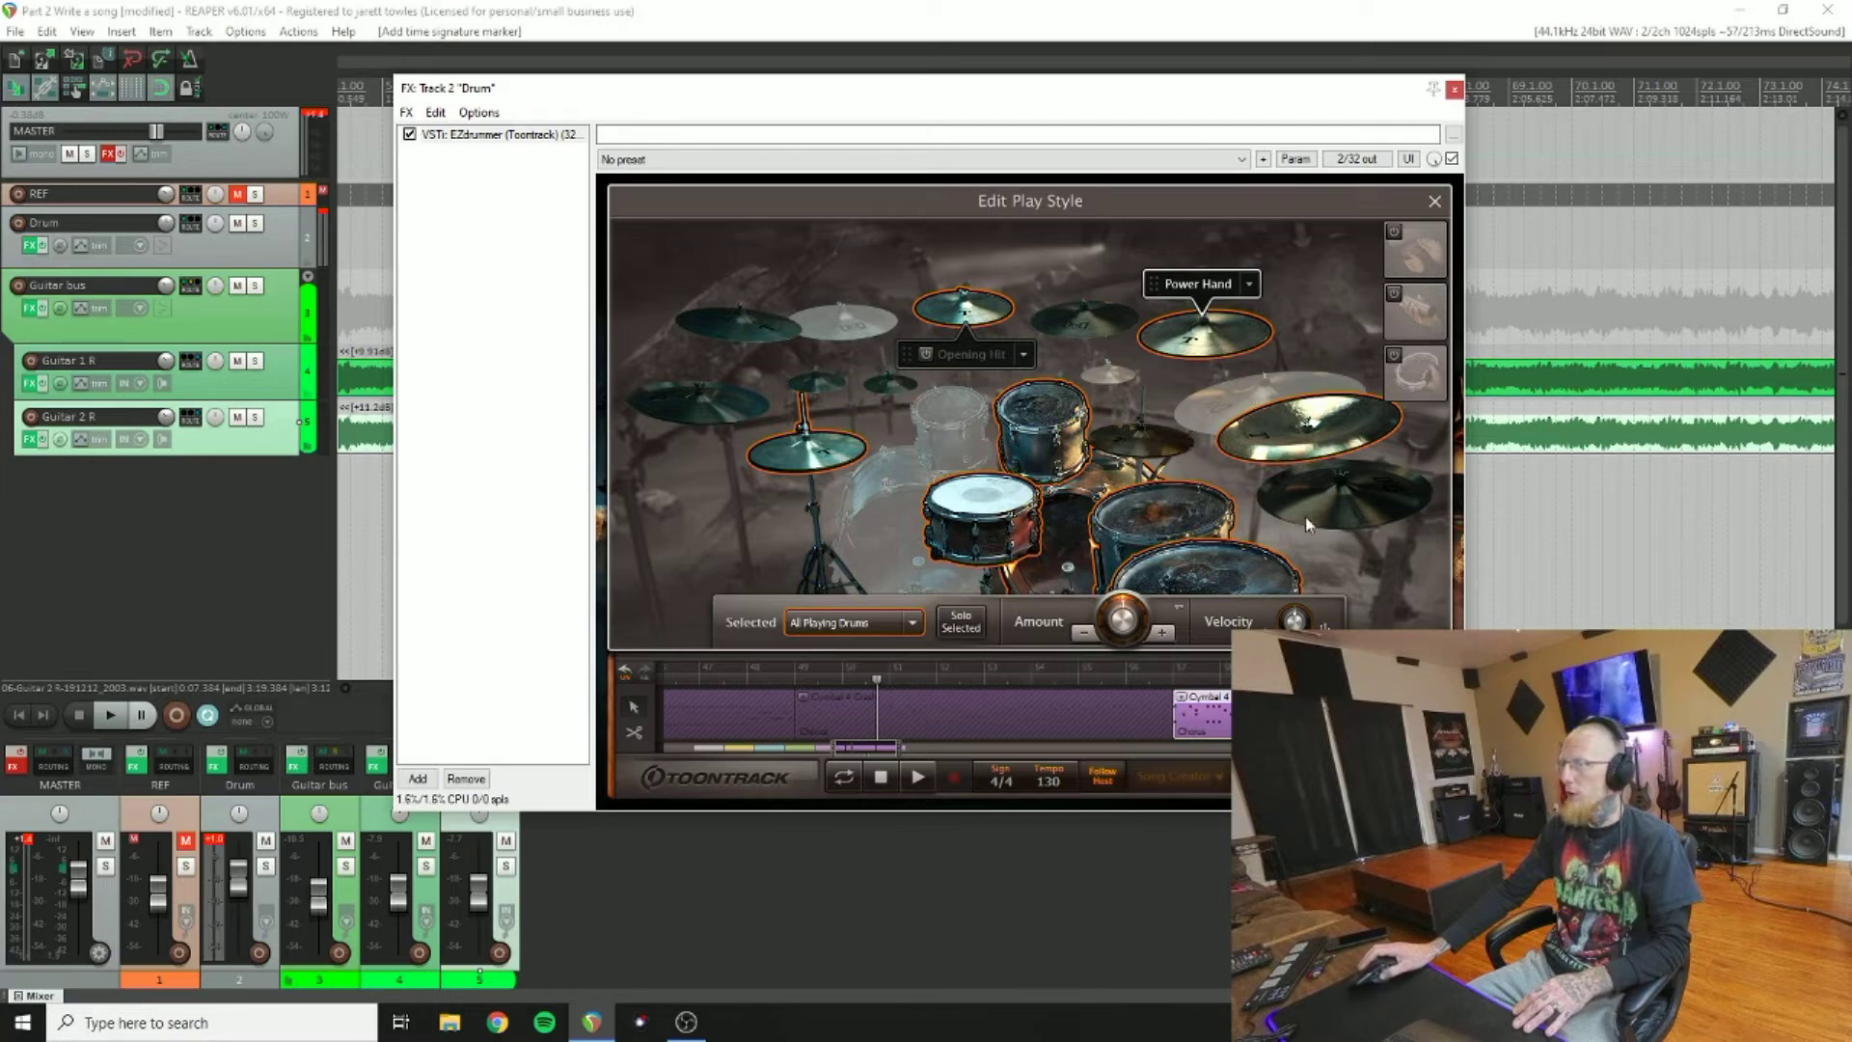
left_click(1434, 203)
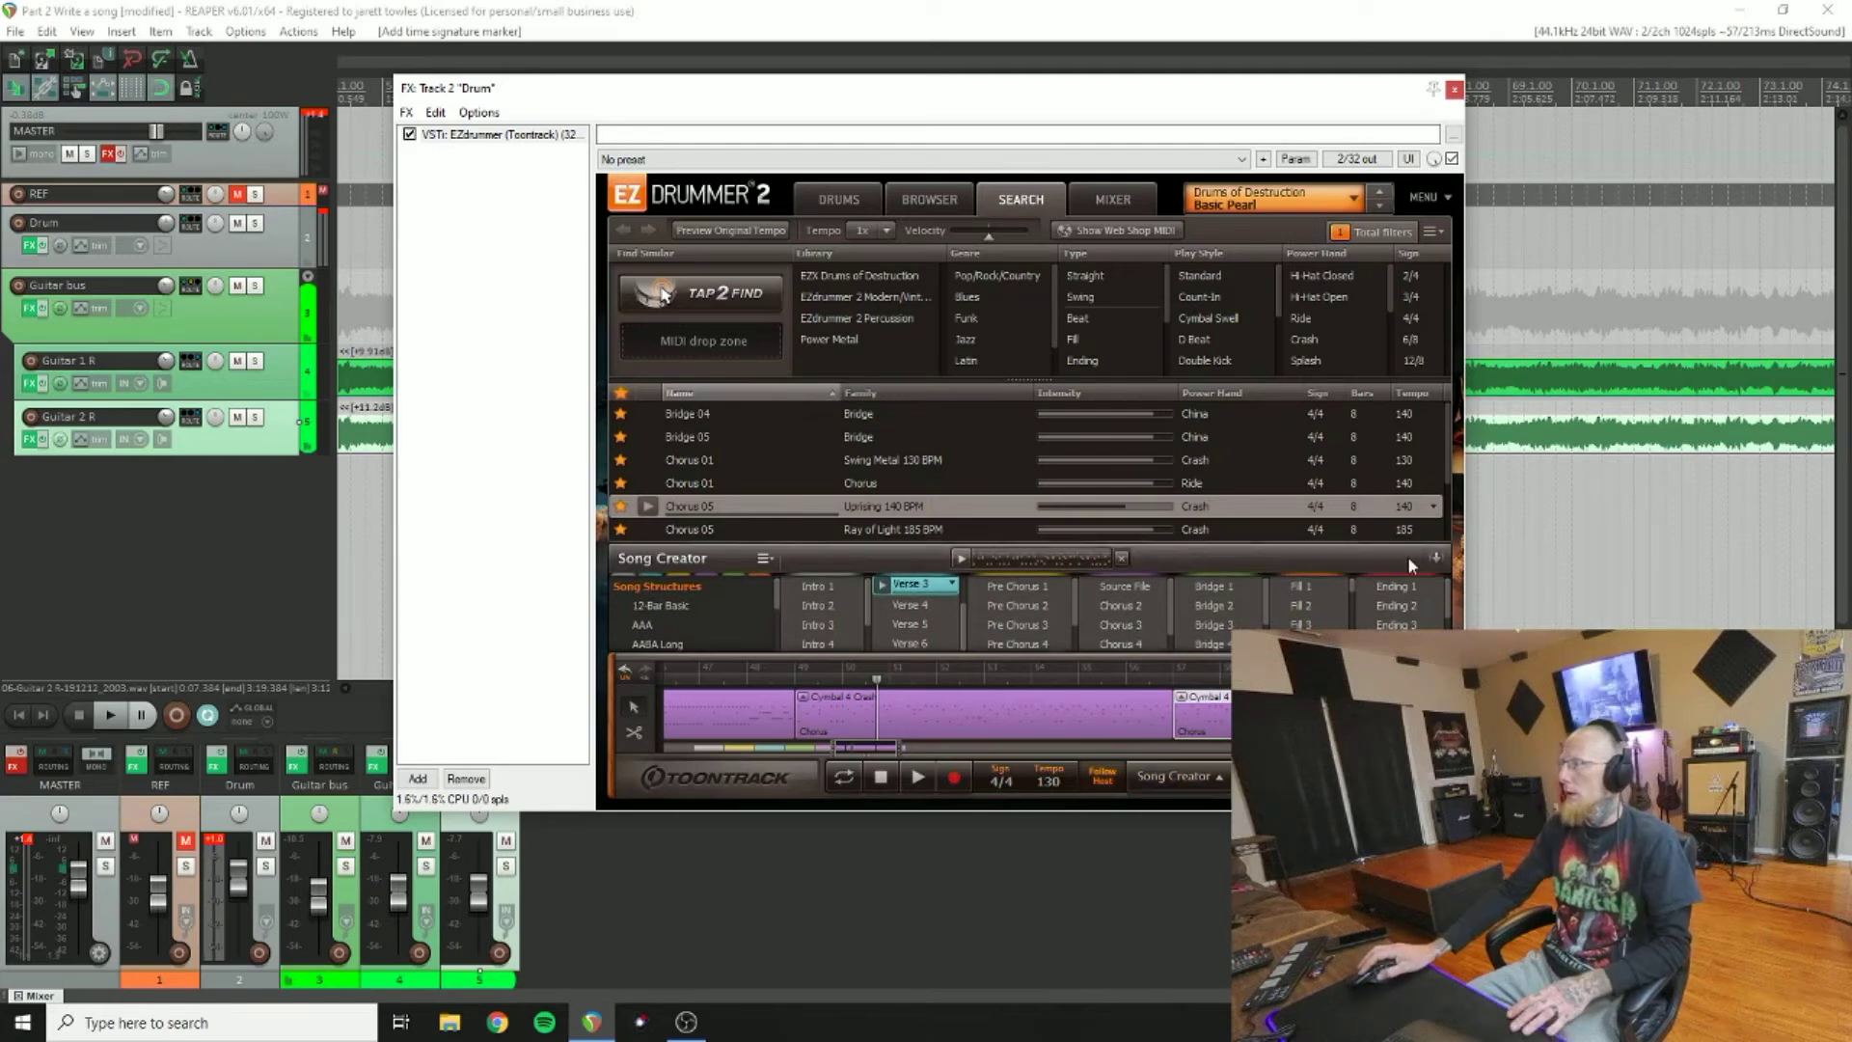
left_click(1408, 556)
left_click_drag(869, 751, 892, 756)
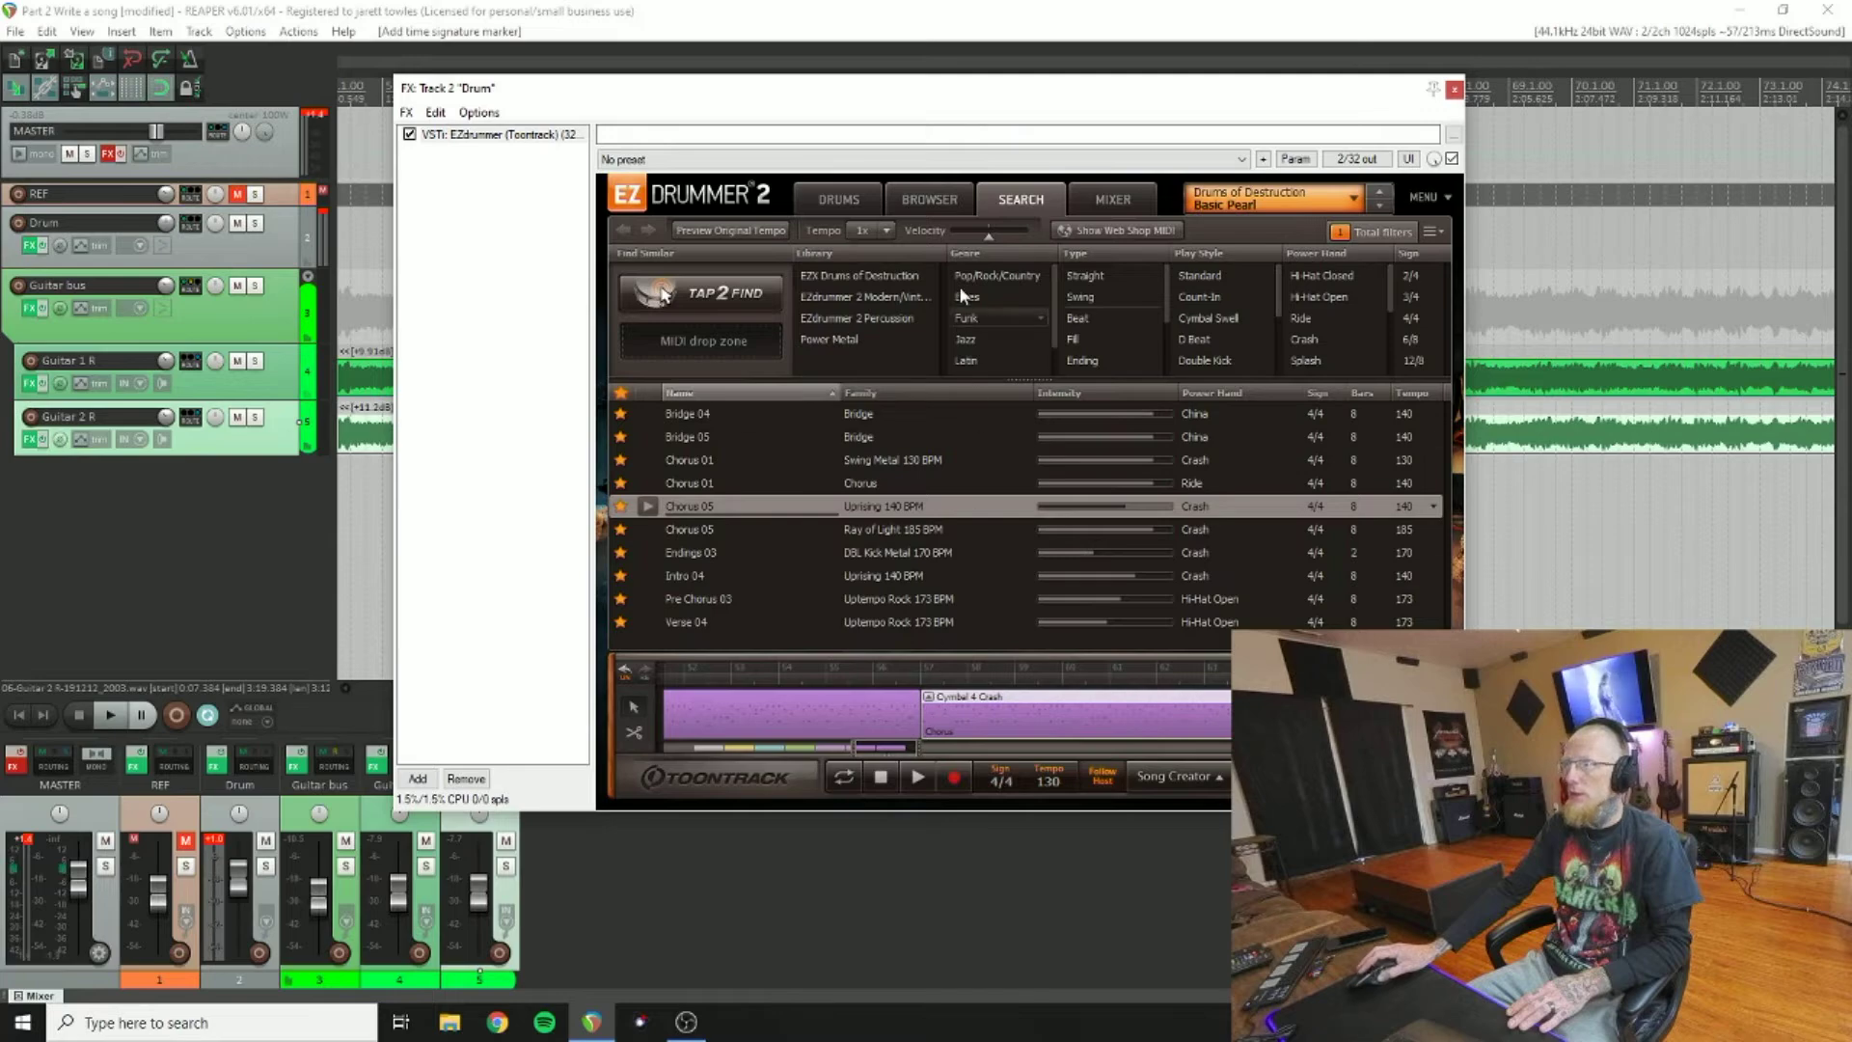
left_click_drag(943, 89, 924, 157)
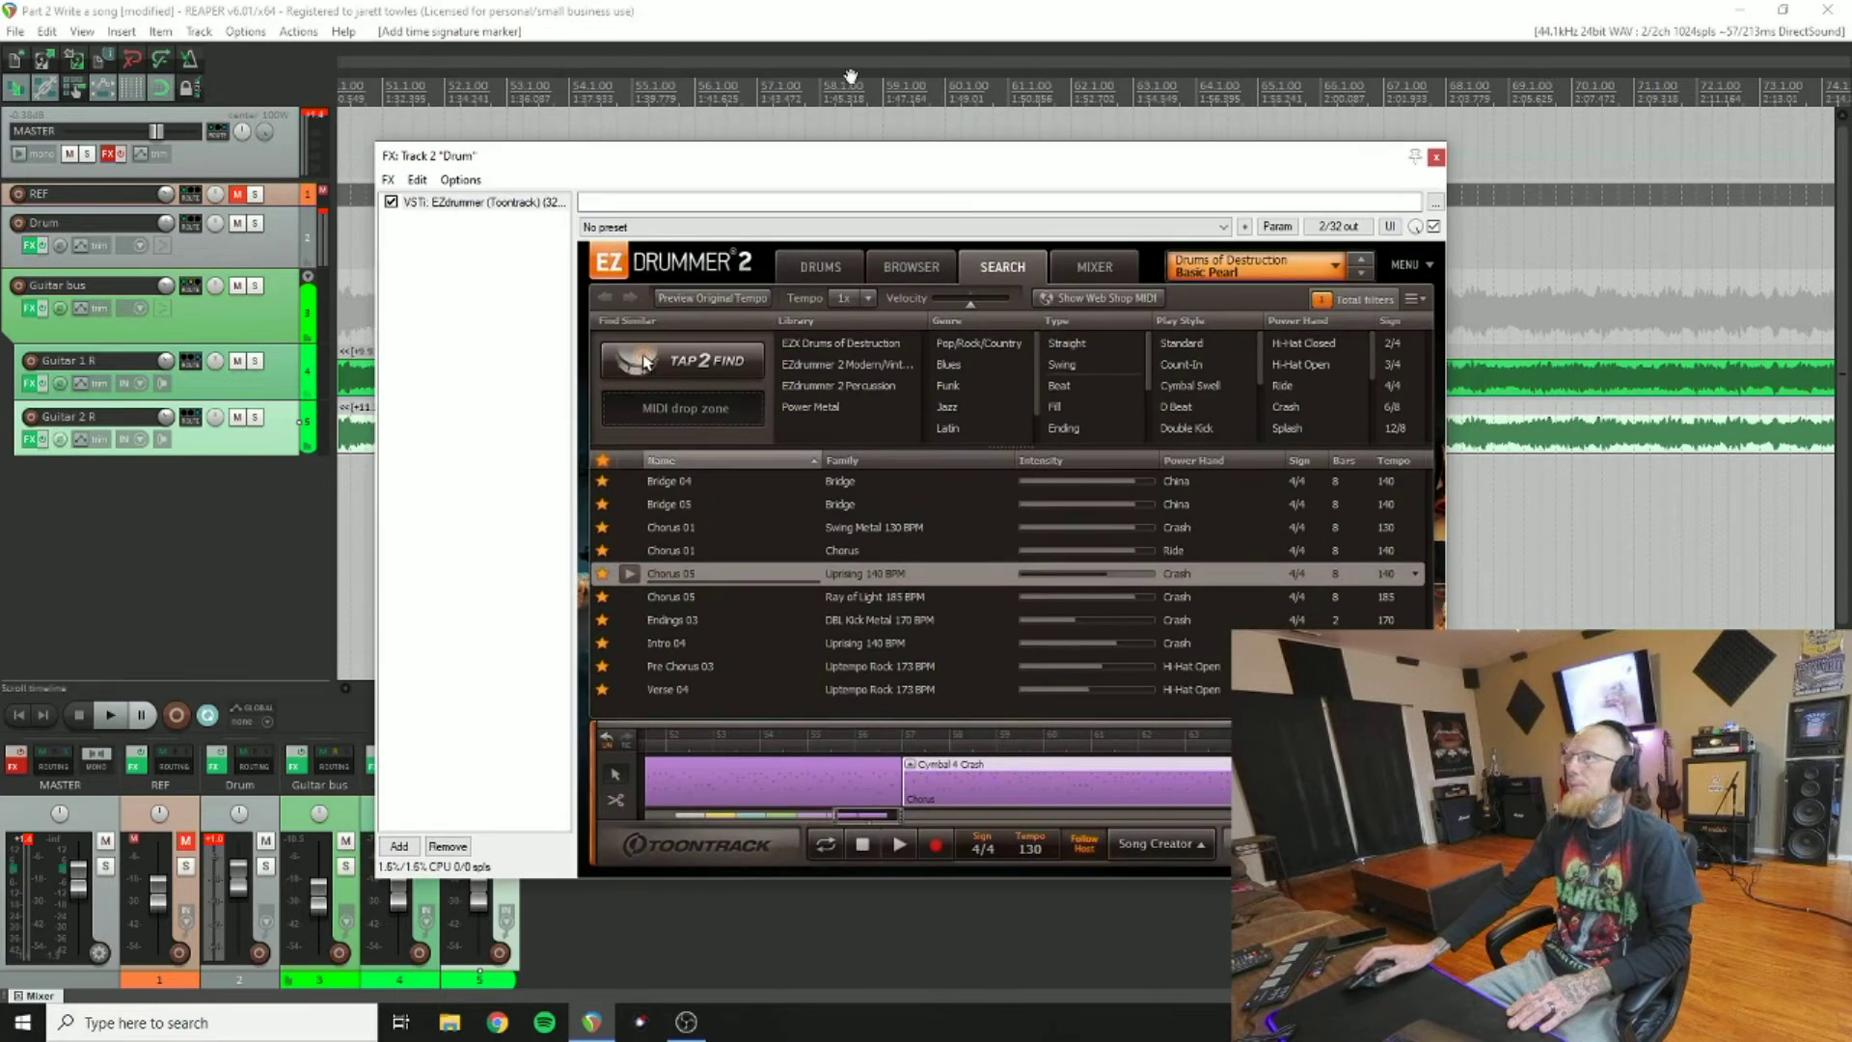
Step: Listen to the drums, then insert a 125 BPM tempo marker at bar 65
left_click(110, 715)
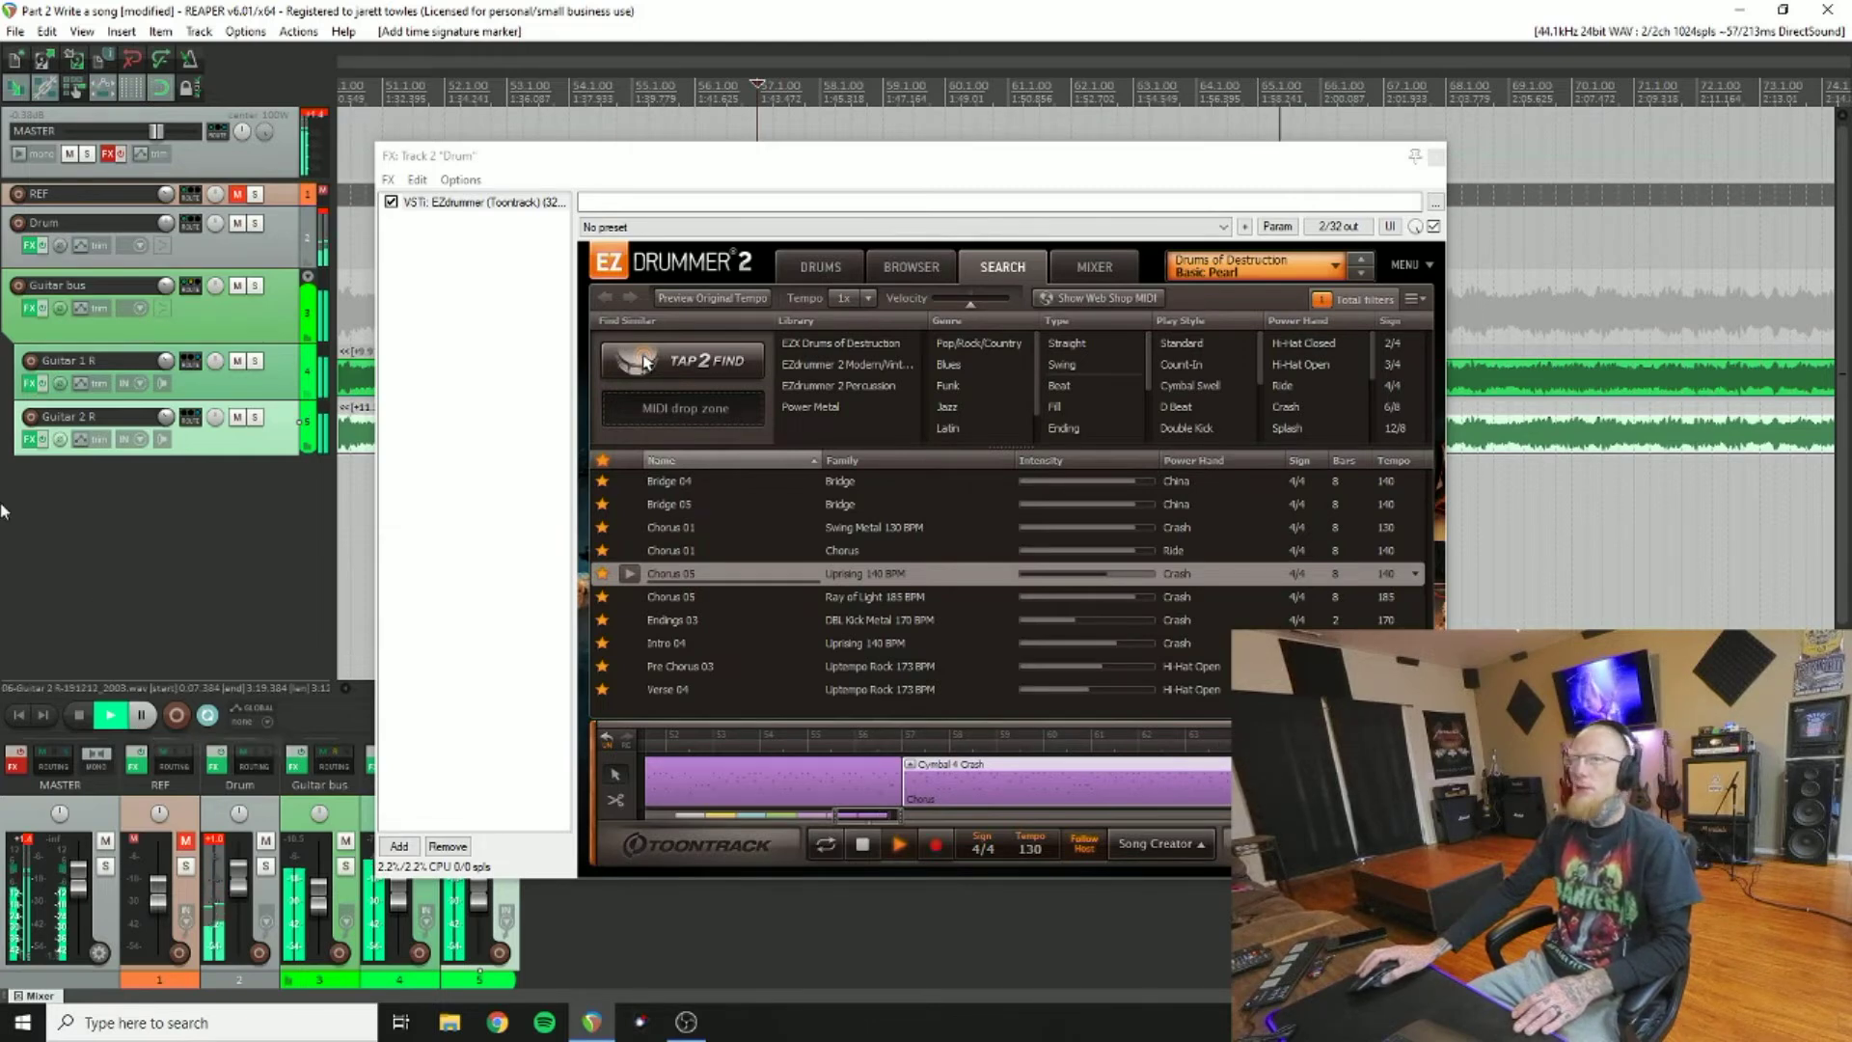
left_click(80, 715)
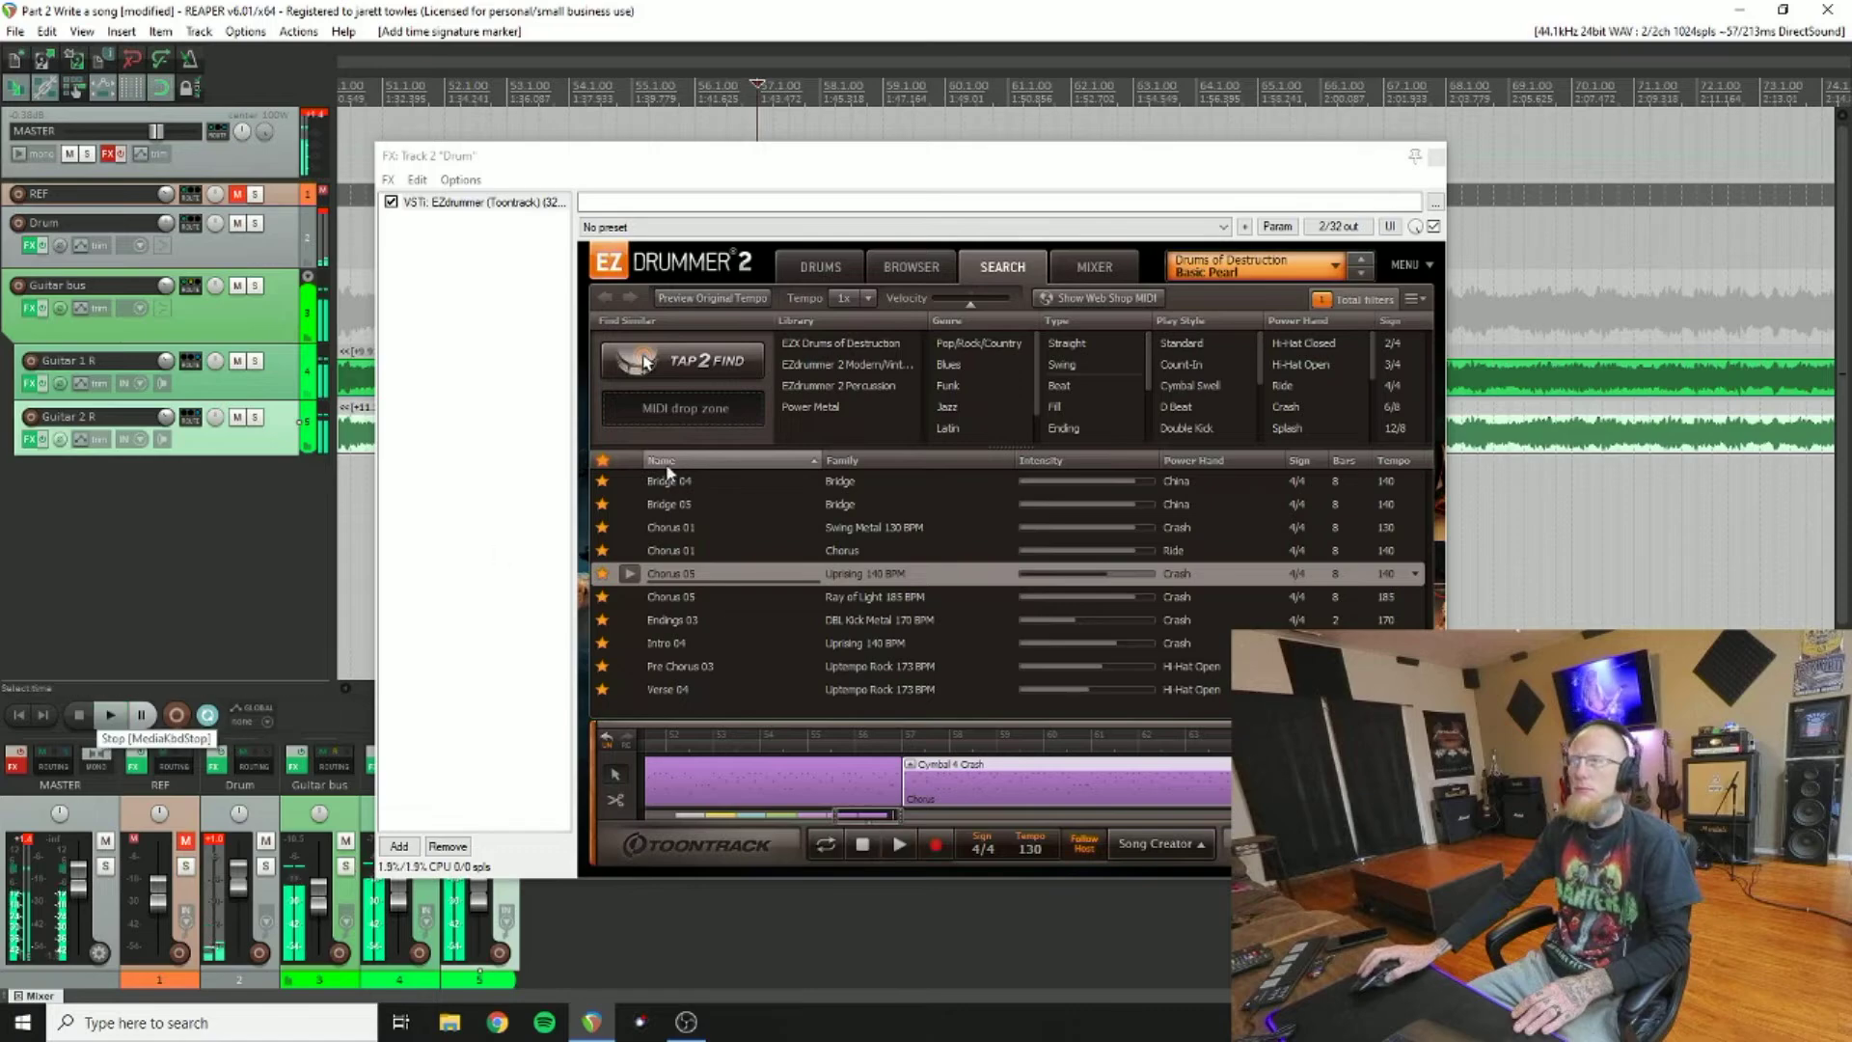
left_click(1259, 87)
right_click(1259, 87)
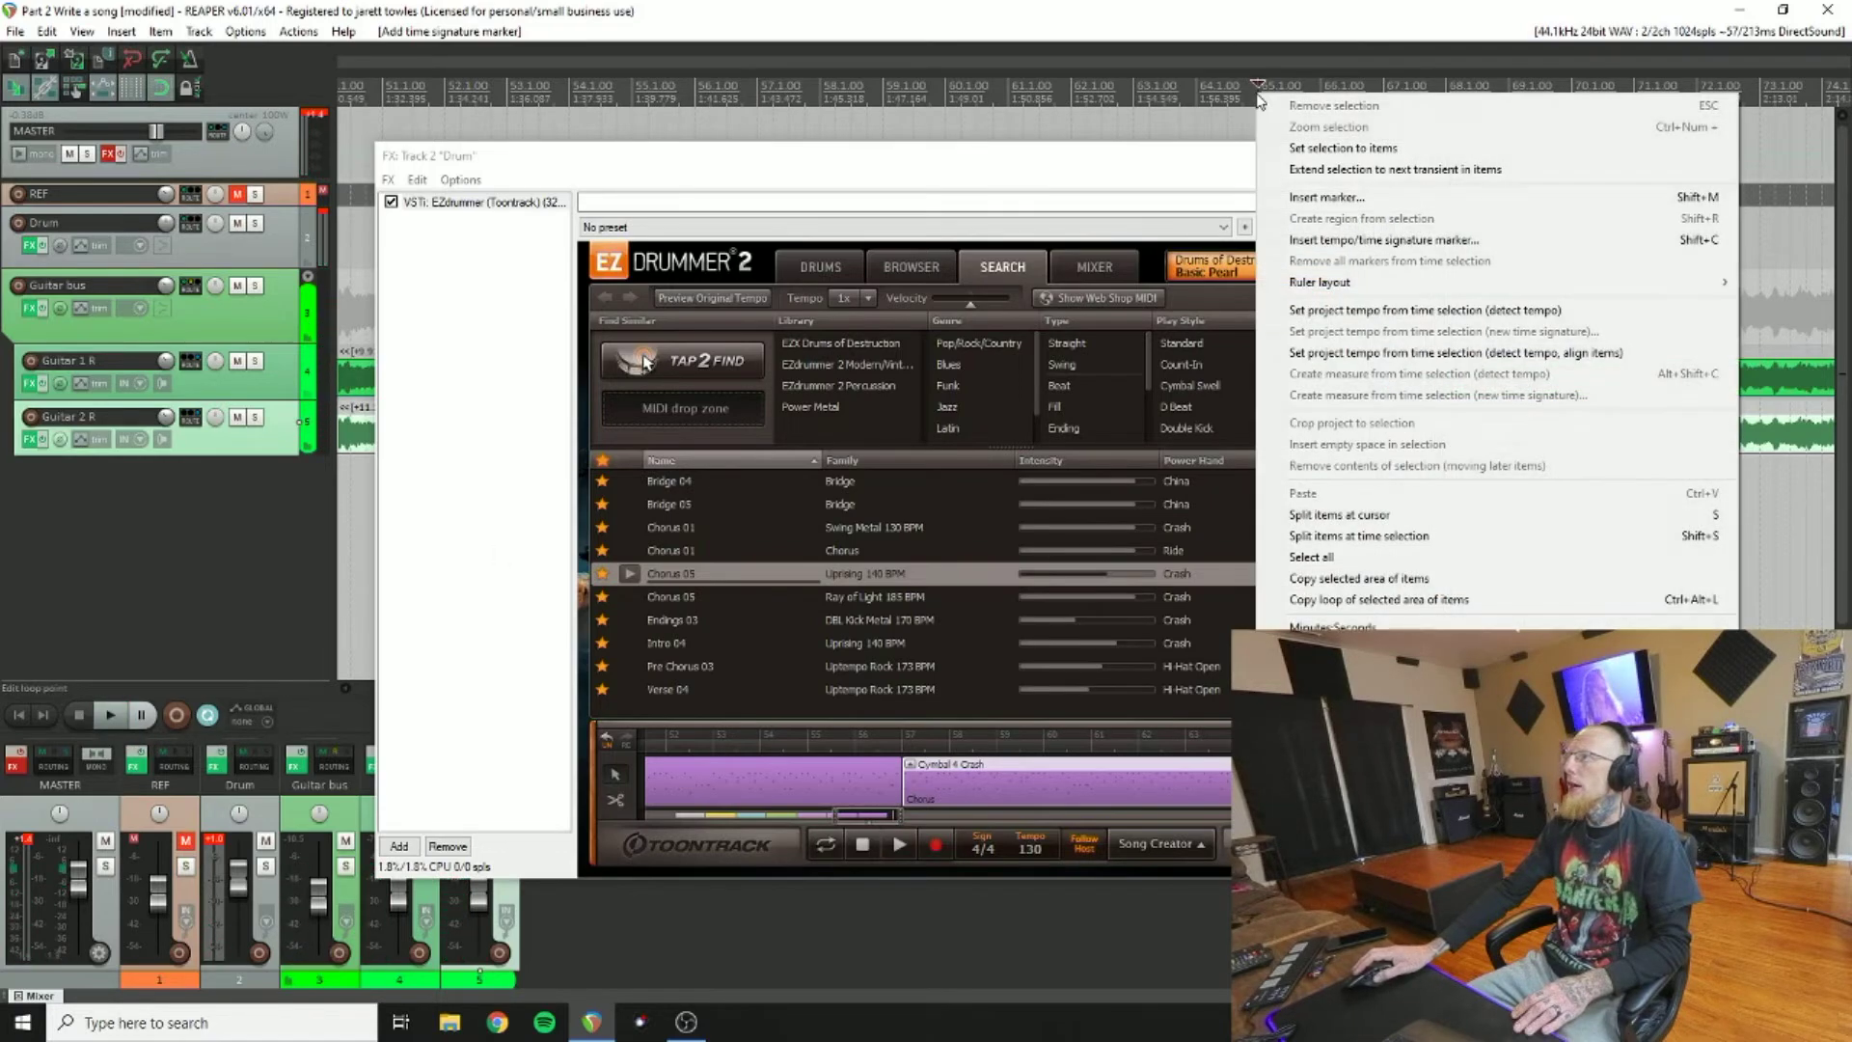
left_click(1334, 240)
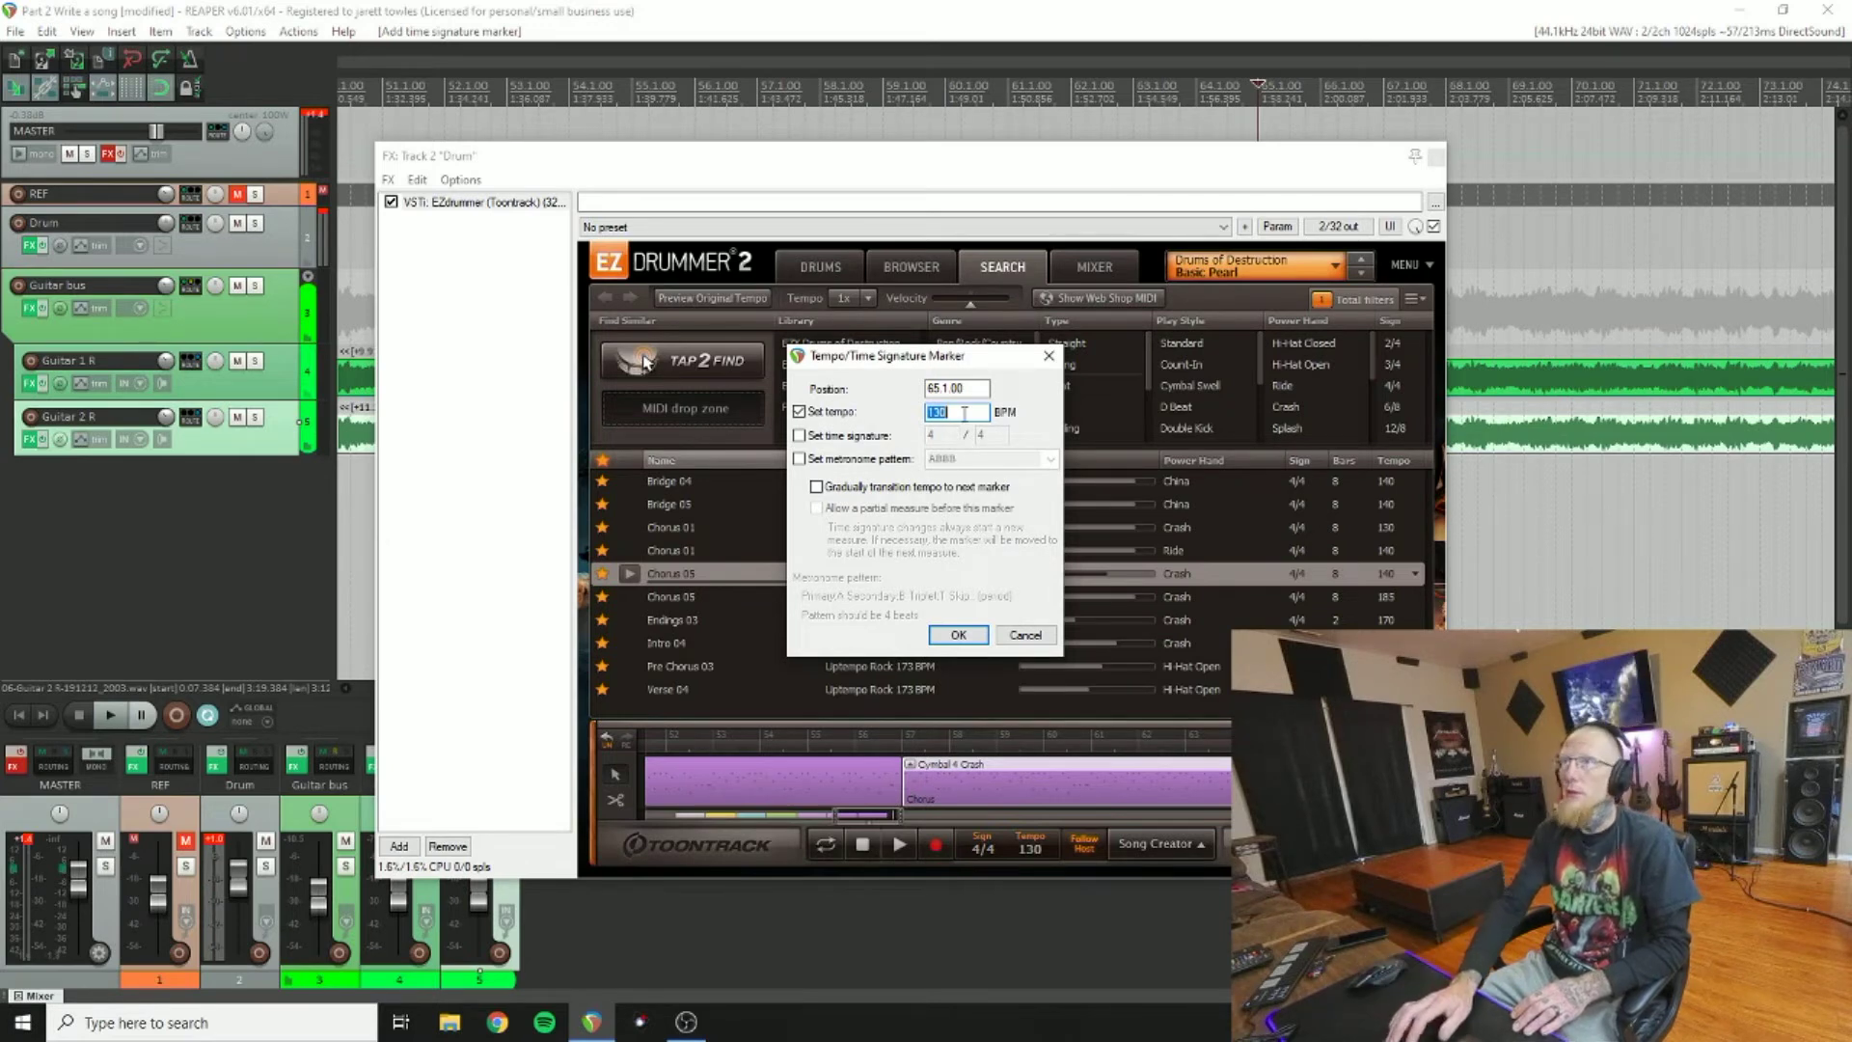
type("125")
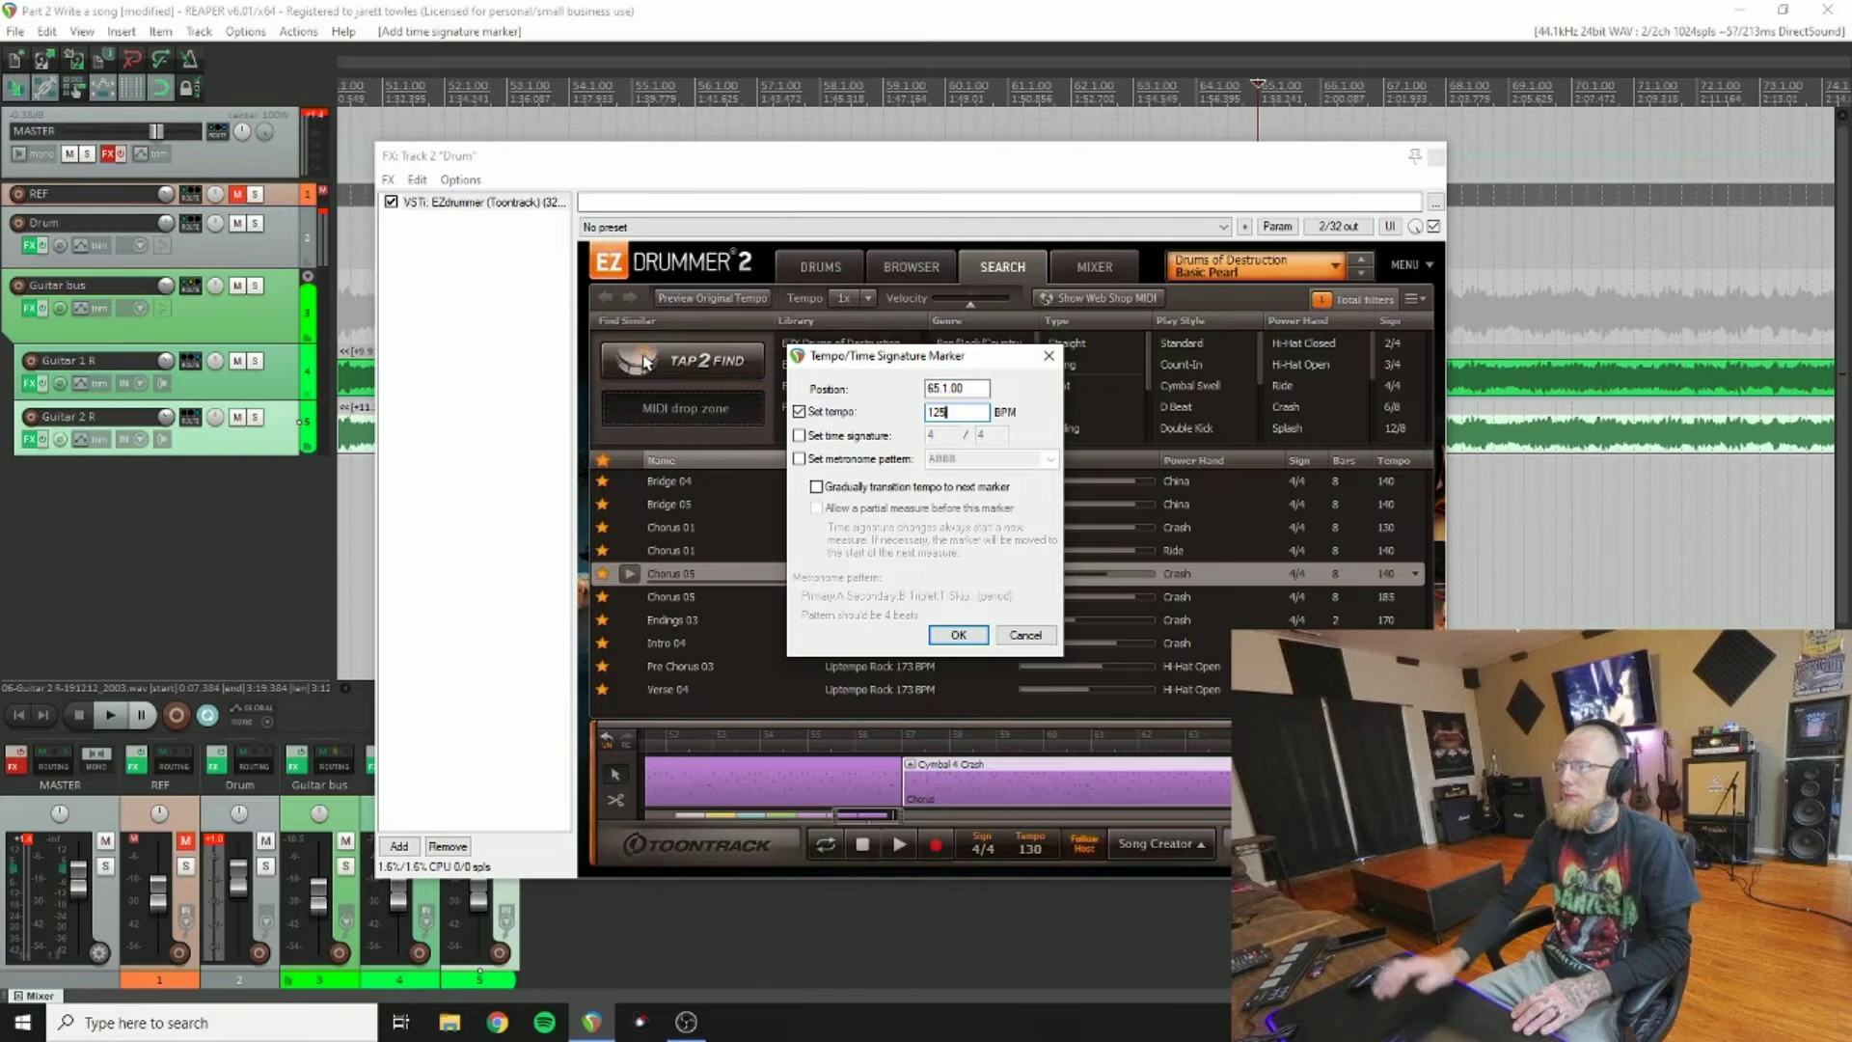
left_click(947, 629)
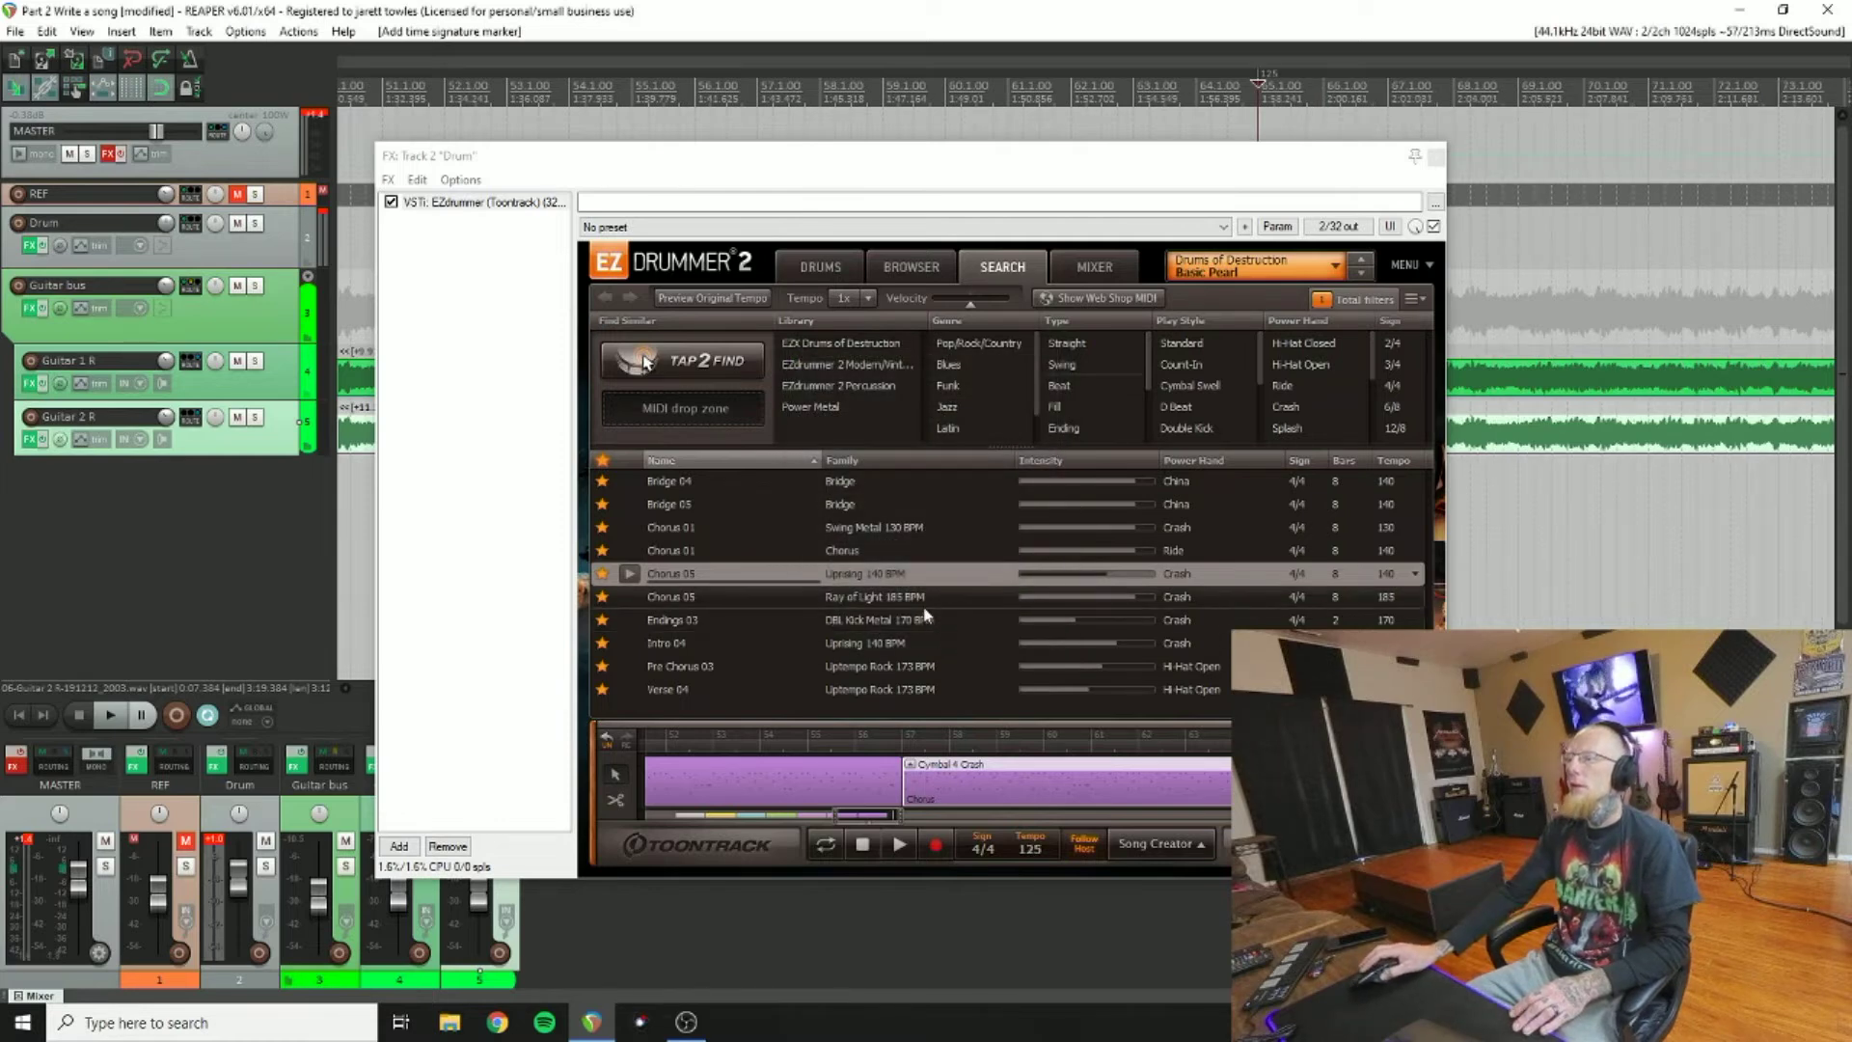
left_click_drag(880, 822, 890, 827)
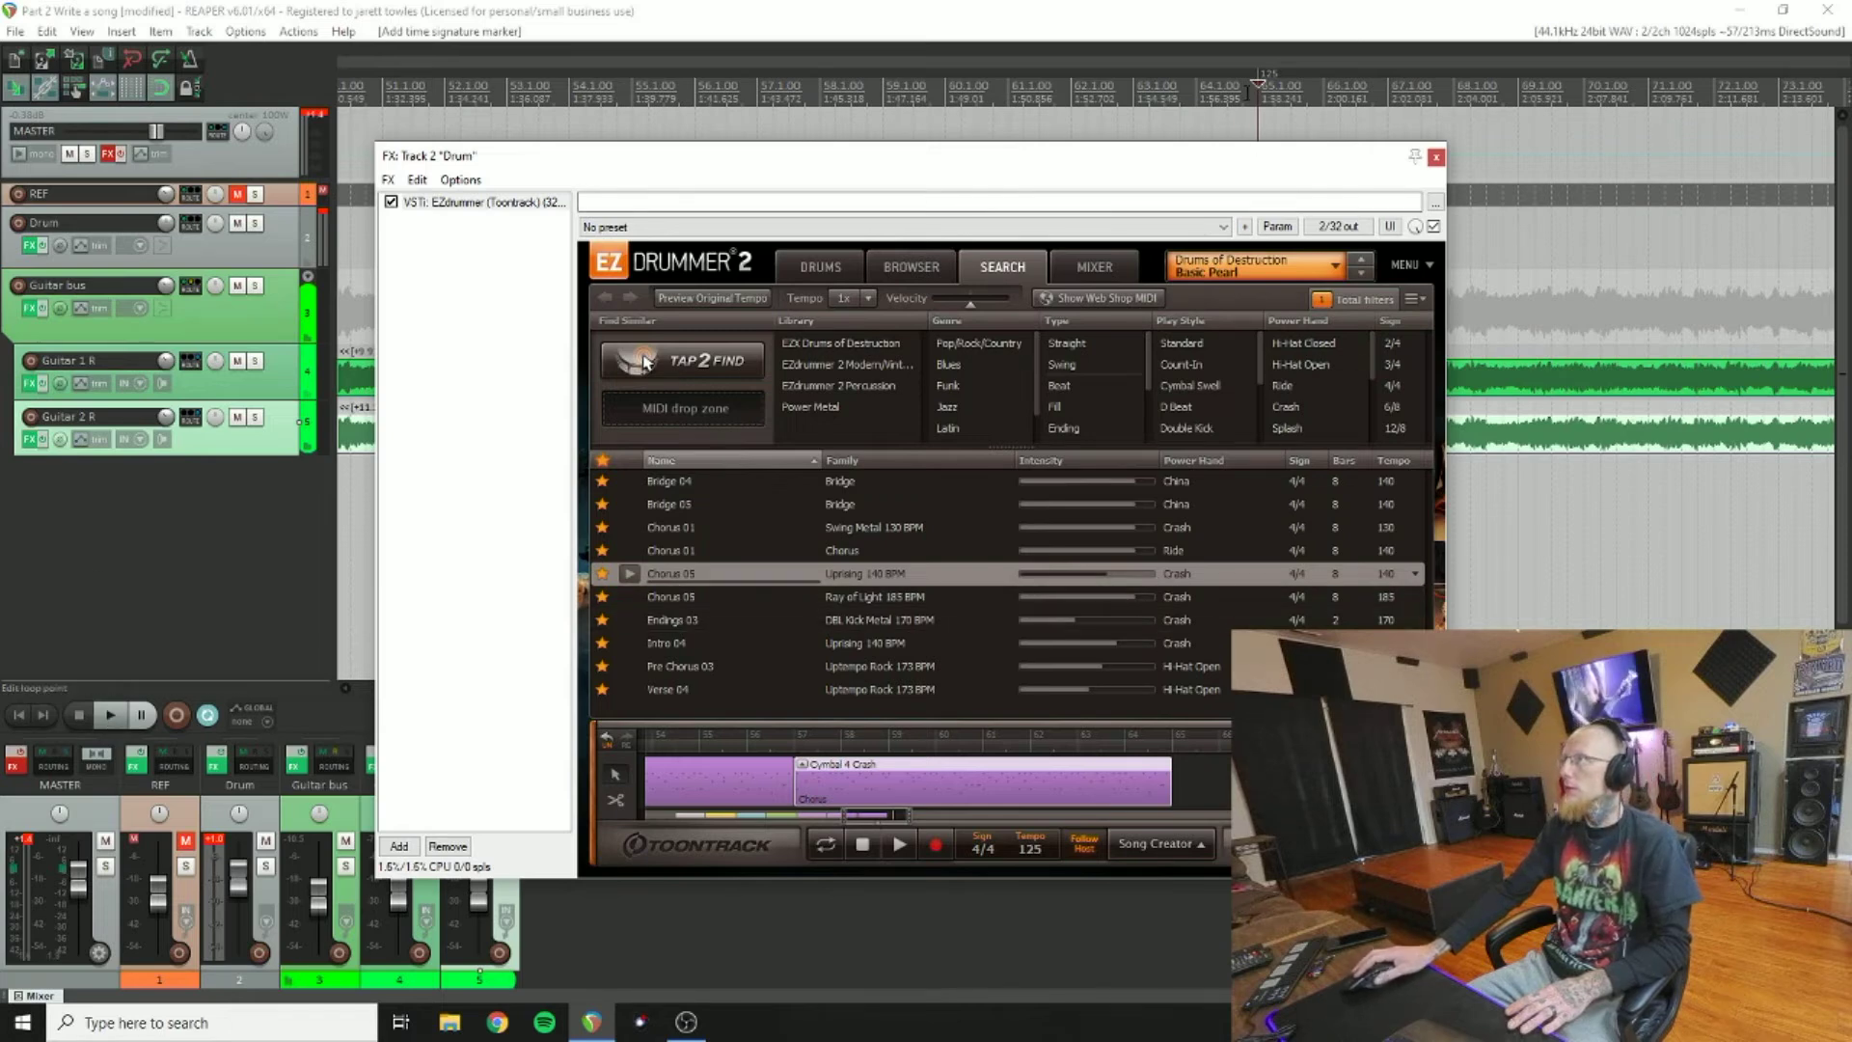
Step: Preview Bridge 04, place it in the song track after the chorus, and play it back
left_click(1245, 92)
left_click(120, 721)
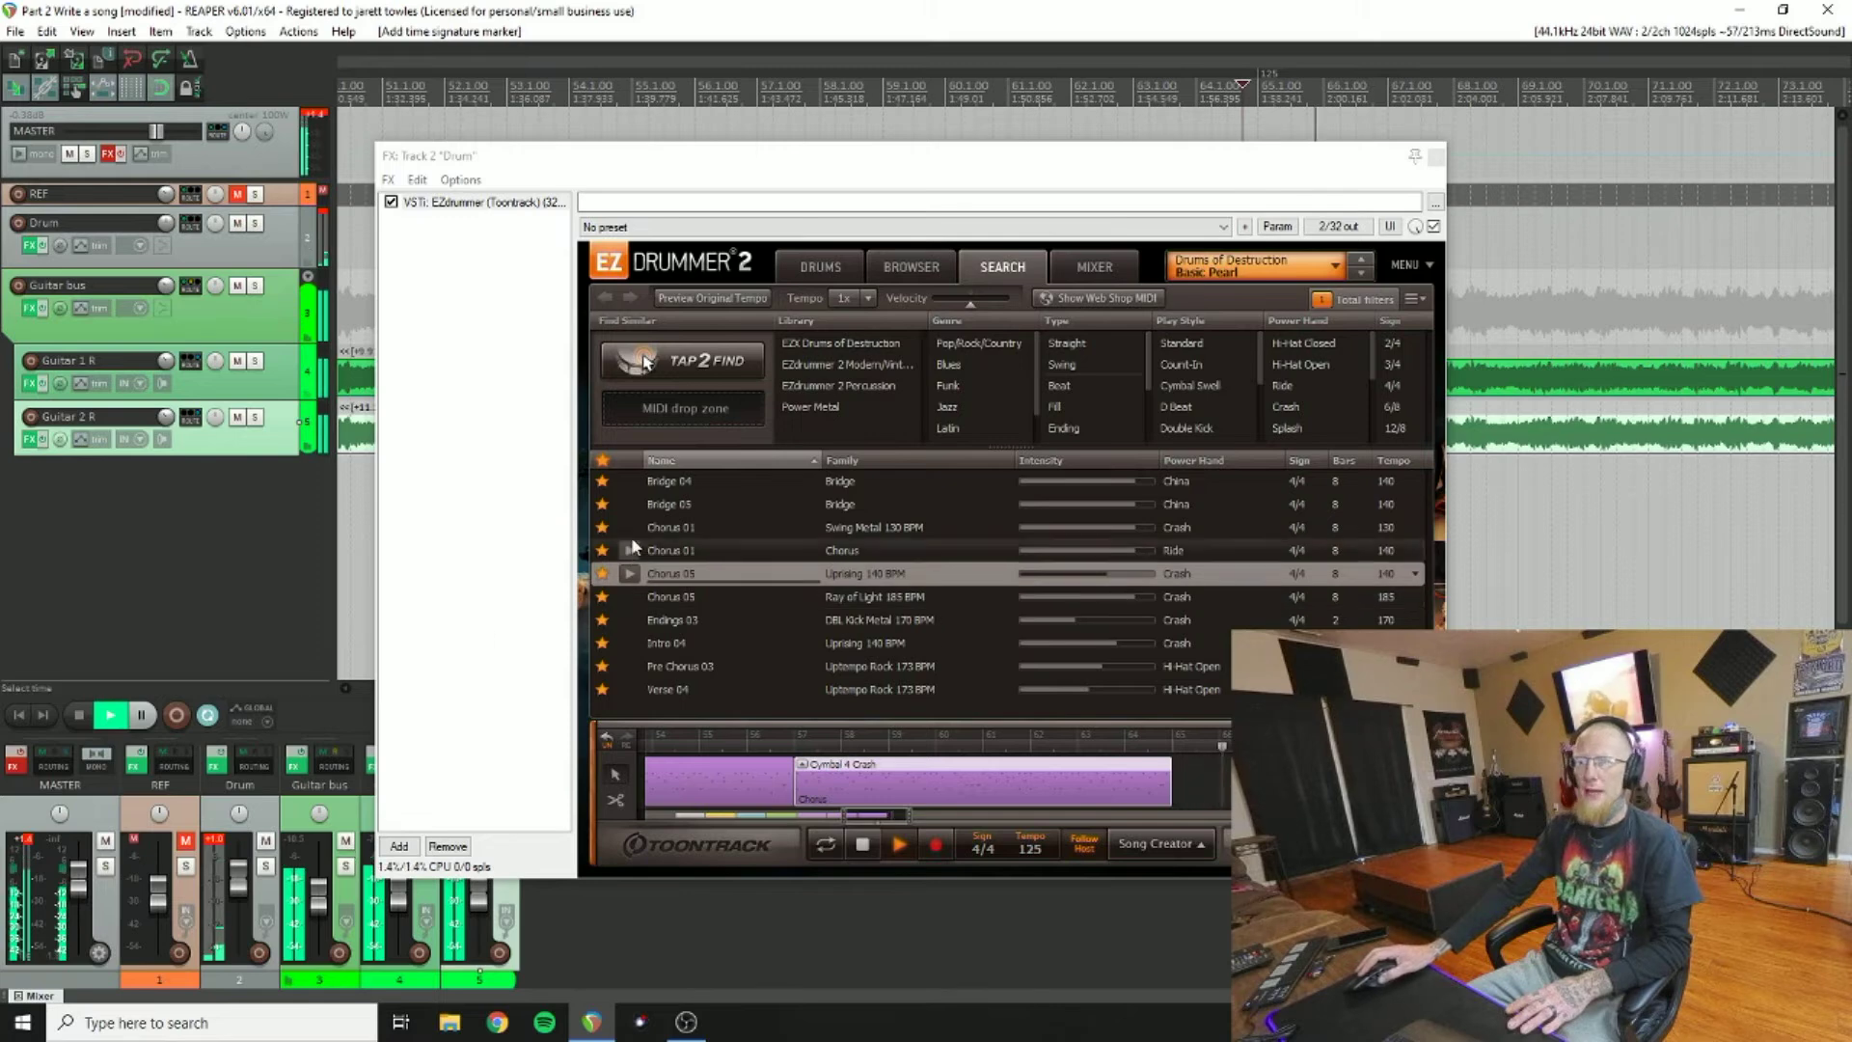
left_click(634, 478)
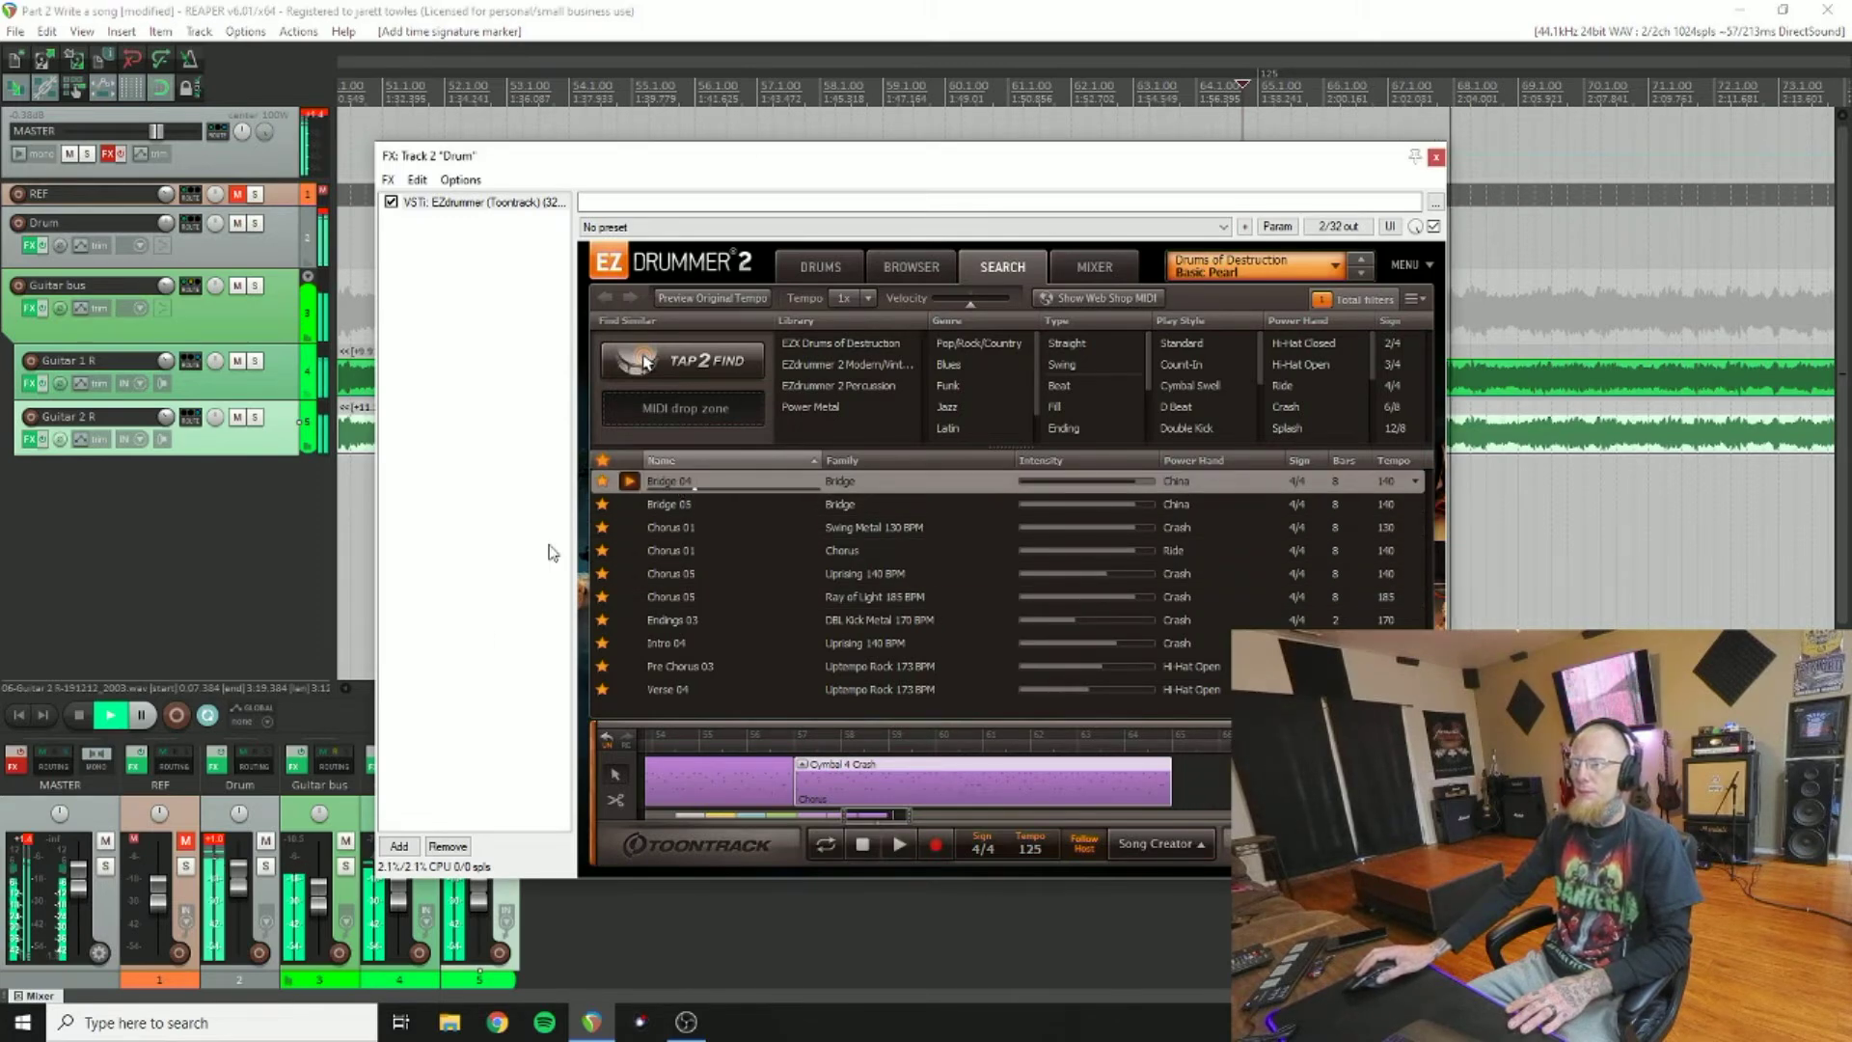
left_click(75, 714)
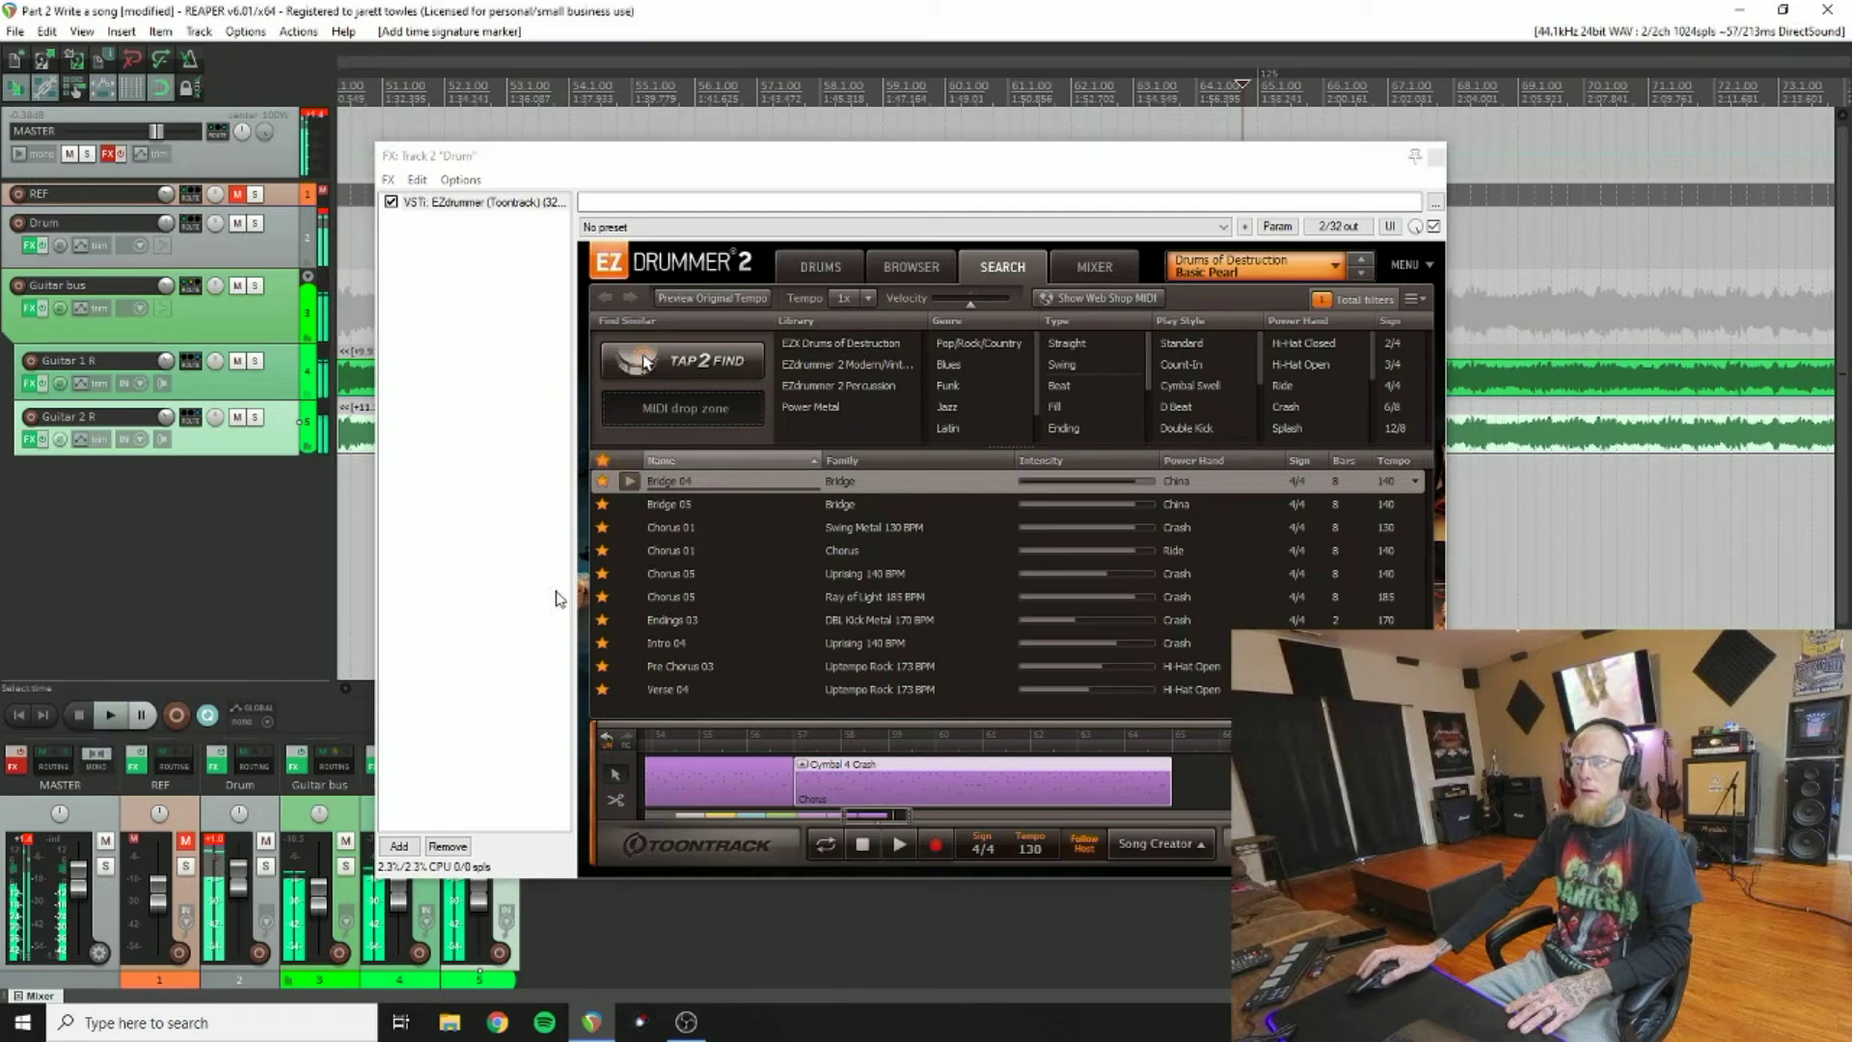
left_click_drag(679, 490, 1183, 767)
left_click_drag(869, 825, 895, 825)
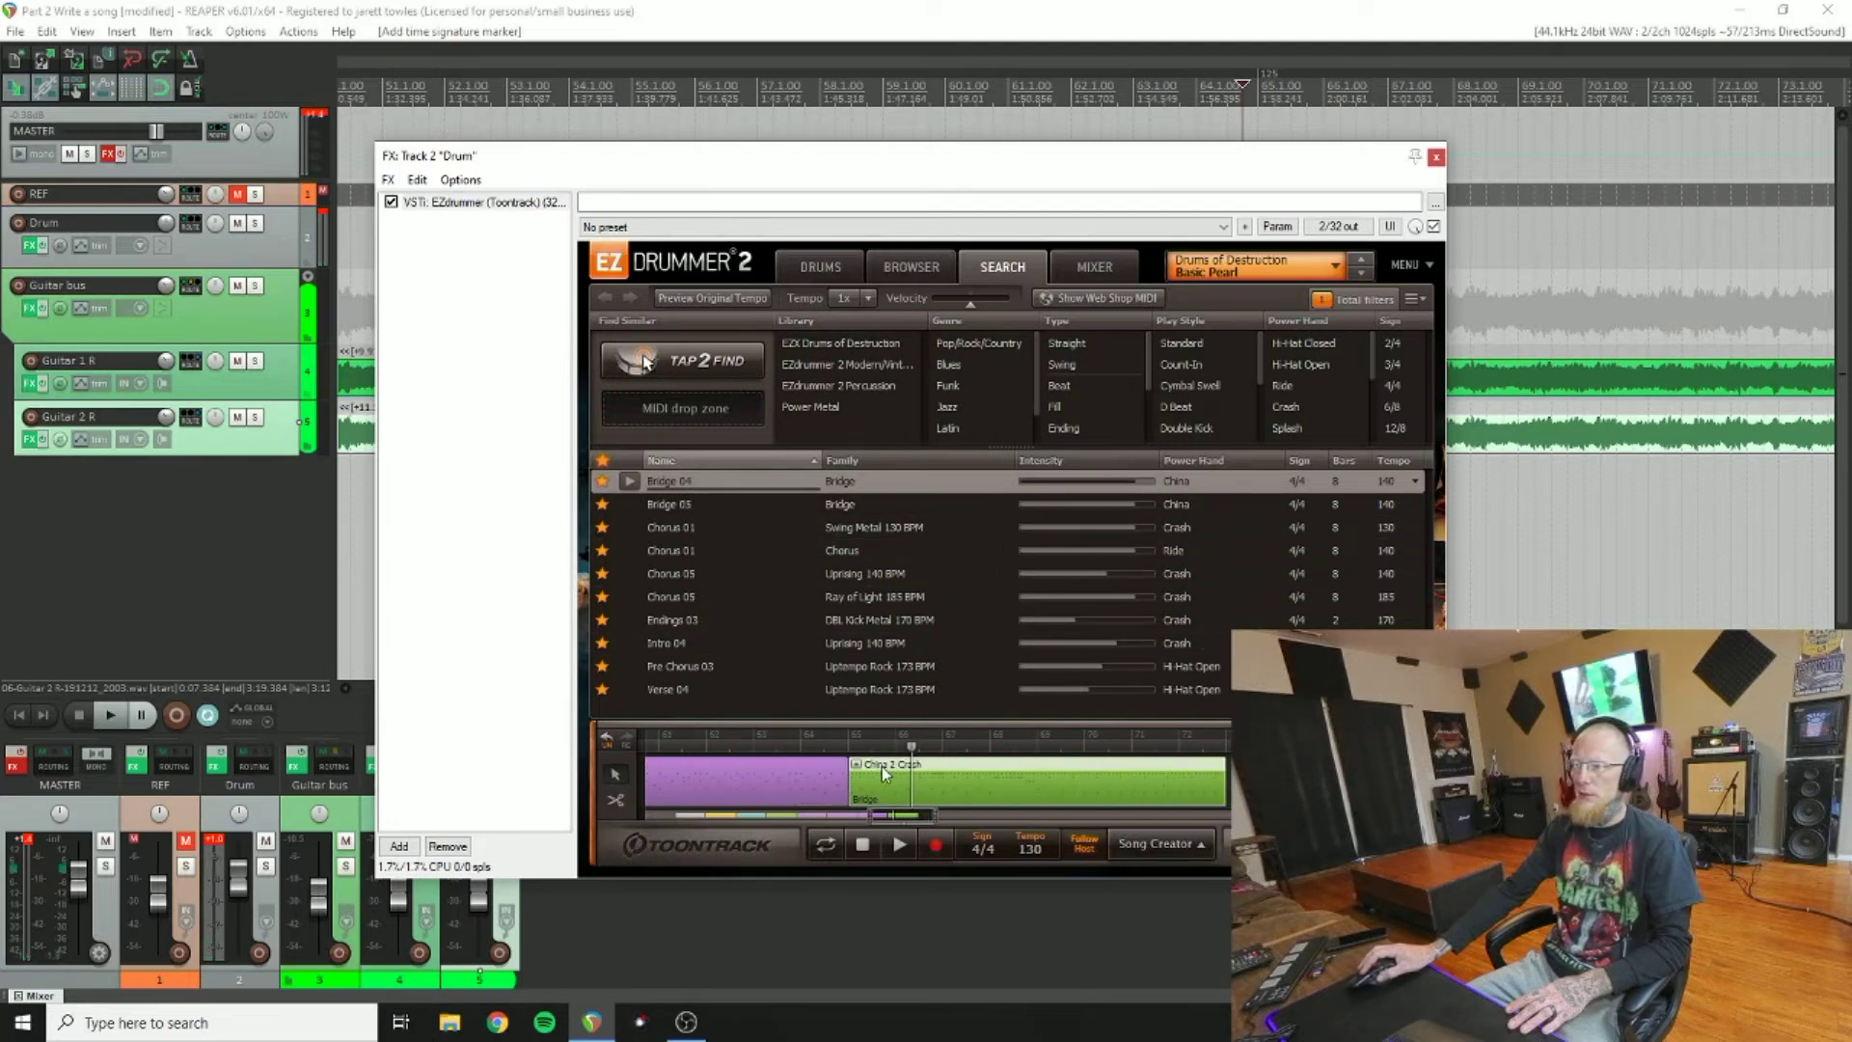
left_click_drag(893, 825, 818, 832)
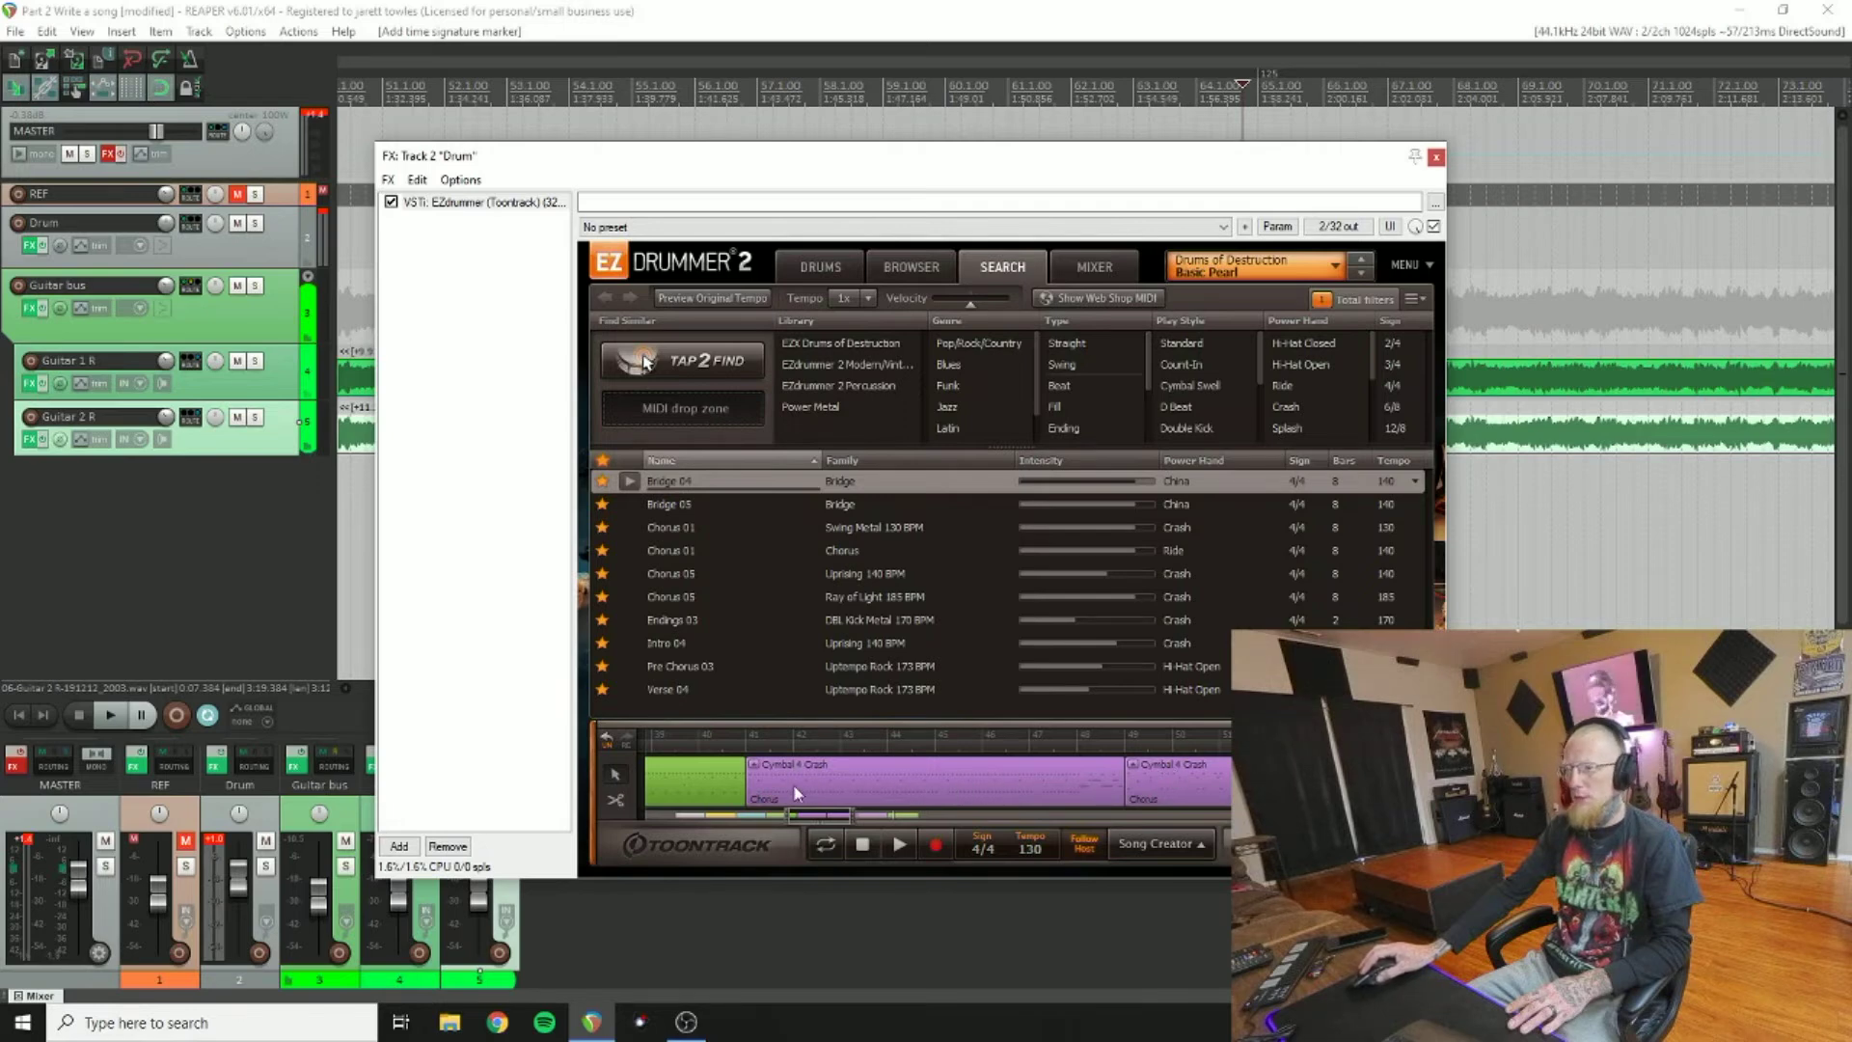
left_click_drag(840, 825, 854, 822)
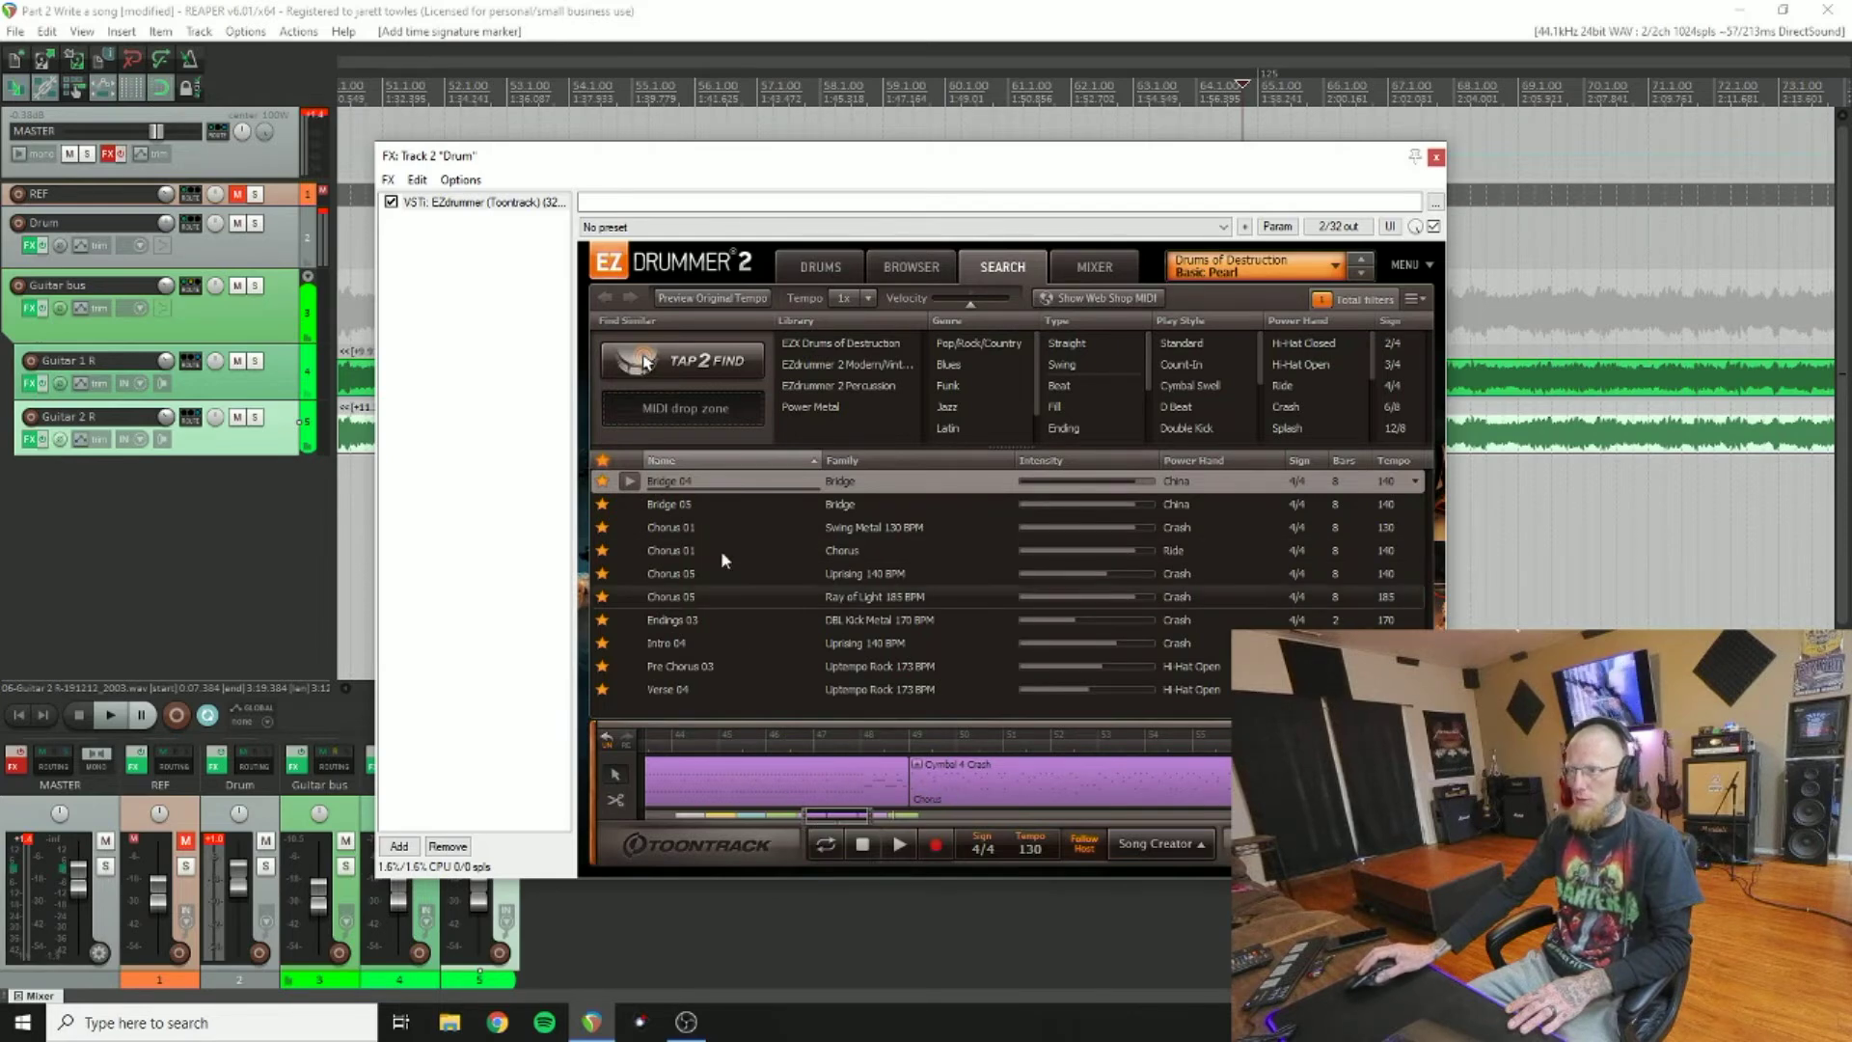
left_click_drag(841, 822, 909, 825)
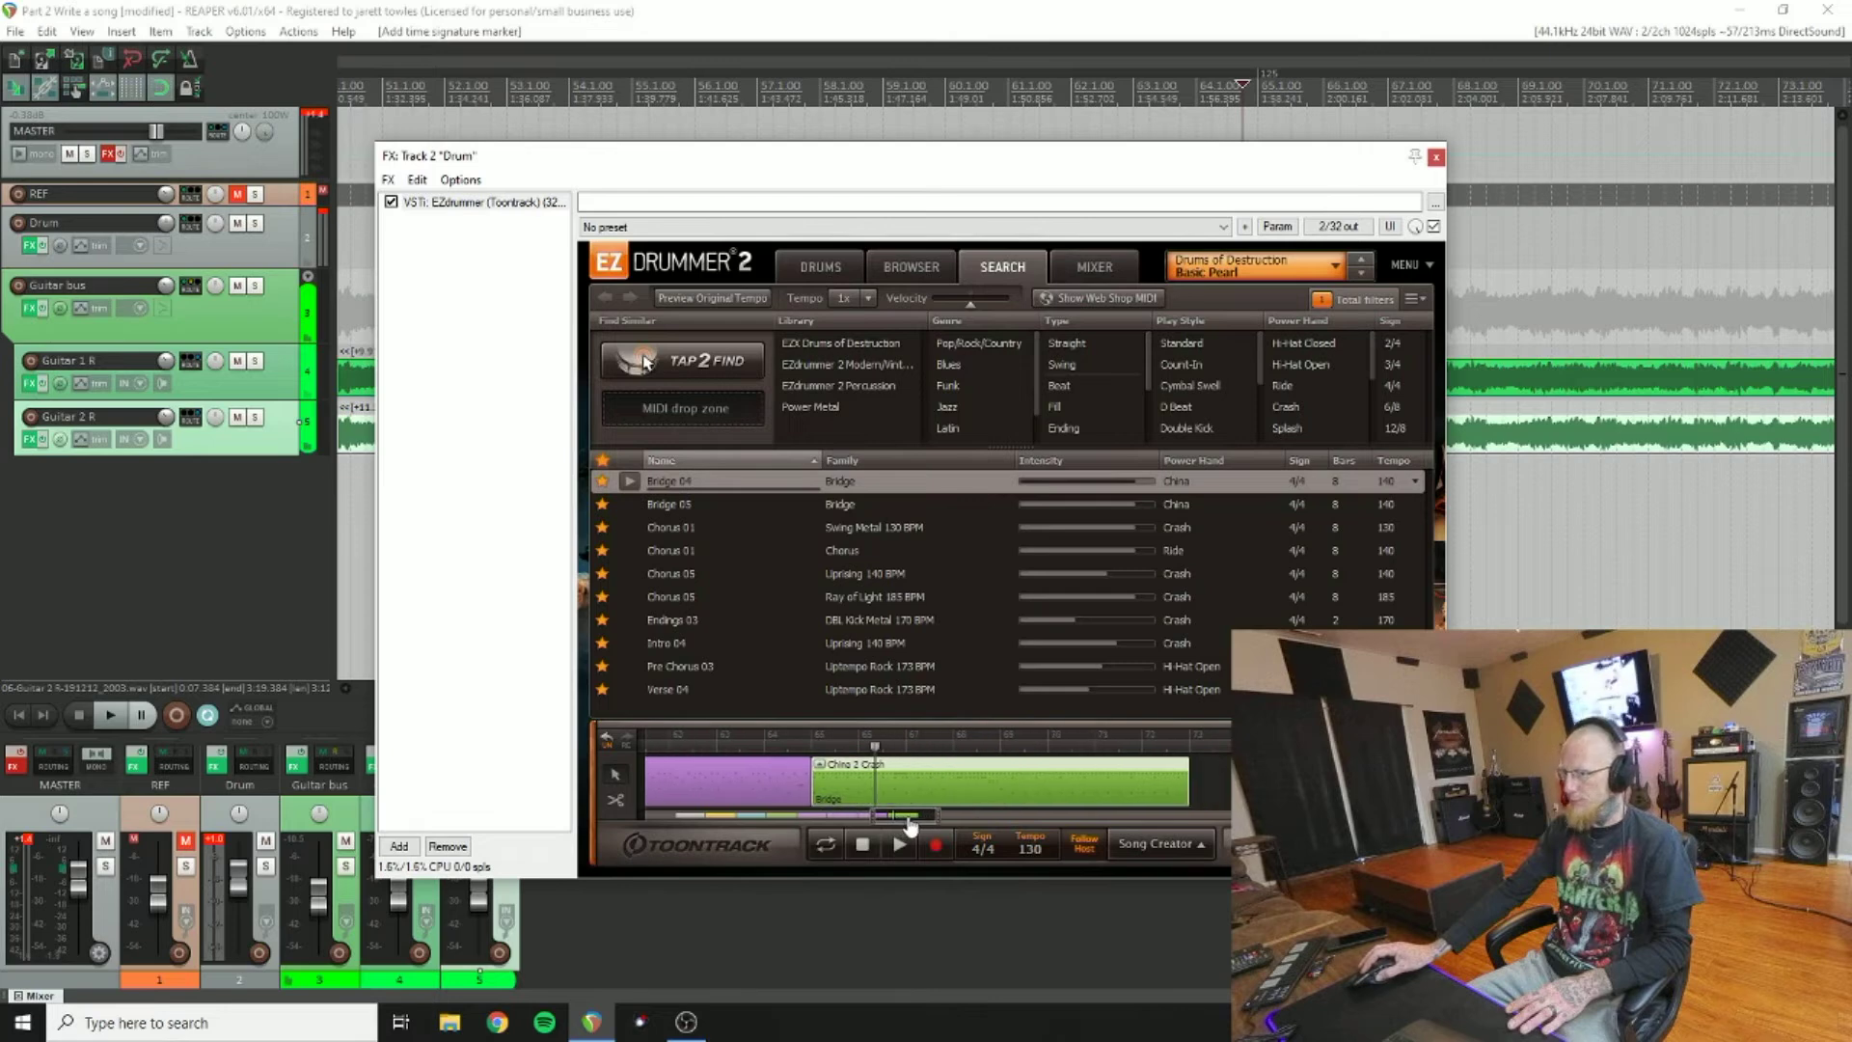
left_click(120, 720)
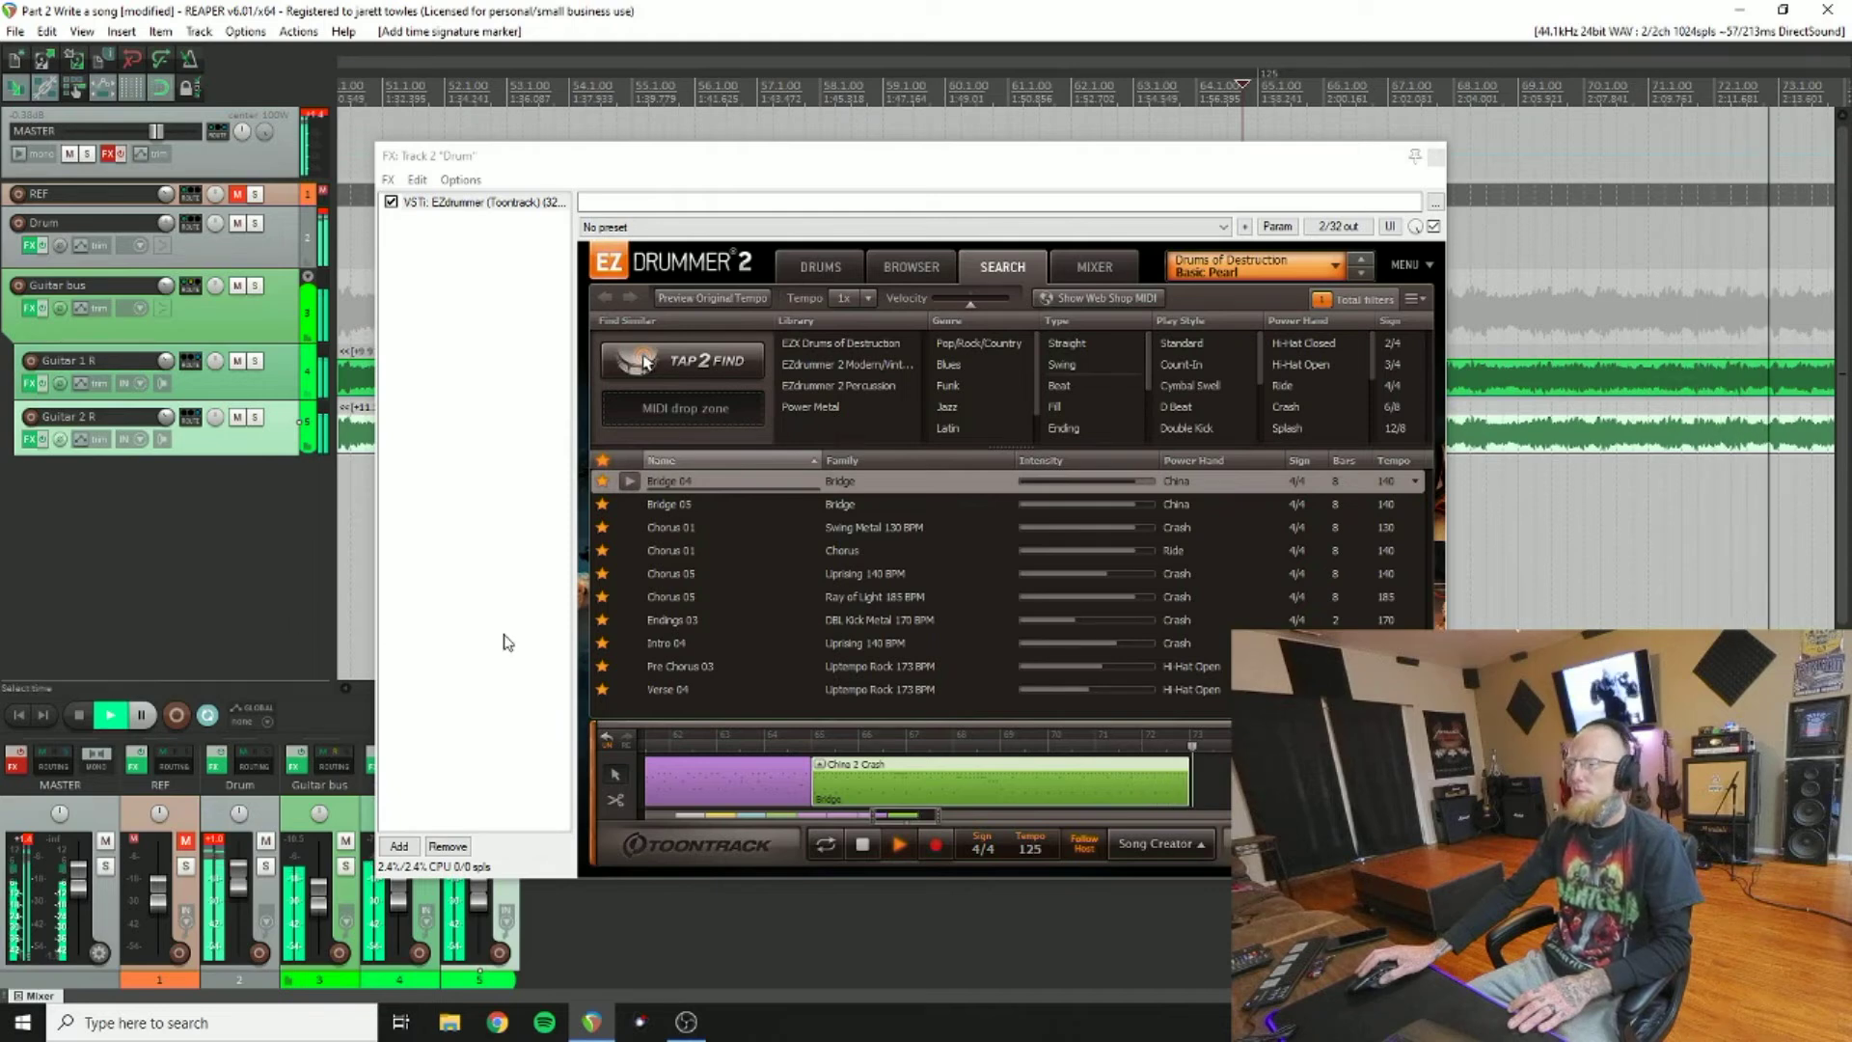
Step: Preview Bridge 05 and both Chorus 01 grooves, then add the ride Chorus 01 after the crash chorus
left_click(629, 504)
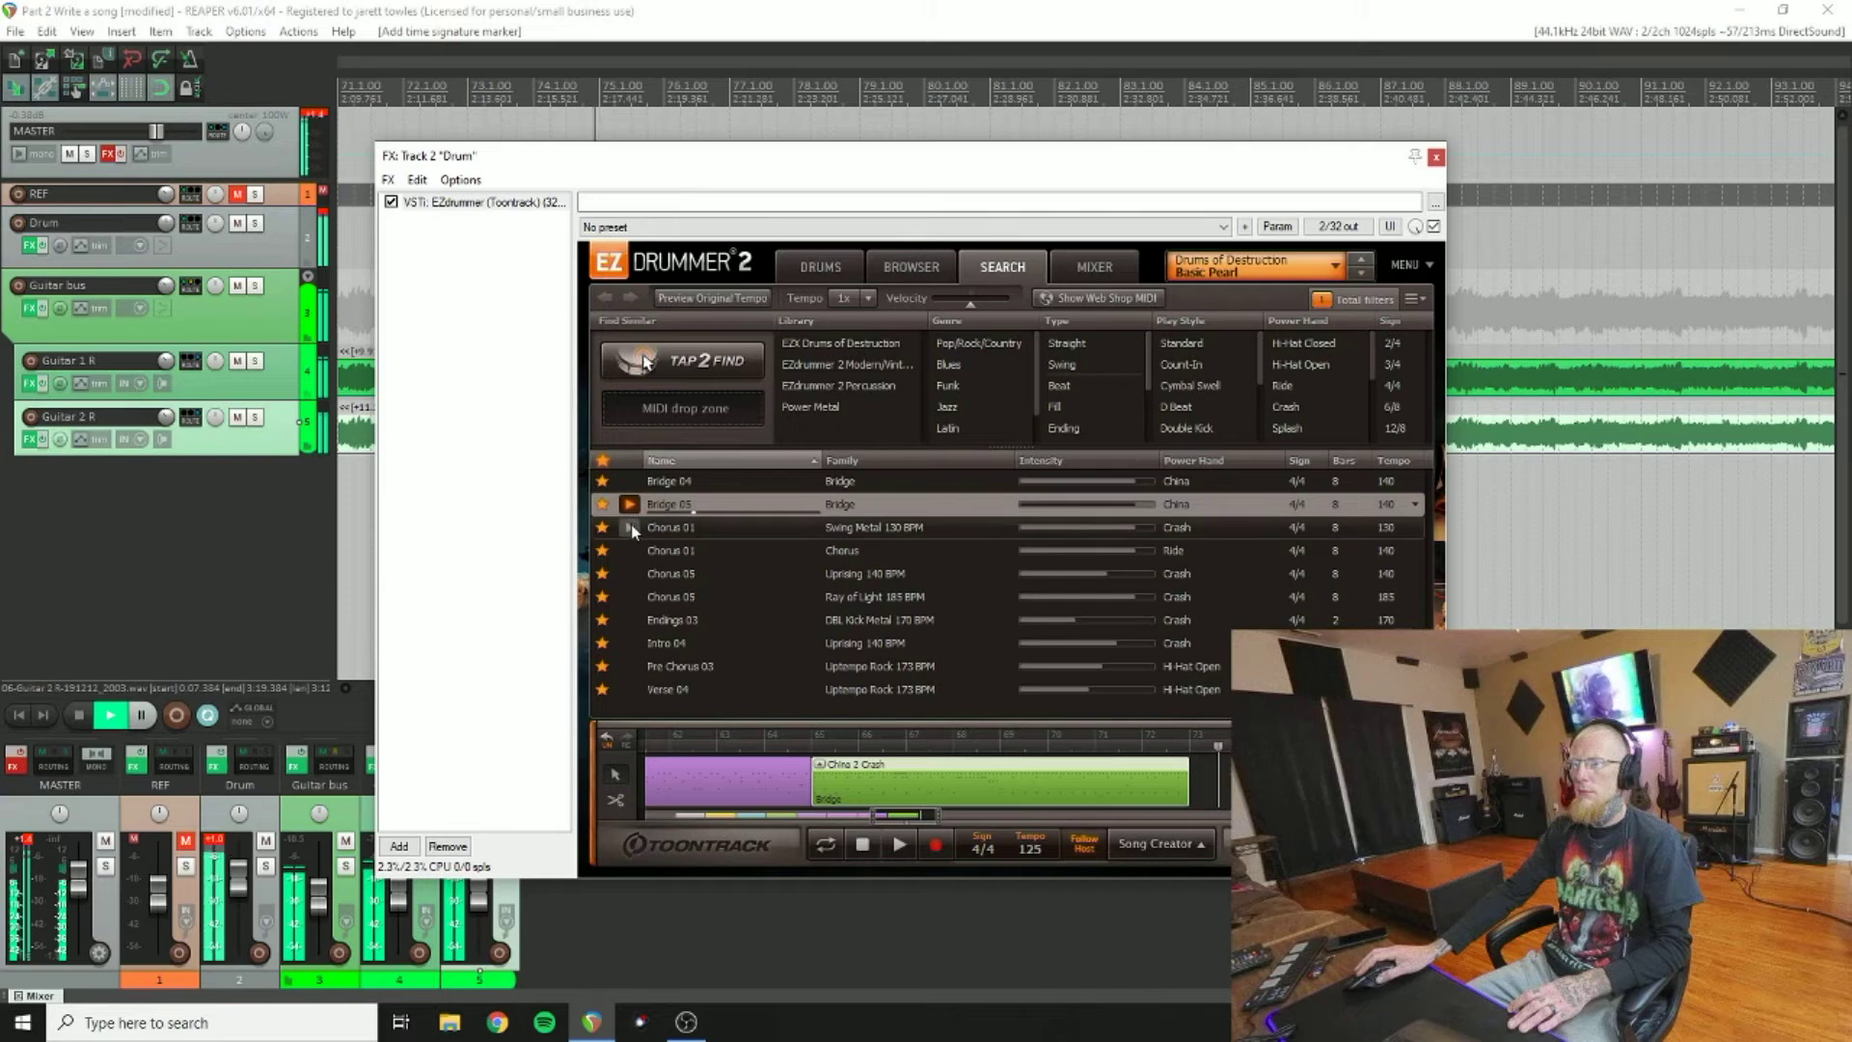
left_click(630, 527)
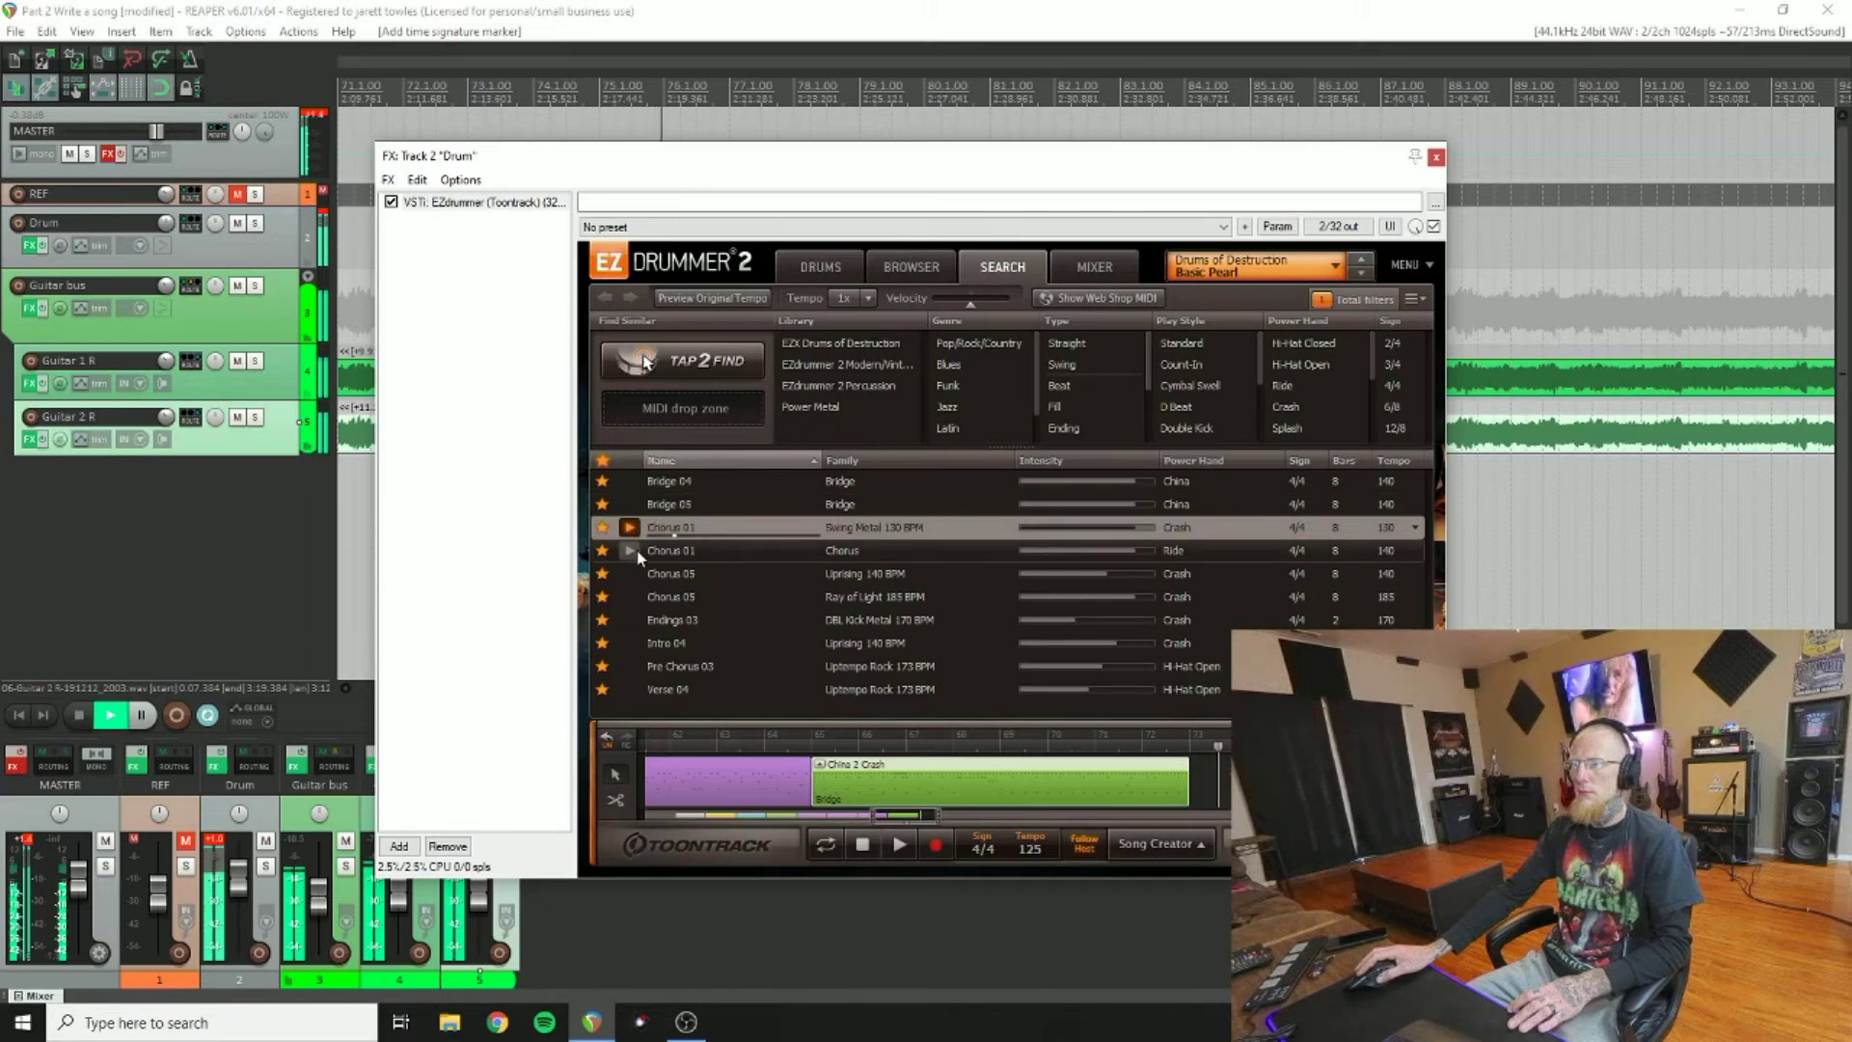
left_click_drag(652, 533, 1194, 772)
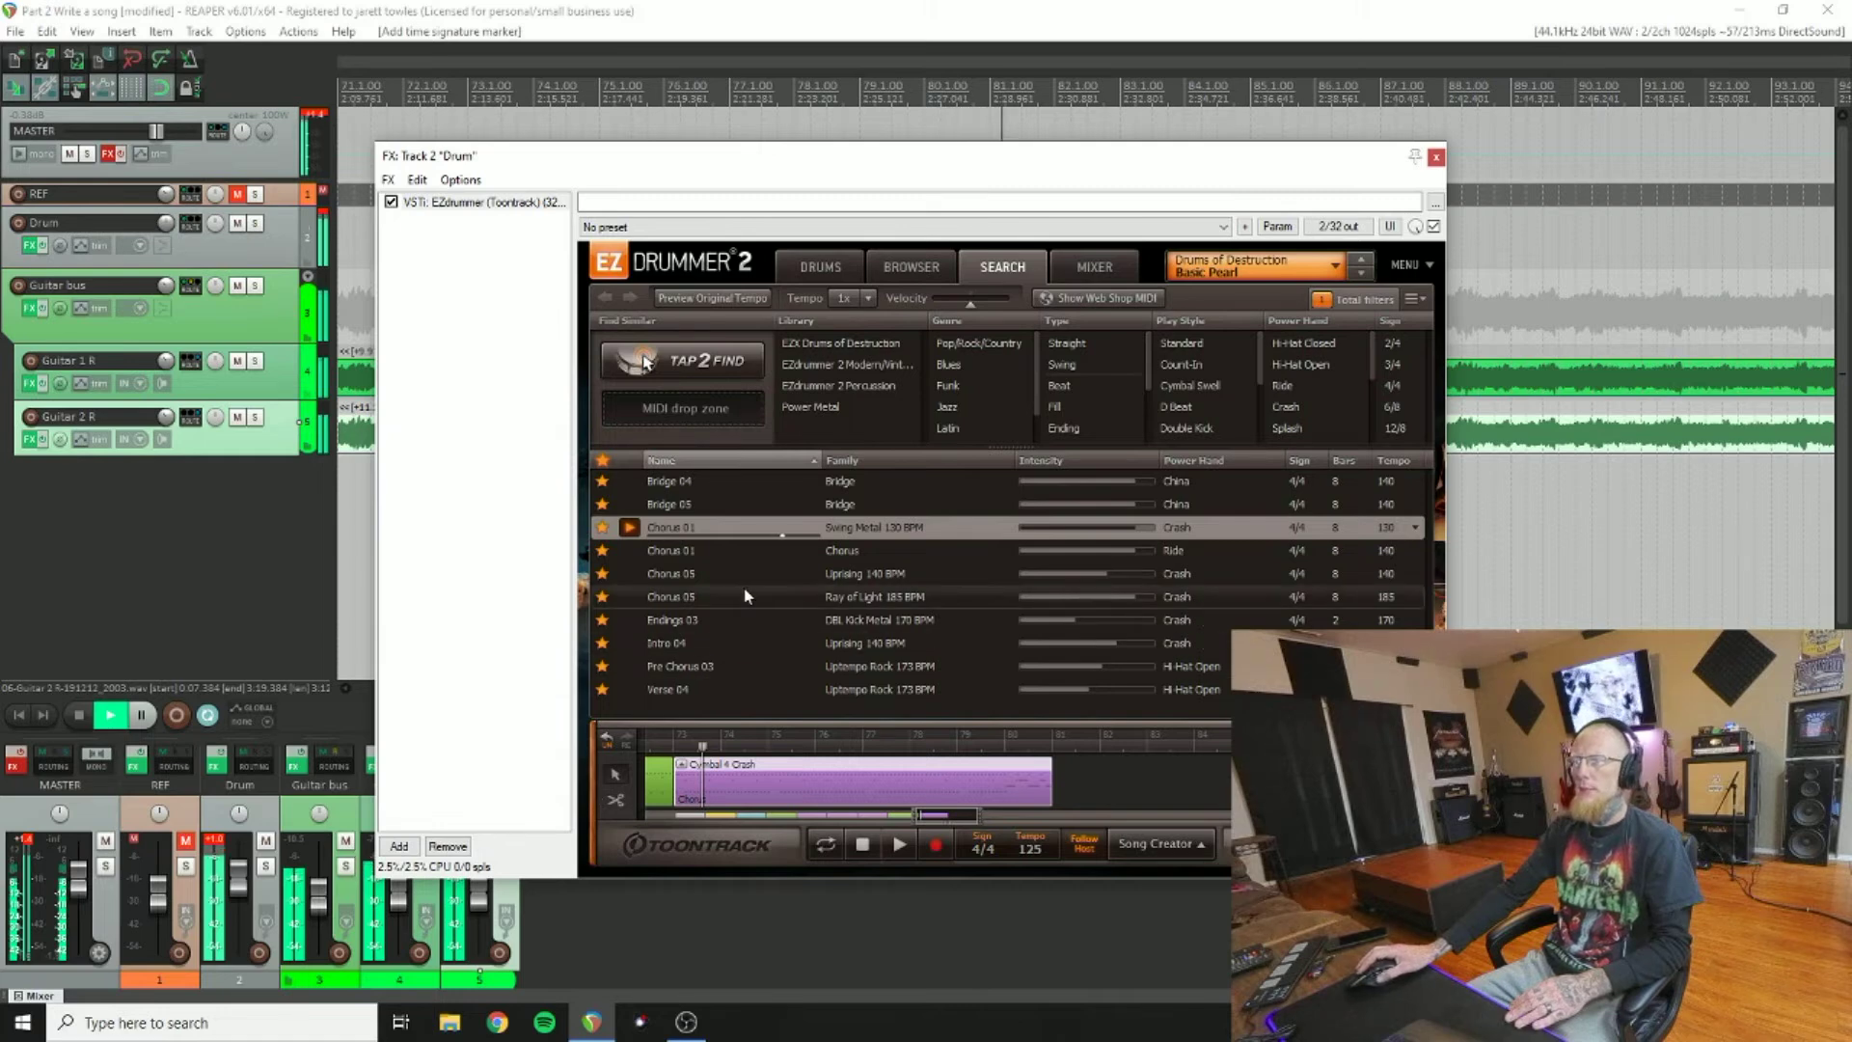
left_click(638, 550)
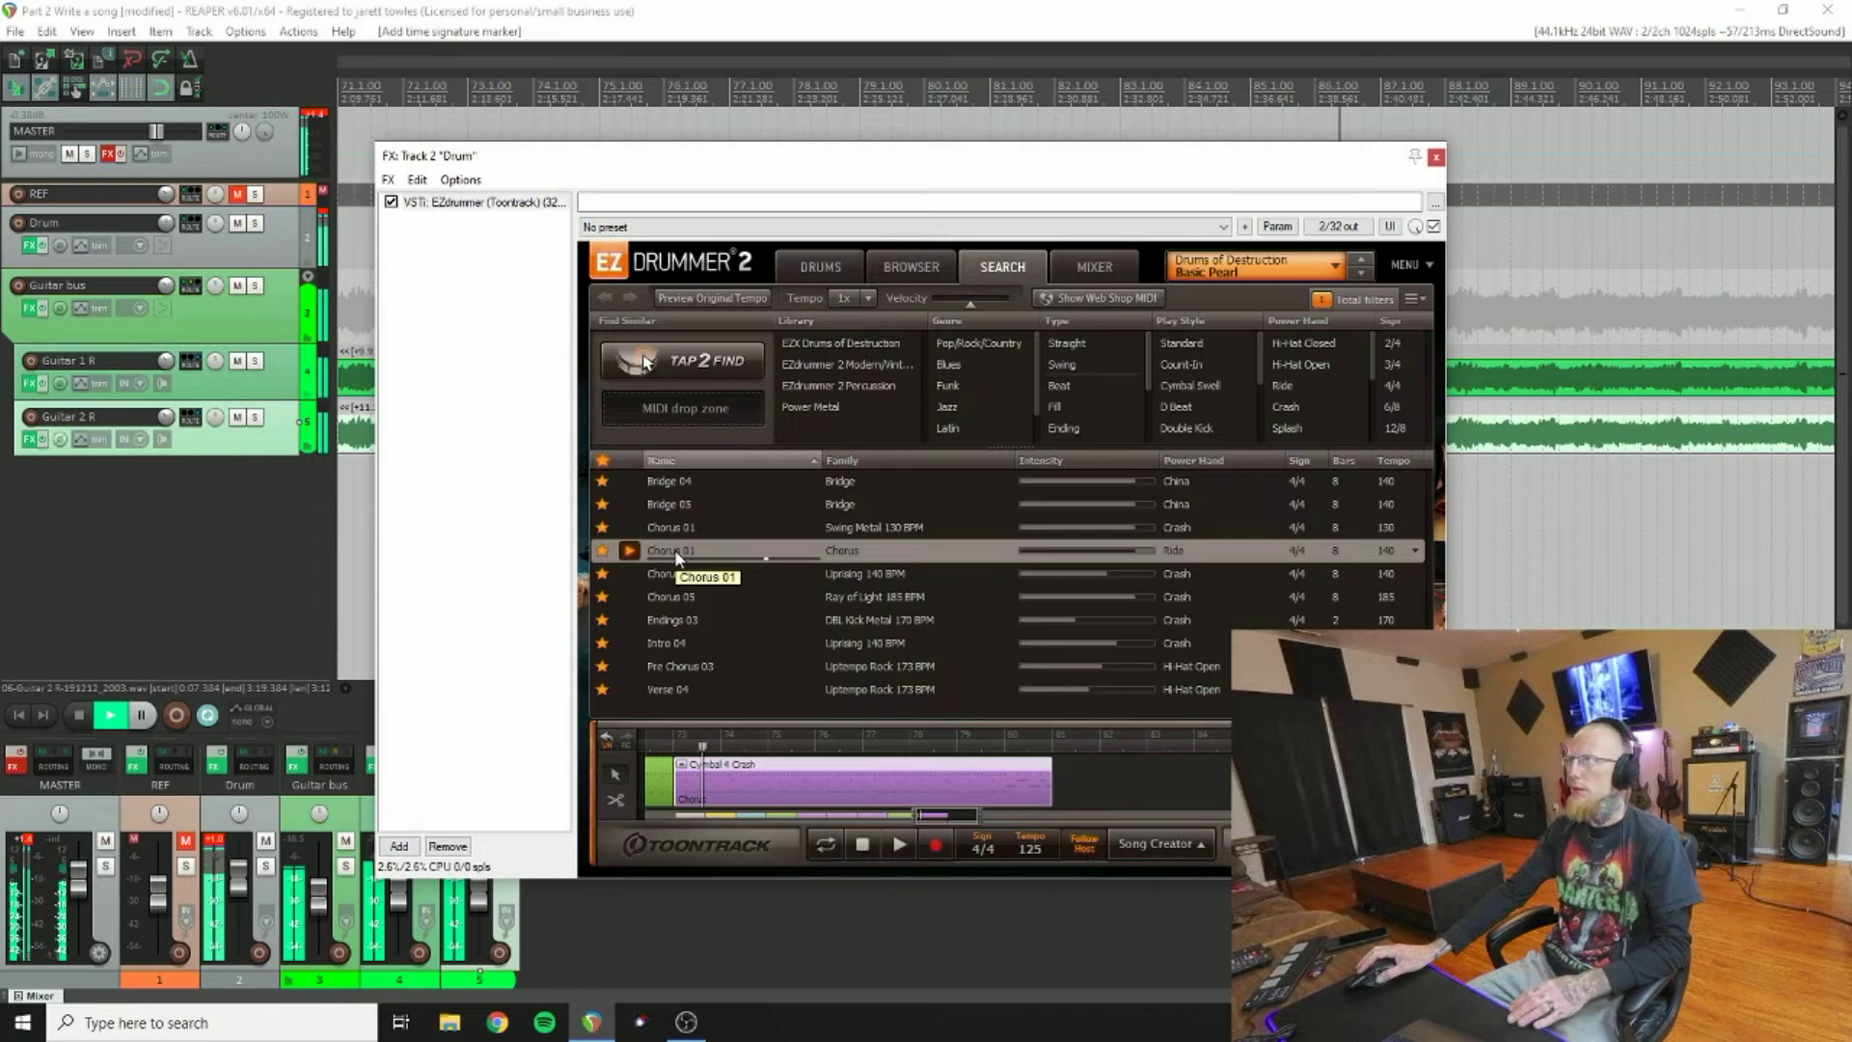
left_click_drag(679, 558, 1023, 773)
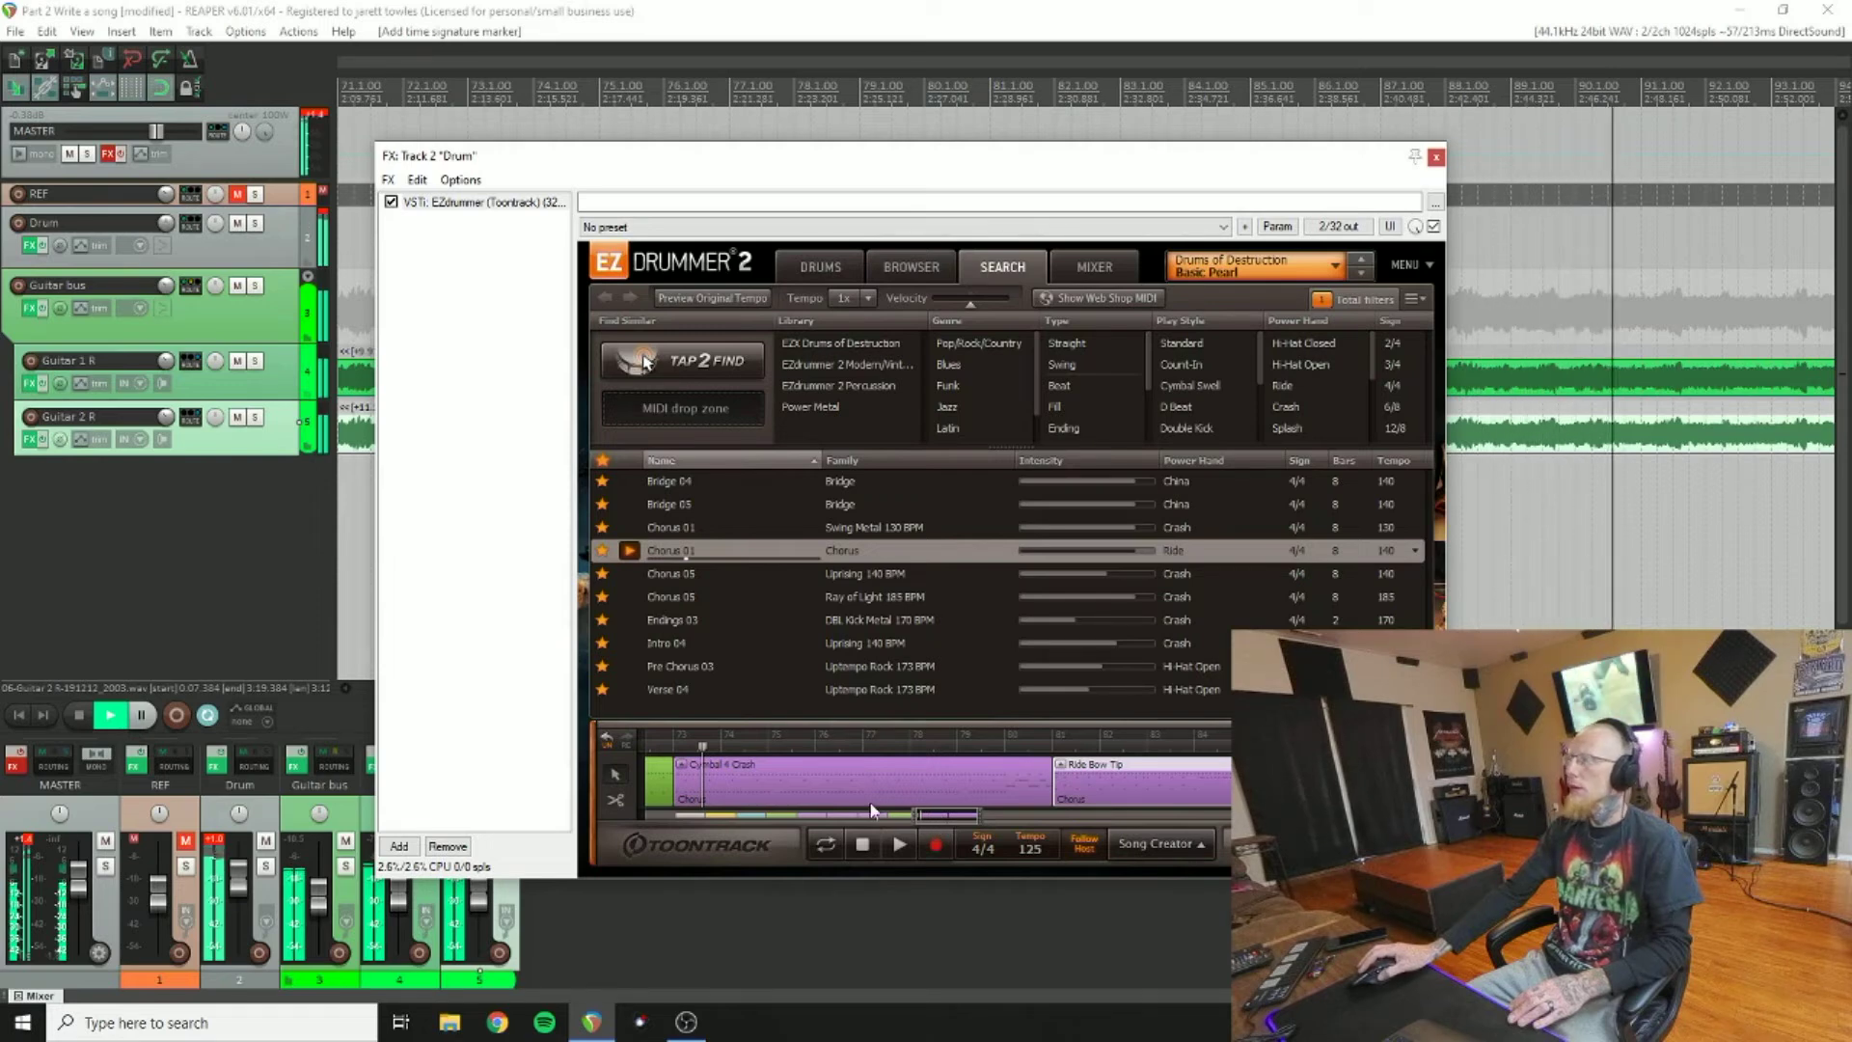
left_click(81, 714)
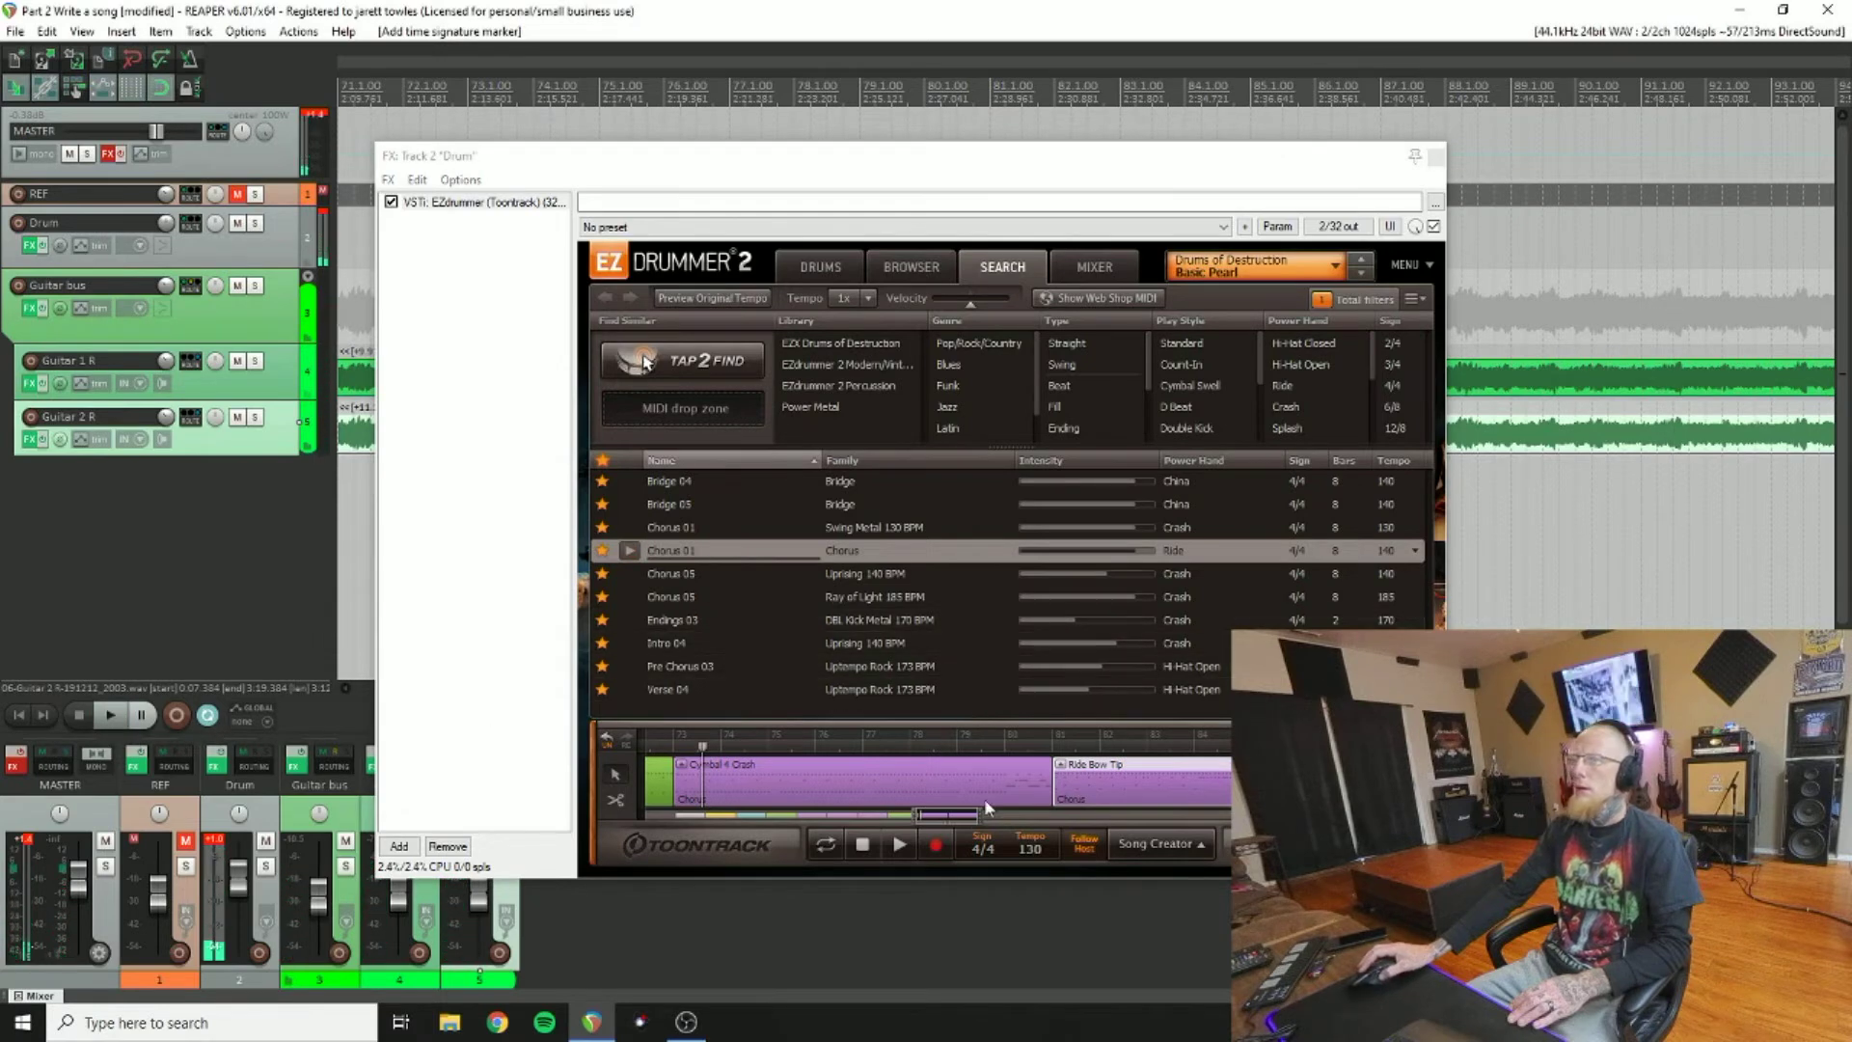
left_click_drag(929, 821, 942, 830)
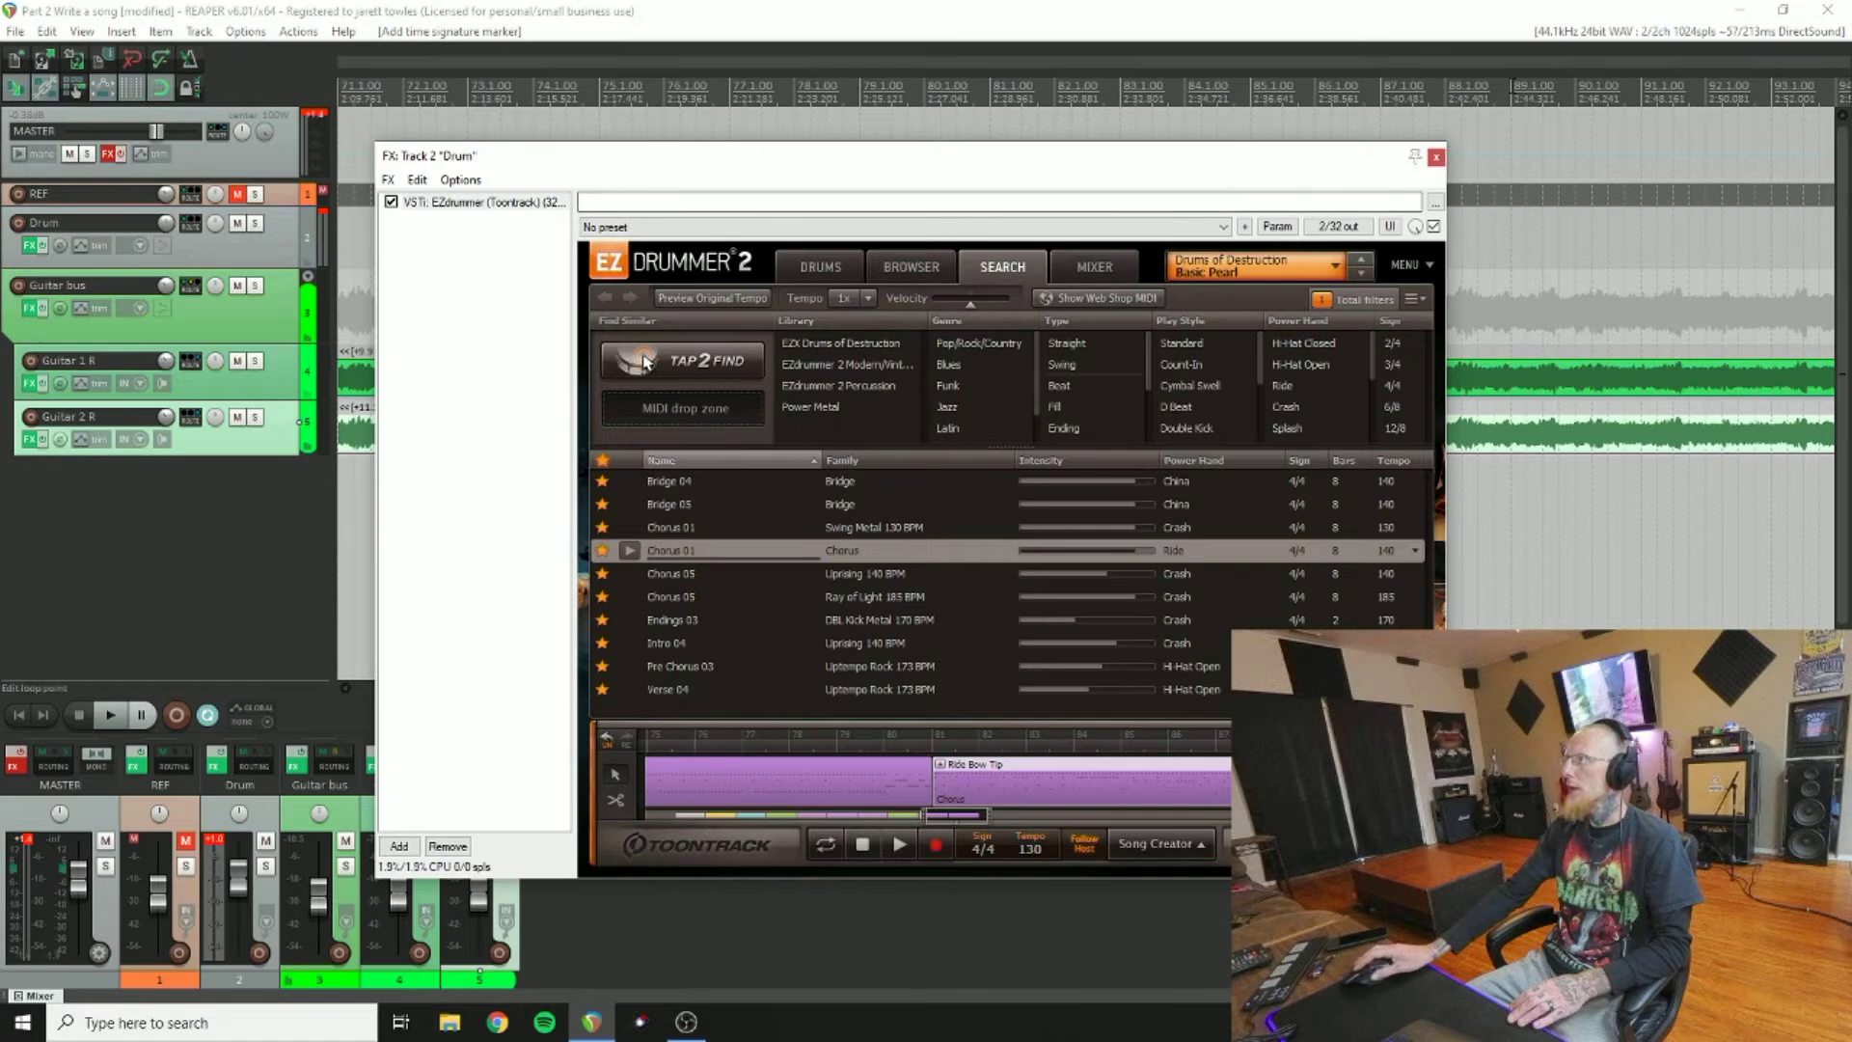
left_click(1510, 85)
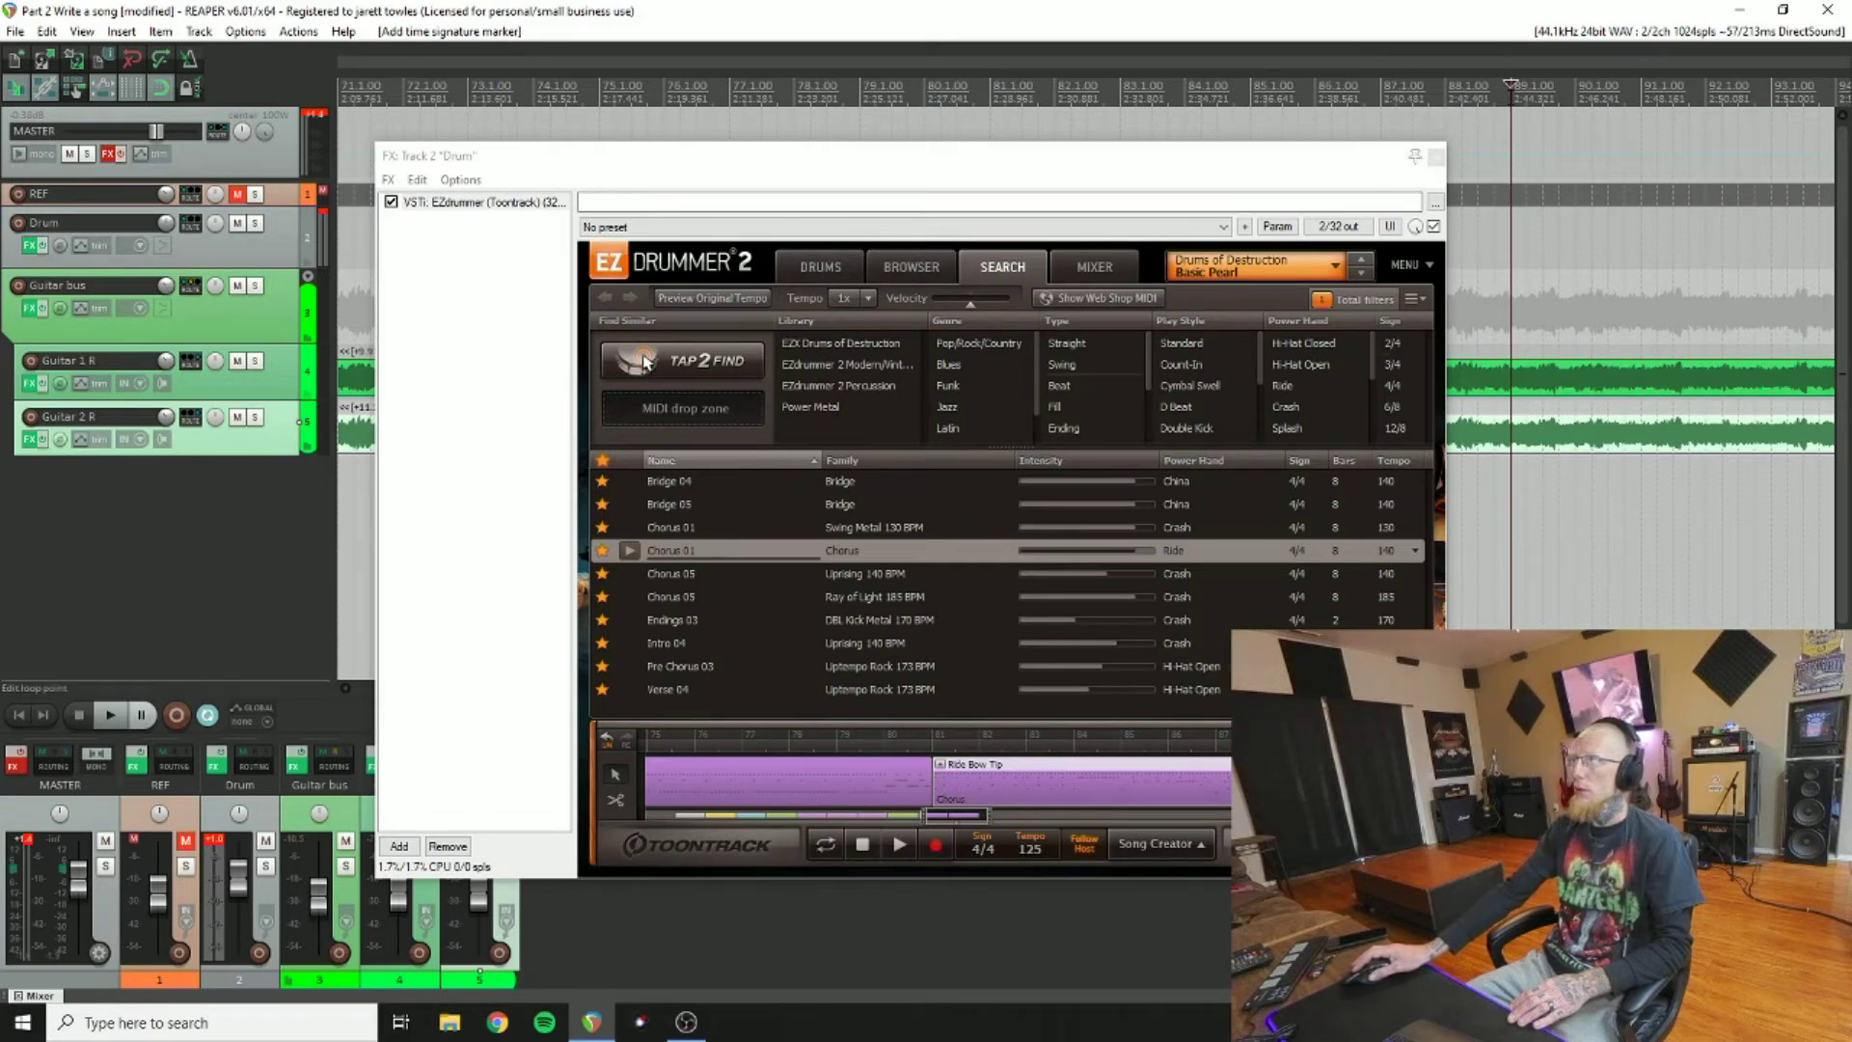
Step: Insert a tempo/time signature marker at bar 89 set to 130 BPM
right_click(1511, 91)
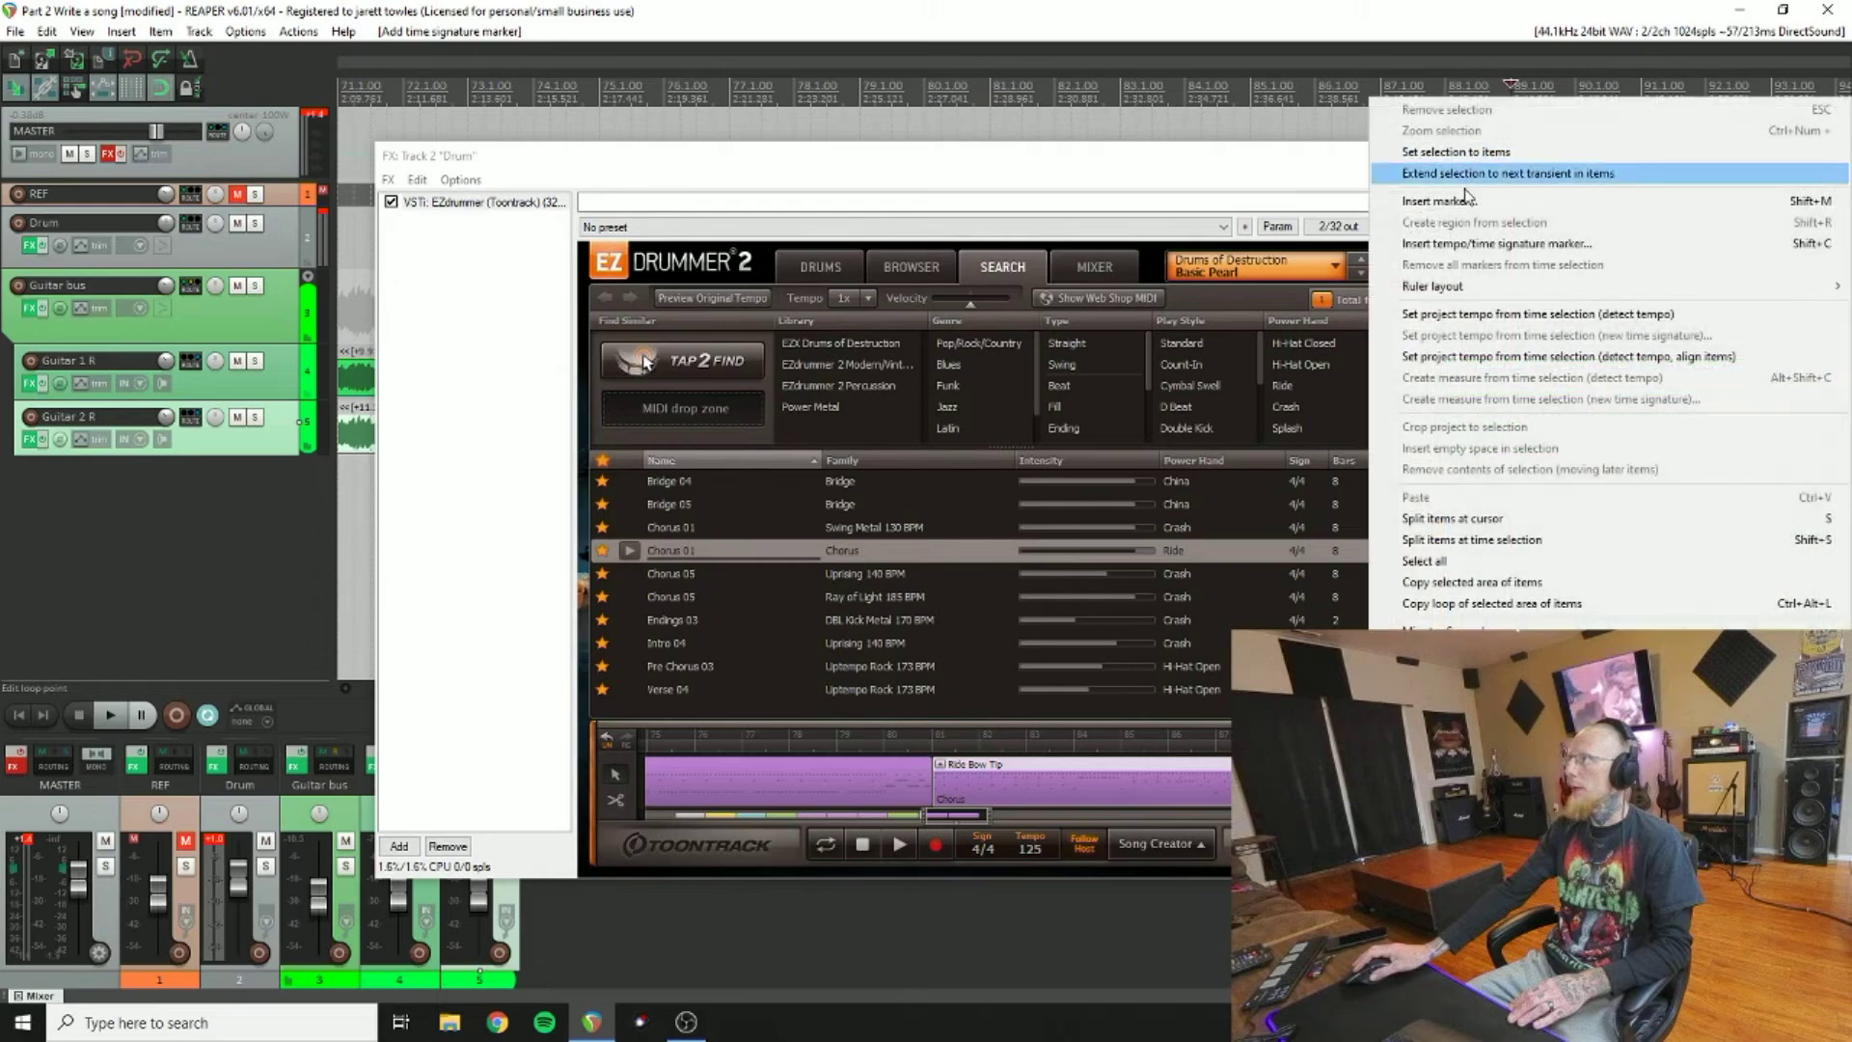
left_click(1454, 240)
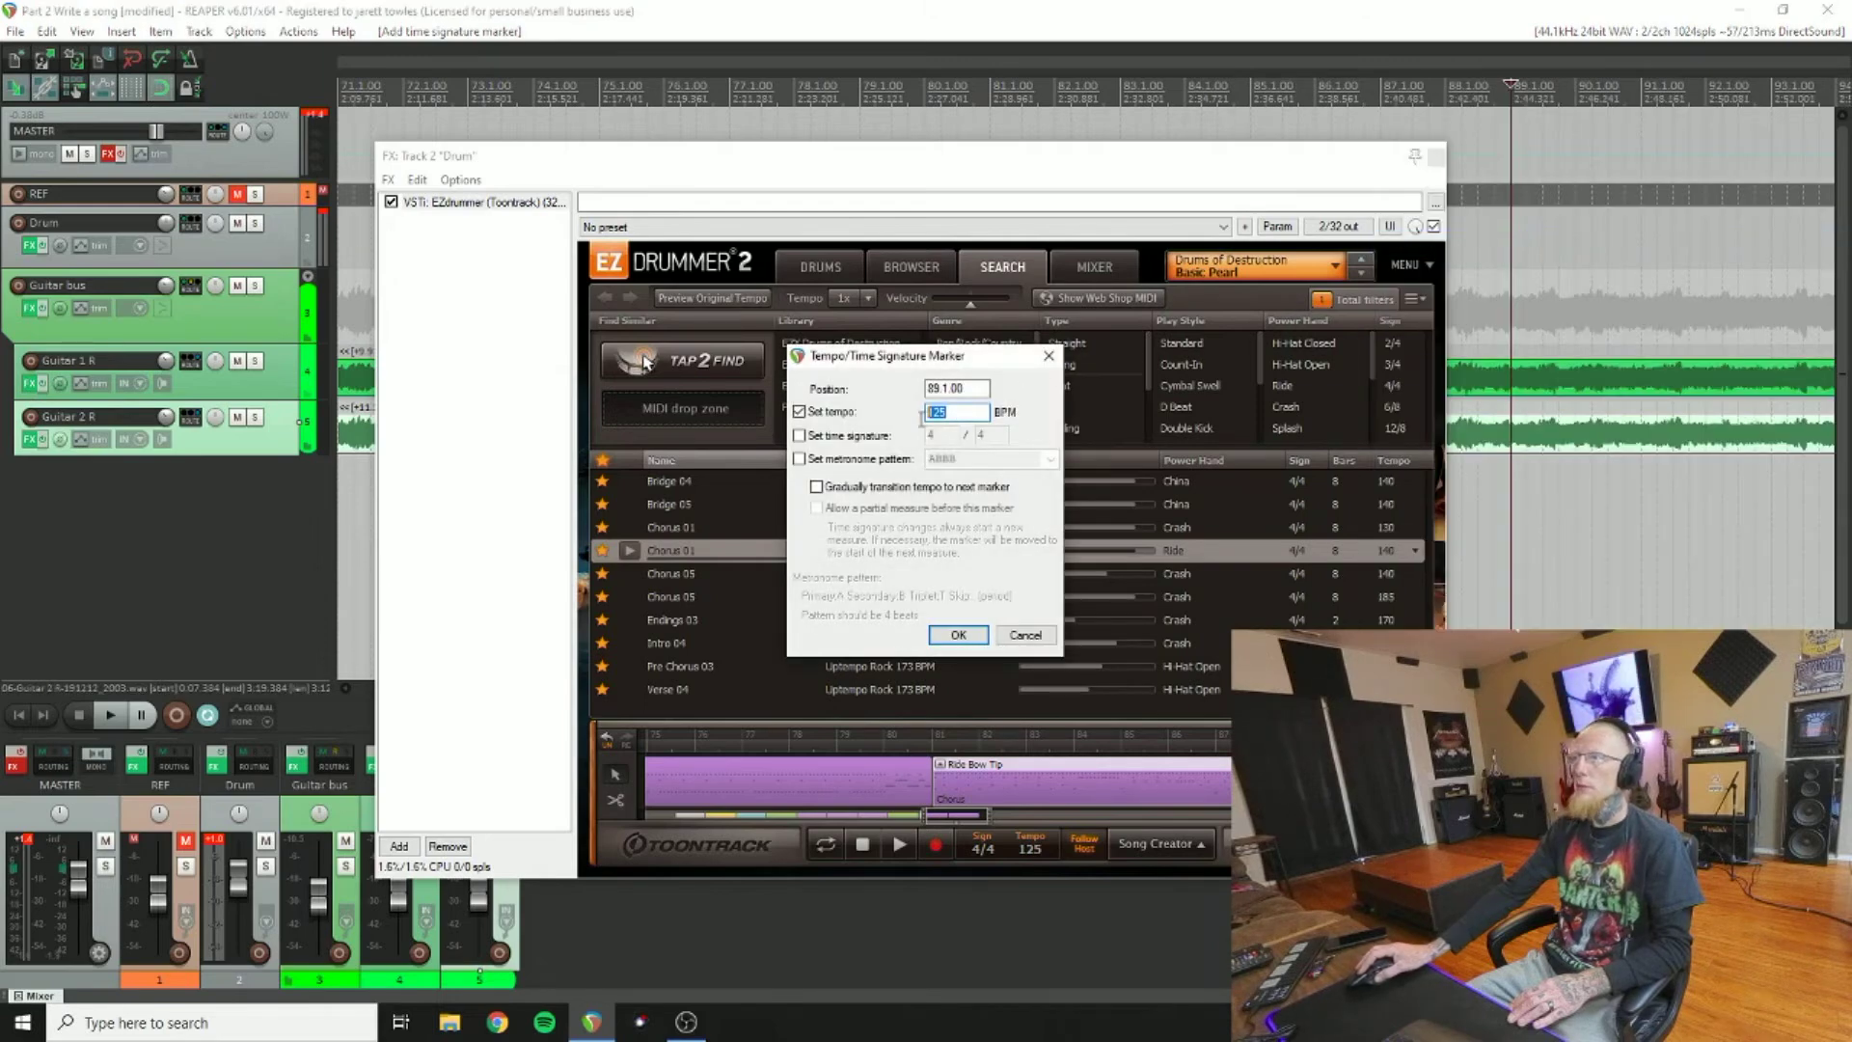
type("130")
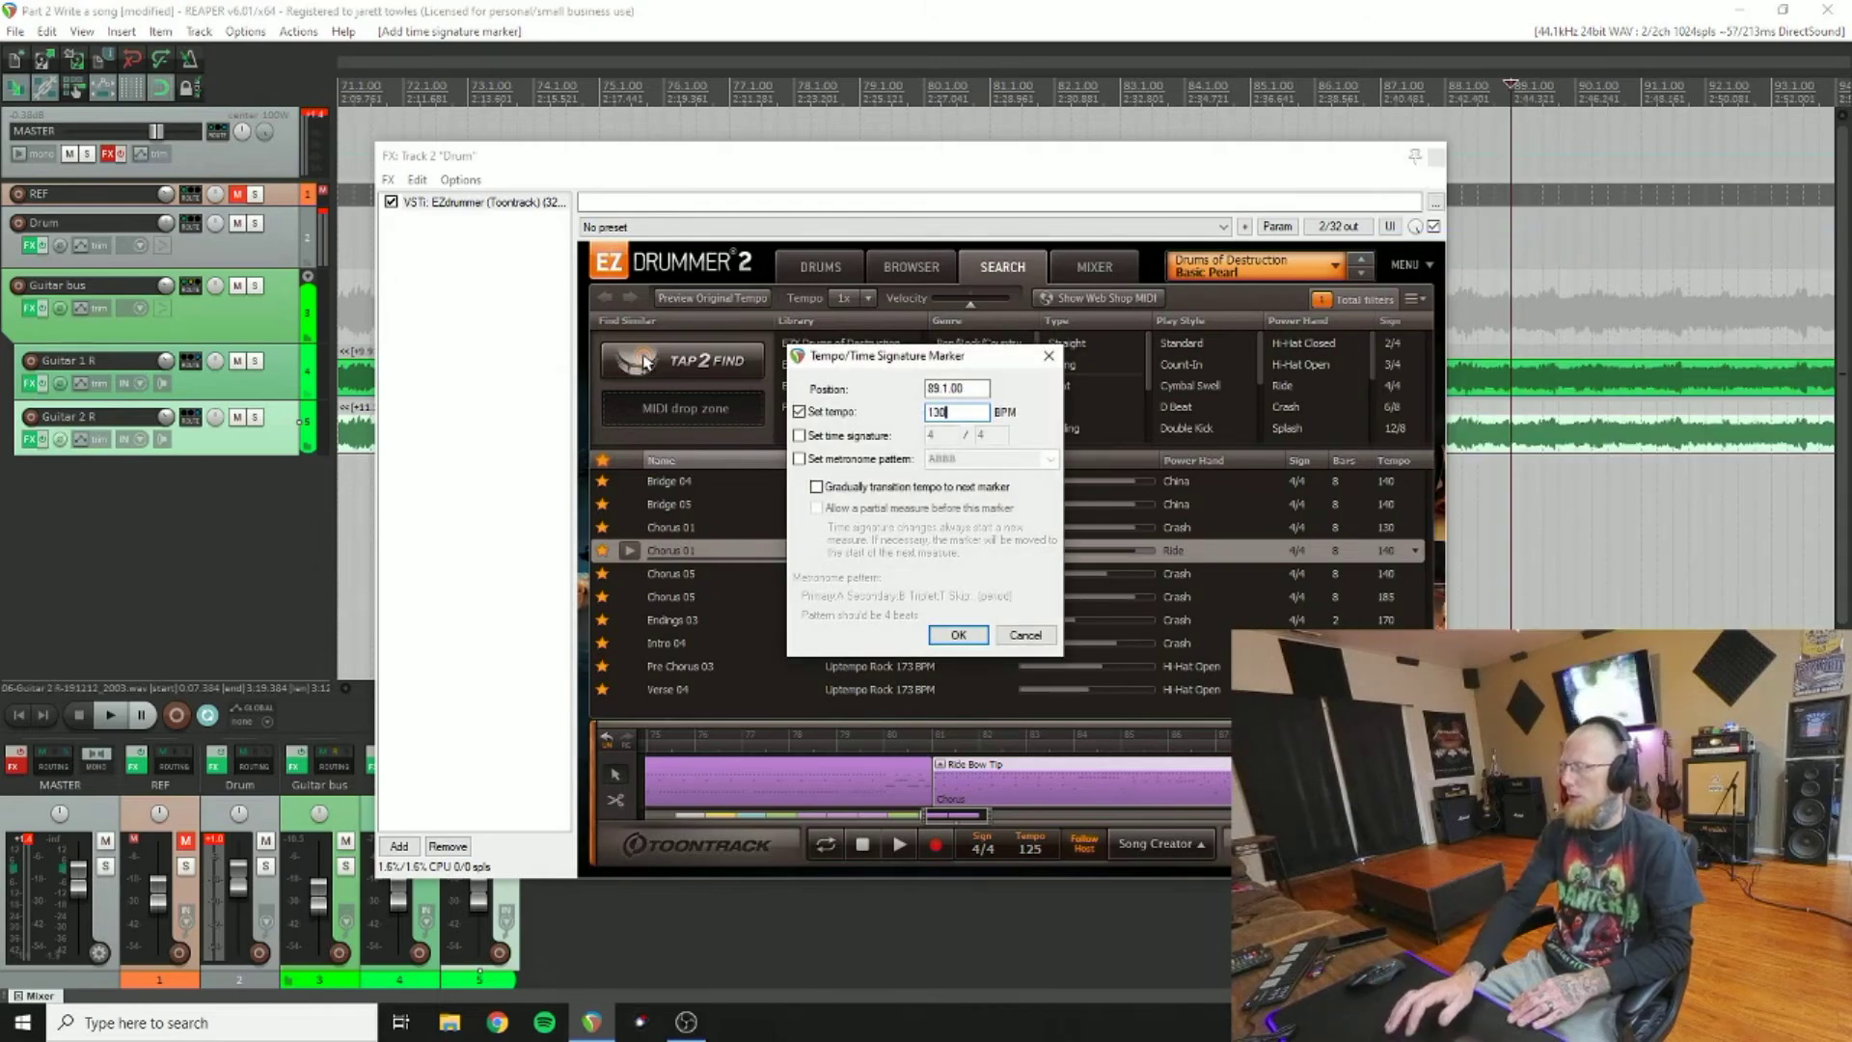
left_click(940, 635)
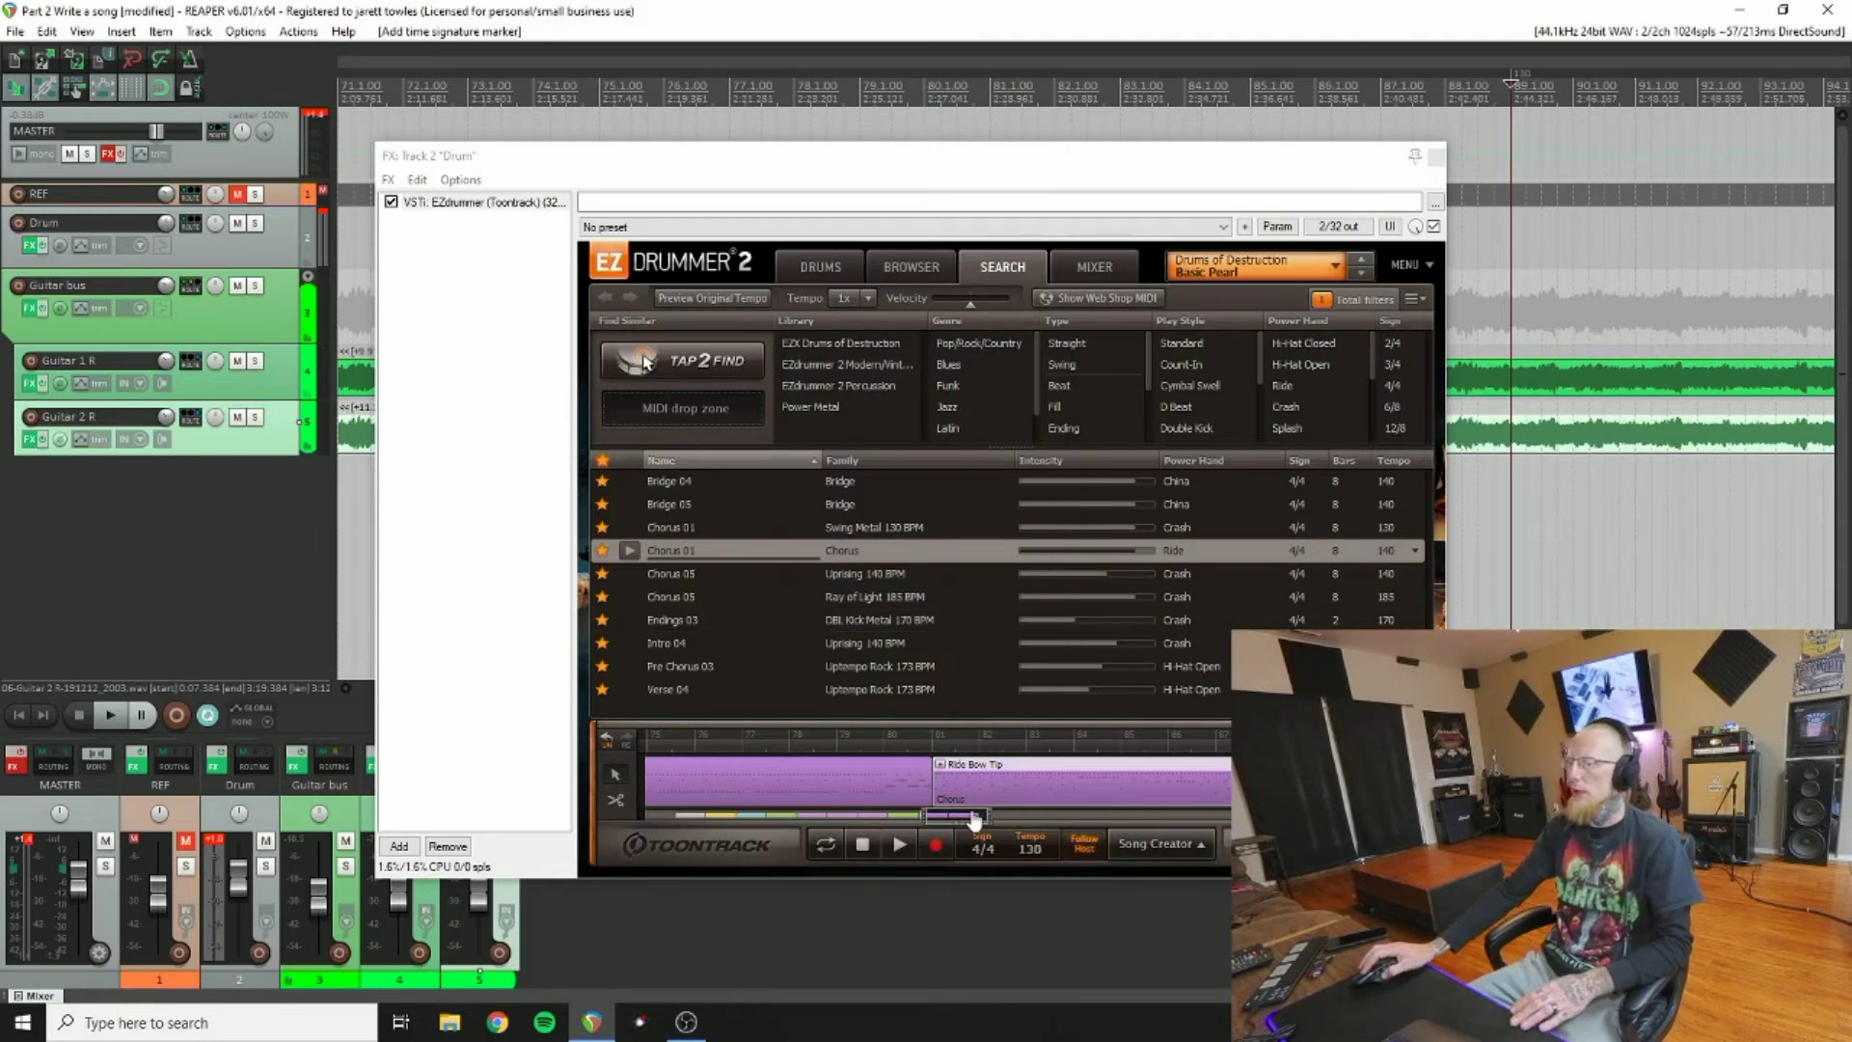
left_click_drag(974, 818, 1010, 831)
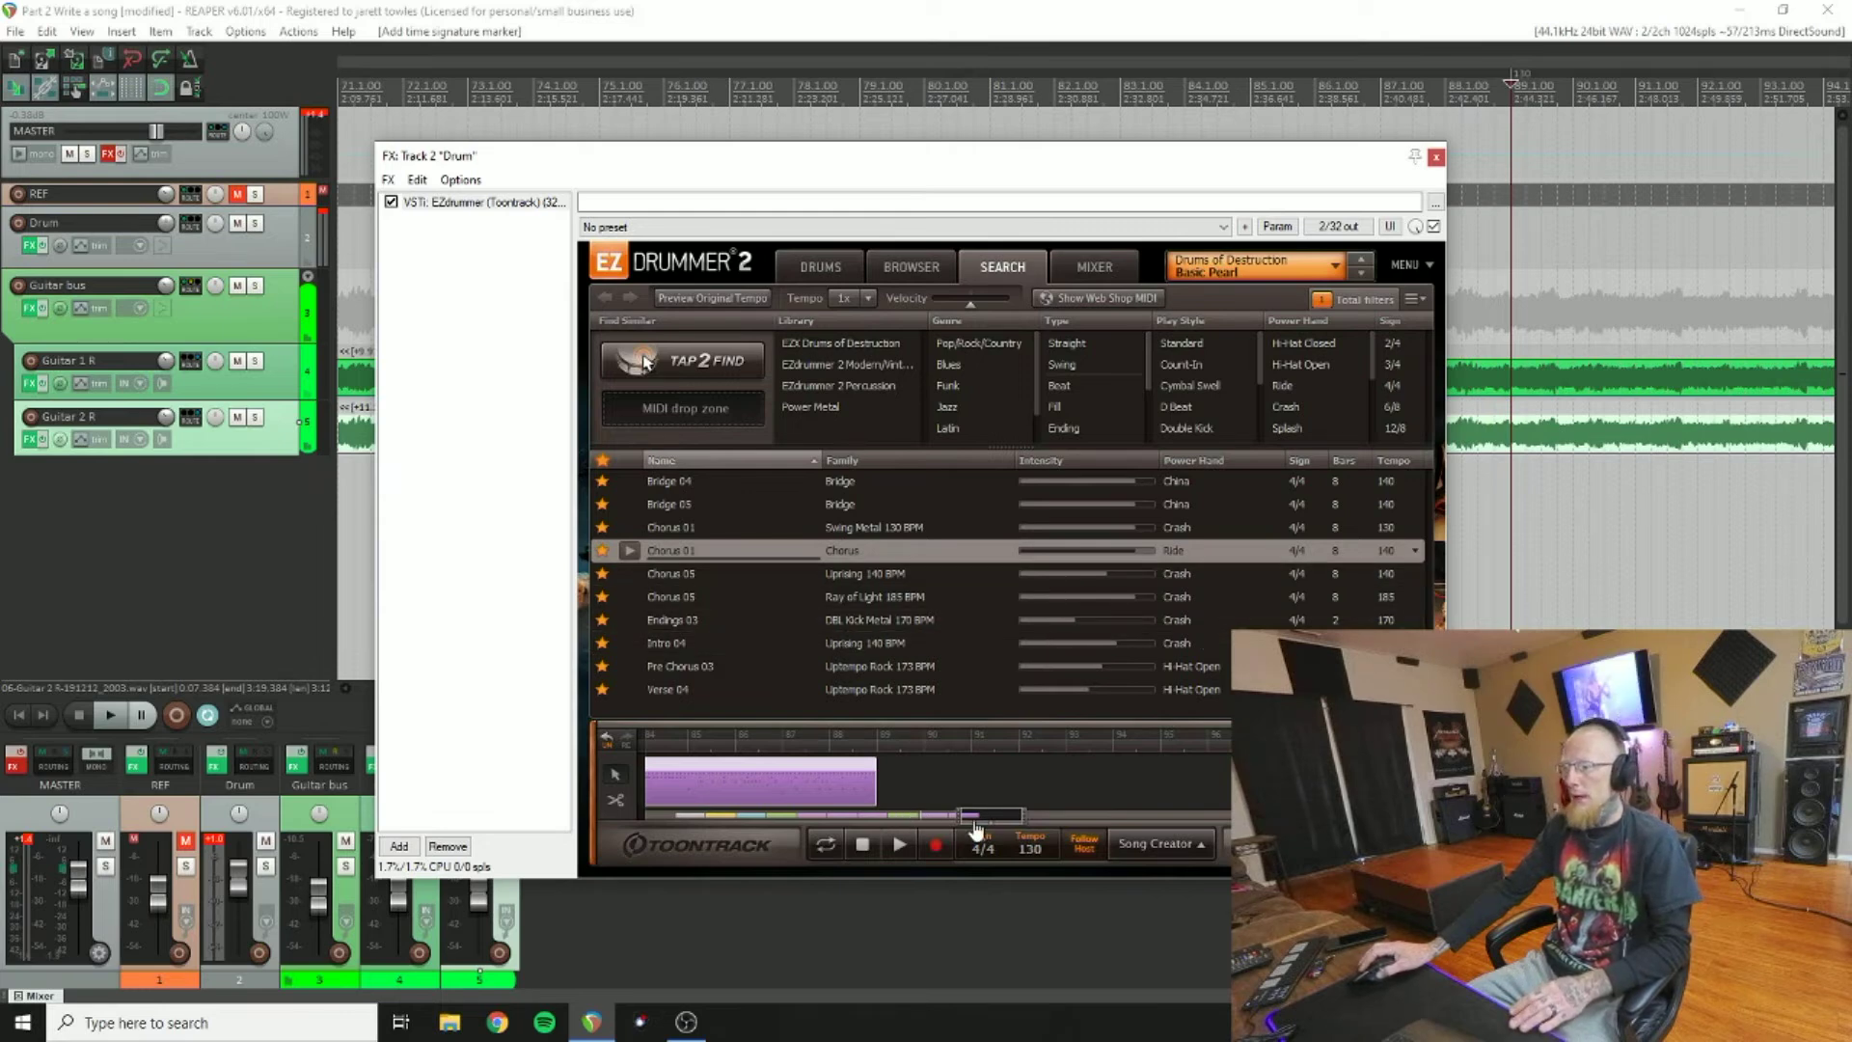
left_click_drag(976, 828, 690, 825)
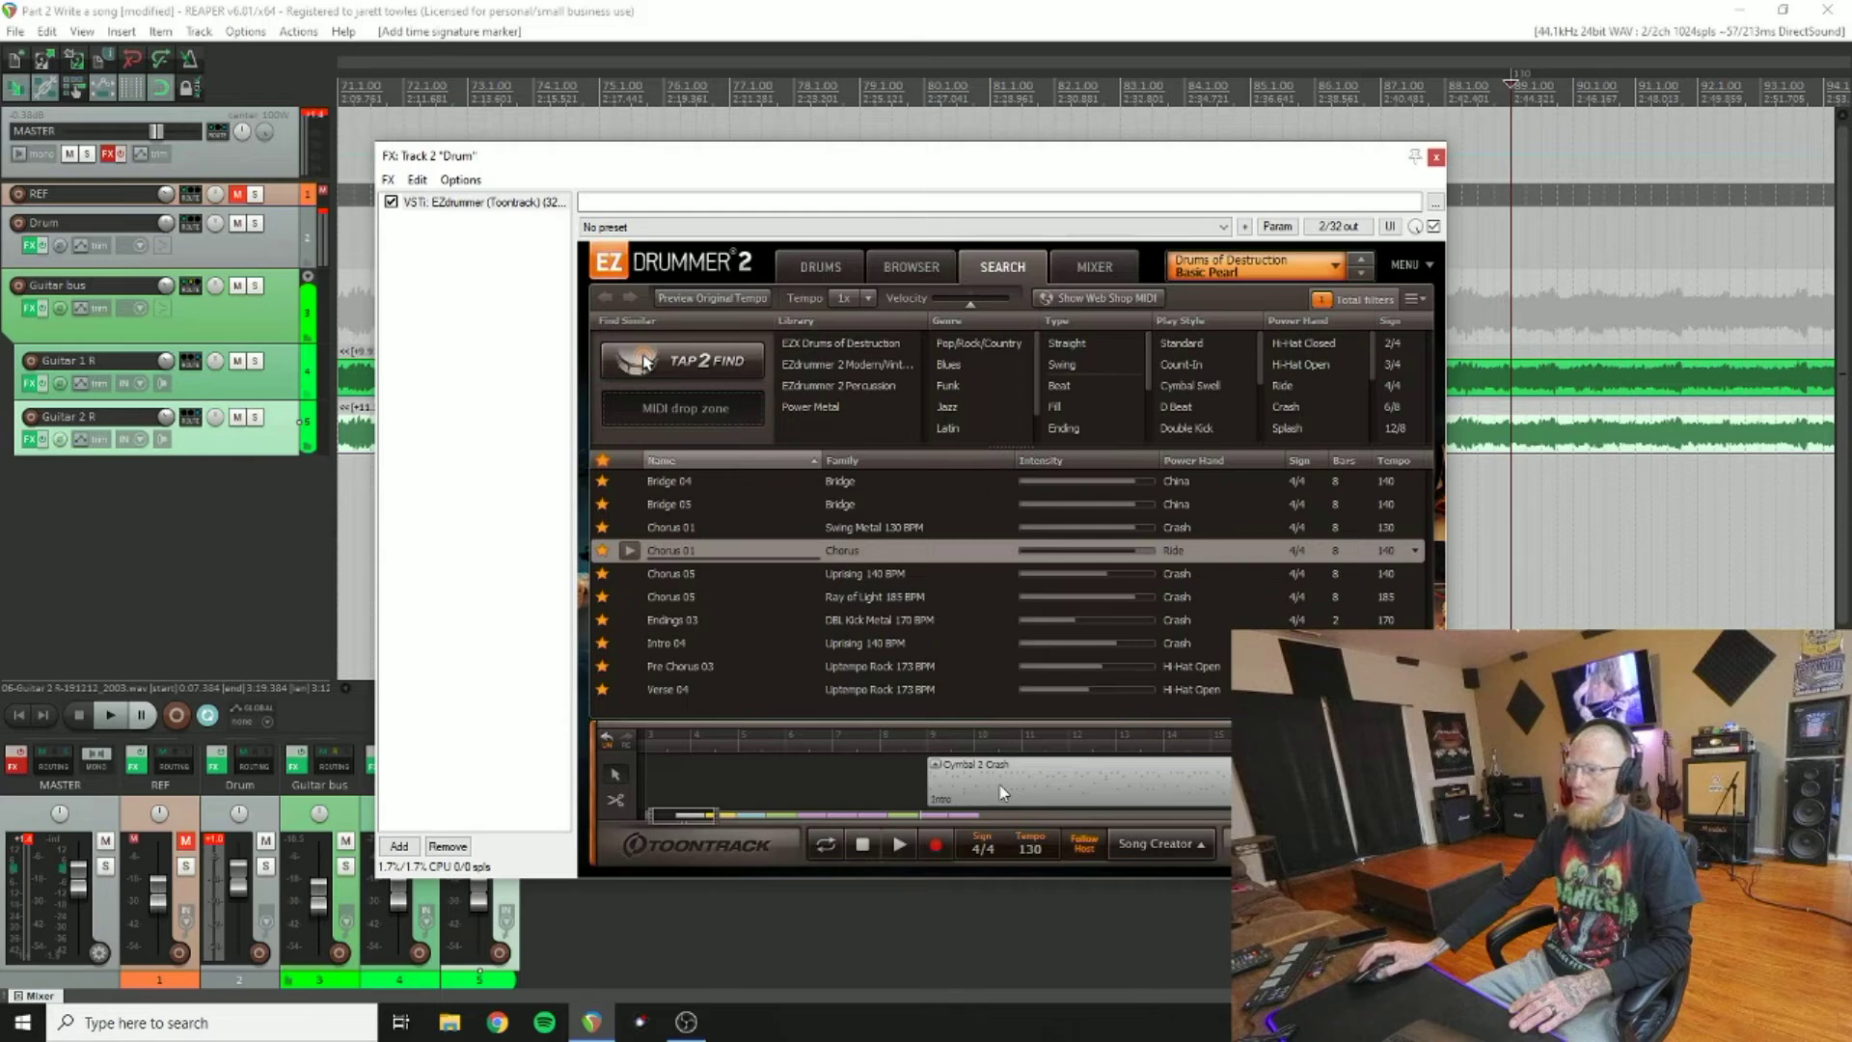
left_click_drag(719, 818, 742, 816)
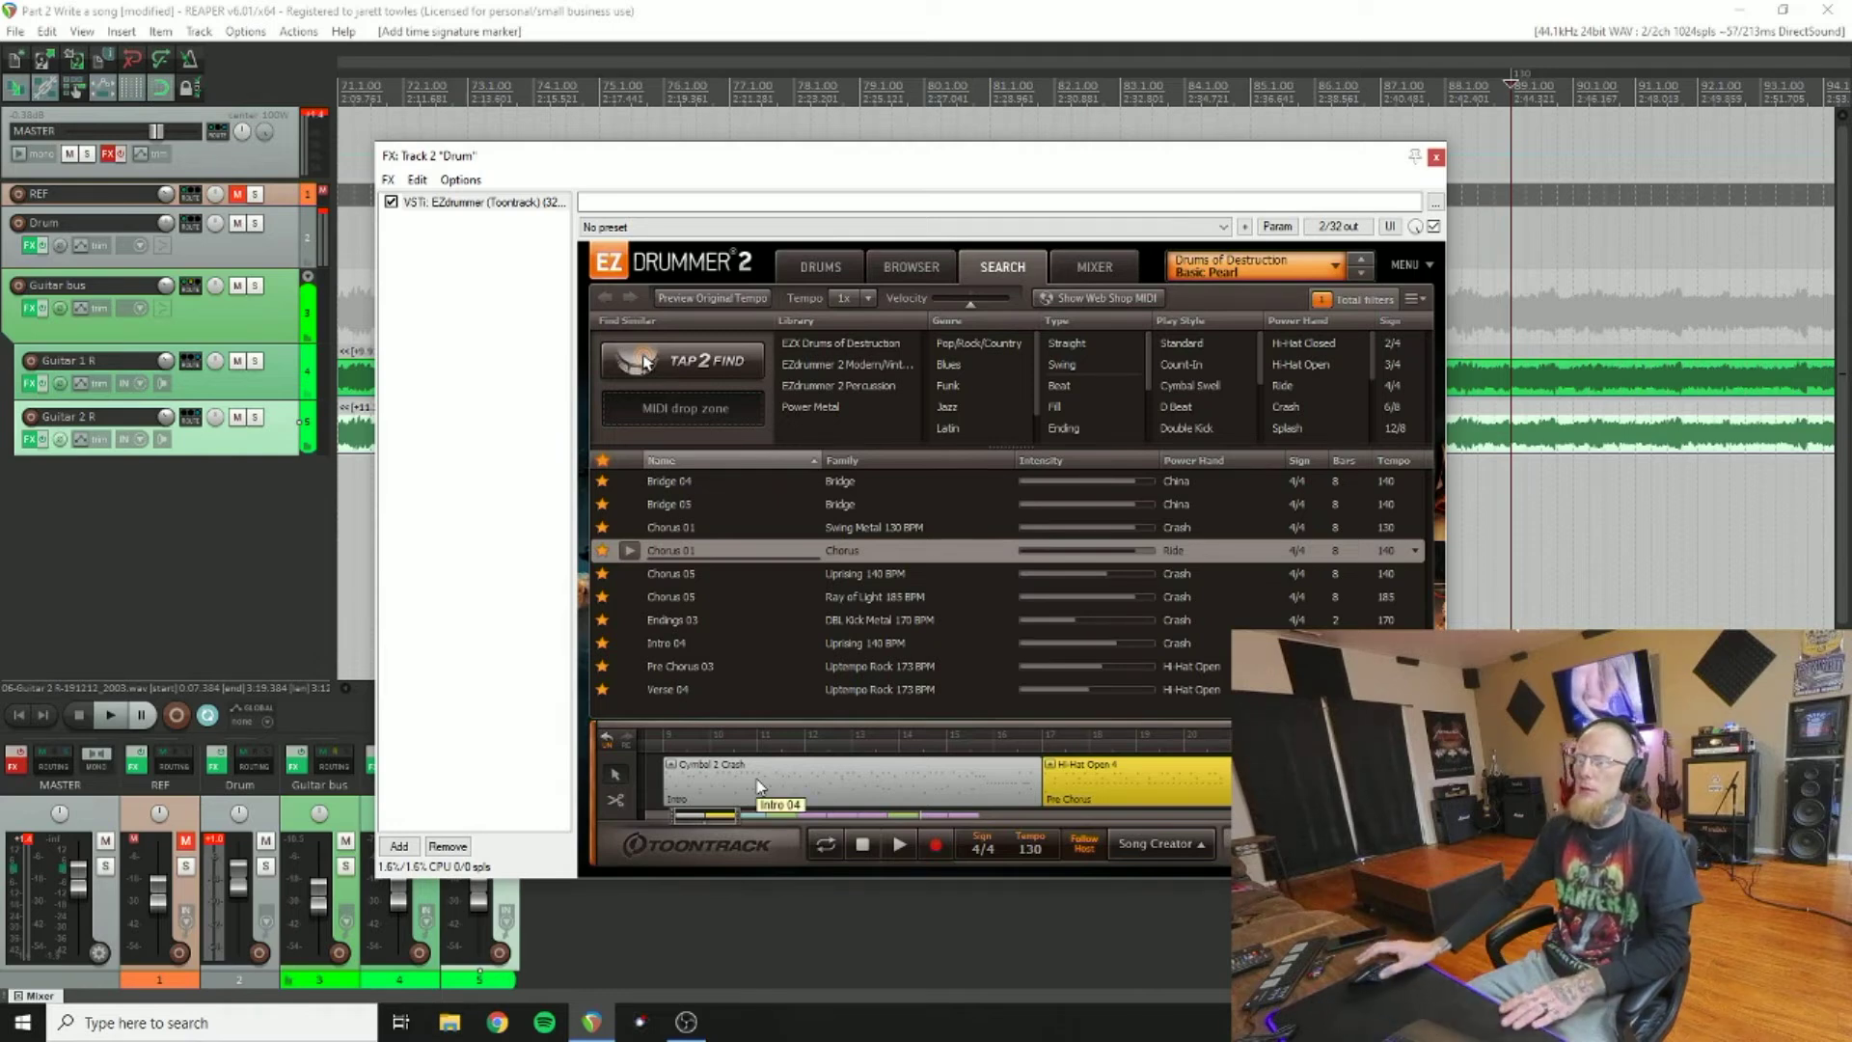
left_click_drag(714, 822, 984, 825)
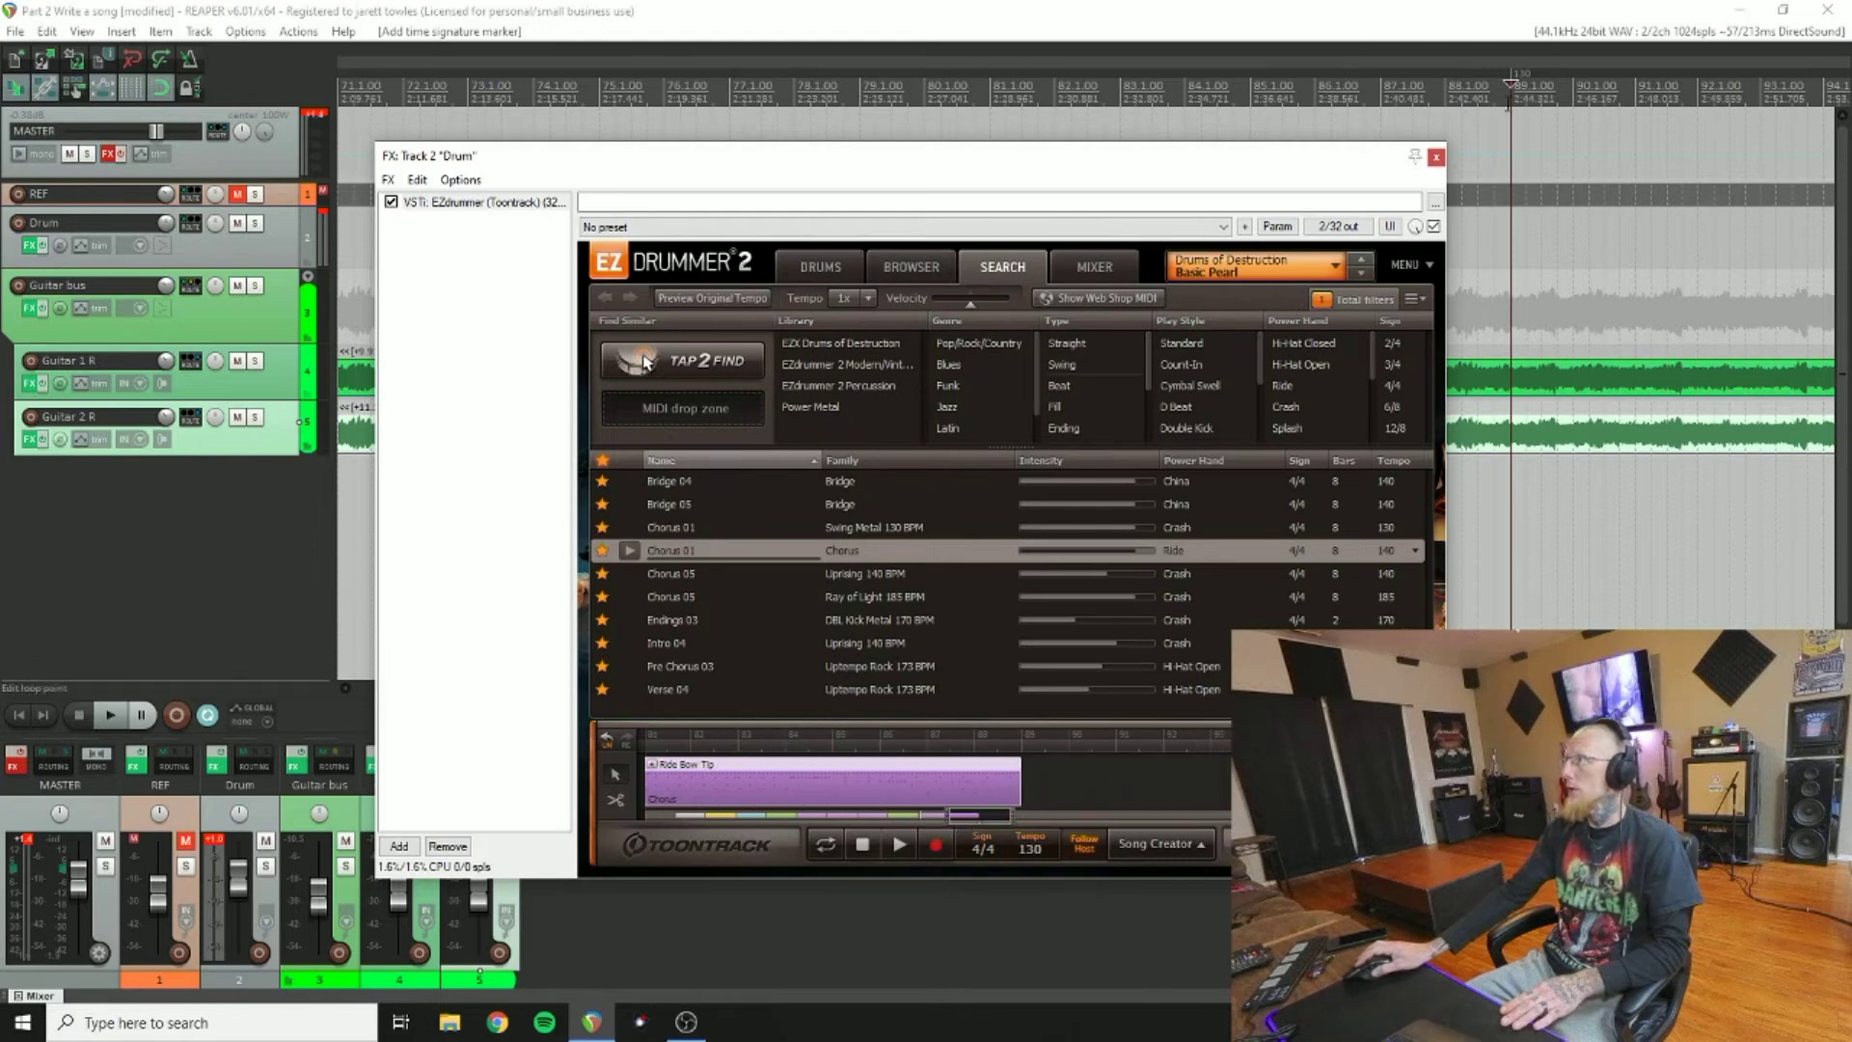
Step: Play from just before bar 89, compare Chorus 05 grooves, and add Chorus 05 Uprising after Ride Bow Tip
left_click(1494, 133)
key("space")
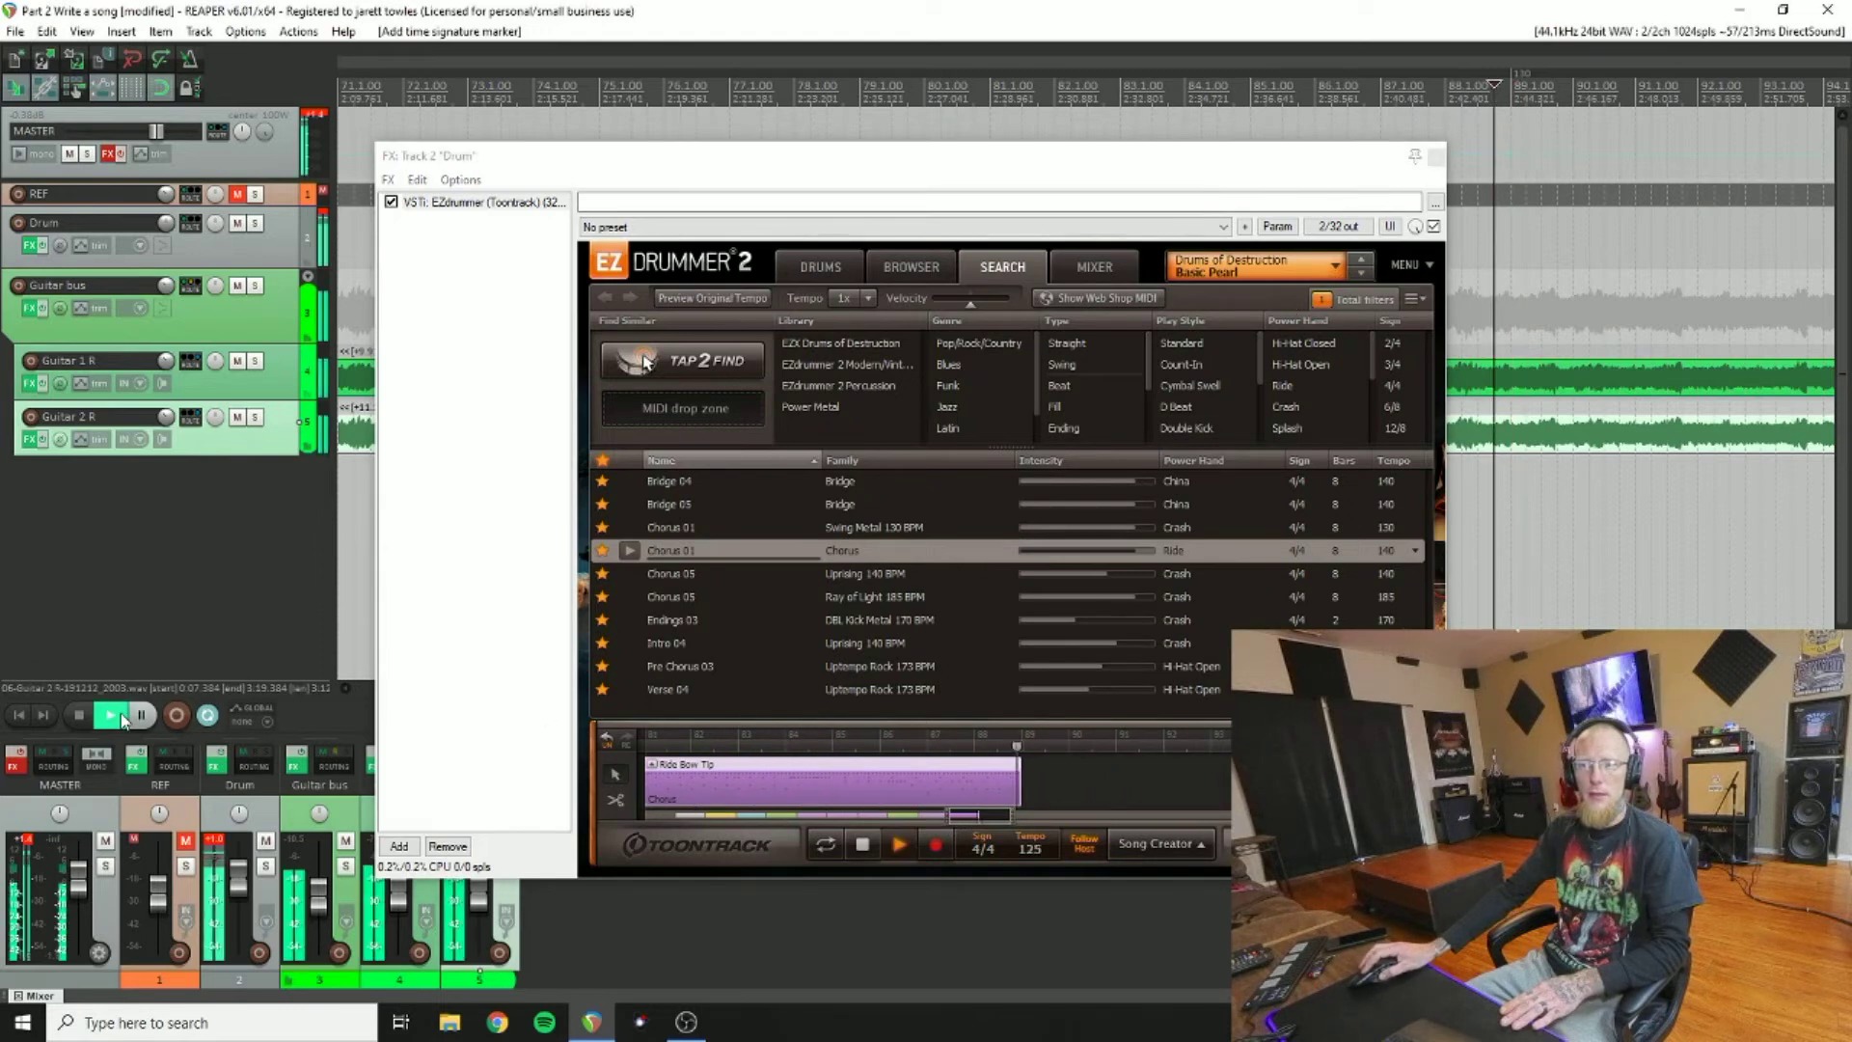
left_click(629, 573)
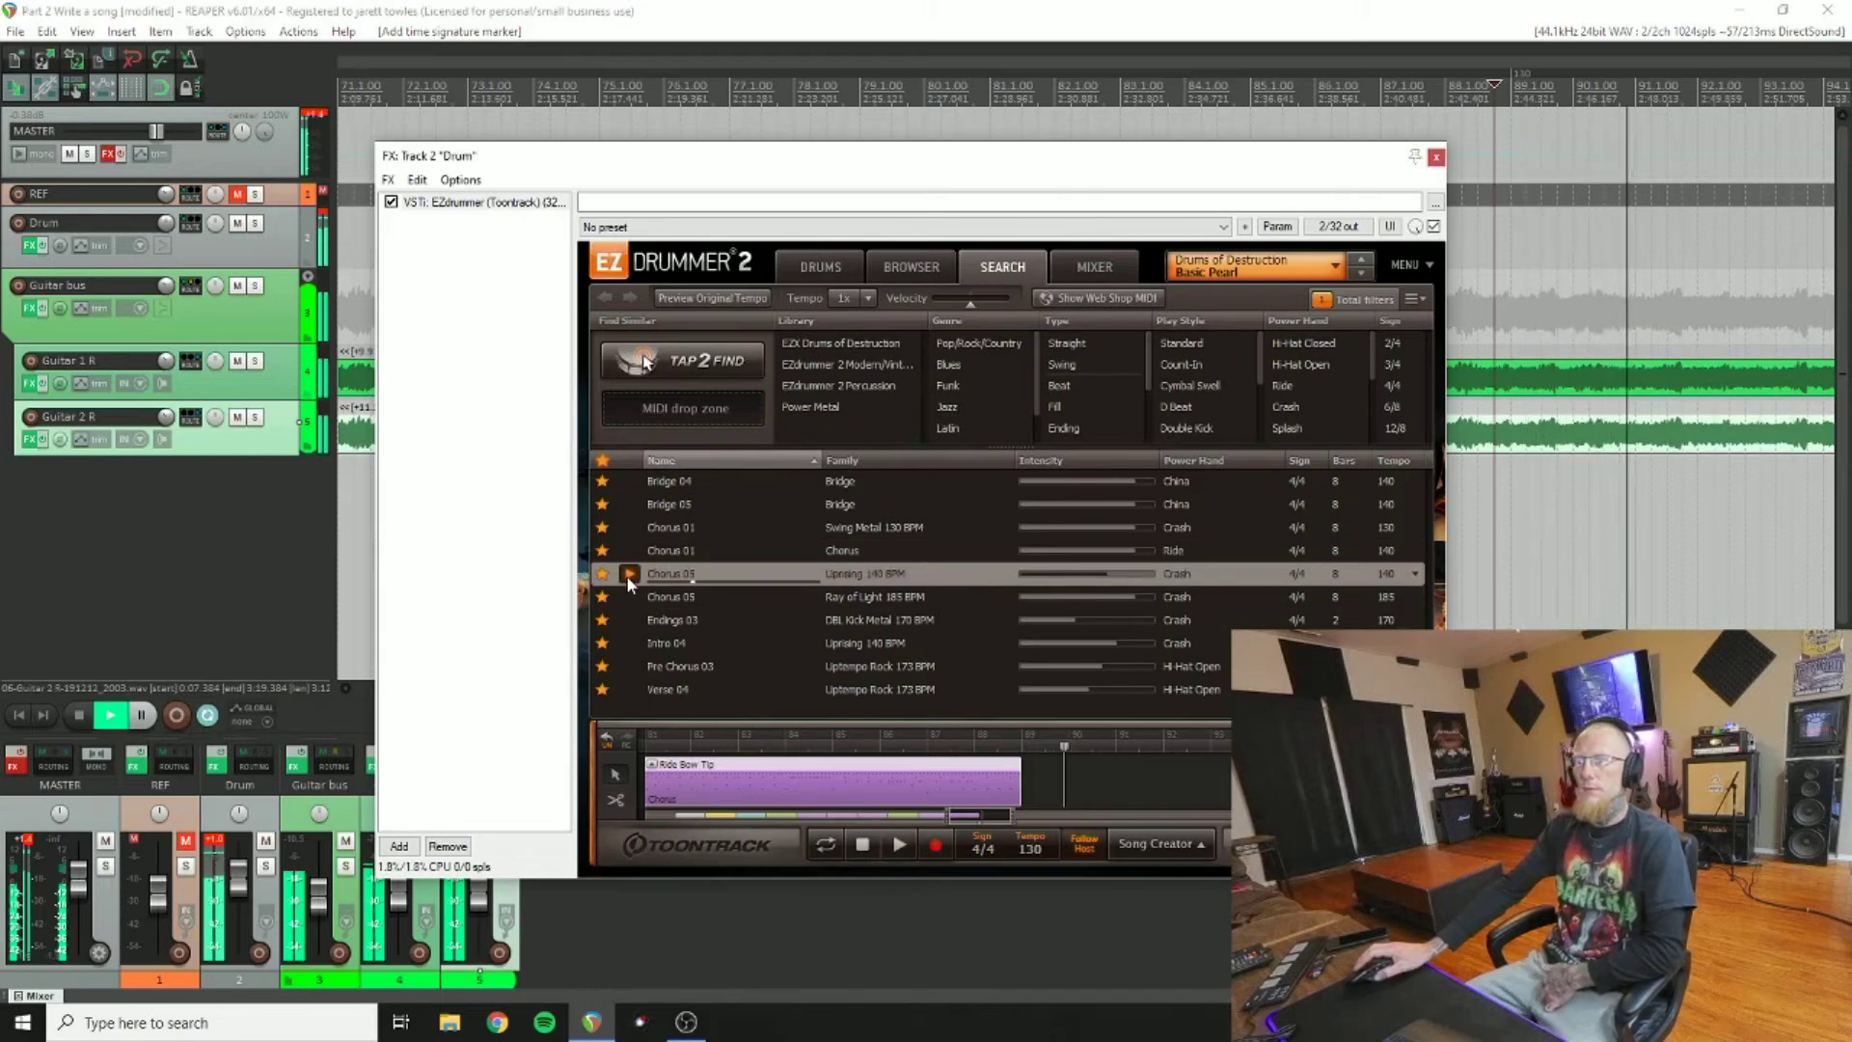
left_click(629, 597)
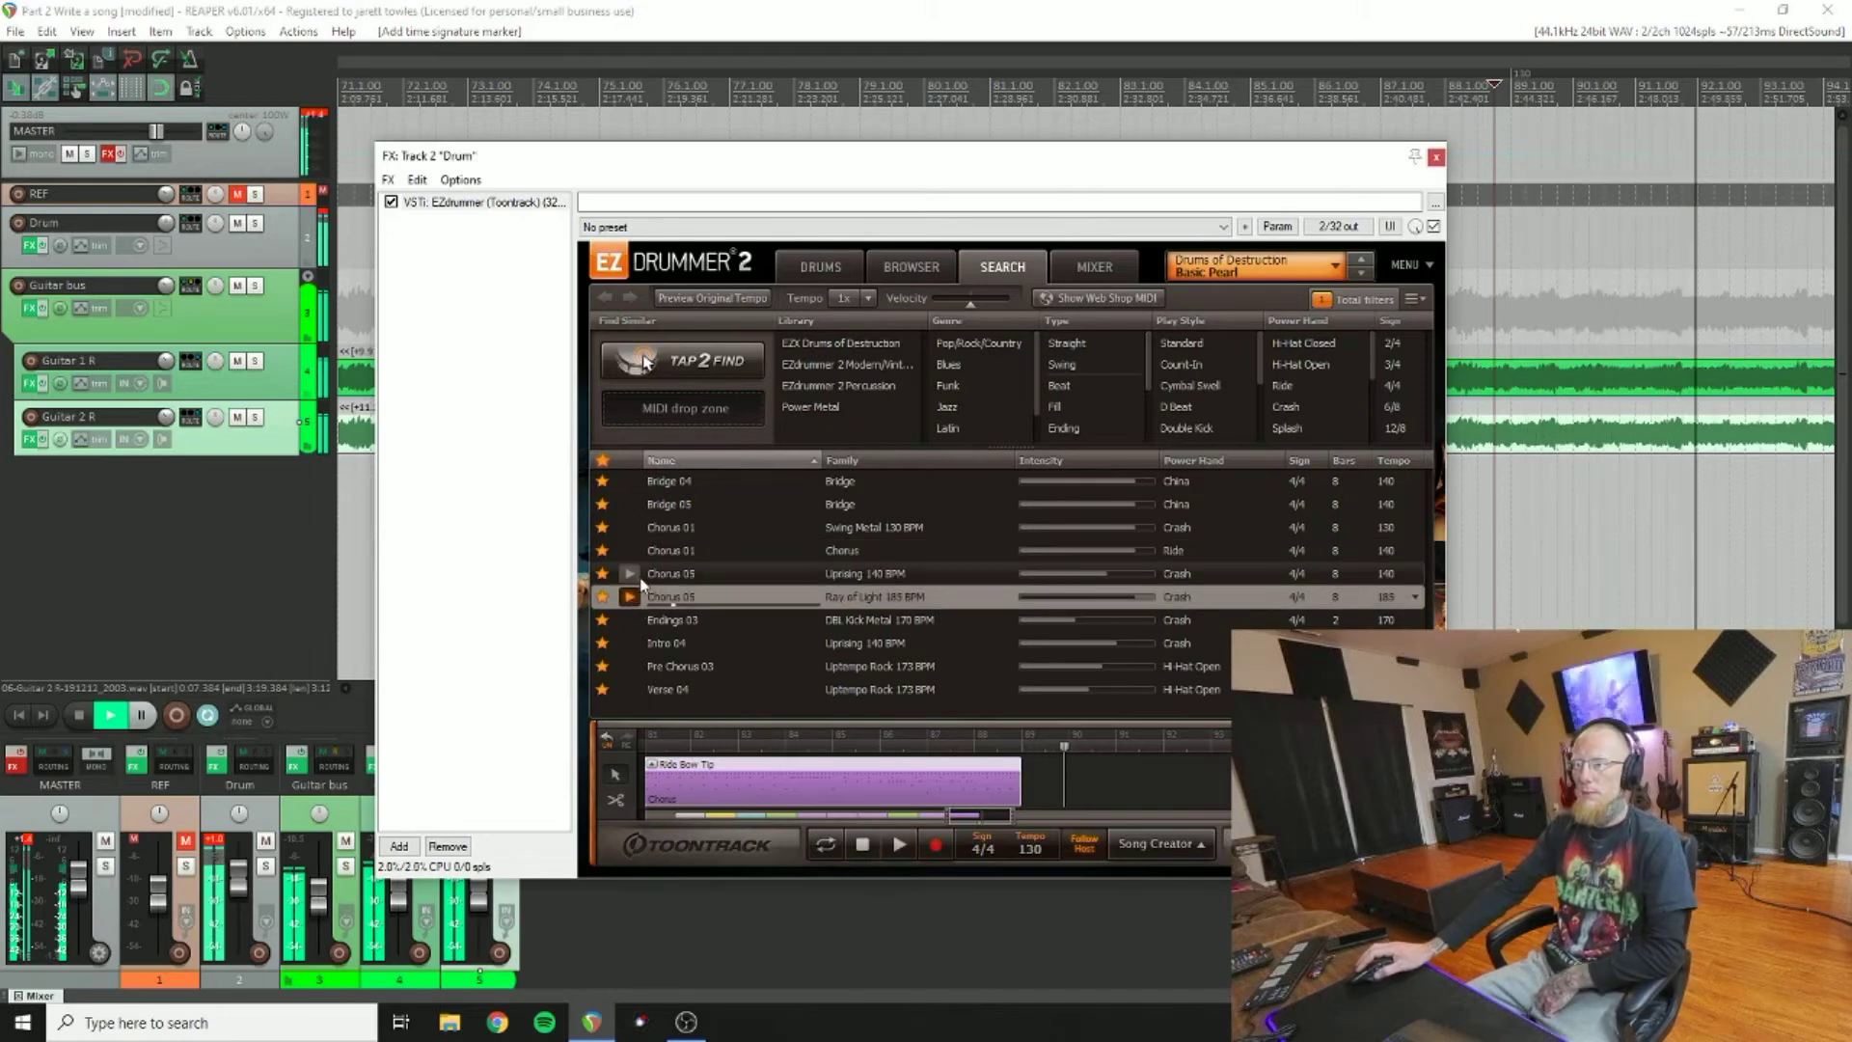
left_click(631, 575)
left_click(633, 619)
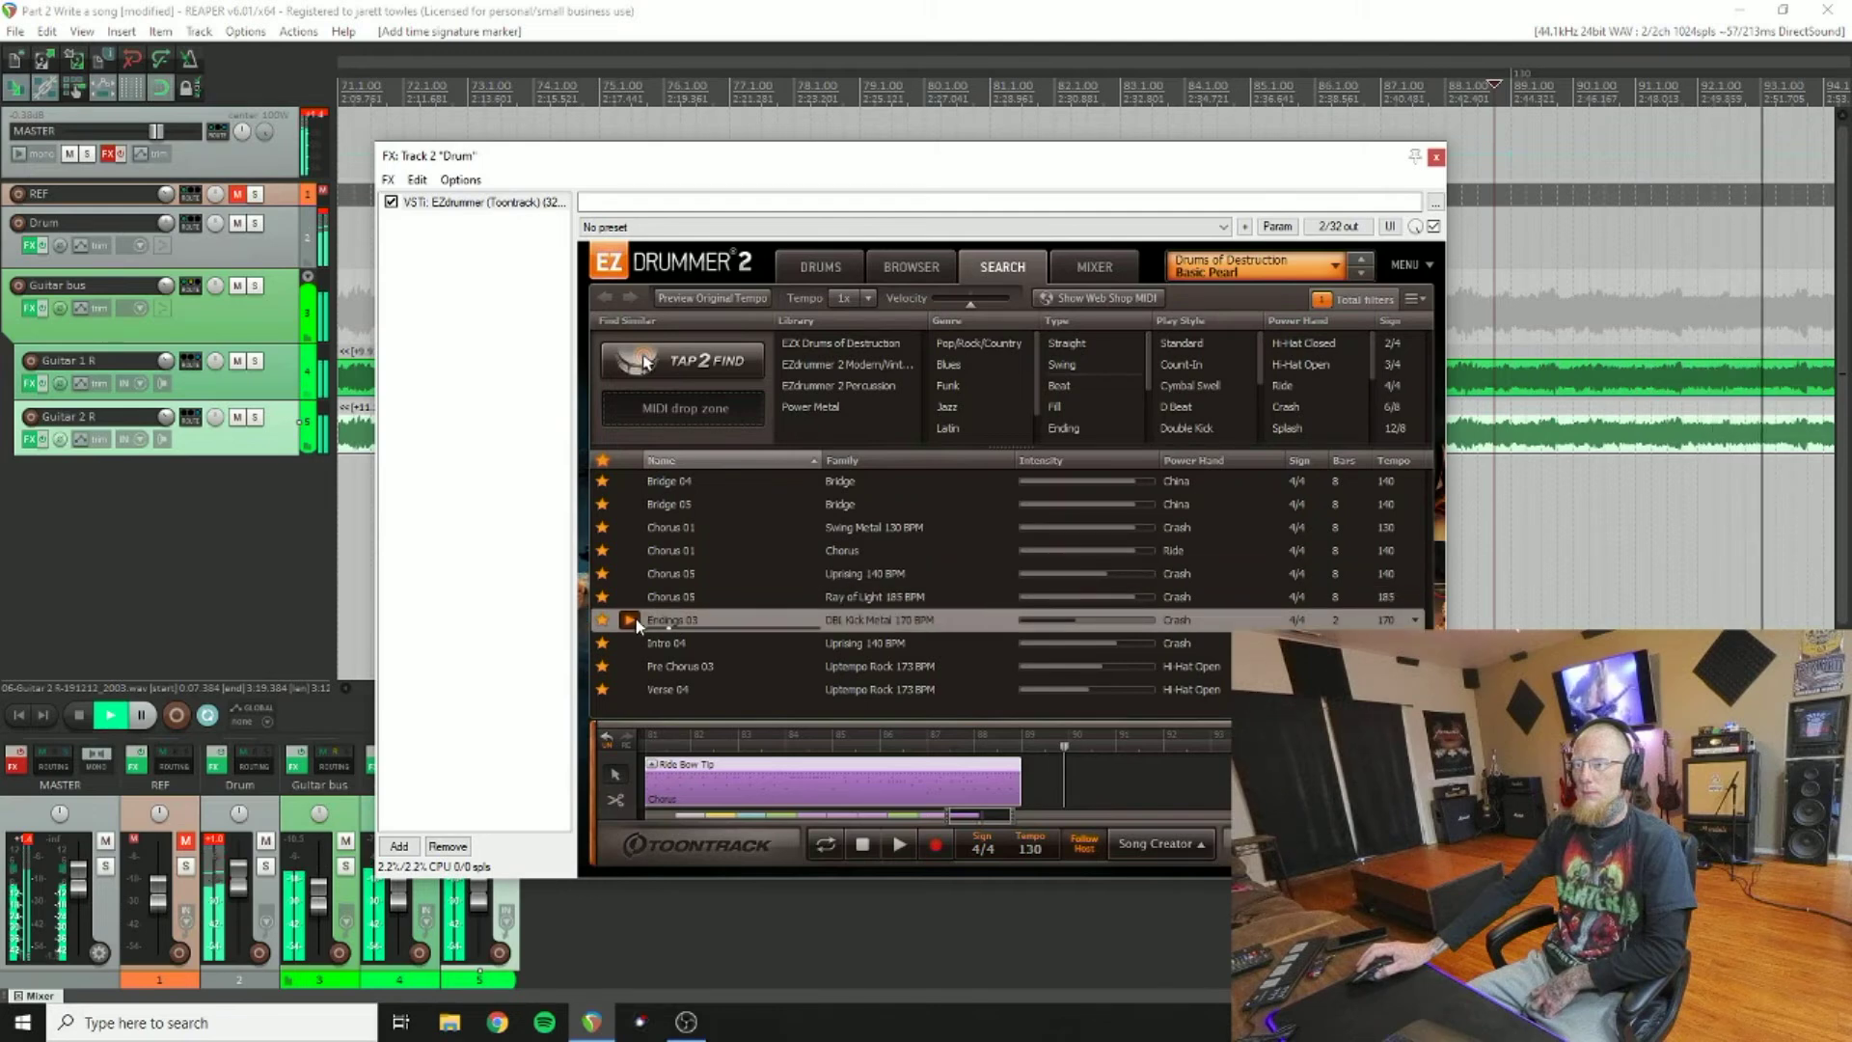
left_click(633, 573)
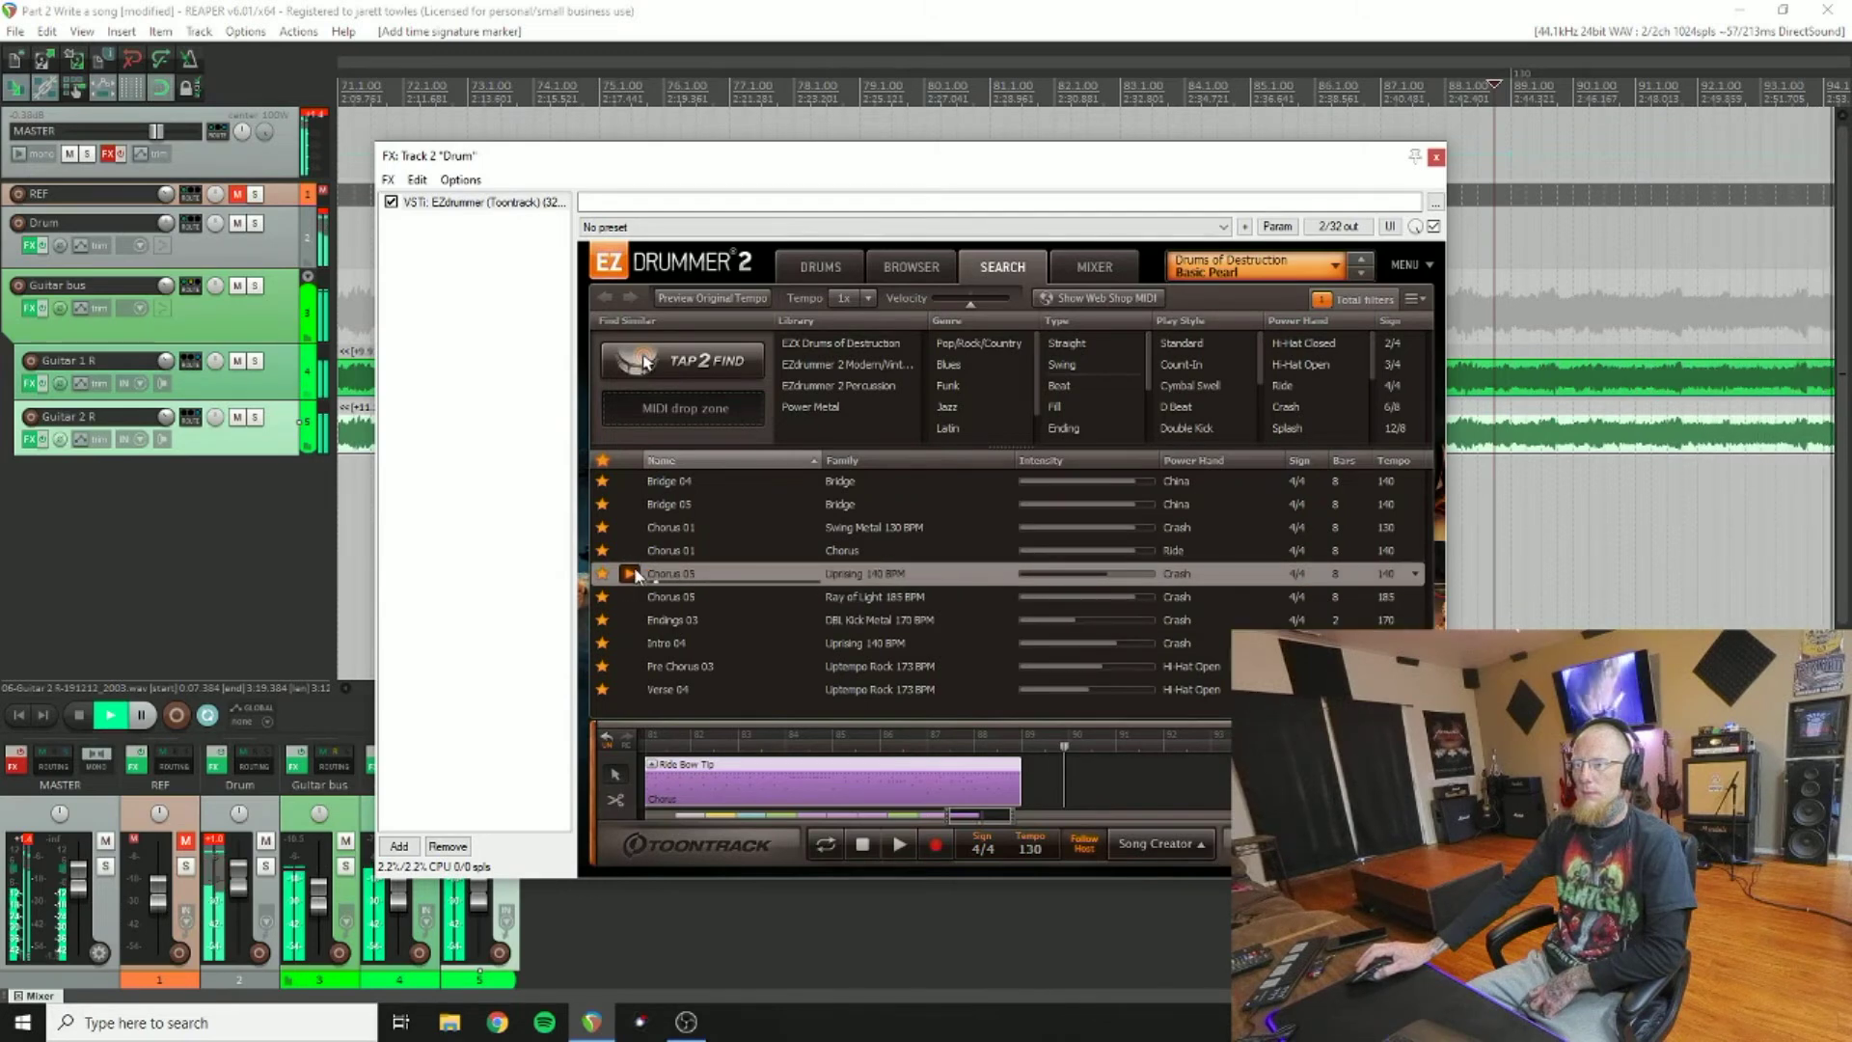
left_click_drag(661, 576, 1016, 765)
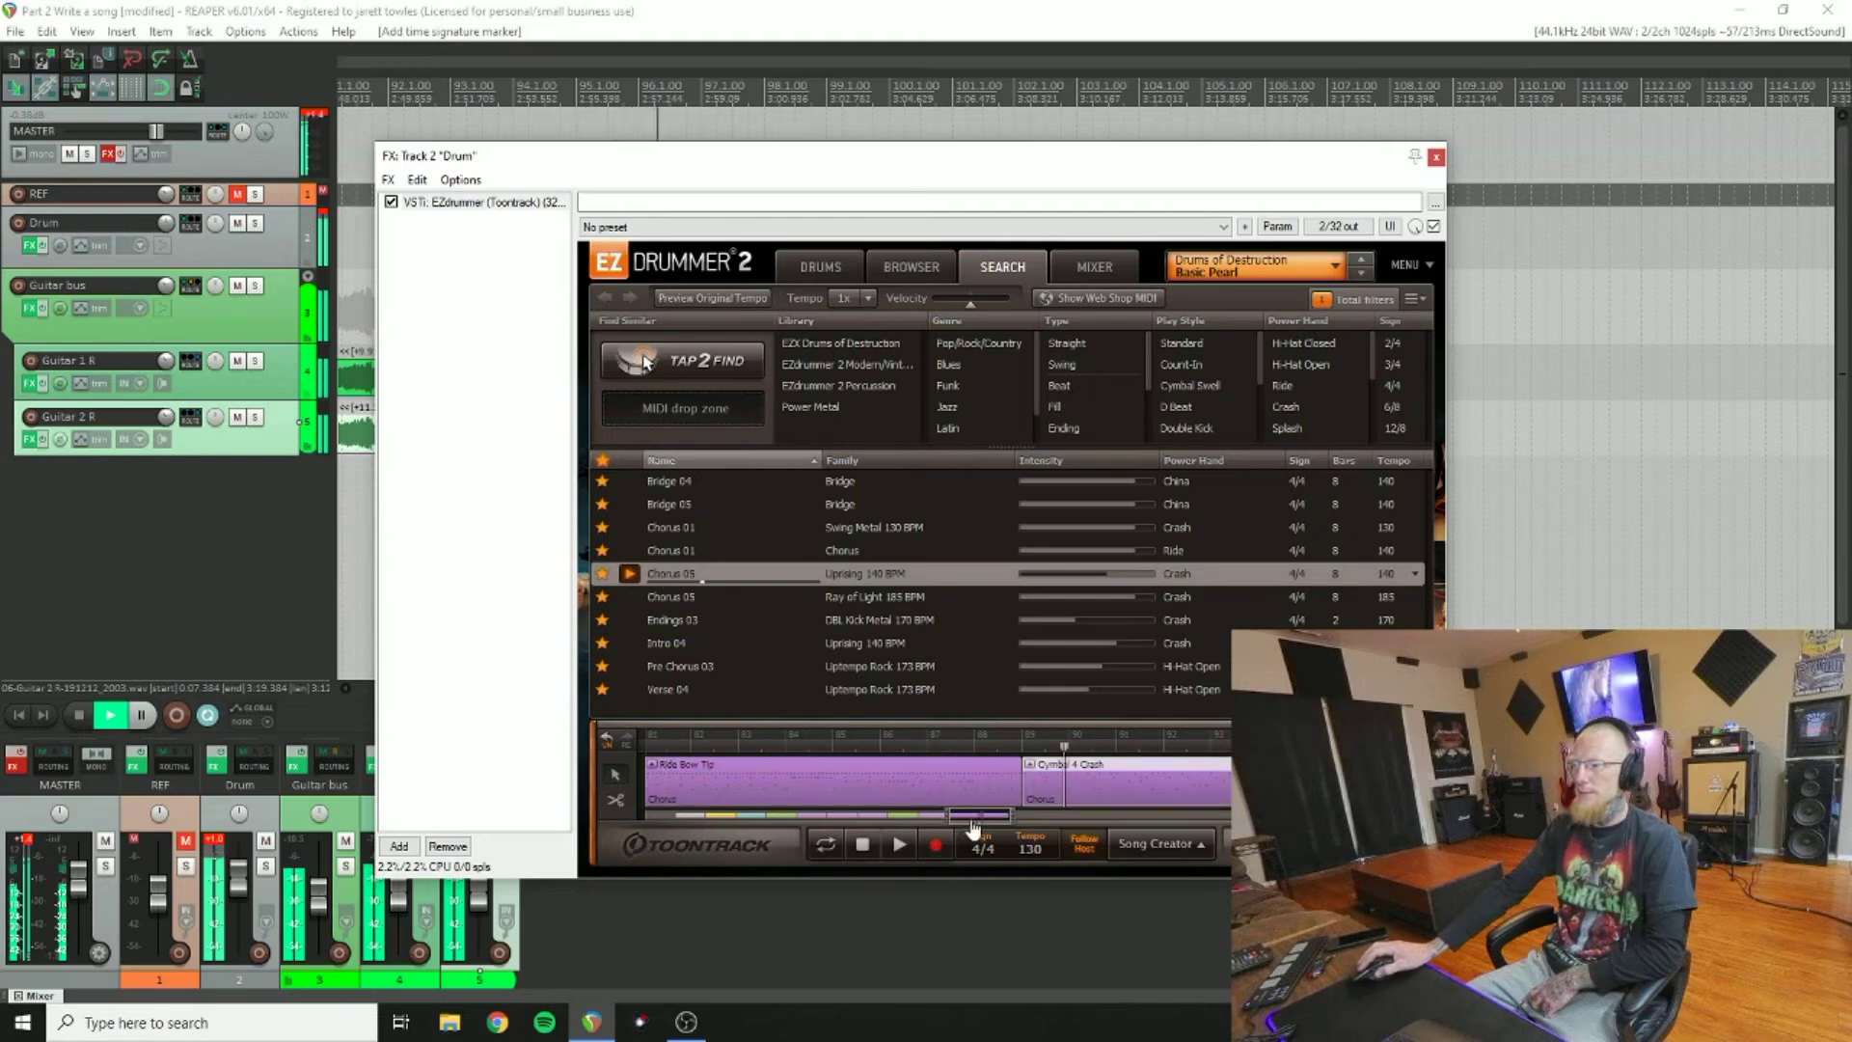
left_click_drag(982, 827, 1005, 827)
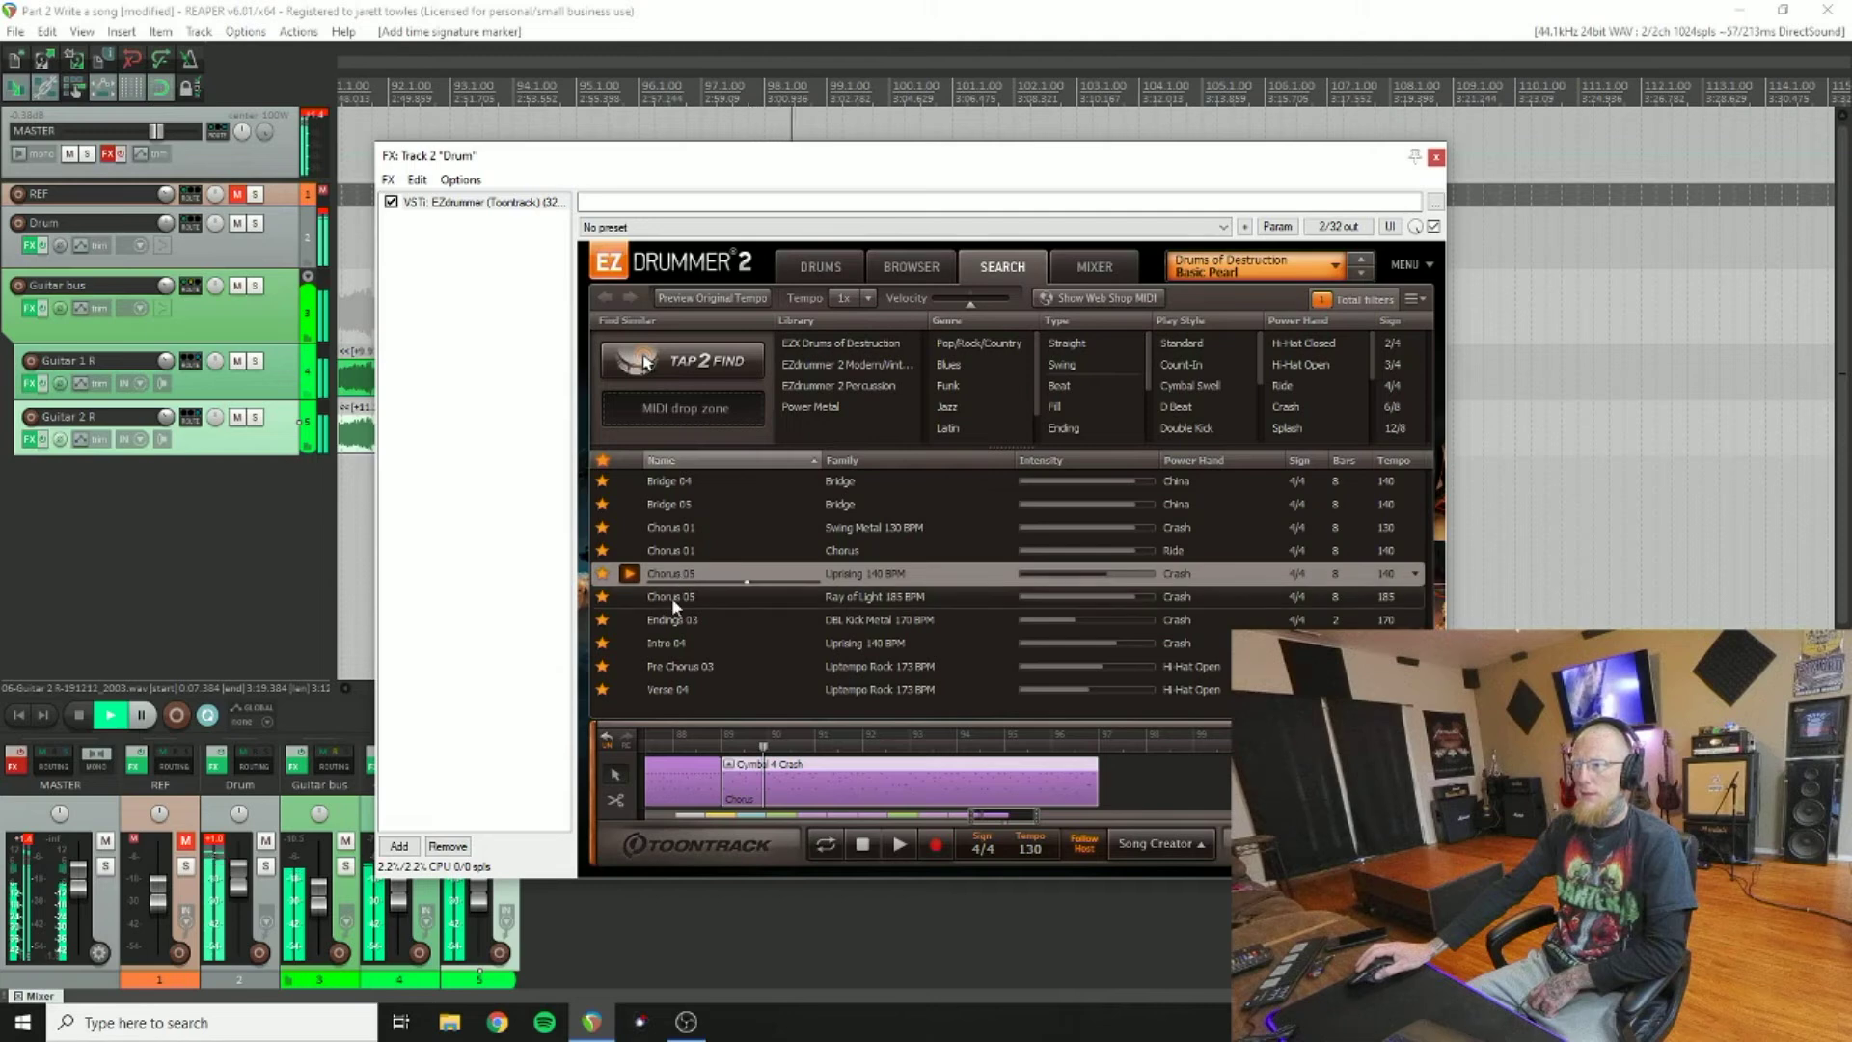
Step: Preview Intro 04, Pre Chorus 03, Verse 04, Ray of Light and Endings 03, then reselect Uprising and replay
left_click(632, 644)
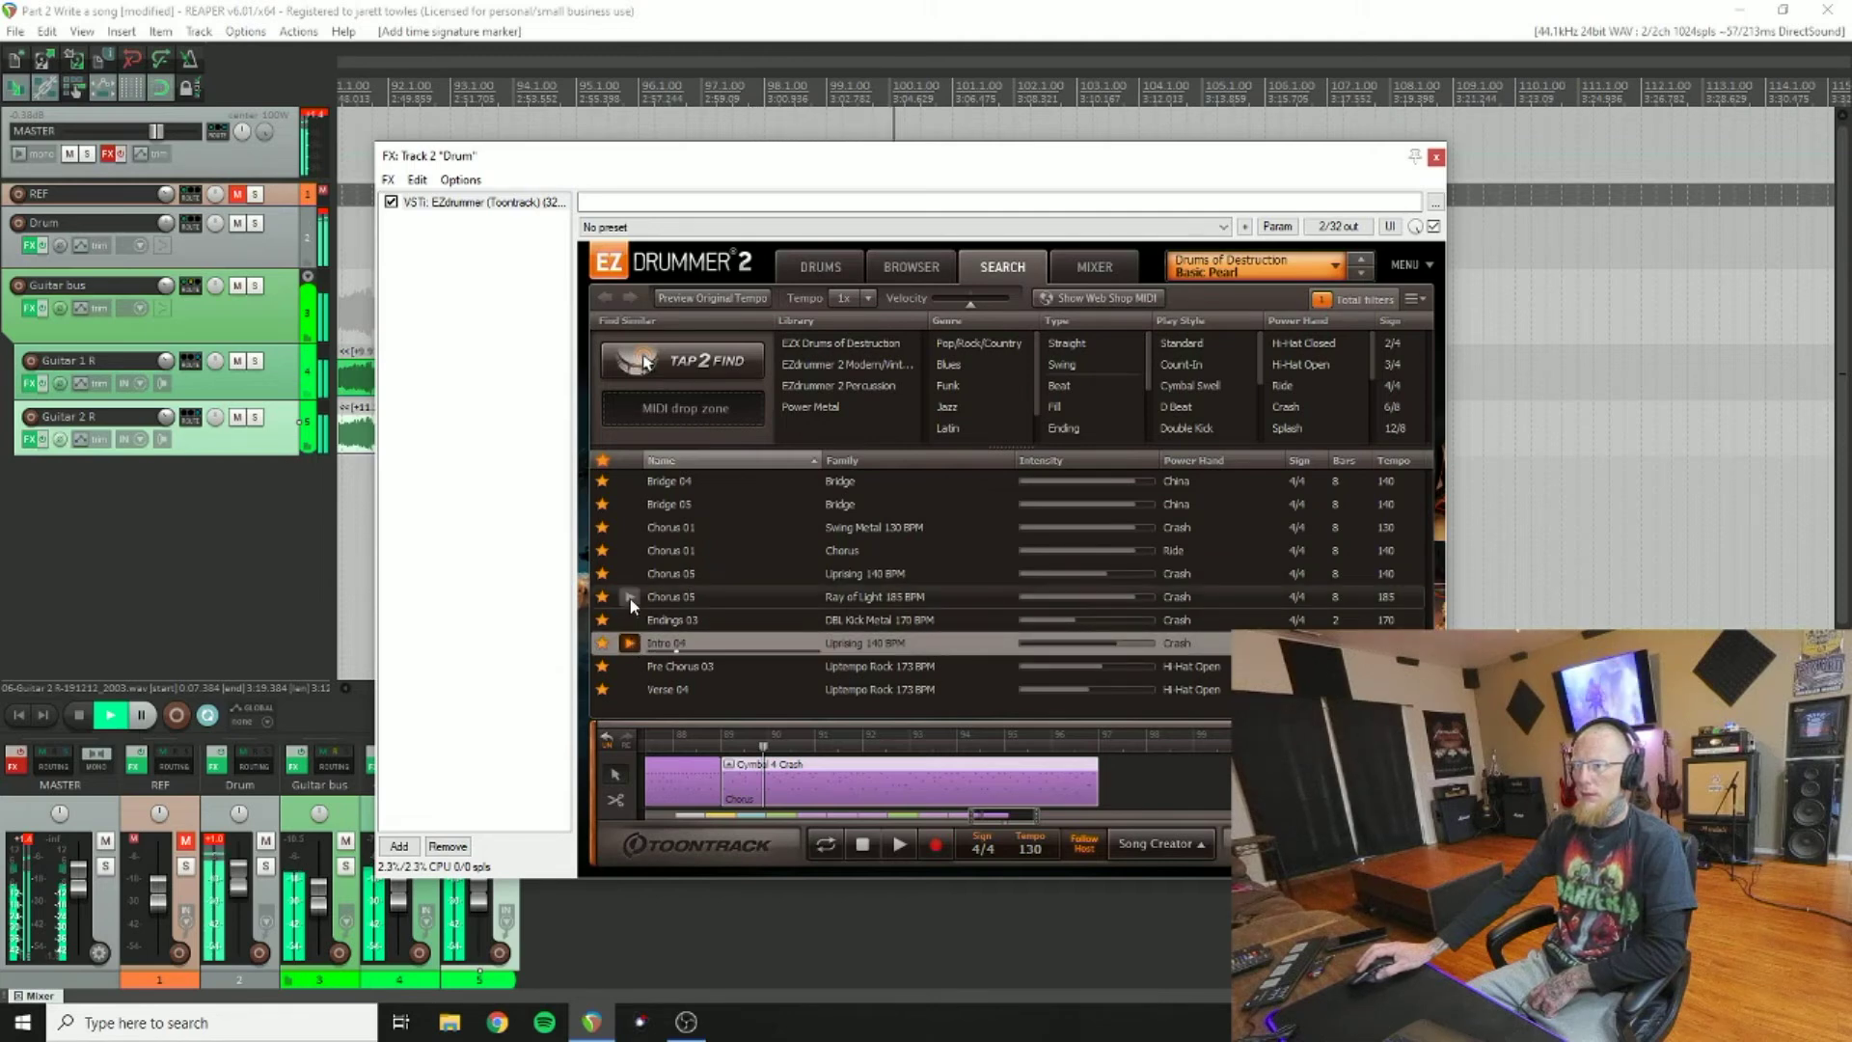
left_click(631, 666)
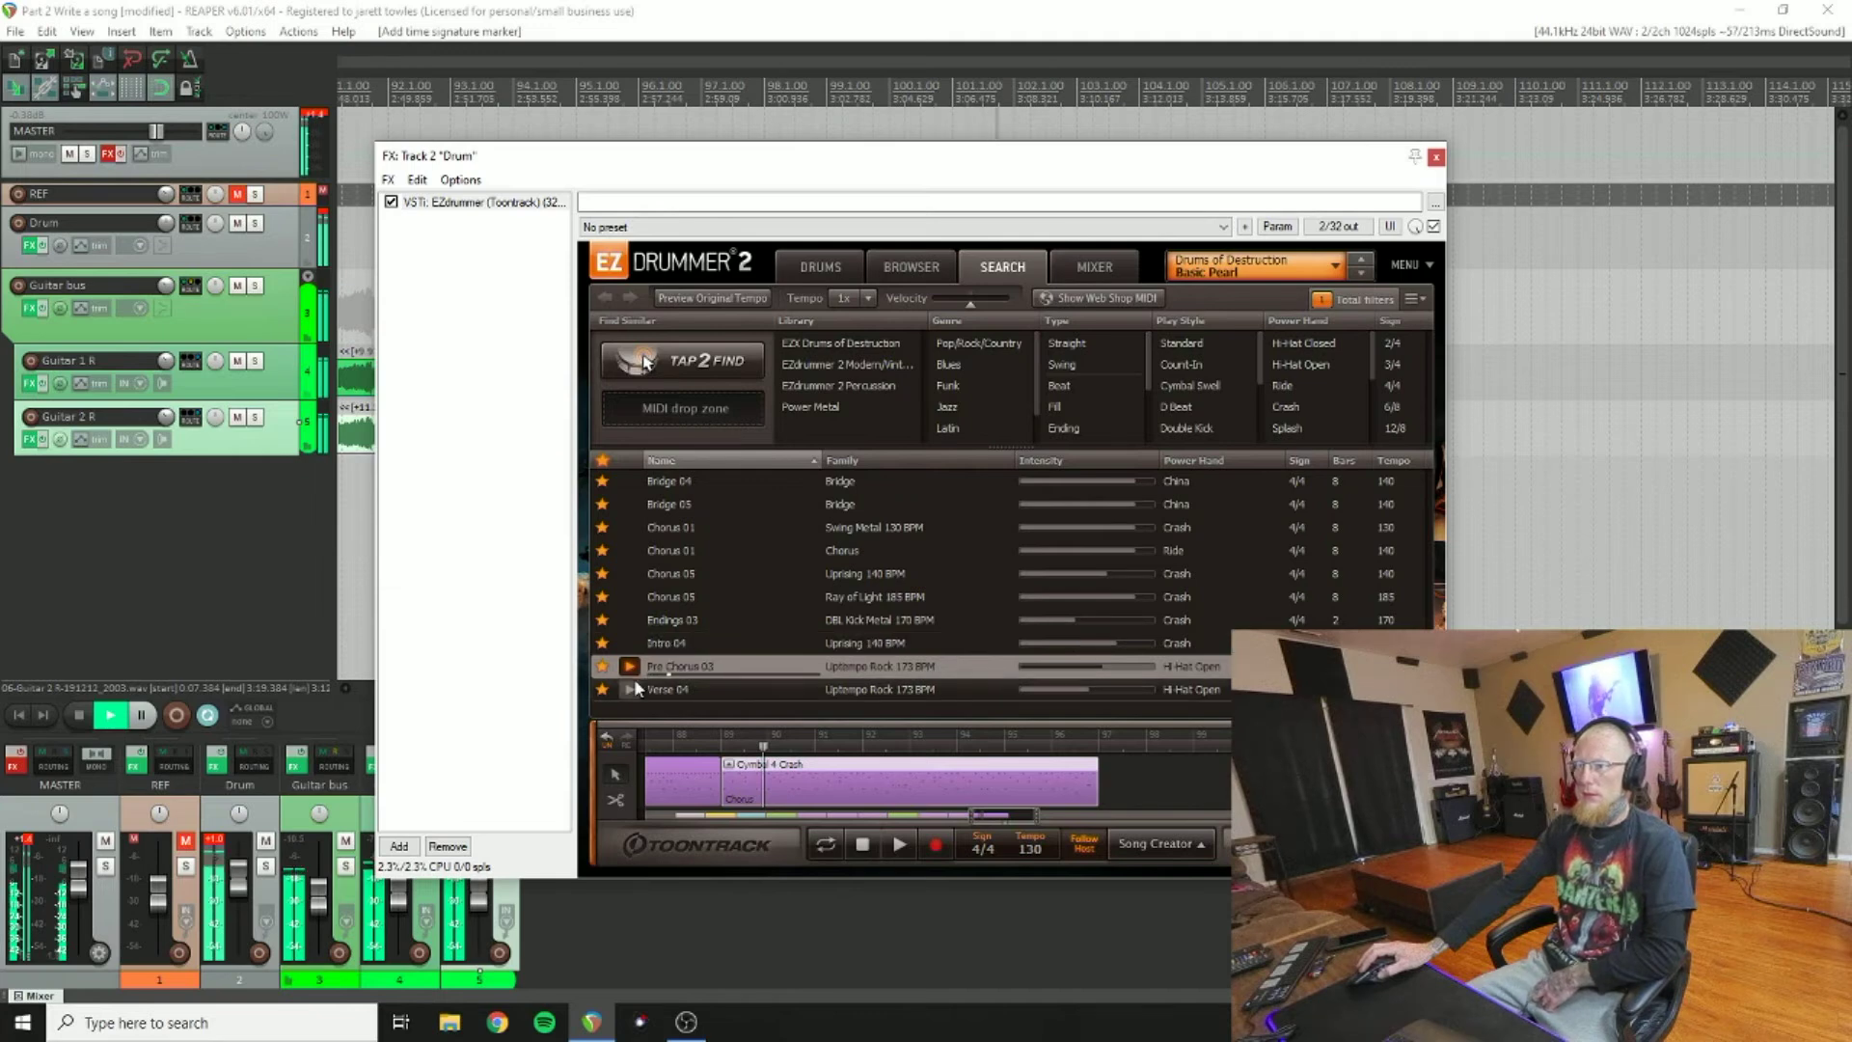
left_click(636, 688)
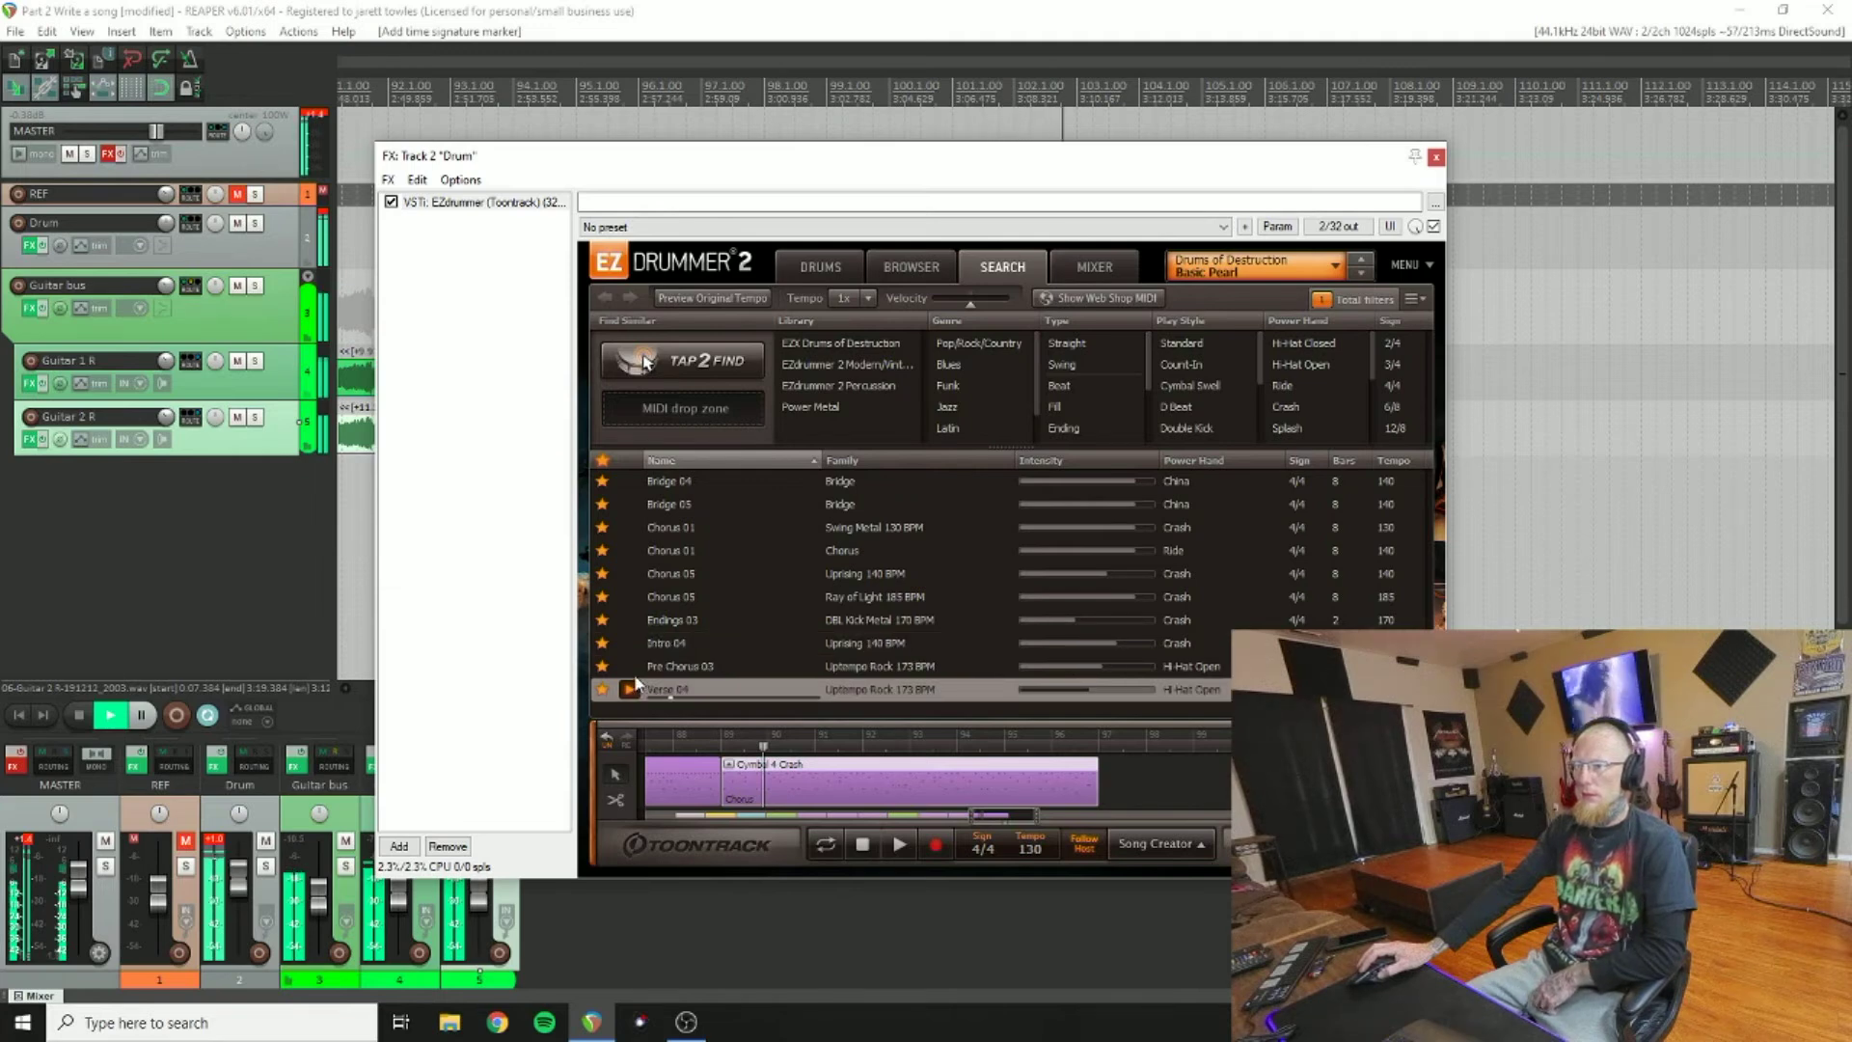
left_click(632, 597)
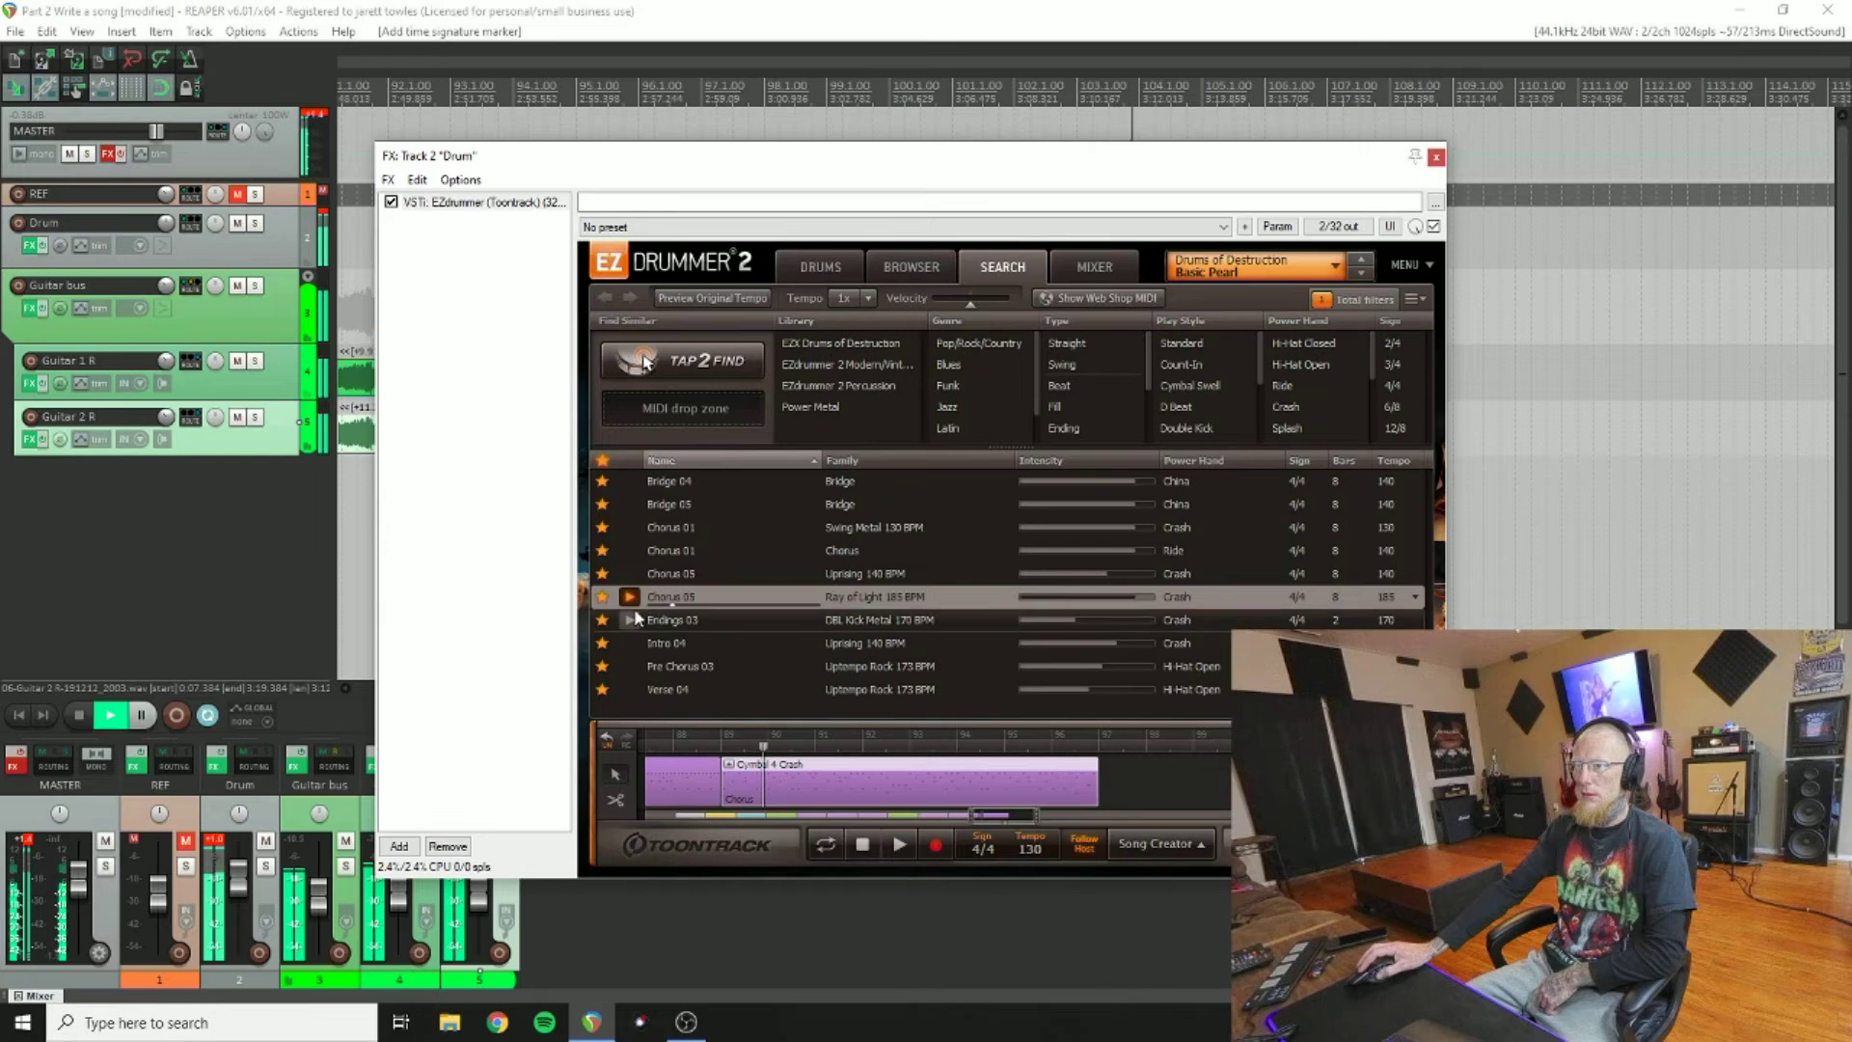
left_click(634, 617)
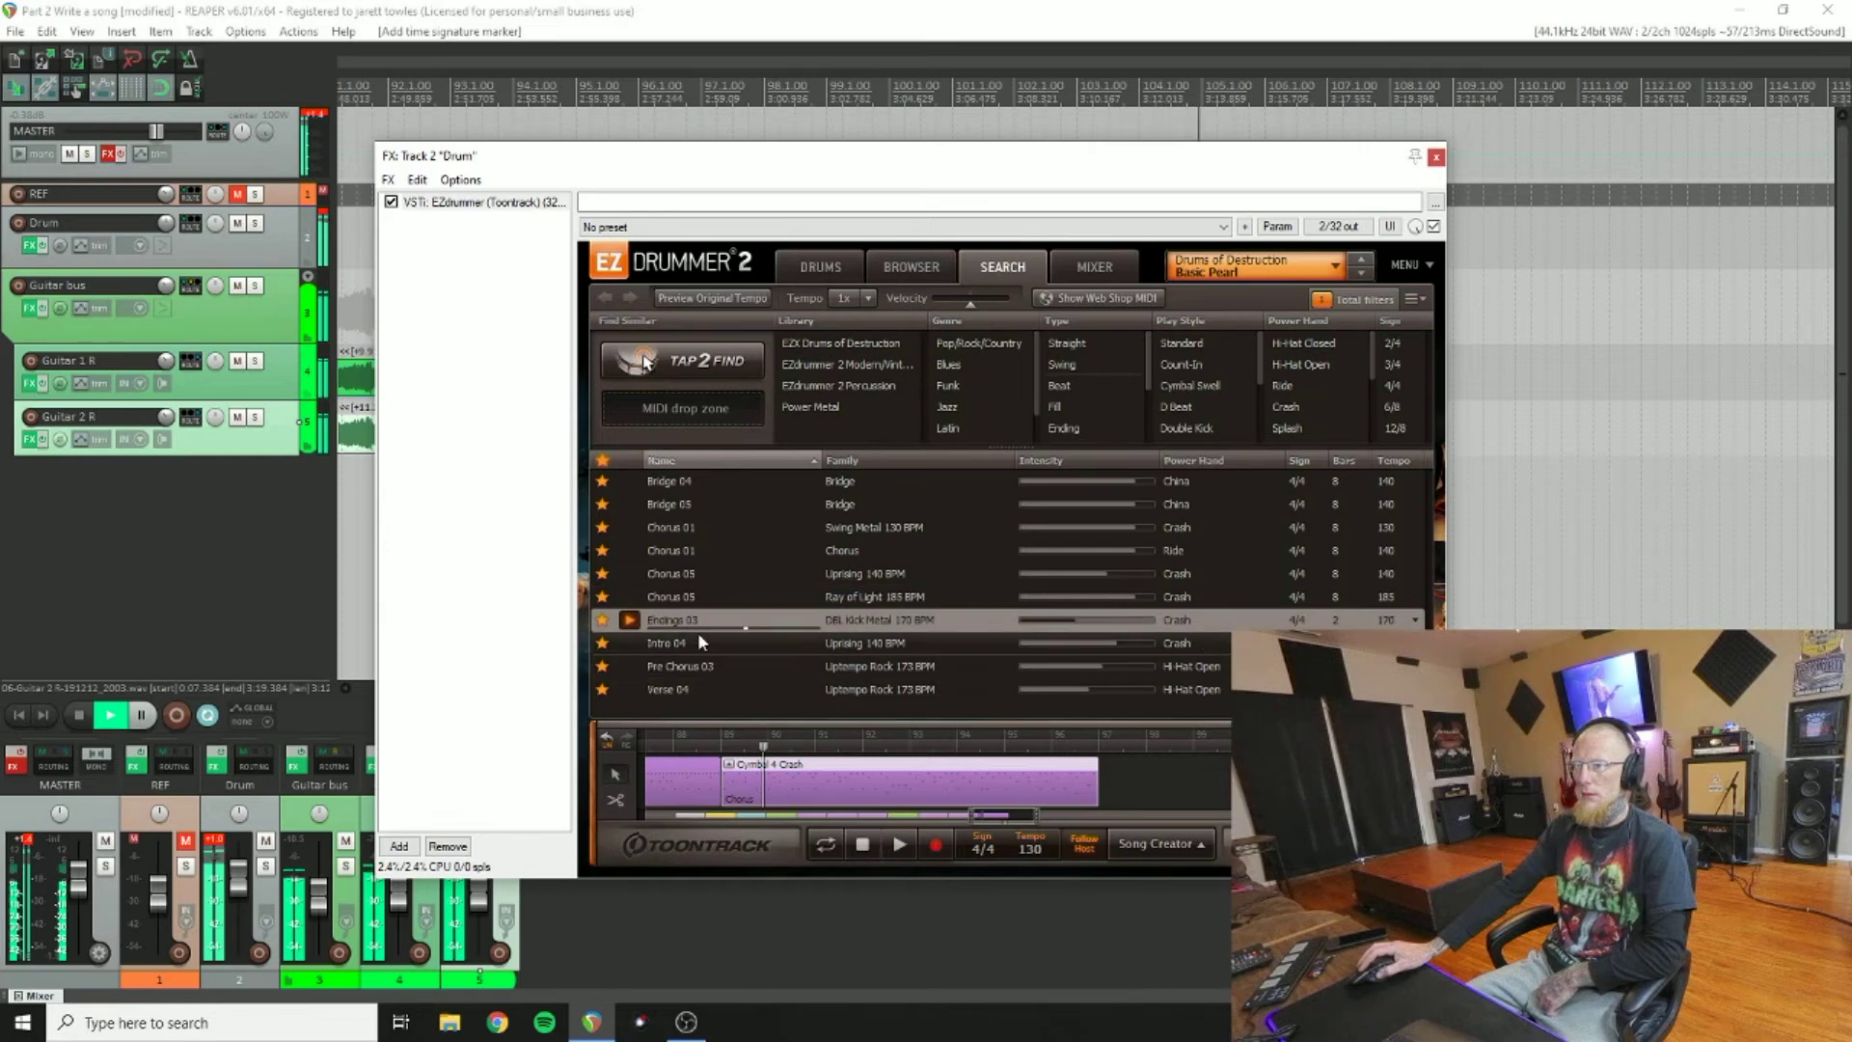
left_click(656, 574)
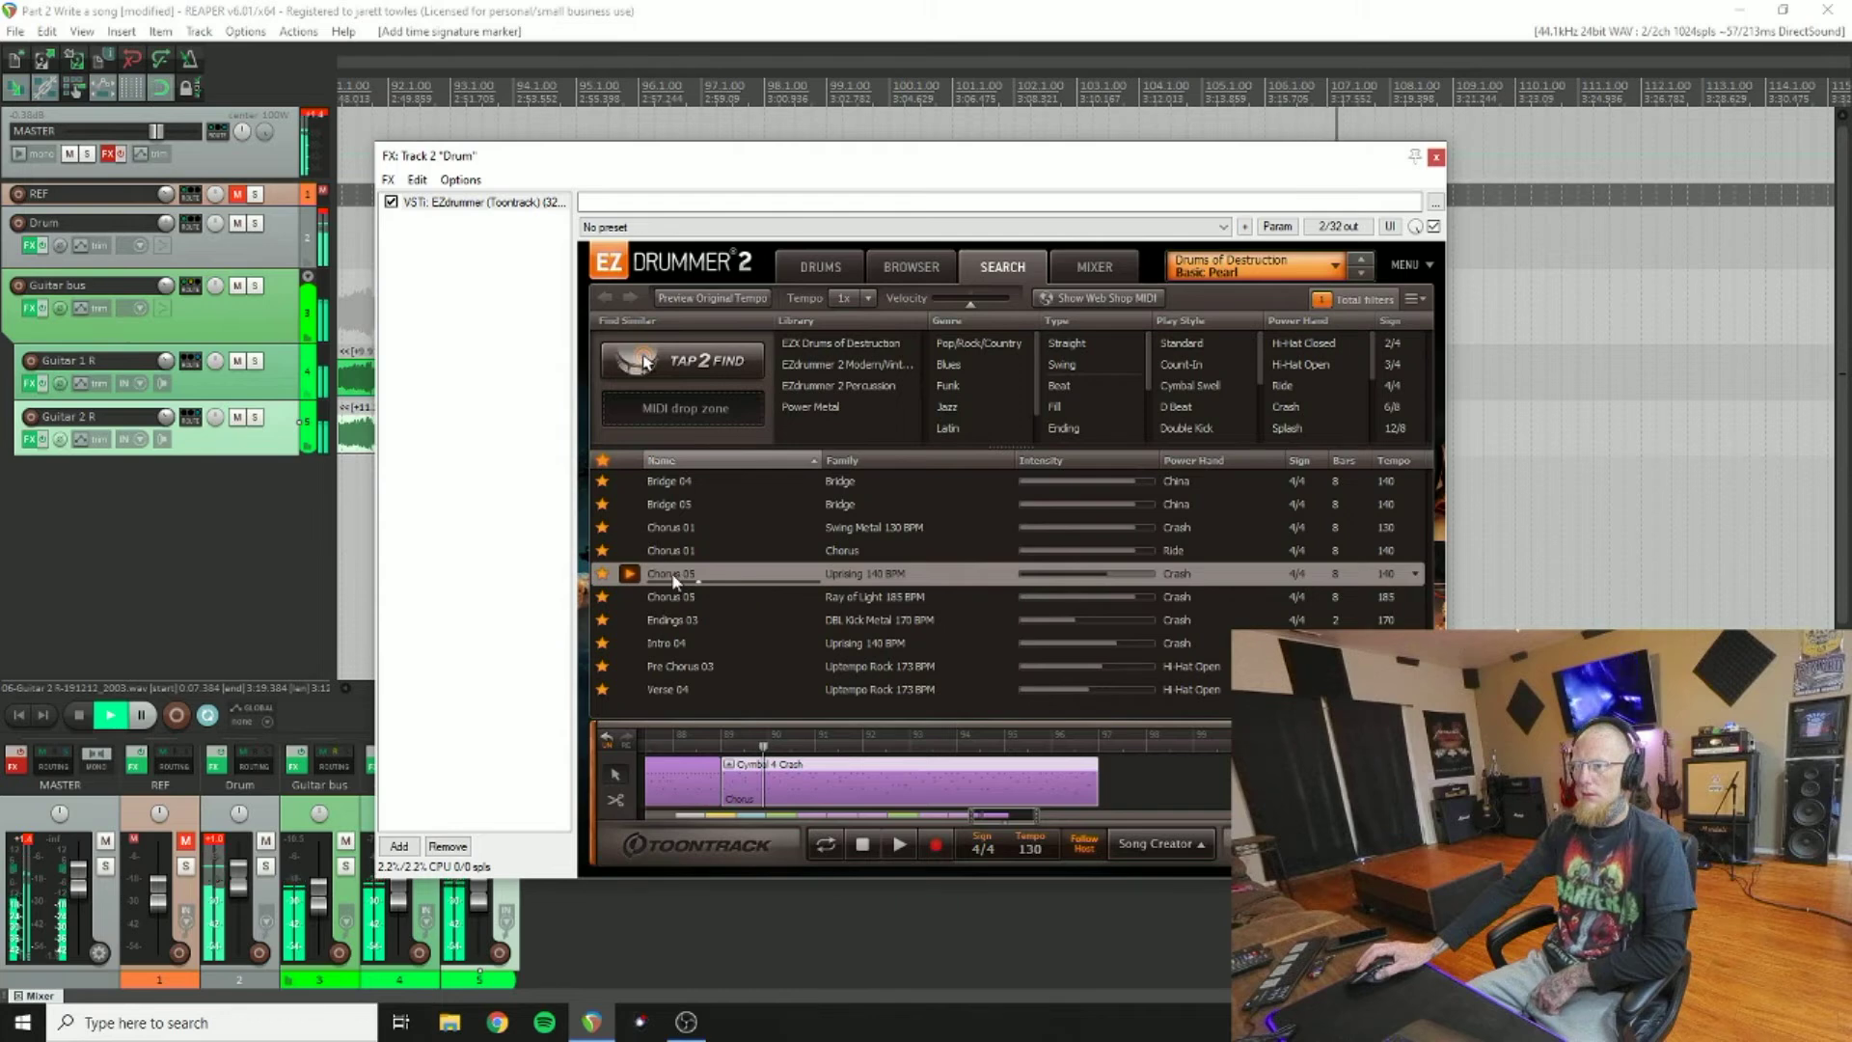
left_click(111, 715)
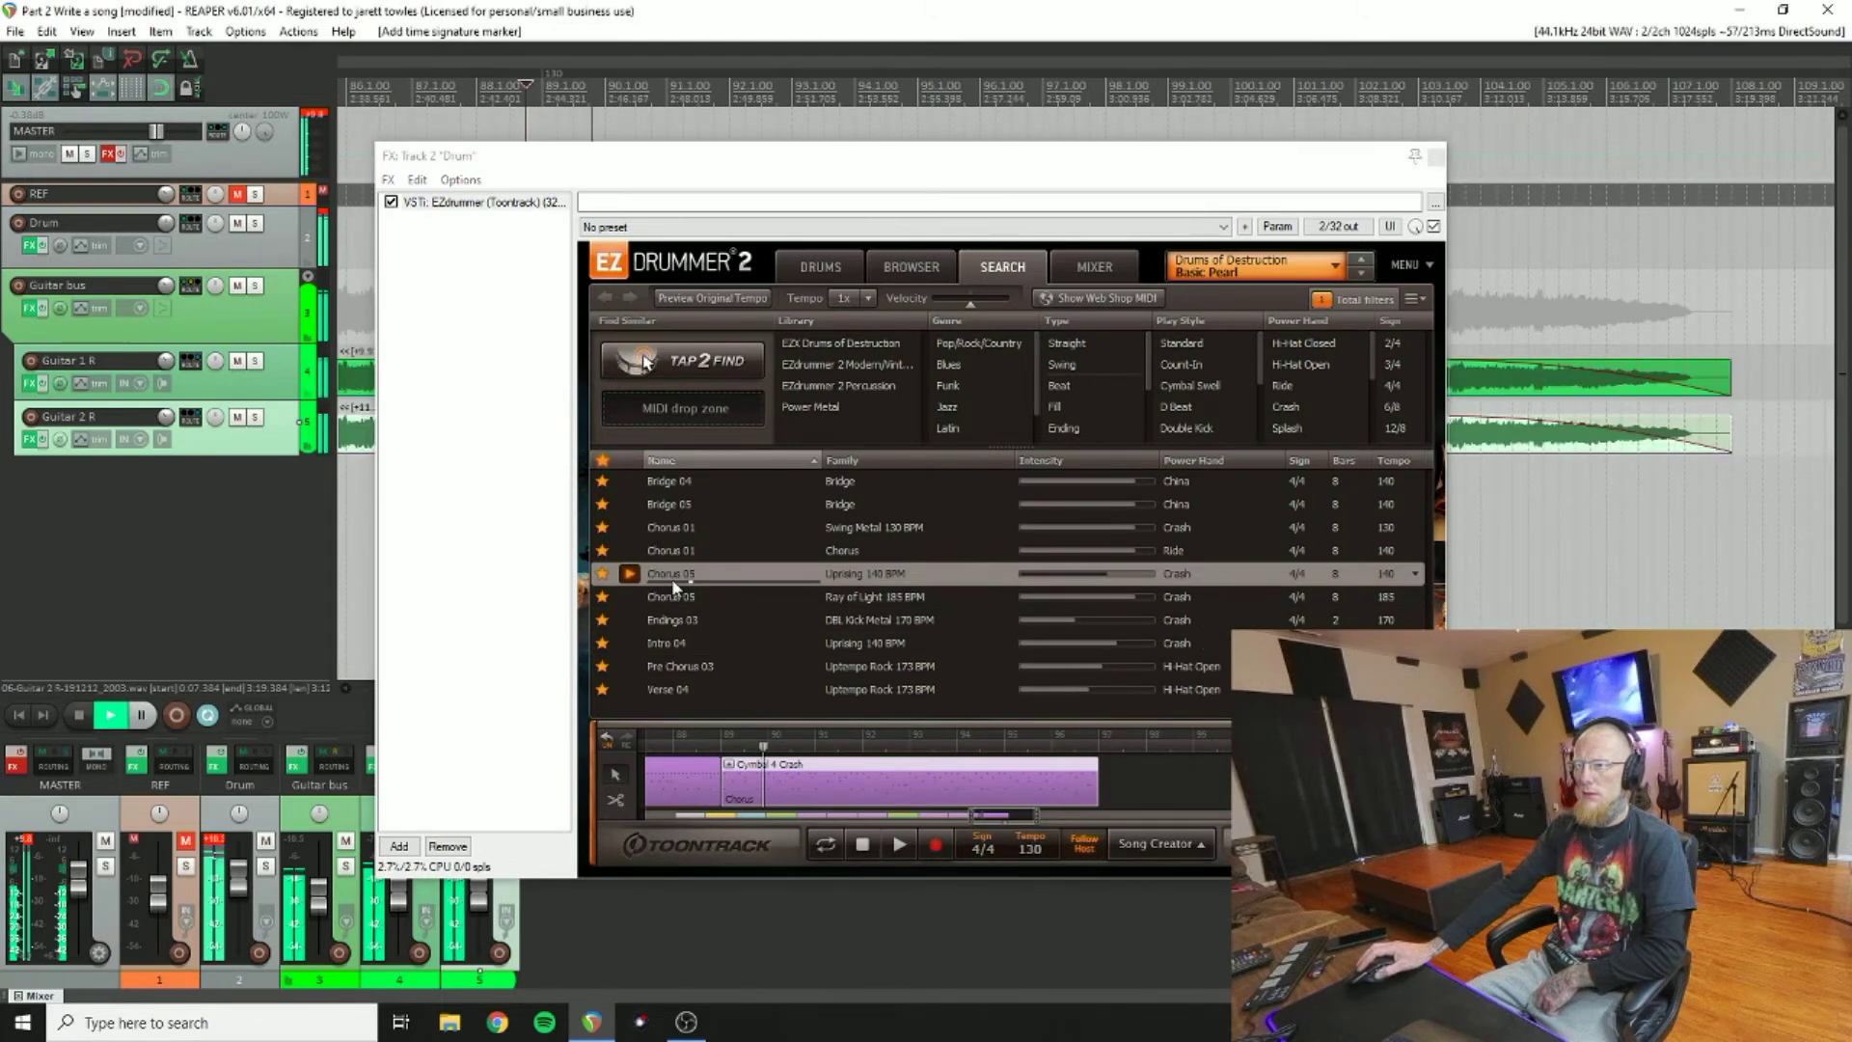
Step: Add another Chorus 05 block at bar 97 followed by Endings 03 in the song track
left_click_drag(673, 581, 1100, 757)
left_click(111, 716)
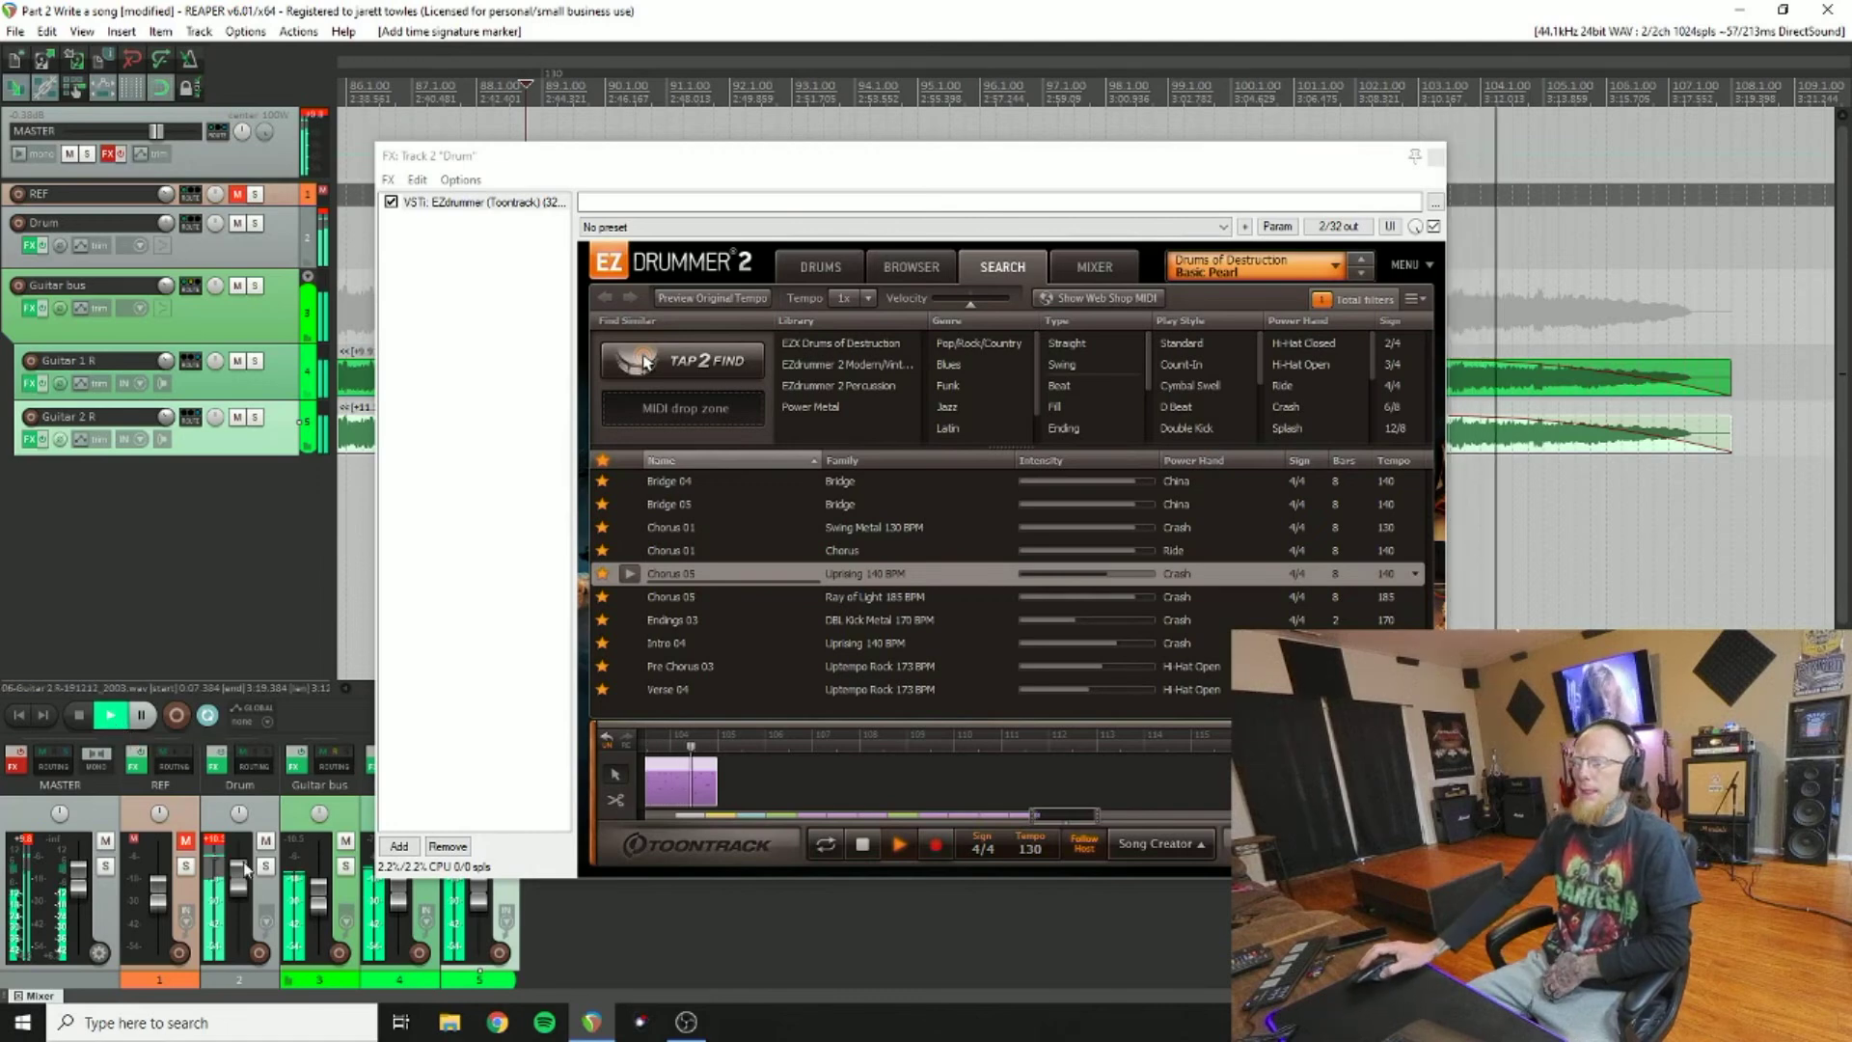
left_click(640, 621)
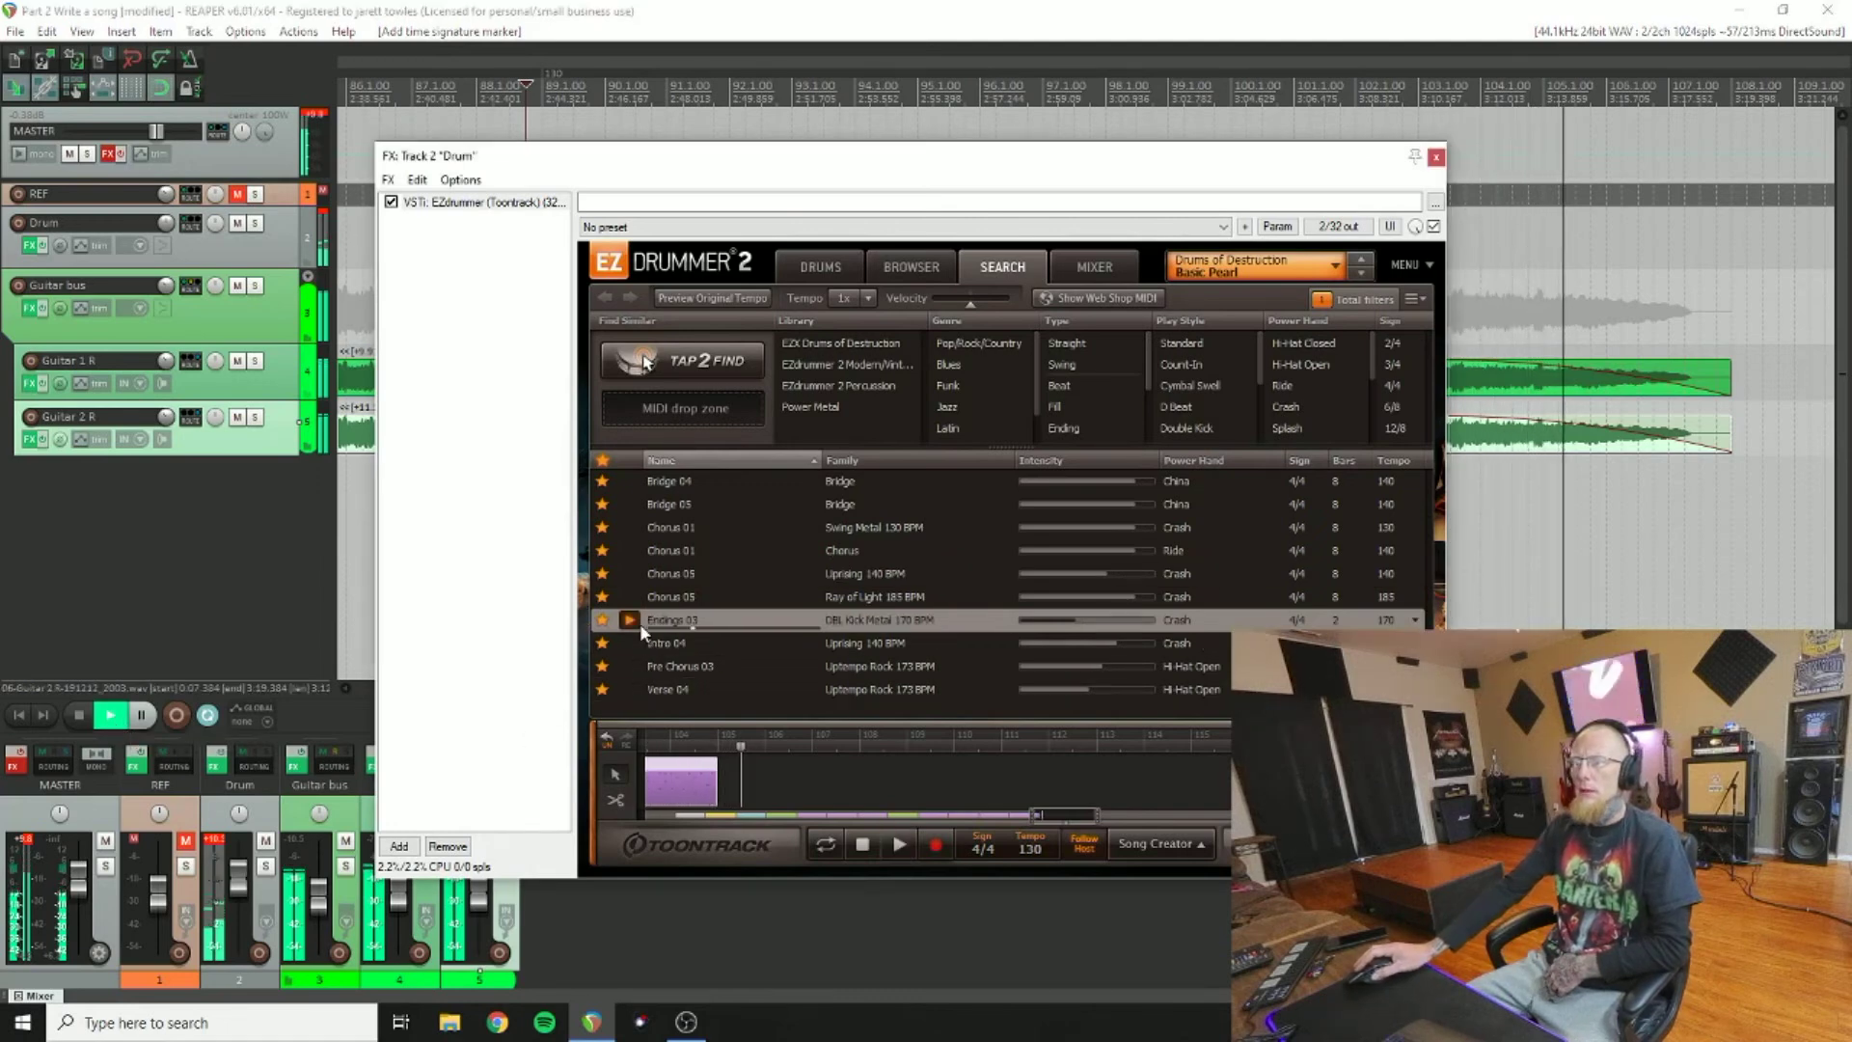
left_click_drag(668, 617, 723, 748)
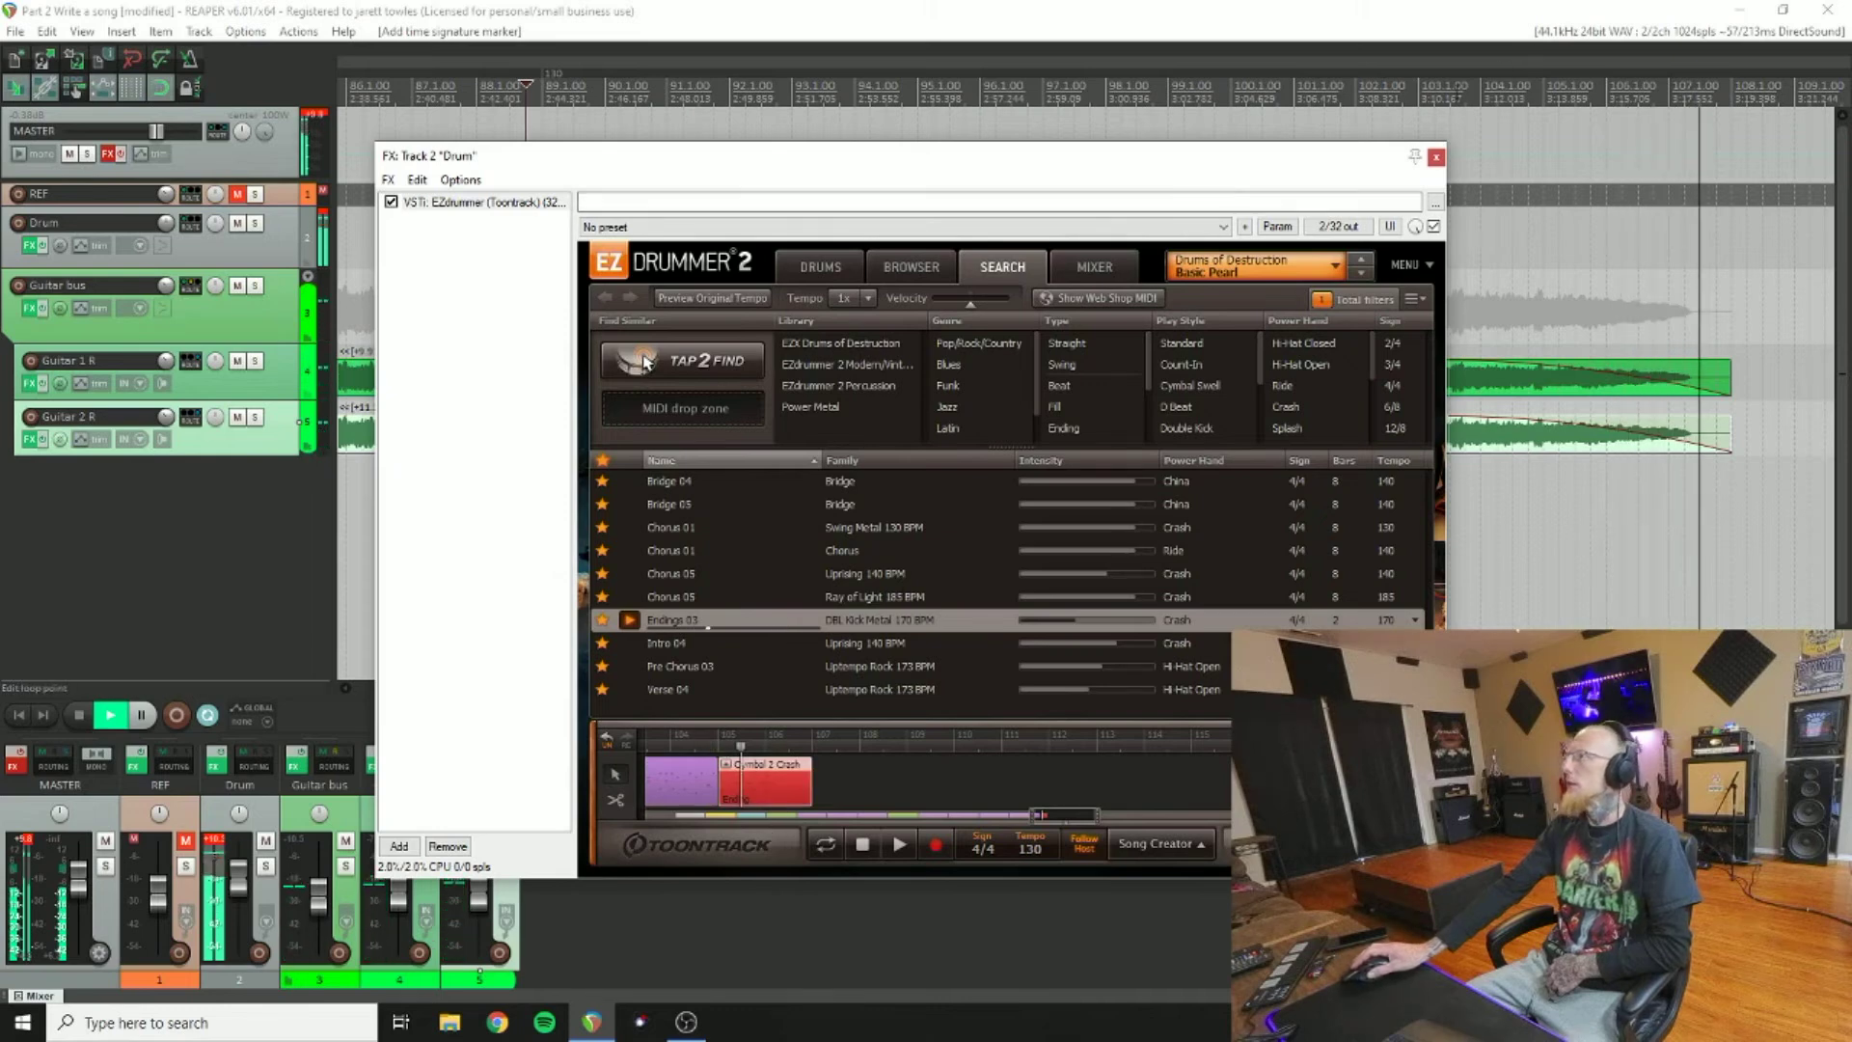
Step: Stop playback and close the Drum track's FX plugin window
left_click(166, 681)
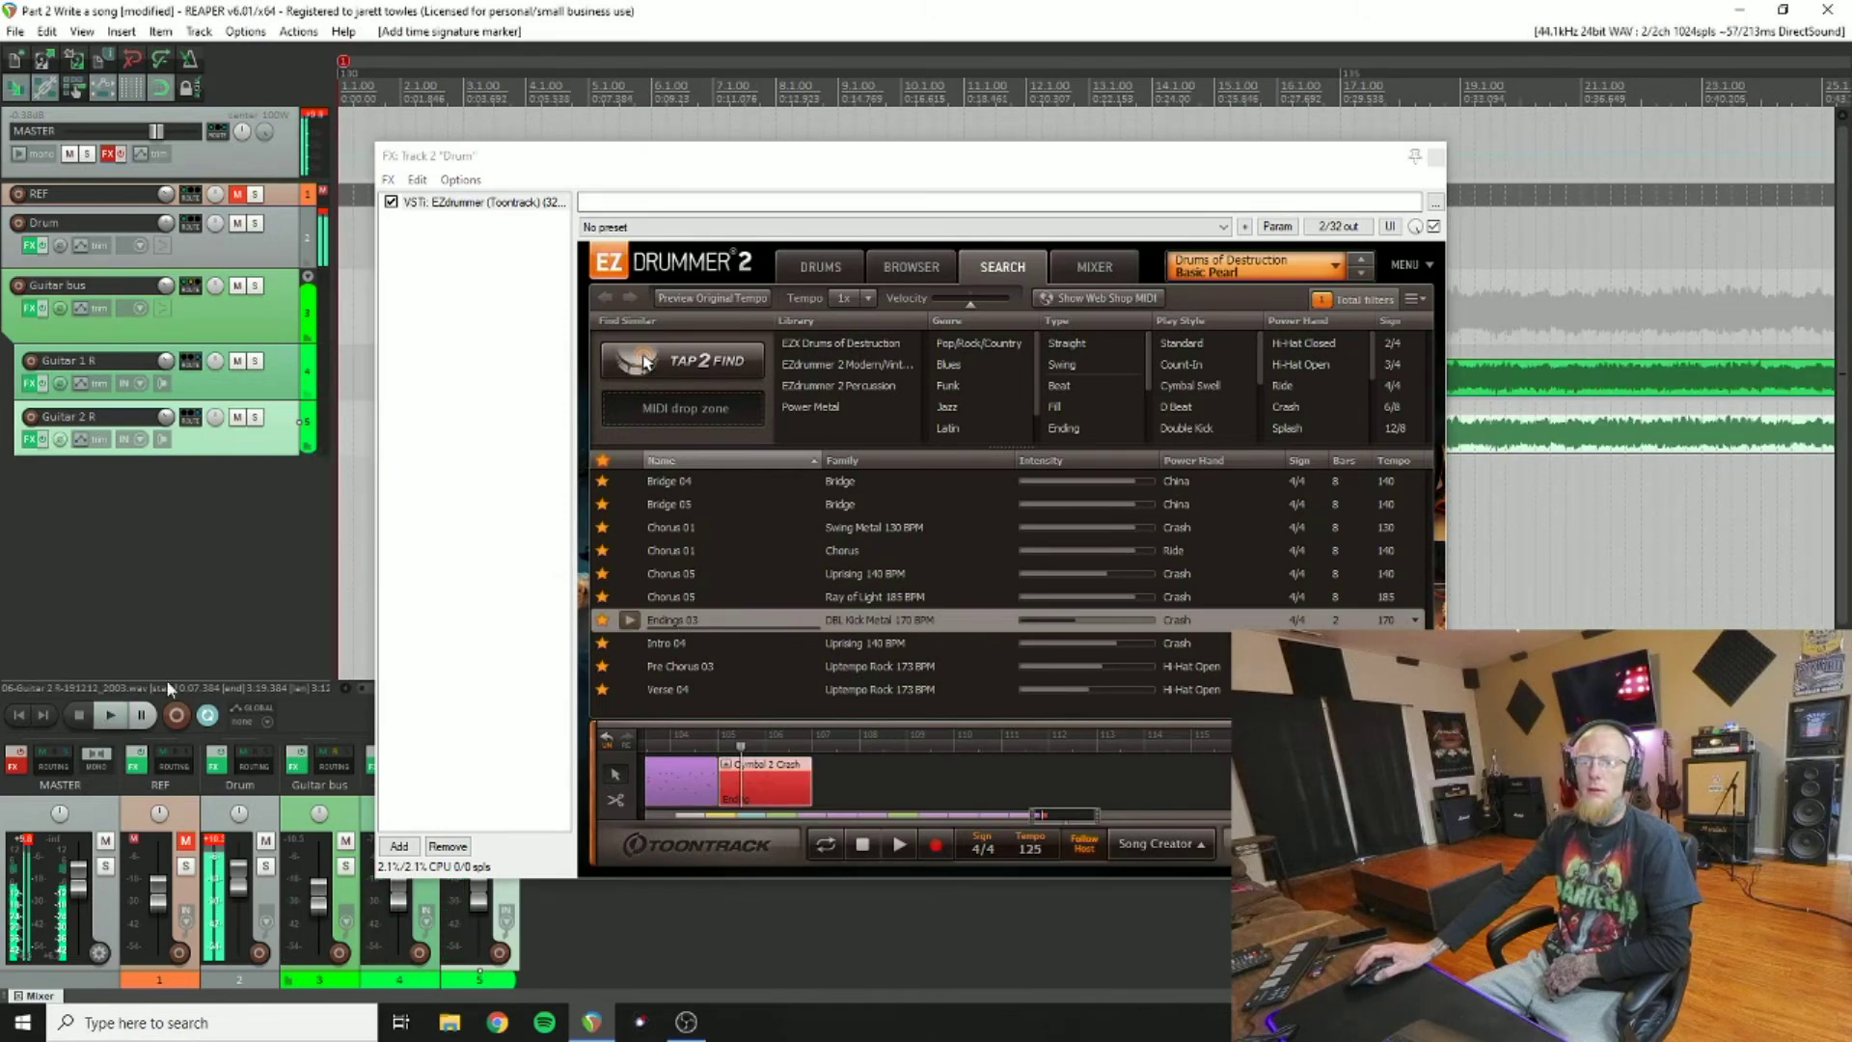
key("space")
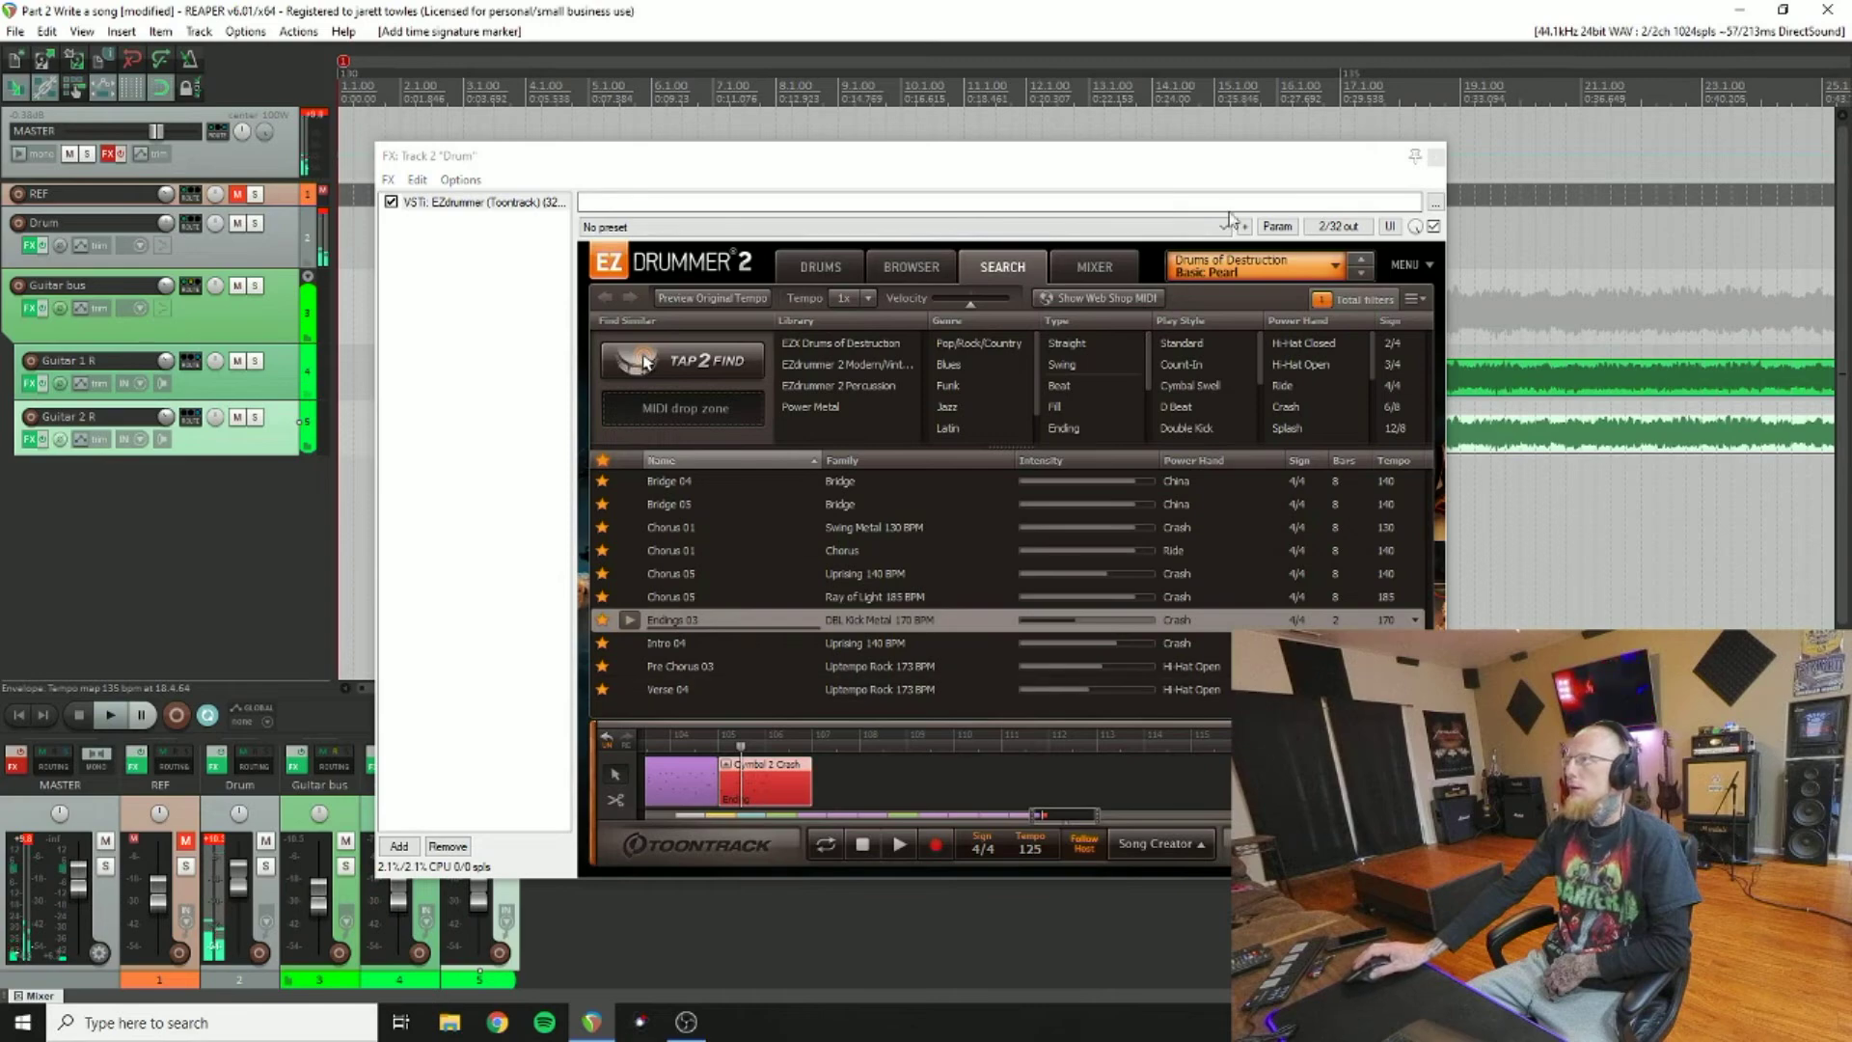
left_click(1430, 160)
left_click(1436, 158)
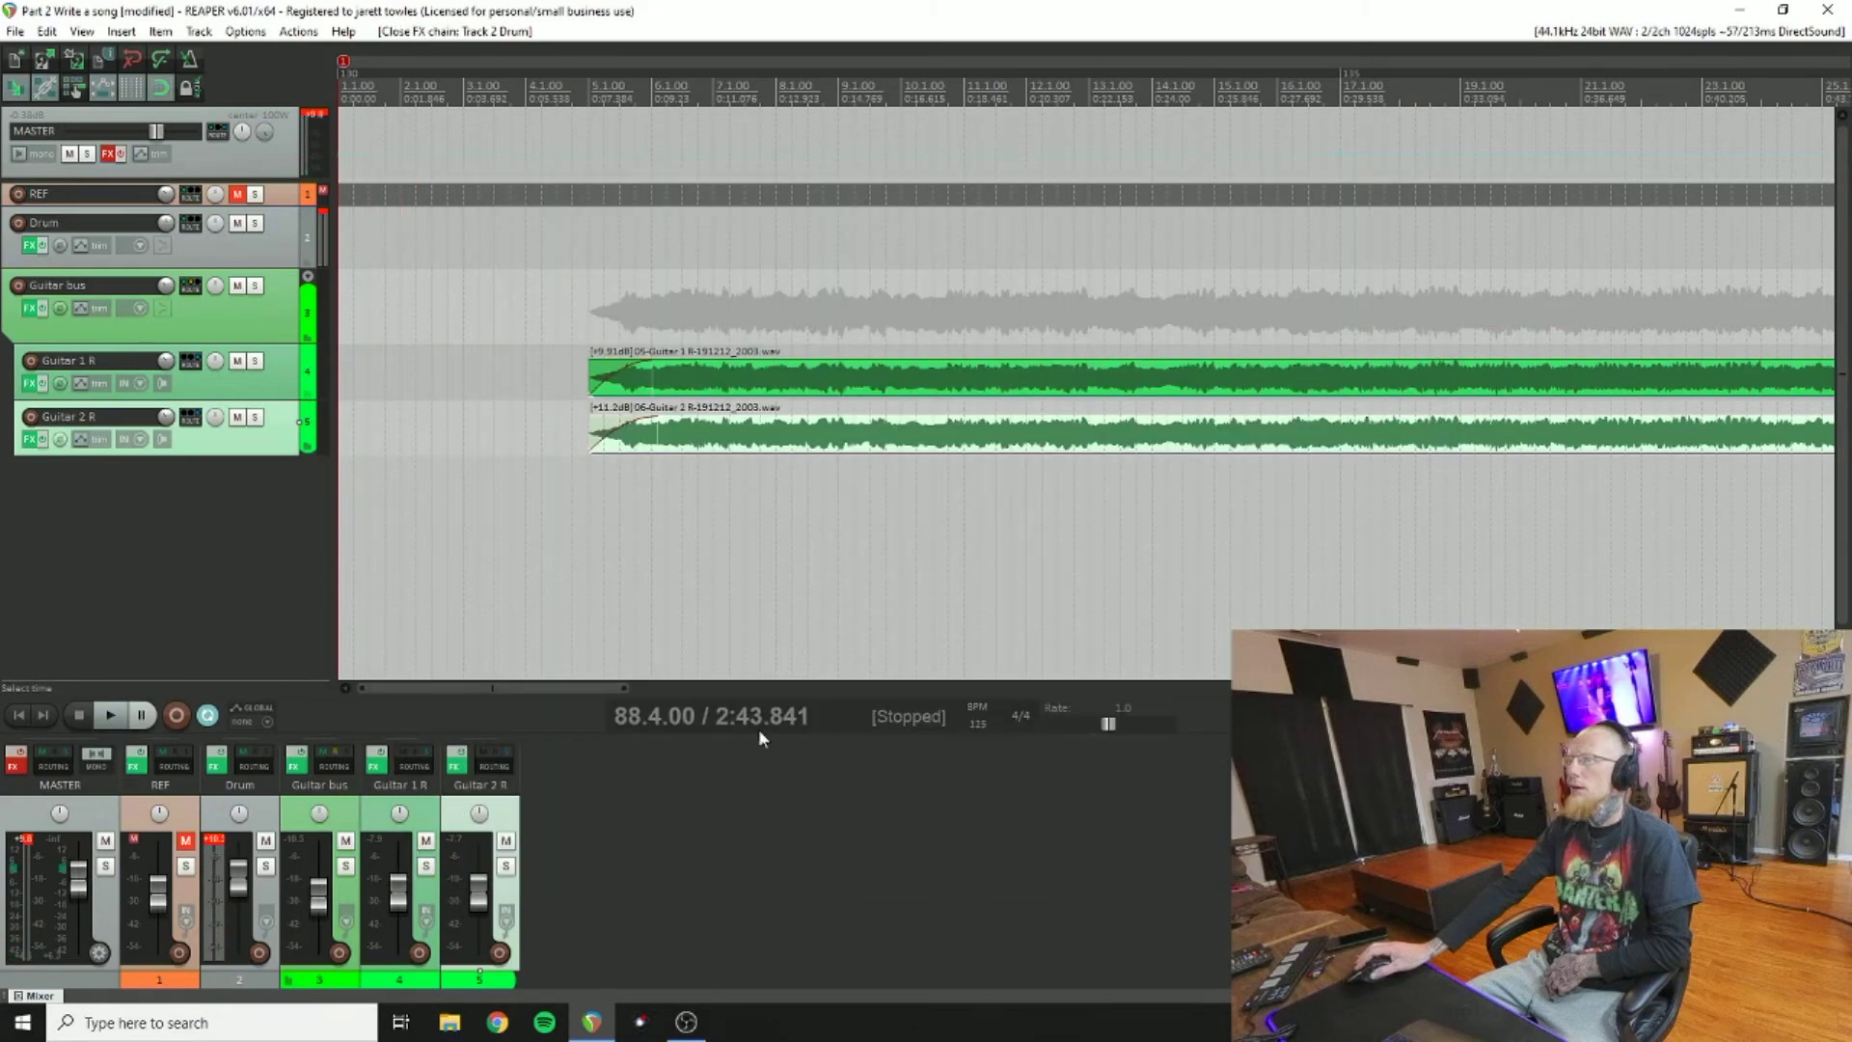
Step: Play the drum ending from bar 99.4, then stop and return to the project start
left_click_drag(605, 687, 1496, 688)
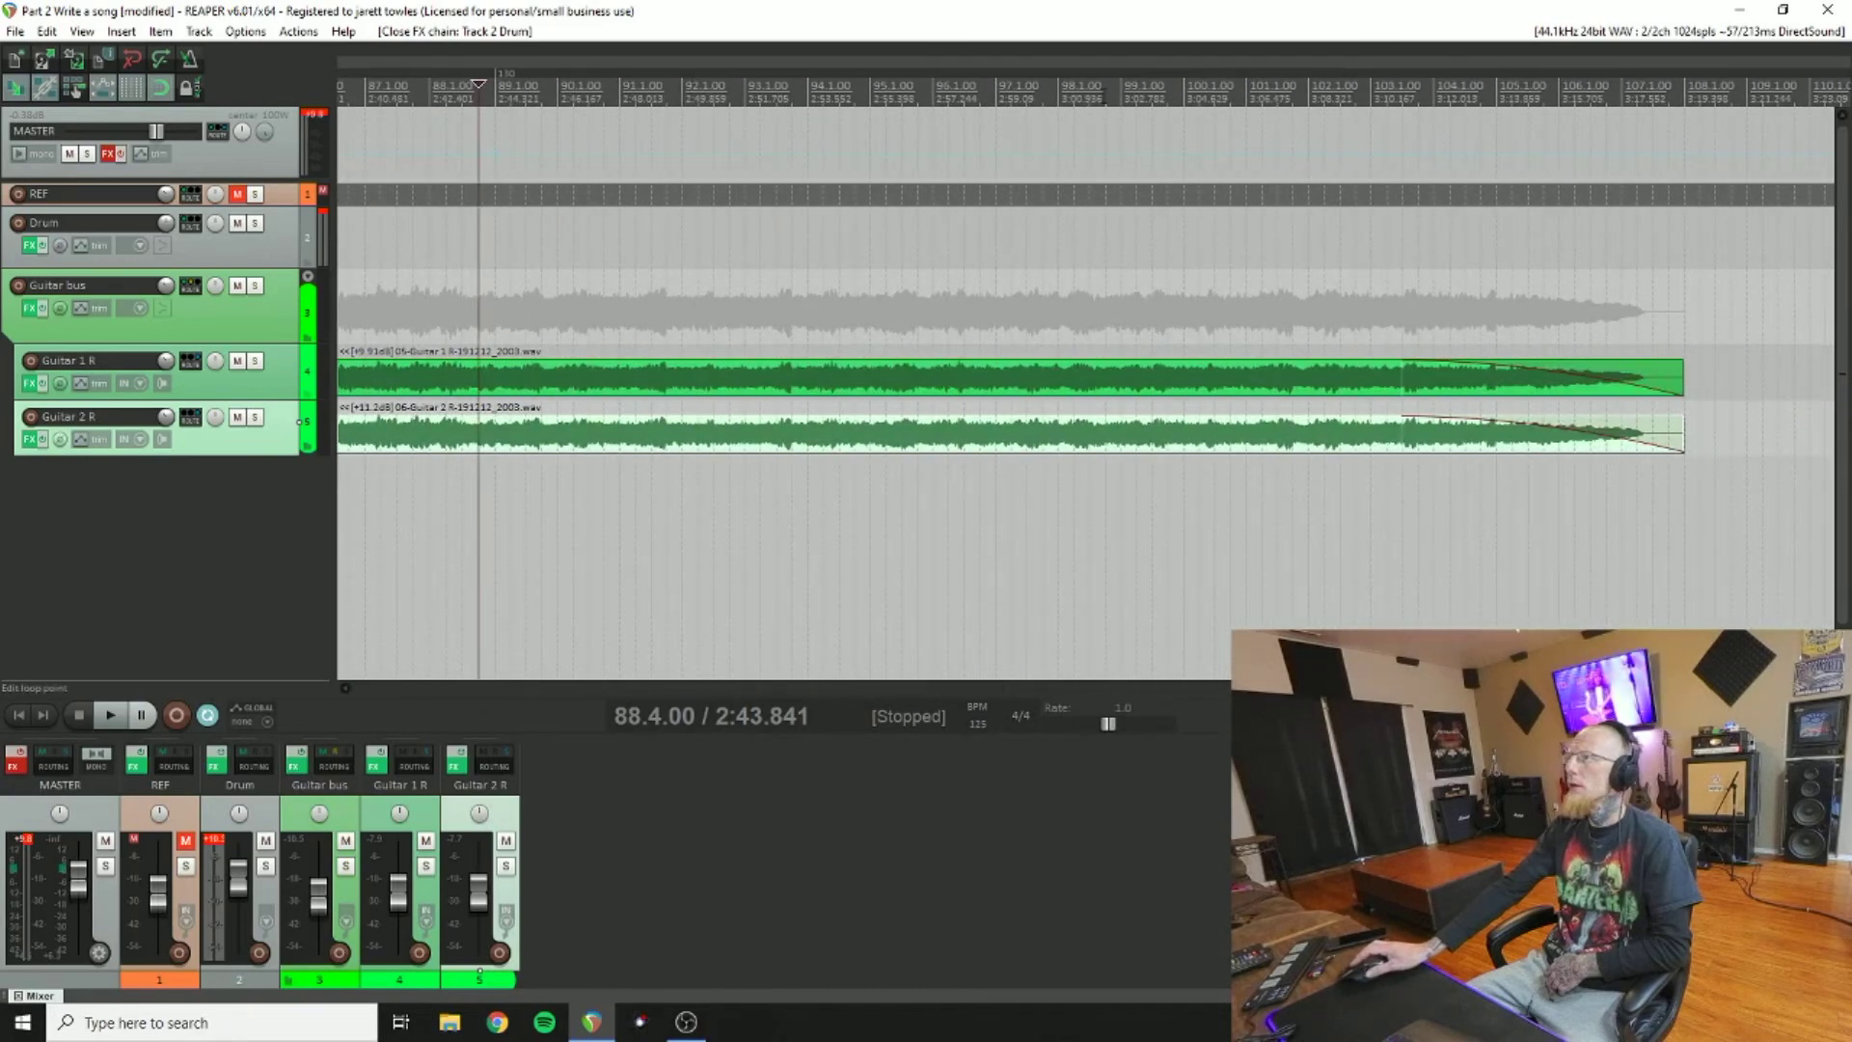
left_click(1169, 92)
left_click(114, 715)
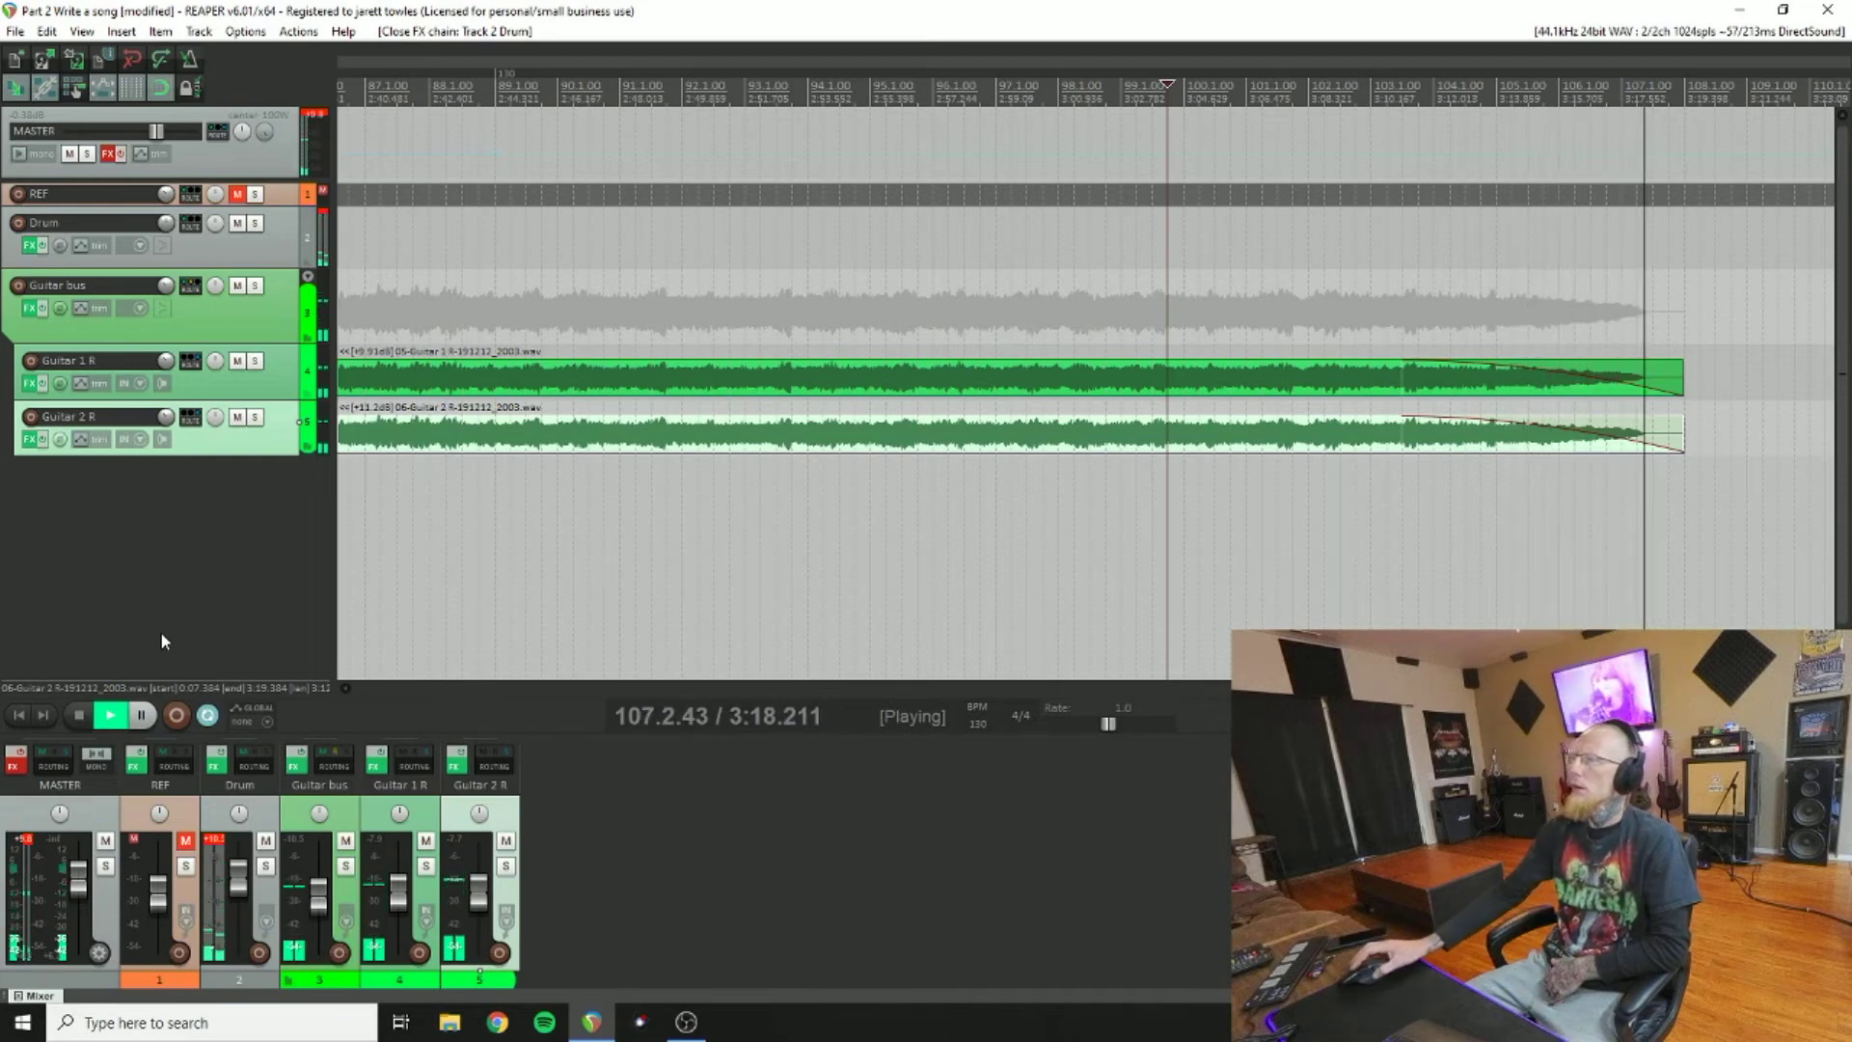
left_click(80, 715)
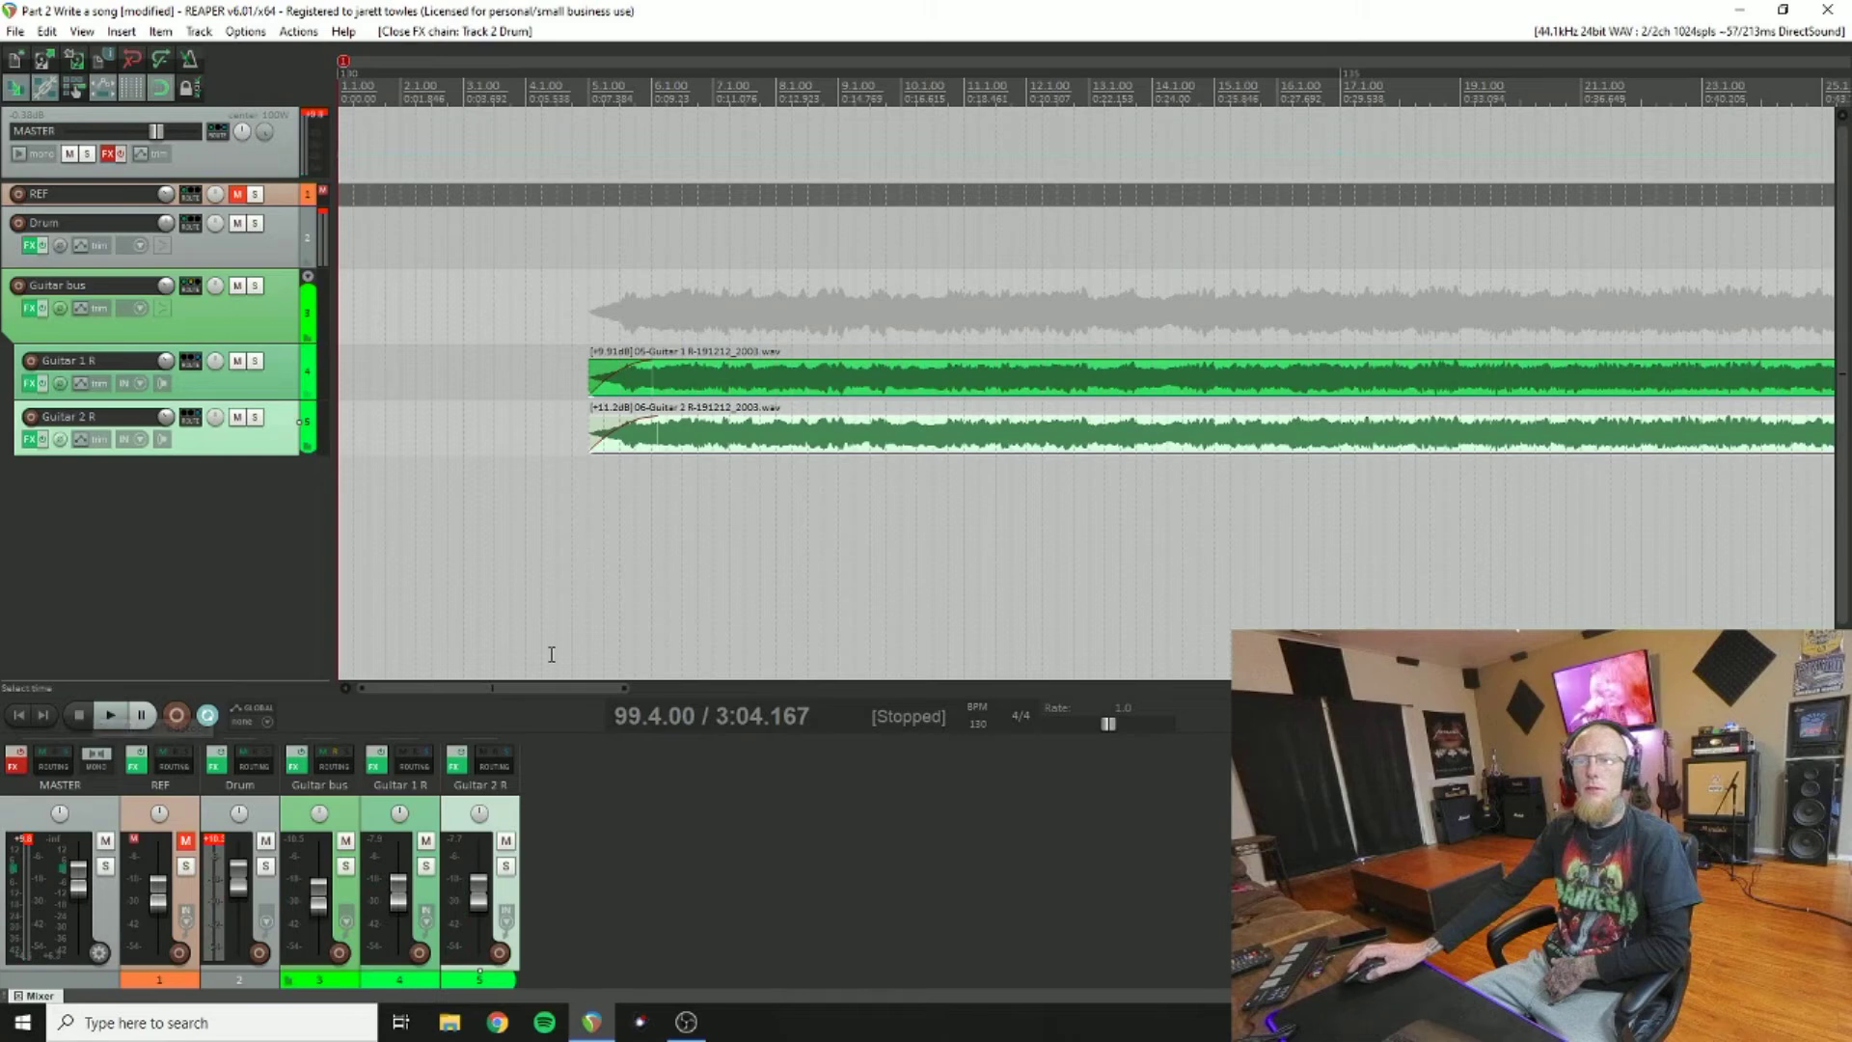
left_click(19, 715)
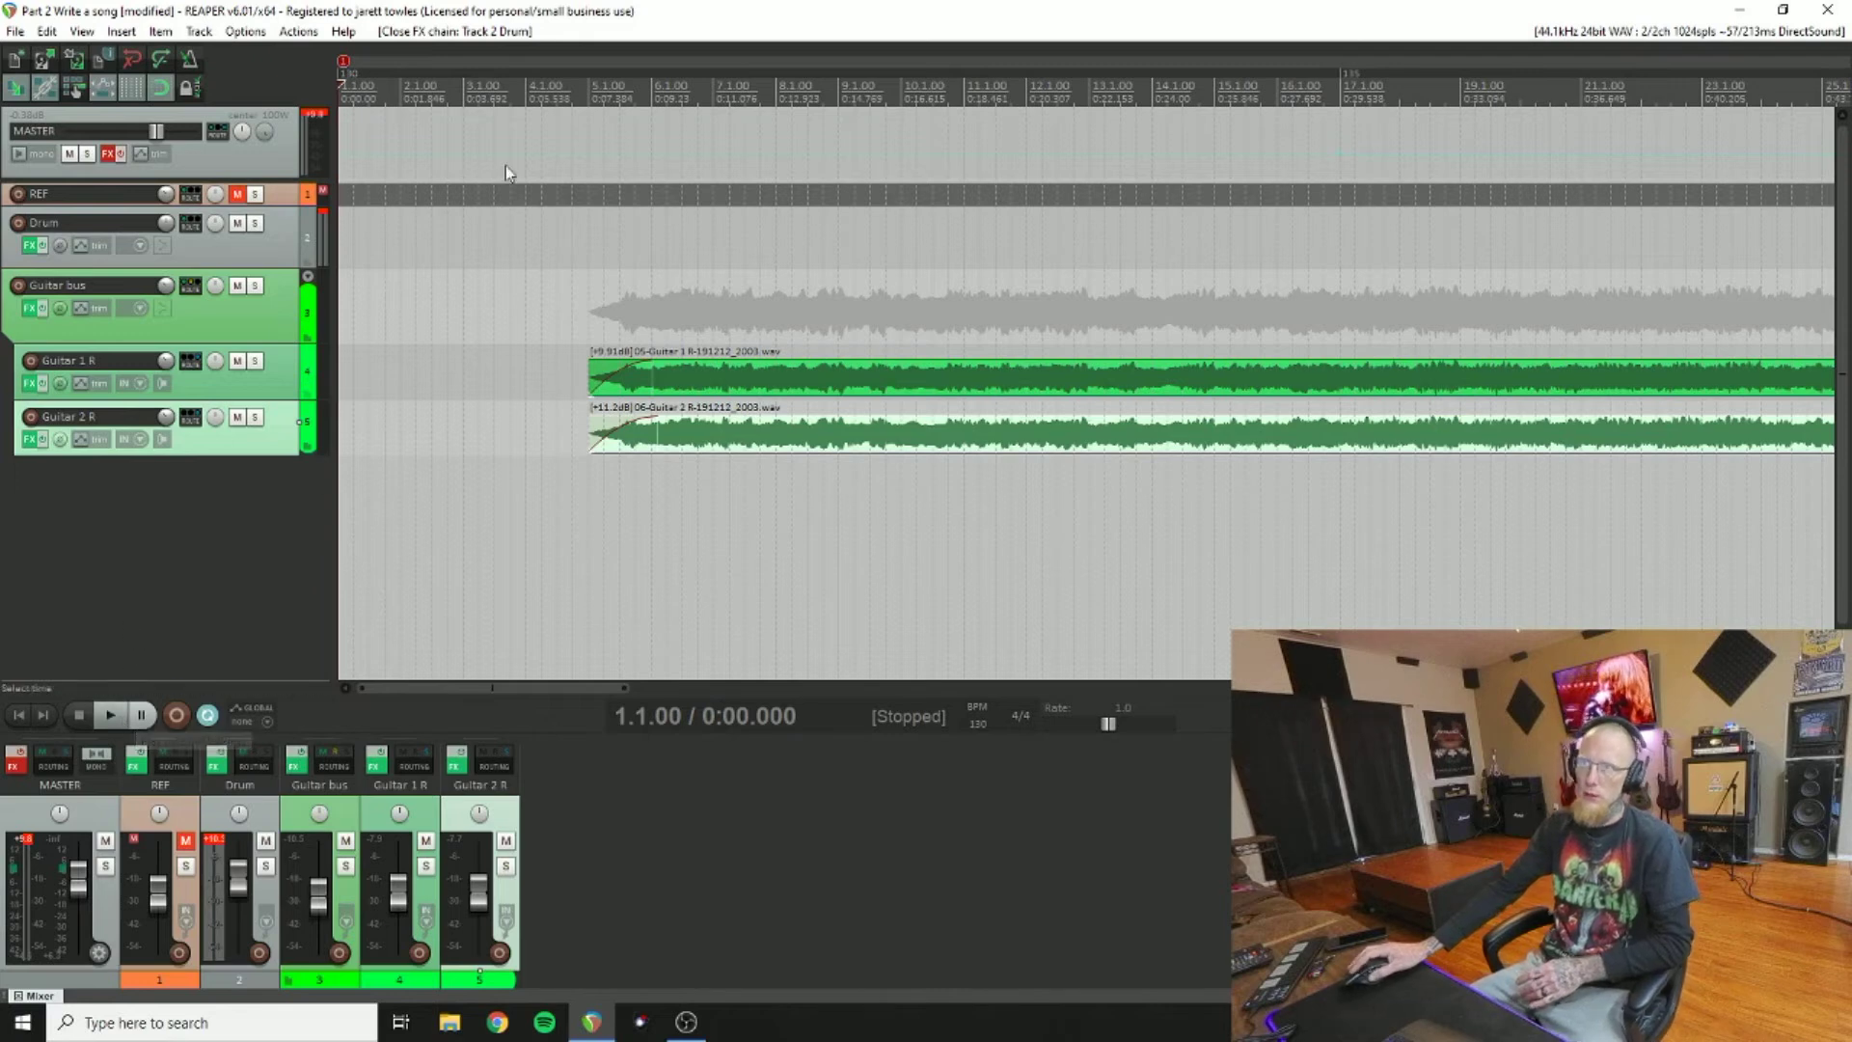
Step: Play the full arrangement from bar 4.3 to hear the drums with the guitars
left_click(556, 165)
left_click(118, 712)
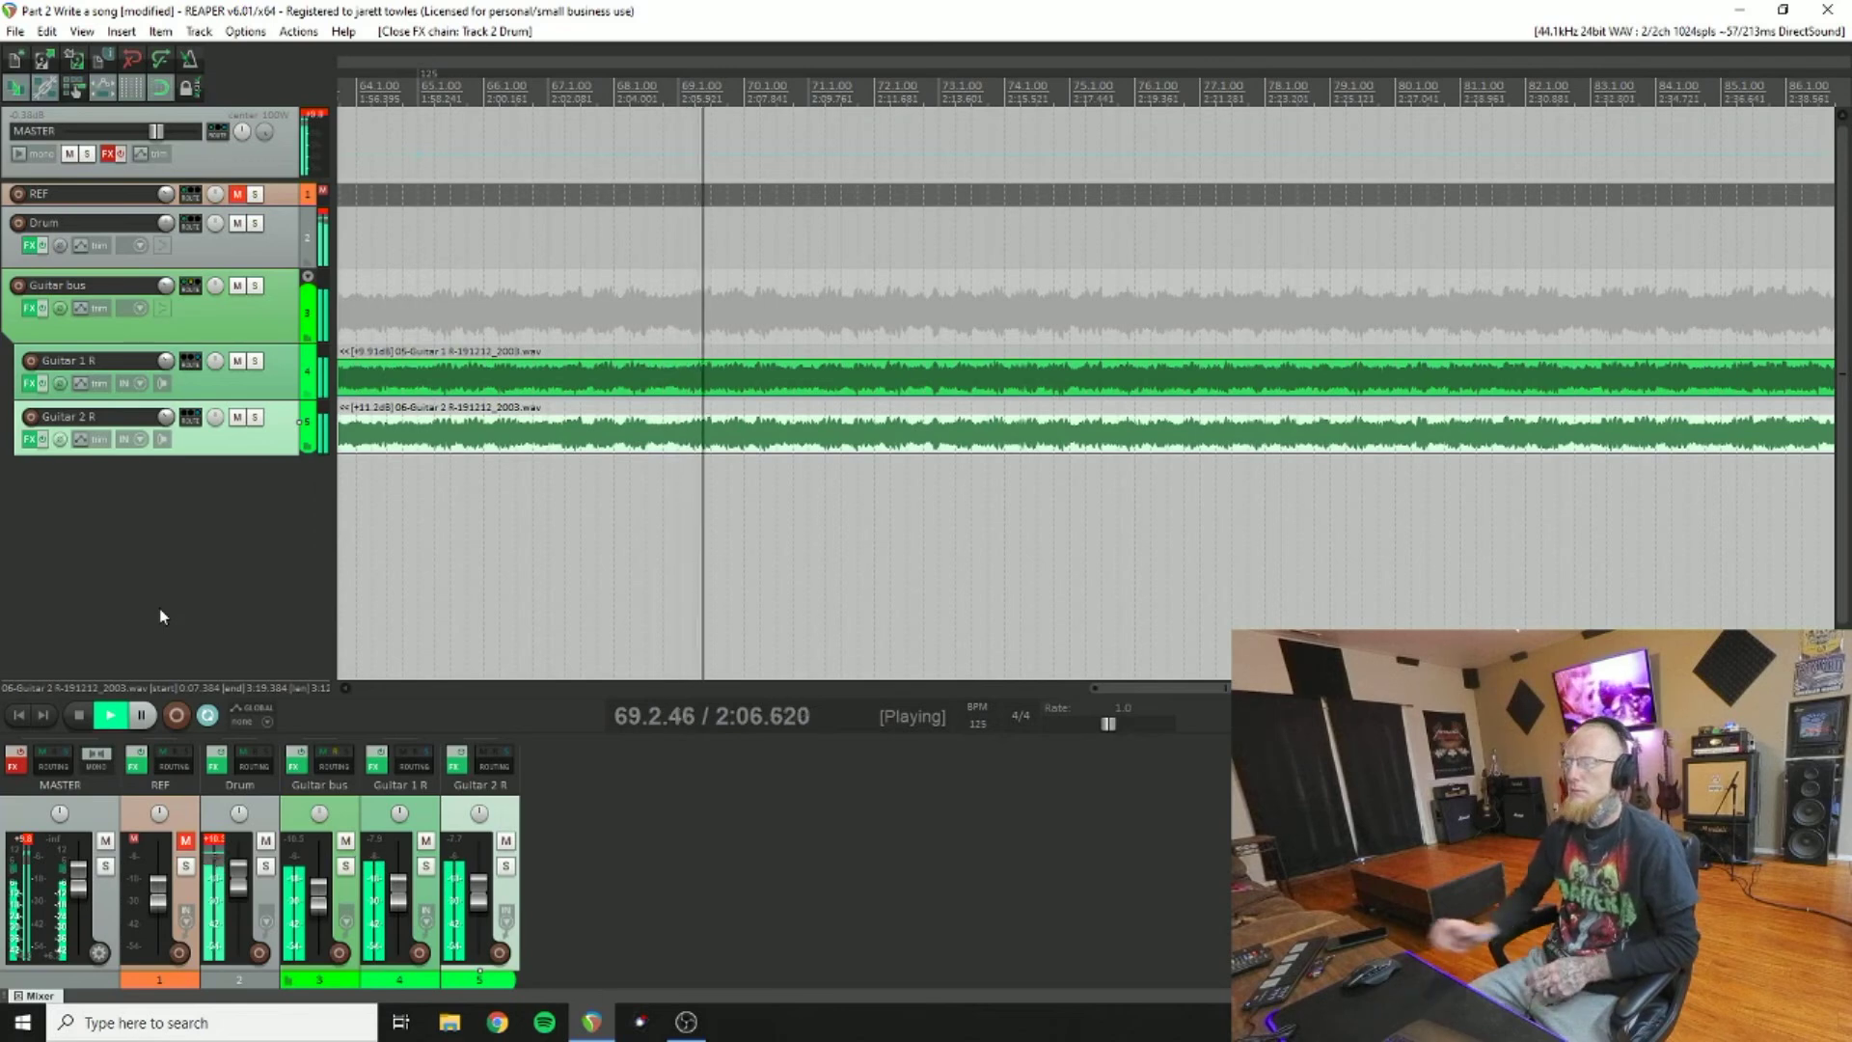
Step: Stop playback, scroll back to the start, and move the edit cursor to 4.4.22
key("space")
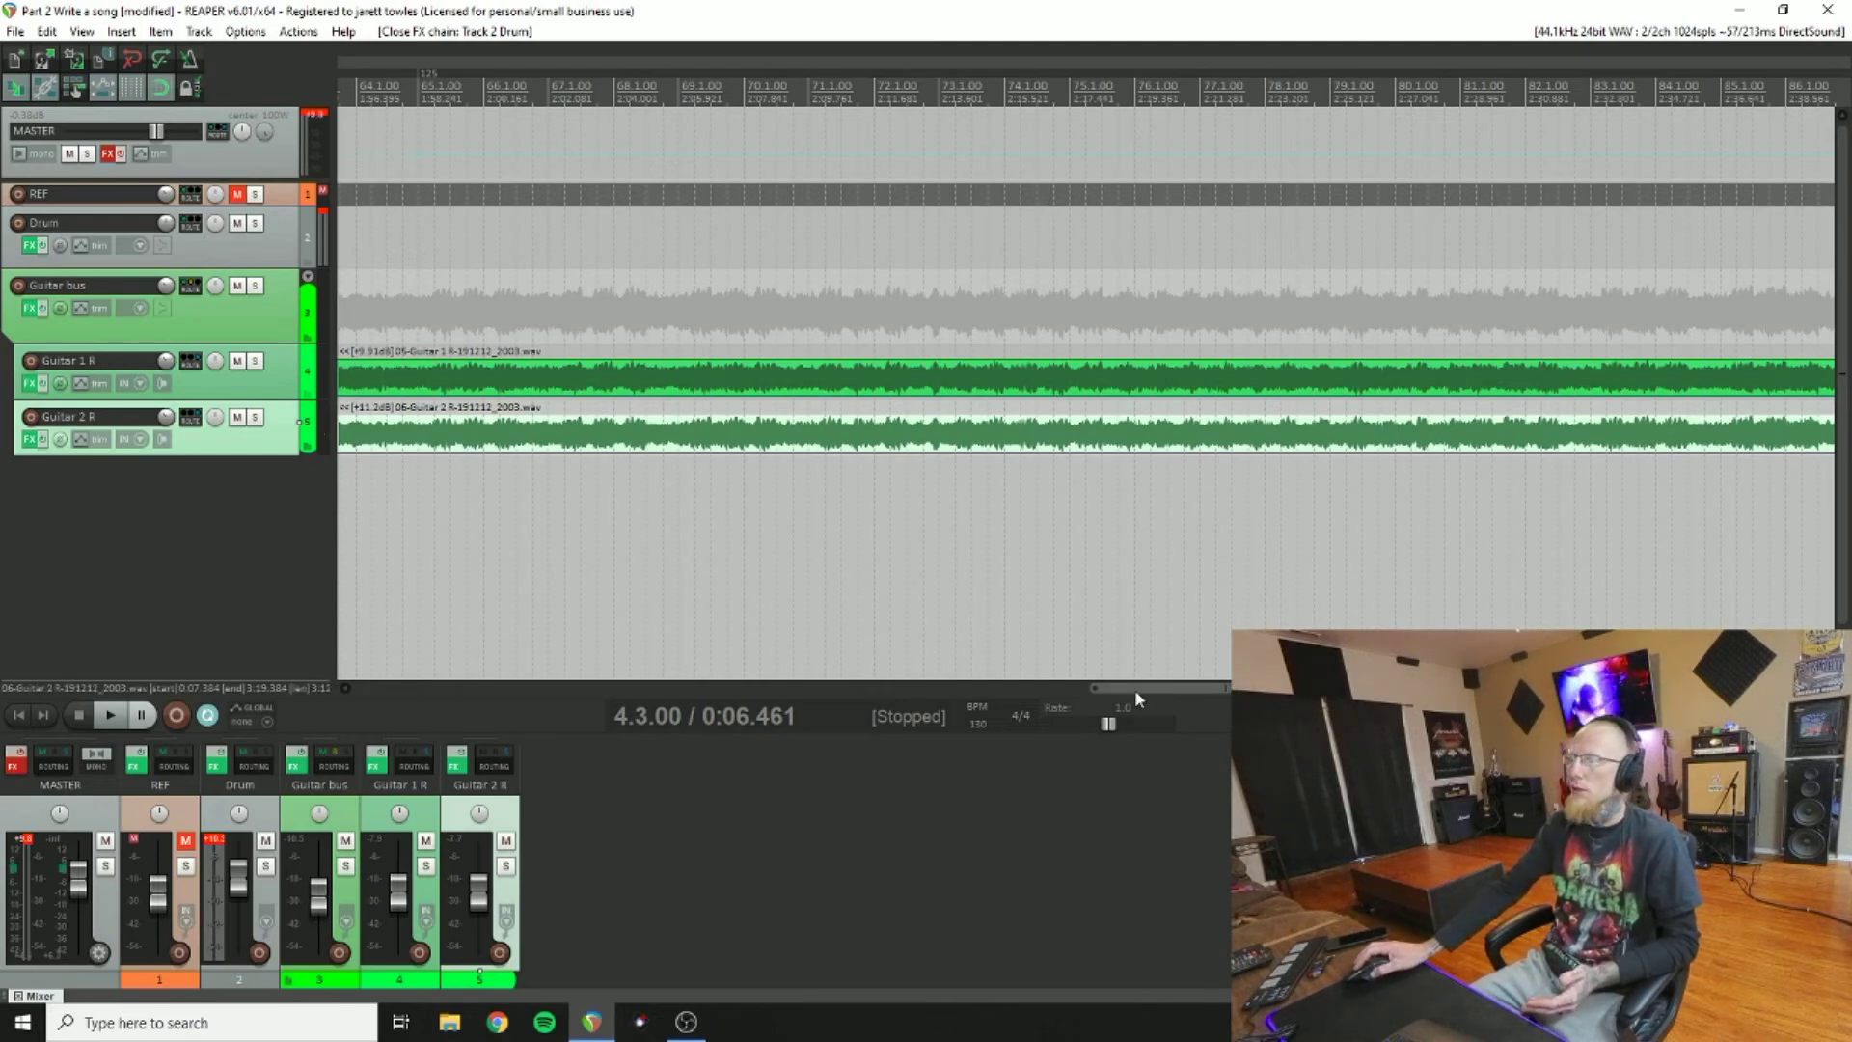
left_click_drag(1135, 688, 380, 685)
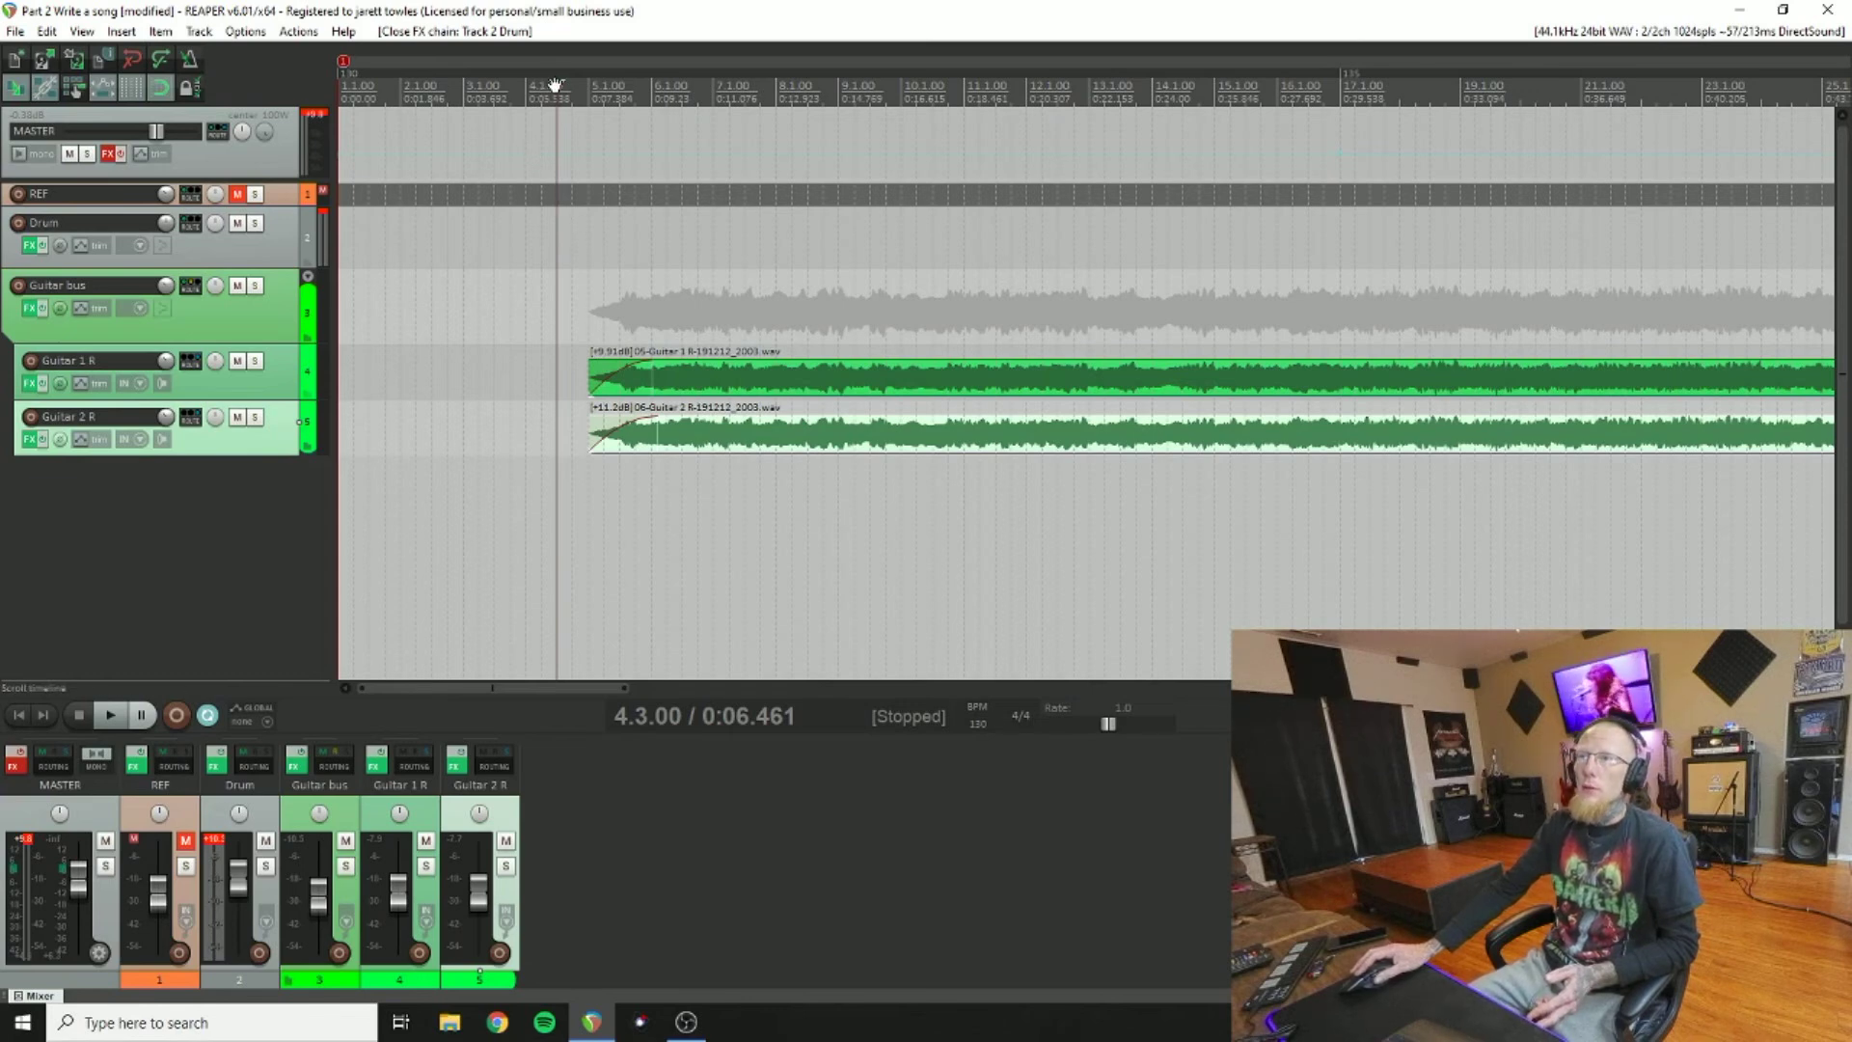
left_click_drag(555, 85, 576, 85)
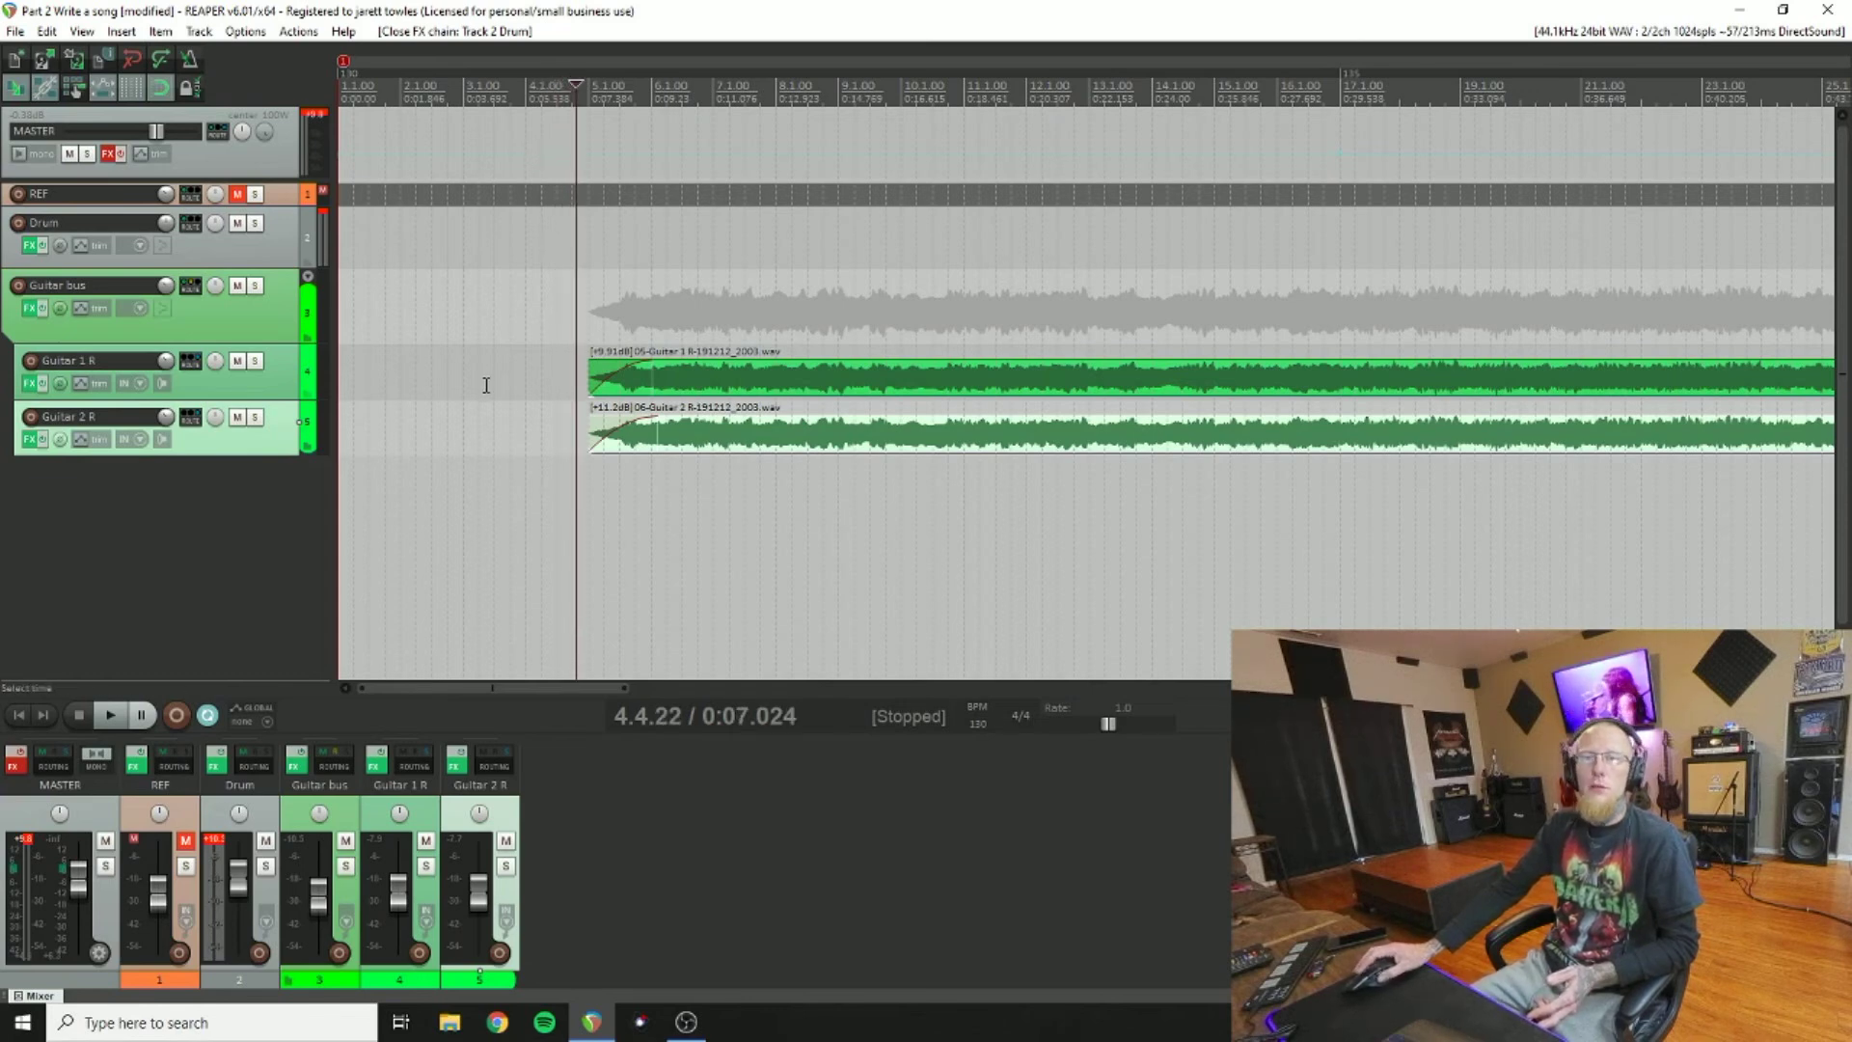